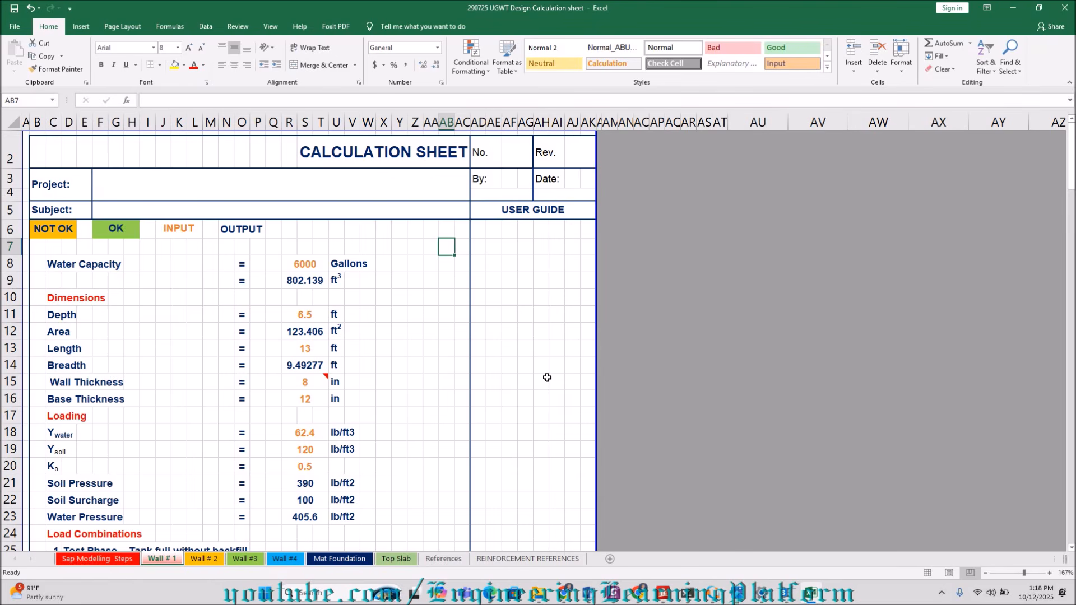
Review the tank's depth and wall thickness inputs, and check the minimum wall thickness clause in Snipping Tool.
{"action": "left_click", "coordinate": [315, 318]}
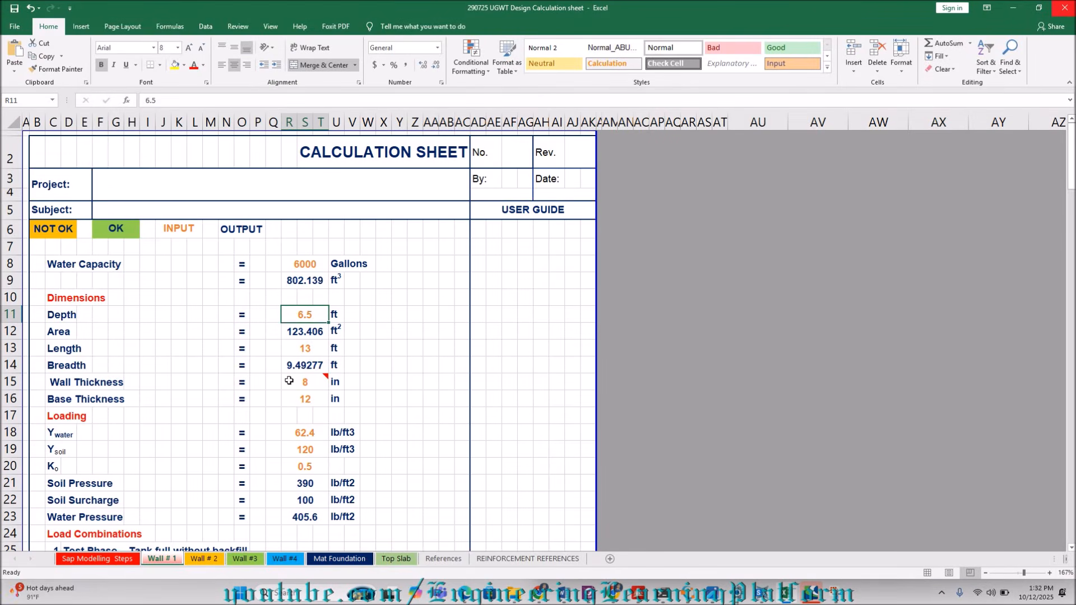
{"action": "mouse_move", "coordinate": [299, 386]}
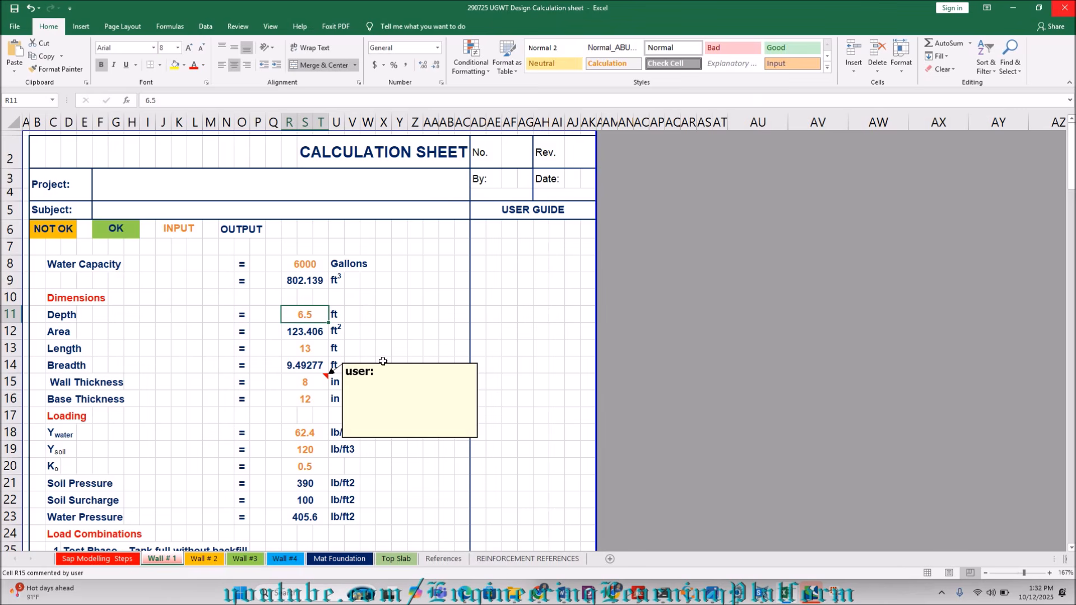
{"action": "left_click", "coordinate": [857, 598]}
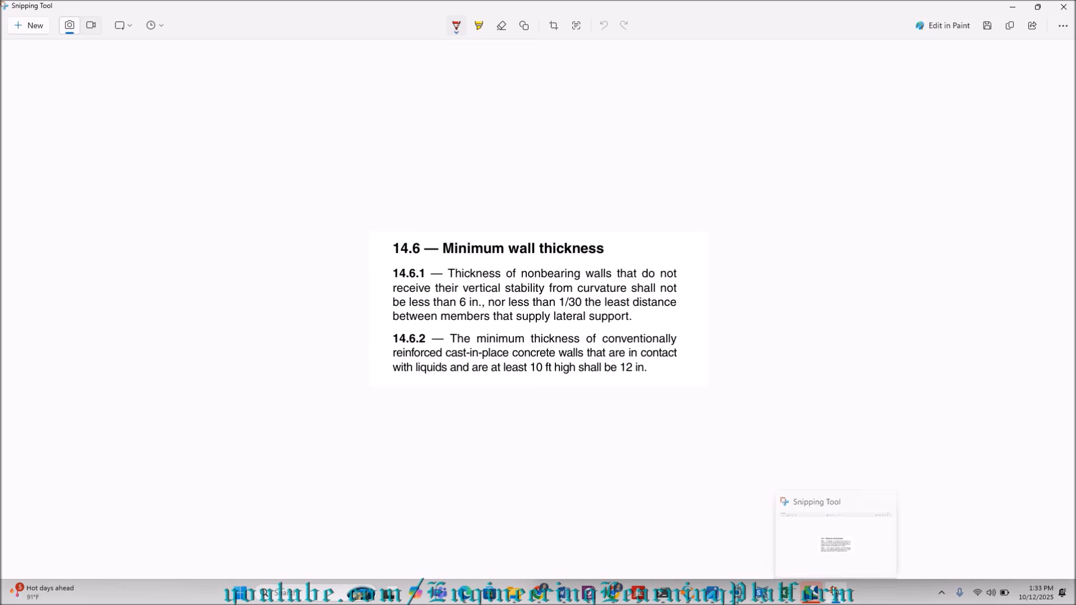
Switch to SAP2000 and start a new model from default settings with lb, ft, F as the default units.
{"action": "left_click", "coordinate": [786, 594]}
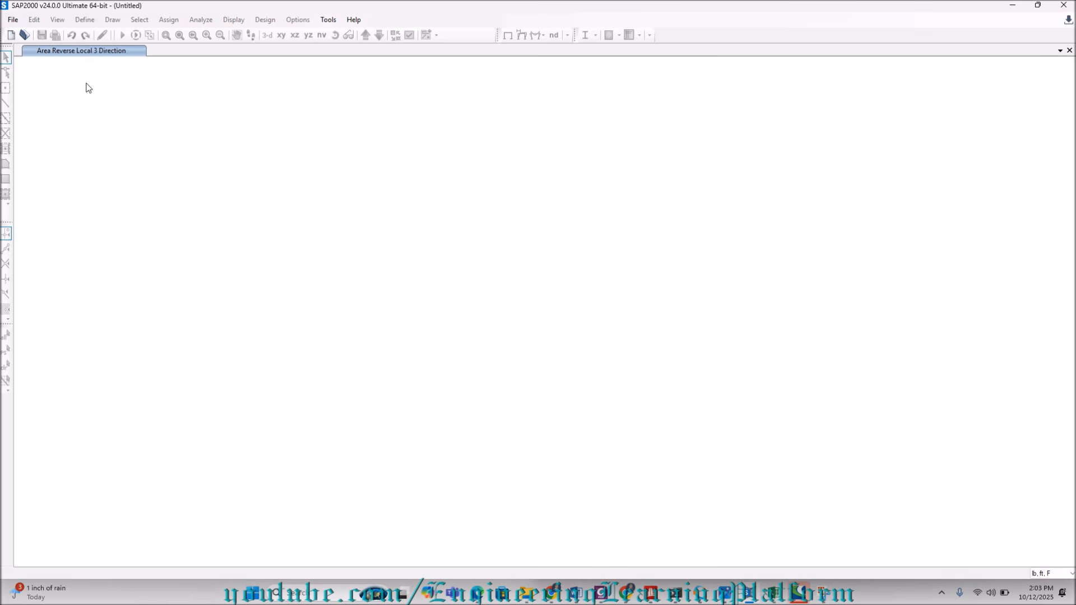
{"action": "left_click", "coordinate": [12, 20]}
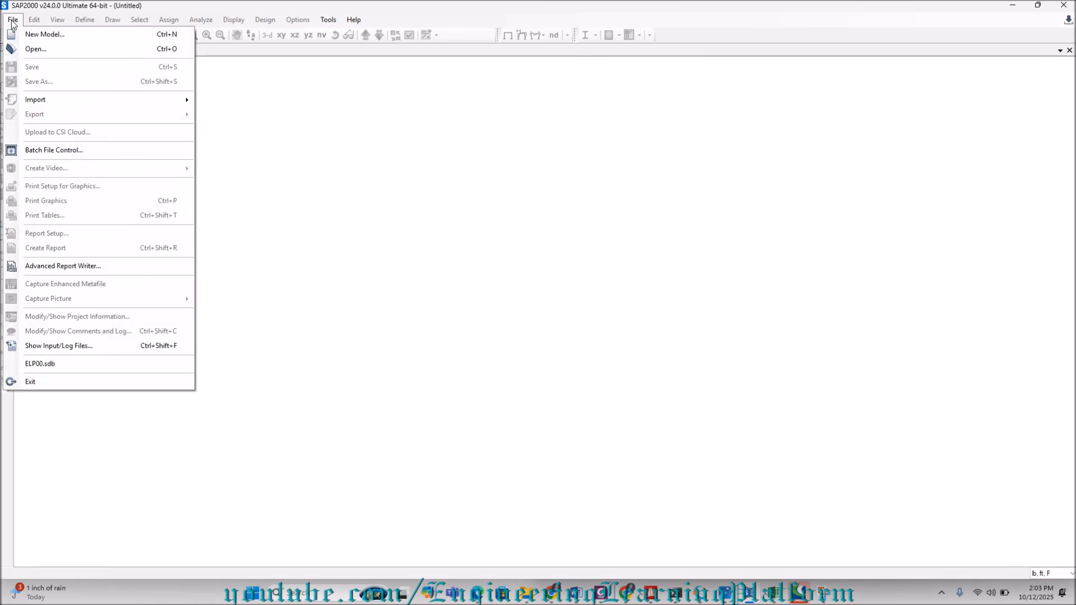
{"action": "left_click", "coordinate": [22, 34]}
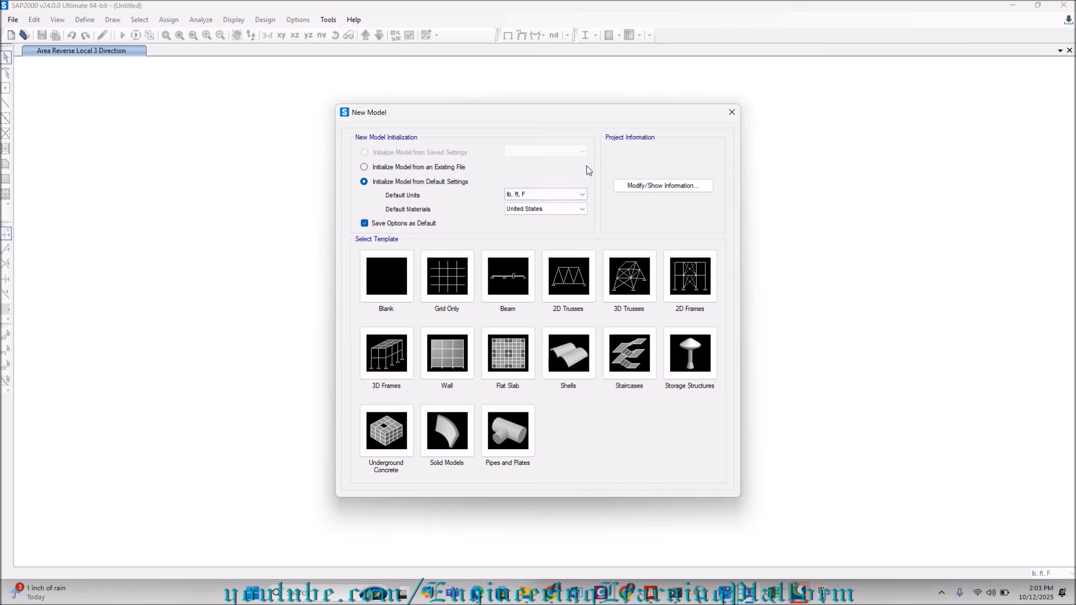
{"action": "left_click", "coordinate": [523, 198]}
{"action": "left_click", "coordinate": [523, 198]}
{"action": "left_click", "coordinate": [524, 197]}
{"action": "left_click", "coordinate": [524, 197]}
{"action": "left_click", "coordinate": [524, 196]}
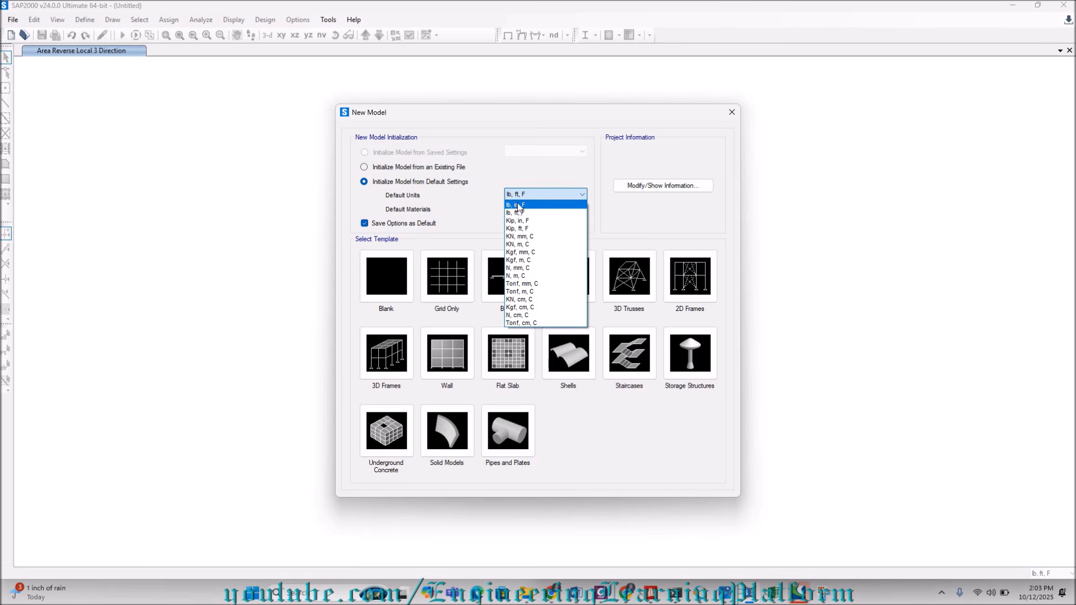
{"action": "left_click", "coordinate": [524, 195]}
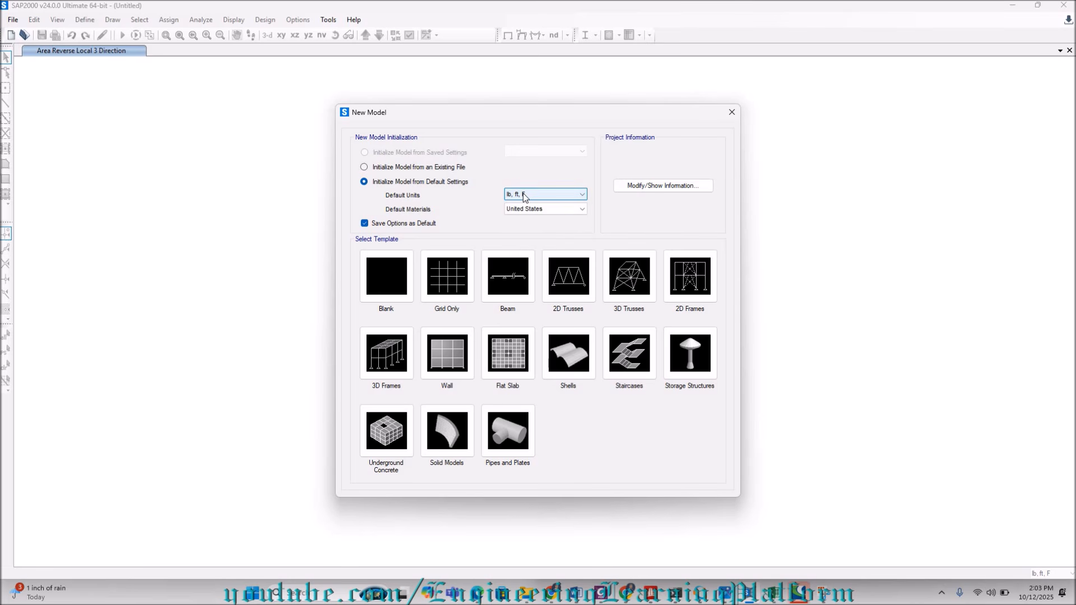
{"action": "left_click", "coordinate": [524, 208]}
{"action": "left_click", "coordinate": [456, 219]}
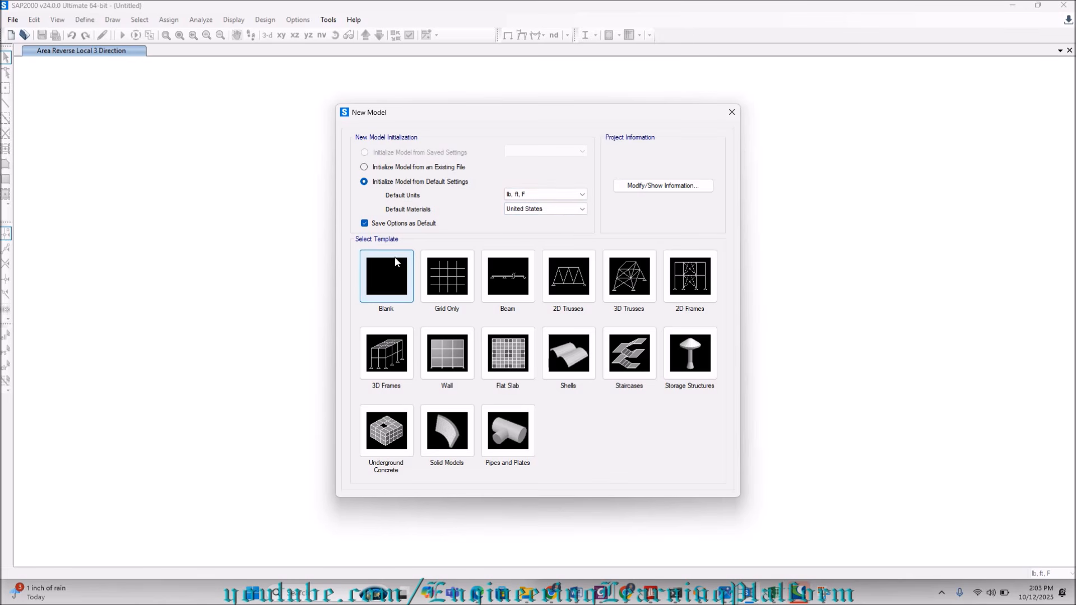
Choose the Grid Only template and set two grid lines in each of the X, Y and Z directions.
{"action": "left_click", "coordinate": [443, 280]}
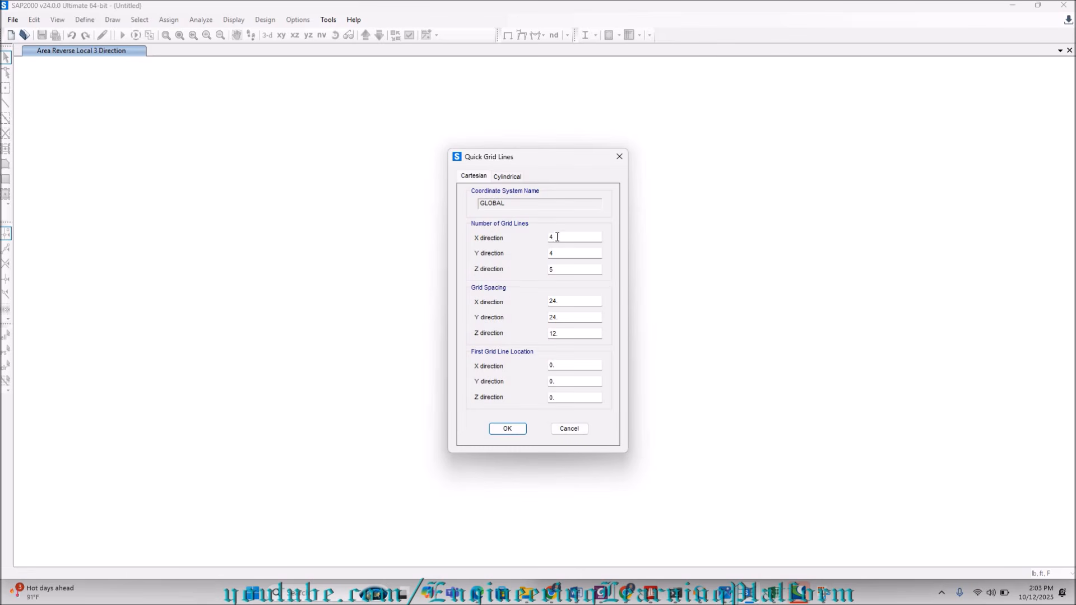
{"action": "left_click_drag", "start_coordinate": [558, 237], "coordinate": [536, 240]}
{"action": "type", "text": "2"}
{"action": "left_click_drag", "start_coordinate": [560, 253], "coordinate": [545, 271]}
{"action": "type", "text": "22"}
Set the grid spacing to 13 ft in X, 10 ft in Y and 6.5 ft in Z, and create the grid.
{"action": "left_click_drag", "start_coordinate": [562, 304], "coordinate": [545, 302]}
{"action": "type", "text": "13"}
{"action": "left_click", "coordinate": [552, 318]}
{"action": "left_click_drag", "start_coordinate": [557, 318], "coordinate": [535, 324]}
{"action": "type", "text": "10"}
{"action": "key", "text": "Tab"}
{"action": "type", "text": "6."}
{"action": "left_click", "coordinate": [493, 429]}
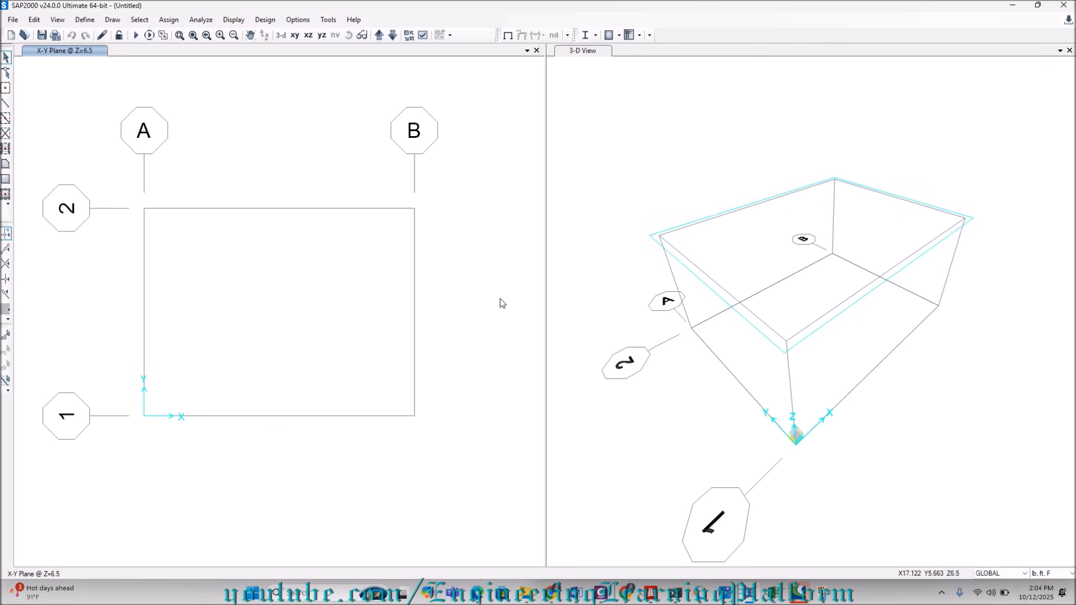
Open the material definitions.
{"action": "left_click", "coordinate": [87, 21]}
{"action": "left_click", "coordinate": [96, 35]}
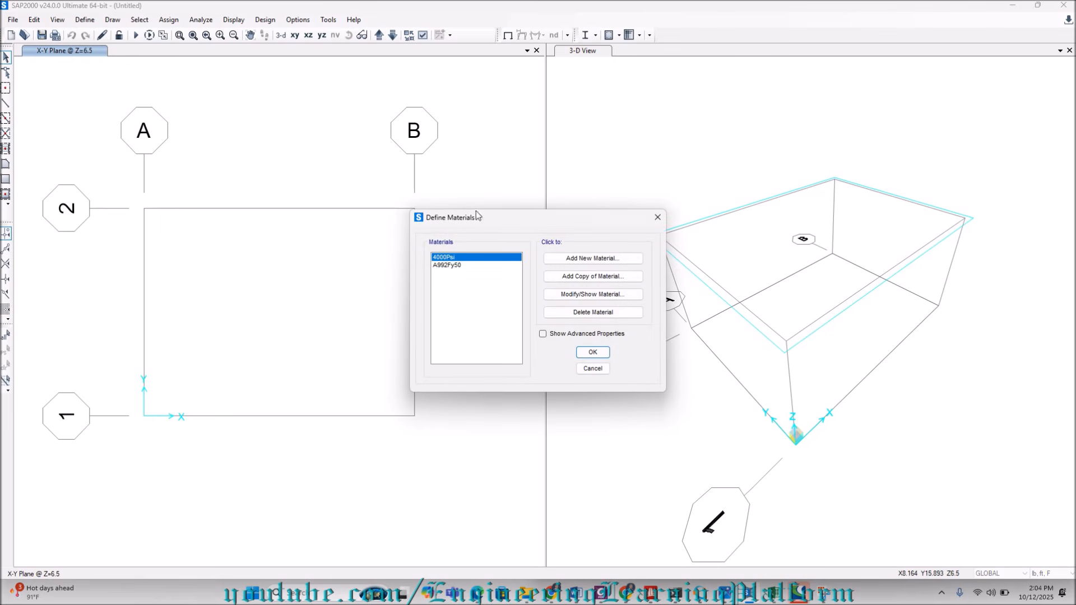
{"action": "left_click", "coordinate": [581, 259]}
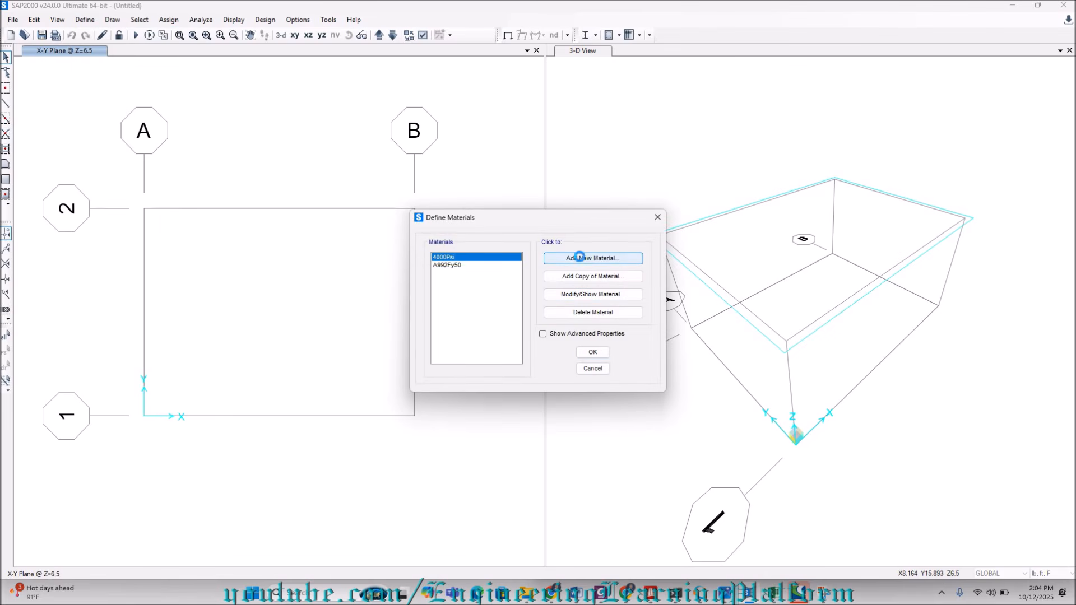
{"action": "left_click", "coordinate": [566, 352]}
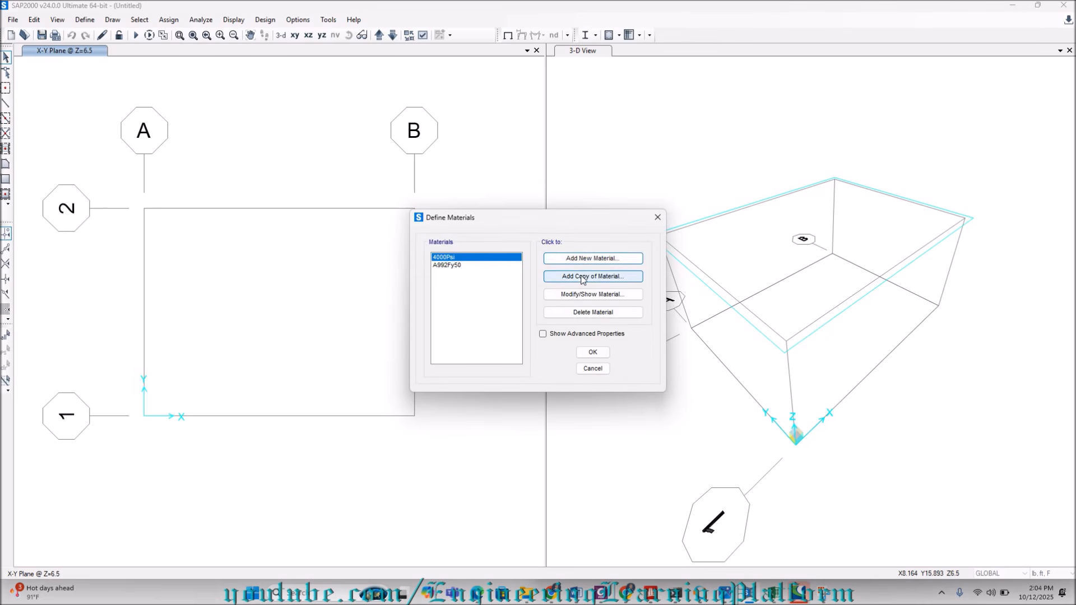
{"action": "left_click", "coordinate": [576, 260]}
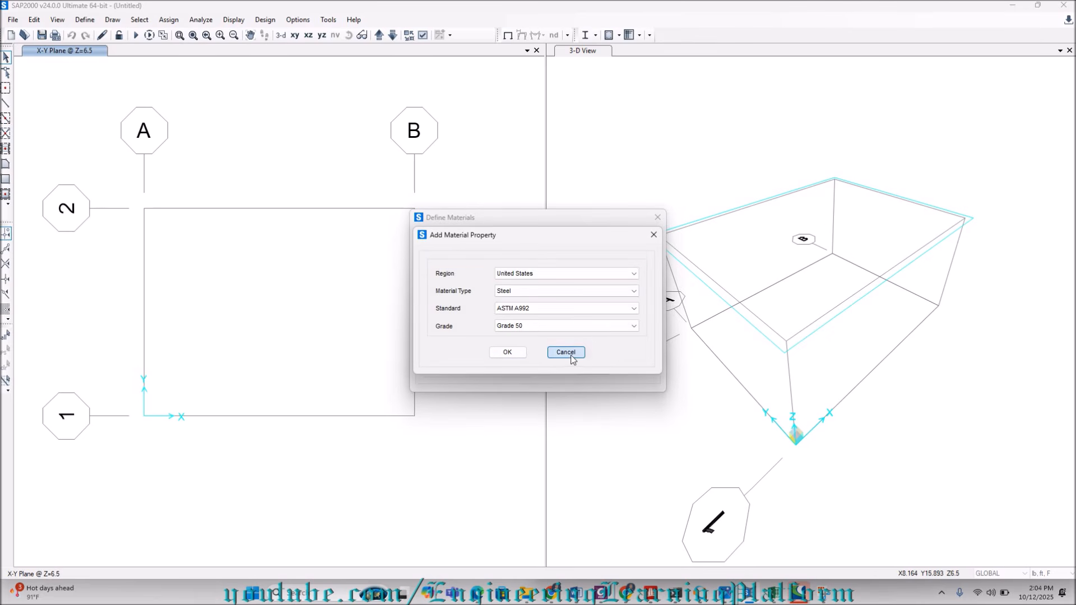
{"action": "left_click", "coordinate": [571, 355]}
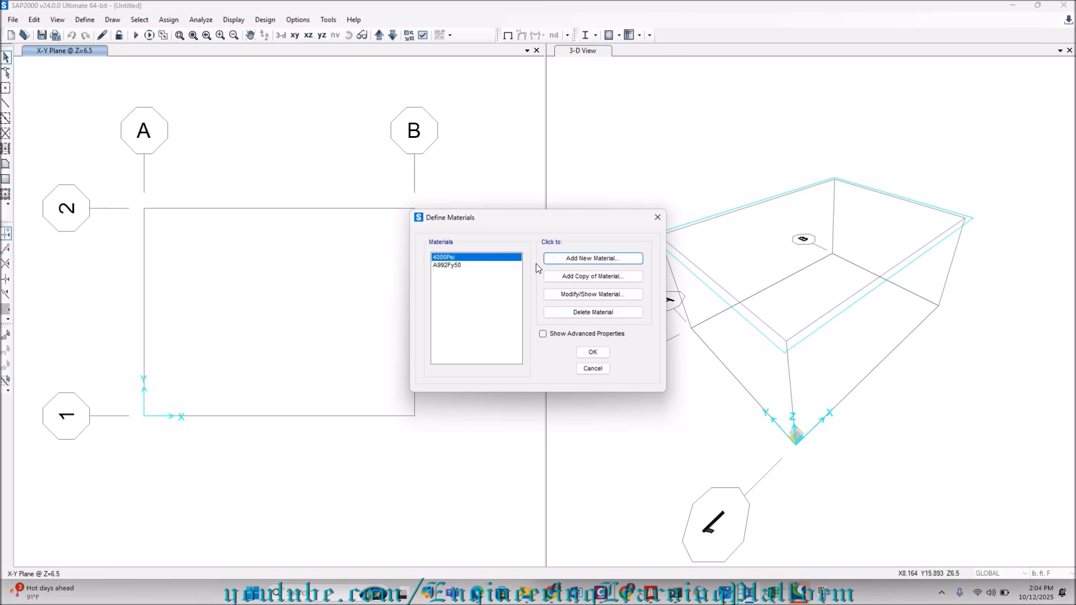
Review the property data of the 4000Psi concrete material and accept the material definitions.
{"action": "left_click", "coordinate": [580, 295]}
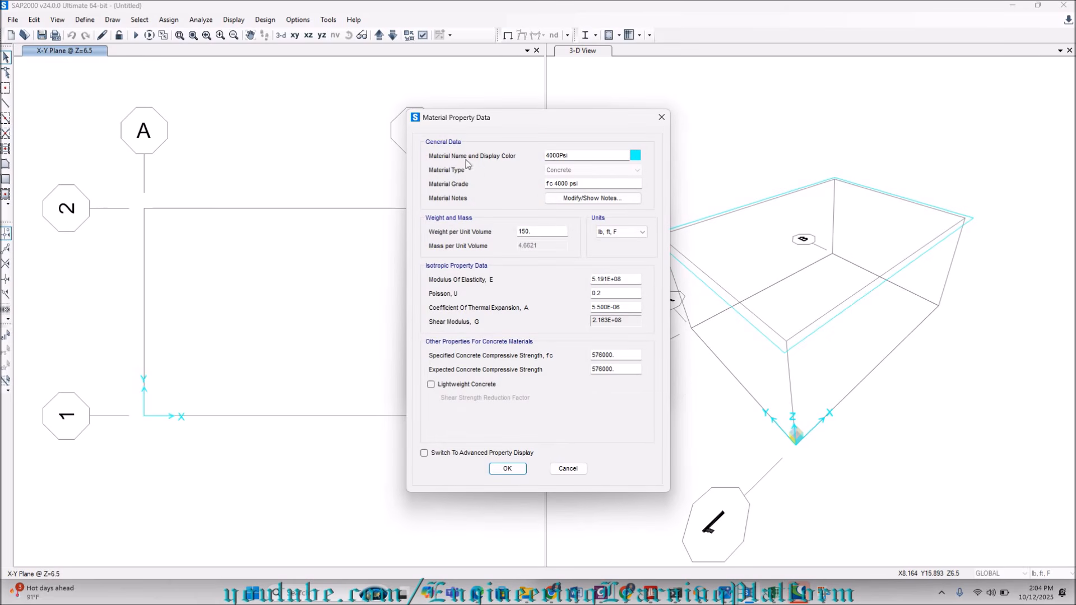
{"action": "left_click", "coordinate": [508, 468]}
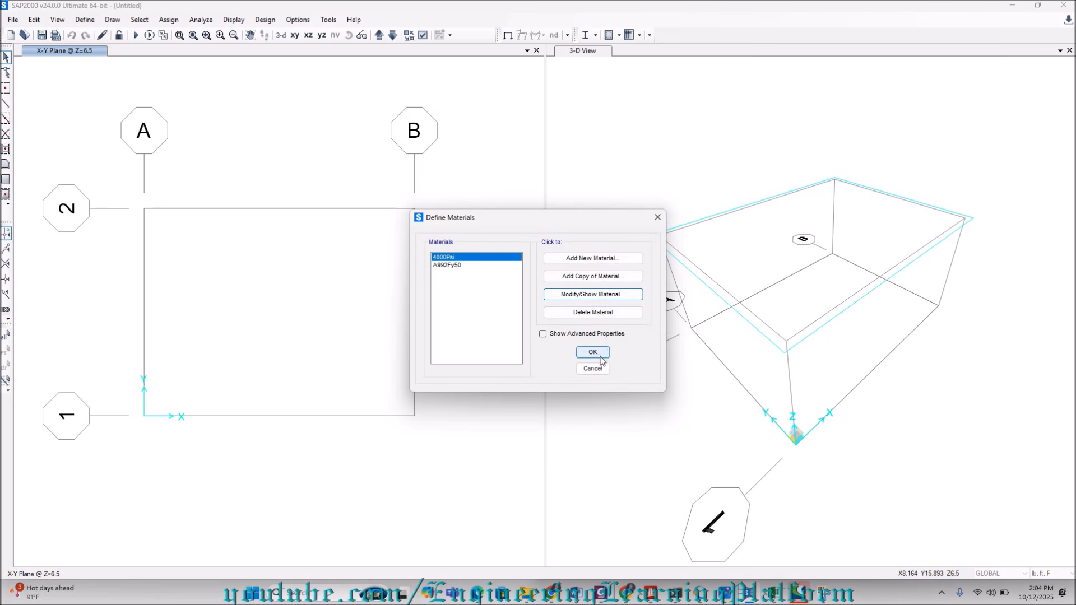
{"action": "left_click", "coordinate": [599, 357]}
{"action": "left_click", "coordinate": [85, 20]}
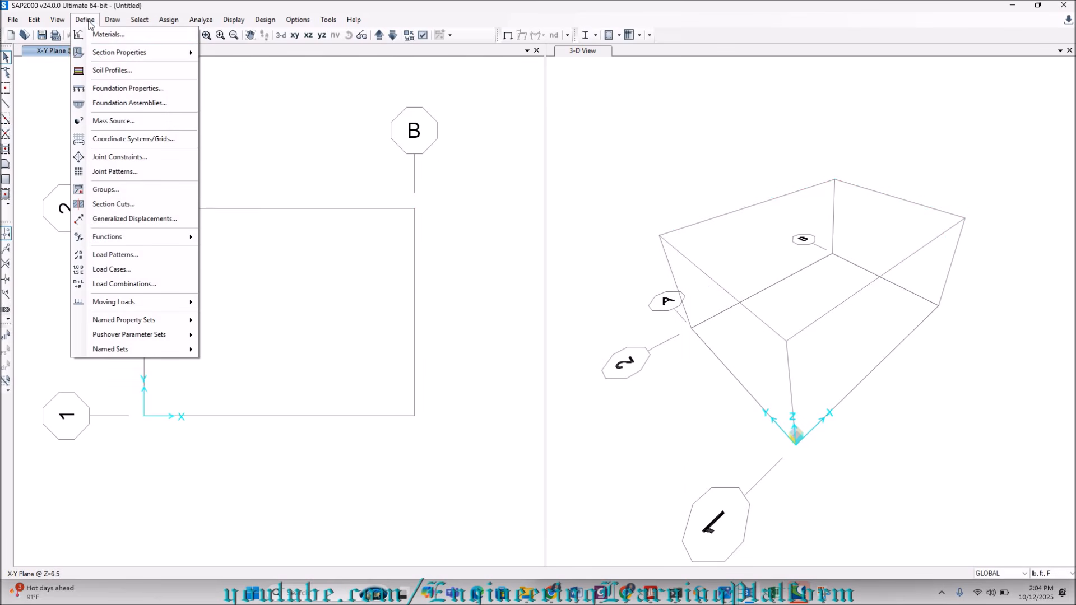
{"action": "mouse_move", "coordinate": [168, 52]}
{"action": "left_click", "coordinate": [222, 52]}
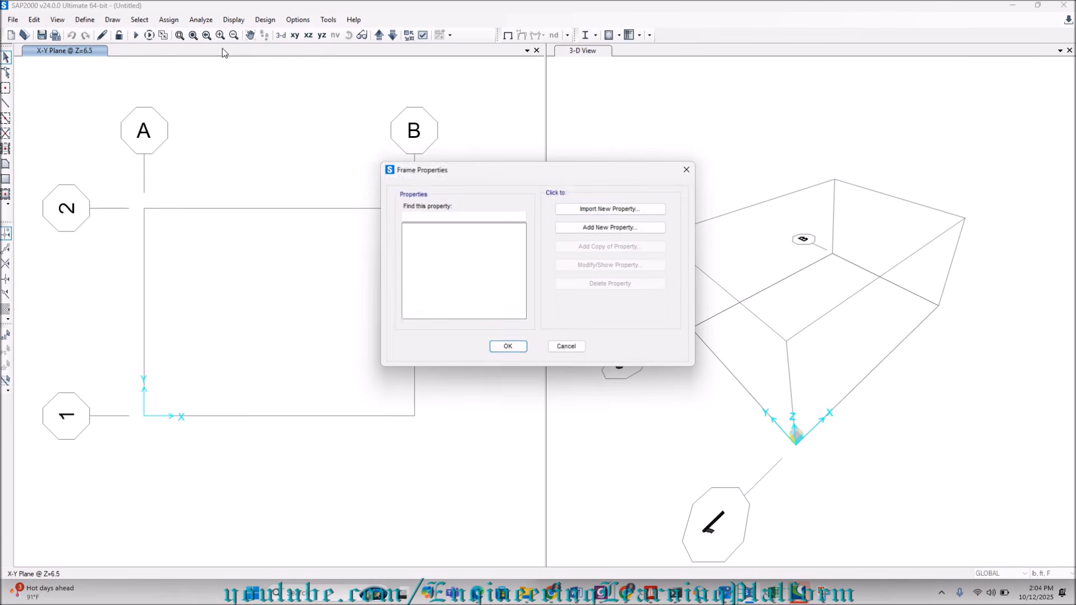
{"action": "left_click", "coordinate": [685, 172]}
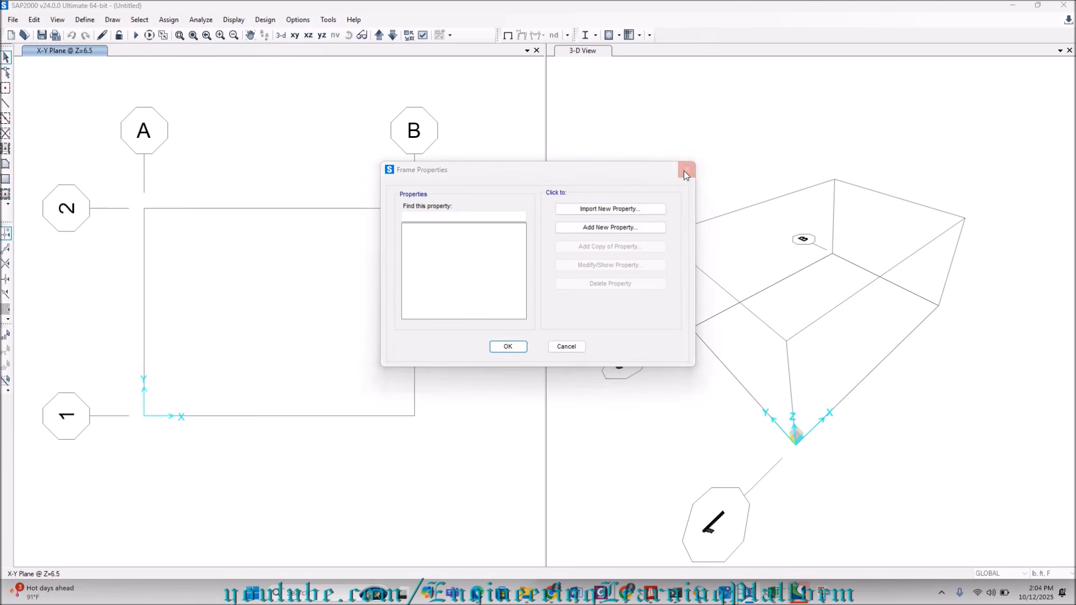
Add a new shell area section and name it Wall 8.
{"action": "left_click", "coordinate": [84, 20]}
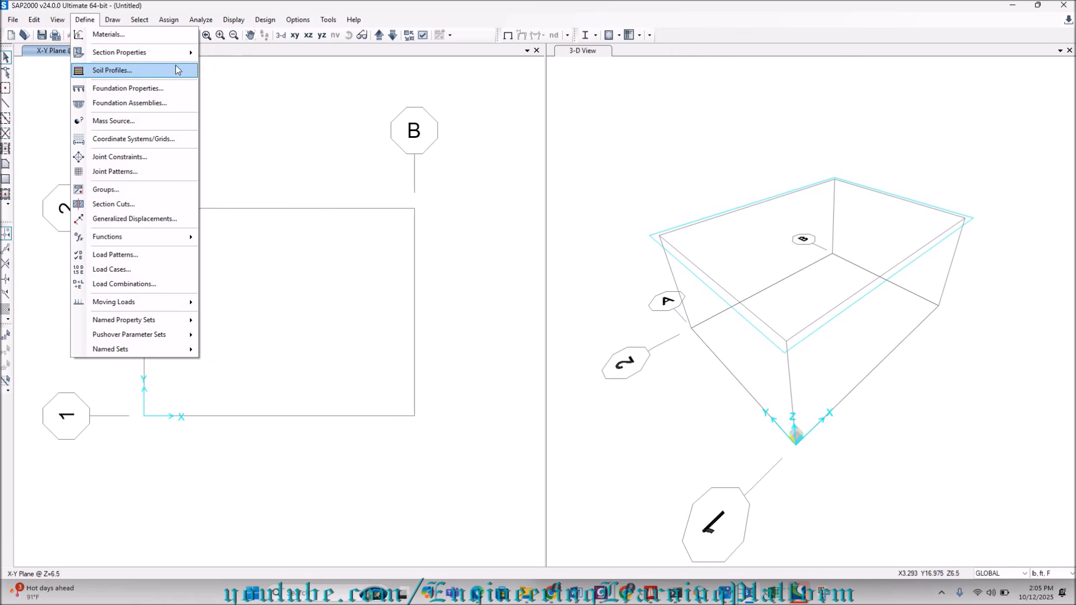
{"action": "mouse_move", "coordinate": [188, 54]}
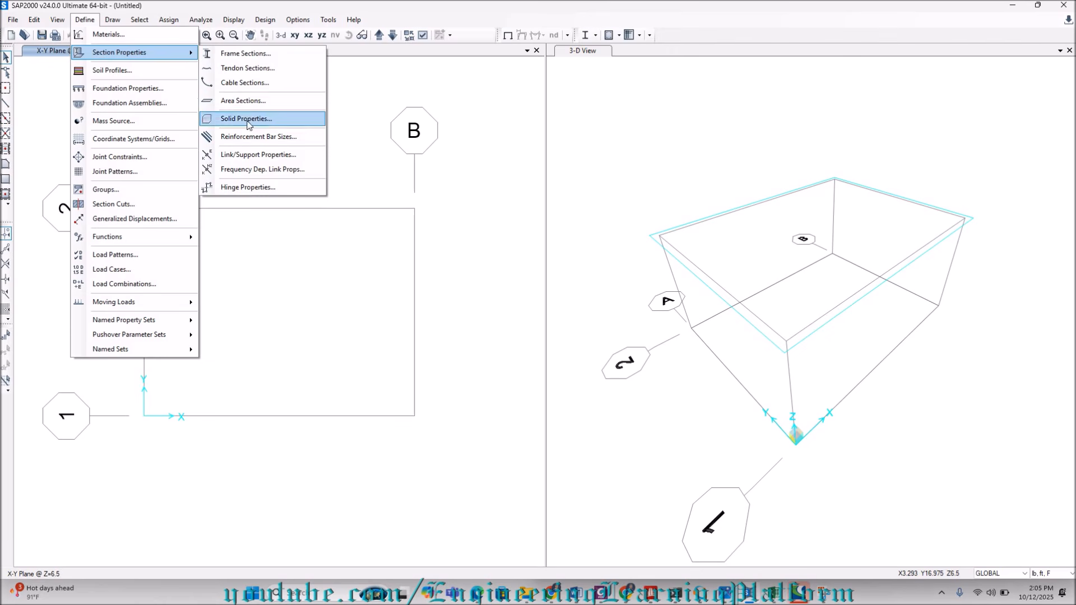
{"action": "left_click", "coordinate": [244, 102]}
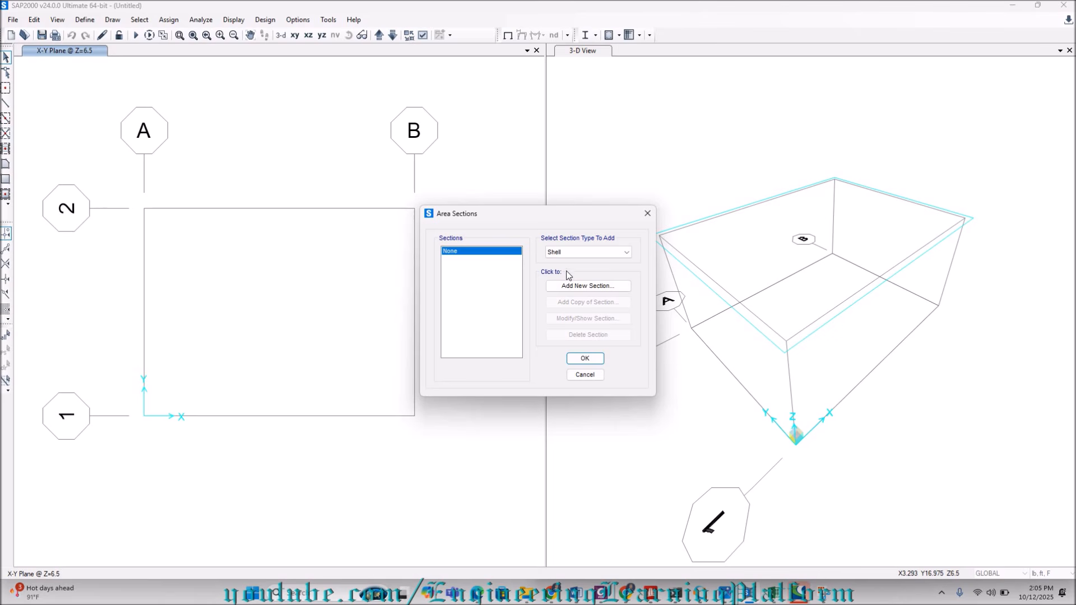
{"action": "left_click", "coordinate": [570, 287]}
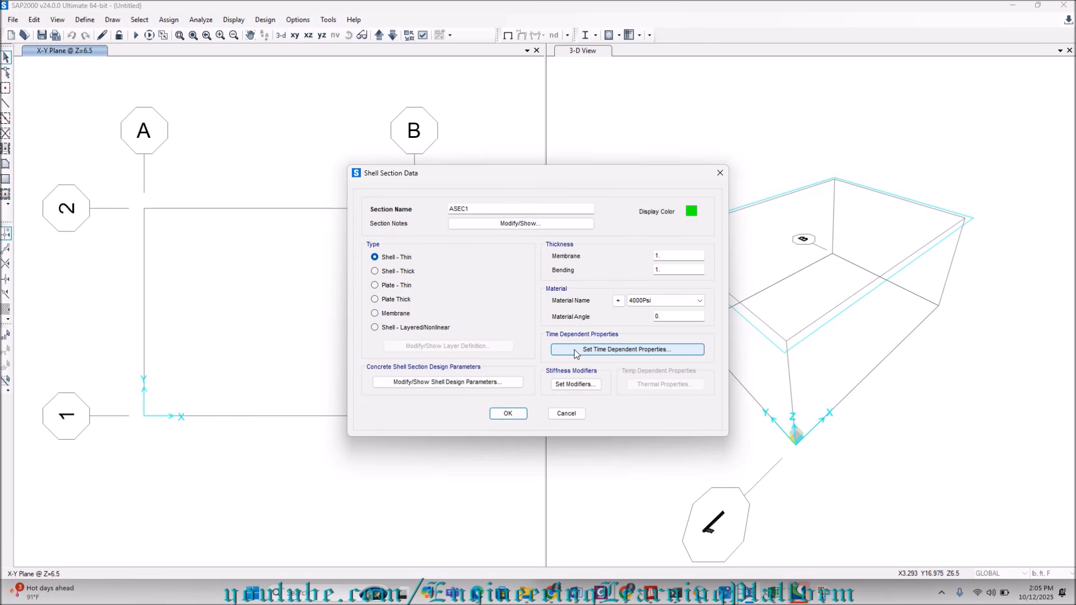
{"action": "left_click", "coordinate": [500, 207]}
{"action": "key", "text": "BackSpace"}
{"action": "key", "text": "BackSpace"}
{"action": "key", "text": "BackSpace"}
{"action": "key", "text": "BackSpace"}
{"action": "key", "text": "BackSpace"}
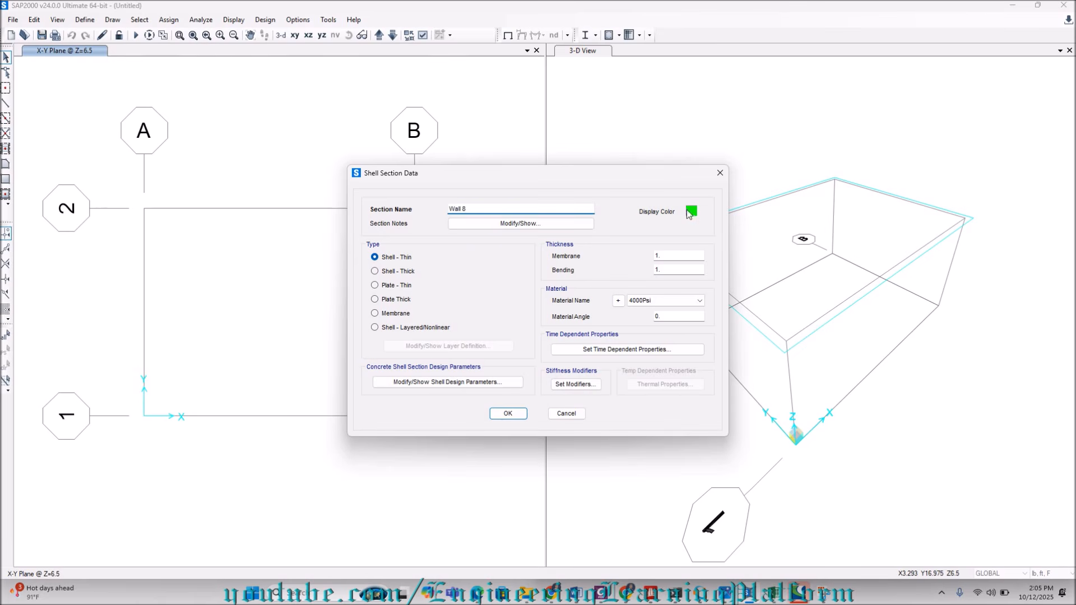
Set the wall section's membrane and bending thickness to 0.667 ft and save the section.
{"action": "left_click", "coordinate": [685, 256]}
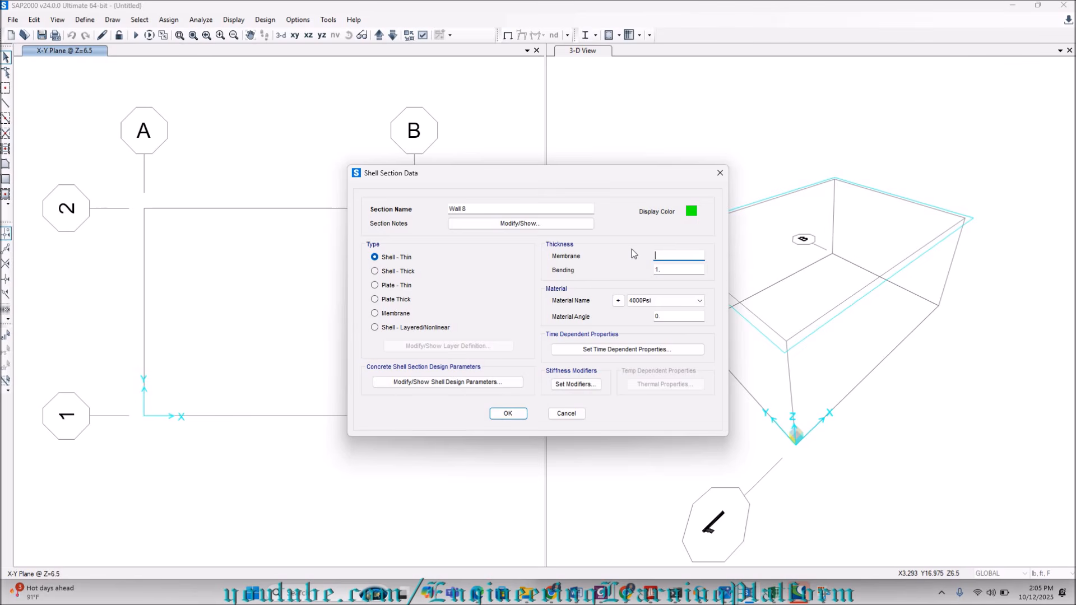
{"action": "type", "text": "0."}
{"action": "key", "text": "Tab"}
{"action": "type", "text": "0.6"}
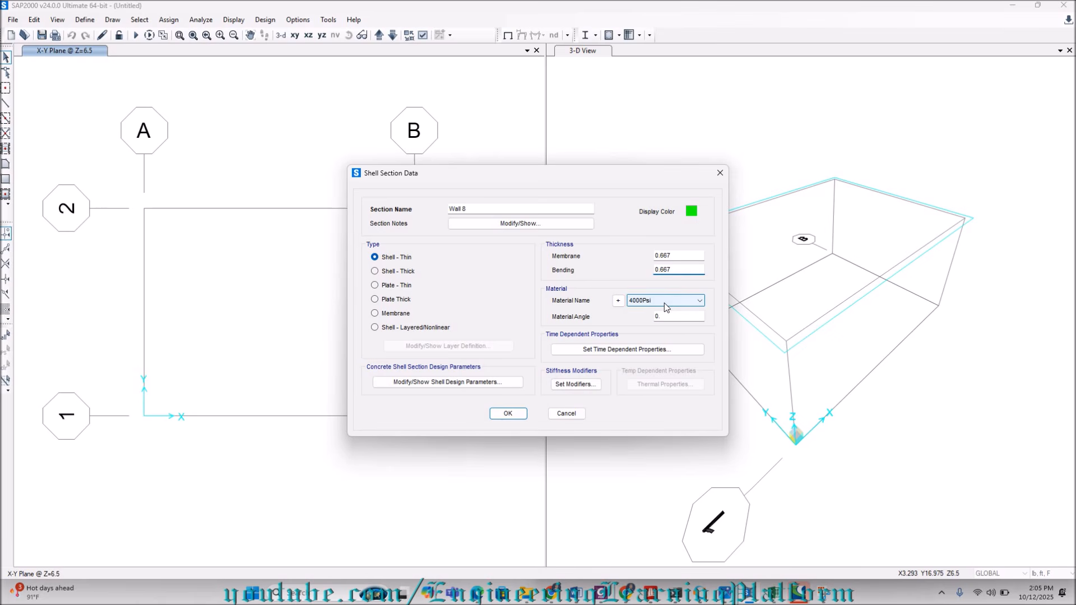
{"action": "left_click", "coordinate": [506, 414]}
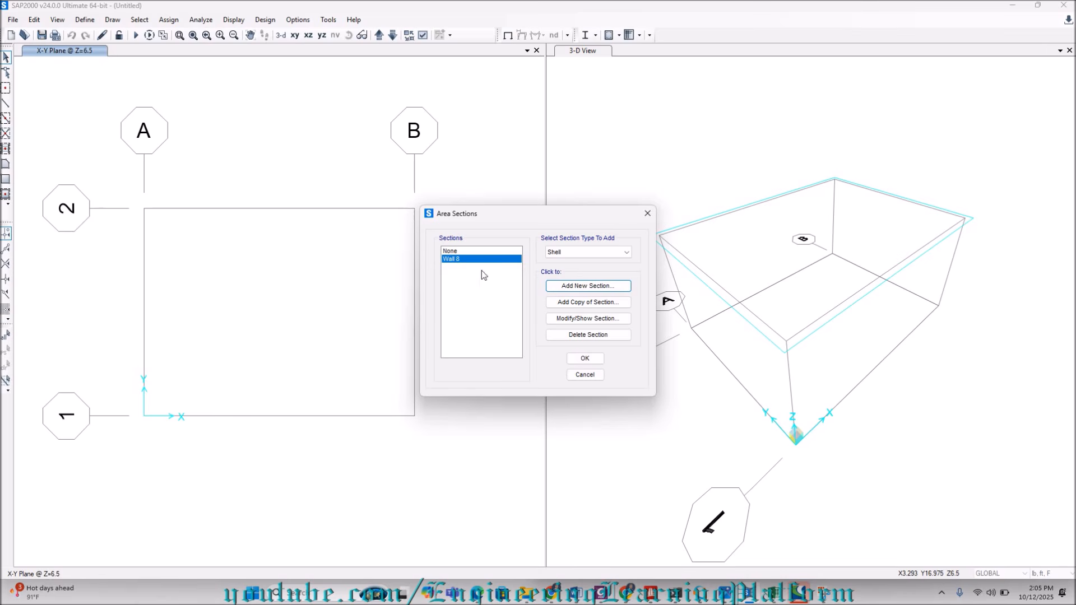
Add another shell area section named slab 12, keeping the default 1 ft thickness and 4000Psi material.
{"action": "left_click", "coordinate": [581, 289]}
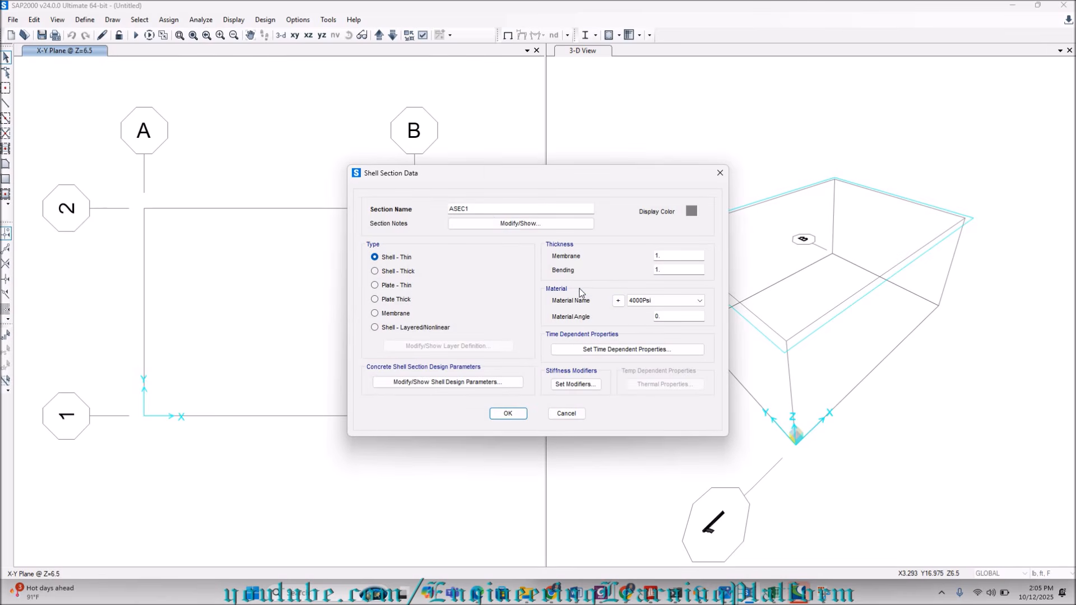
{"action": "double_click", "coordinate": [491, 210]}
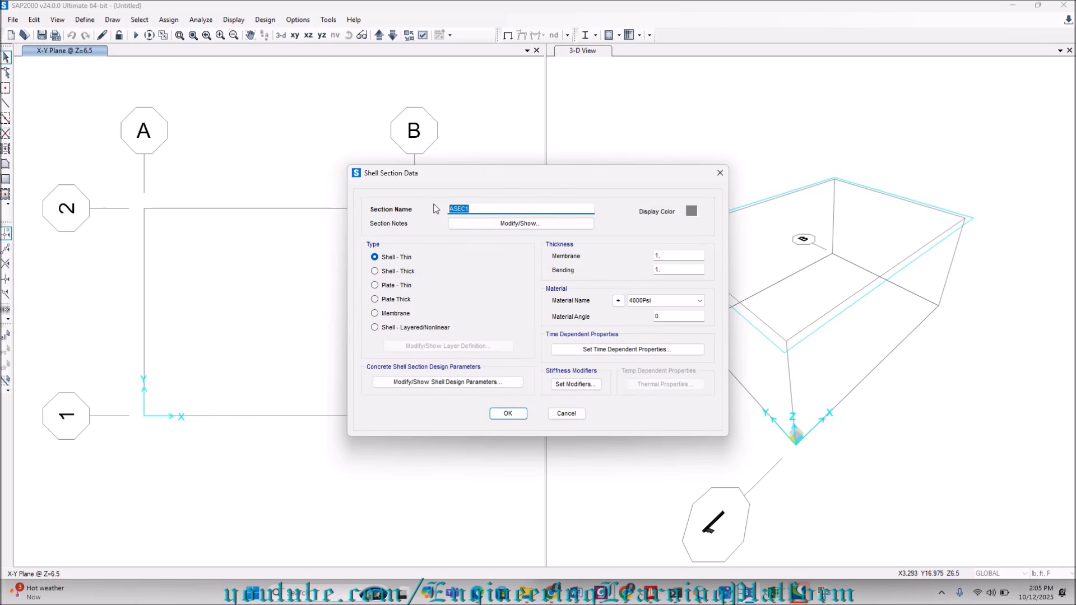
{"action": "type", "text": "12slab 12"}
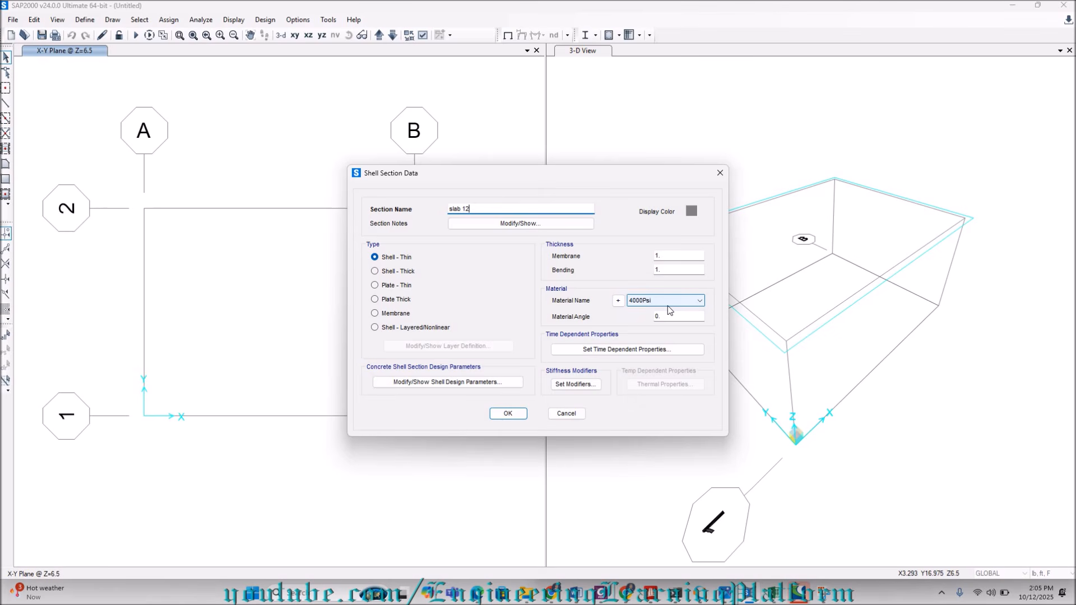
{"action": "left_click", "coordinate": [498, 413]}
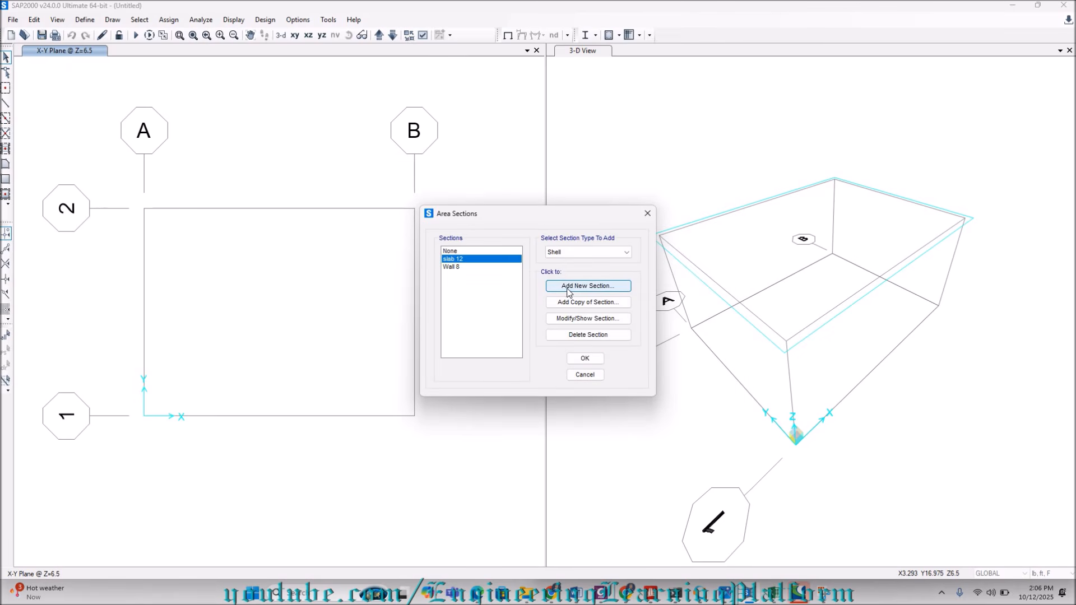
Add a third shell area section named slab 6 with a thickness of 0.5 ft.
{"action": "left_click", "coordinate": [568, 287]}
{"action": "double_click", "coordinate": [450, 208]}
{"action": "type", "text": "slab 6"}
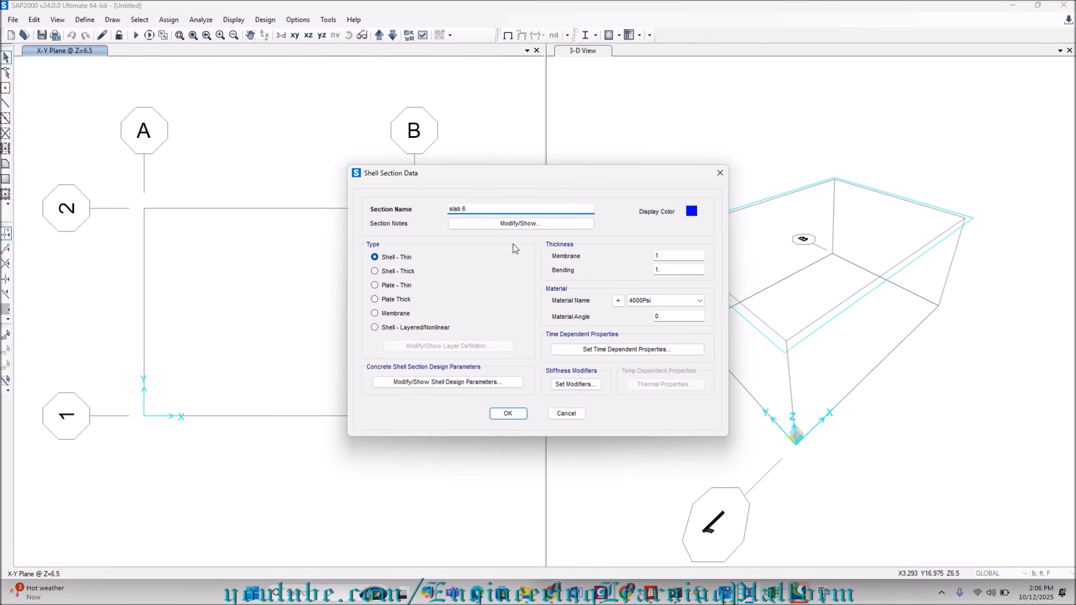
{"action": "double_click", "coordinate": [666, 255]}
{"action": "type", "text": "0.5"}
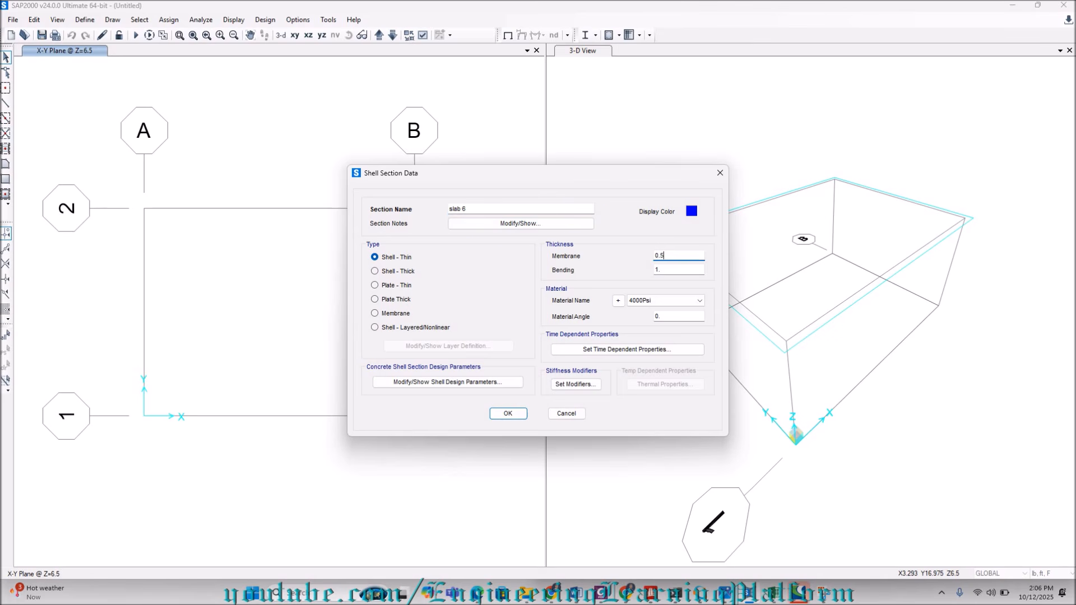
{"action": "double_click", "coordinate": [667, 270]}
{"action": "type", "text": "0"}
{"action": "left_click", "coordinate": [507, 414]}
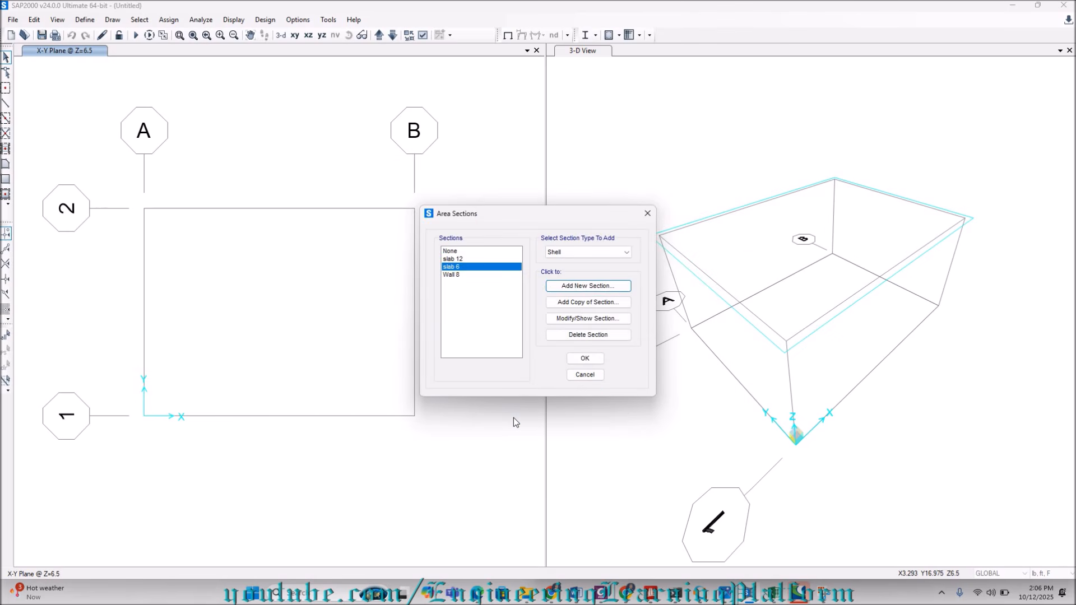
Accept the defined area sections and close one of the two view windows so a single one remains.
{"action": "left_click", "coordinate": [585, 359]}
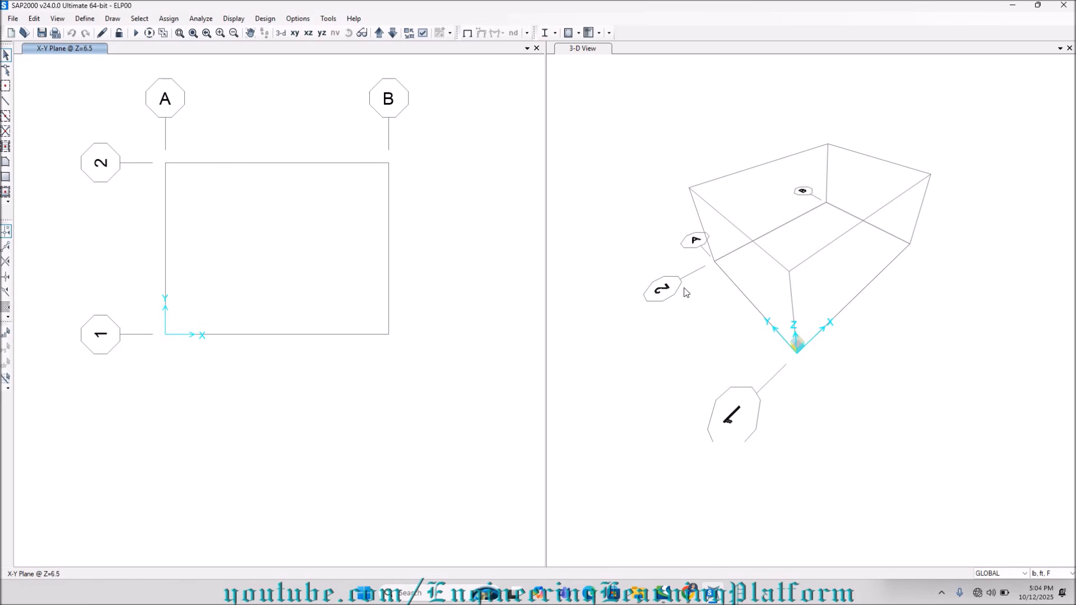
{"action": "left_click", "coordinate": [420, 160]}
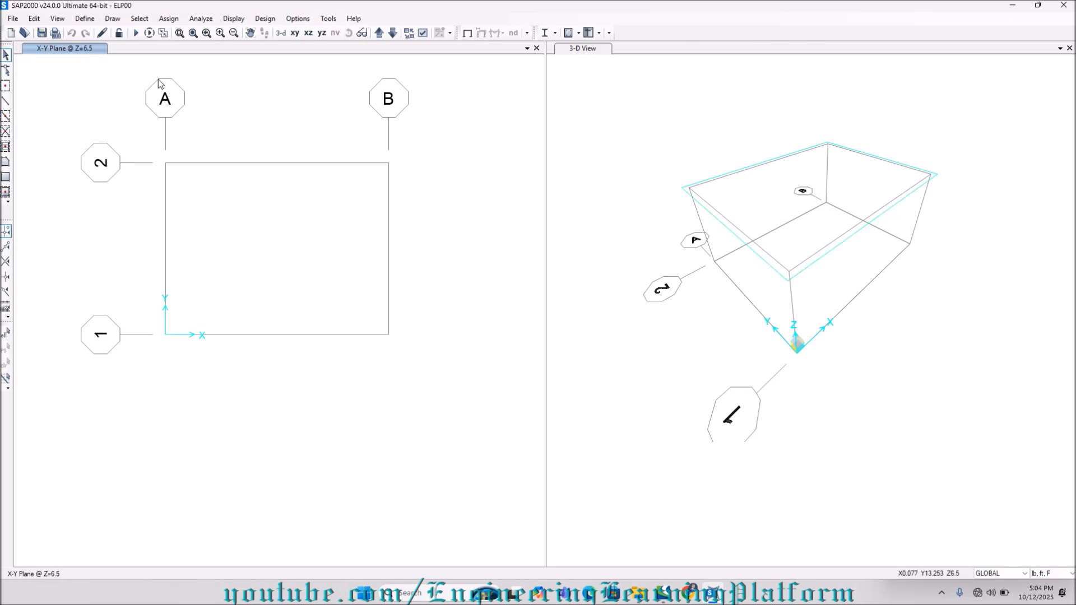
{"action": "left_click", "coordinate": [113, 19]}
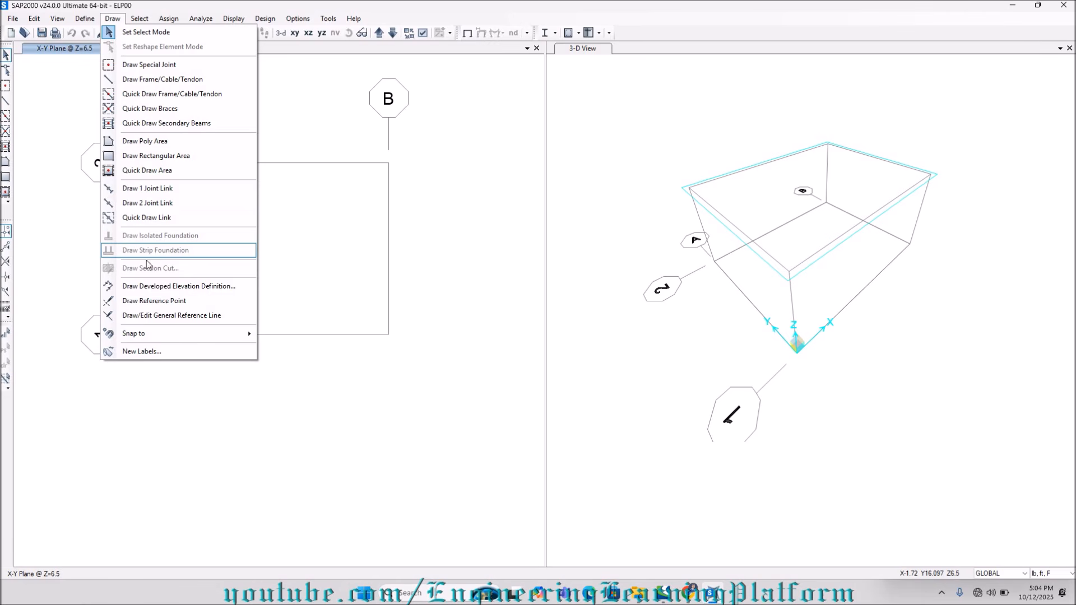
{"action": "left_click", "coordinate": [150, 291]}
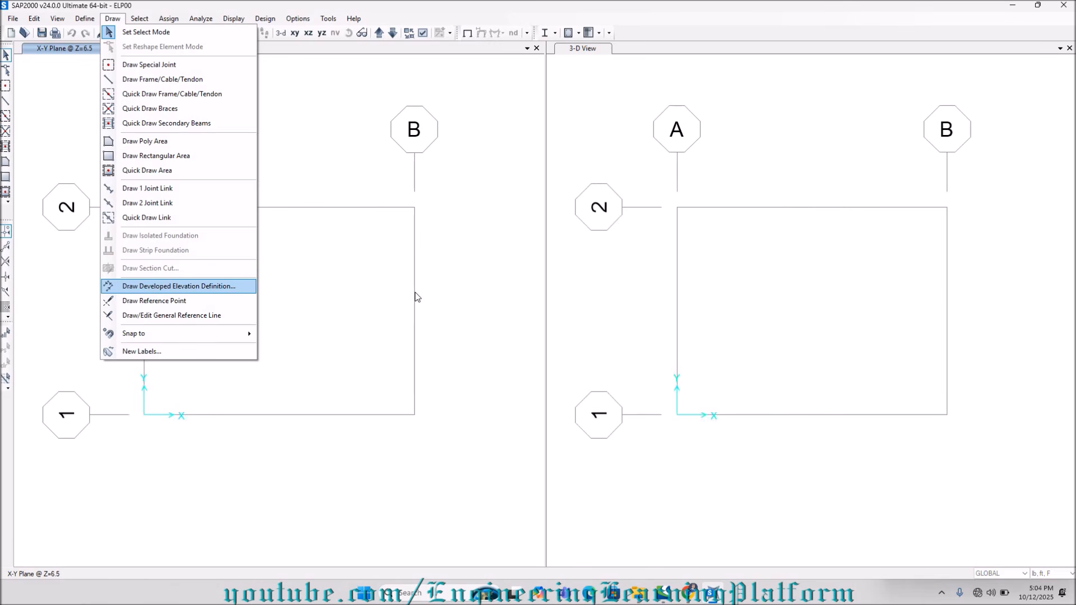
{"action": "left_click", "coordinate": [536, 49]}
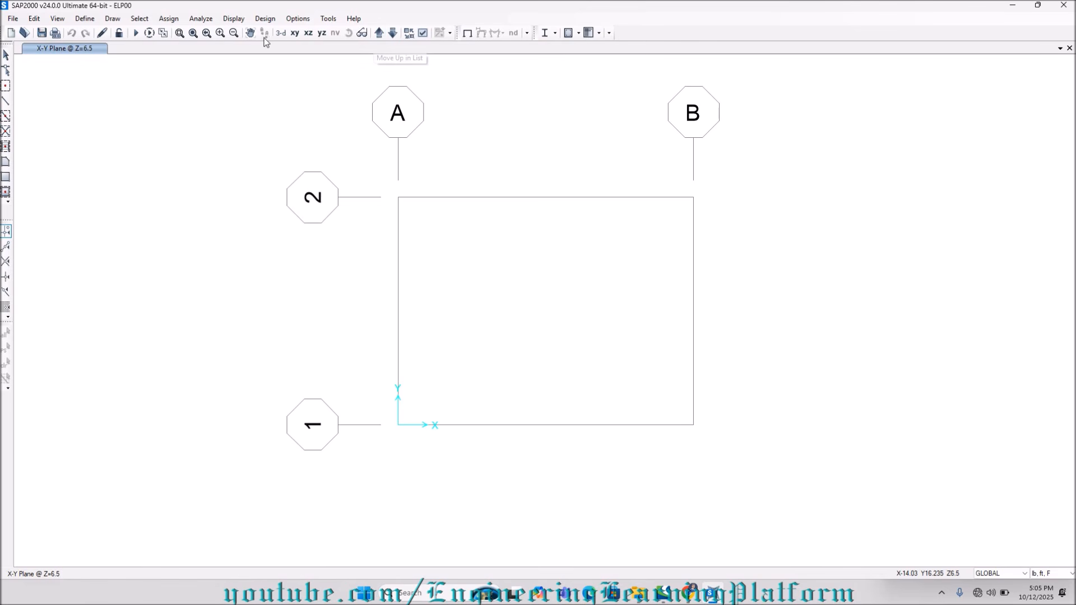
Display the X-Y plan view at Z=0.
{"action": "left_click", "coordinate": [281, 32]}
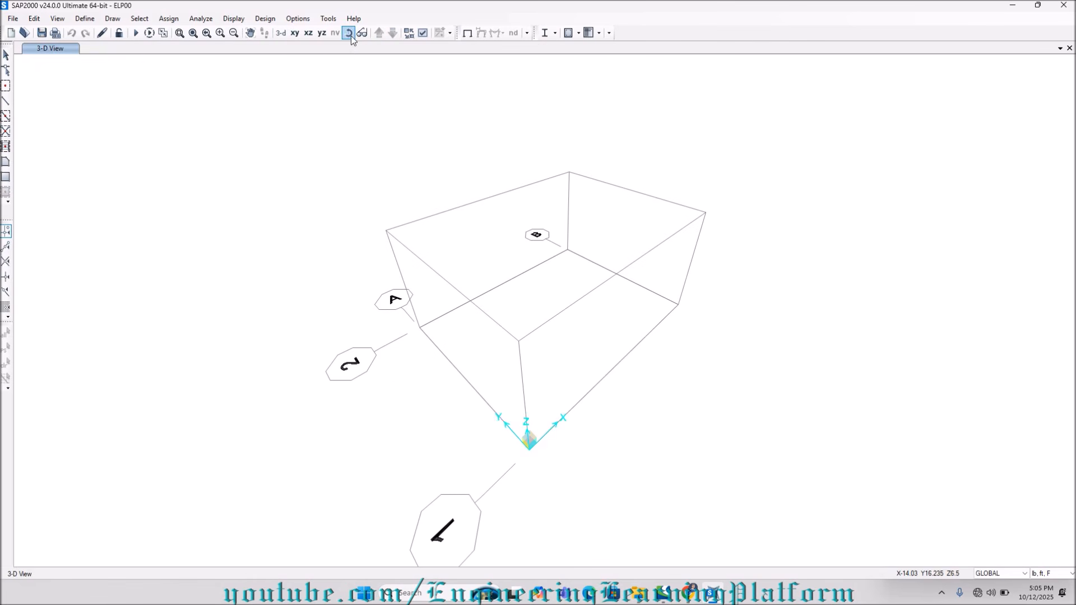
{"action": "left_click", "coordinate": [295, 33]}
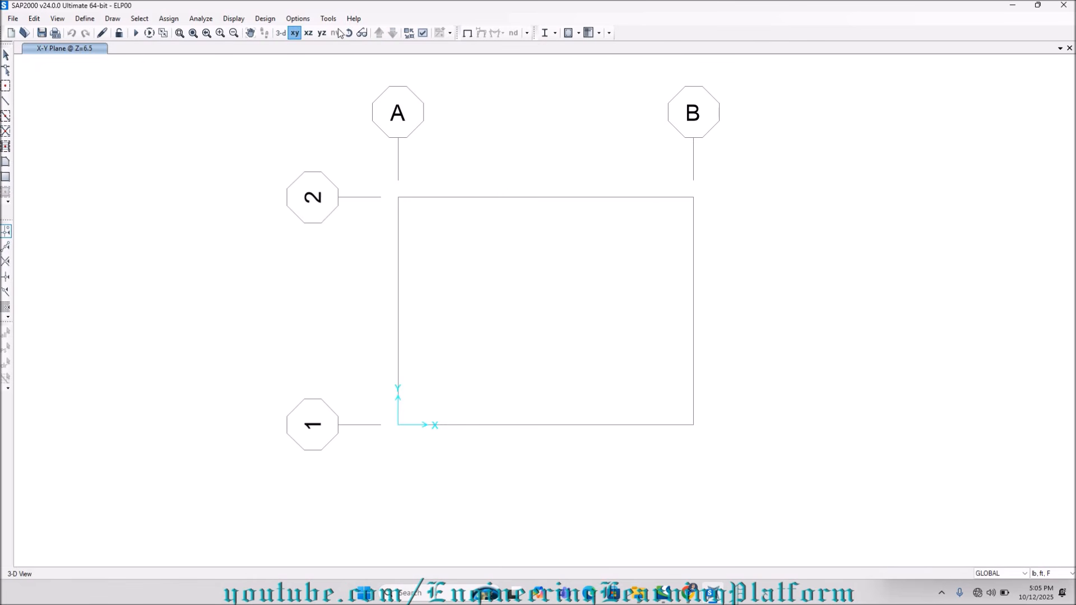
{"action": "left_click", "coordinate": [392, 34]}
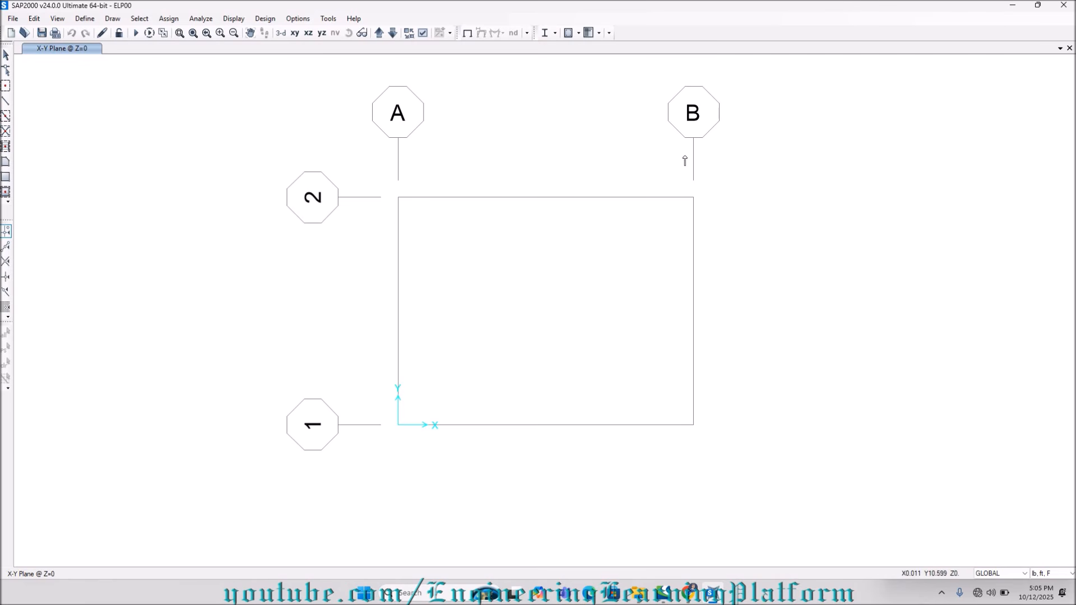
Draw a developed elevation along grid line A from grid 2 to grid 1 and save it as named display GRIDA.
{"action": "left_click", "coordinate": [398, 198]}
{"action": "left_click", "coordinate": [398, 425]}
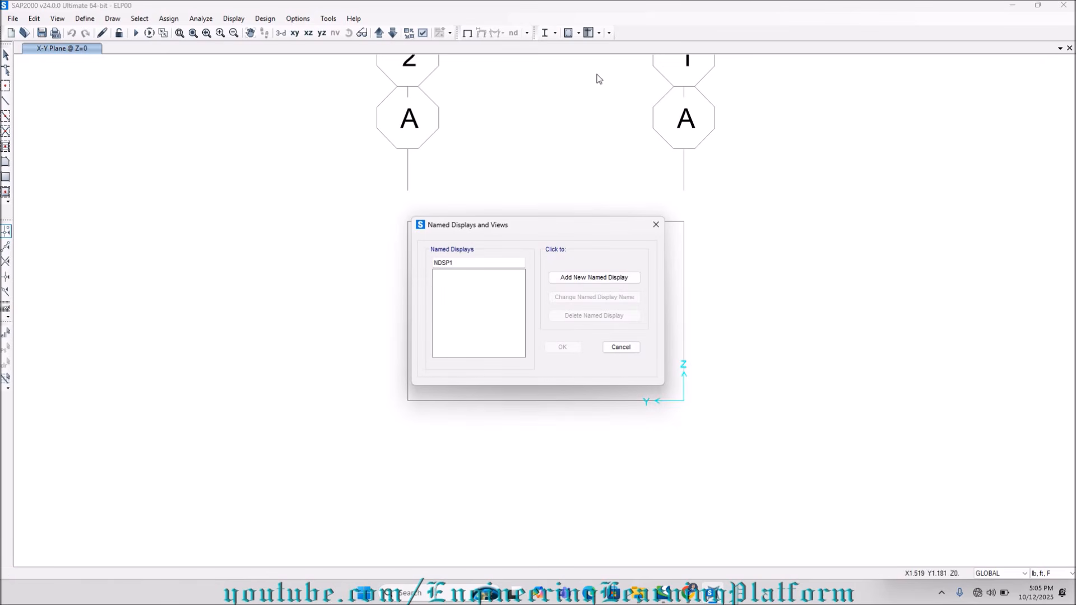
{"action": "left_click_drag", "start_coordinate": [547, 234], "coordinate": [258, 244]}
{"action": "left_click_drag", "start_coordinate": [173, 275], "coordinate": [72, 268]}
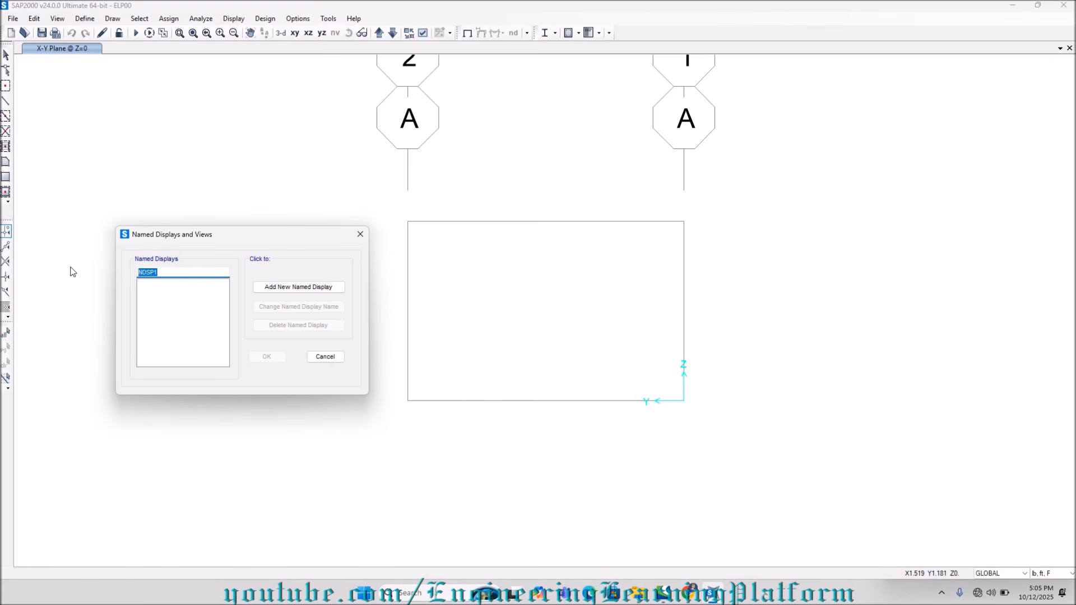
{"action": "type", "text": "GRIDA"}
{"action": "left_click", "coordinate": [273, 288]}
{"action": "left_click", "coordinate": [266, 357]}
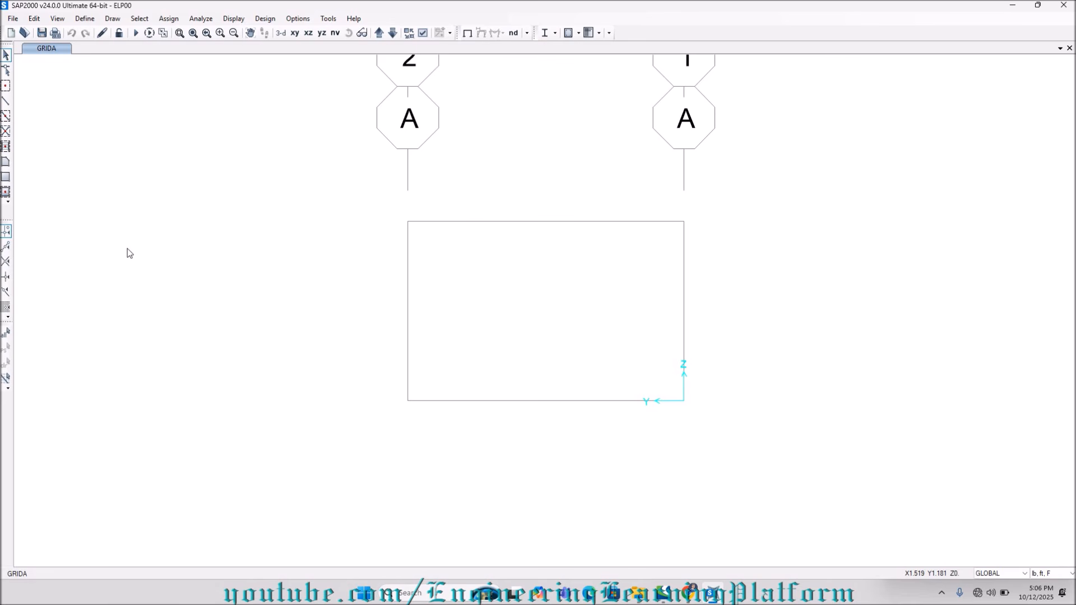
Draw a rectangular area with section Wall 8 filling the whole elevation bay on grid A between grids 2 and 1.
{"action": "left_click", "coordinate": [7, 179]}
{"action": "left_click_drag", "start_coordinate": [487, 262], "coordinate": [135, 210]}
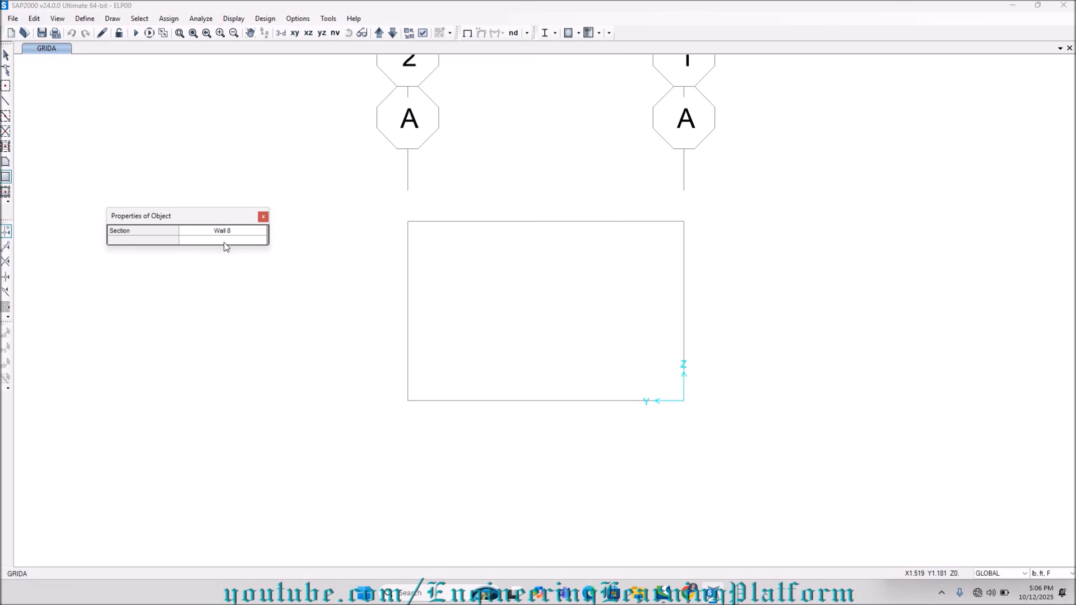
{"action": "left_click", "coordinate": [408, 222]}
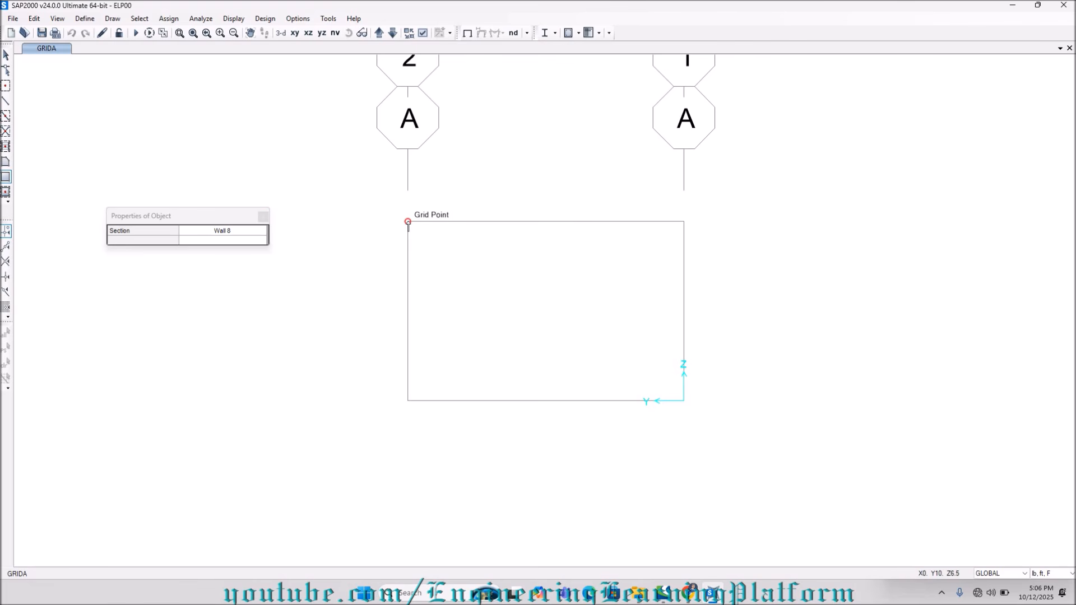
{"action": "left_click", "coordinate": [410, 228]}
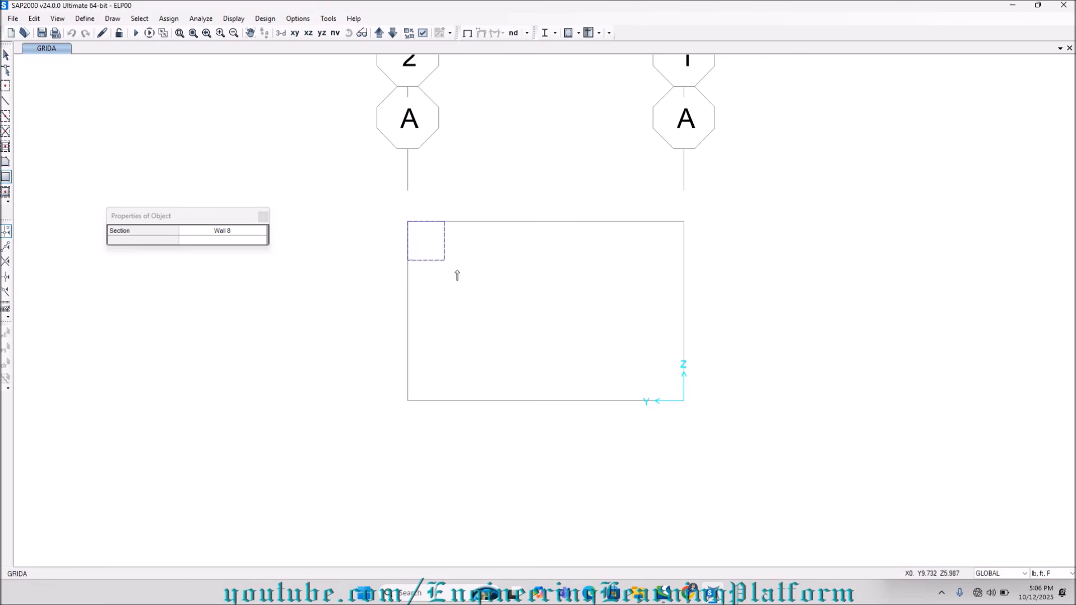
{"action": "left_click", "coordinate": [684, 401]}
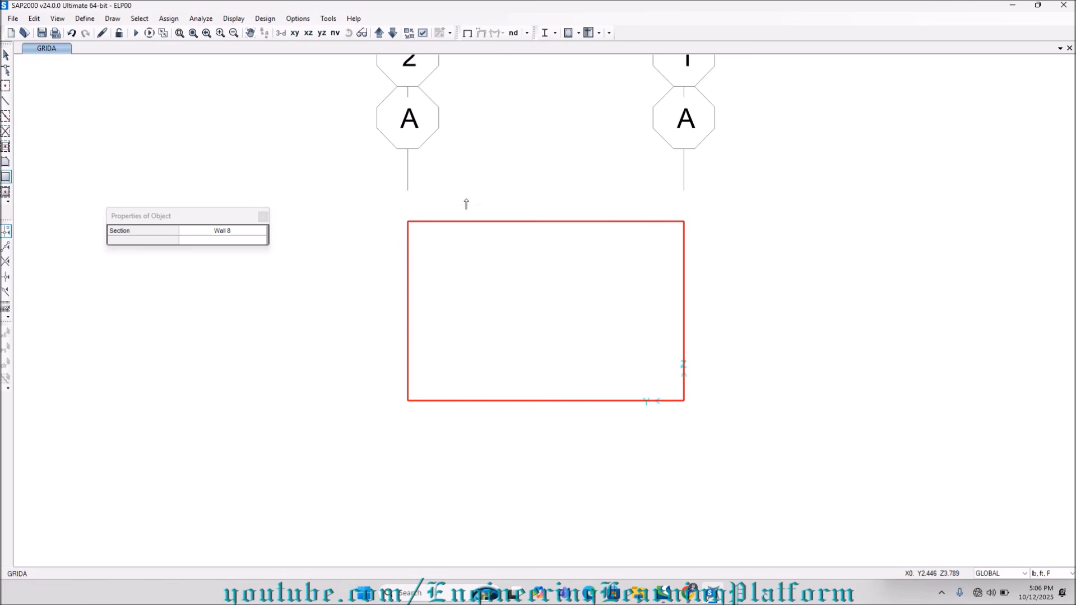
Turn on Fill Objects in the display options so the wall area appears shaded.
{"action": "left_click", "coordinate": [423, 32]}
{"action": "left_click", "coordinate": [492, 147]}
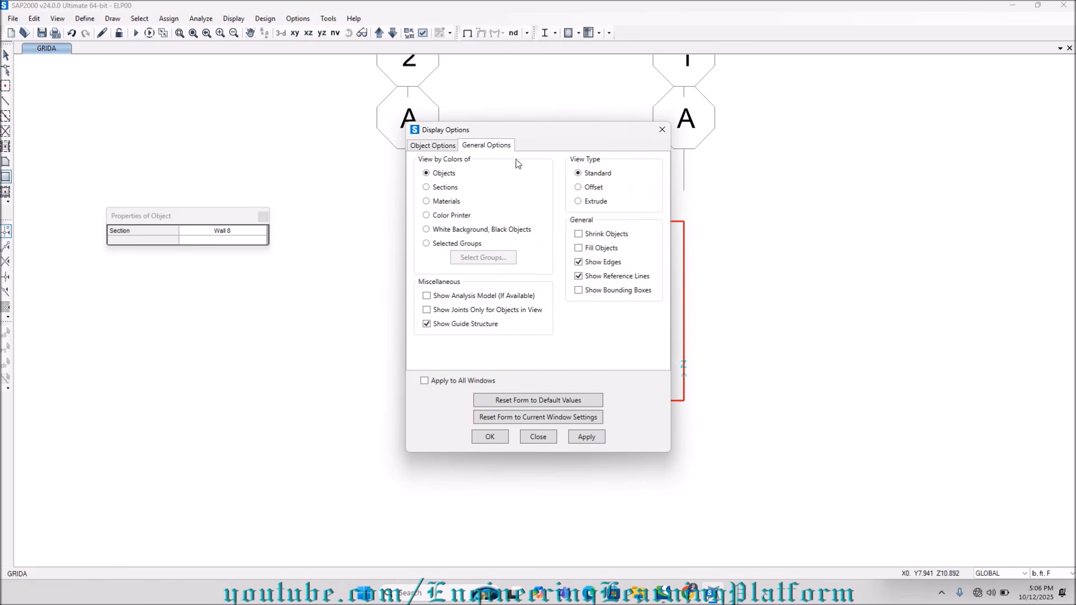
{"action": "left_click", "coordinate": [587, 436]}
{"action": "left_click_drag", "start_coordinate": [551, 138], "coordinate": [228, 126]}
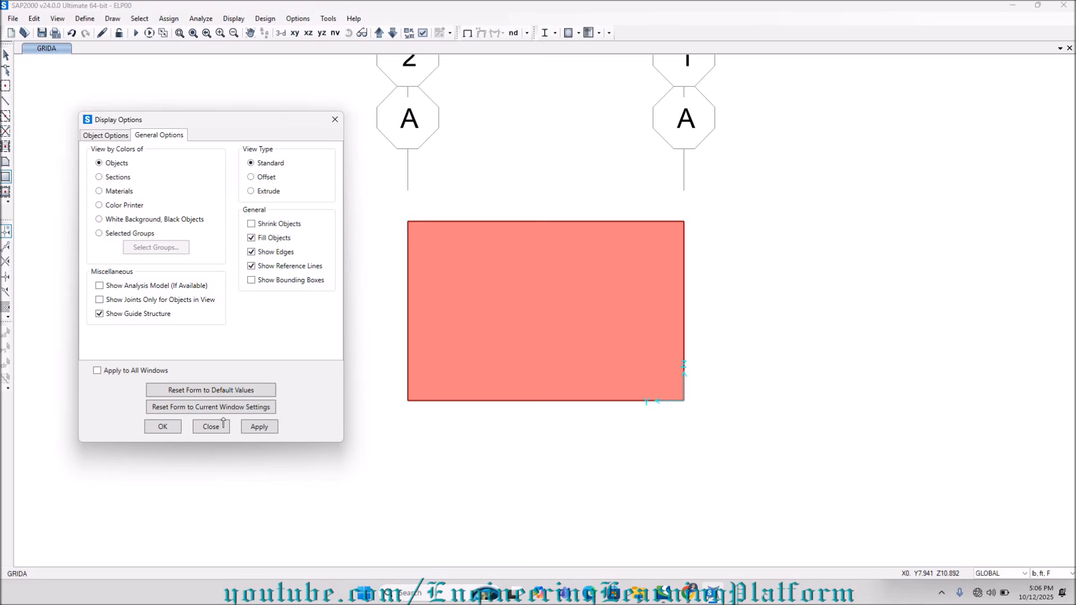
{"action": "left_click", "coordinate": [172, 431]}
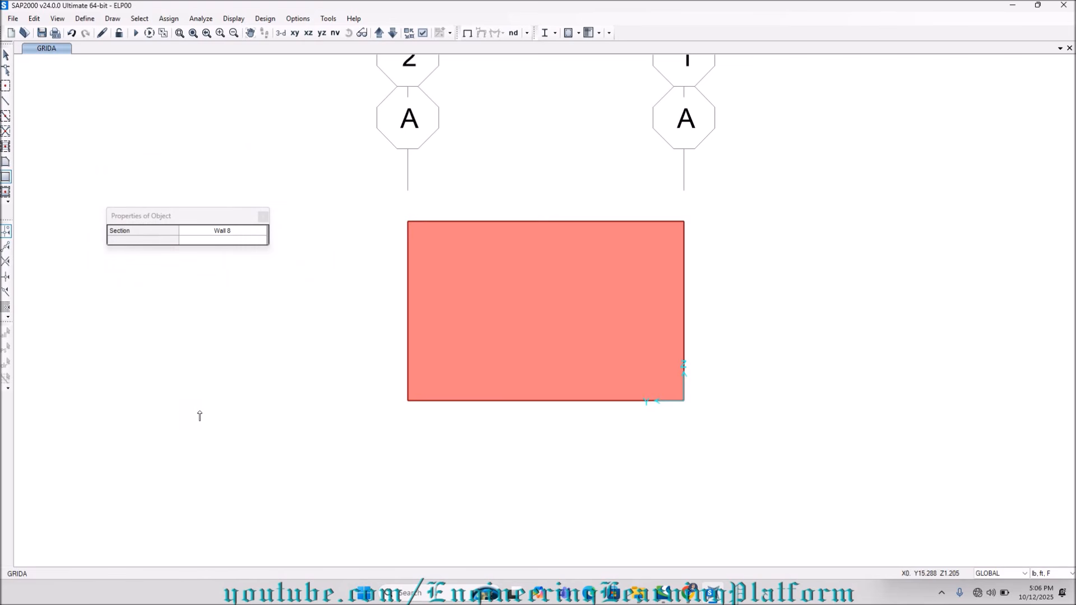
Draw a developed elevation along grid line B from grid 2 to grid 1 and save it as named display GRID B.
{"action": "left_click", "coordinate": [281, 32]}
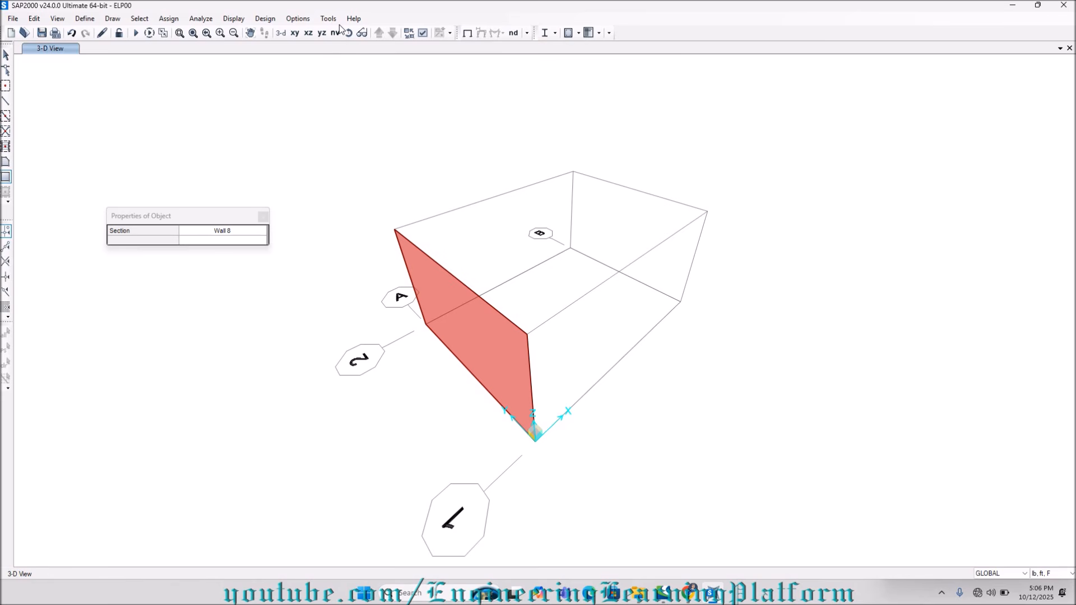
{"action": "left_click", "coordinate": [97, 17]}
{"action": "left_click", "coordinate": [101, 18]}
{"action": "left_click", "coordinate": [112, 18]}
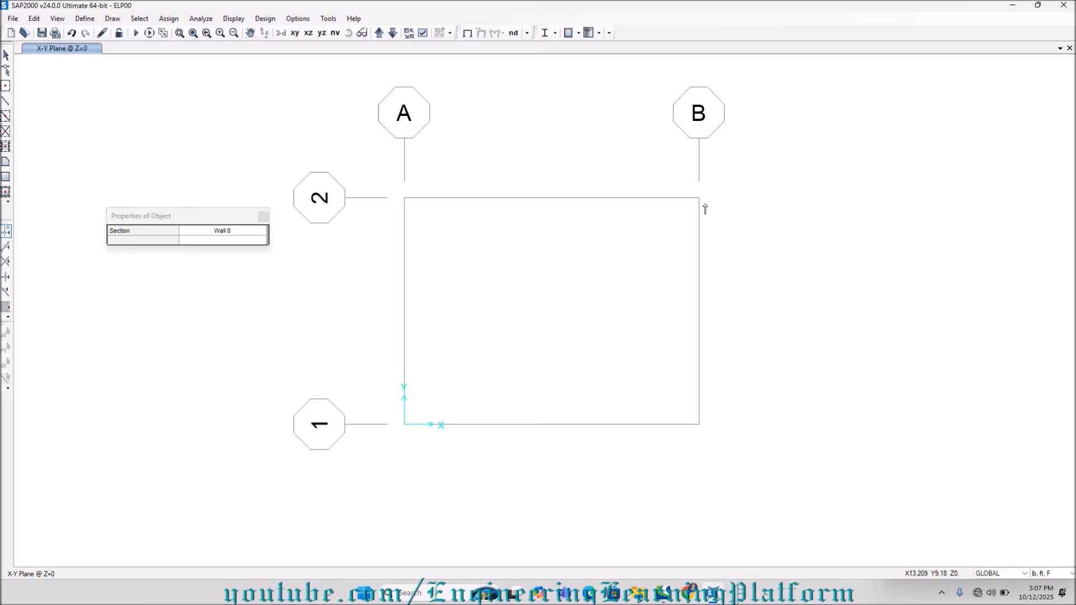
{"action": "left_click", "coordinate": [699, 425]}
{"action": "key", "text": "Escape"}
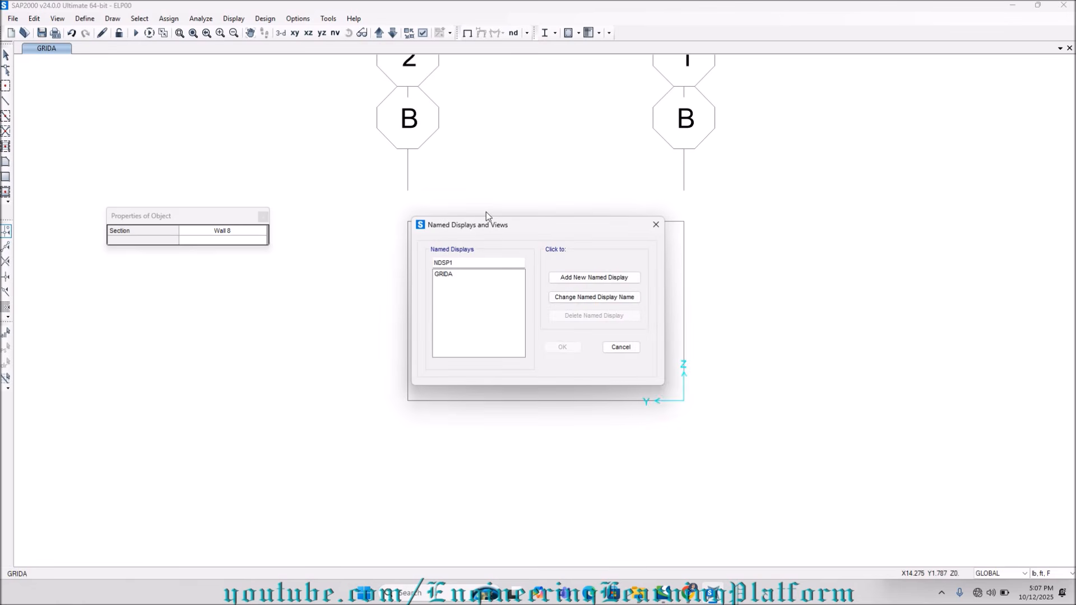
{"action": "double_click", "coordinate": [470, 267]}
{"action": "type", "text": "GRID B"}
{"action": "left_click", "coordinate": [620, 278]}
{"action": "left_click", "coordinate": [562, 347]}
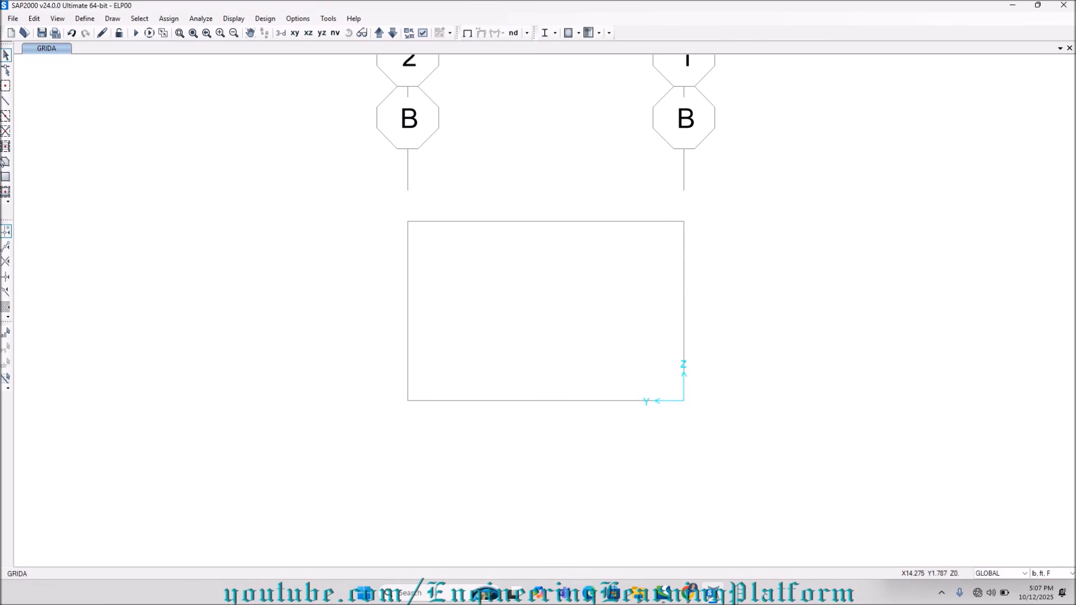
Draw a rectangular Wall 8 area over the full grid B elevation between grids 2 and 1, and check it in 3-D.
{"action": "left_click", "coordinate": [6, 177]}
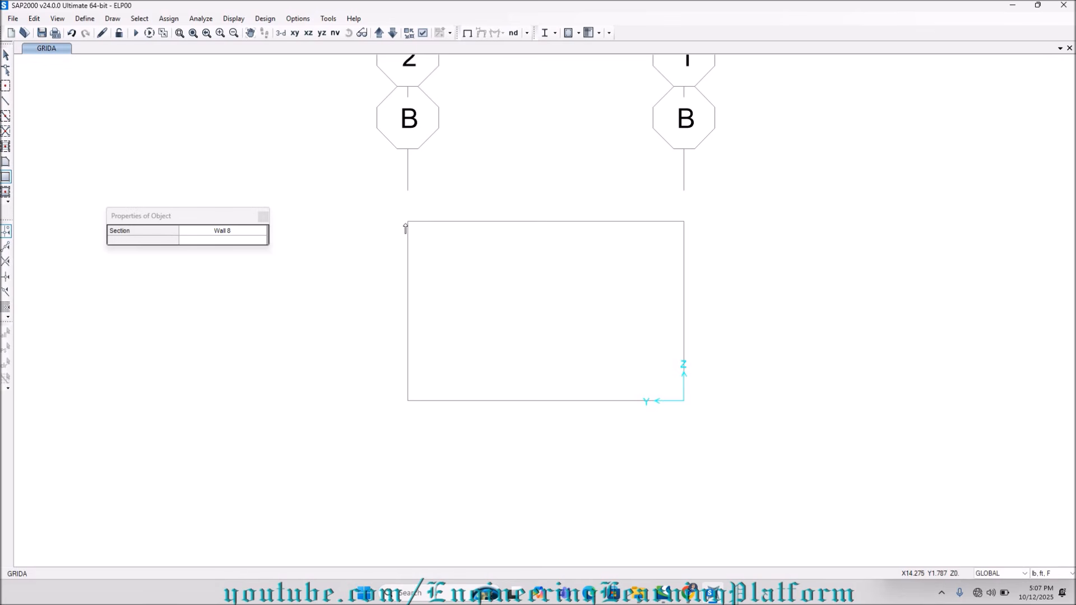
{"action": "mouse_move", "coordinate": [409, 223]}
{"action": "left_mouse_down"}
{"action": "mouse_move", "coordinate": [446, 265]}
{"action": "mouse_move", "coordinate": [666, 381]}
{"action": "mouse_move", "coordinate": [685, 402]}
{"action": "left_mouse_up"}
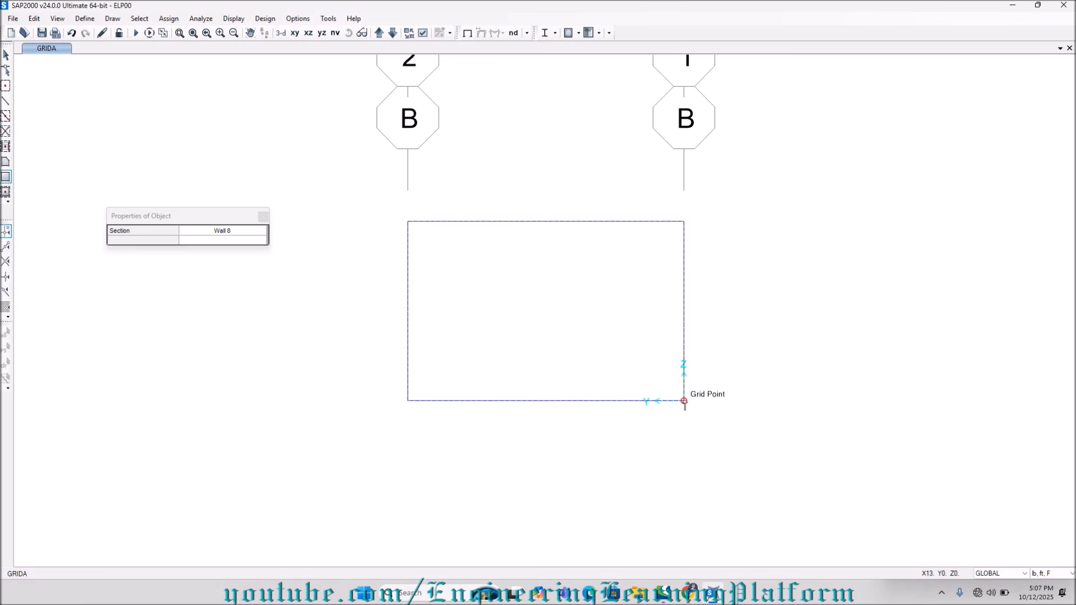
{"action": "left_click_drag", "start_coordinate": [685, 402], "coordinate": [685, 400]}
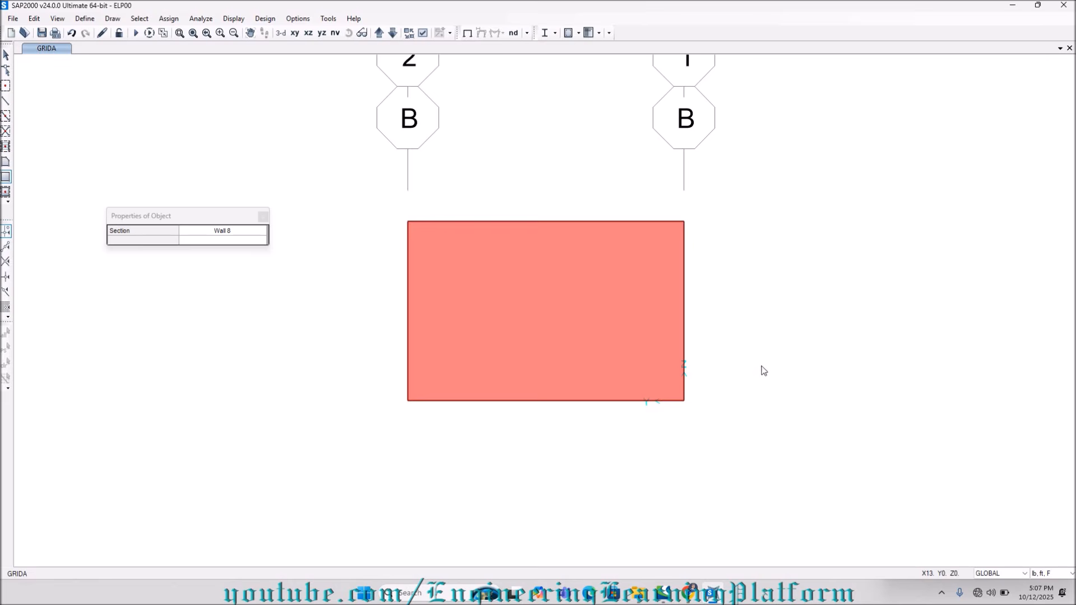
{"action": "left_click", "coordinate": [280, 32]}
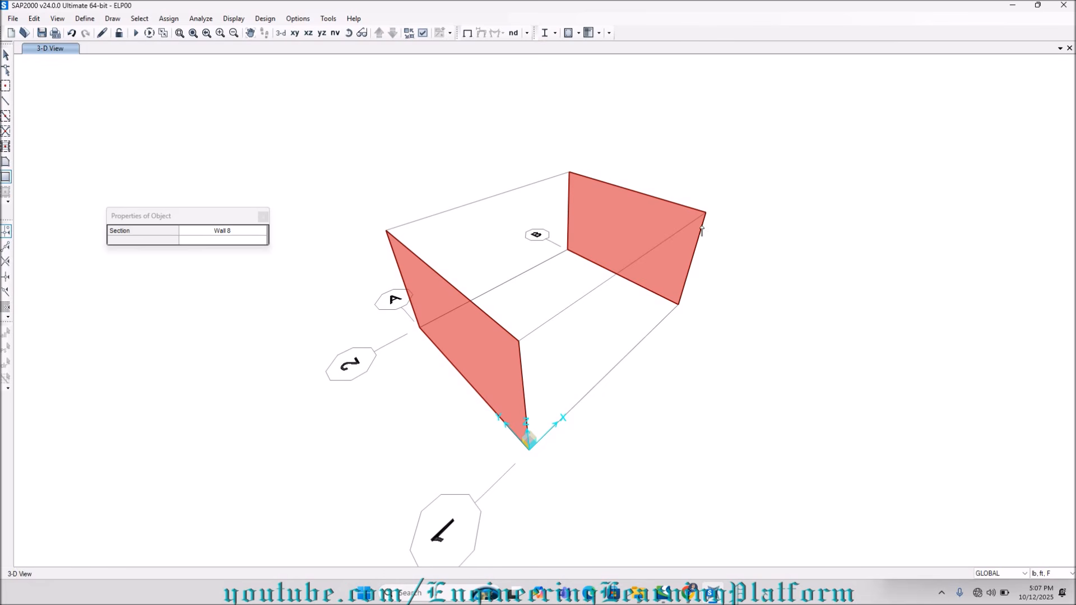
In the Z=0 plan, draw a developed elevation along grid line 1 from A to B and save it as a new named display.
{"action": "left_click", "coordinate": [295, 32]}
{"action": "left_click", "coordinate": [85, 18]}
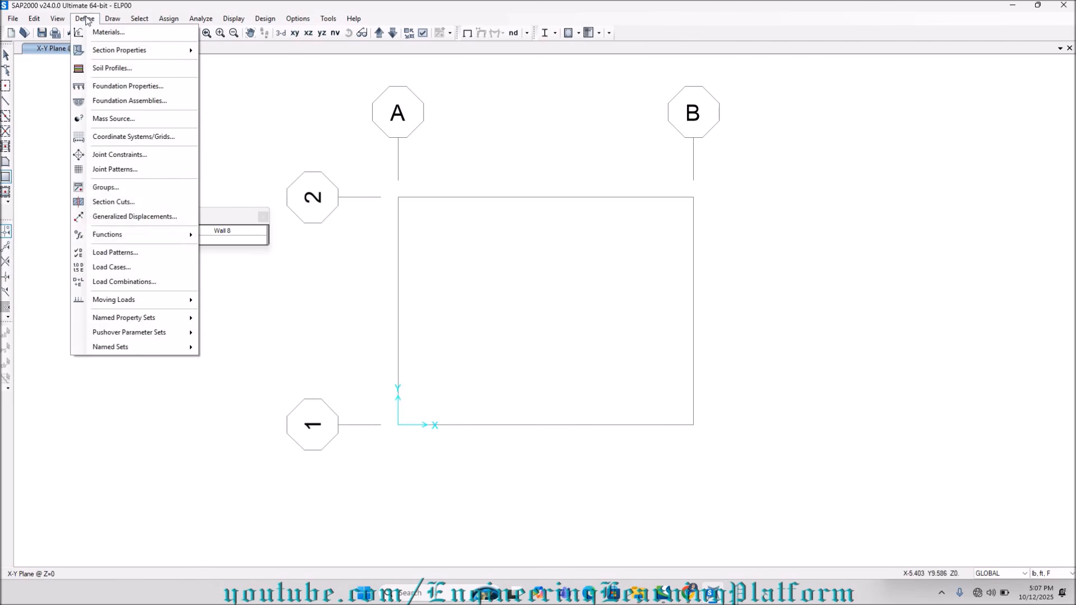
{"action": "left_click", "coordinate": [109, 20]}
{"action": "left_click", "coordinate": [109, 19]}
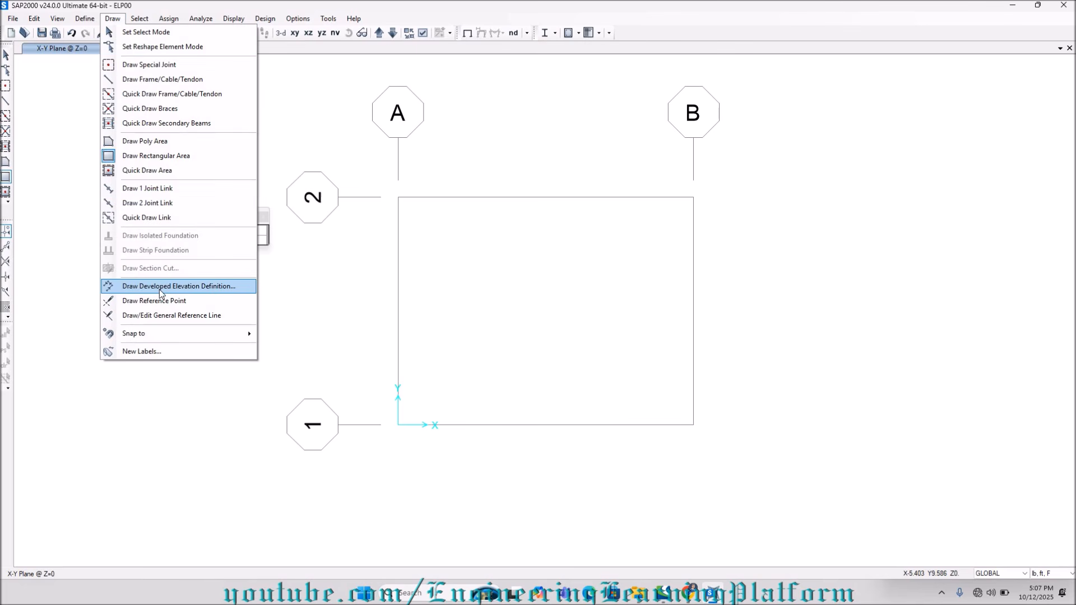
{"action": "left_click", "coordinate": [397, 426]}
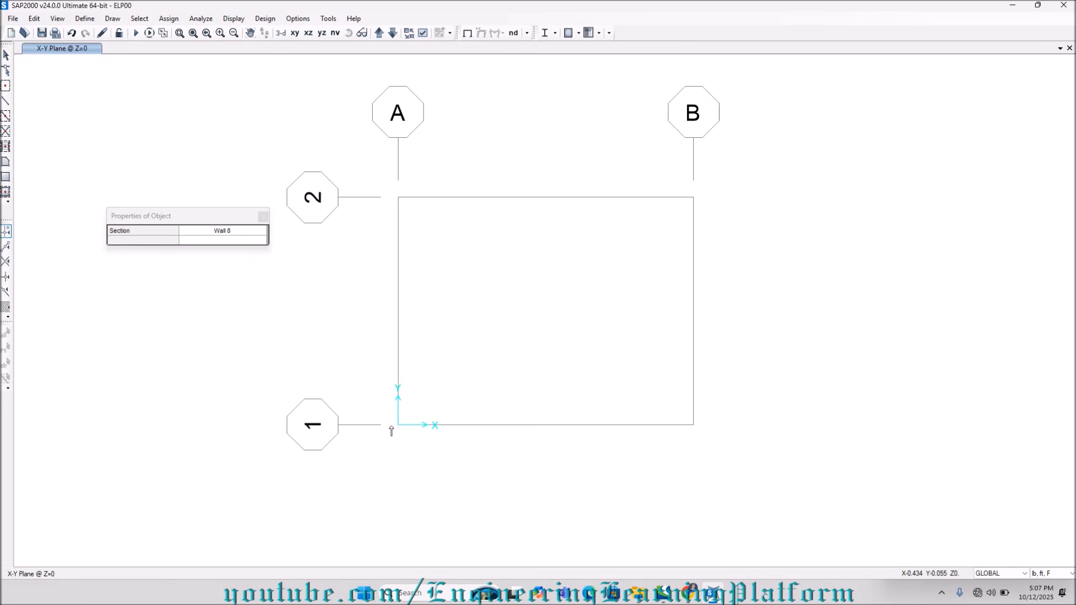
{"action": "left_click", "coordinate": [397, 424]}
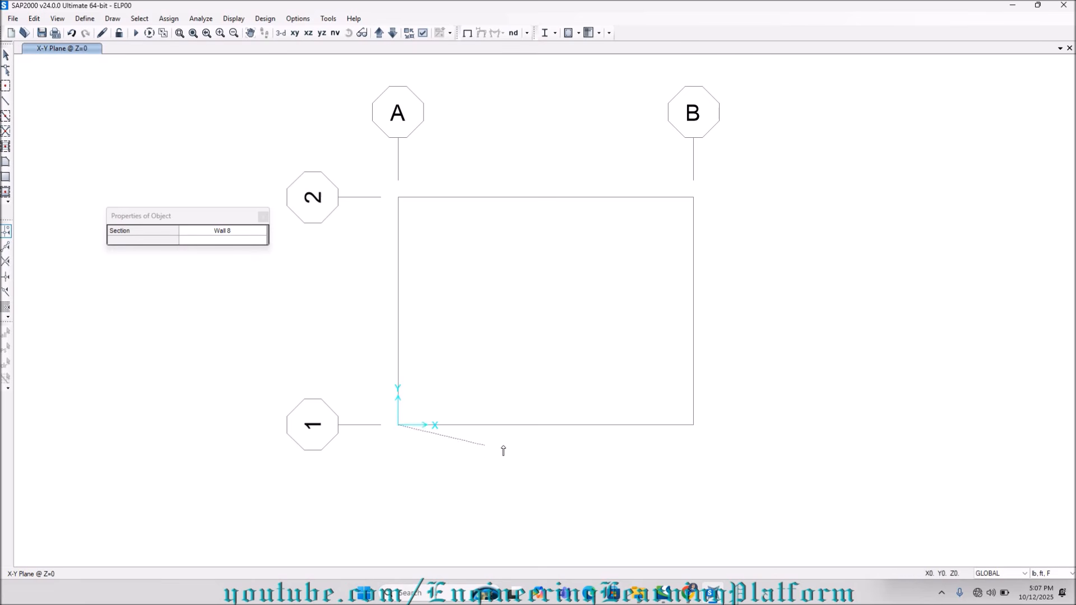
{"action": "left_click", "coordinate": [694, 424]}
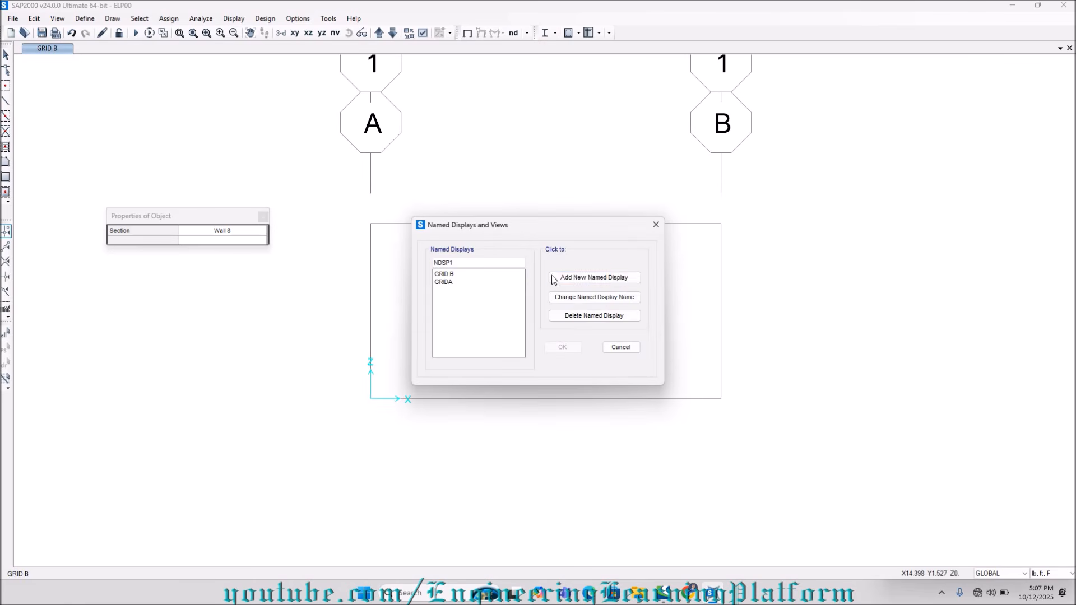
{"action": "double_click", "coordinate": [471, 262]}
{"action": "type", "text": "GRID 1"}
{"action": "left_click", "coordinate": [594, 277]}
{"action": "left_click", "coordinate": [563, 348]}
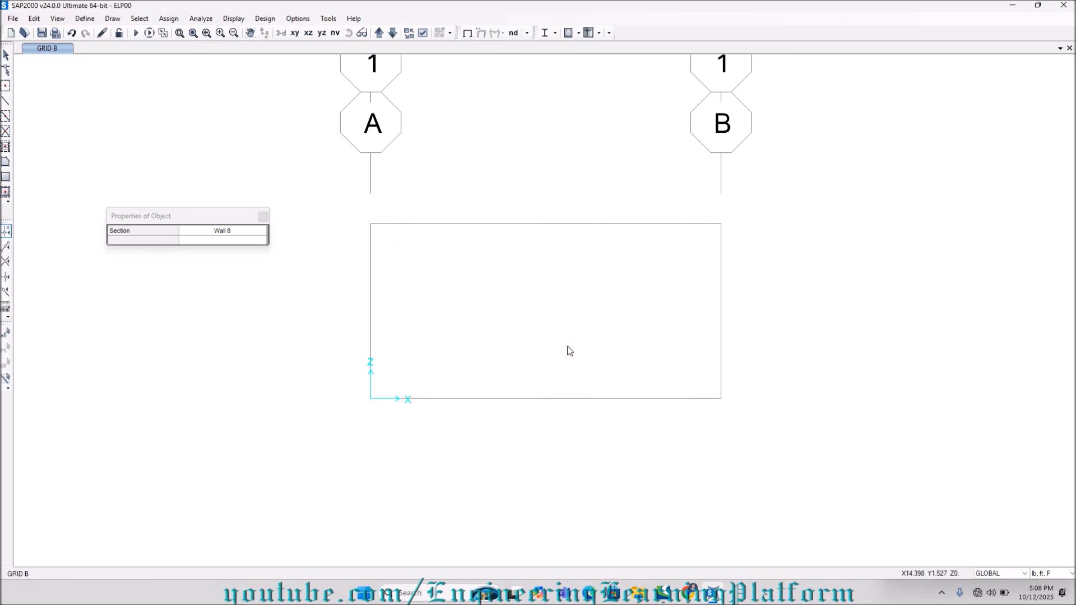
Draw a rectangular Wall 8 area over the full grid 1 elevation between grids A and B.
{"action": "left_click", "coordinate": [6, 177]}
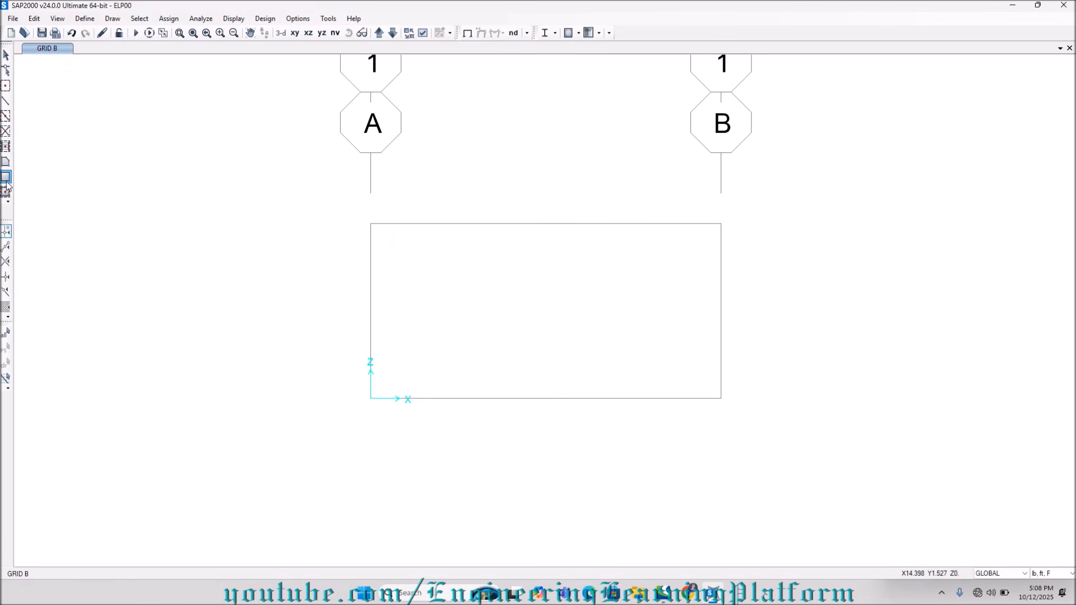
{"action": "left_click_drag", "start_coordinate": [370, 226], "coordinate": [721, 399]}
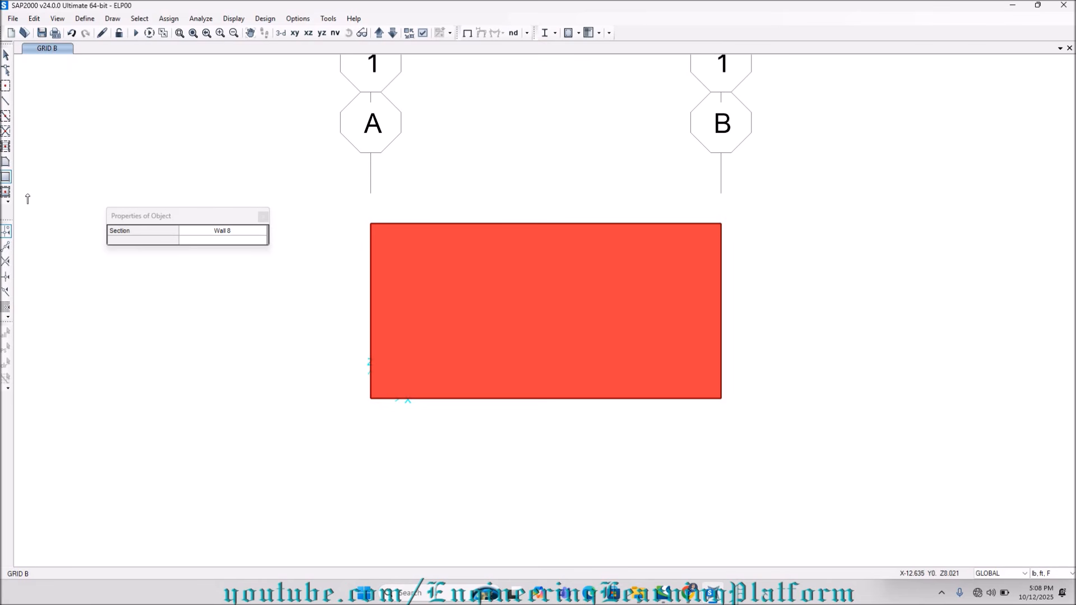
In the Z=0 plan, draw a developed elevation along grid line 2 from A to B and save it as named display GRID 2.
{"action": "left_click", "coordinate": [281, 33]}
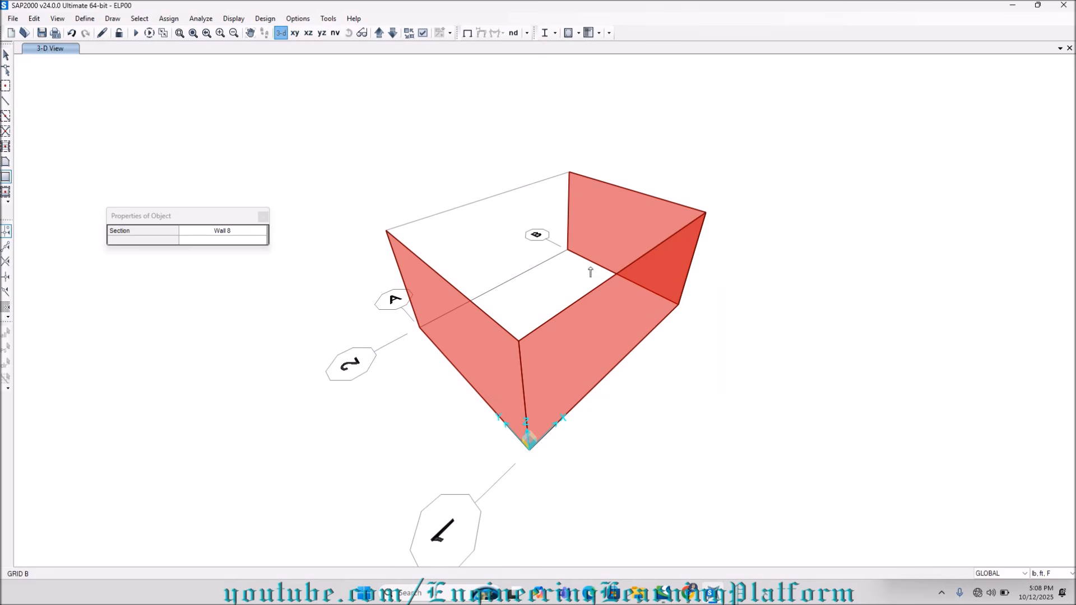
{"action": "left_click", "coordinate": [113, 18]}
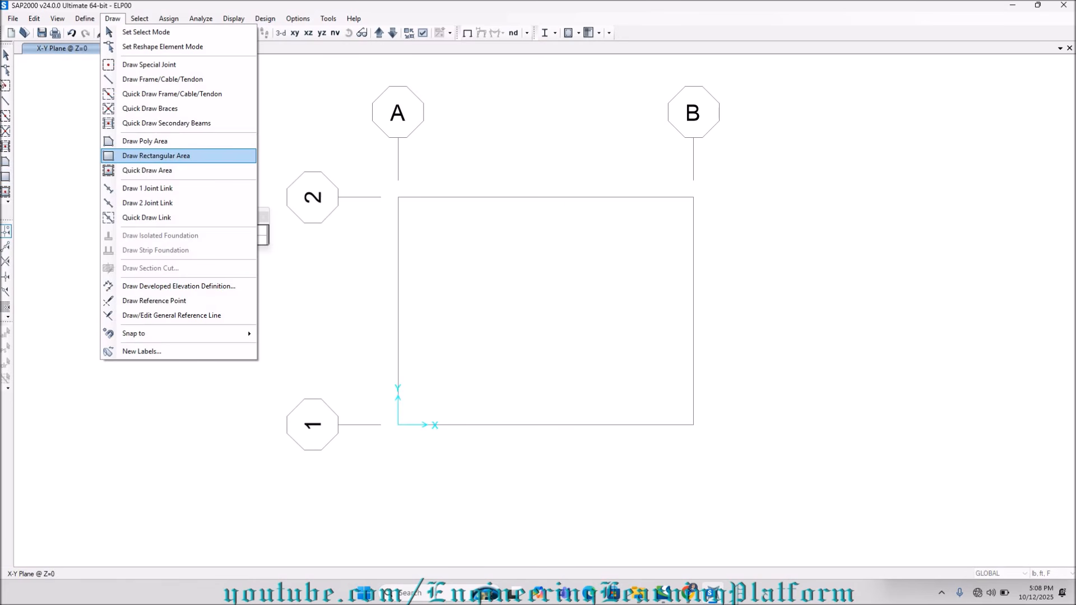
{"action": "left_click", "coordinate": [156, 155]}
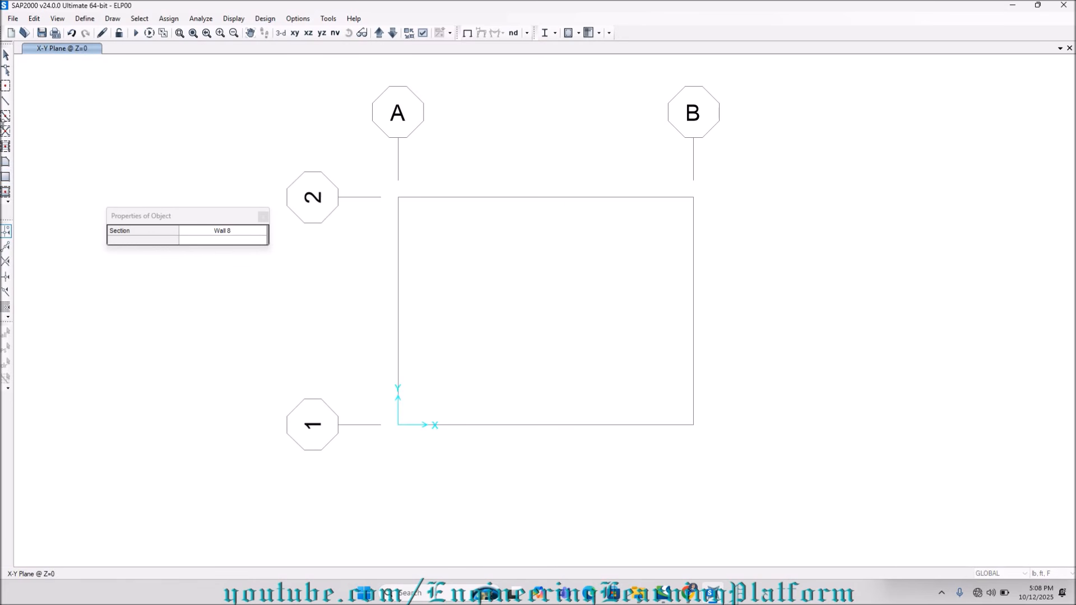
{"action": "left_click", "coordinate": [399, 197]}
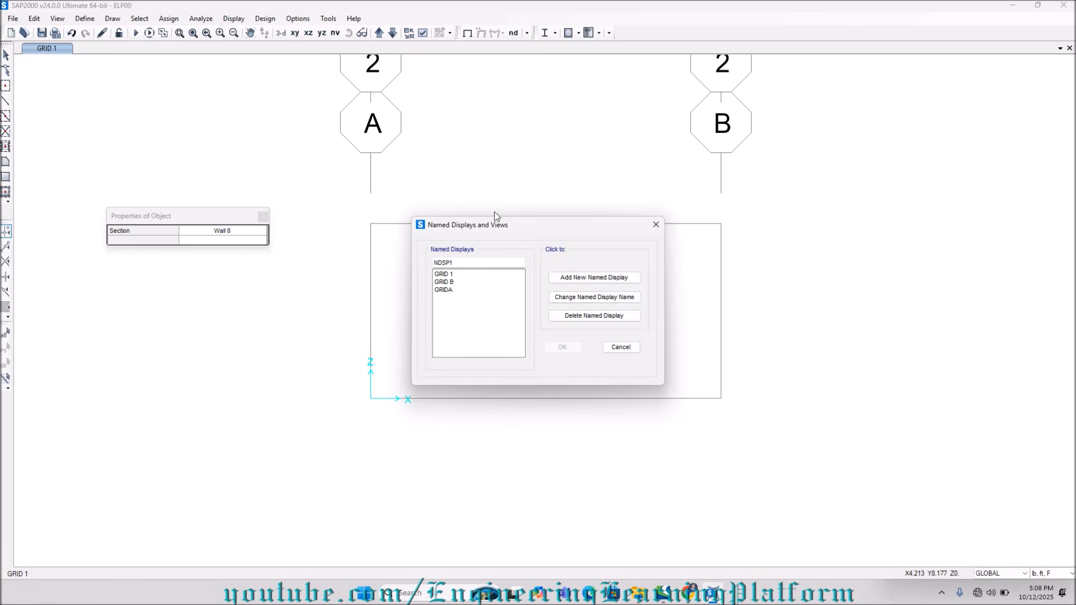
{"action": "double_click", "coordinate": [471, 262]}
{"action": "type", "text": "GRID 2"}
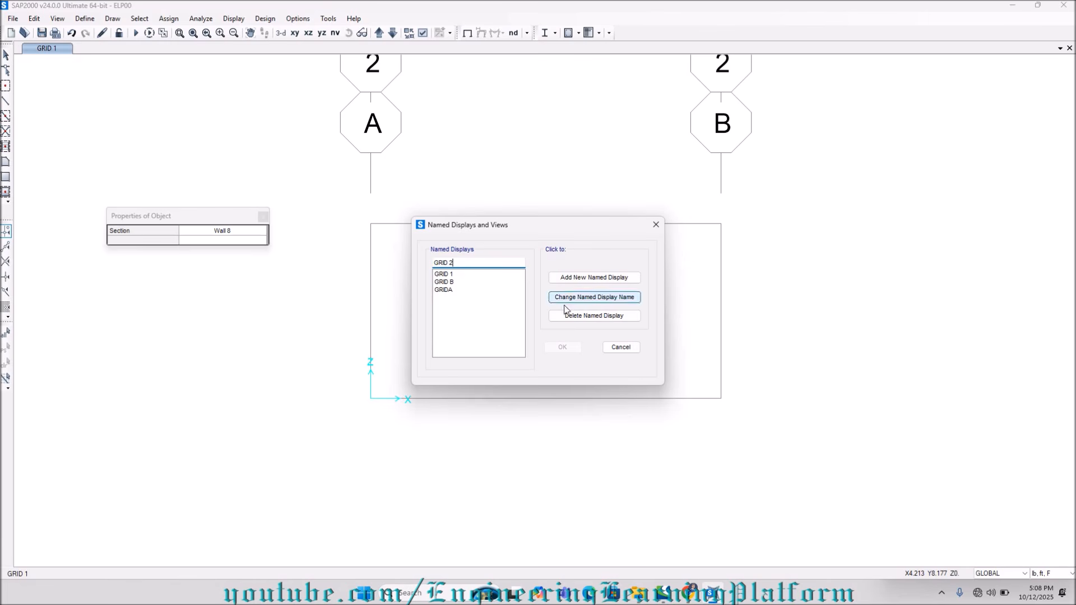
{"action": "left_click", "coordinate": [580, 278]}
{"action": "left_click", "coordinate": [563, 347]}
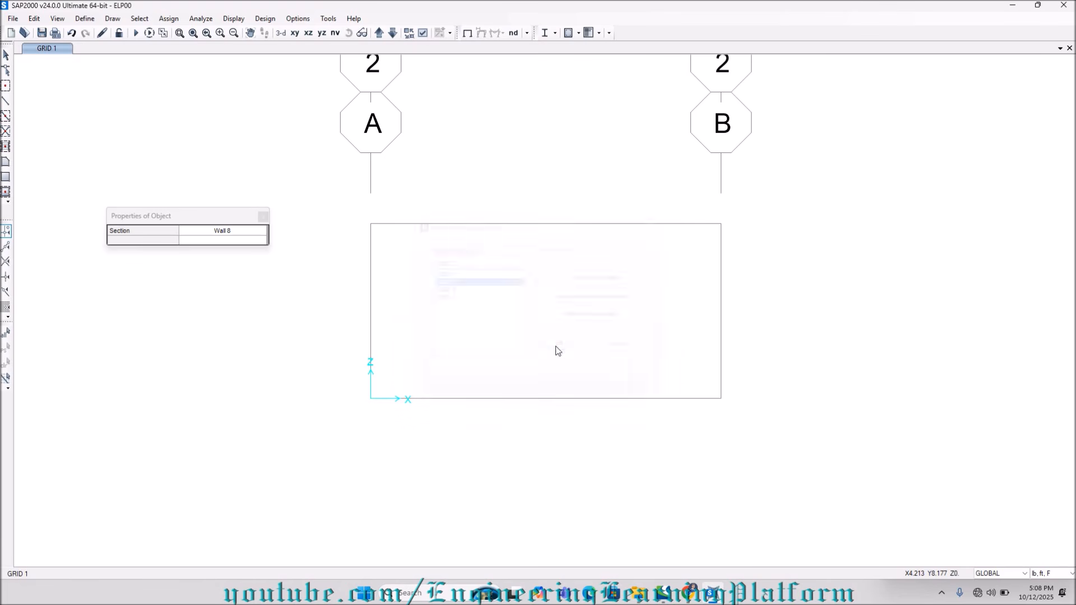
Draw a rectangular Wall 8 area over the full grid 2 elevation between grids A and B.
{"action": "left_click", "coordinate": [5, 178]}
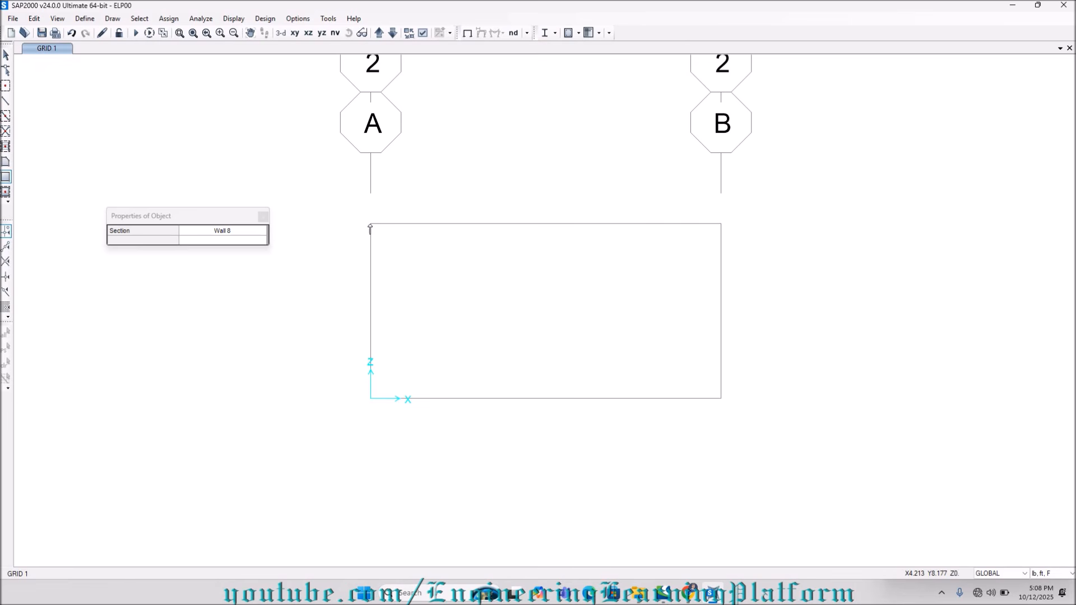
{"action": "mouse_move", "coordinate": [370, 226]}
{"action": "left_mouse_down"}
{"action": "mouse_move", "coordinate": [418, 281]}
{"action": "mouse_move", "coordinate": [722, 400]}
{"action": "left_mouse_up"}
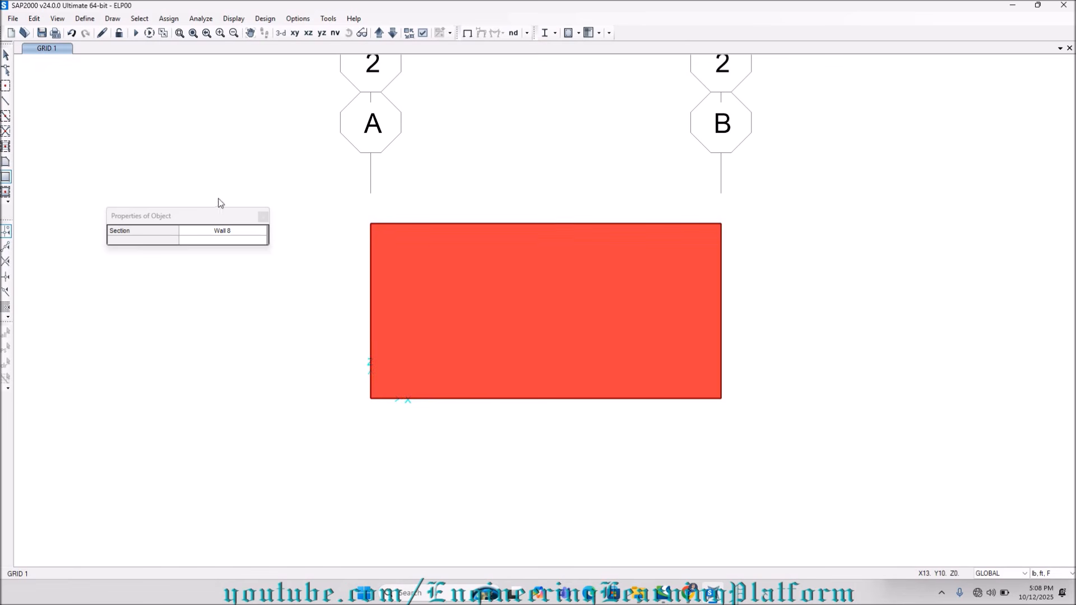
Check the walls in 3-D and turn on the display of local axes for areas.
{"action": "left_click", "coordinate": [280, 34]}
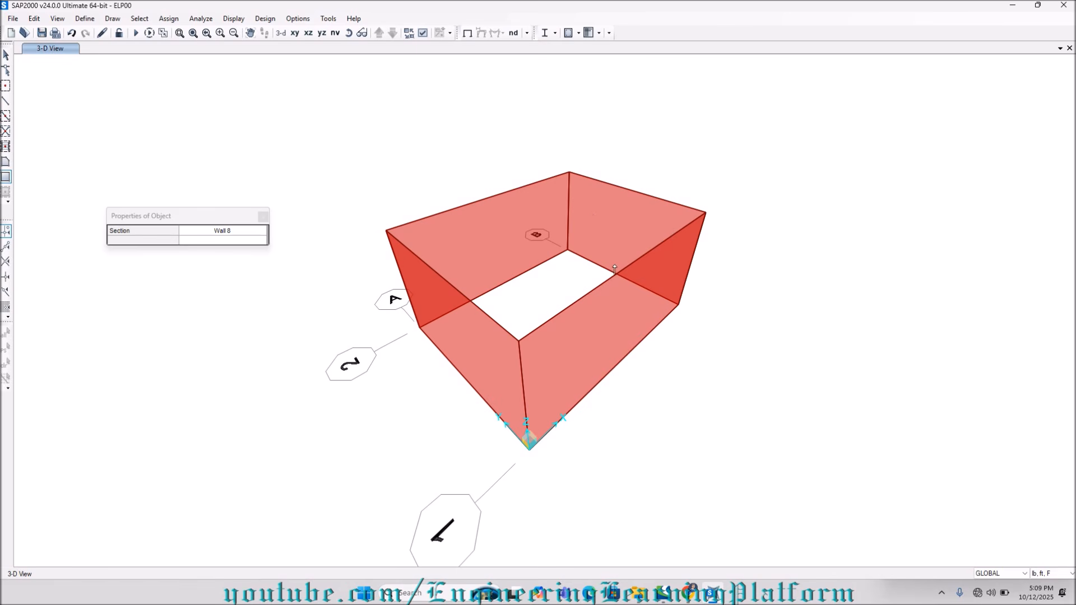
{"action": "left_click", "coordinate": [408, 33]}
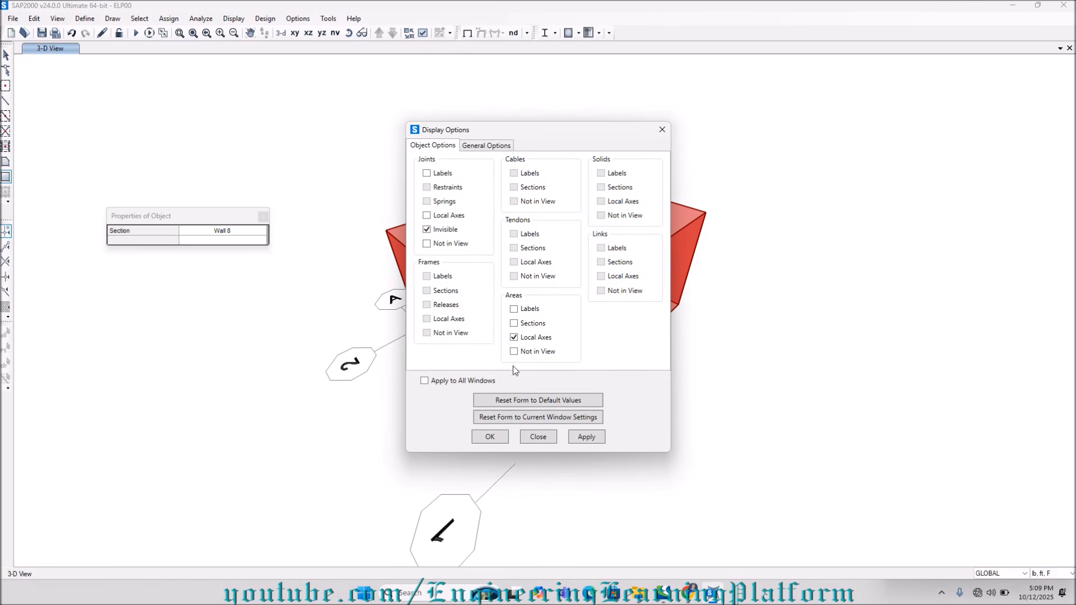
{"action": "left_click", "coordinate": [572, 442]}
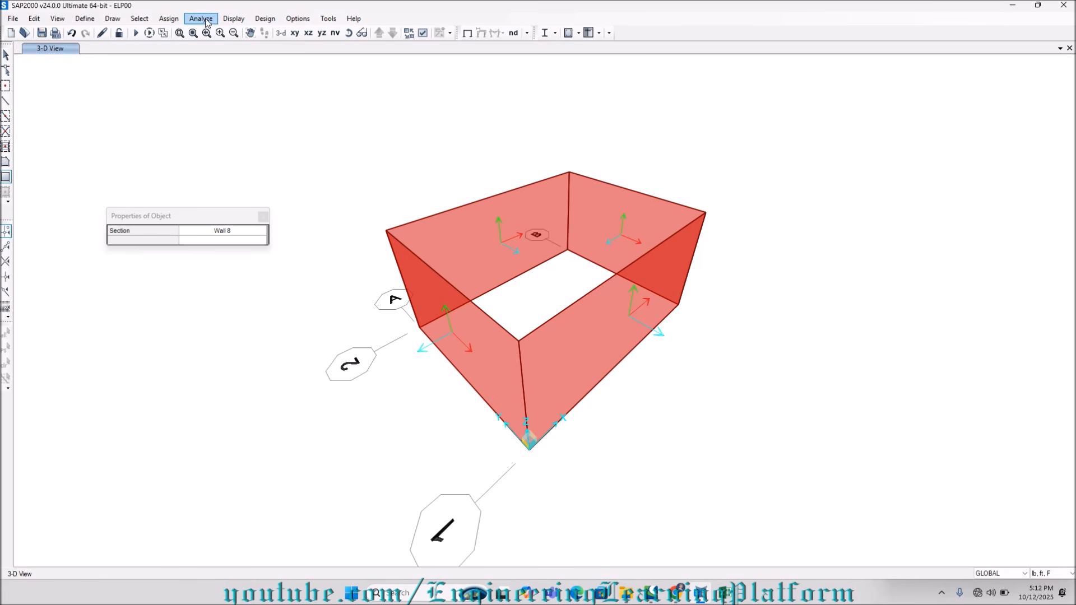
In the Z=0 plan, draw a rectangular Bottom 12 area over the full bay between grids A–B and 1–2.
{"action": "left_click", "coordinate": [296, 33]}
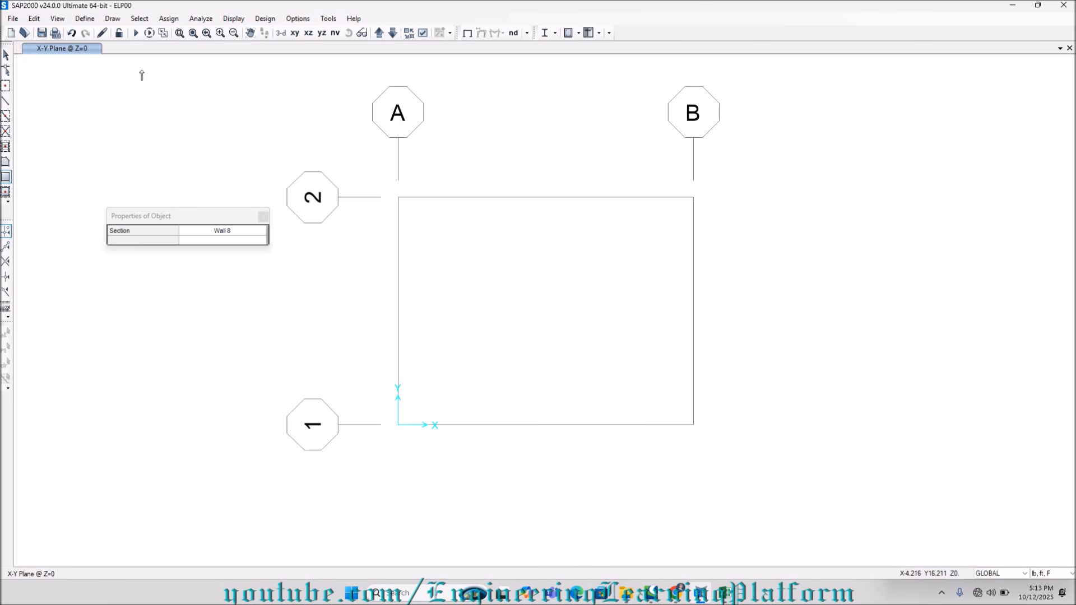
{"action": "left_click", "coordinate": [232, 232]}
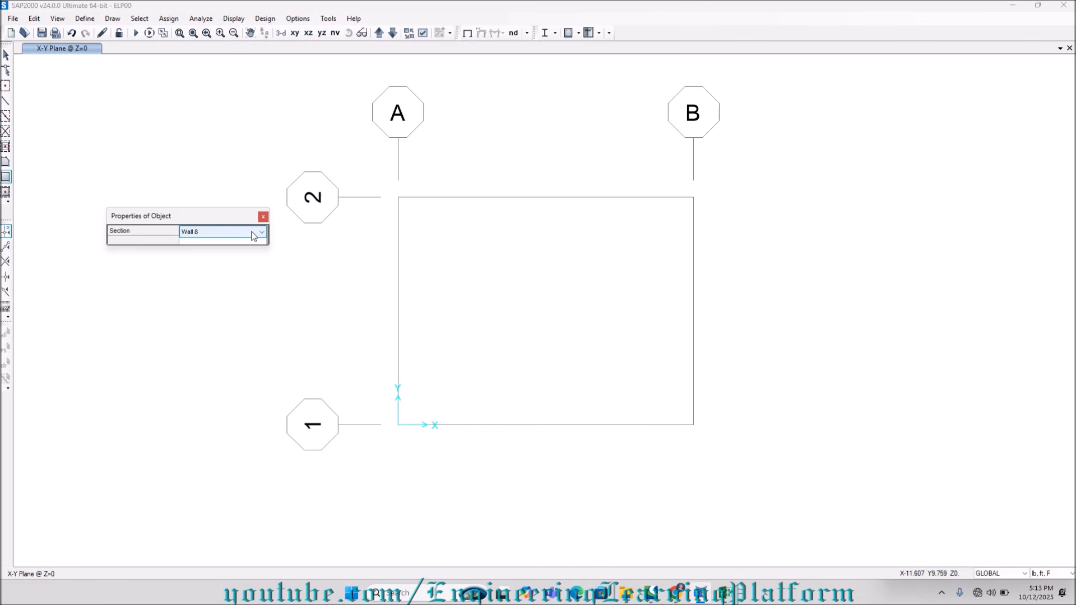
{"action": "left_click", "coordinate": [259, 232]}
{"action": "left_click", "coordinate": [222, 251]}
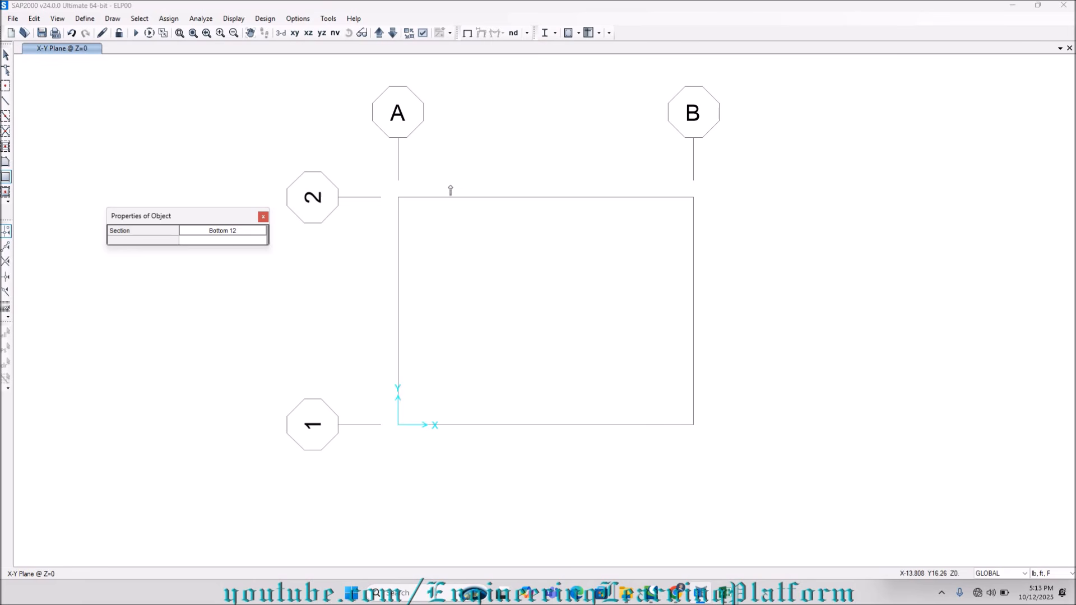
{"action": "left_click", "coordinate": [395, 199]}
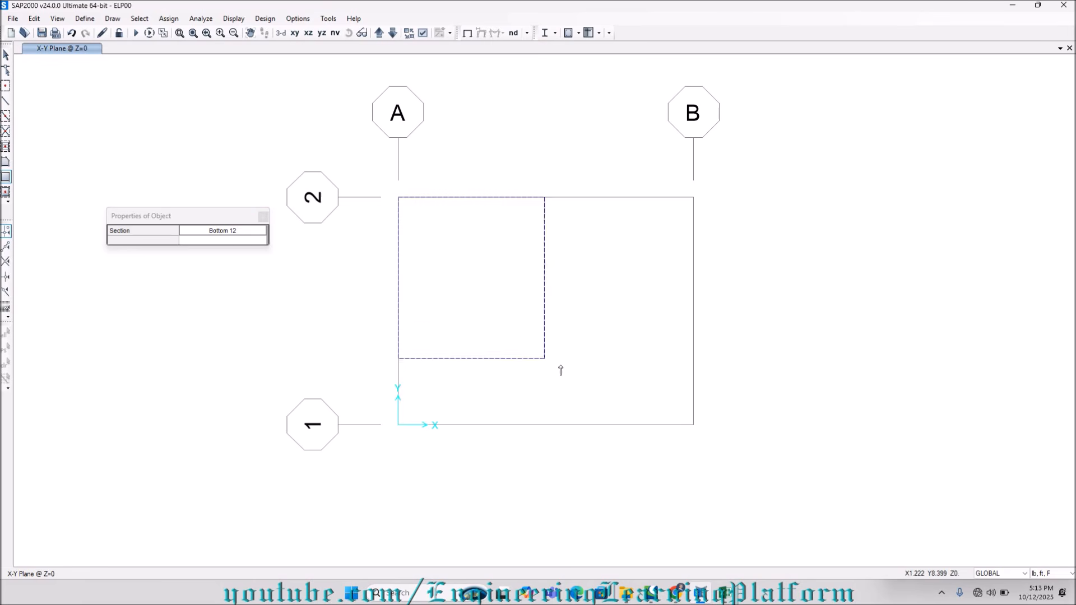
{"action": "left_click", "coordinate": [694, 426]}
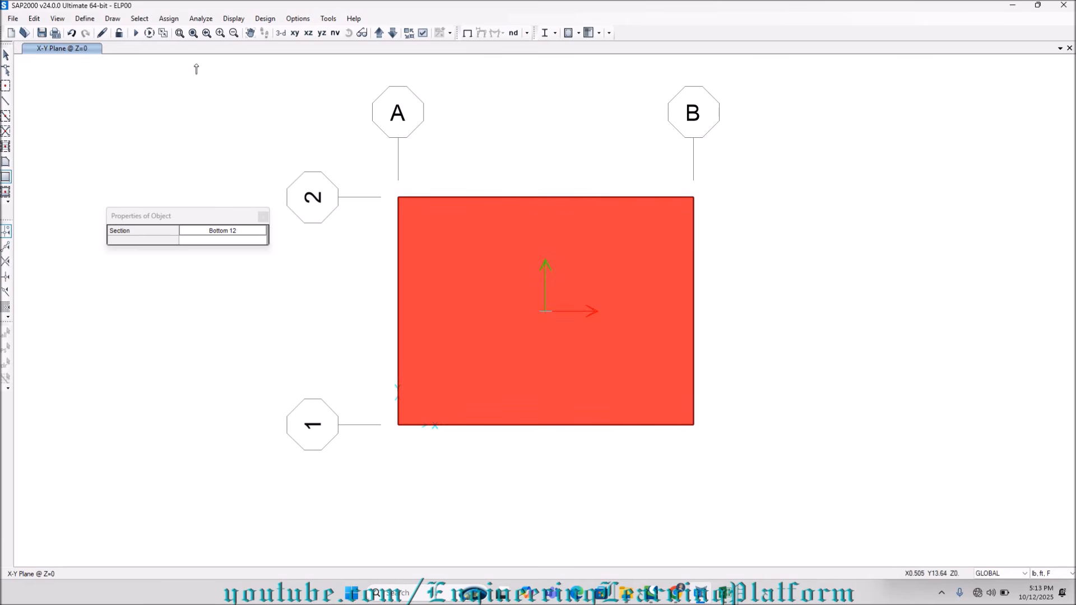
In the Z=6.5 plan, draw a rectangular slab 6 area over the bay between grids A–B and 1–2, and check it in 3-D.
{"action": "left_click", "coordinate": [379, 33]}
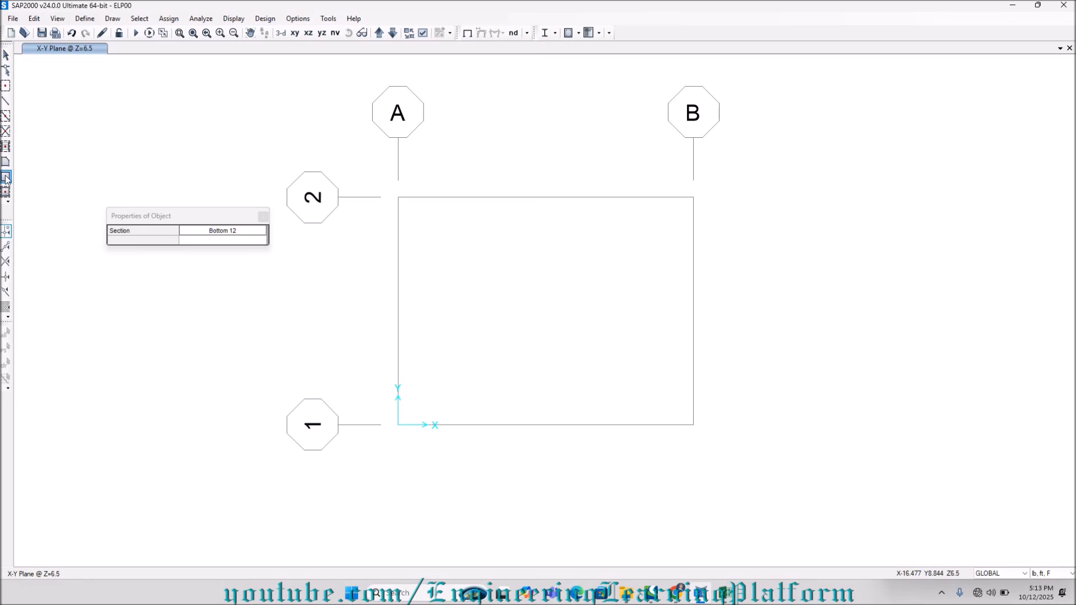
{"action": "left_click", "coordinate": [250, 235]}
{"action": "left_click", "coordinate": [250, 233]}
{"action": "left_click", "coordinate": [221, 258]}
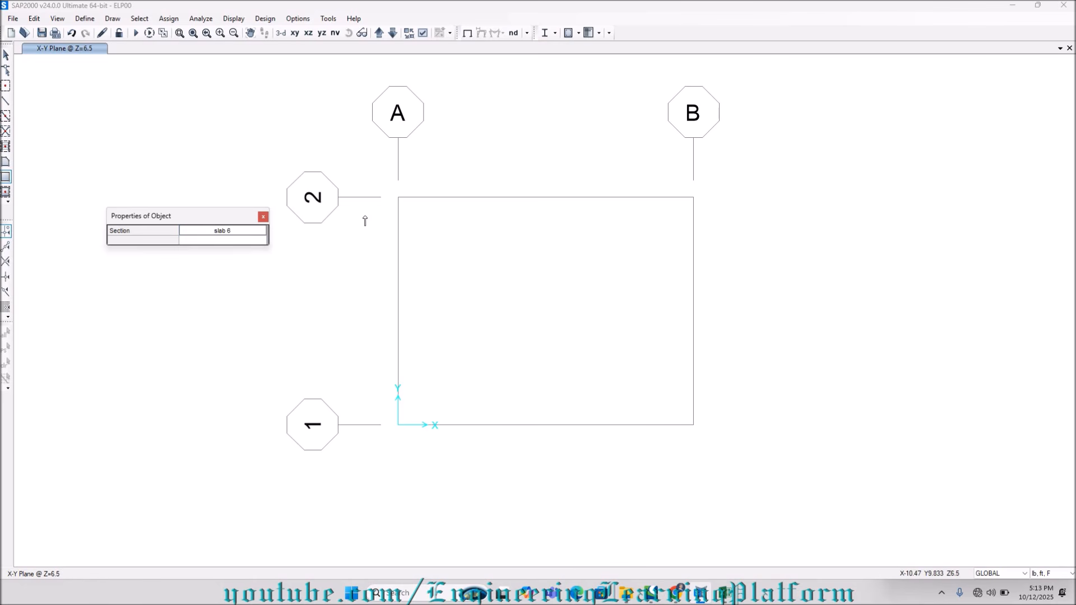
{"action": "left_click", "coordinate": [397, 197]}
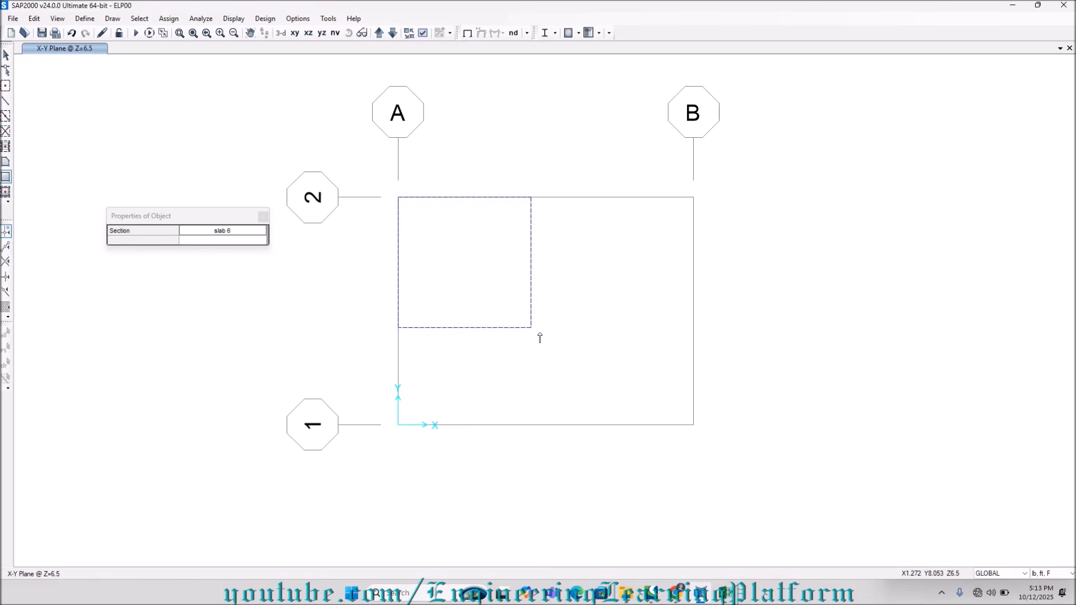
{"action": "left_click", "coordinate": [693, 425]}
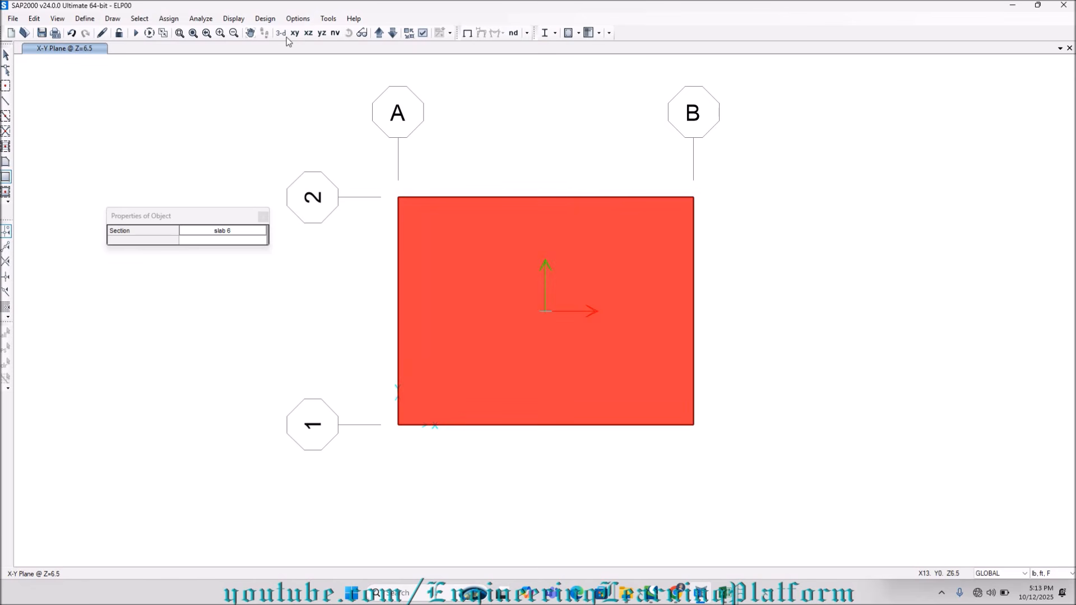
{"action": "left_click", "coordinate": [281, 33]}
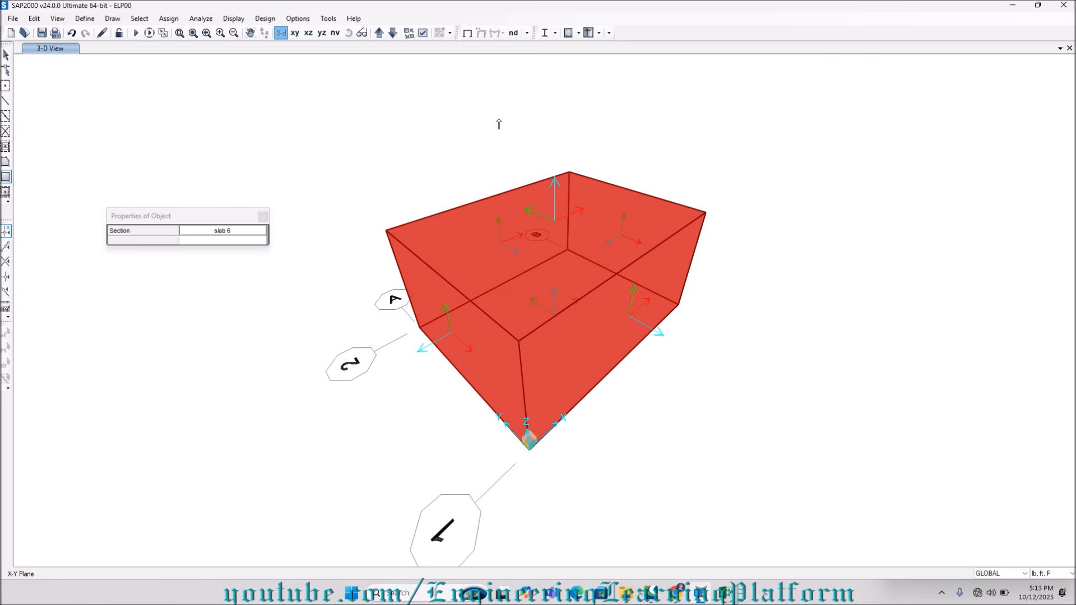
{"action": "left_click", "coordinate": [263, 217]}
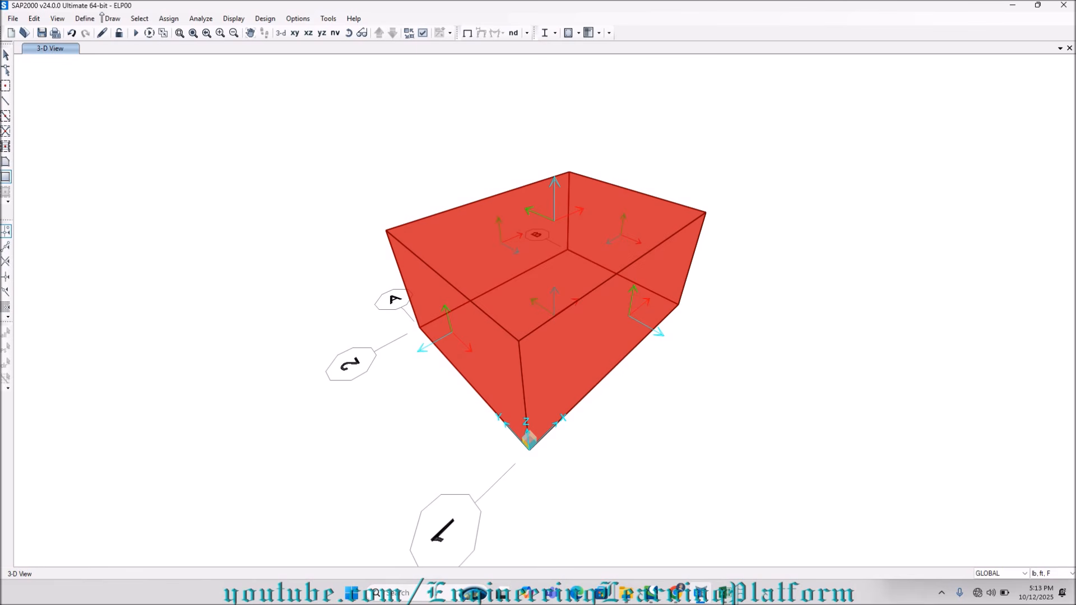
{"action": "left_click", "coordinate": [84, 19]}
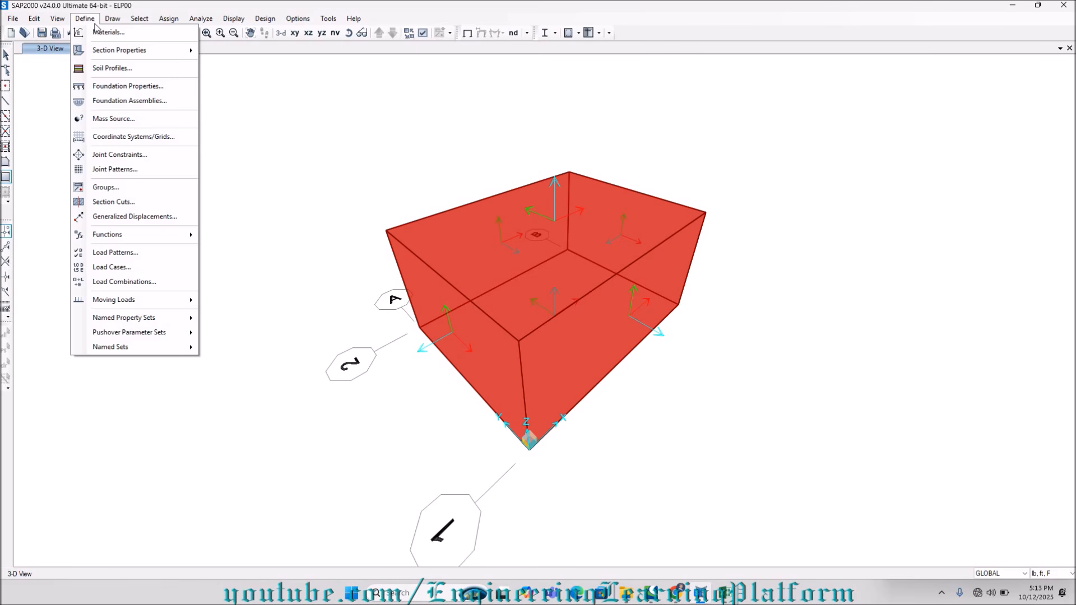
{"action": "mouse_move", "coordinate": [34, 19]}
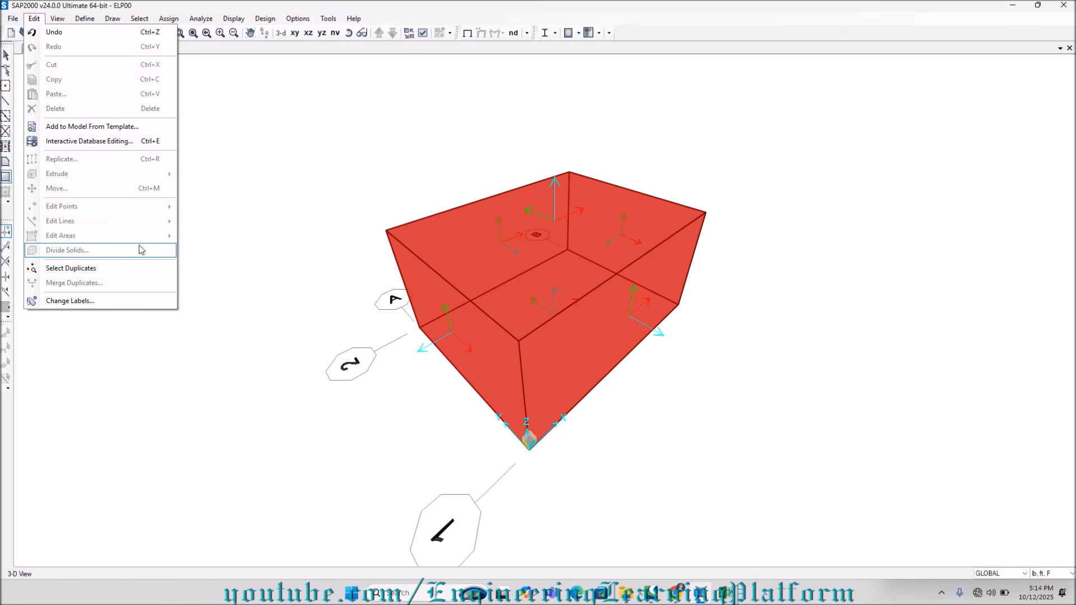
{"action": "left_click", "coordinate": [334, 138]}
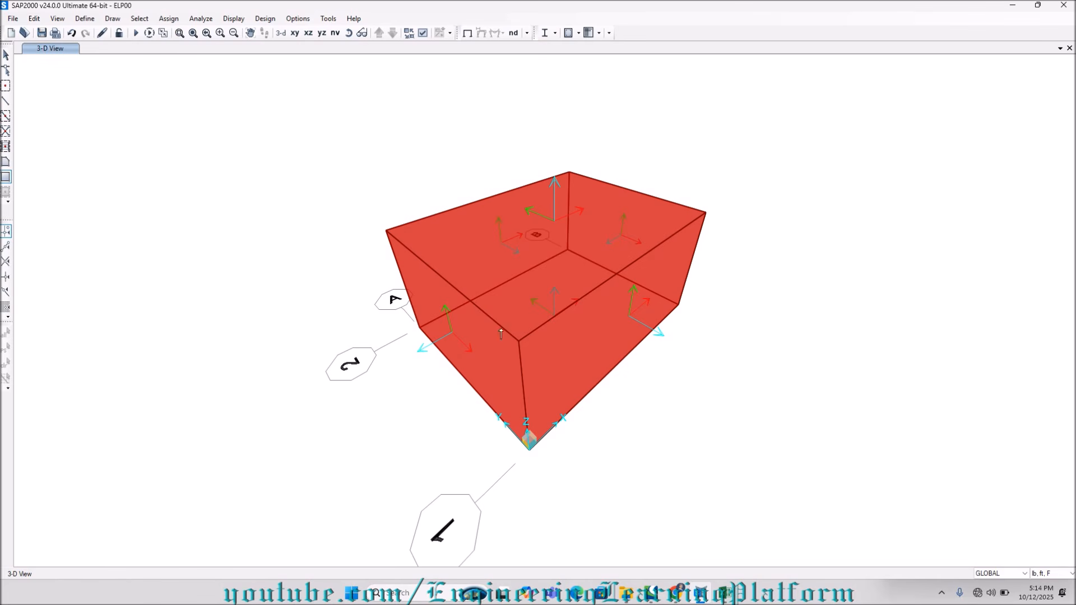
Select the whole tank and divide its areas into objects of maximum size 1 ft along both edge directions.
{"action": "left_click", "coordinate": [6, 55]}
{"action": "left_click_drag", "start_coordinate": [362, 111], "coordinate": [782, 482]}
{"action": "left_click", "coordinate": [35, 18]}
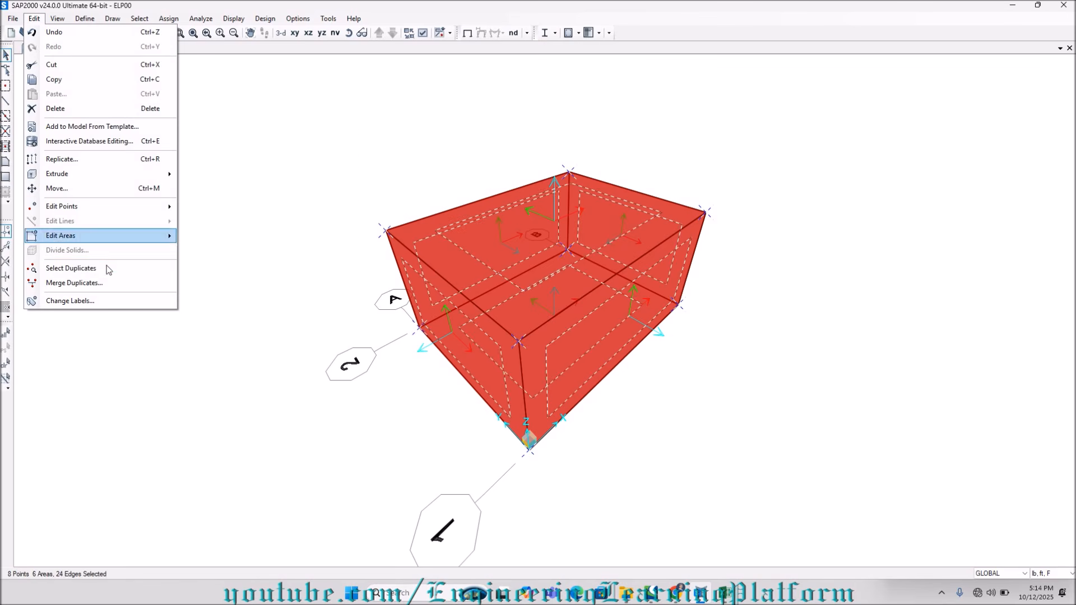
{"action": "mouse_move", "coordinate": [112, 245]}
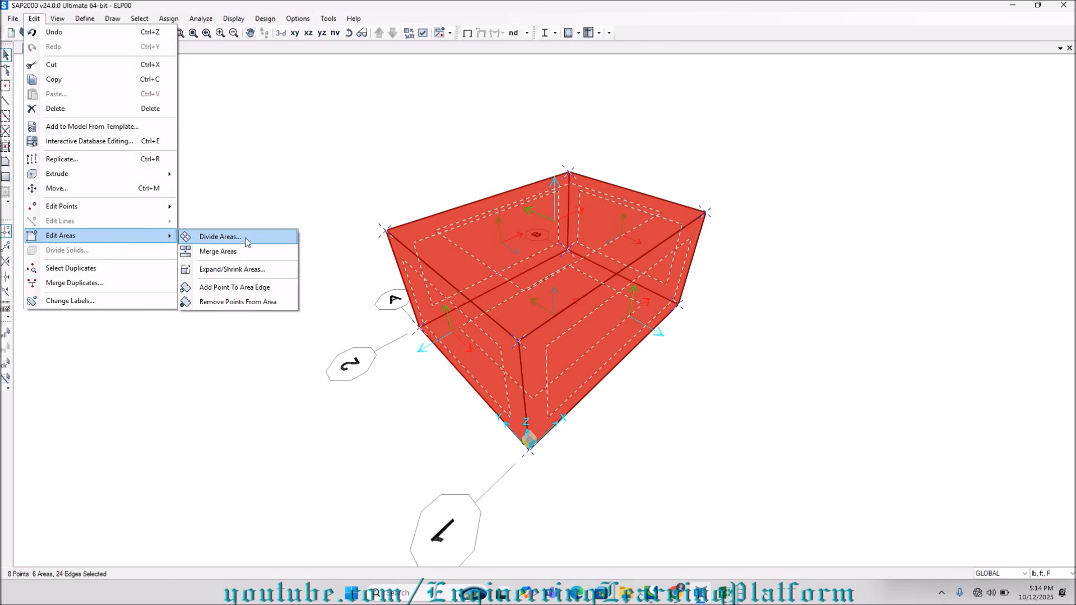
{"action": "left_click", "coordinate": [219, 237]}
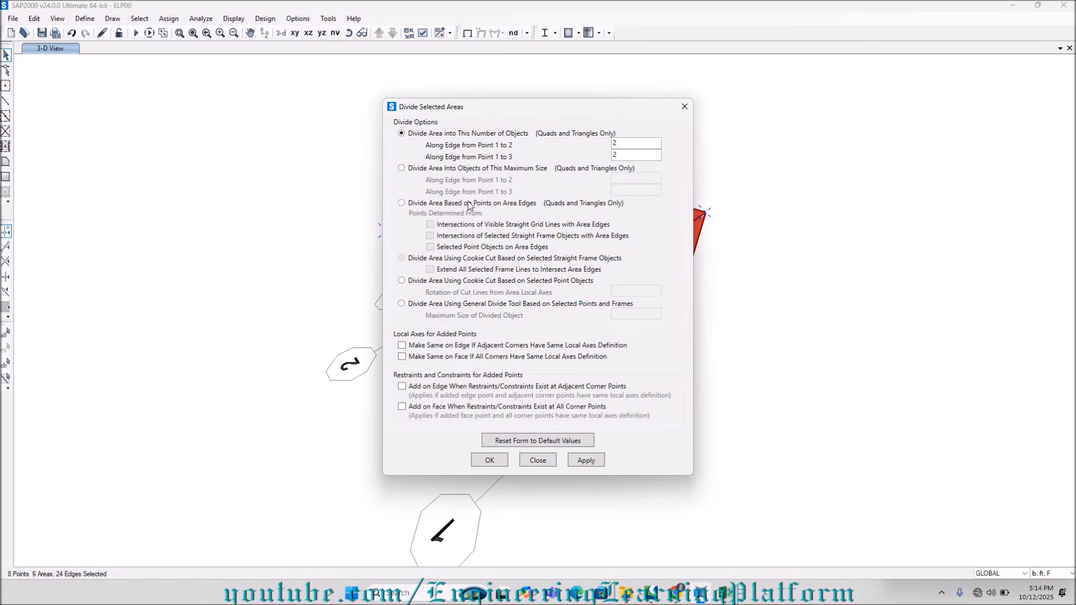
{"action": "left_click", "coordinate": [451, 170]}
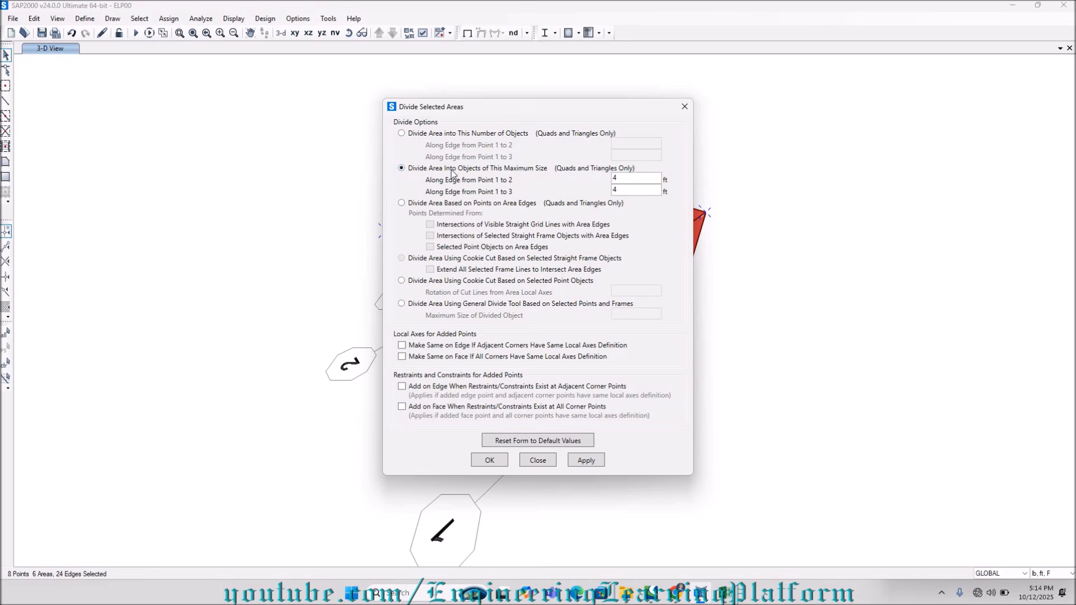
{"action": "double_click", "coordinate": [617, 179]}
{"action": "double_click", "coordinate": [612, 190]}
{"action": "type", "text": "1"}
{"action": "left_click", "coordinate": [587, 460]}
{"action": "left_click", "coordinate": [485, 464]}
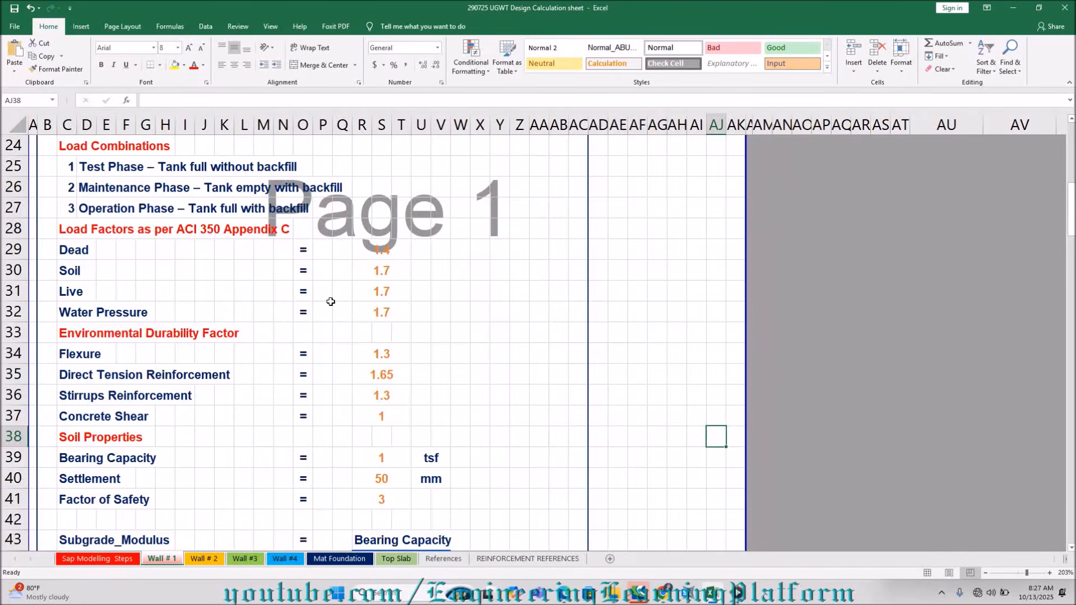
In the Excel design calculation sheet, review the water and soil unit weights and the K0 coefficient under Loading for Wall # 1.
{"action": "scroll", "coordinate": [330, 301], "scroll_direction": "up", "scroll_amount": 2}
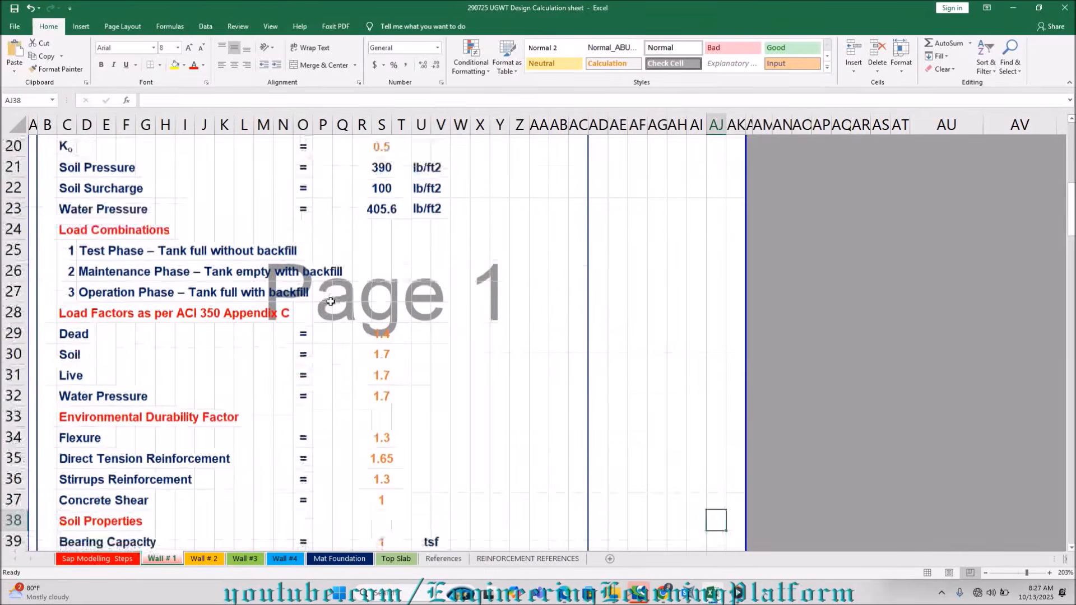
{"action": "scroll", "coordinate": [331, 301], "scroll_direction": "up", "scroll_amount": 2}
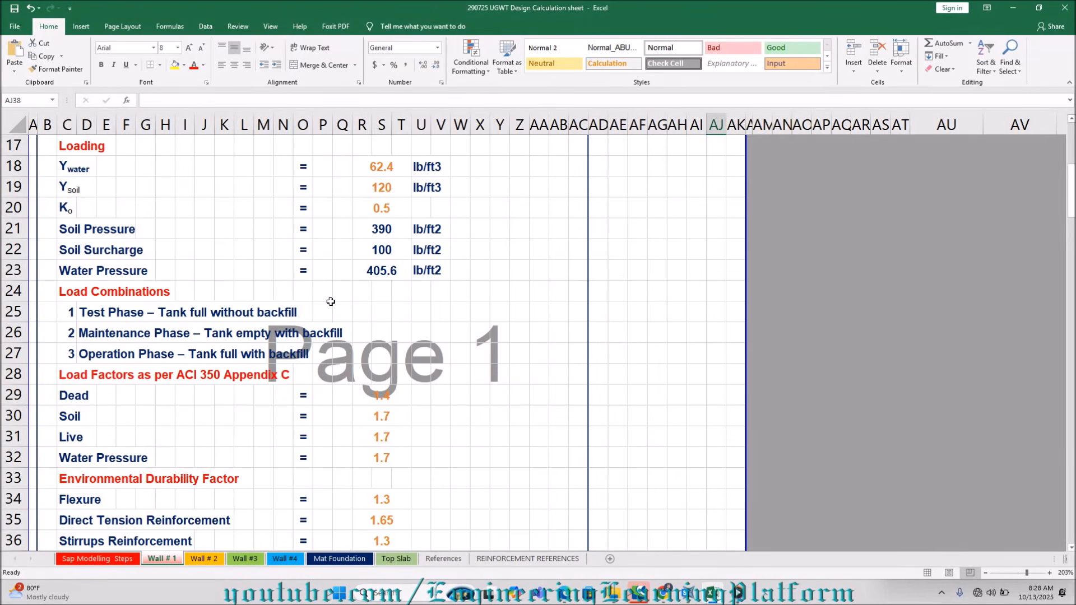
{"action": "left_click", "coordinate": [386, 168]}
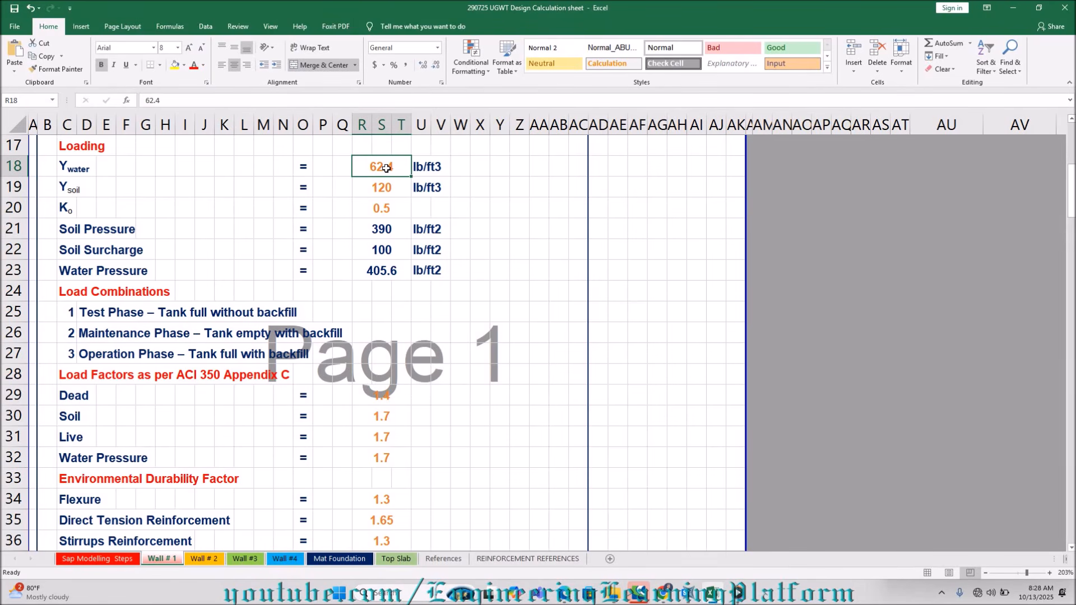
{"action": "key", "text": "Down"}
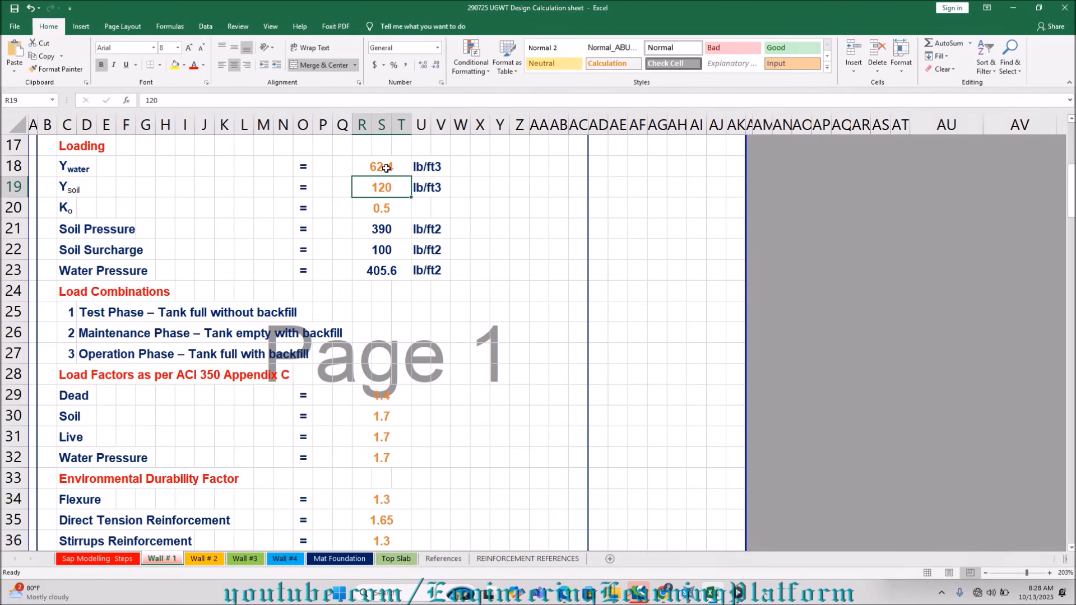
{"action": "key", "text": "Down"}
{"action": "key", "text": "Up"}
{"action": "key", "text": "Down"}
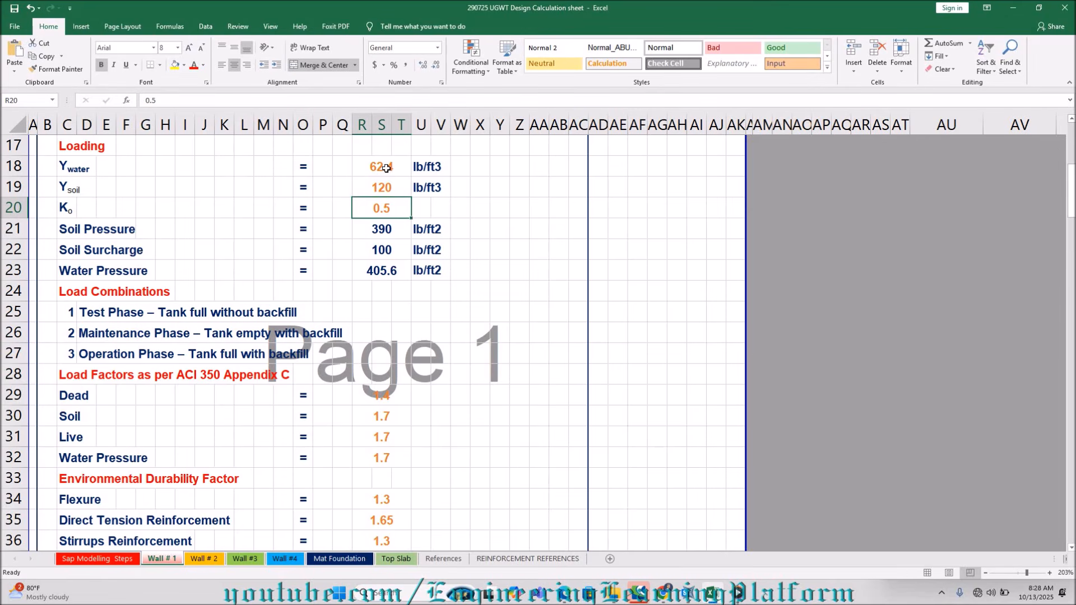
Examine the formulas behind the Soil Pressure, Soil Surcharge and Water Pressure values in the Wall # 1 Loading section.
{"action": "key", "text": "Down"}
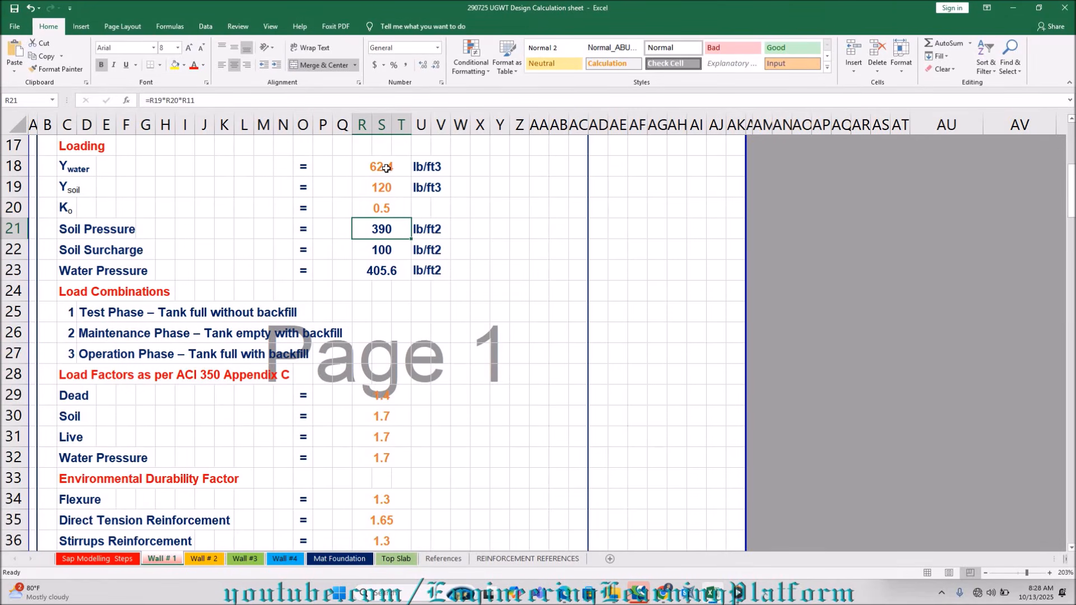
{"action": "left_click", "coordinate": [411, 101]}
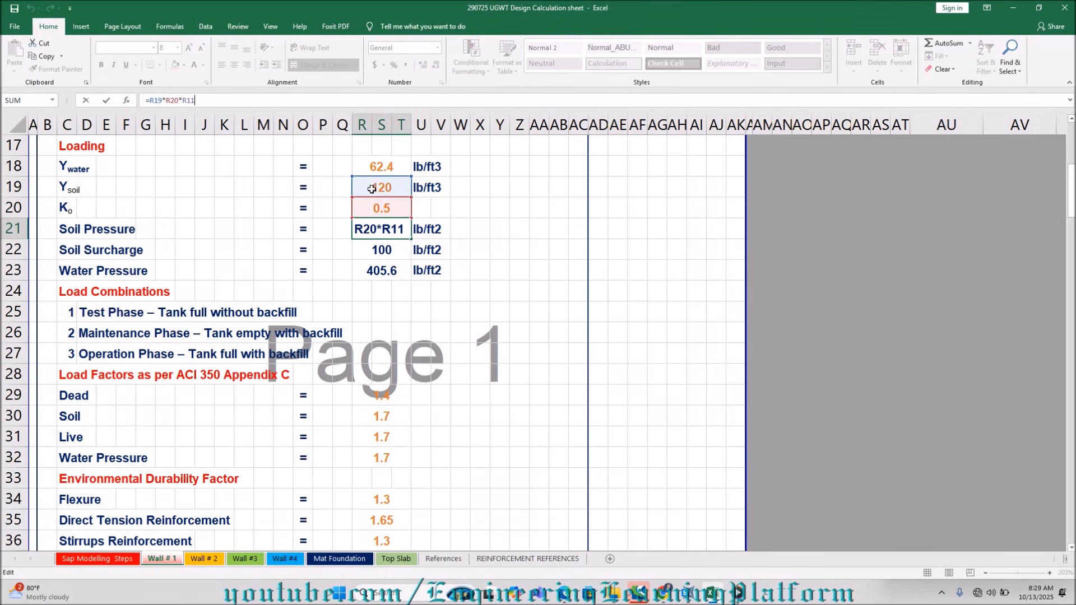
{"action": "scroll", "coordinate": [384, 193], "scroll_direction": "up", "scroll_amount": 3}
{"action": "scroll", "coordinate": [386, 196], "scroll_direction": "down", "scroll_amount": 1}
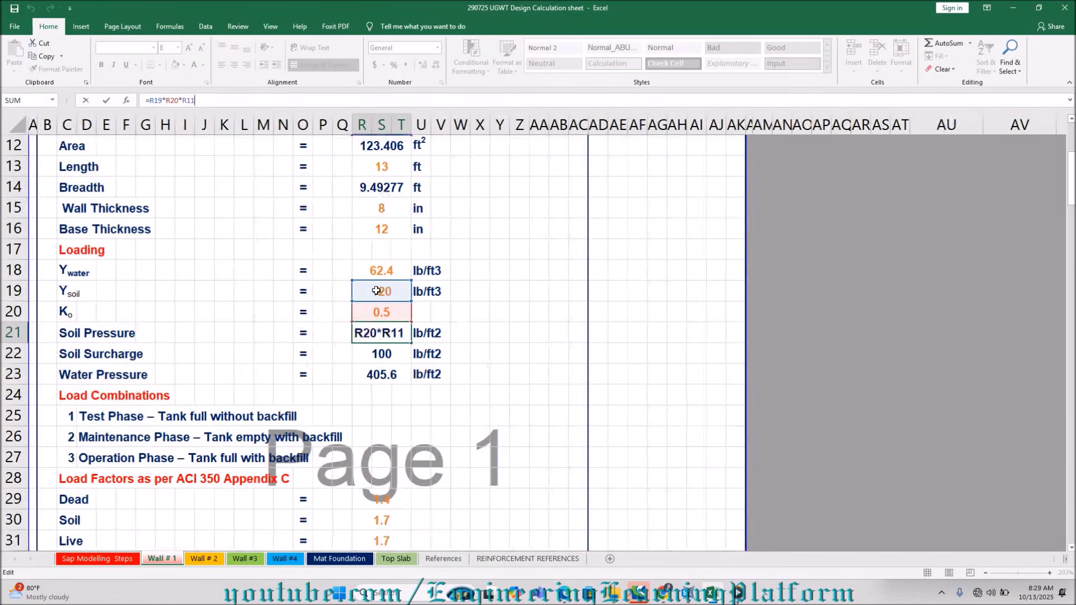
{"action": "key", "text": "Return"}
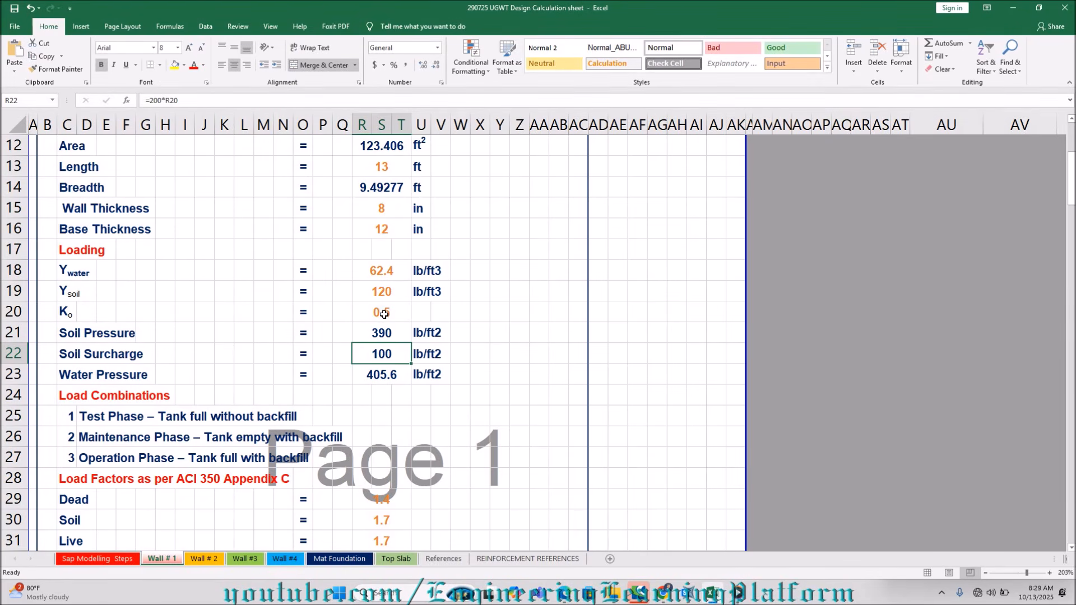
{"action": "left_click", "coordinate": [382, 377]}
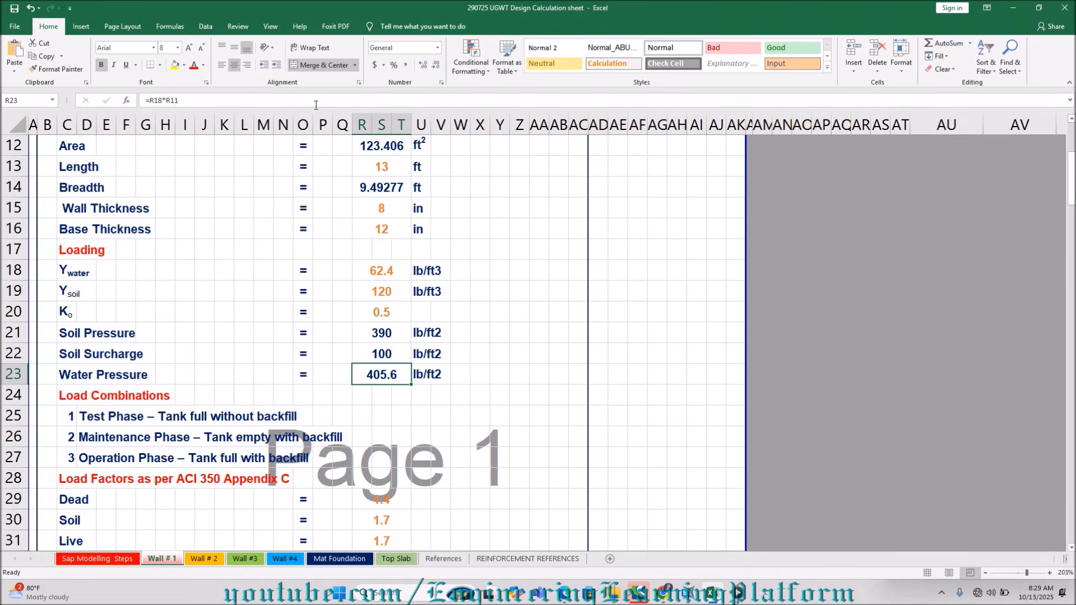
{"action": "key", "text": "F2"}
{"action": "scroll", "coordinate": [434, 208], "scroll_direction": "up", "scroll_amount": 3}
{"action": "scroll", "coordinate": [433, 209], "scroll_direction": "down", "scroll_amount": 2}
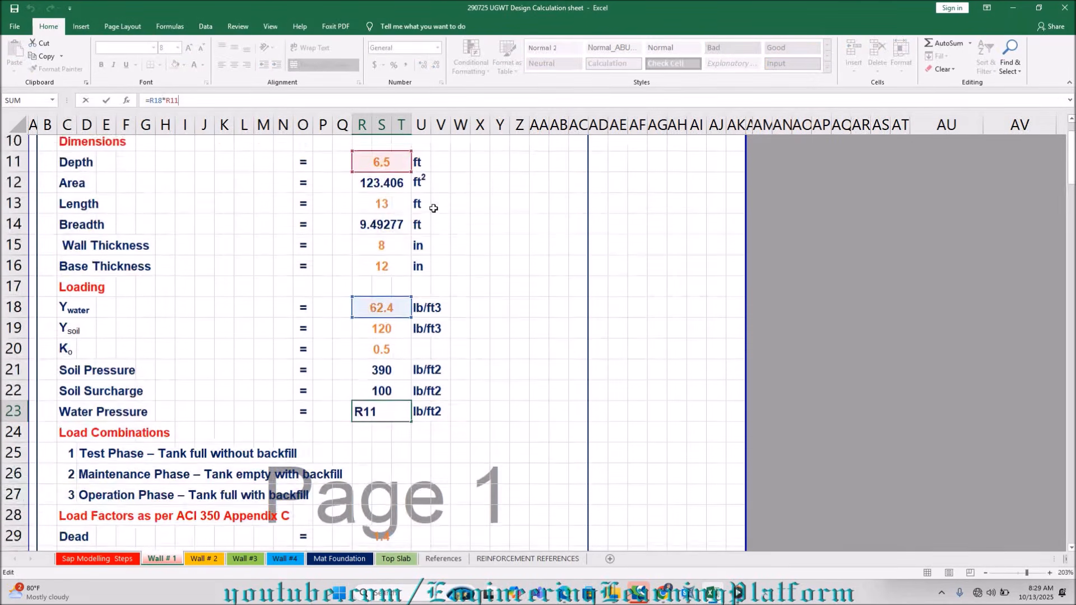
{"action": "key", "text": "Return"}
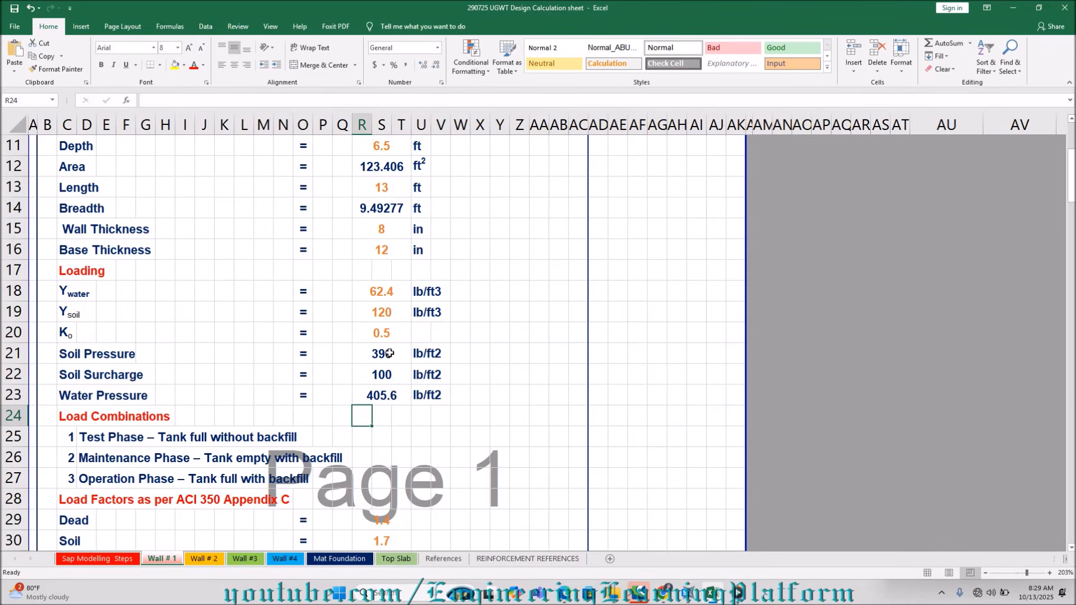
Review the three load combinations and the ACI 350 Appendix C load factors for dead, soil, live and water pressure.
{"action": "scroll", "coordinate": [394, 346], "scroll_direction": "down", "scroll_amount": 3}
{"action": "scroll", "coordinate": [396, 352], "scroll_direction": "up", "scroll_amount": 1}
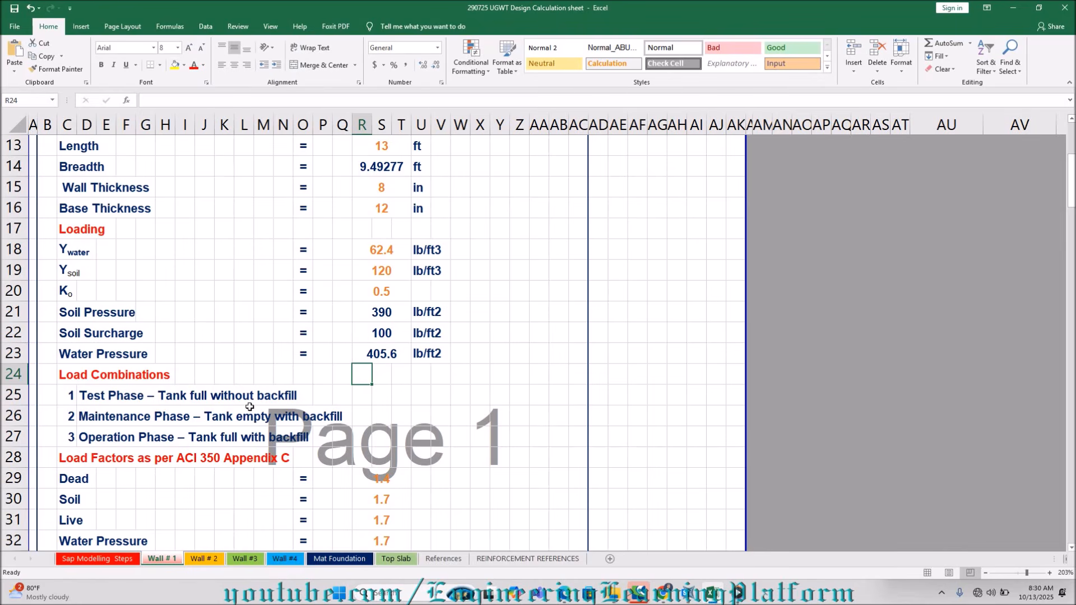
{"action": "scroll", "coordinate": [249, 407], "scroll_direction": "down", "scroll_amount": 4}
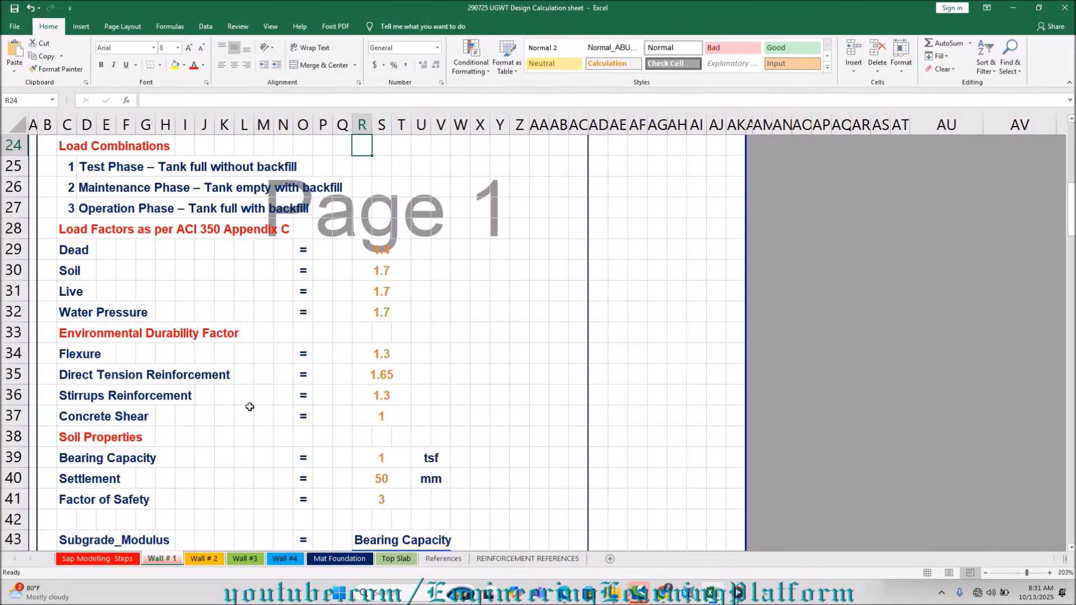
{"action": "scroll", "coordinate": [249, 406], "scroll_direction": "down", "scroll_amount": 1}
{"action": "scroll", "coordinate": [250, 407], "scroll_direction": "up", "scroll_amount": 1}
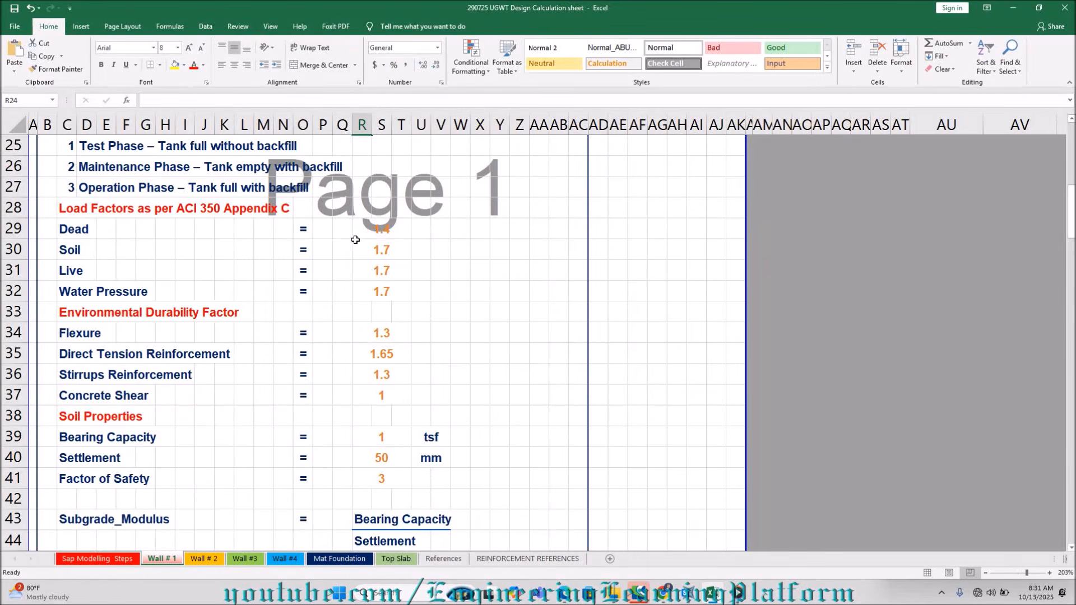
{"action": "left_click", "coordinate": [376, 229]}
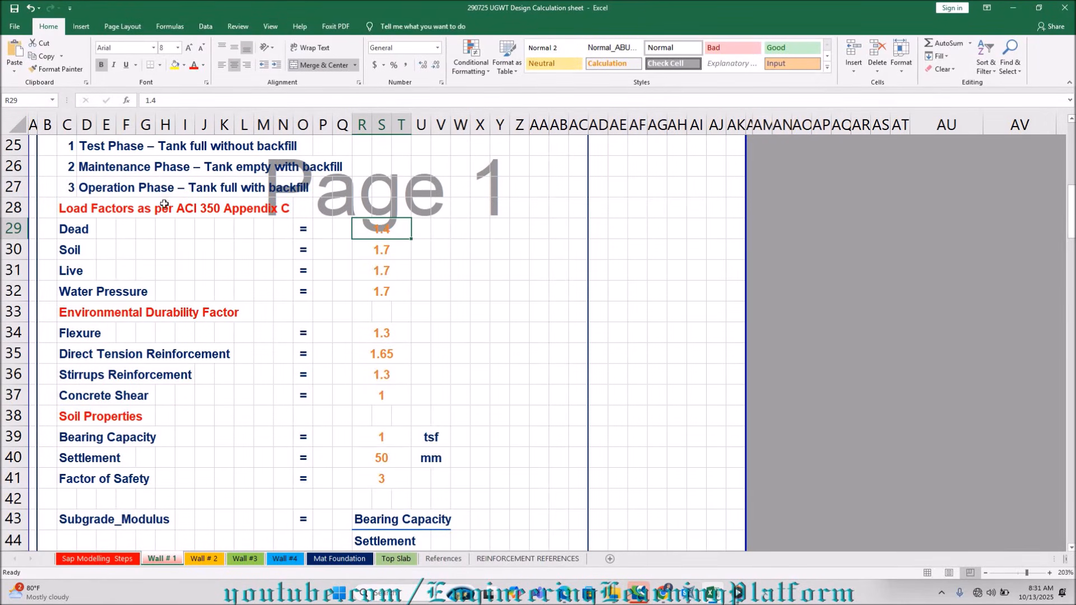
{"action": "key", "text": "Down"}
{"action": "key", "text": "Up"}
{"action": "key", "text": "Down"}
{"action": "key", "text": "Down"}
{"action": "key", "text": "Down"}
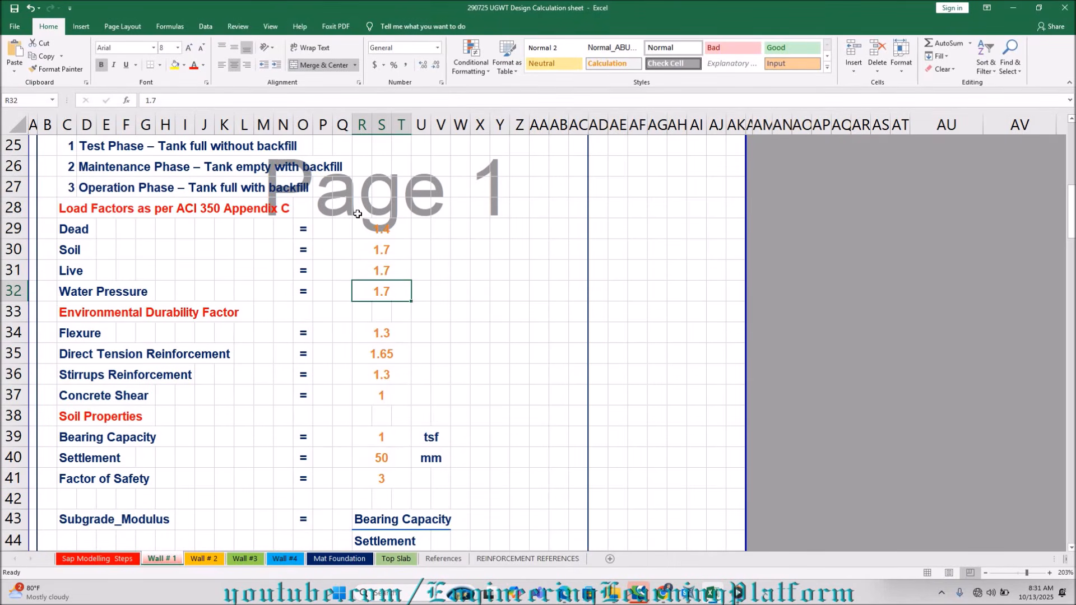
{"action": "key", "text": "Down"}
{"action": "key", "text": "Up"}
{"action": "key", "text": "Up"}
{"action": "key", "text": "Up"}
{"action": "key", "text": "Up"}
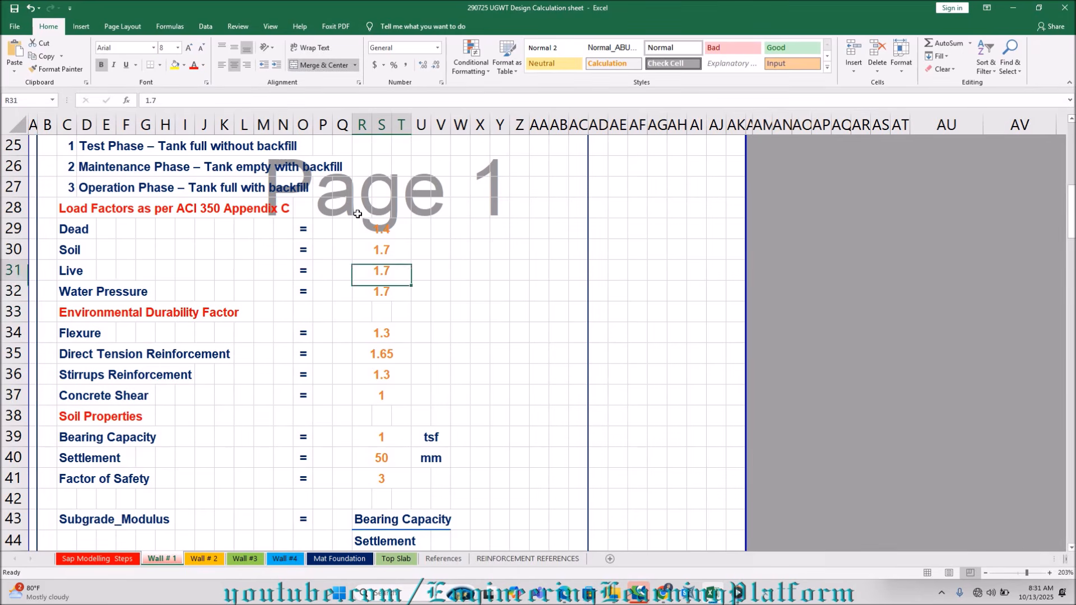
Compare the load factors with the environmental durability factors for flexure, direct tension and stirrups reinforcement.
{"action": "key", "text": "Down"}
{"action": "key", "text": "Down"}
{"action": "key", "text": "Down"}
{"action": "key", "text": "Down"}
{"action": "key", "text": "Down"}
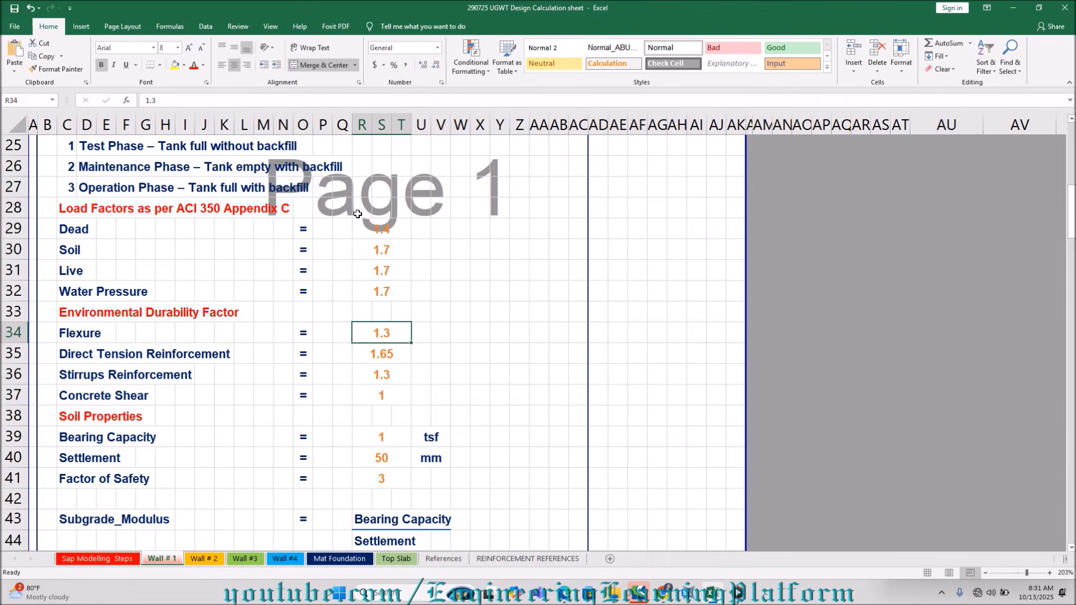
{"action": "key", "text": "Up"}
{"action": "key", "text": "Up"}
{"action": "key", "text": "Up"}
{"action": "key", "text": "Up"}
{"action": "key", "text": "Up"}
{"action": "key", "text": "Down"}
{"action": "key", "text": "Down"}
{"action": "key", "text": "Down"}
{"action": "key", "text": "Down"}
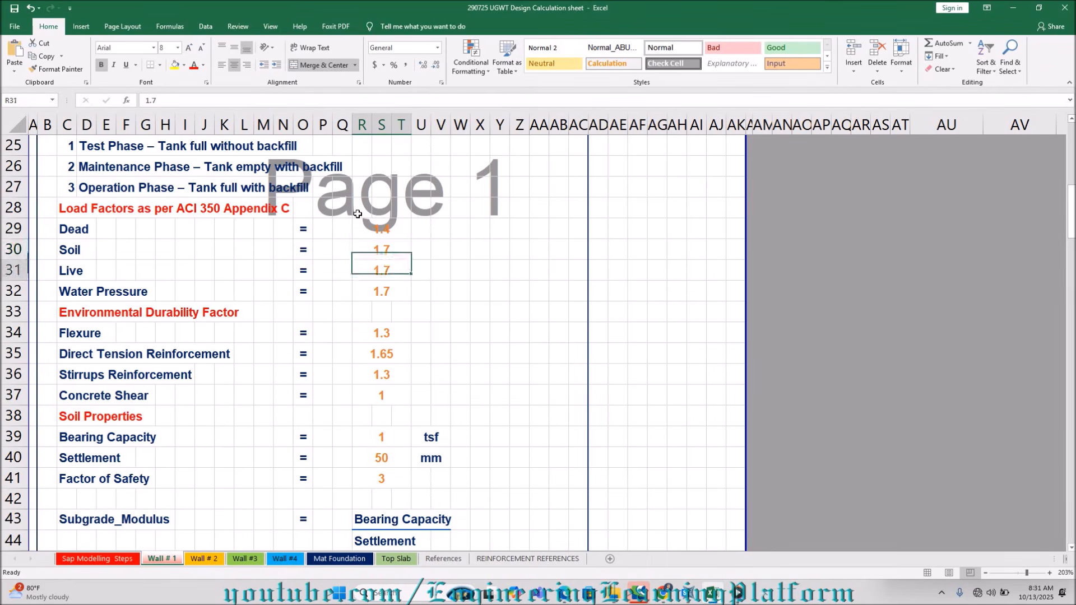
{"action": "key", "text": "Down"}
{"action": "key", "text": "Down"}
{"action": "key", "text": "Up"}
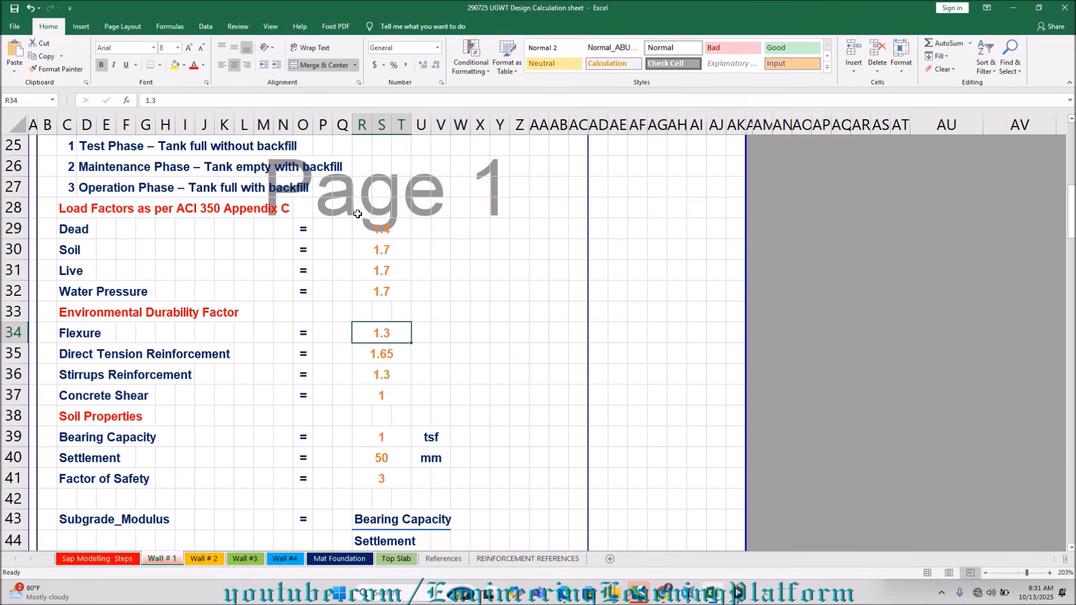
{"action": "key", "text": "Down"}
{"action": "key", "text": "Down"}
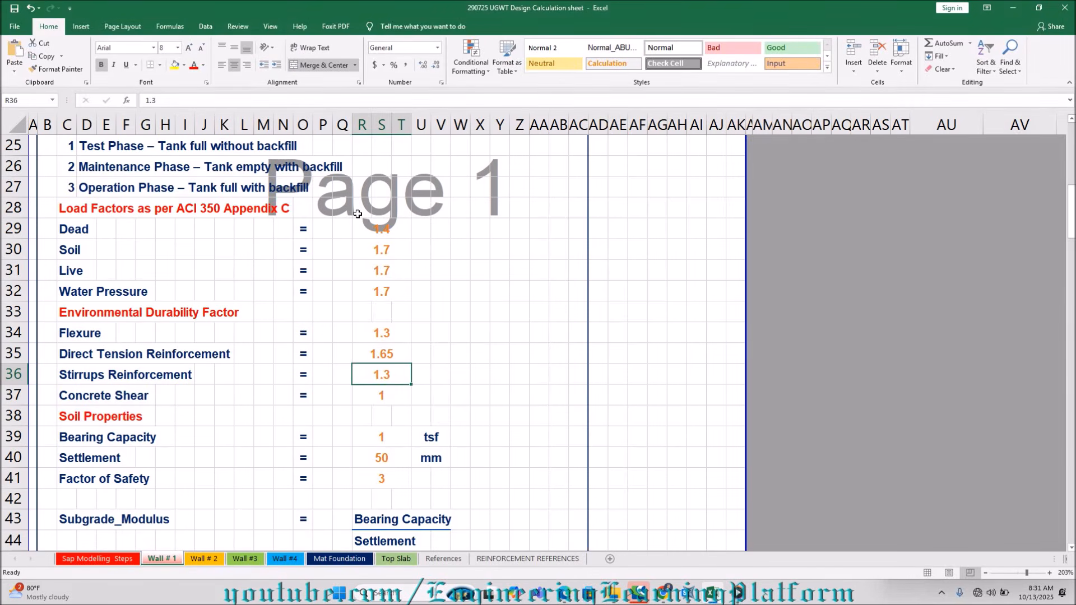
{"action": "key", "text": "Up"}
{"action": "key", "text": "Up"}
{"action": "key", "text": "Up"}
{"action": "key", "text": "Up"}
{"action": "key", "text": "Up"}
{"action": "key", "text": "Up"}
{"action": "key", "text": "Up"}
{"action": "key", "text": "Up"}
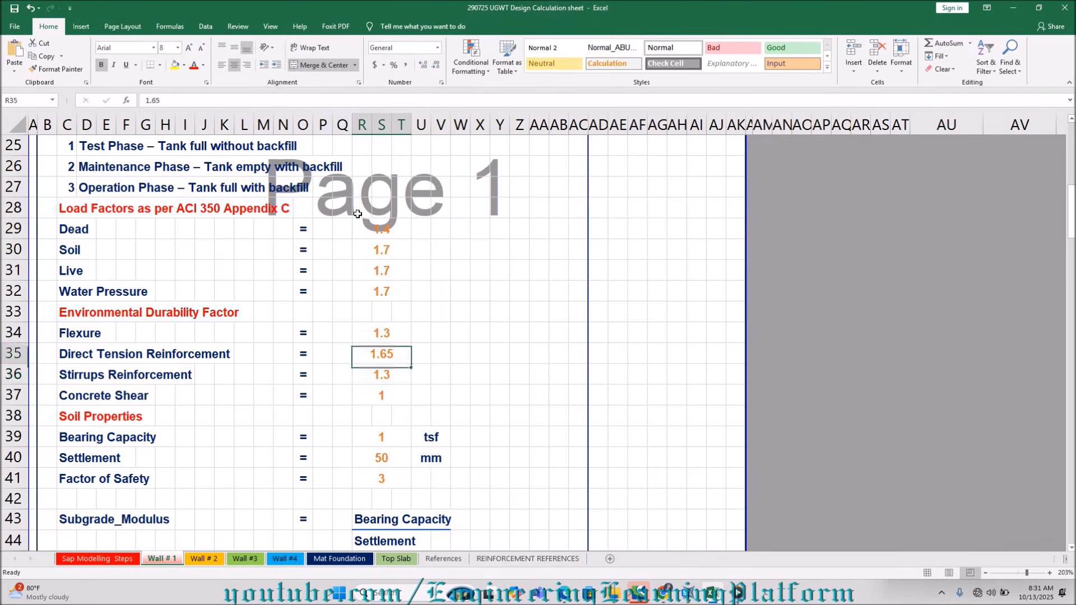
{"action": "key", "text": "Down"}
{"action": "key", "text": "Down"}
{"action": "key", "text": "Down"}
{"action": "key", "text": "Down"}
{"action": "key", "text": "Down"}
{"action": "key", "text": "Down"}
{"action": "key", "text": "Down"}
{"action": "key", "text": "Down"}
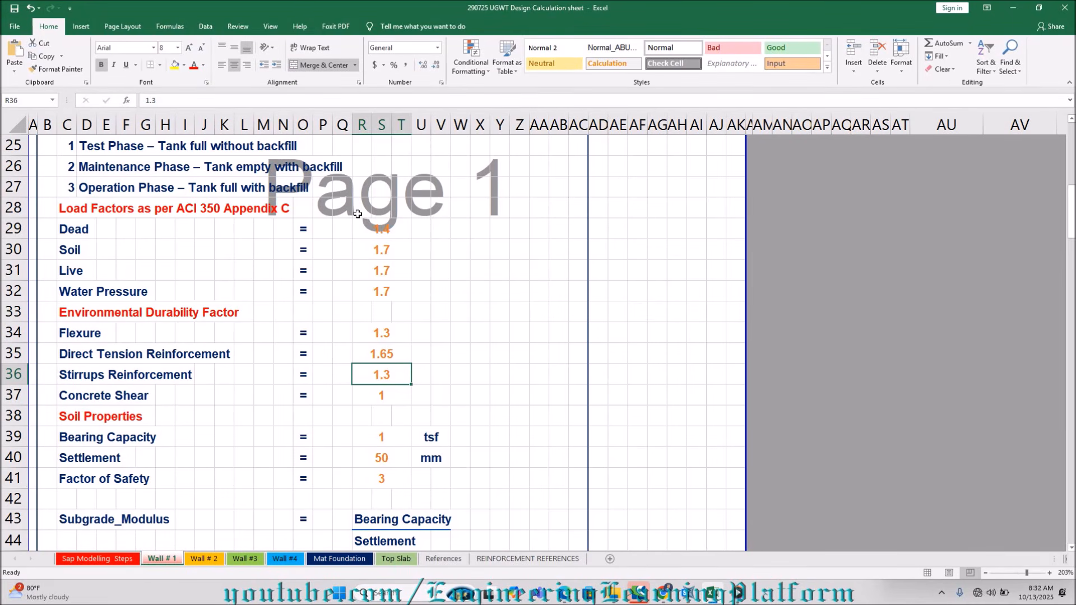
{"action": "scroll", "coordinate": [357, 214], "scroll_direction": "up", "scroll_amount": 1}
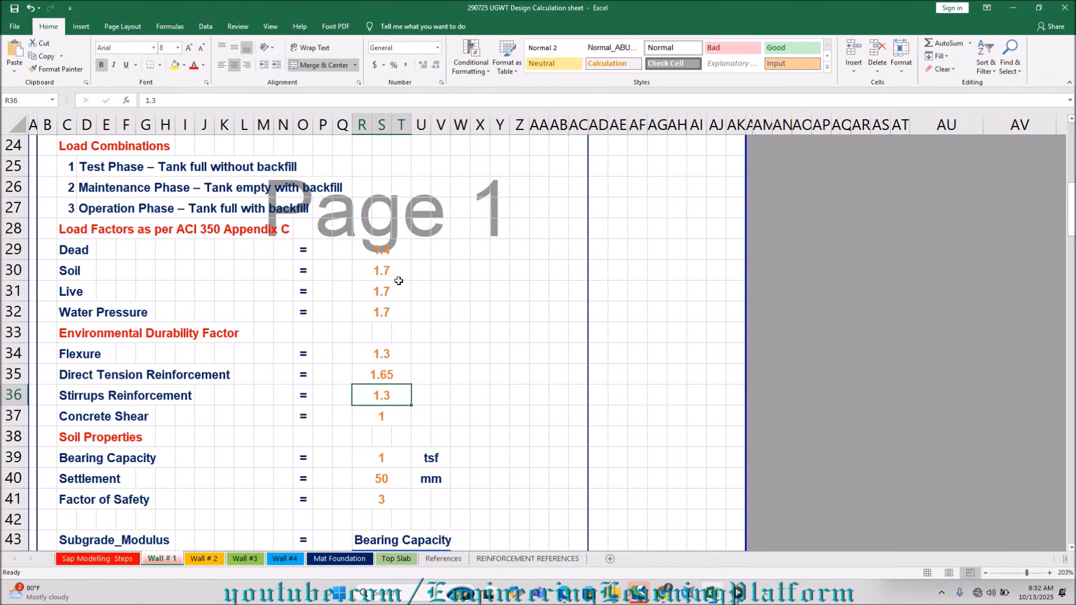
{"action": "scroll", "coordinate": [397, 278], "scroll_direction": "up", "scroll_amount": 2}
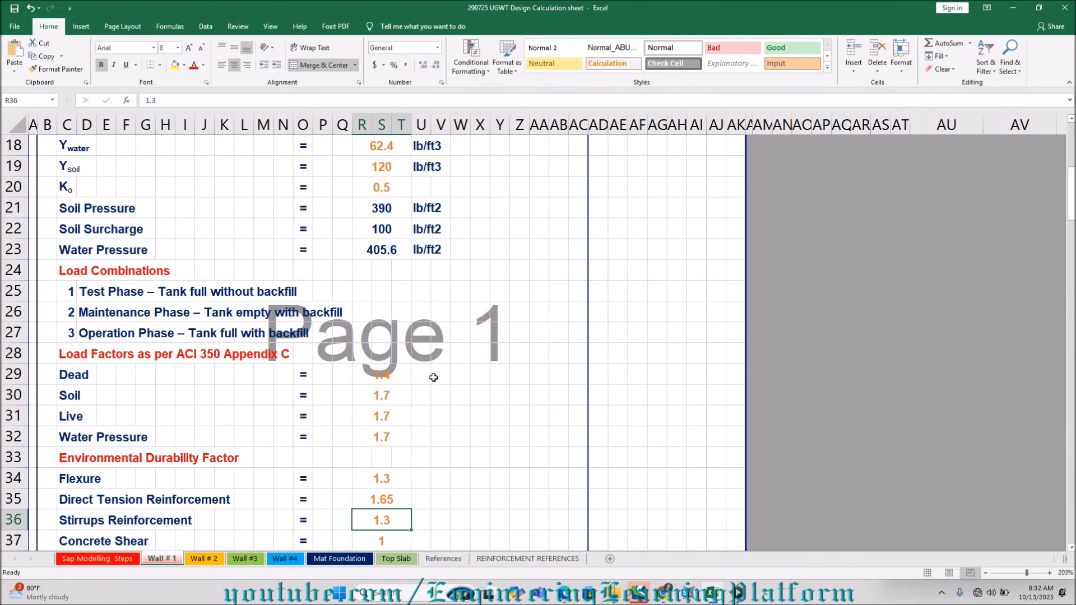
Switch to SAP2000 and add a load pattern named SOIL LATERAL of type Dead with self-weight multiplier 0.
{"action": "left_click", "coordinate": [687, 601]}
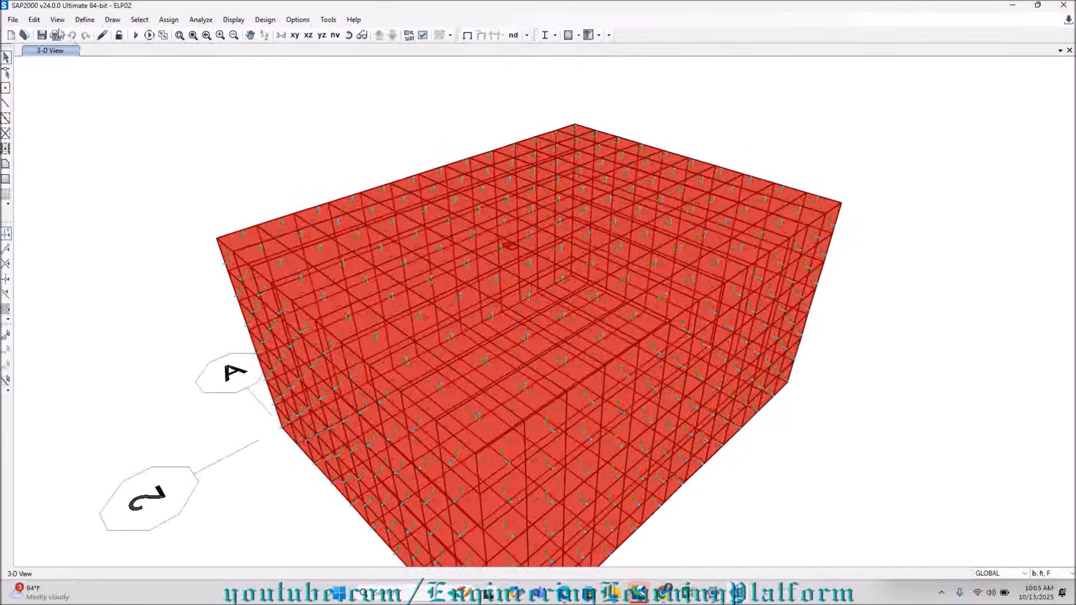
{"action": "left_click", "coordinate": [84, 21]}
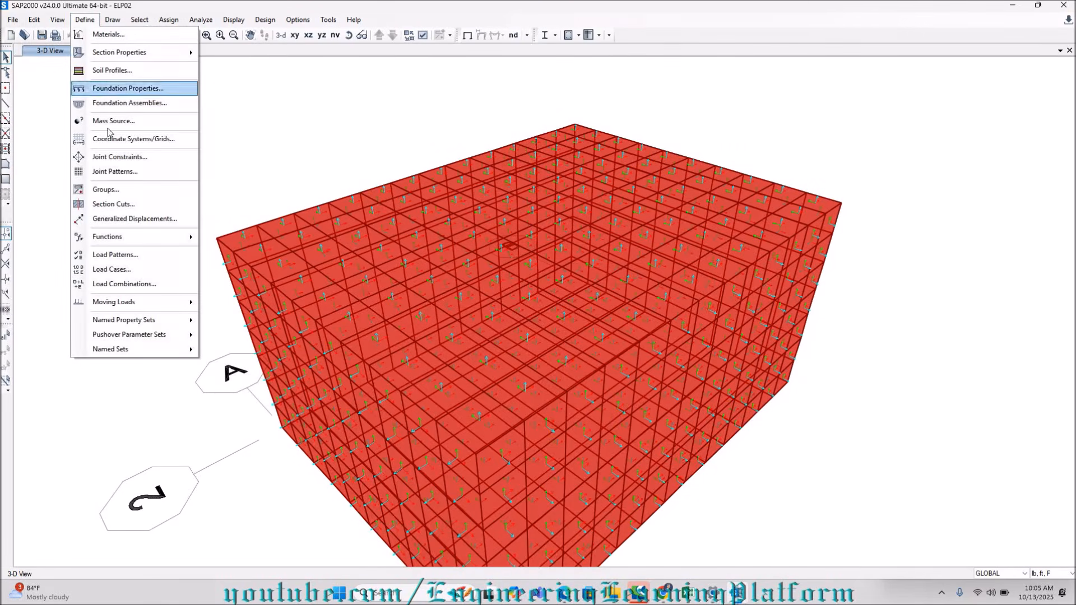
{"action": "left_click", "coordinate": [118, 255]}
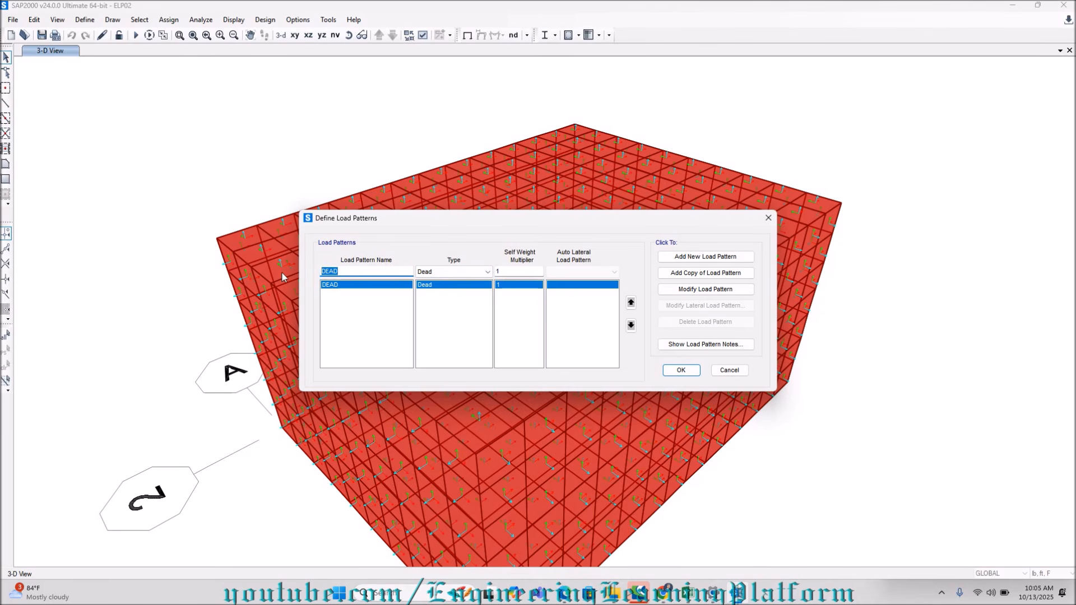
{"action": "type", "text": "SOIL LATERAL"}
{"action": "left_click", "coordinate": [686, 261]}
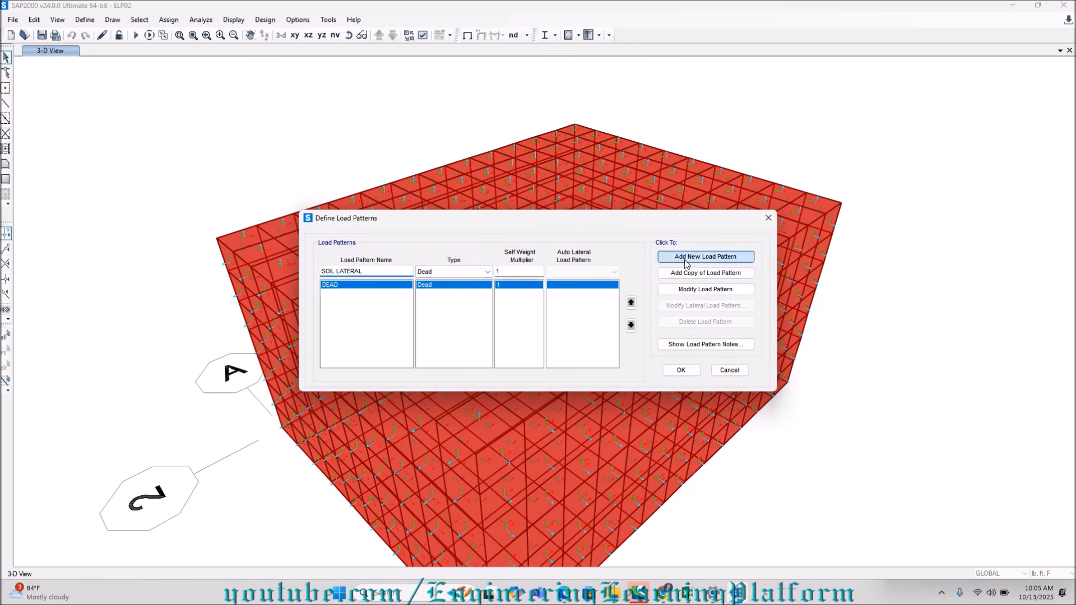
{"action": "left_click_drag", "start_coordinate": [526, 271], "coordinate": [427, 293]}
{"action": "type", "text": "0"}
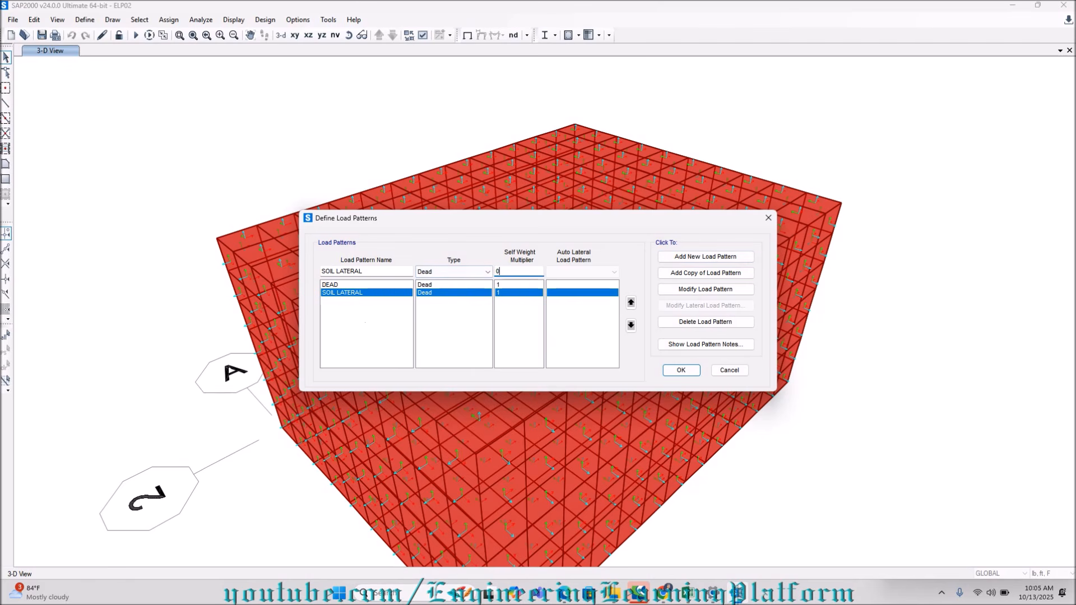
{"action": "left_click", "coordinate": [705, 289]}
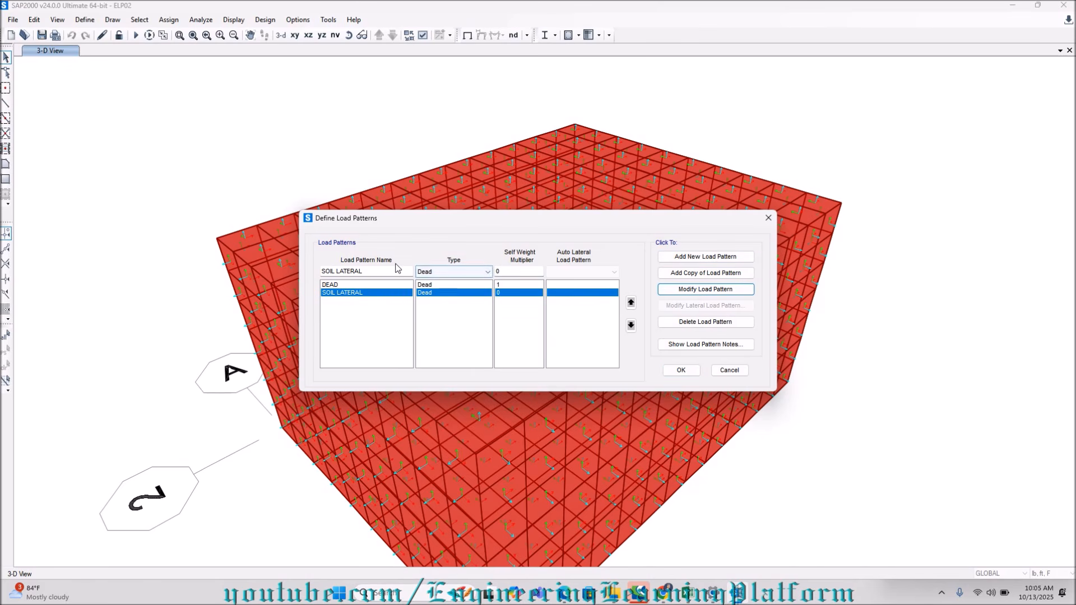
Add a load pattern named SURCHARGE of type Live with self-weight multiplier 0.
{"action": "left_click_drag", "start_coordinate": [397, 268], "coordinate": [235, 269]}
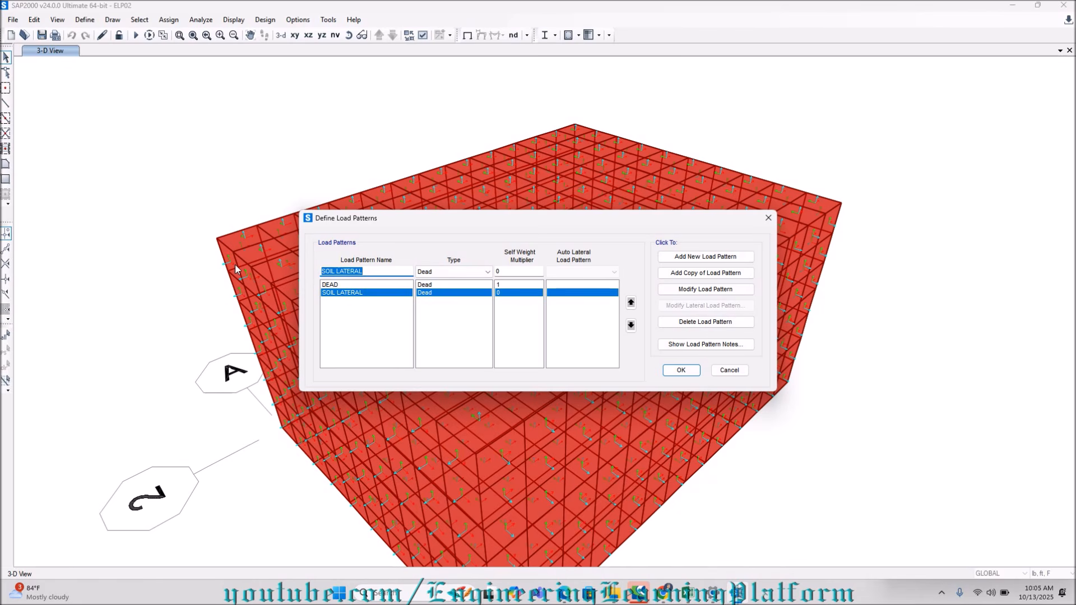
{"action": "type", "text": "SURCHARGE"}
{"action": "left_click", "coordinate": [456, 272]}
{"action": "left_click", "coordinate": [449, 290]}
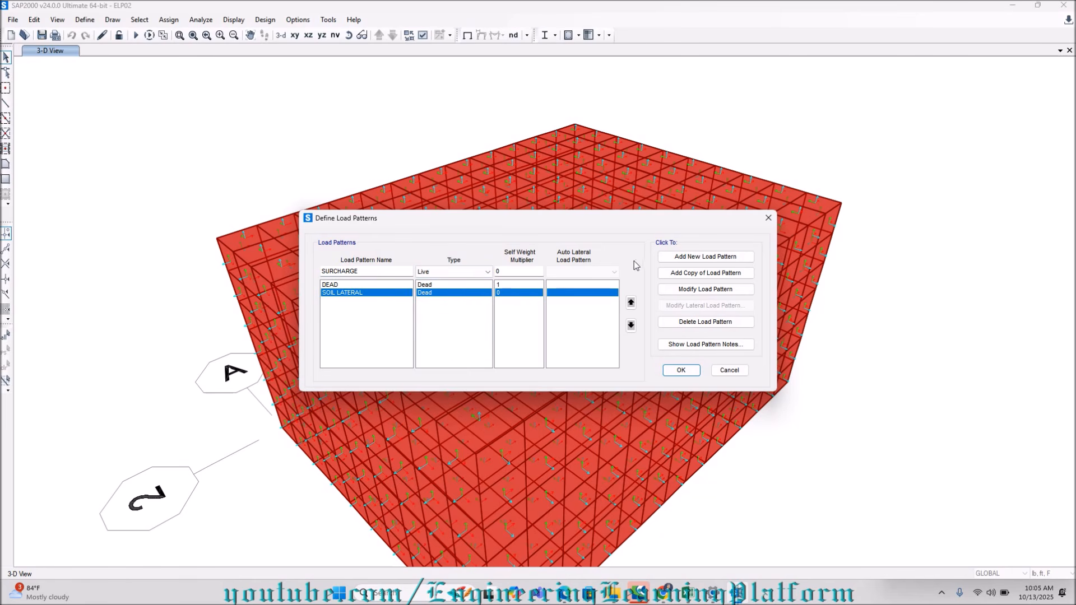
{"action": "left_click", "coordinate": [679, 256]}
Add Live load patterns named WATER LATERAL and WATER GRAVITY with self-weight multiplier 0, and accept the load pattern definitions.
{"action": "double_click", "coordinate": [388, 271]}
{"action": "type", "text": "WATER"}
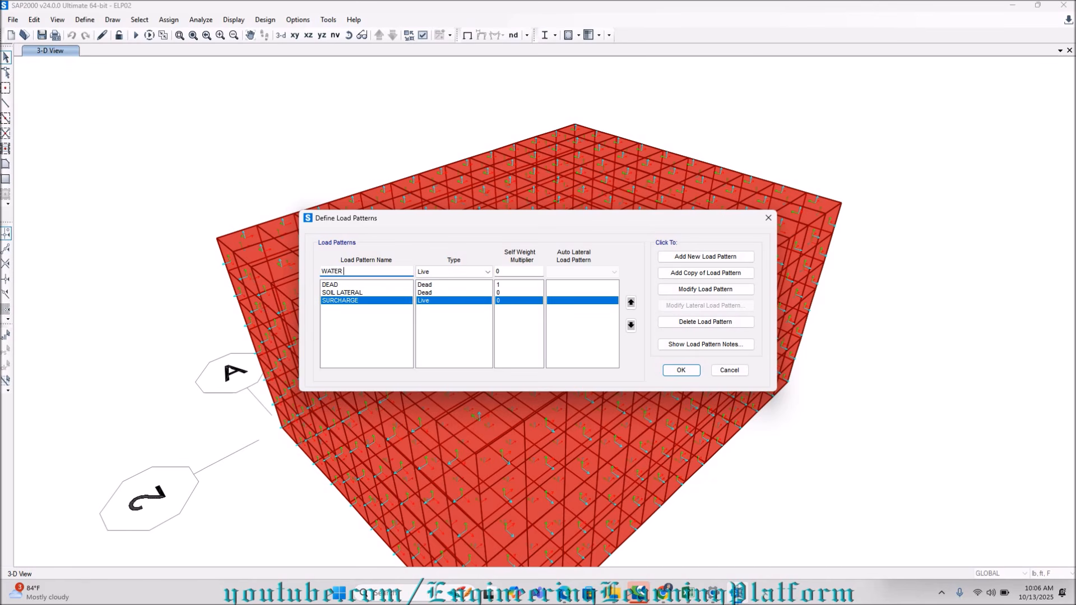
{"action": "type", "text": " LATERAL"}
{"action": "left_click", "coordinate": [687, 258]}
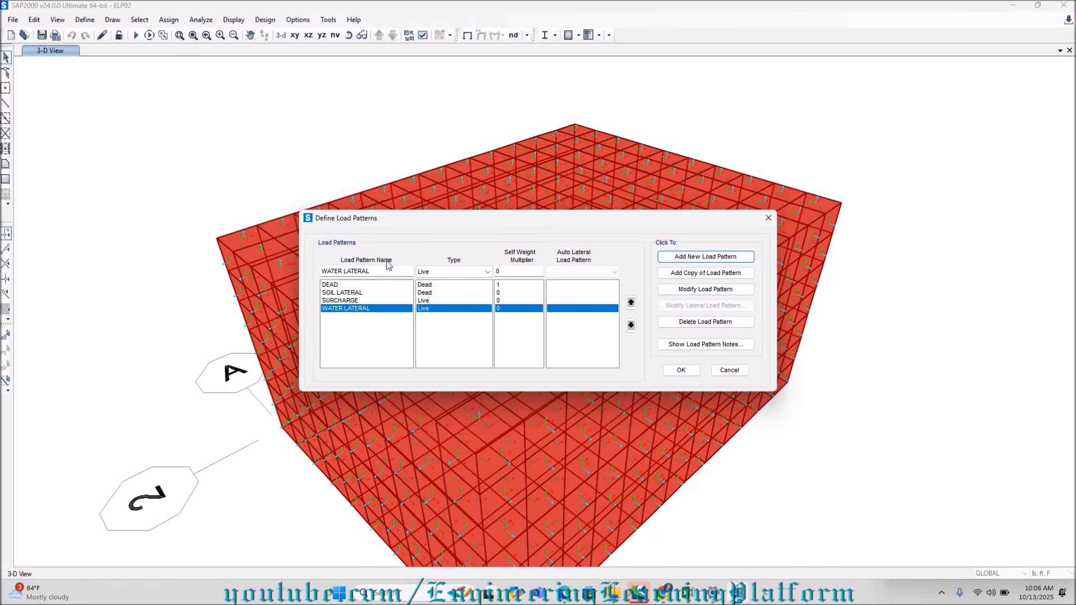
{"action": "left_click_drag", "start_coordinate": [391, 270], "coordinate": [212, 270]}
{"action": "type", "text": "WATER GRAVITY"}
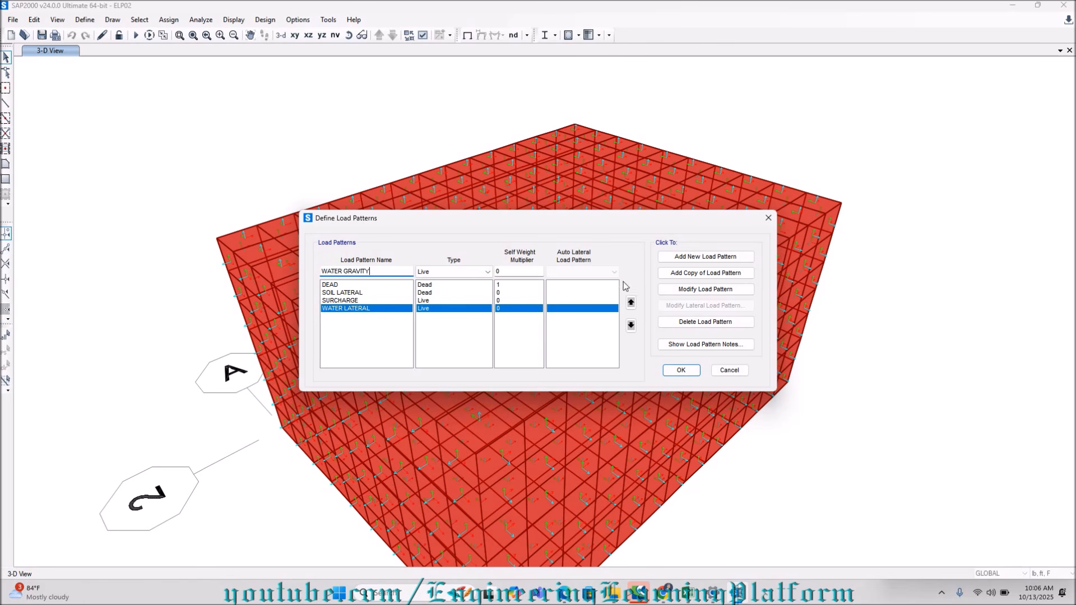
{"action": "left_click", "coordinate": [705, 257]}
{"action": "left_click", "coordinate": [681, 371]}
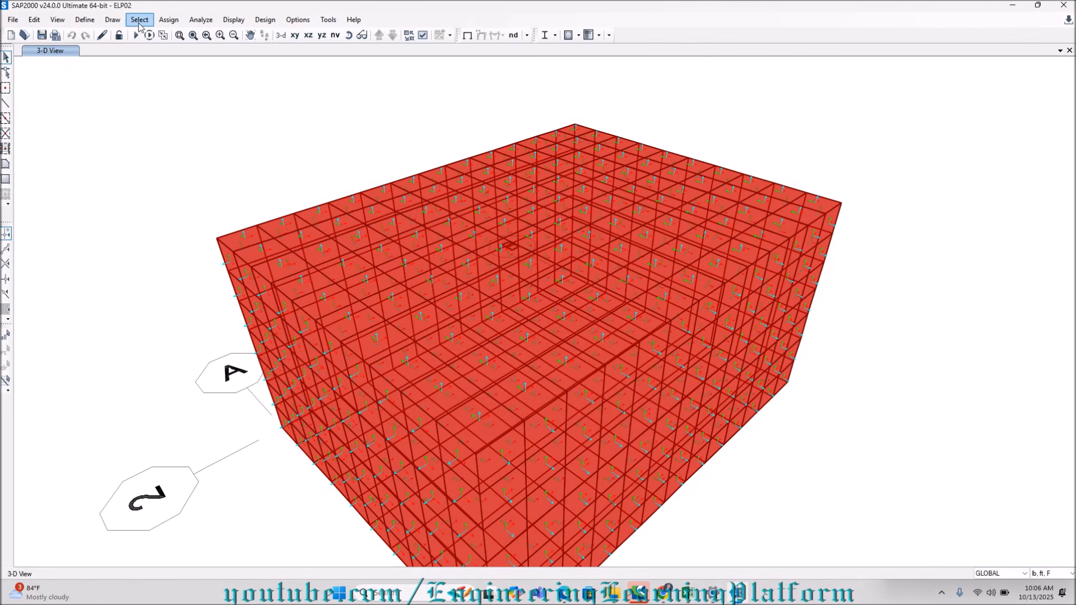
Add a joint pattern named SOIL LATERAL.
{"action": "left_click", "coordinate": [84, 20]}
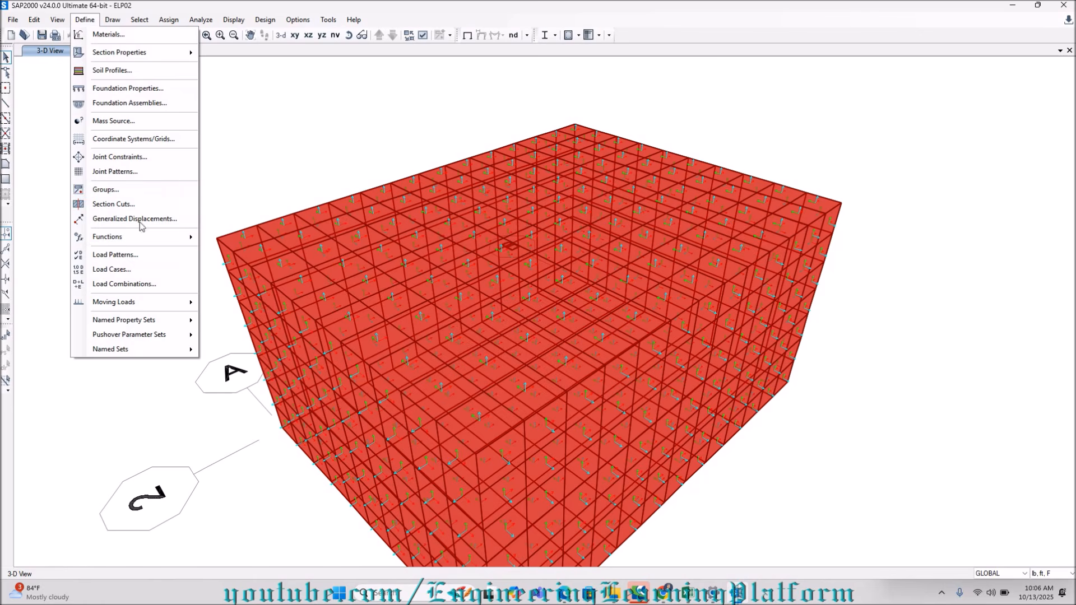
{"action": "left_click", "coordinate": [121, 172]}
{"action": "left_click_drag", "start_coordinate": [482, 269], "coordinate": [439, 271]}
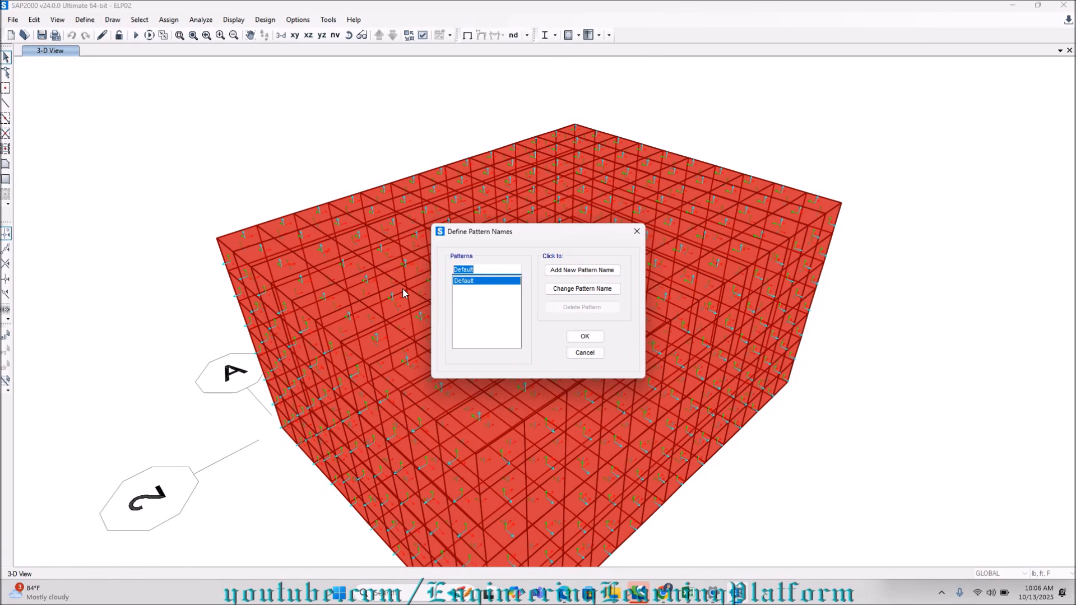
{"action": "type", "text": "SOIL LATERAL"}
{"action": "left_click", "coordinate": [582, 271]}
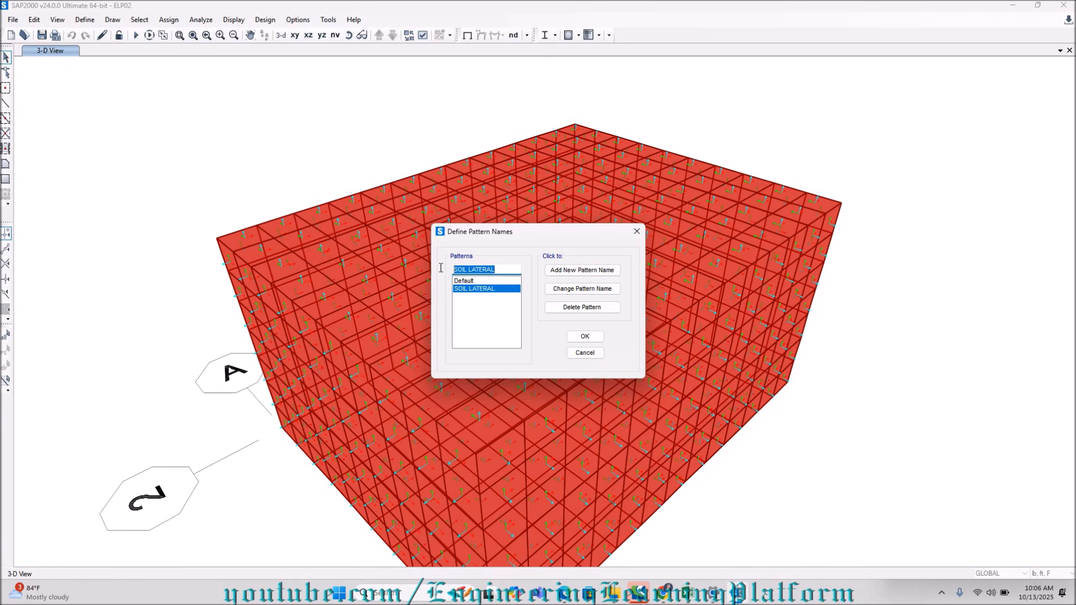
Add a joint pattern named SOIL SURCHARGE.
{"action": "type", "text": "SOIL SURCHARGE"}
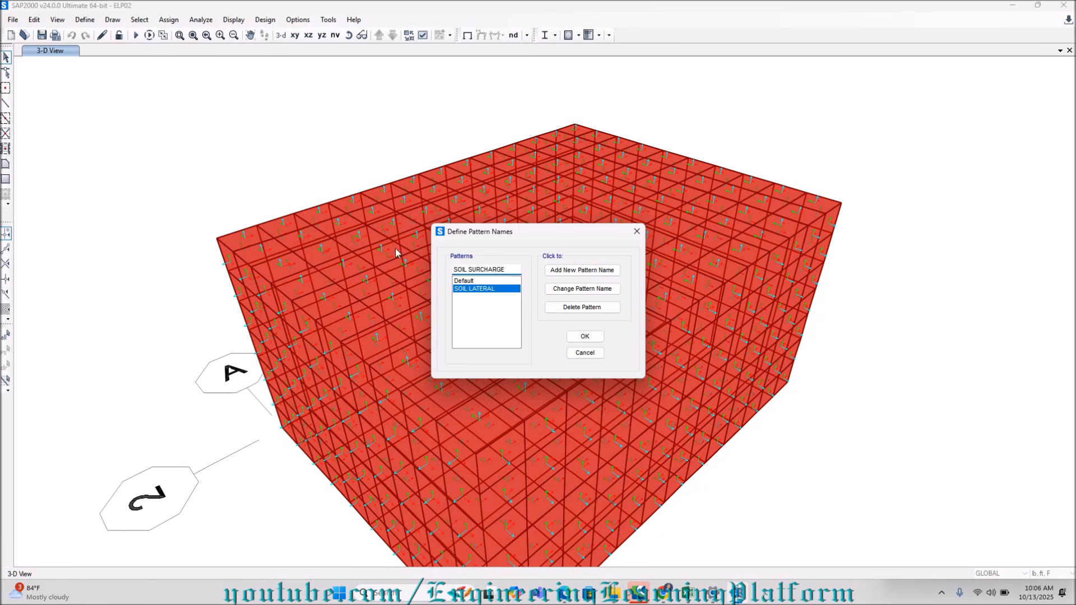
{"action": "left_click", "coordinate": [583, 270]}
{"action": "type", "text": "WAT"}
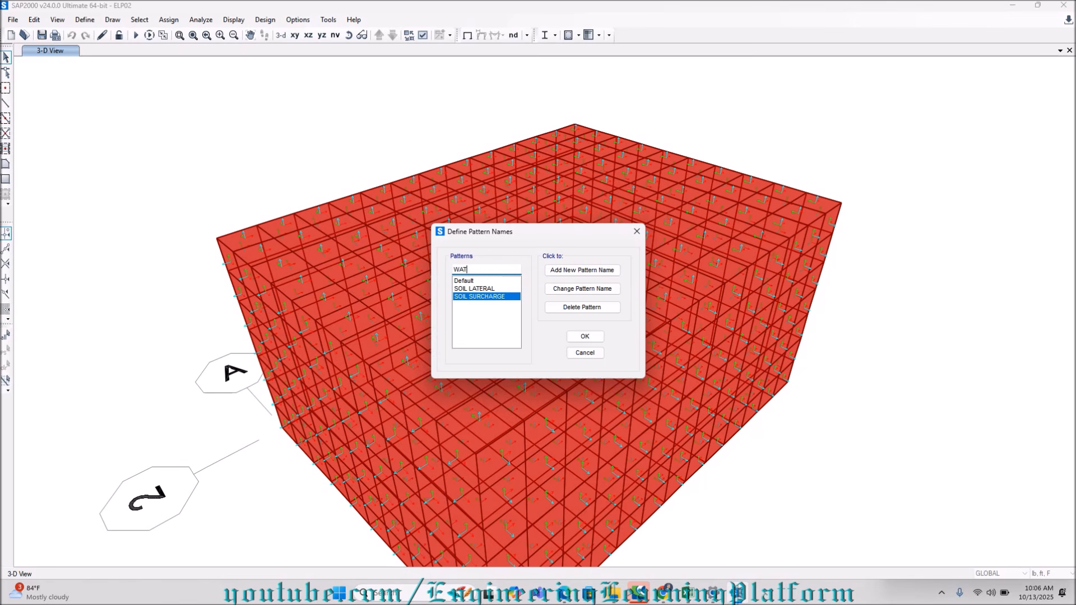
{"action": "type", "text": "ERAL LATERAL"}
{"action": "left_click", "coordinate": [591, 336]}
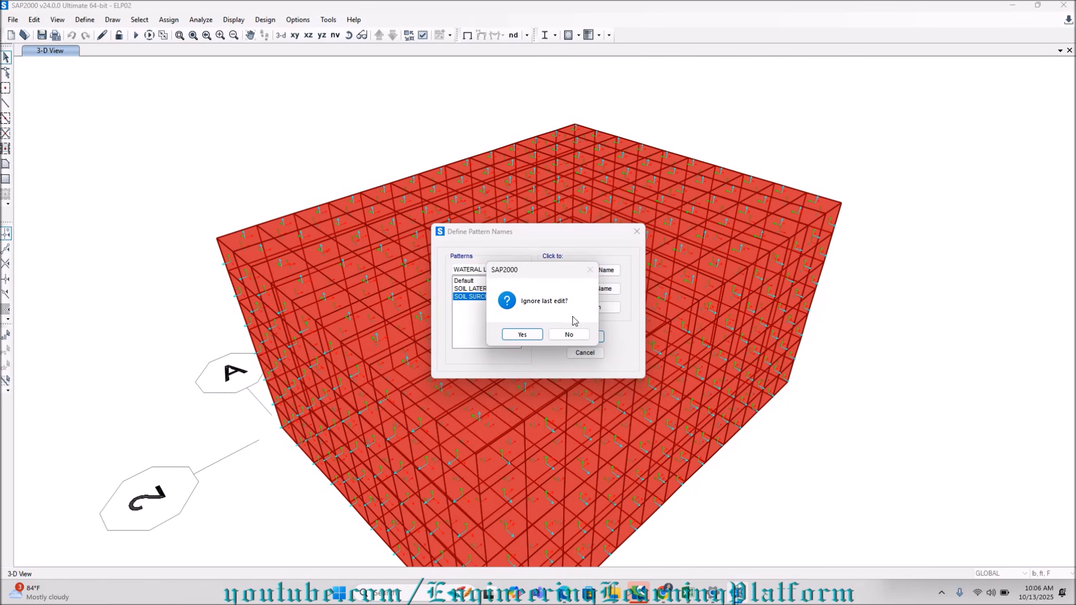
{"action": "left_click", "coordinate": [568, 334]}
{"action": "left_click", "coordinate": [582, 270]}
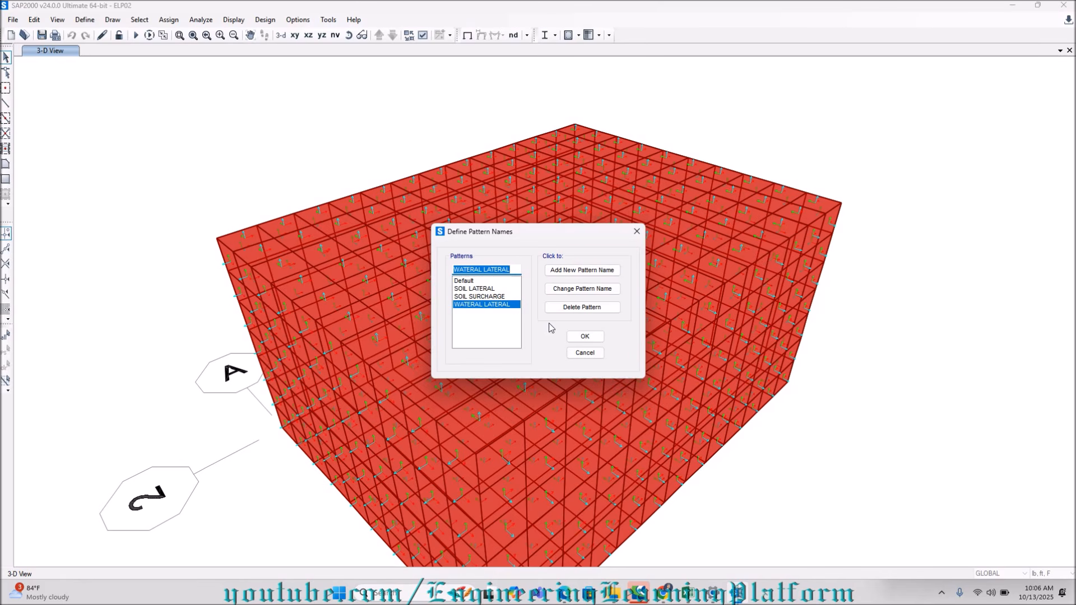
{"action": "left_click", "coordinate": [562, 308]}
{"action": "left_click", "coordinate": [562, 334]}
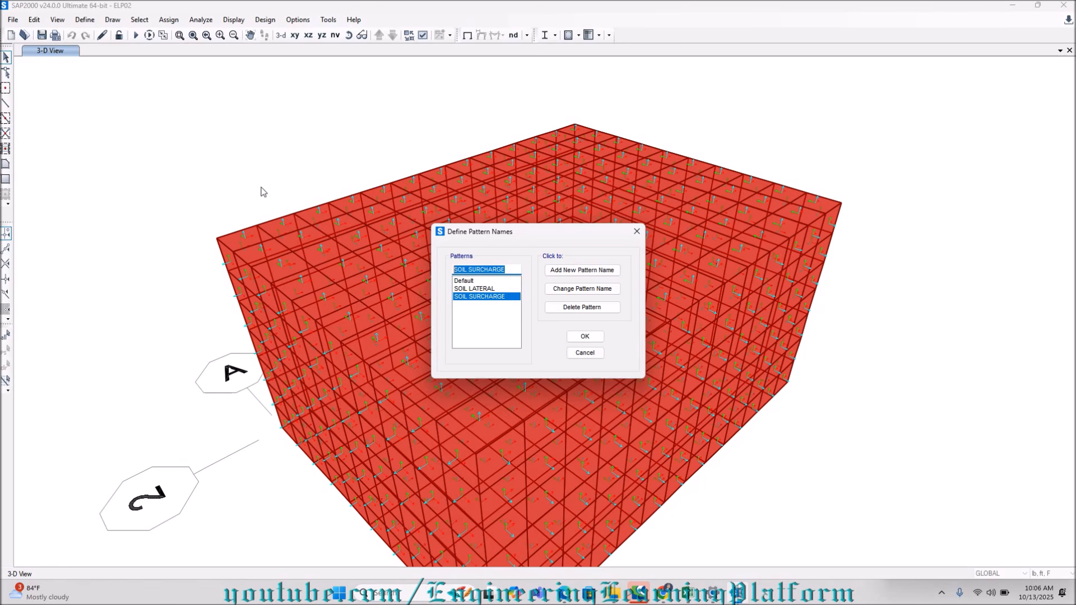
Add a joint pattern named WATER LATERAL and accept the joint pattern definitions.
{"action": "type", "text": "WATER LATERAL"}
{"action": "left_click", "coordinate": [582, 269]}
{"action": "left_click", "coordinate": [584, 336]}
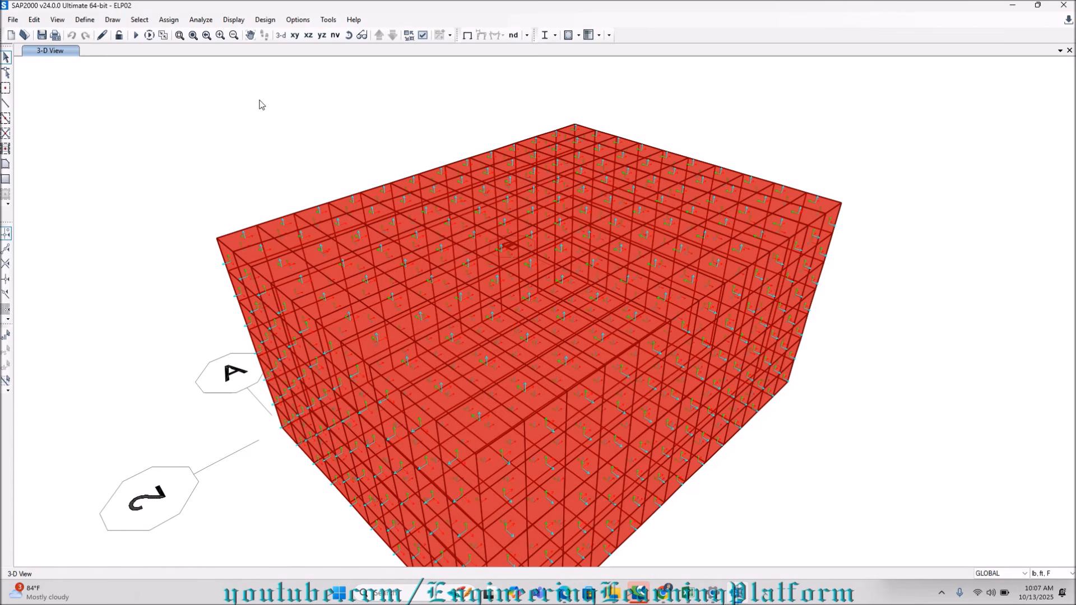
Select all tank areas that use the Wall 8 area section.
{"action": "scroll", "coordinate": [303, 107], "scroll_direction": "down", "scroll_amount": 3}
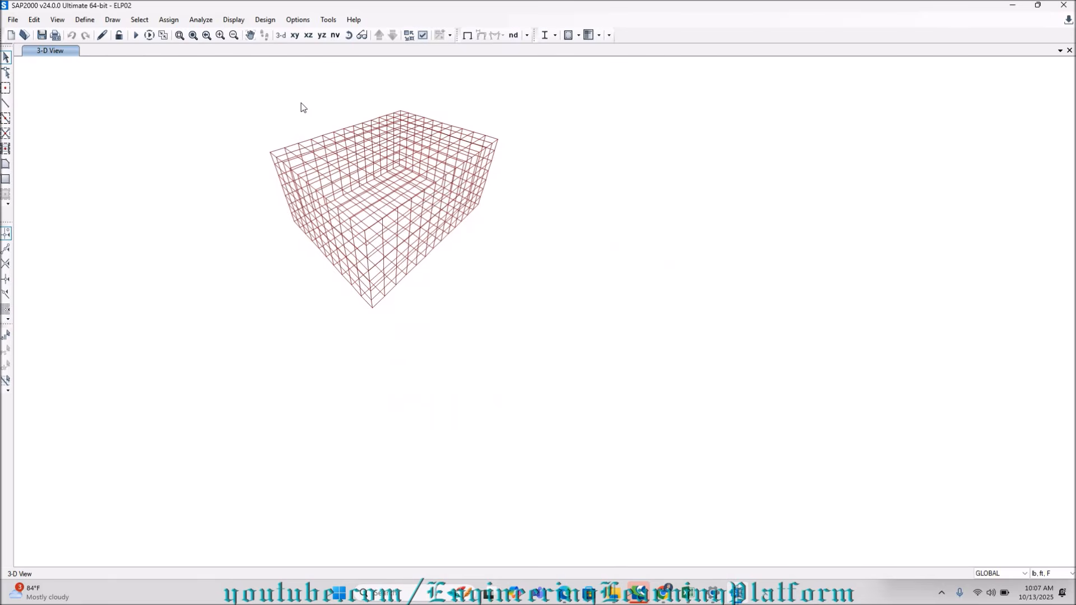
{"action": "scroll", "coordinate": [302, 107], "scroll_direction": "up", "scroll_amount": 2}
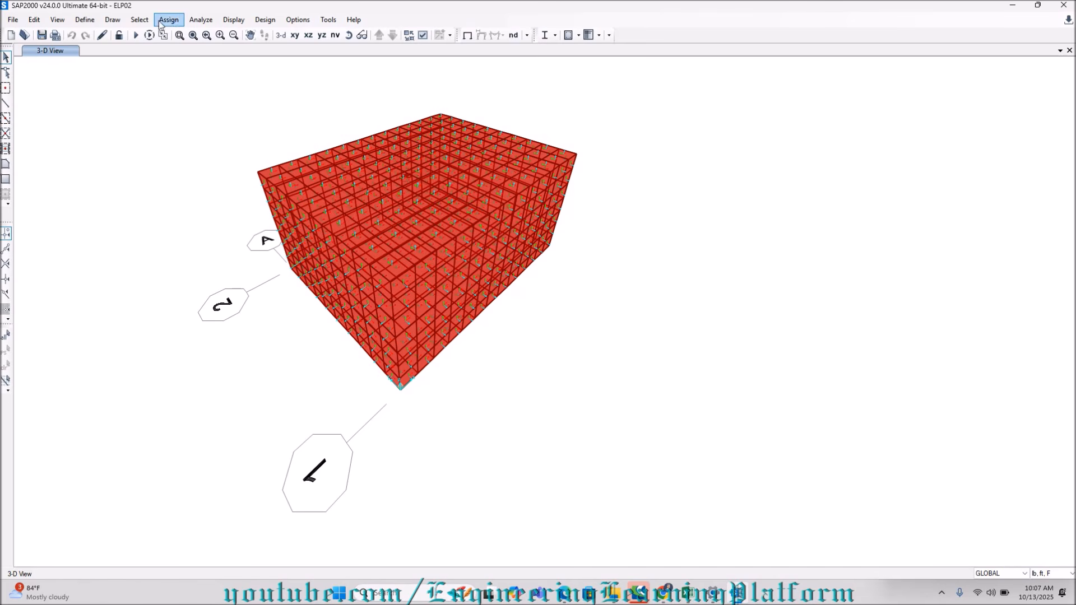
{"action": "left_click", "coordinate": [140, 22]}
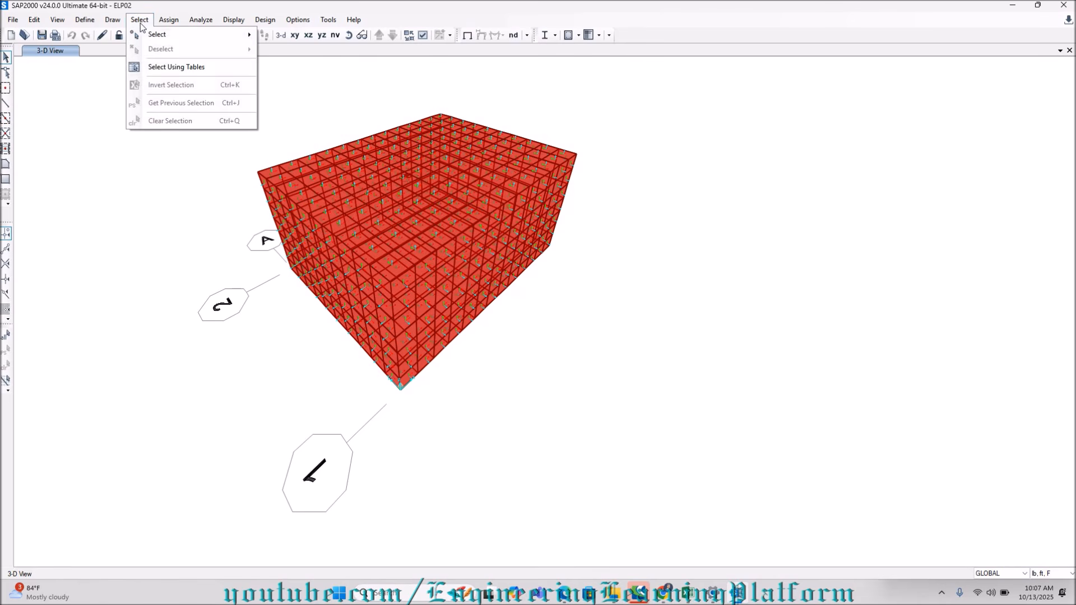
{"action": "mouse_move", "coordinate": [187, 38]}
{"action": "mouse_move", "coordinate": [331, 134]}
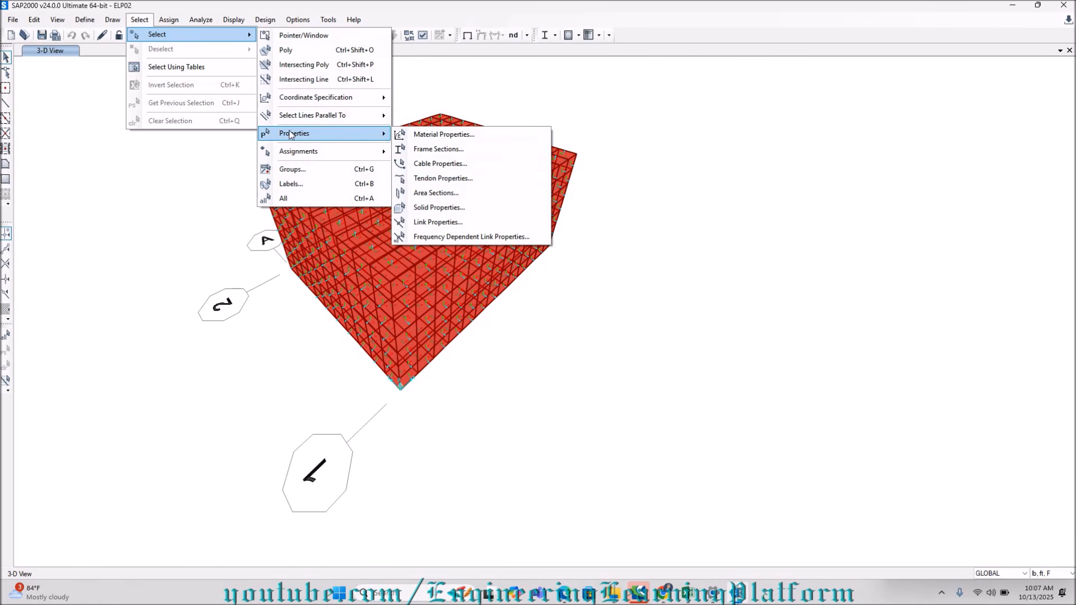
{"action": "left_click", "coordinate": [440, 194]}
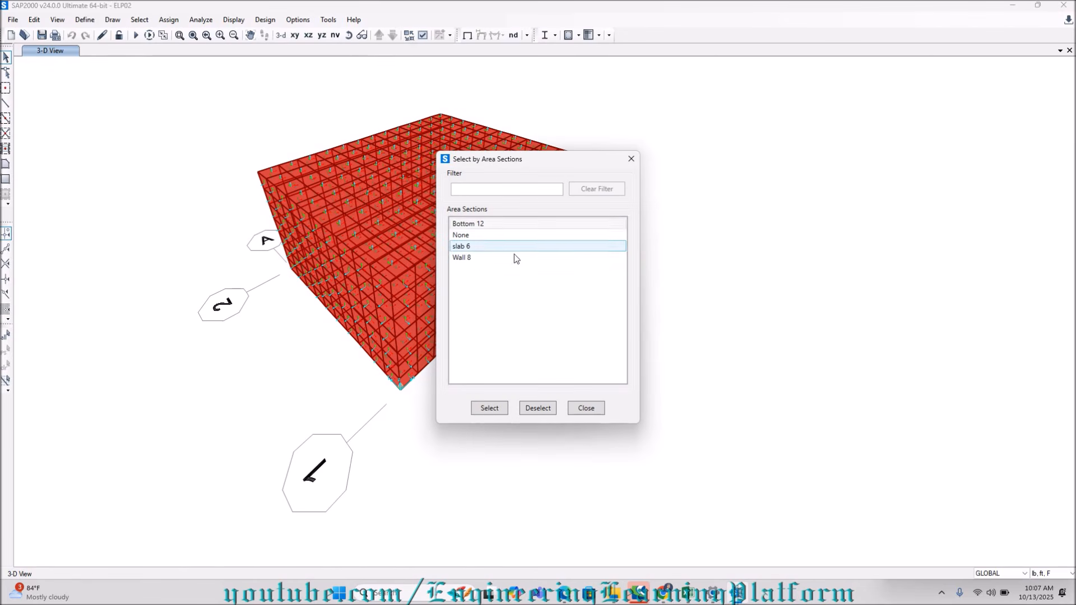
{"action": "left_click", "coordinate": [473, 258]}
{"action": "left_click", "coordinate": [504, 409]}
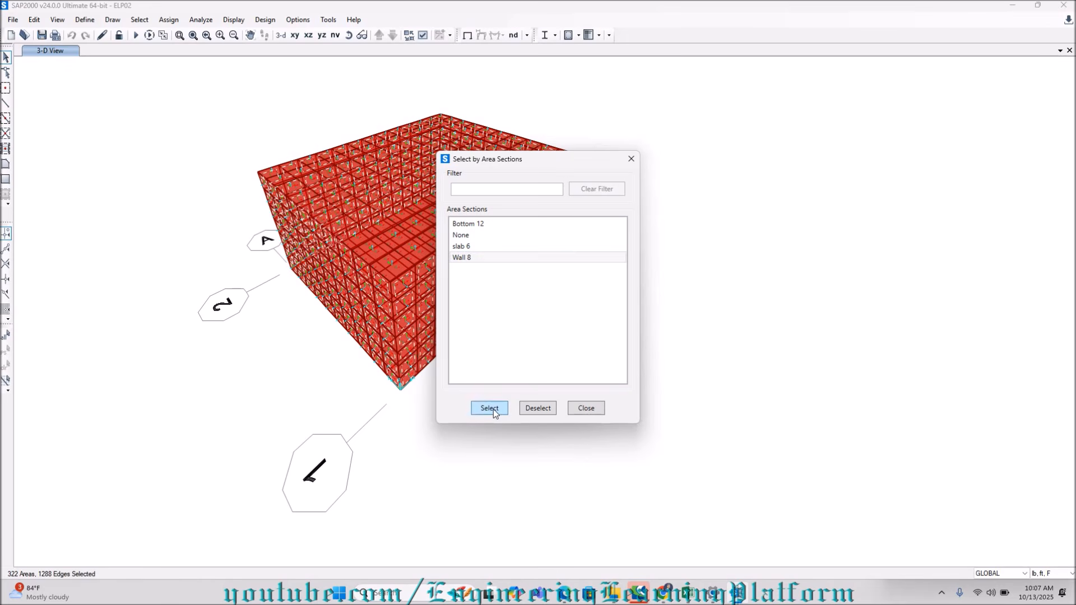
Show only the selected walls in the 3-D view and close the area section selection.
{"action": "right_click", "coordinate": [724, 317]}
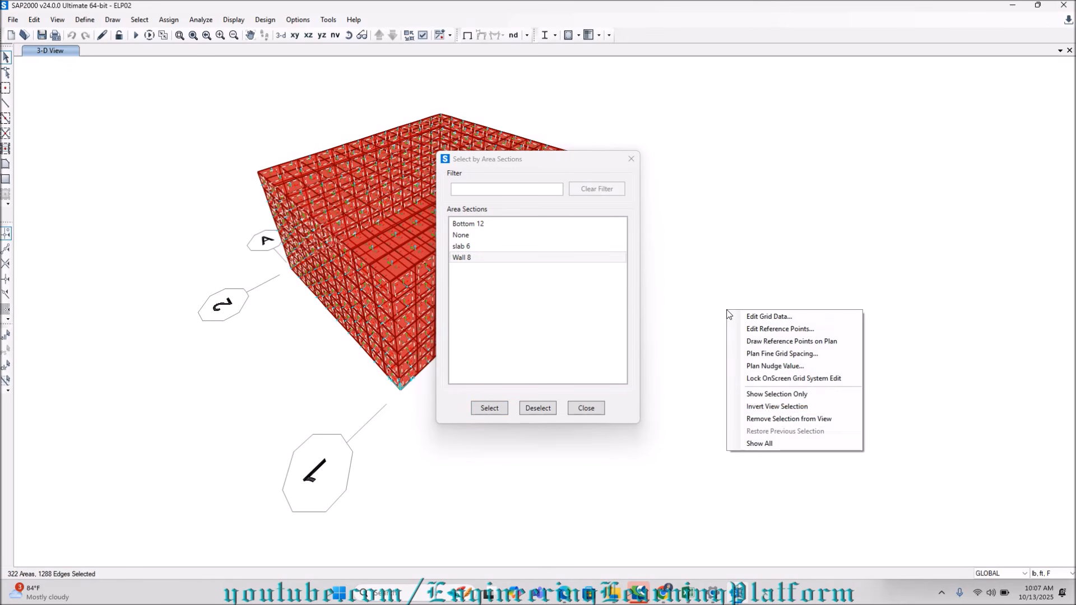
{"action": "left_click", "coordinate": [779, 394]}
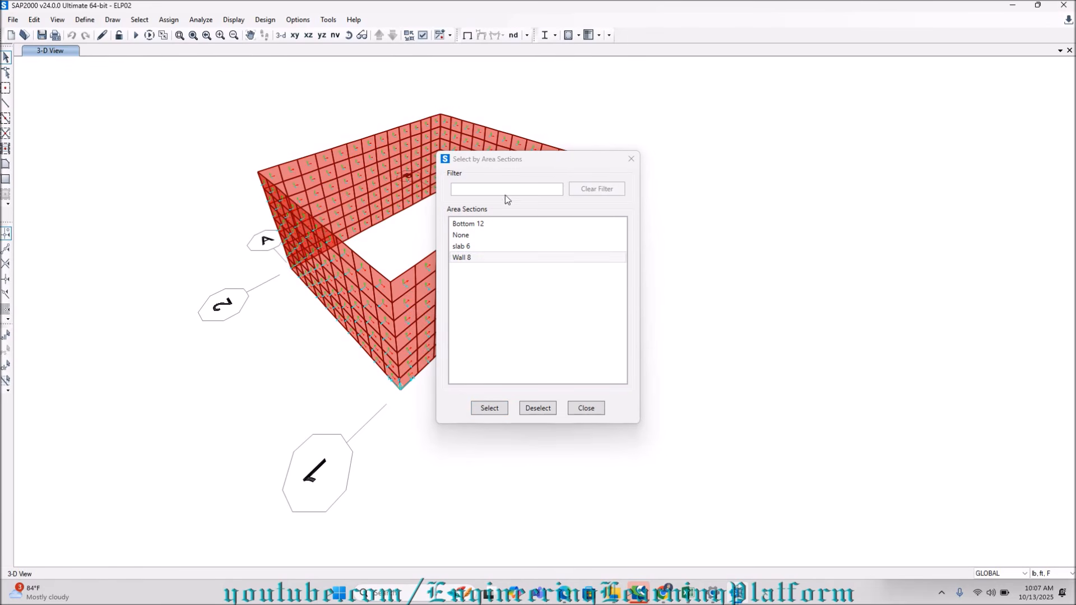
{"action": "left_click_drag", "start_coordinate": [555, 161], "coordinate": [881, 204]}
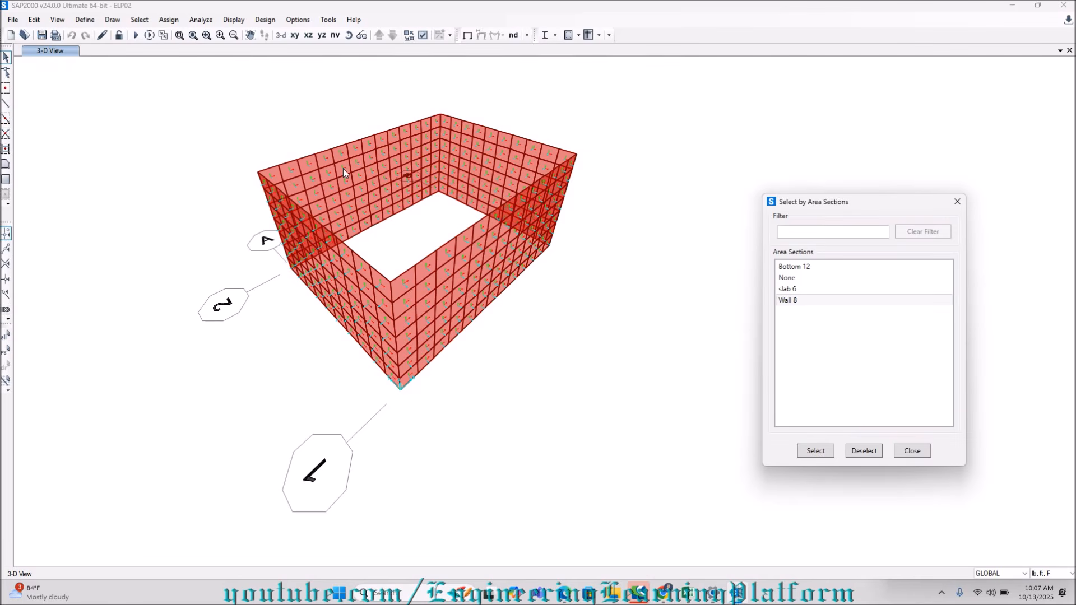
{"action": "scroll", "coordinate": [343, 168], "scroll_direction": "up", "scroll_amount": 3}
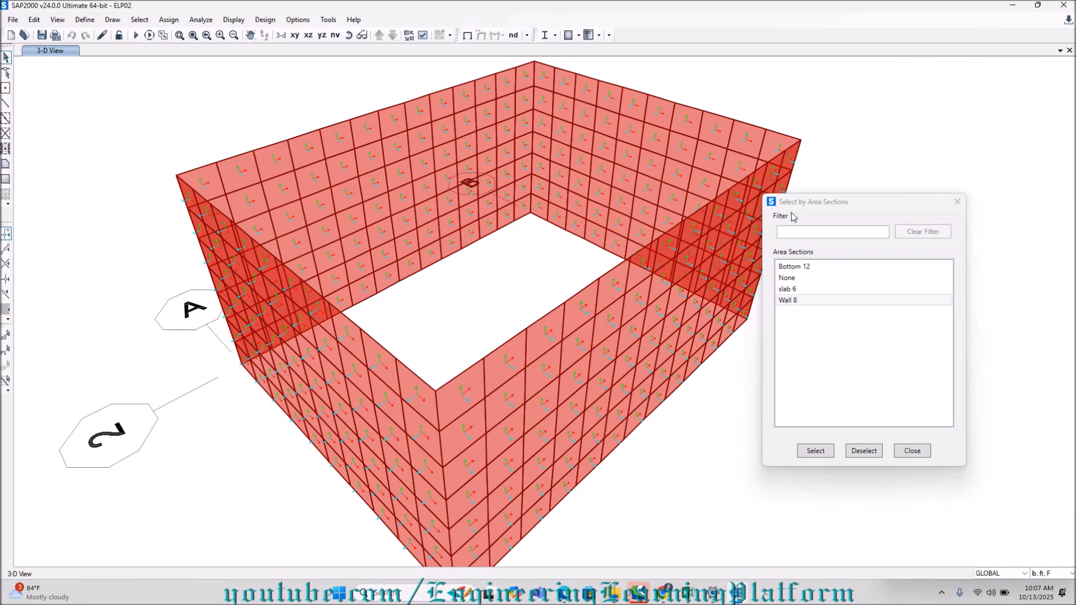
{"action": "left_click", "coordinate": [957, 201]}
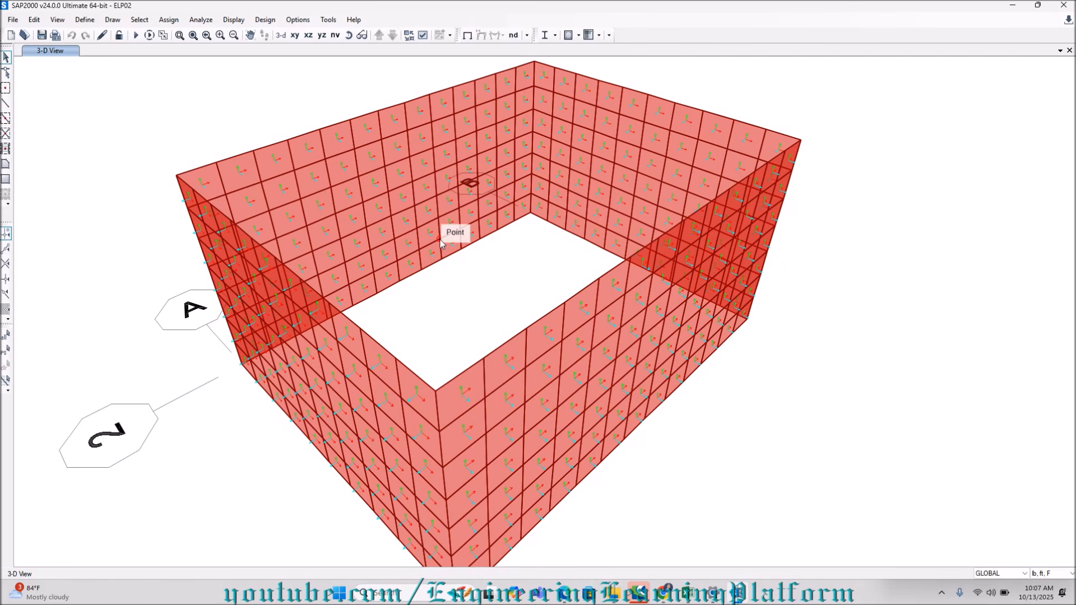
{"action": "scroll", "coordinate": [495, 207], "scroll_direction": "down", "scroll_amount": 3}
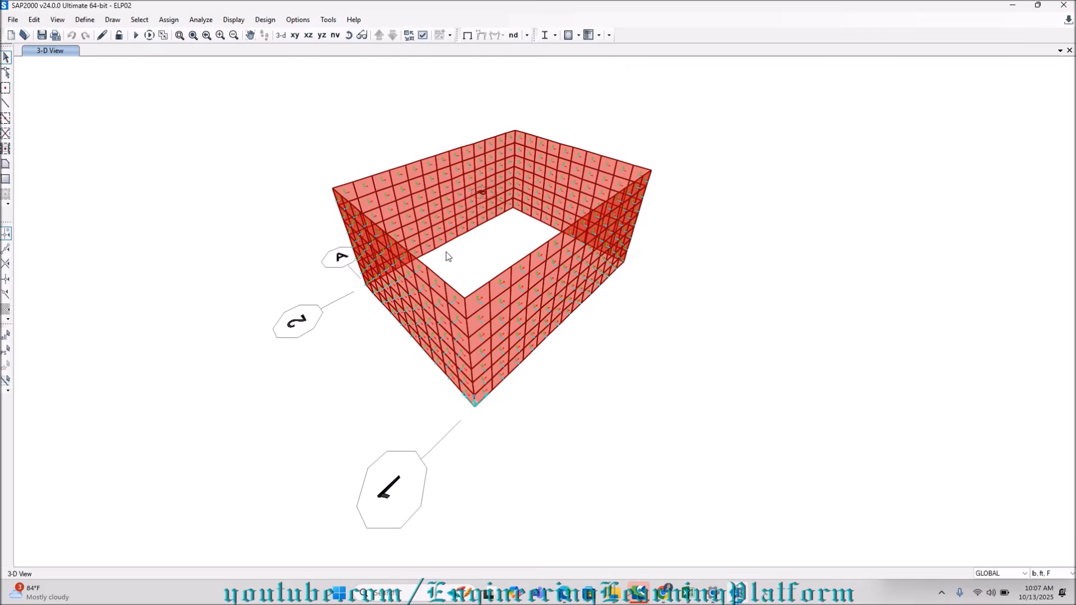
{"action": "scroll", "coordinate": [448, 256], "scroll_direction": "up", "scroll_amount": 2}
{"action": "scroll", "coordinate": [375, 296], "scroll_direction": "up", "scroll_amount": 1}
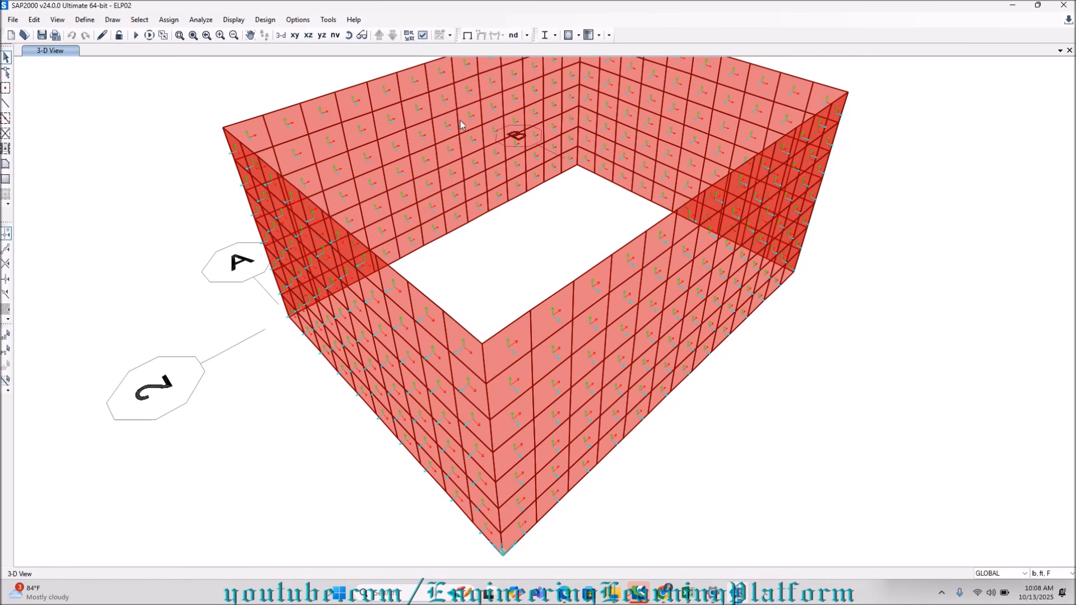
Open the saved named views GRID 1 and GRID 2 to view their wall elevations.
{"action": "left_click", "coordinate": [335, 36]}
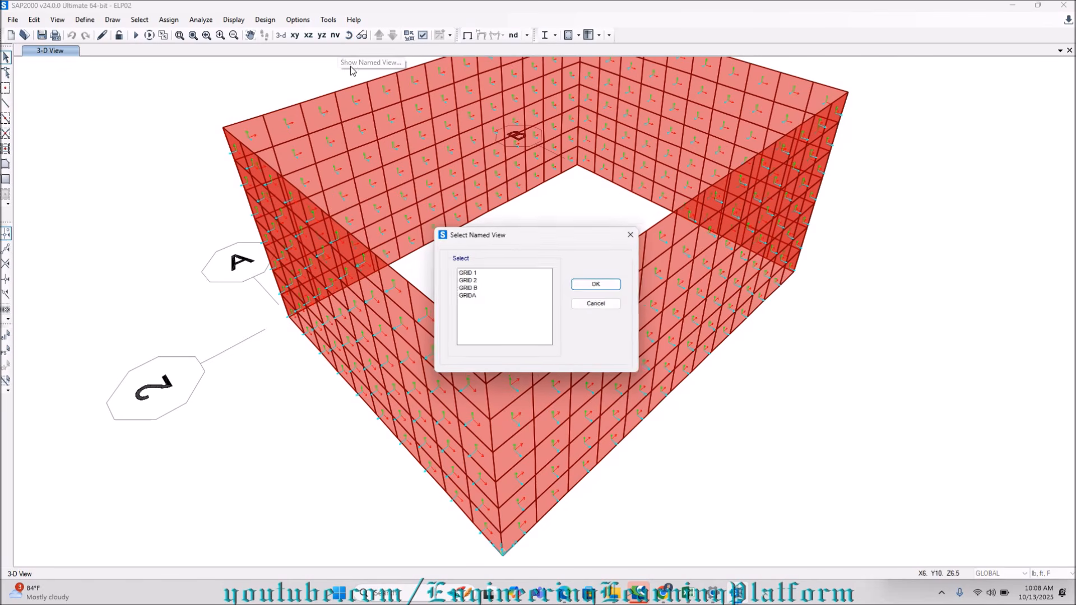
{"action": "left_click", "coordinate": [470, 272]}
{"action": "left_click", "coordinate": [606, 286]}
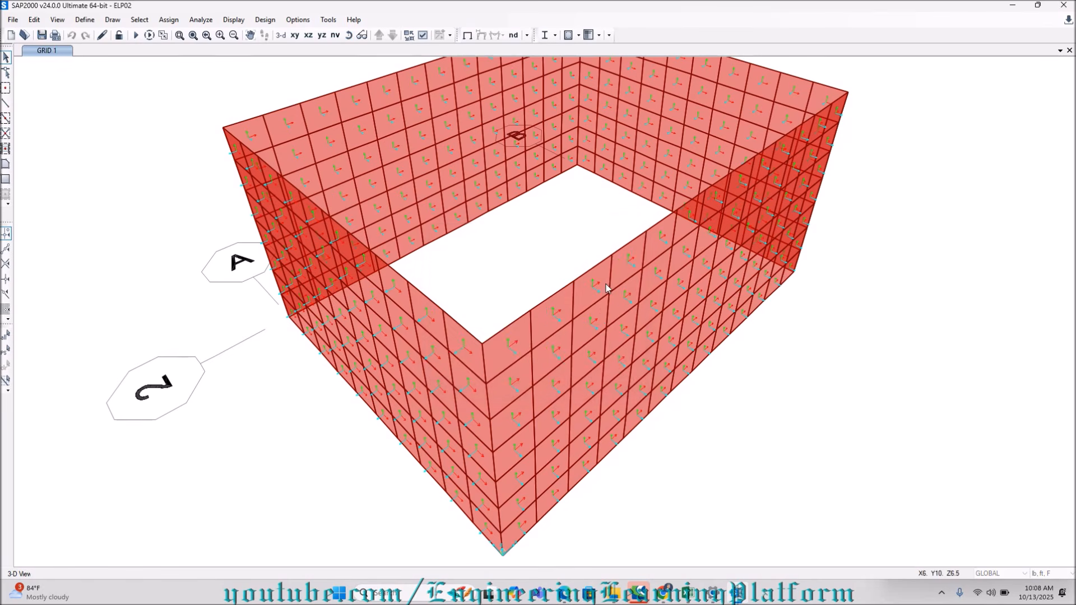
{"action": "left_click", "coordinate": [335, 36]}
{"action": "left_click", "coordinate": [507, 280]}
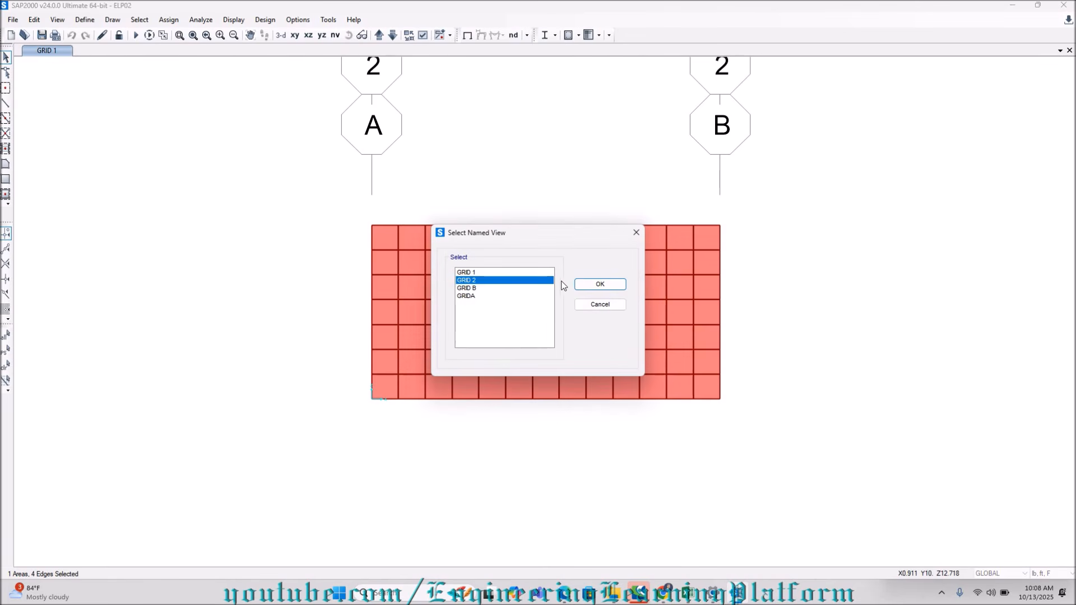
{"action": "left_click", "coordinate": [577, 285]}
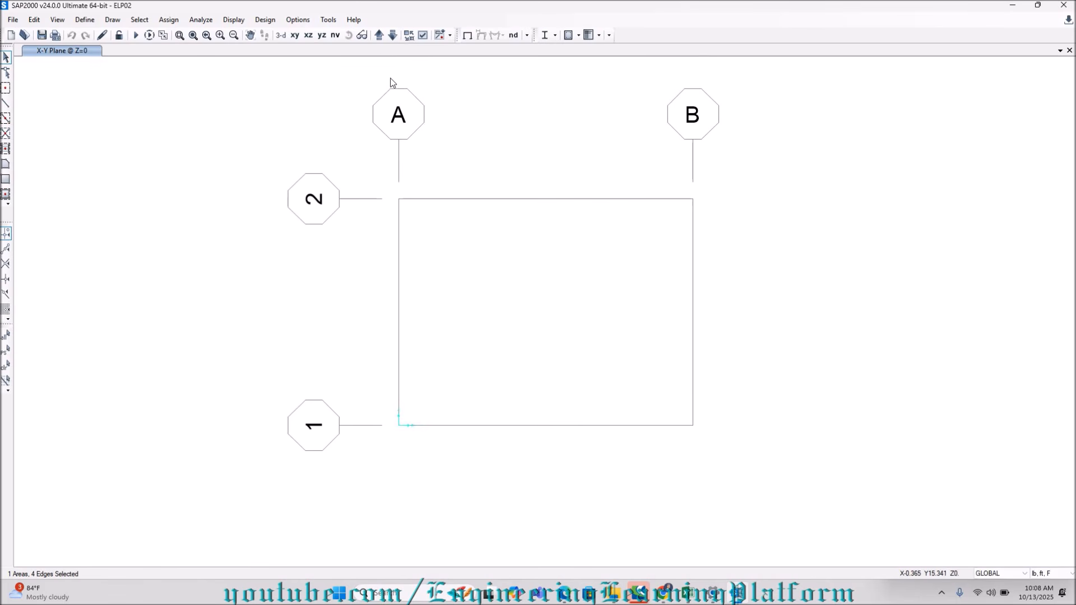
Open the named view GRID B, select all wall areas and joints shown there, and return to the 3-D view.
{"action": "left_click", "coordinate": [334, 35]}
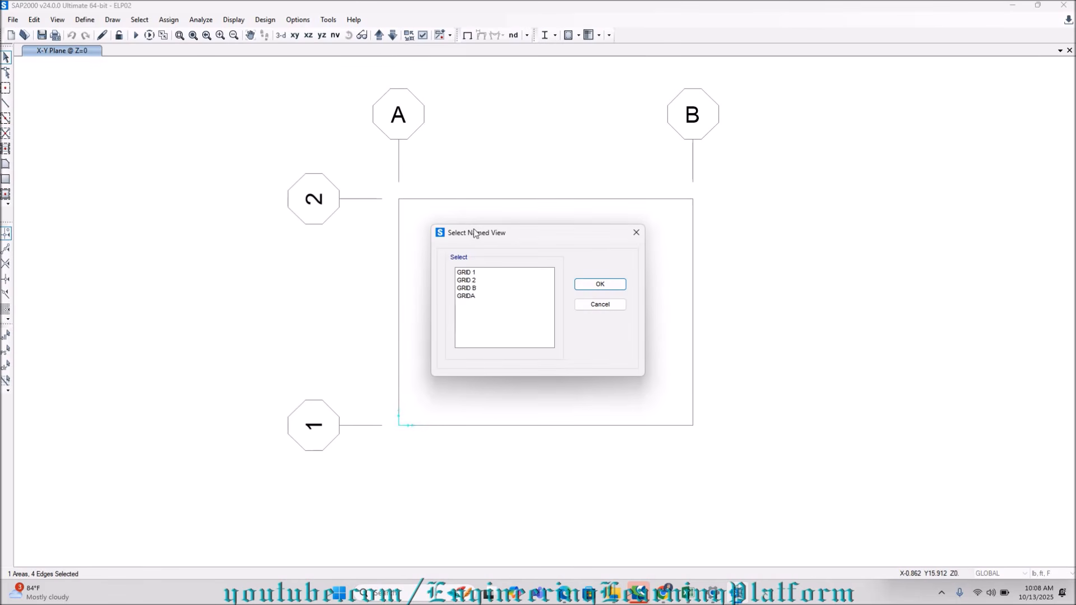
{"action": "left_click", "coordinate": [464, 289]}
{"action": "left_click", "coordinate": [572, 282]}
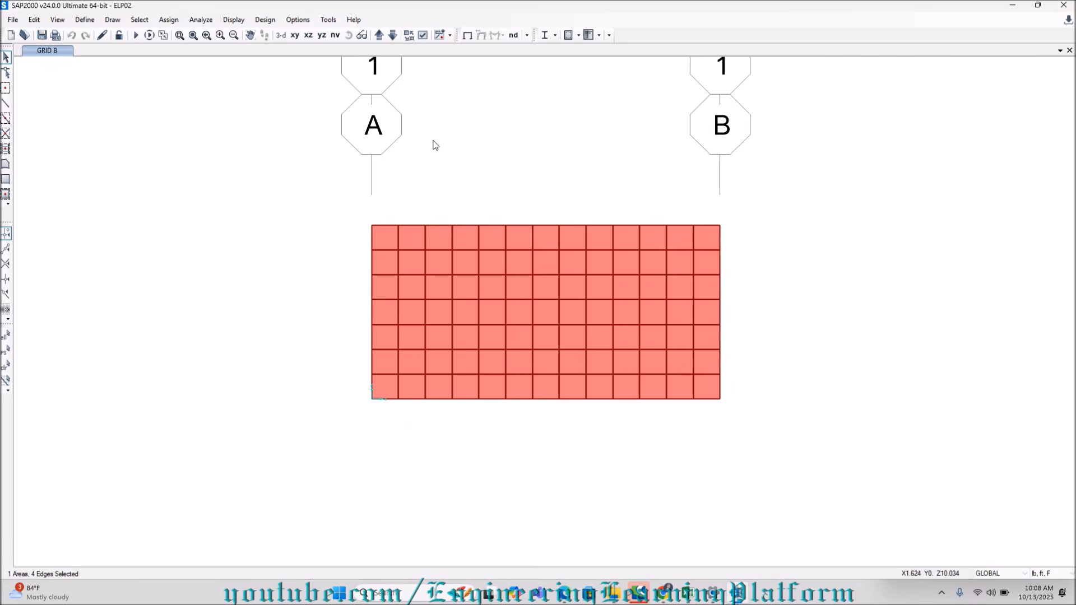
{"action": "middle_click_drag", "start_coordinate": [548, 168], "coordinate": [548, 213]}
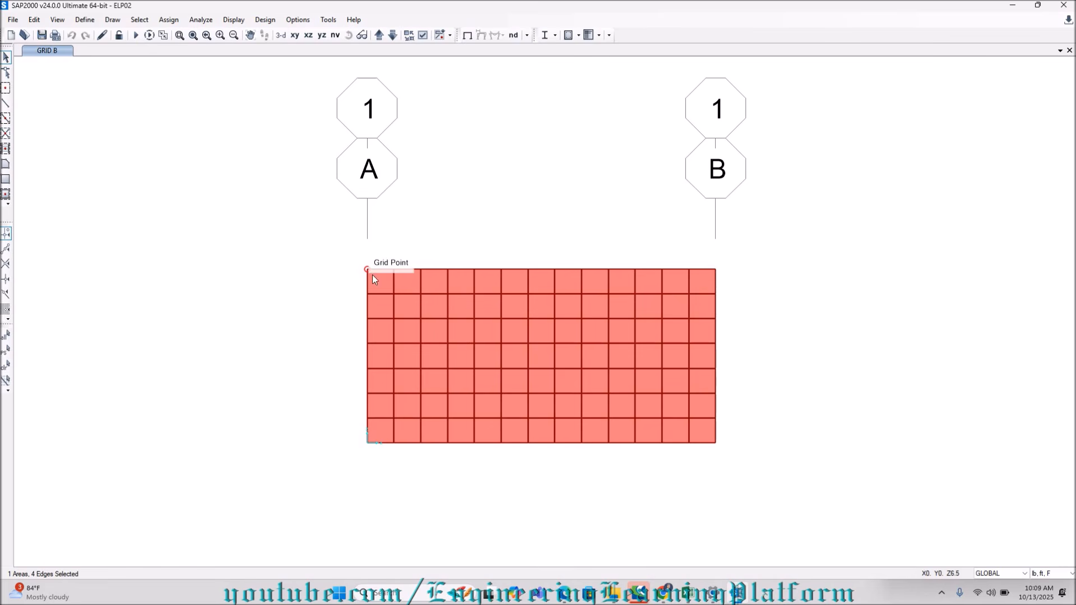
{"action": "left_click_drag", "start_coordinate": [361, 262], "coordinate": [730, 459]}
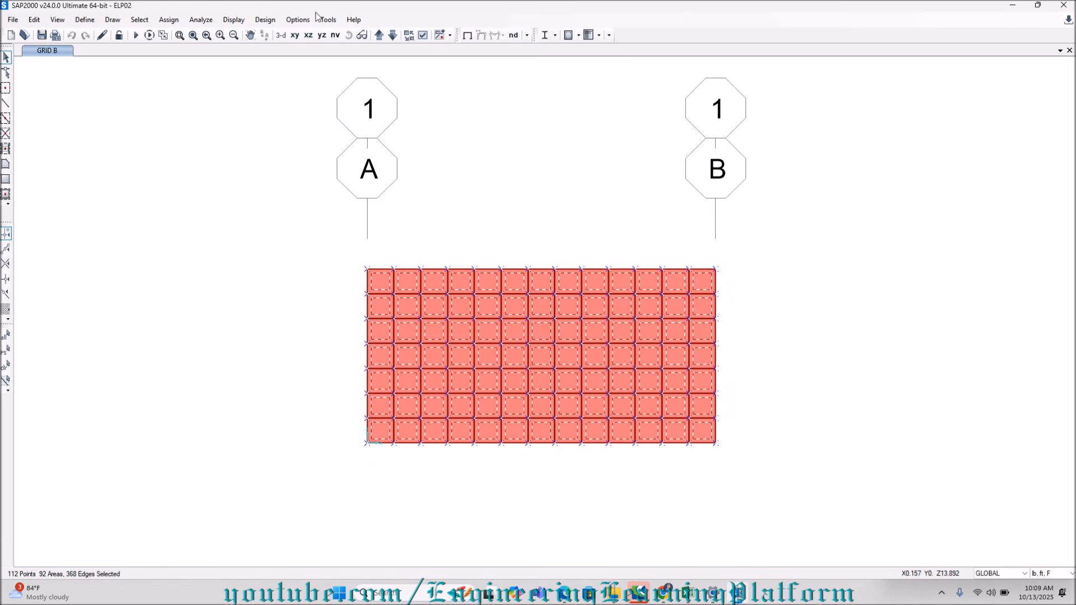
{"action": "left_click", "coordinate": [281, 35]}
{"action": "right_click", "coordinate": [264, 147]}
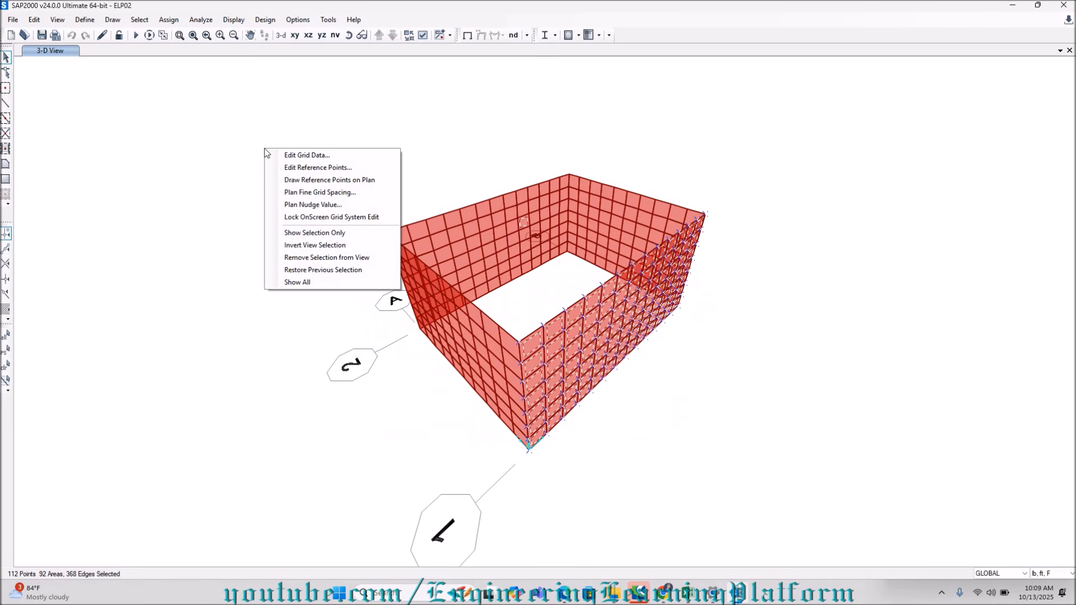
{"action": "left_click", "coordinate": [284, 102]}
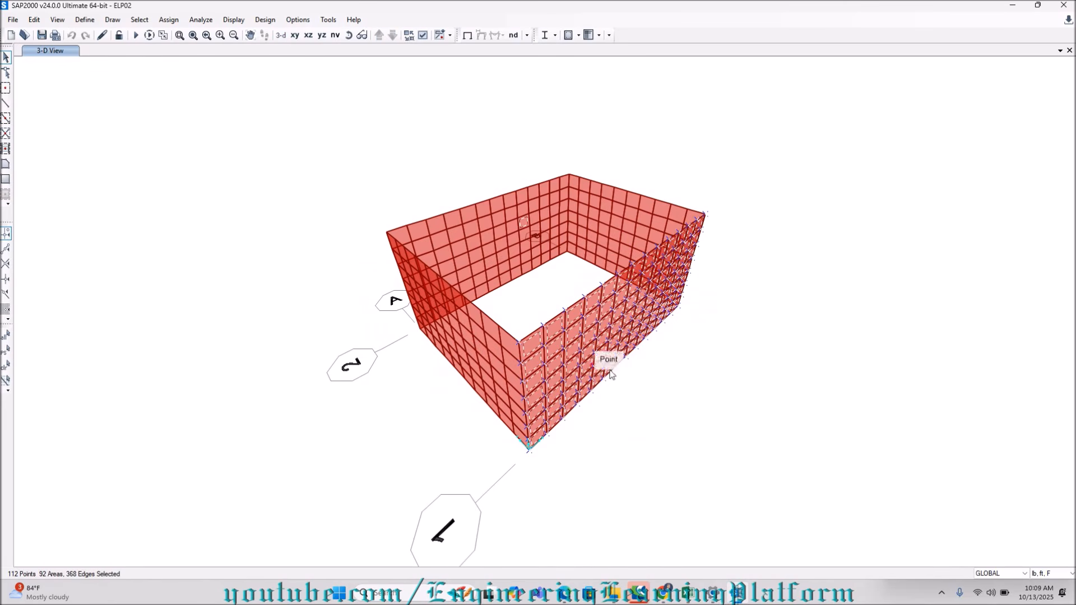
{"action": "right_click", "coordinate": [318, 109]}
{"action": "left_click", "coordinate": [322, 90]}
Try reversing the local 3 axis of the selected wall areas with assigns kept in the same global orientation, and undo it.
{"action": "left_click", "coordinate": [168, 19]}
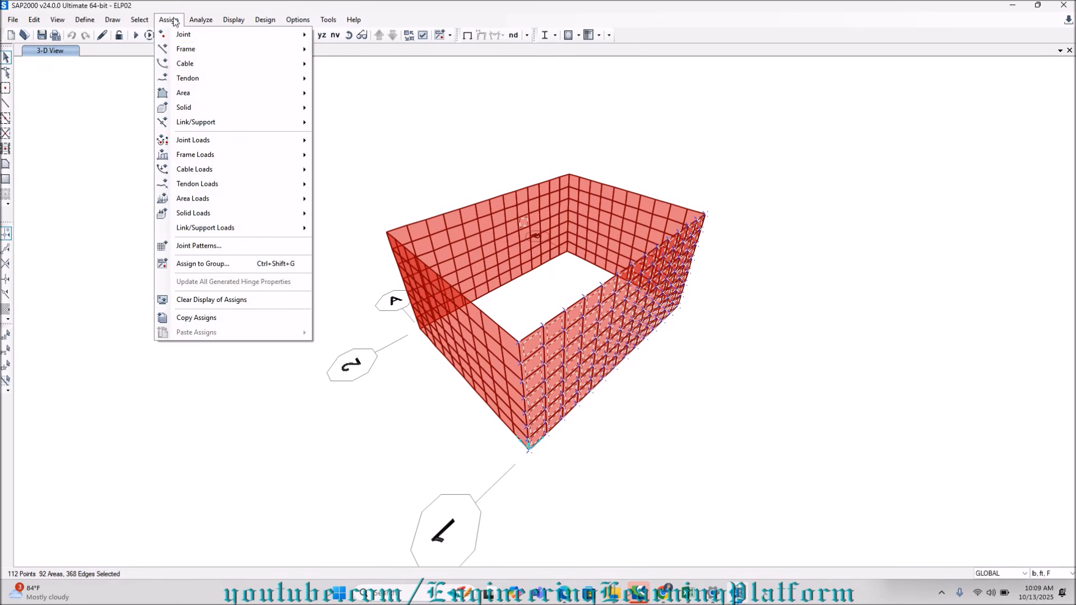
{"action": "mouse_move", "coordinate": [251, 95]}
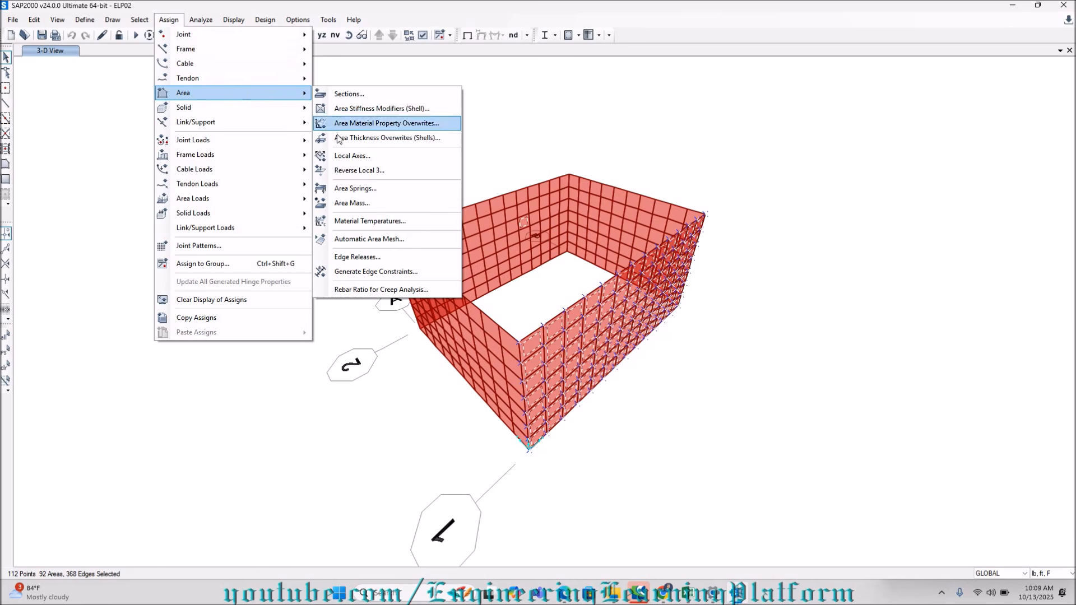
{"action": "left_click", "coordinate": [353, 170]}
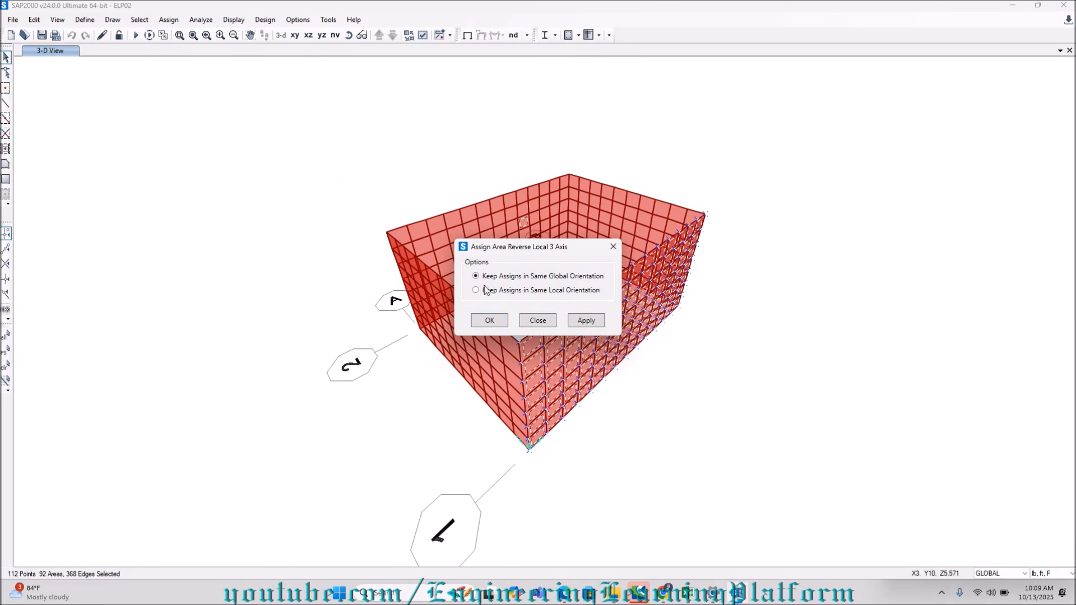
{"action": "left_click", "coordinate": [486, 321]}
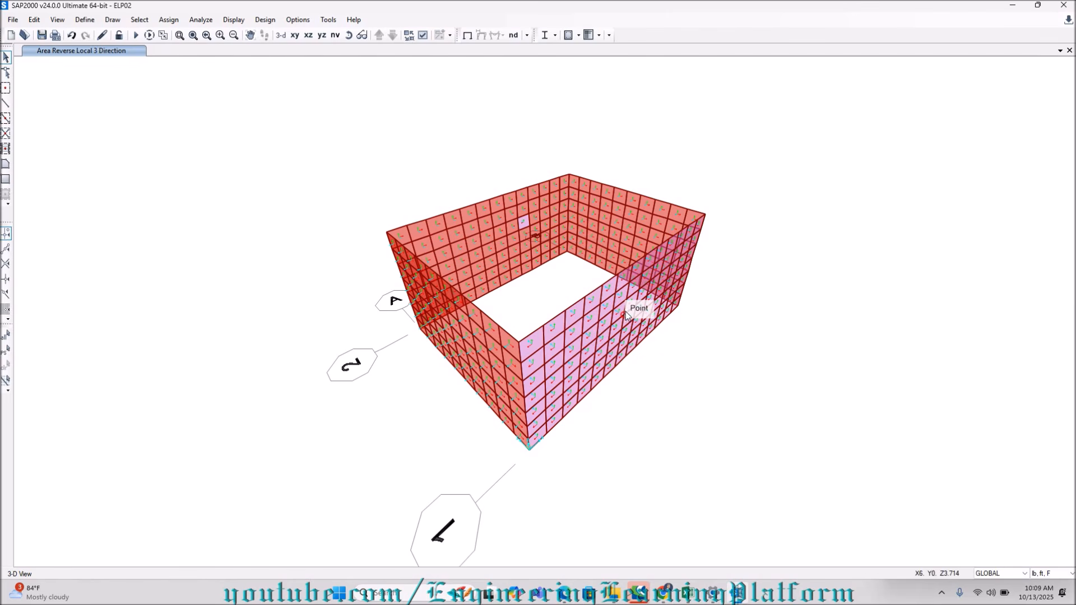
{"action": "scroll", "coordinate": [527, 232], "scroll_direction": "up", "scroll_amount": 3}
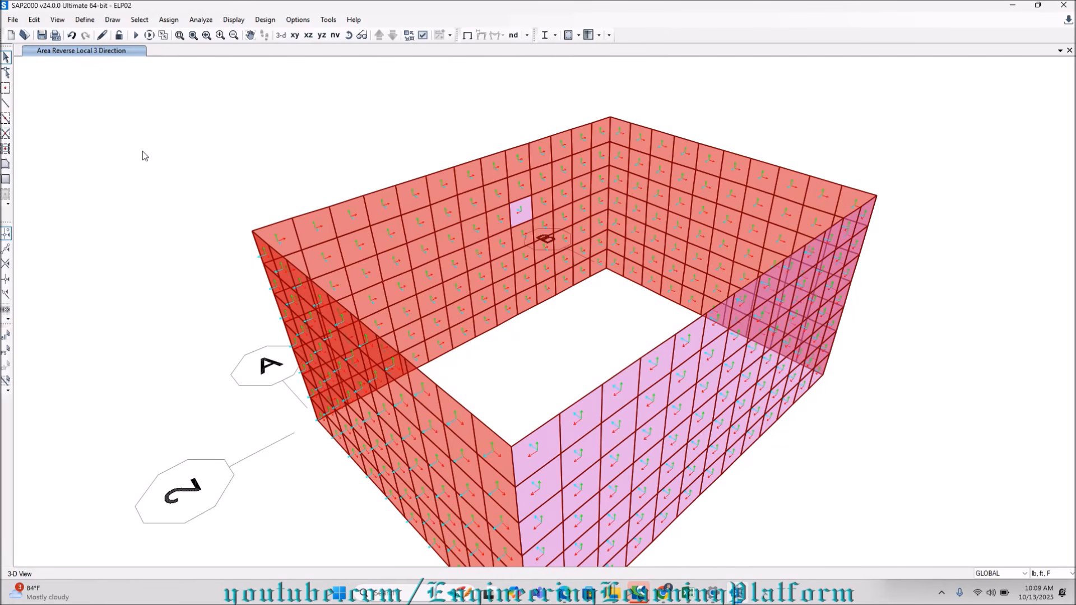
{"action": "key", "text": "ctrl+z"}
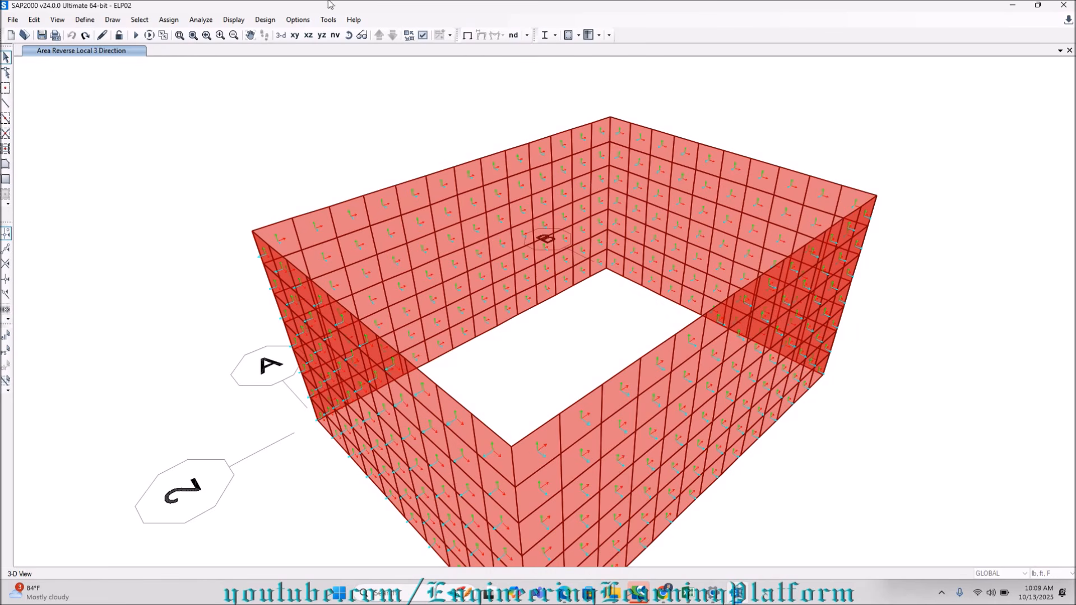
Restore the previous selection without the stray area on the far wall and reverse its local 3 axis, keeping assigns in the same global orientation.
{"action": "left_click", "coordinate": [6, 350]}
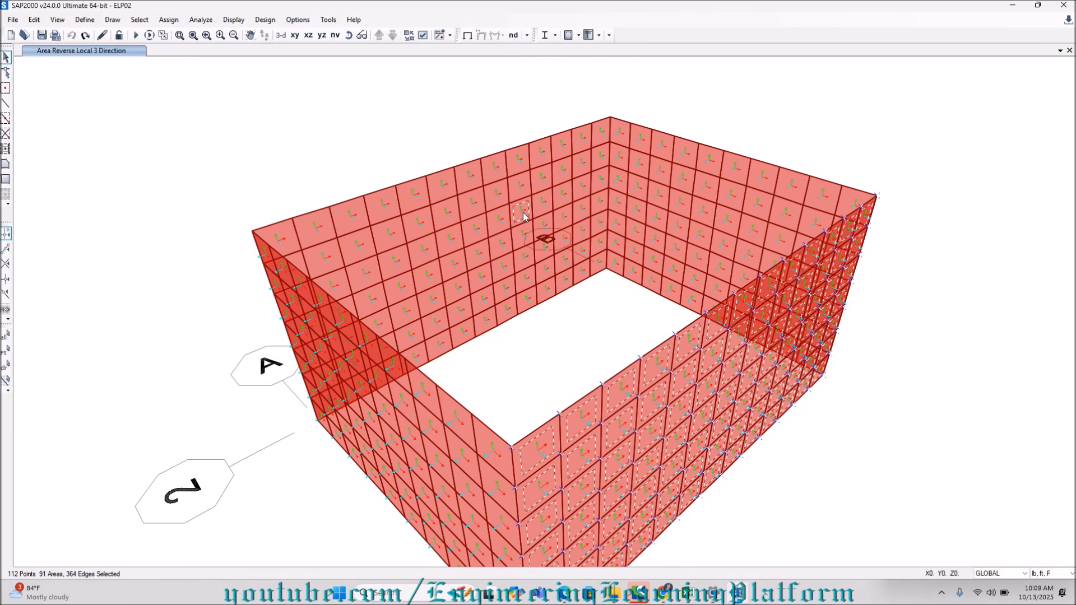
{"action": "left_click", "coordinate": [168, 19]}
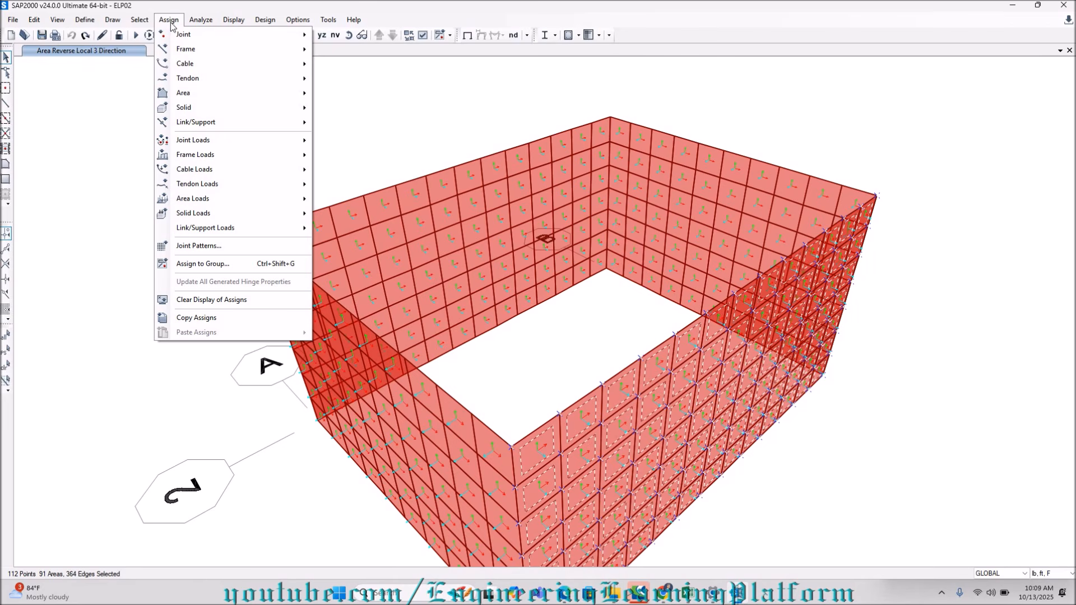
{"action": "mouse_move", "coordinate": [193, 93]}
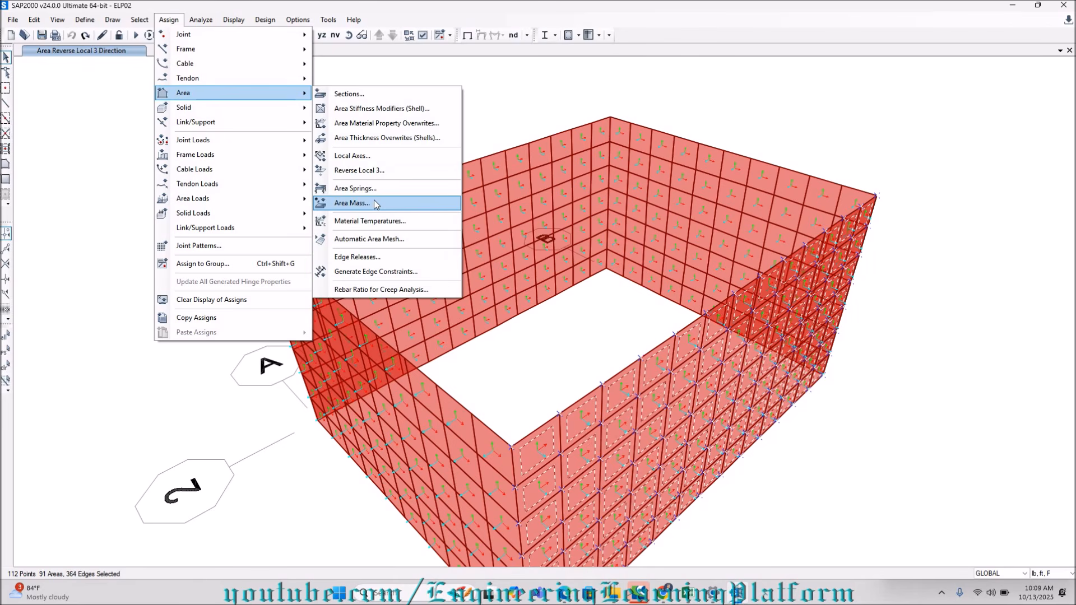
{"action": "left_click", "coordinate": [359, 170]}
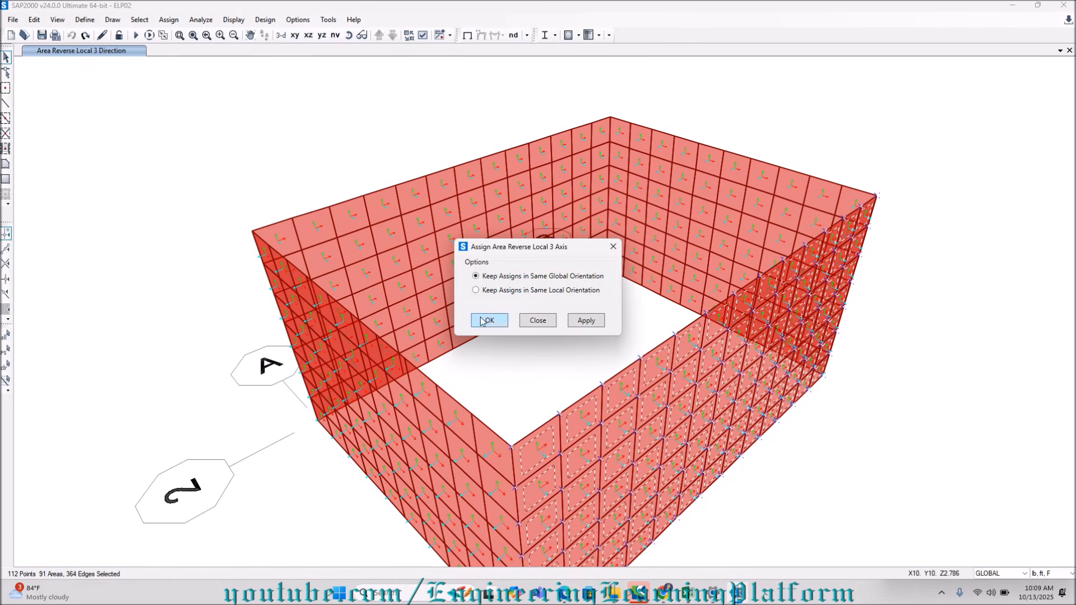
{"action": "left_click", "coordinate": [486, 321]}
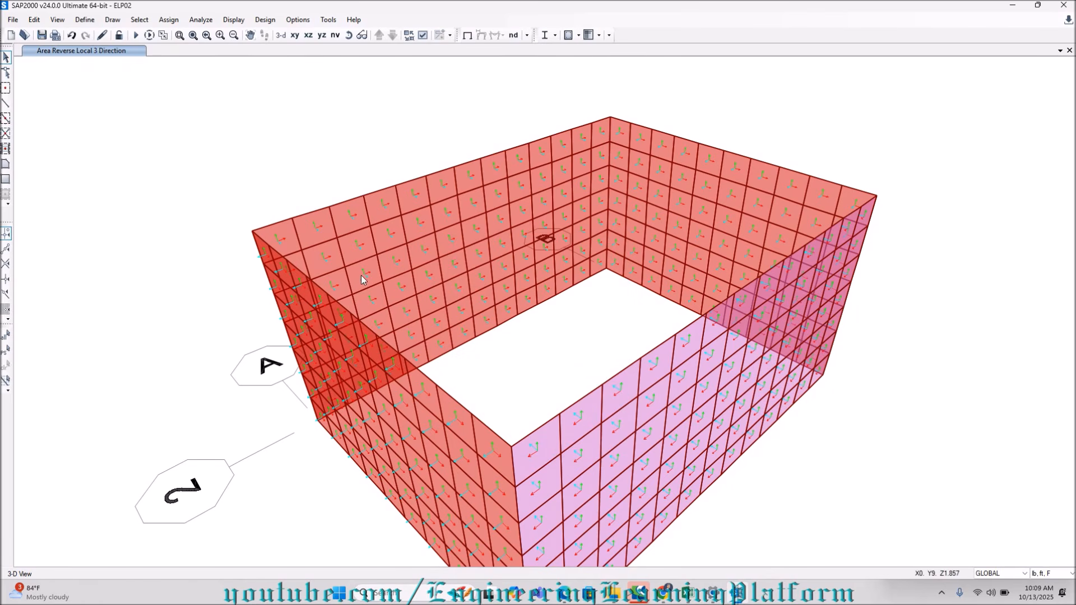
Open the named view GRIDA, select all wall areas shown there, and return to the 3-D view.
{"action": "left_click", "coordinate": [336, 35]}
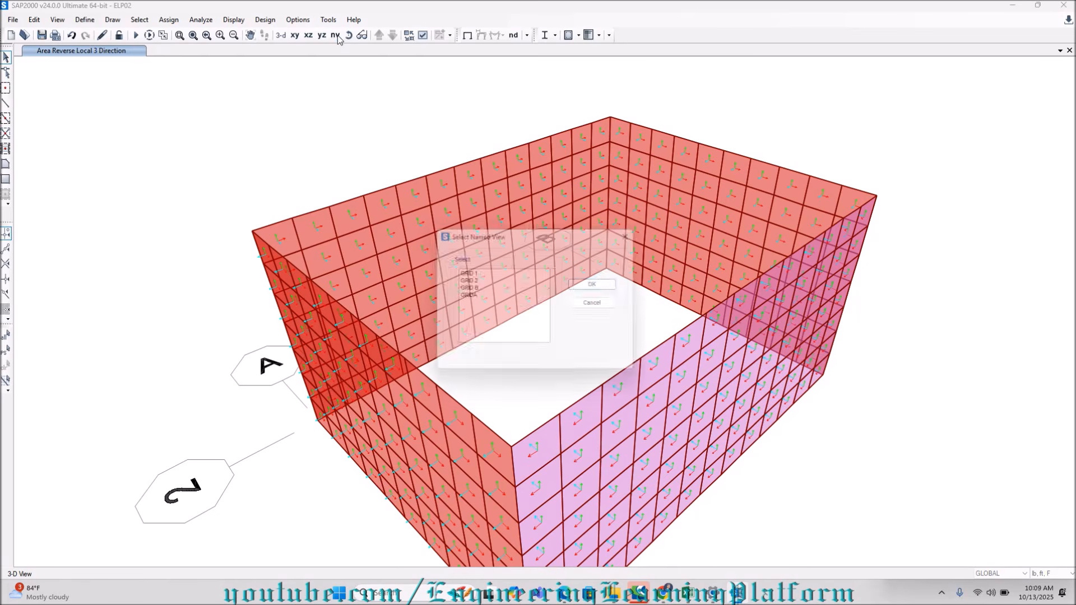
{"action": "left_click", "coordinate": [465, 296]}
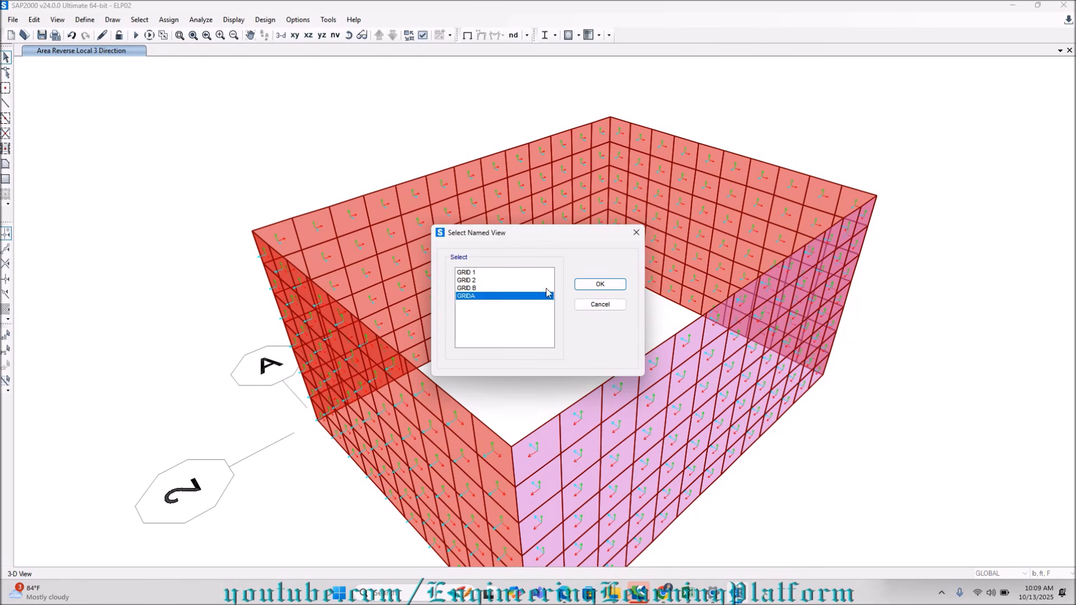
{"action": "left_click", "coordinate": [600, 284]}
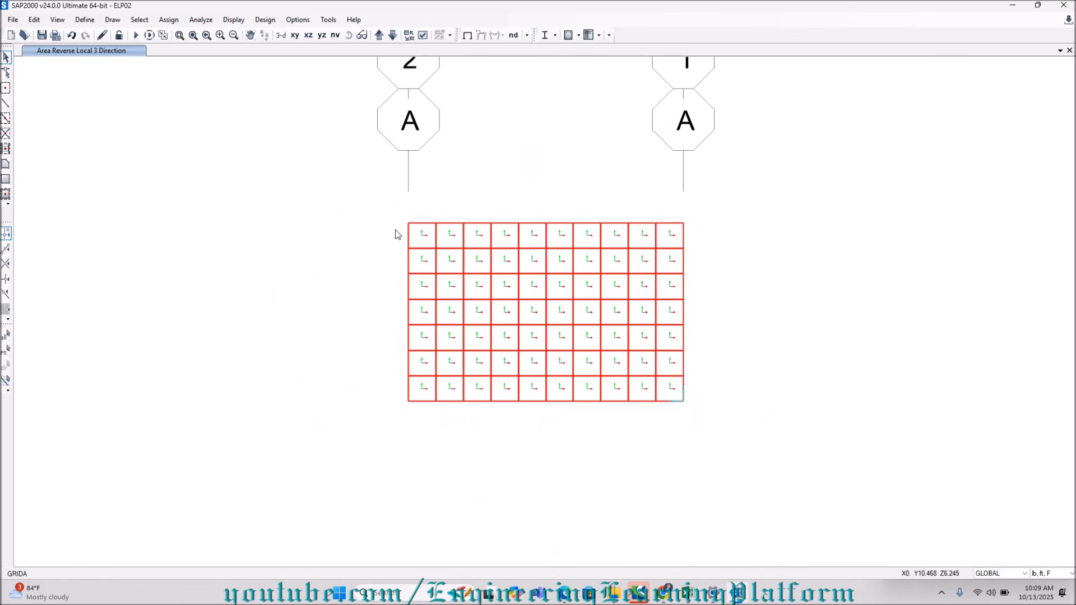
{"action": "left_click_drag", "start_coordinate": [390, 212], "coordinate": [687, 411]}
{"action": "left_click", "coordinate": [281, 35]}
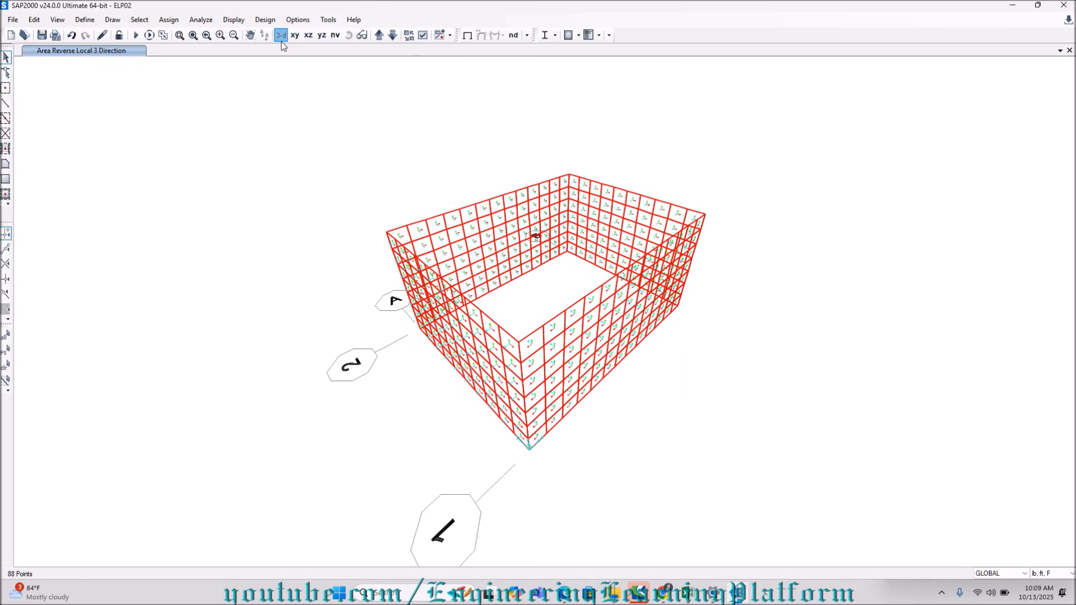
Reverse the local 3 axis of the selected grid A wall areas, keeping assigns in the same global orientation.
{"action": "left_click", "coordinate": [168, 19]}
{"action": "mouse_move", "coordinate": [222, 101]}
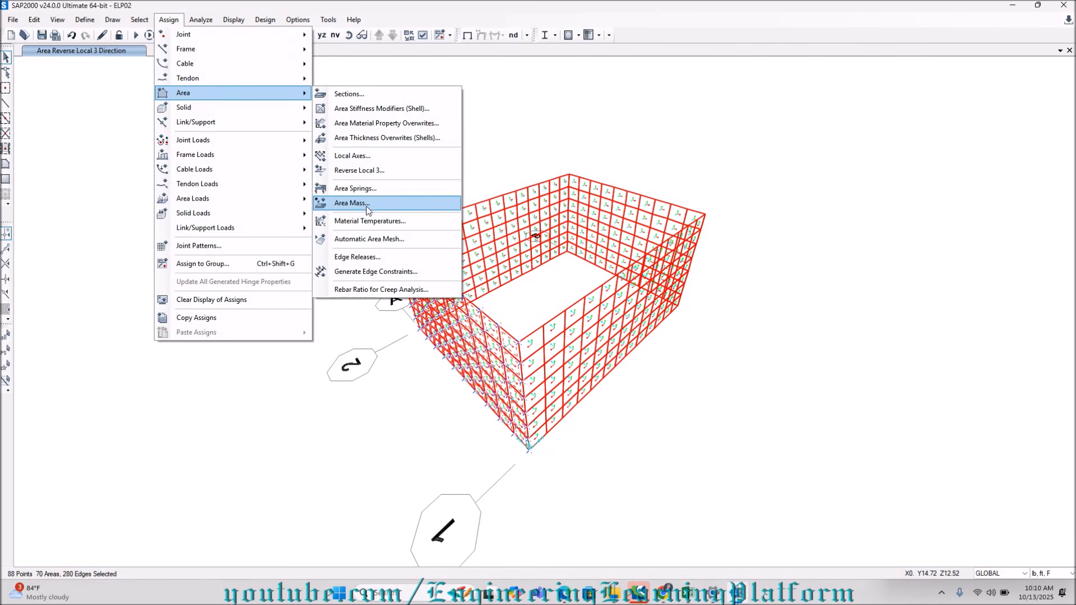
{"action": "left_click", "coordinate": [369, 170]}
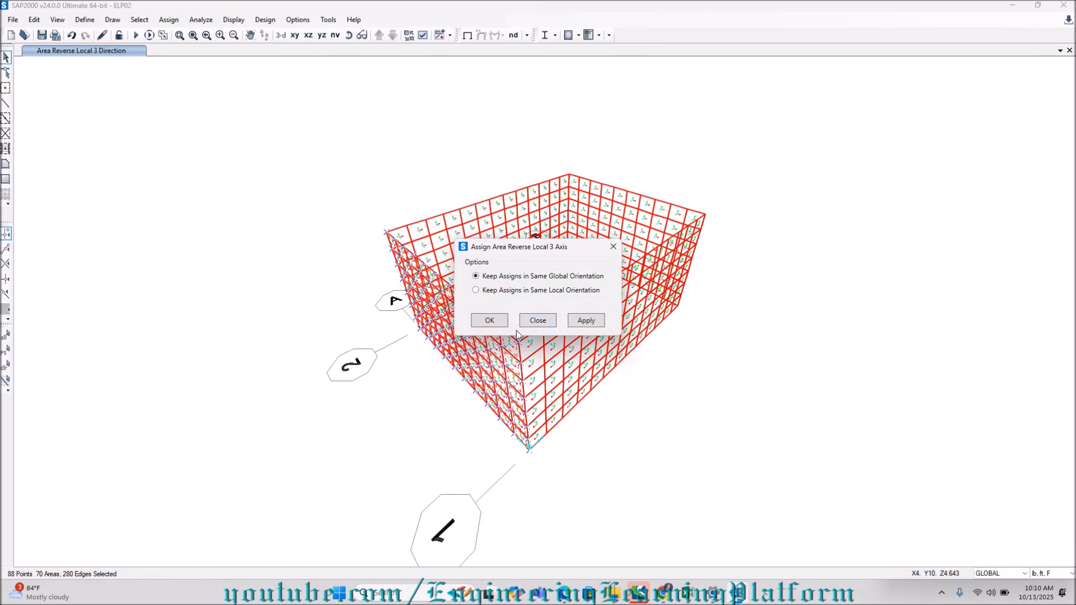
{"action": "left_click", "coordinate": [496, 321]}
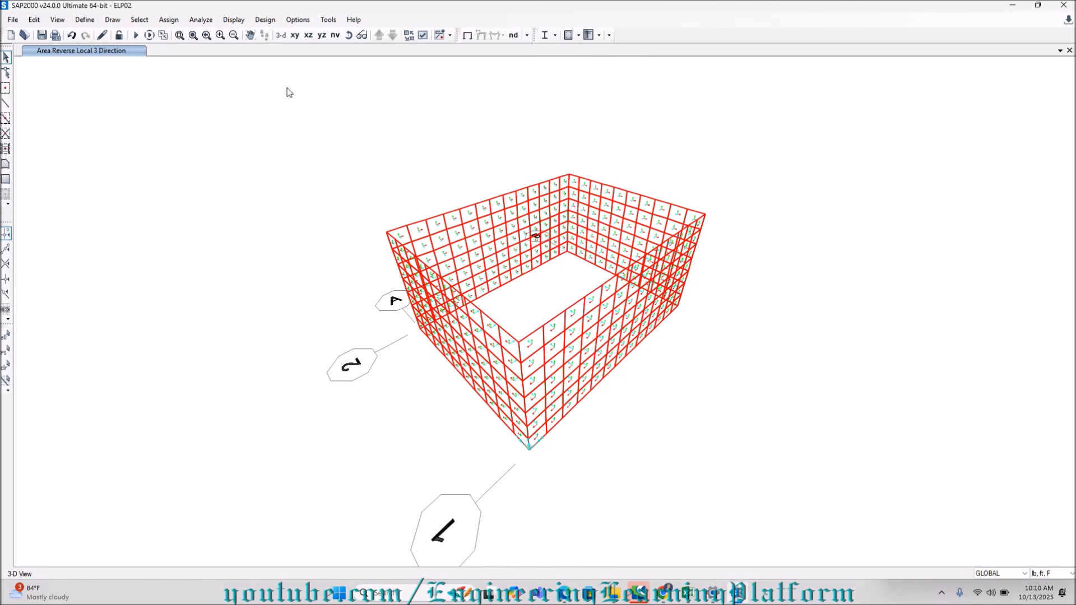
Turn on filled objects in the 3-D view's display options and inspect the orientation of the wall local axes.
{"action": "left_click", "coordinate": [419, 37]}
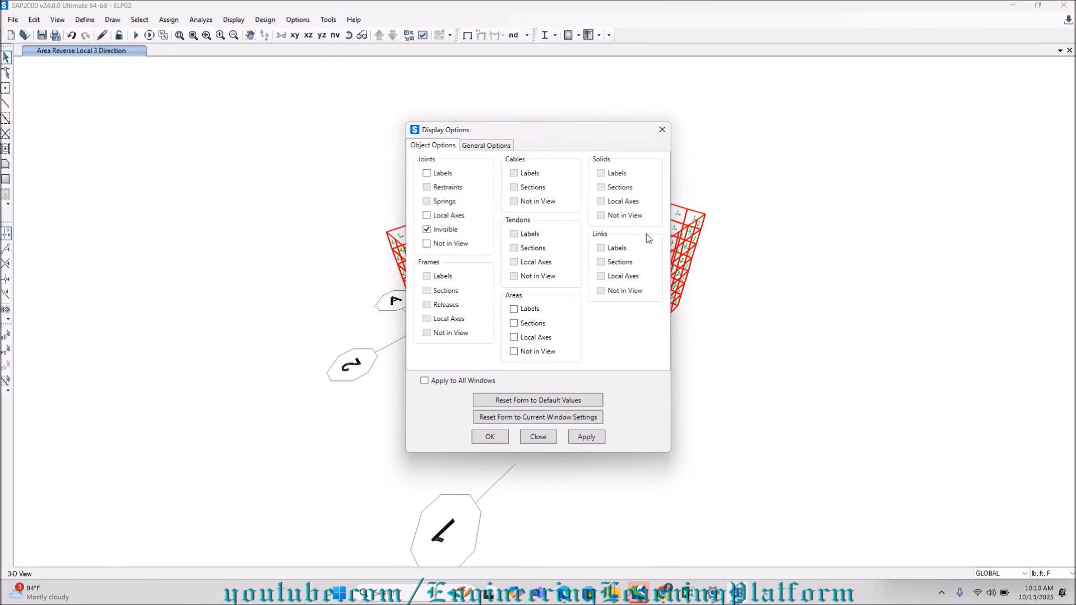
{"action": "left_click", "coordinate": [487, 146]}
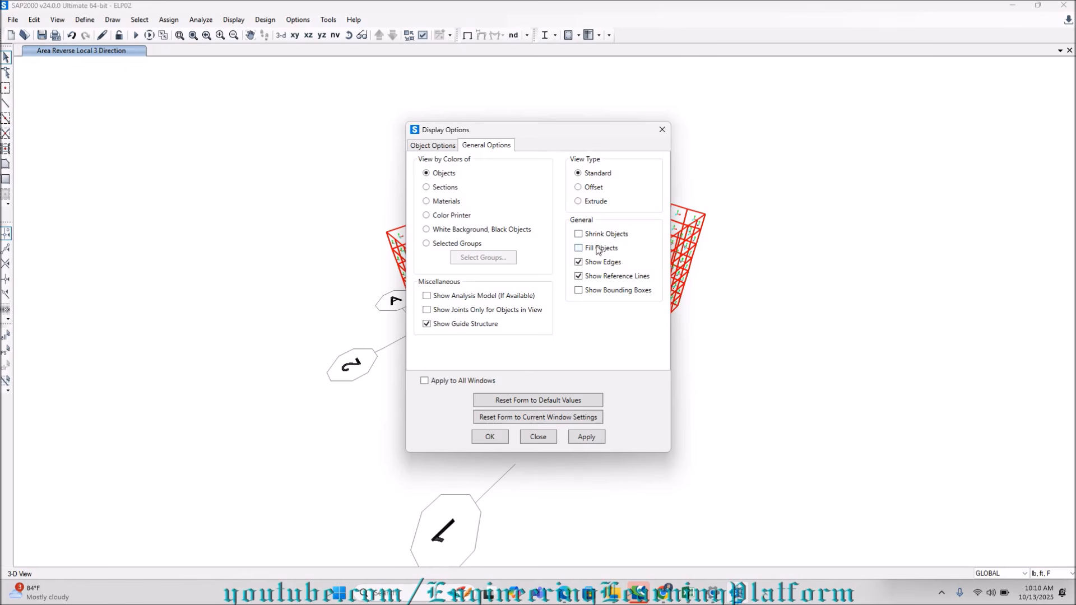
{"action": "left_click", "coordinate": [583, 440]}
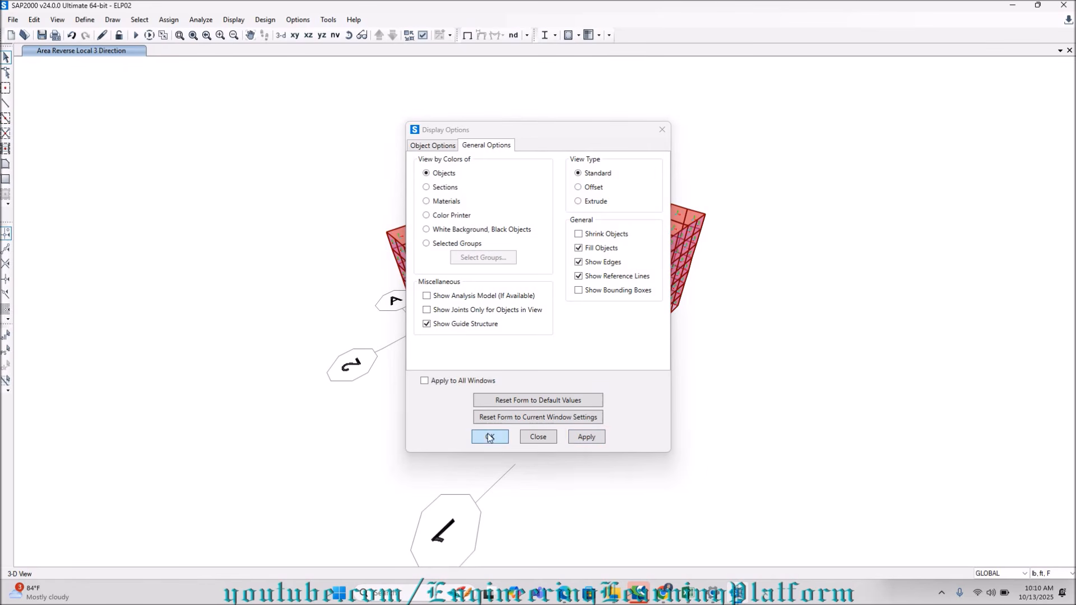
{"action": "left_click", "coordinate": [501, 437]}
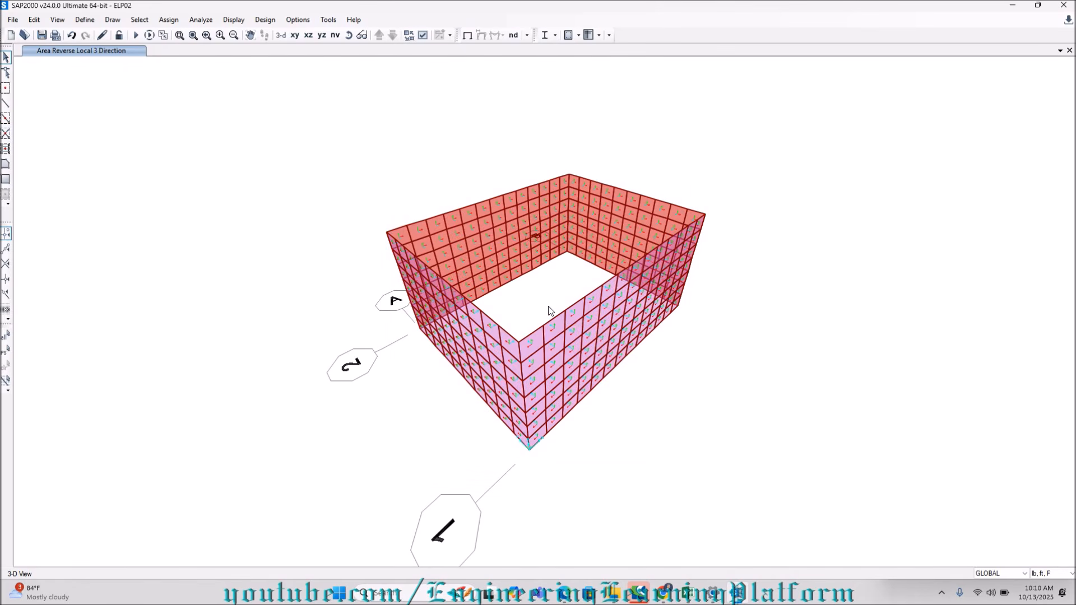
{"action": "scroll", "coordinate": [550, 311], "scroll_direction": "up", "scroll_amount": 3}
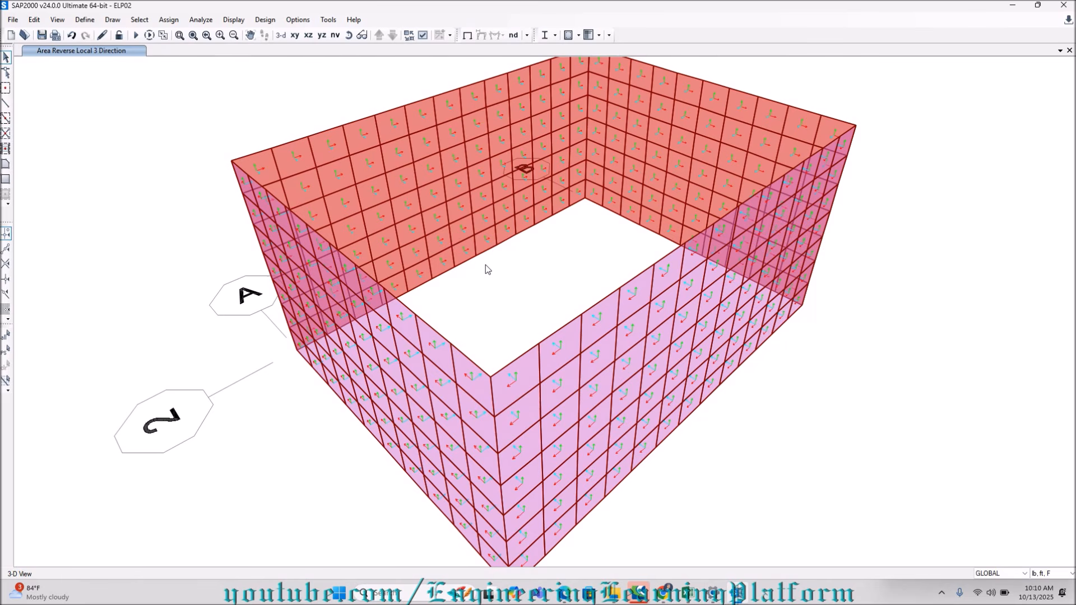
Select all areas that use the Wall 8 area section.
{"action": "left_click", "coordinate": [139, 20]}
{"action": "mouse_move", "coordinate": [197, 38]}
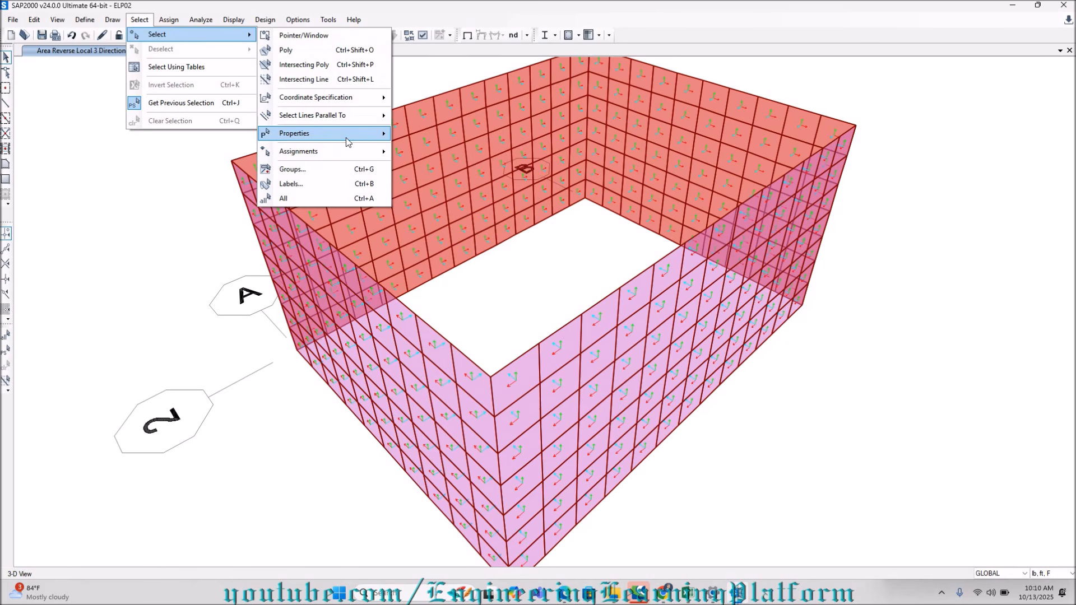
{"action": "mouse_move", "coordinate": [349, 140]}
{"action": "left_click", "coordinate": [435, 193]}
{"action": "left_click", "coordinate": [484, 257]}
{"action": "left_click", "coordinate": [489, 408]}
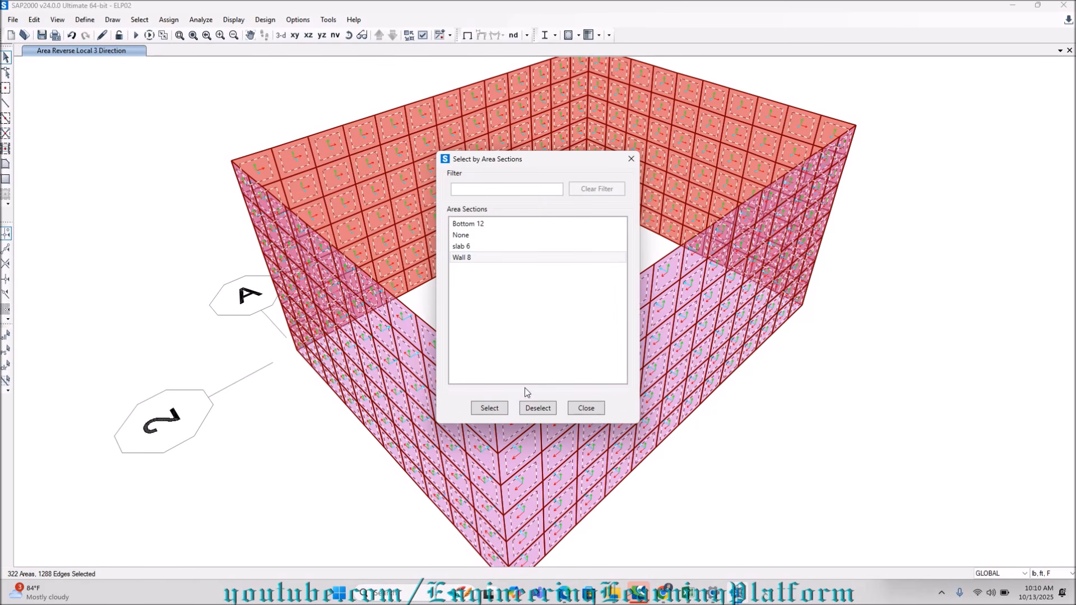
{"action": "left_click", "coordinate": [583, 408]}
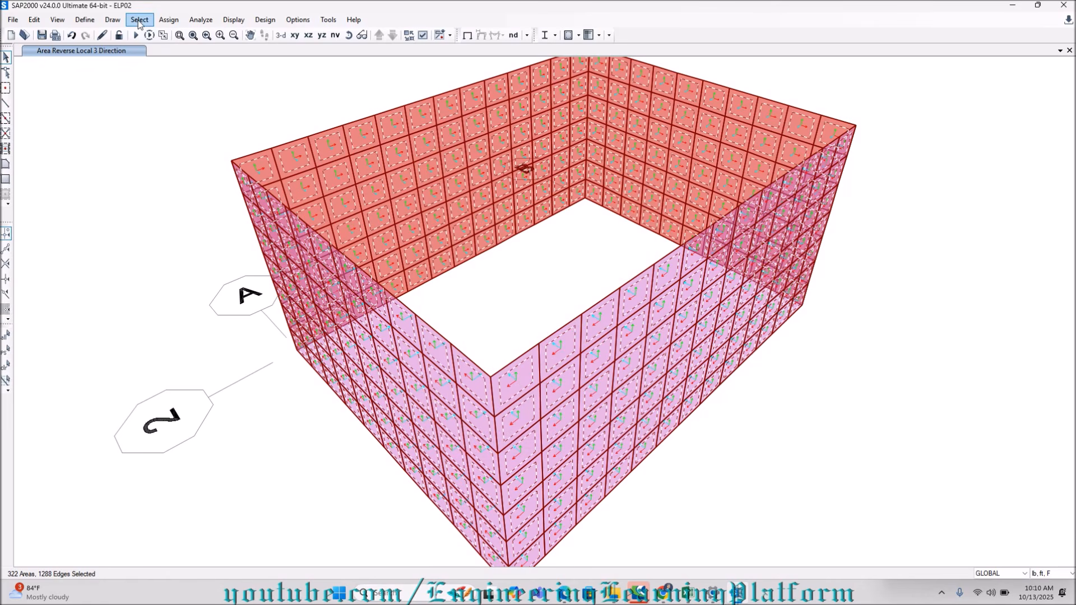
Assign the SOIL LATERAL joint pattern with constant C of -1 and constant D of 6.5, replacing existing values.
{"action": "left_click", "coordinate": [168, 19]}
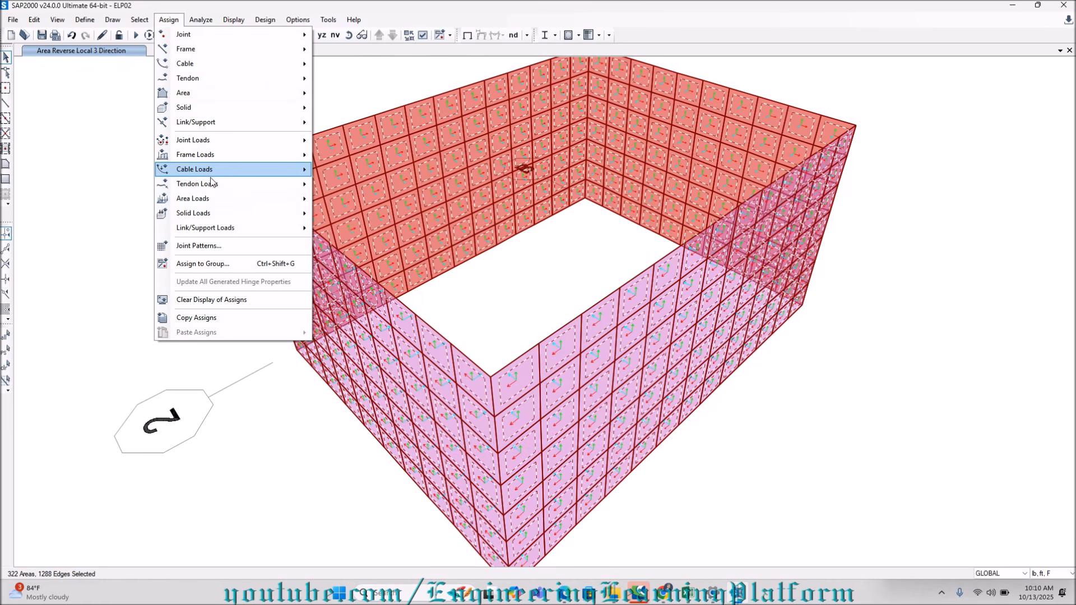
{"action": "left_click", "coordinate": [212, 246]}
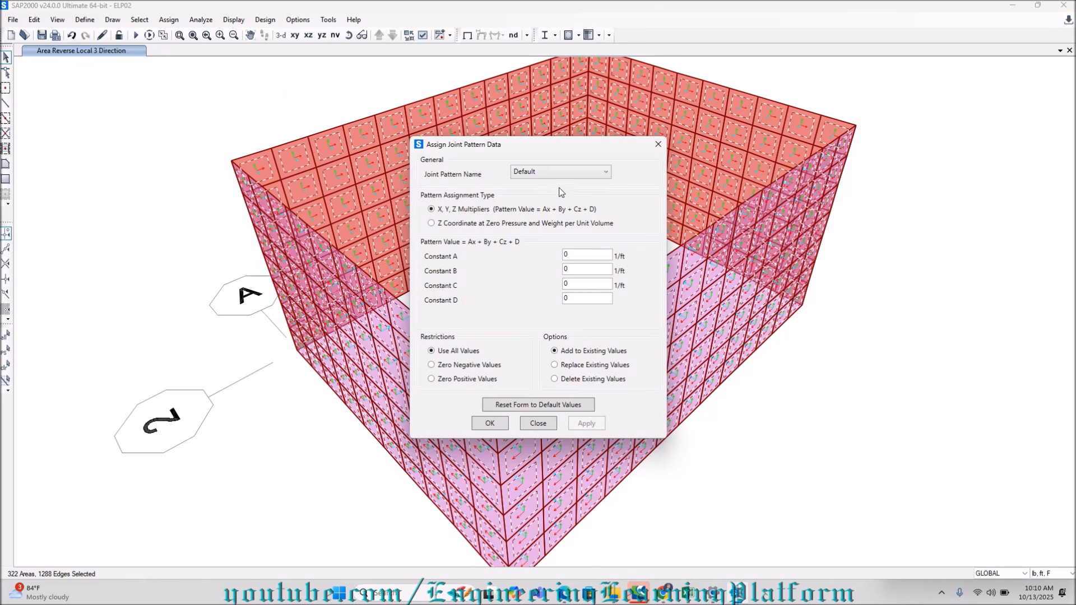
{"action": "left_click", "coordinate": [555, 173]}
{"action": "left_click", "coordinate": [552, 197]}
{"action": "left_click", "coordinate": [583, 285]}
{"action": "left_click", "coordinate": [588, 300]}
{"action": "type", "text": "6.5"}
{"action": "key", "text": "shift+Tab"}
{"action": "type", "text": "-1"}
{"action": "left_click_drag", "start_coordinate": [564, 153], "coordinate": [220, 144]}
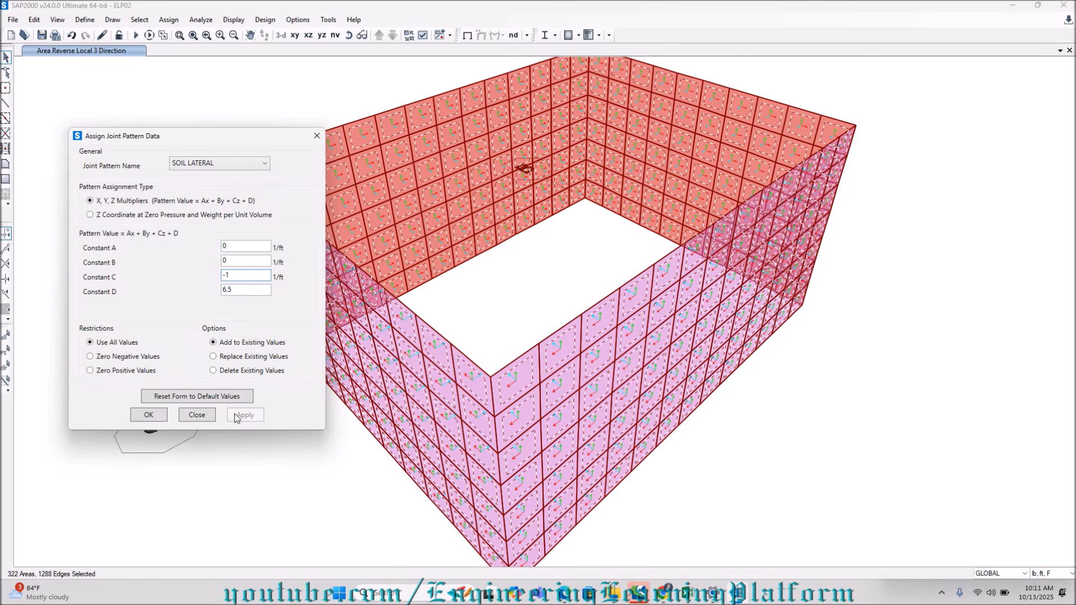
{"action": "left_click", "coordinate": [381, 277]}
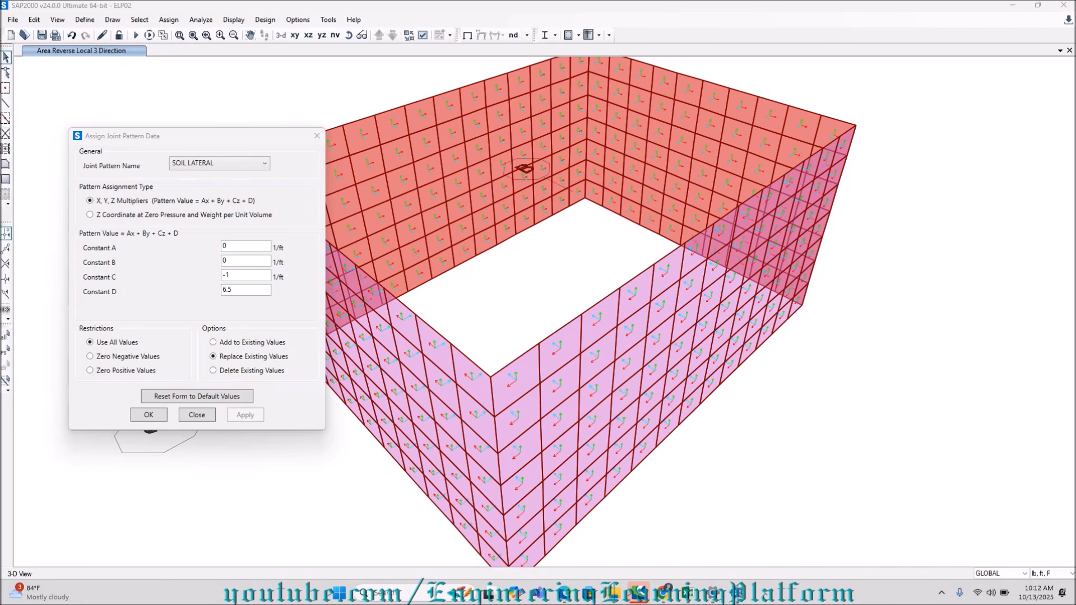
{"action": "left_click", "coordinate": [944, 593]}
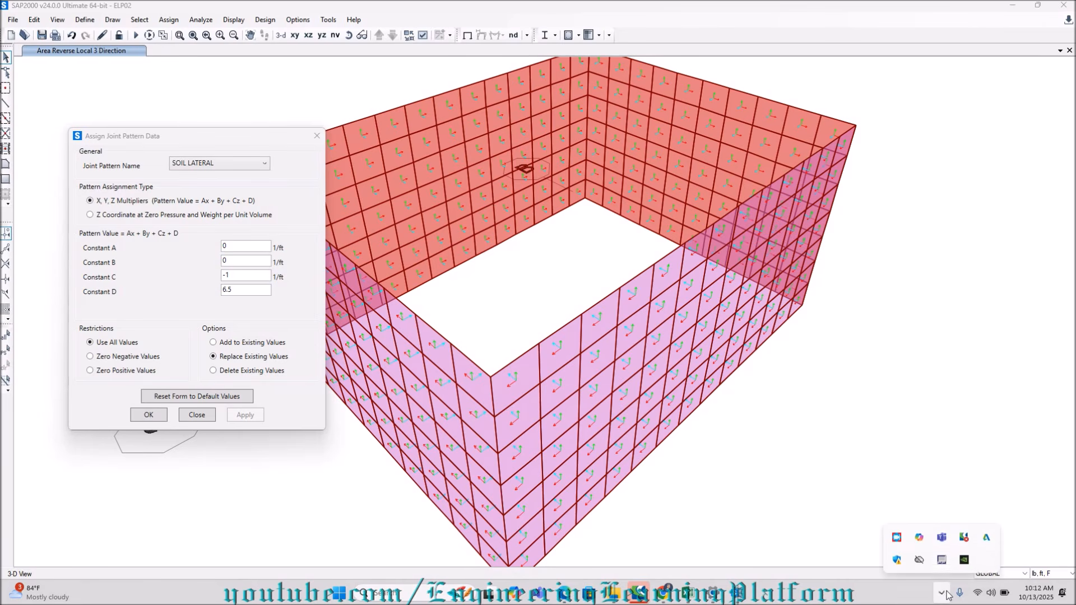
{"action": "left_click", "coordinate": [945, 594]}
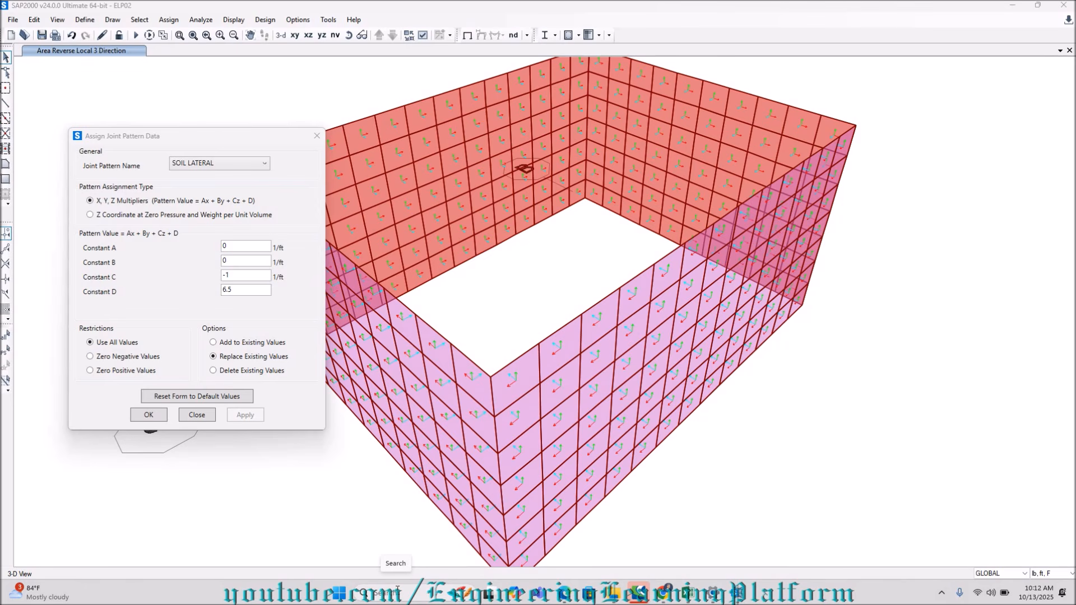
Move the joint pattern dialog clear of the model and open the named view GRID 1.
{"action": "left_click_drag", "start_coordinate": [233, 134], "coordinate": [162, 184]}
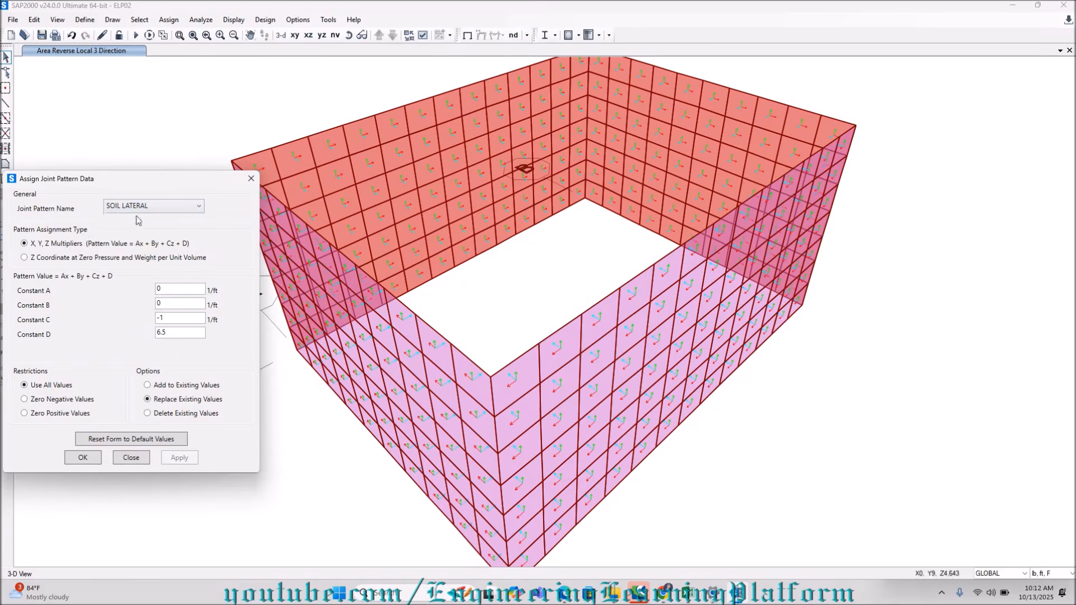
{"action": "left_click", "coordinate": [340, 38]}
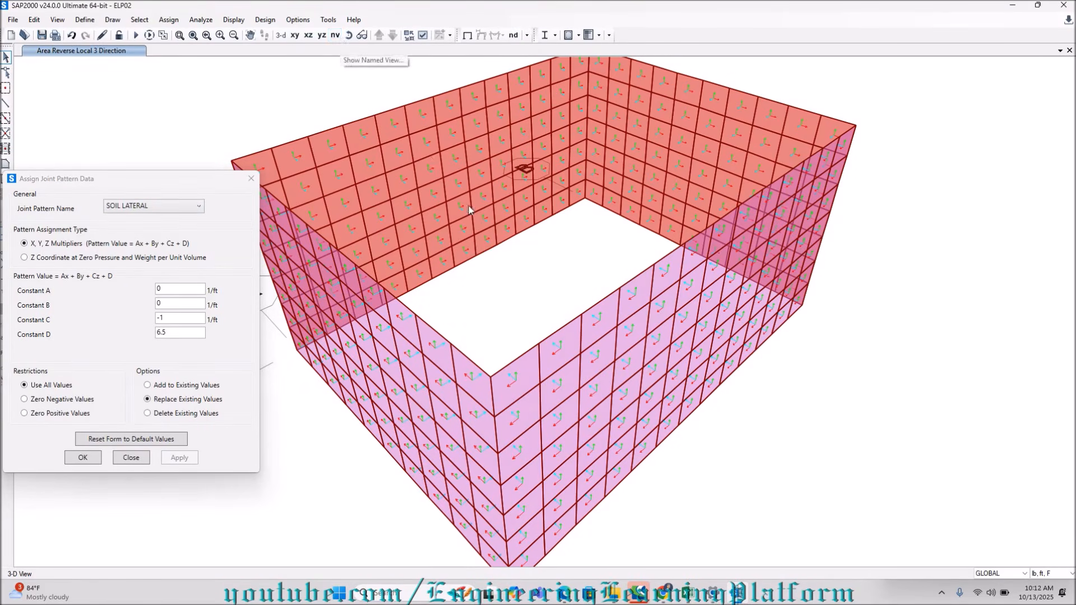
{"action": "left_click", "coordinate": [347, 36]}
{"action": "left_click", "coordinate": [598, 284]}
{"action": "middle_click_drag", "start_coordinate": [620, 199], "coordinate": [621, 250]}
{"action": "middle_click_drag", "start_coordinate": [500, 220], "coordinate": [499, 176]}
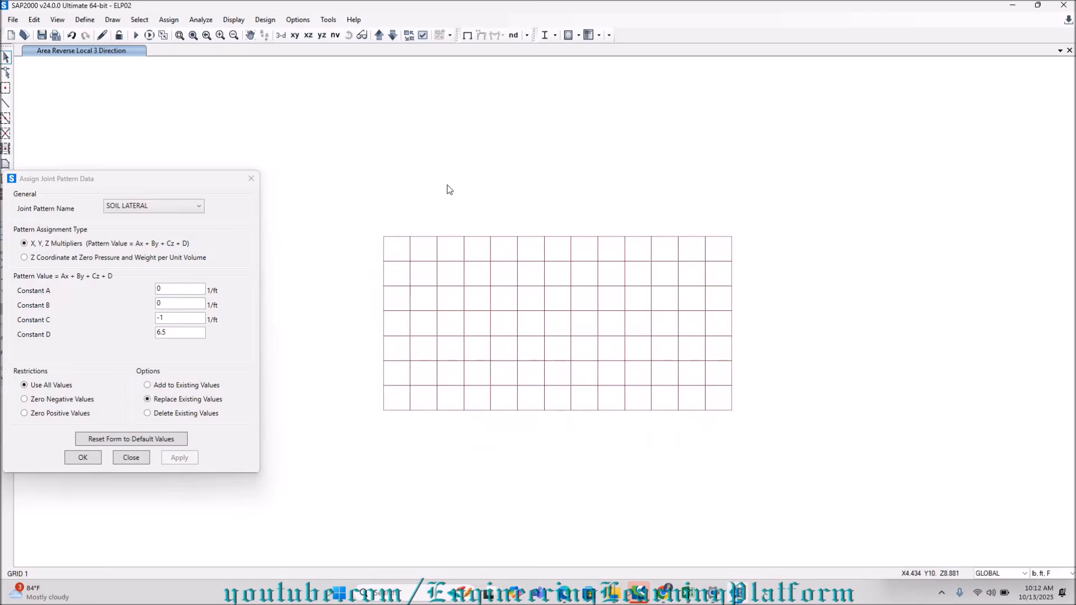
Select the entire GRID 1 wall and assign it the SOIL LATERAL joint pattern with constant C of -1 and constant D of 6.5.
{"action": "left_click_drag", "start_coordinate": [376, 231], "coordinate": [742, 422]}
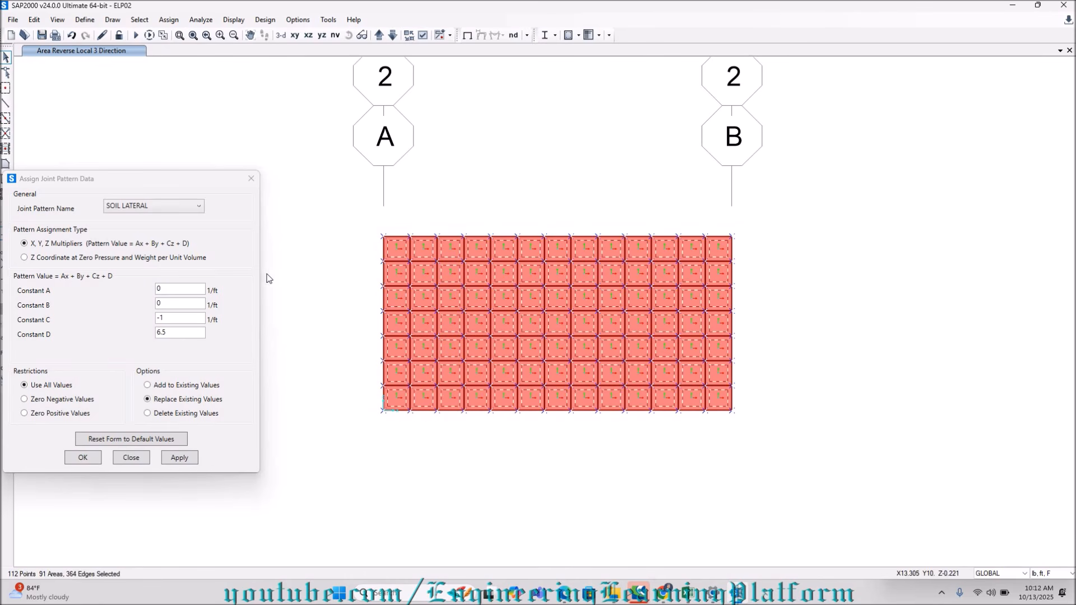
{"action": "left_click_drag", "start_coordinate": [168, 178], "coordinate": [222, 107]}
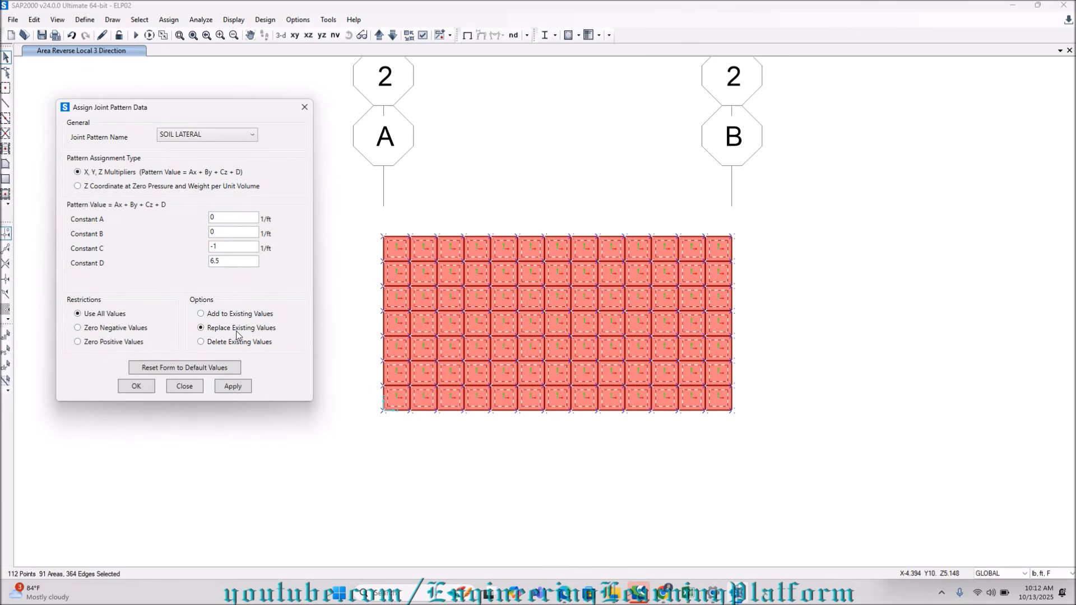
{"action": "left_click", "coordinate": [233, 386]}
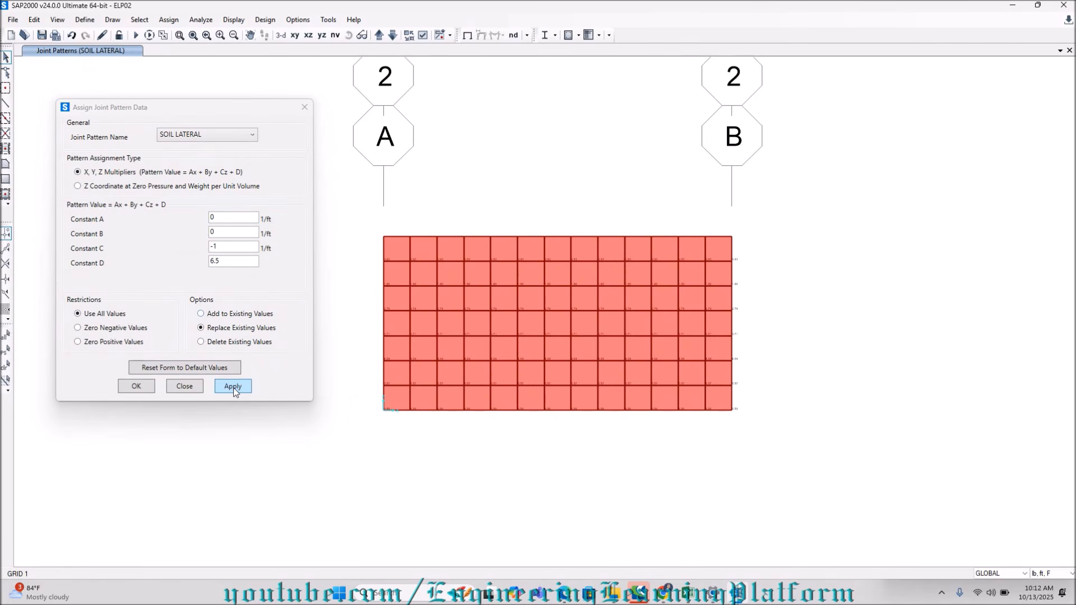
Reload the named view GRID 1 and return to the default 3-D view.
{"action": "left_click_drag", "start_coordinate": [367, 230], "coordinate": [329, 178]}
{"action": "left_click", "coordinate": [335, 36]}
{"action": "left_click", "coordinate": [488, 273]}
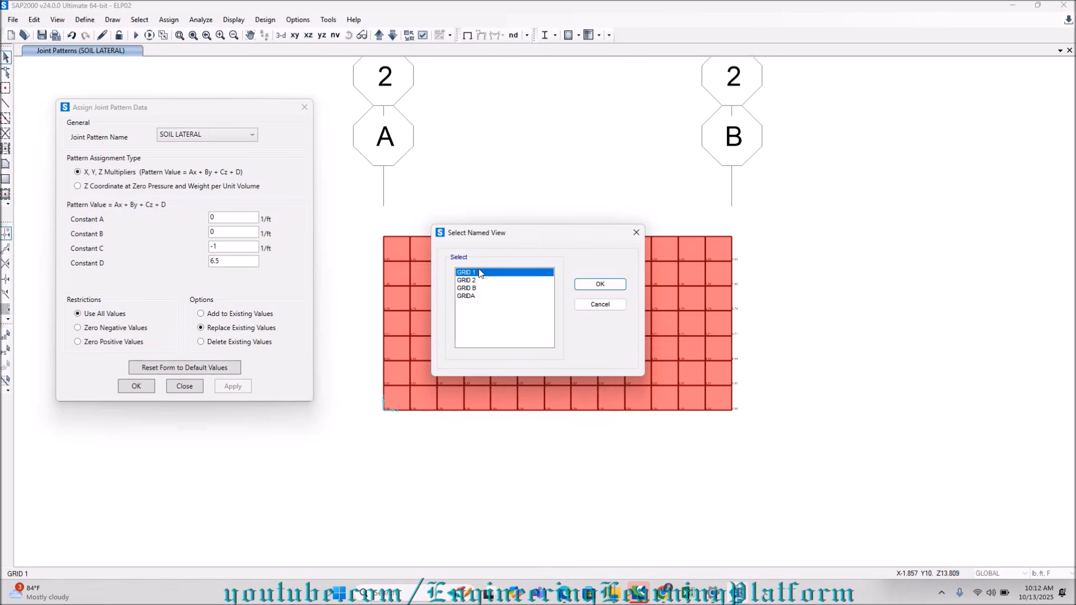
{"action": "left_click", "coordinate": [580, 283]}
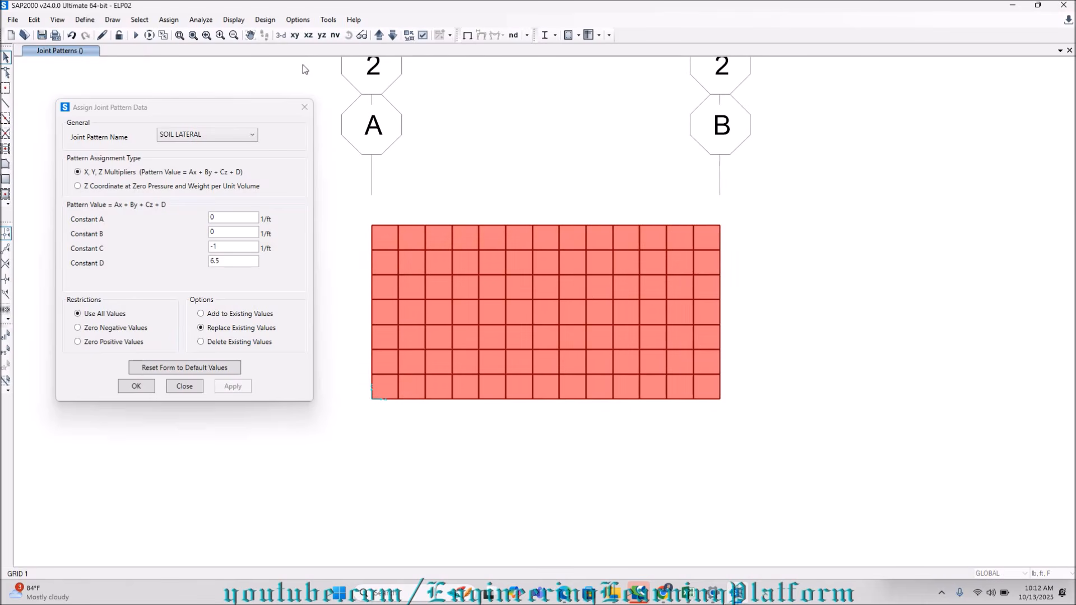
{"action": "left_click", "coordinate": [281, 36]}
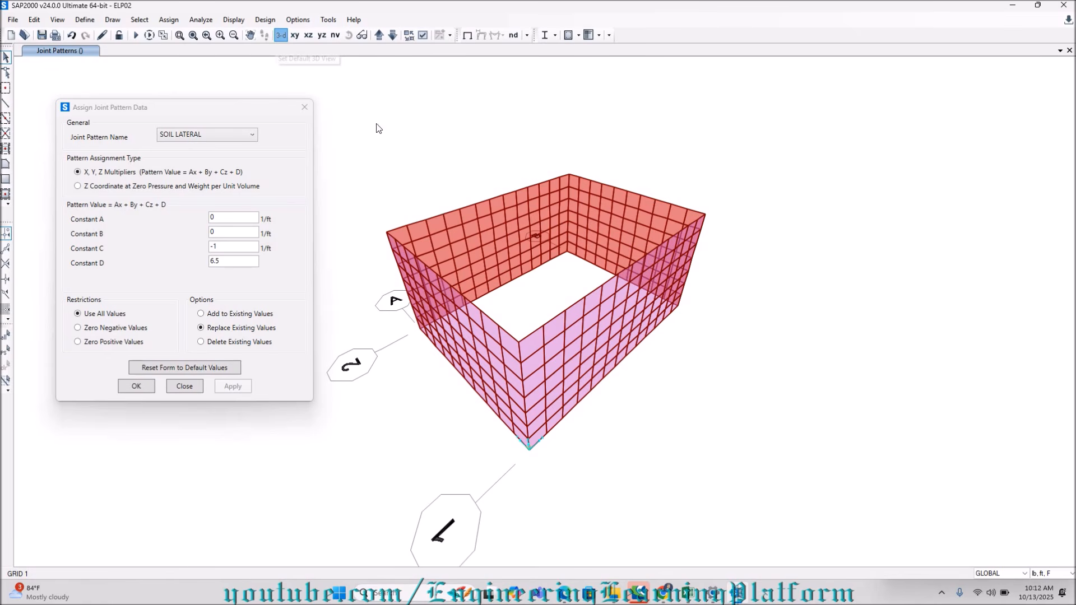
Review the available joint pattern names and check the assignments of a wall joint in the 3-D view.
{"action": "left_click", "coordinate": [196, 136]}
{"action": "scroll", "coordinate": [455, 228], "scroll_direction": "up", "scroll_amount": 2}
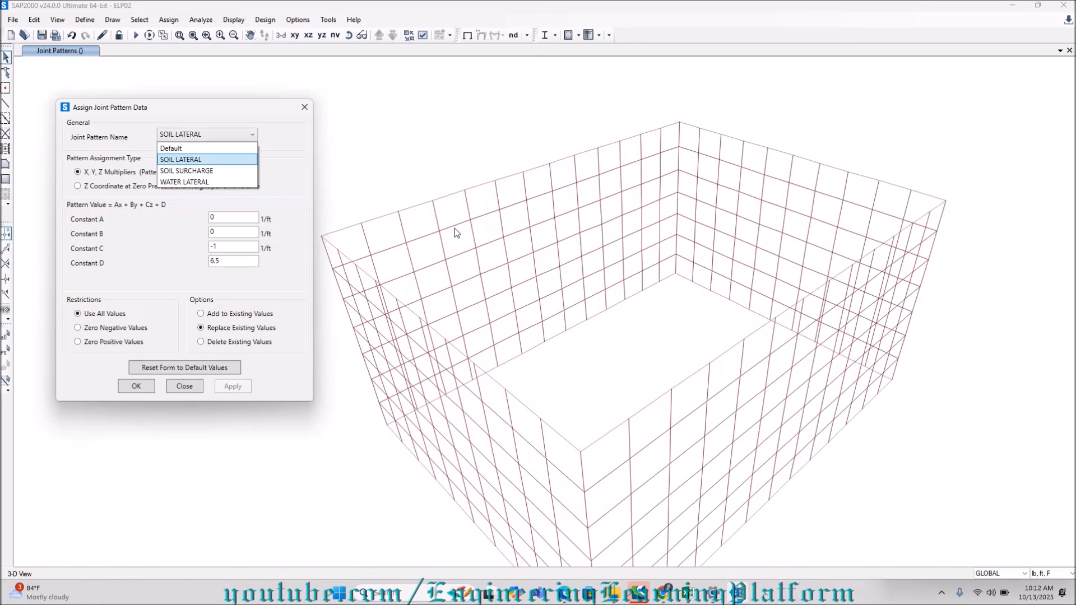
{"action": "scroll", "coordinate": [475, 192], "scroll_direction": "down", "scroll_amount": 2}
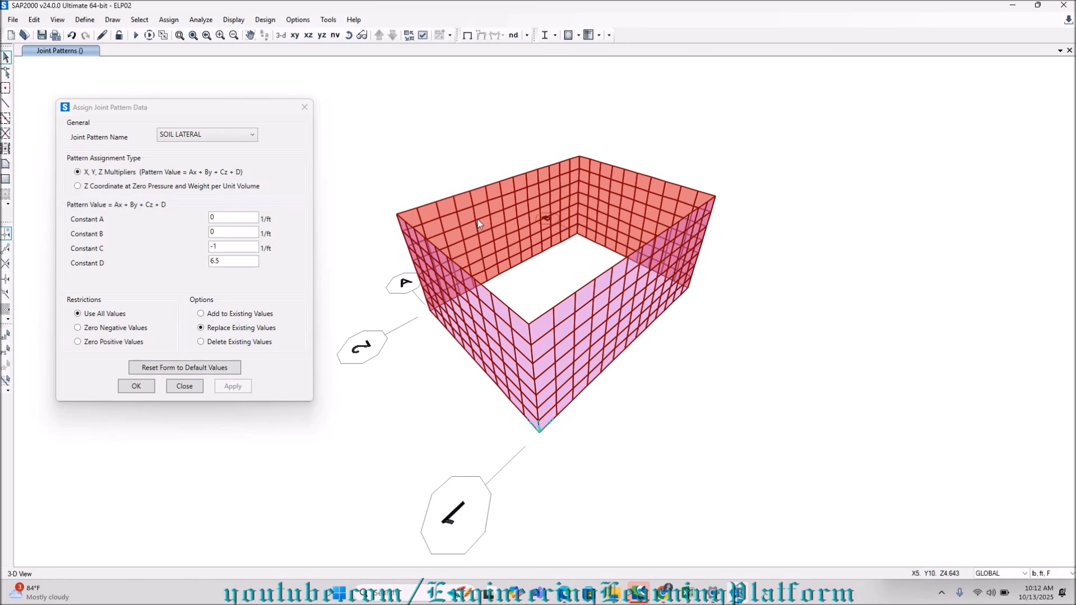
{"action": "right_click", "coordinate": [488, 311]}
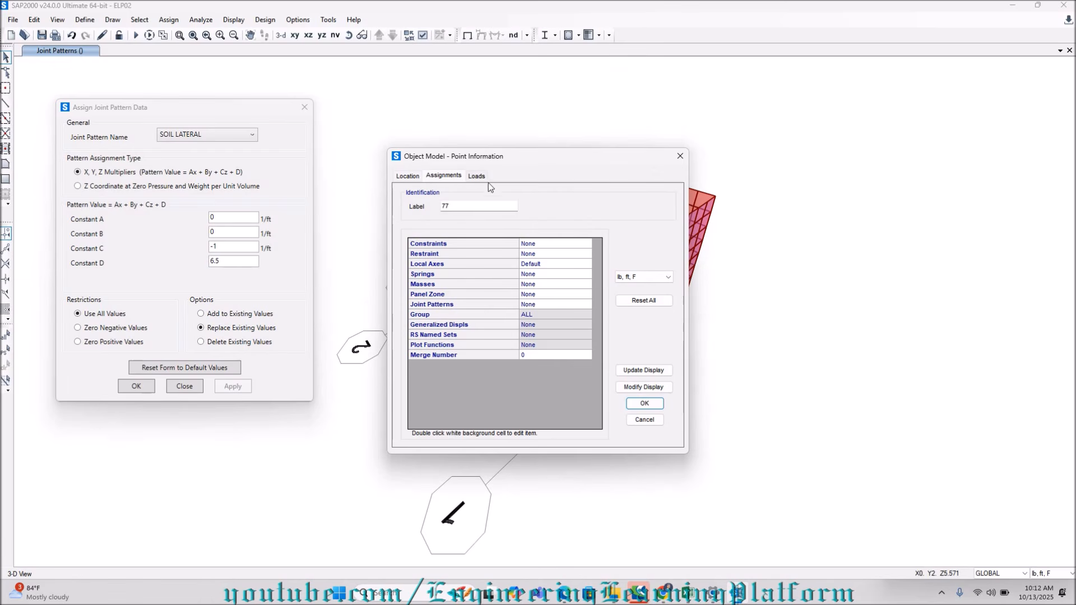
{"action": "left_click", "coordinate": [679, 156]}
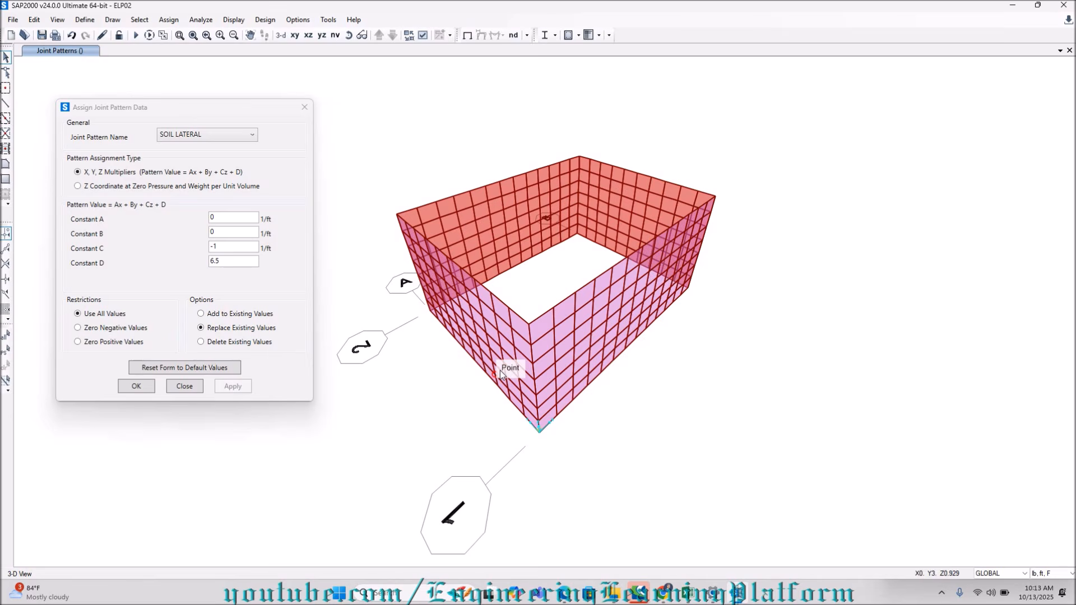
Inspect the assignments and loads of a wall area near the tank's lower corner, and close the joint pattern dialog.
{"action": "mouse_move", "coordinate": [510, 377]}
{"action": "middle_mouse_down"}
{"action": "mouse_move", "coordinate": [525, 384]}
{"action": "mouse_move", "coordinate": [516, 375]}
{"action": "middle_mouse_up"}
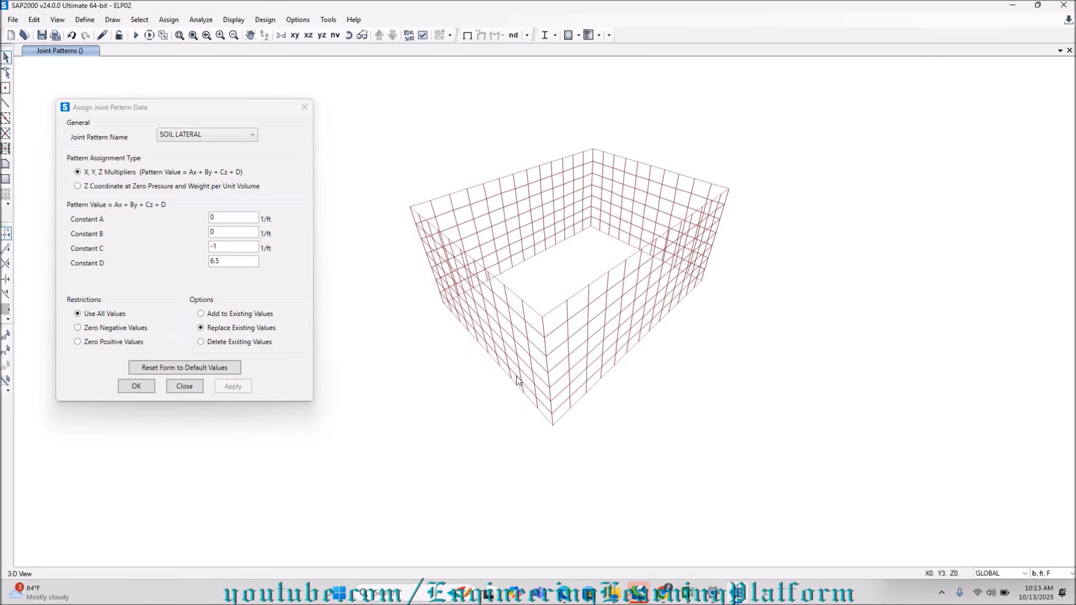
{"action": "scroll", "coordinate": [510, 387], "scroll_direction": "up", "scroll_amount": 8}
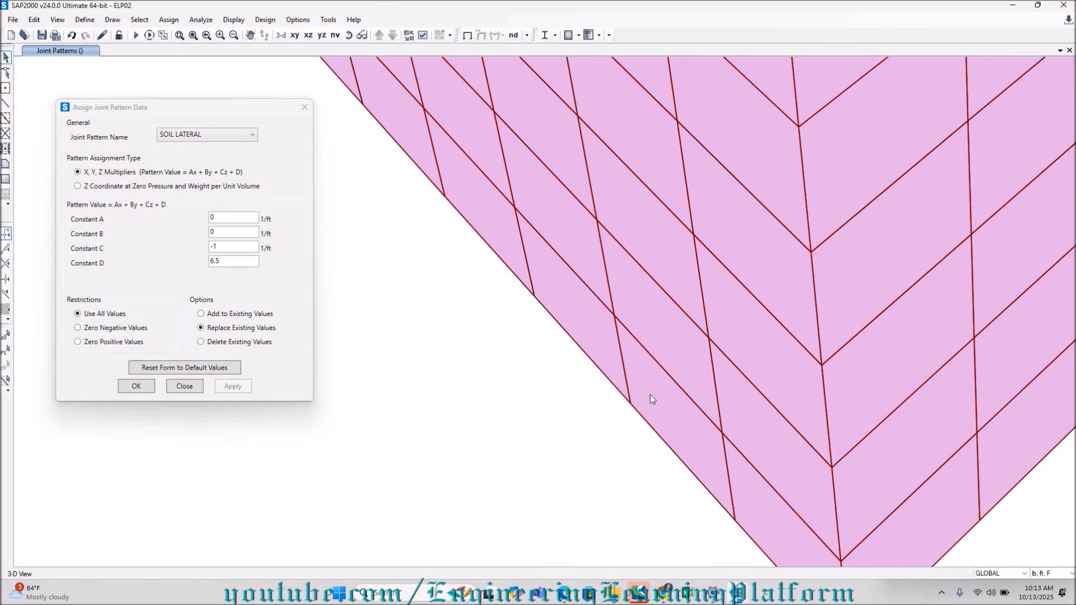
{"action": "left_click", "coordinate": [650, 396]}
{"action": "right_click", "coordinate": [650, 395]}
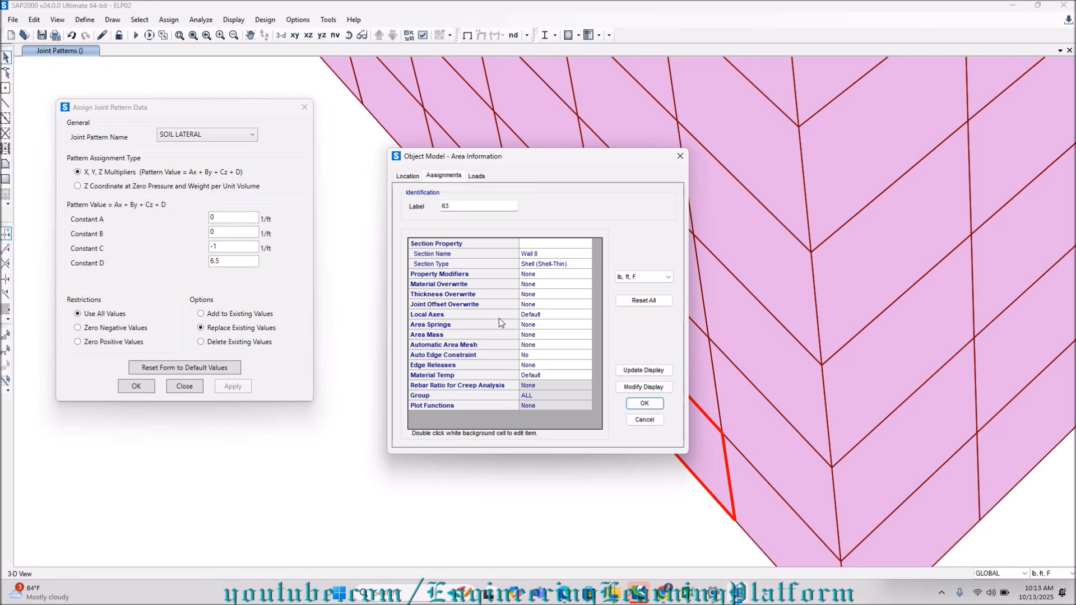
{"action": "left_click", "coordinate": [469, 178]}
{"action": "left_click", "coordinate": [449, 178]}
{"action": "left_click", "coordinate": [679, 157]}
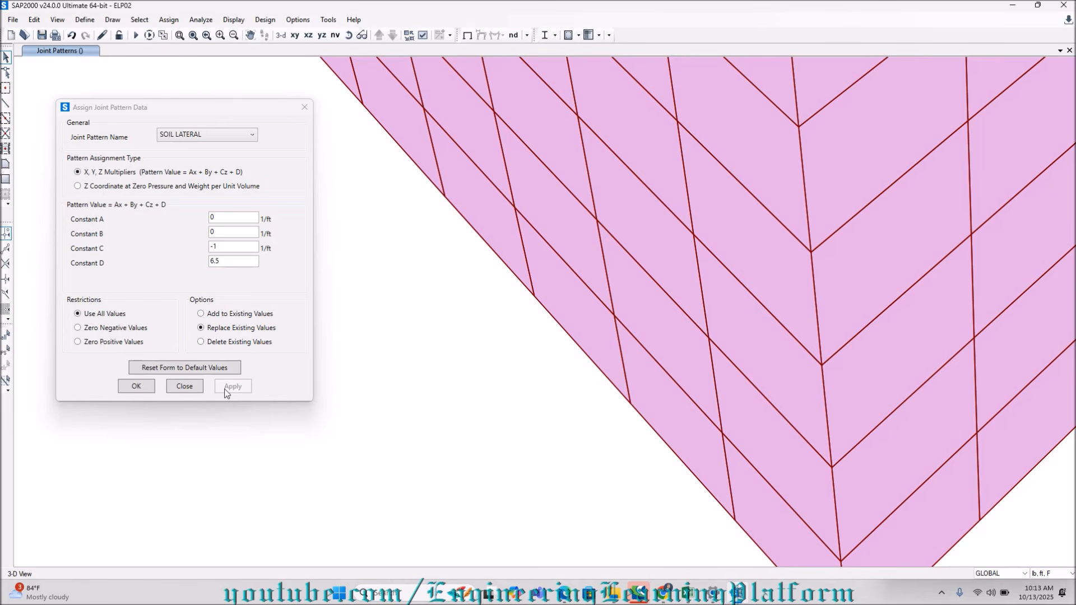
{"action": "left_click", "coordinate": [182, 386]}
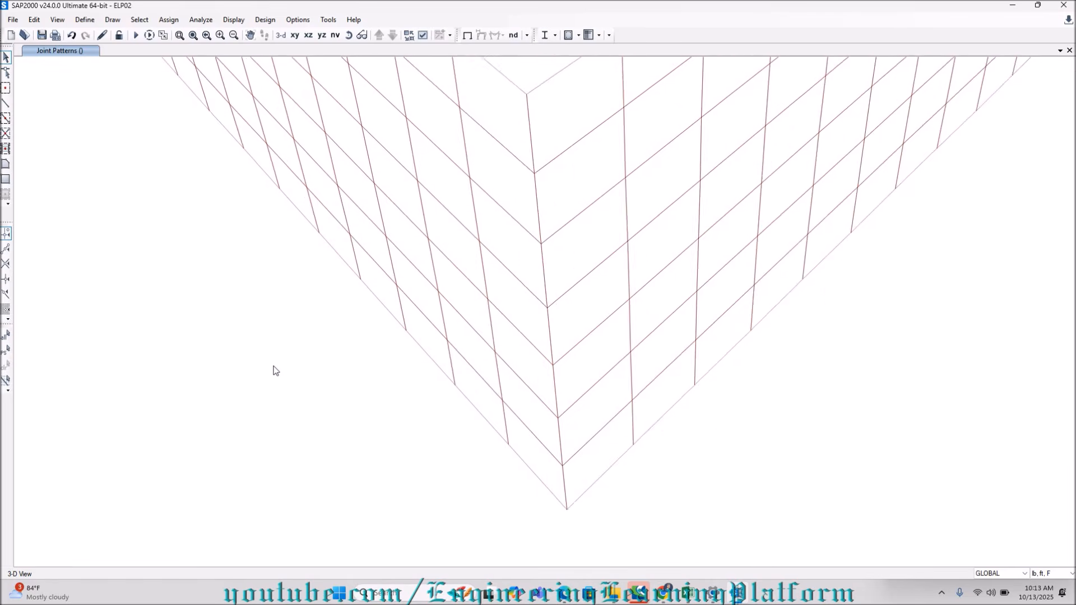
Open the named view GRID 1 and select all joints and areas of its wall.
{"action": "scroll", "coordinate": [276, 372], "scroll_direction": "down", "scroll_amount": 6}
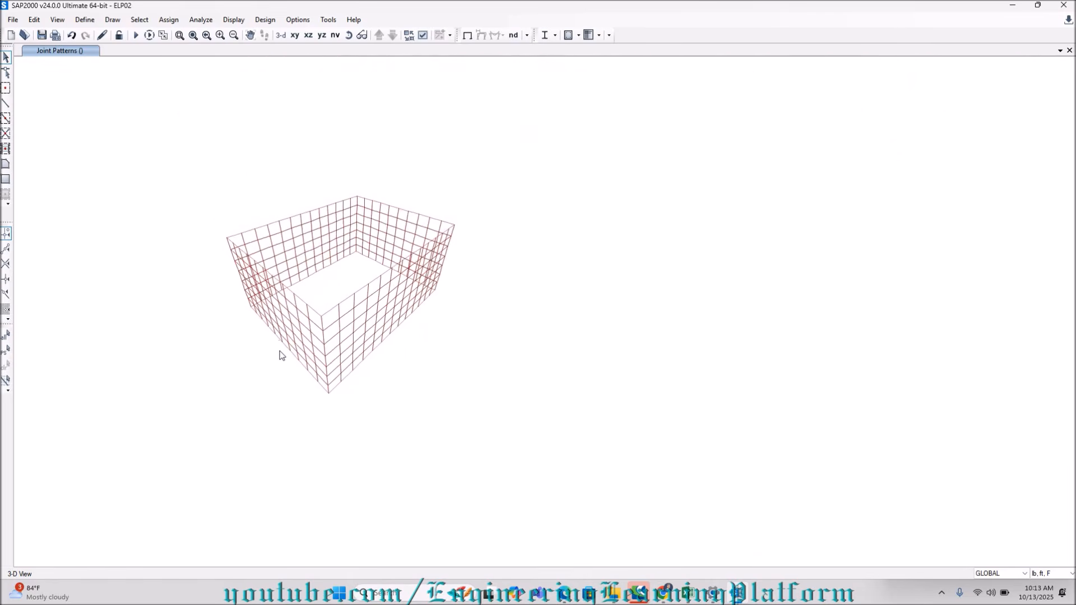
{"action": "scroll", "coordinate": [277, 336], "scroll_direction": "up", "scroll_amount": 6}
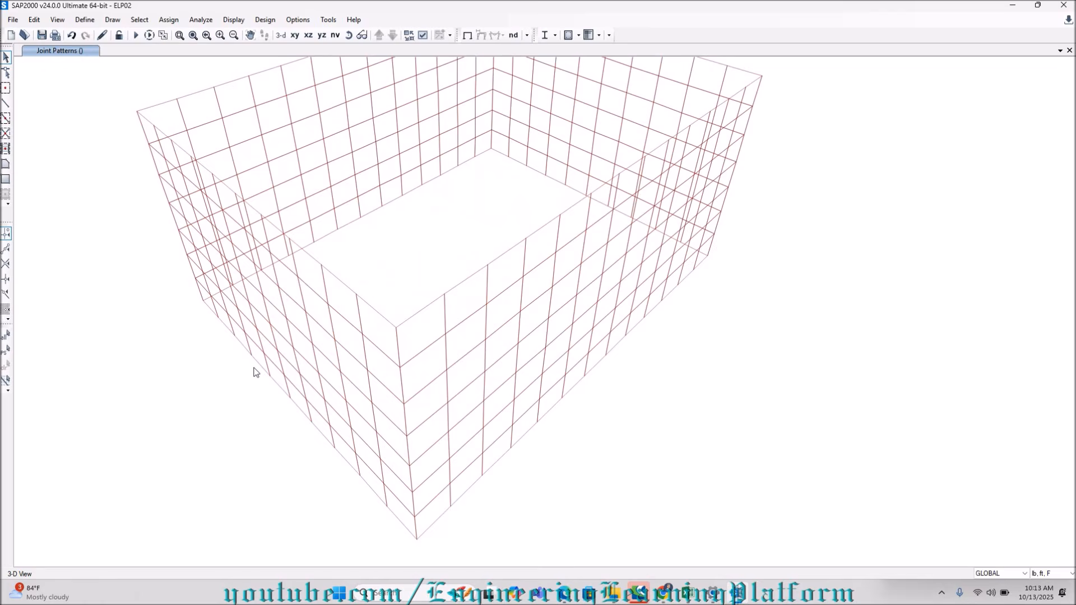
{"action": "scroll", "coordinate": [337, 251], "scroll_direction": "down", "scroll_amount": 3}
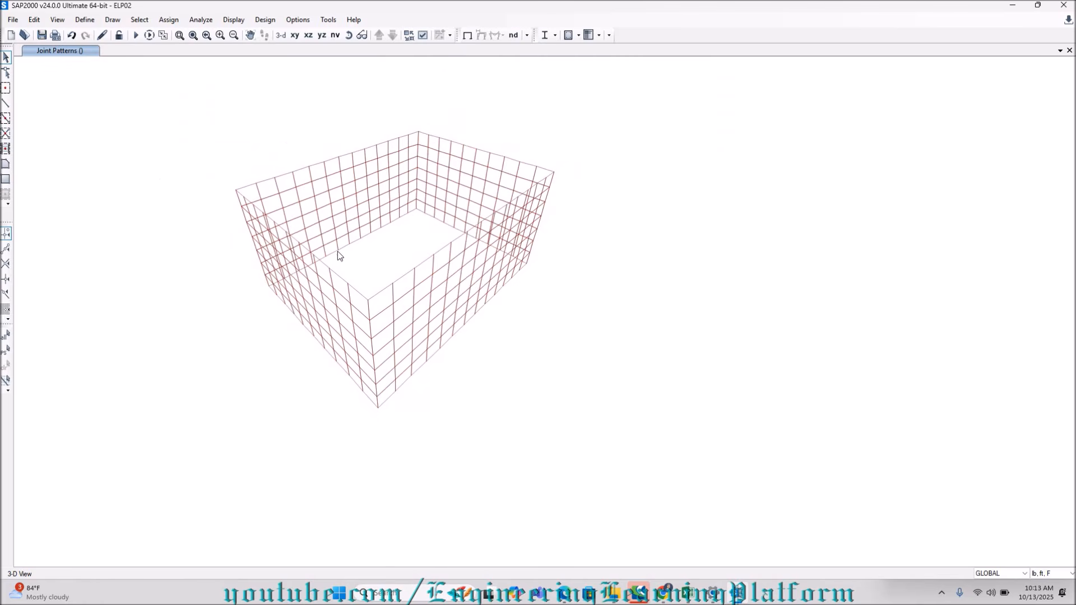
{"action": "scroll", "coordinate": [349, 220], "scroll_direction": "up", "scroll_amount": 2}
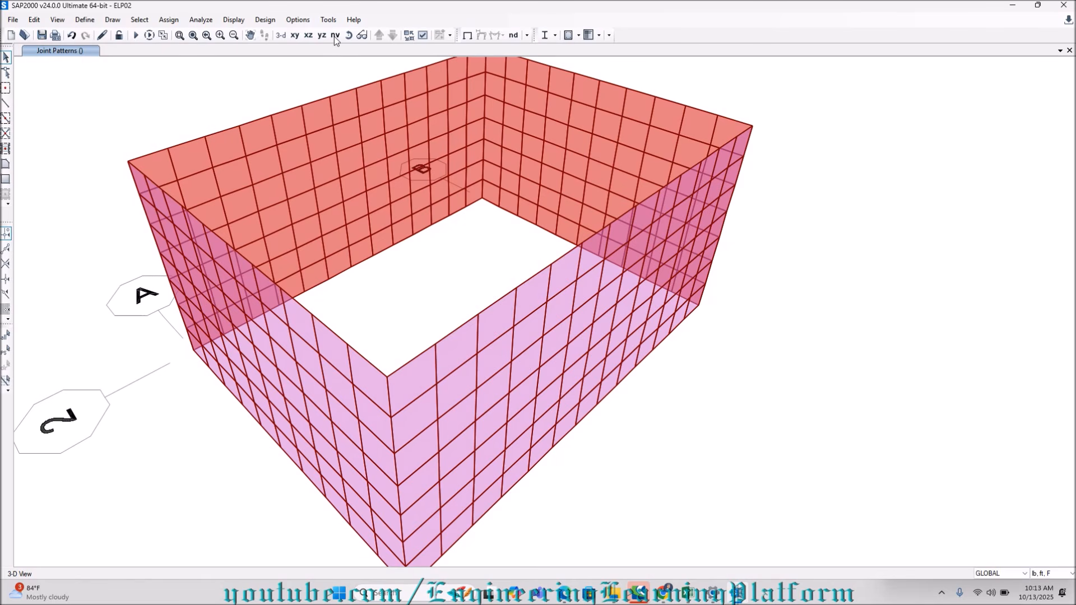
{"action": "left_click", "coordinate": [334, 36]}
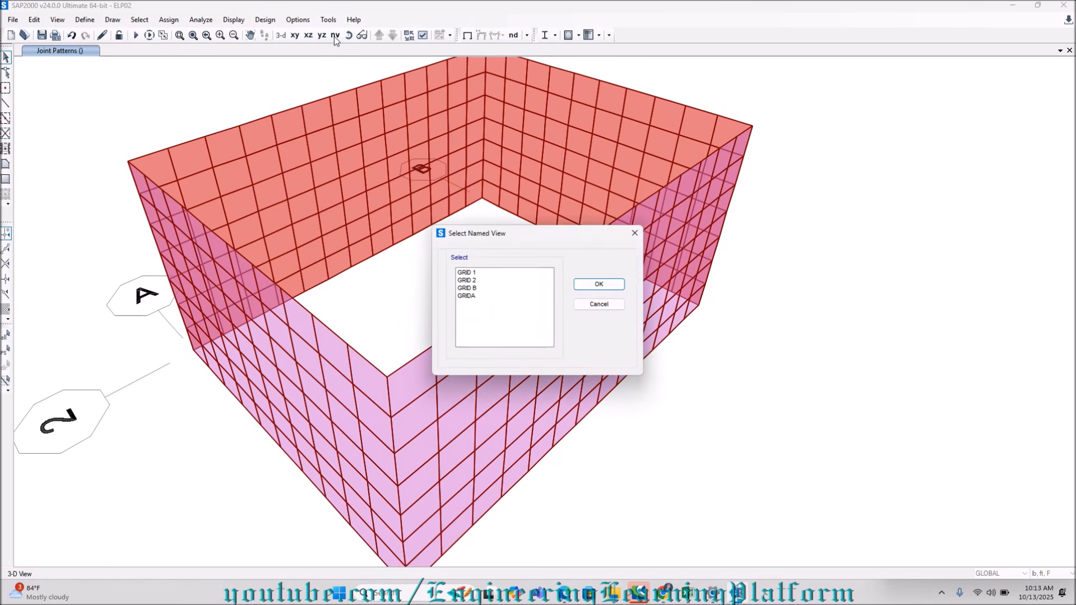
{"action": "left_click", "coordinate": [465, 273]}
{"action": "left_click", "coordinate": [600, 284]}
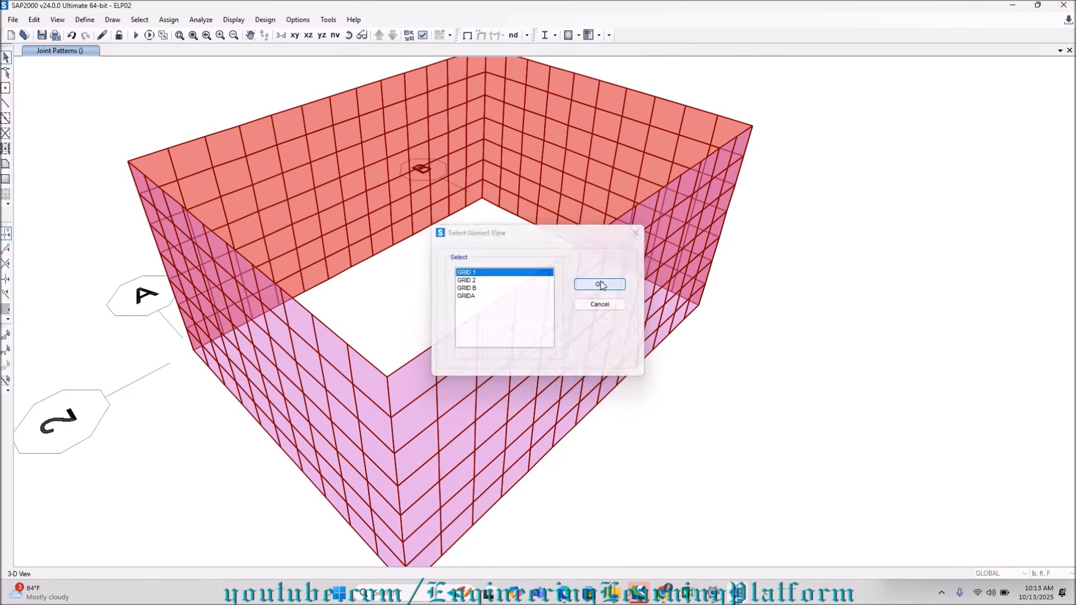
{"action": "middle_click_drag", "start_coordinate": [584, 194], "coordinate": [558, 230]}
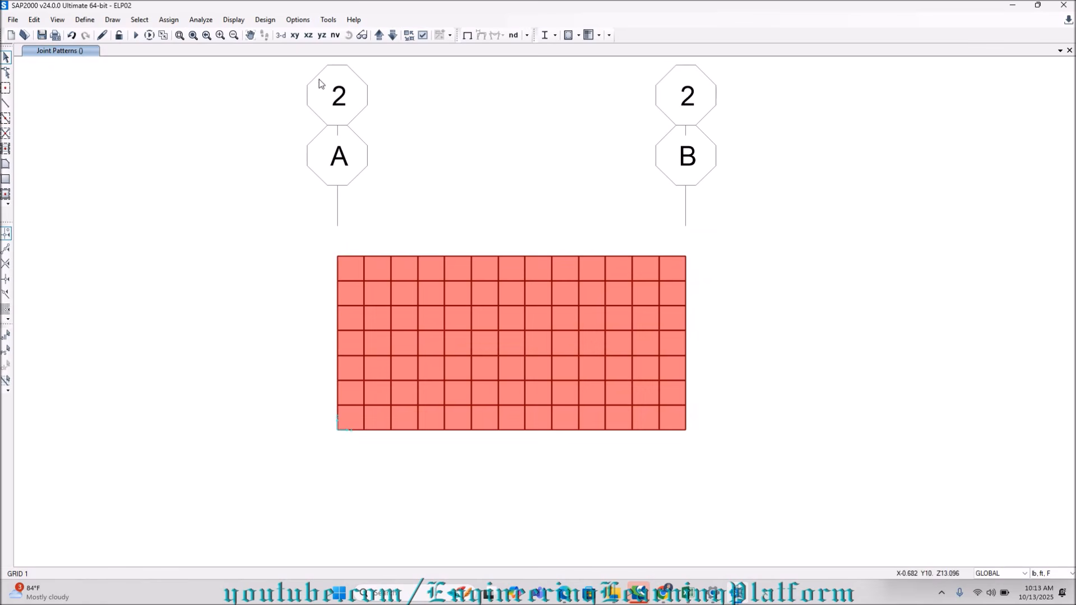
{"action": "left_click_drag", "start_coordinate": [314, 245], "coordinate": [699, 452]}
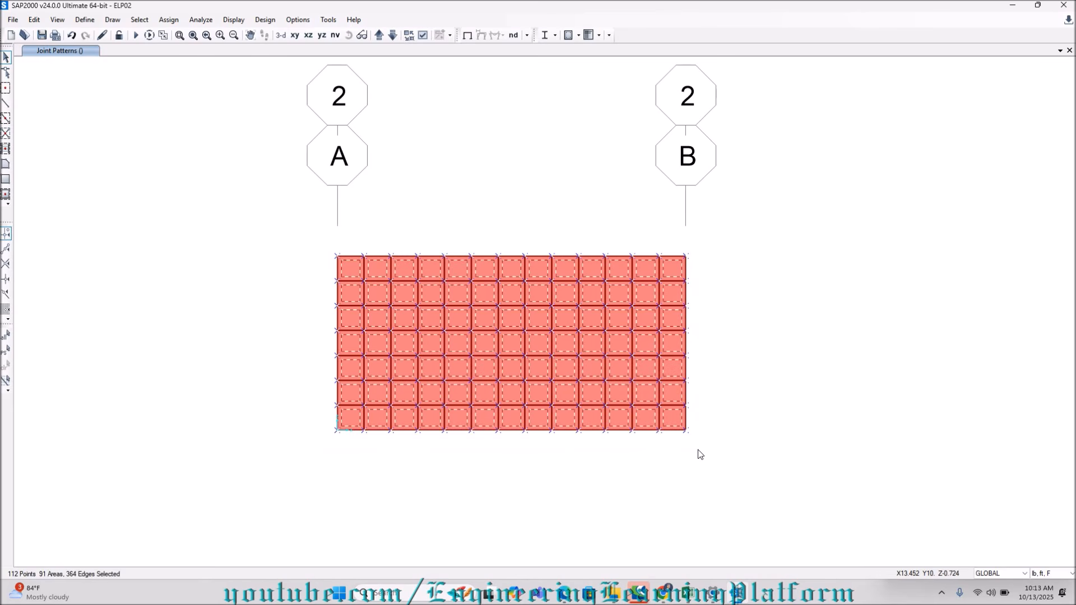
Assign the SOIL LATERAL joint pattern with constant C of -1 and constant D of 6.5 to the selection, replacing existing values.
{"action": "left_click", "coordinate": [168, 20]}
{"action": "left_click", "coordinate": [203, 245]}
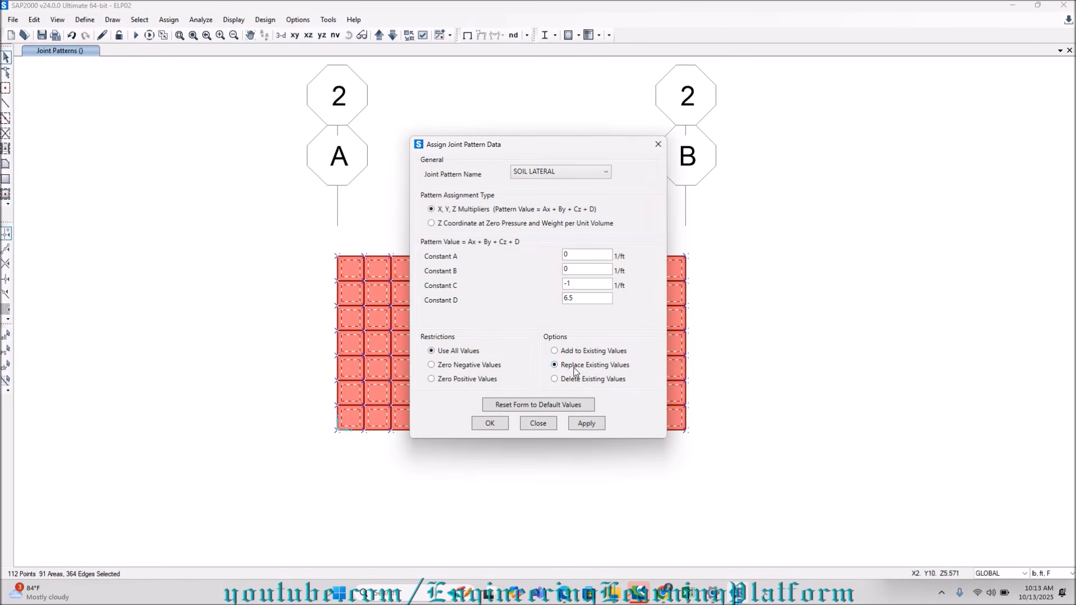
{"action": "left_click_drag", "start_coordinate": [503, 138], "coordinate": [153, 103]}
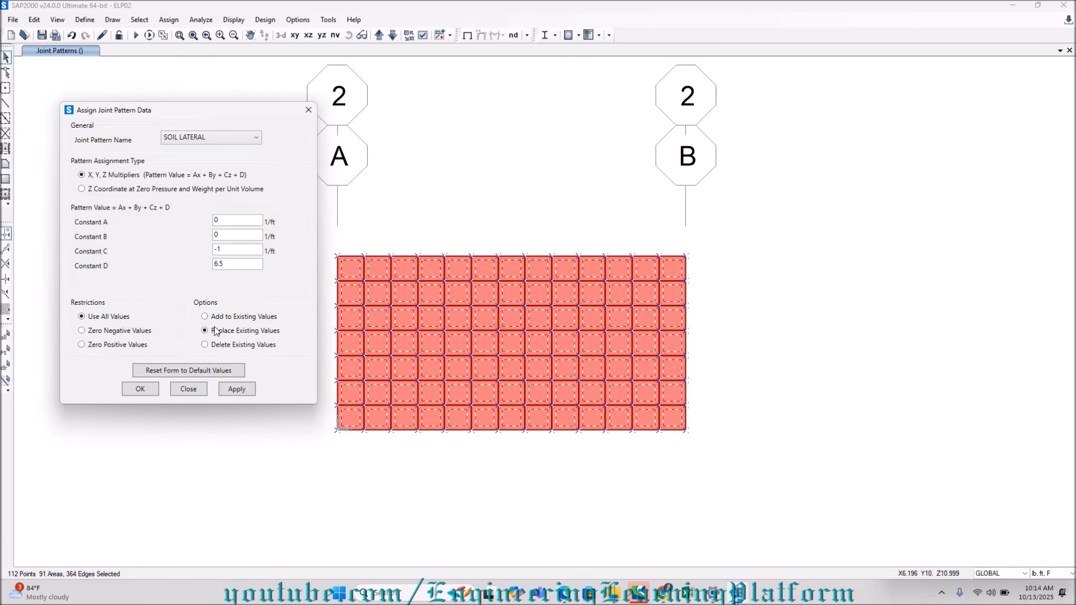
{"action": "left_click", "coordinate": [235, 390]}
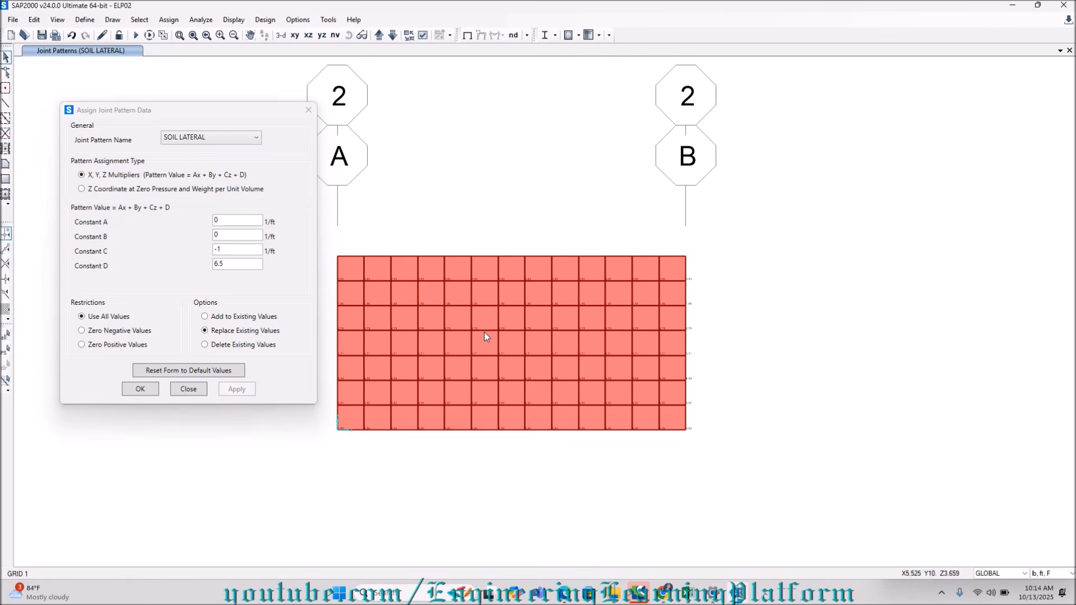
Restore the previous wall selection and assign the WATER LATERAL joint pattern with constant C of -1 and constant D of 6.5.
{"action": "left_click", "coordinate": [6, 350]}
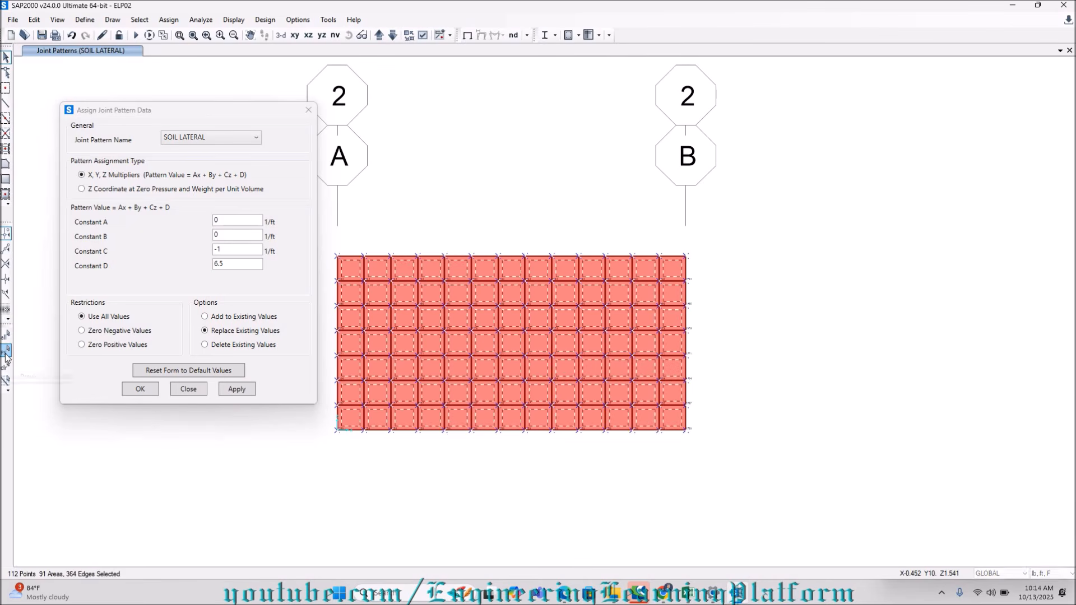
{"action": "left_click", "coordinate": [191, 138]}
{"action": "left_click", "coordinate": [191, 183]}
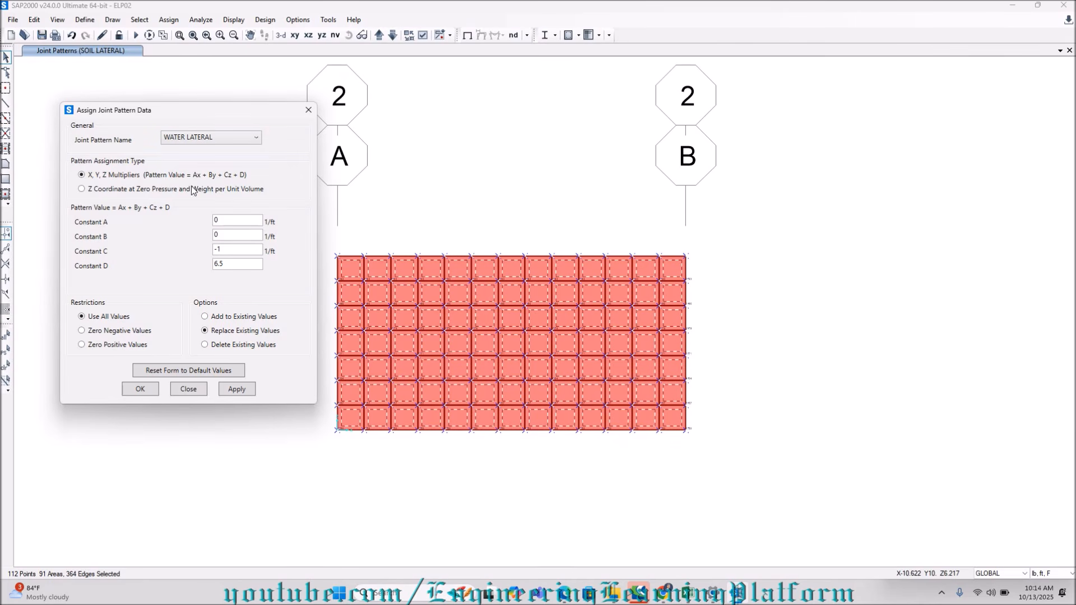
{"action": "left_click", "coordinate": [236, 389]}
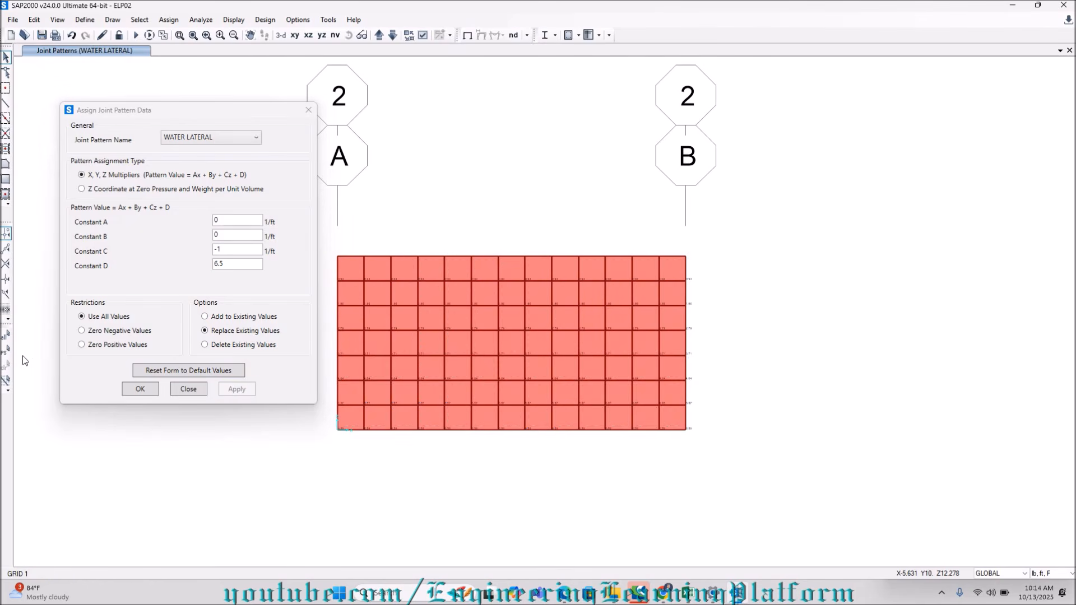
Reselect the same wall and assign the SOIL SURCHARGE joint pattern with constant C of 0 and constant D of 1.
{"action": "left_click", "coordinate": [7, 349]}
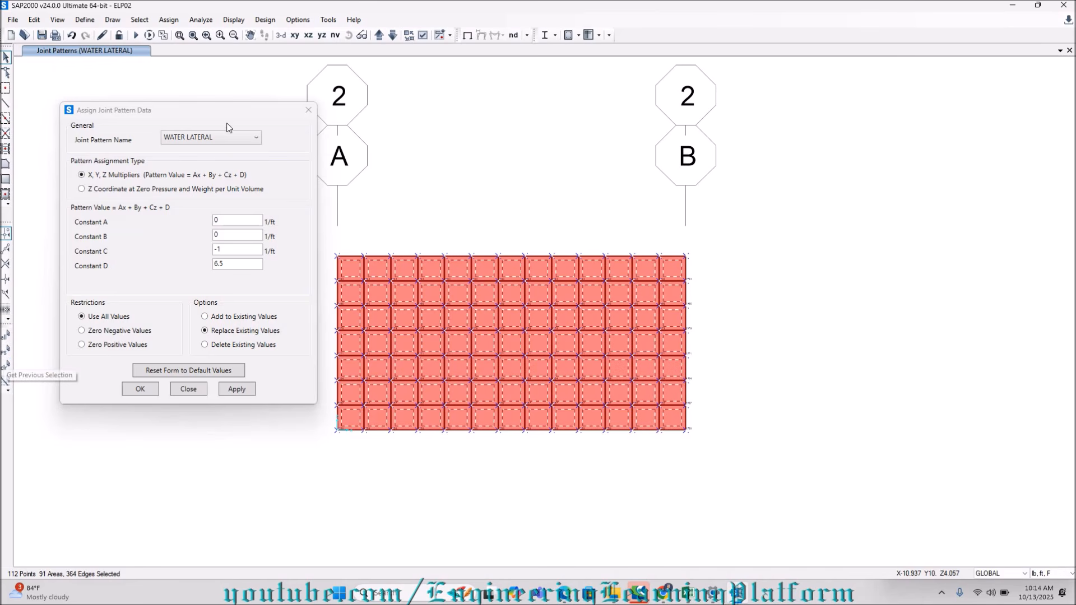
{"action": "left_click", "coordinate": [227, 138]}
{"action": "left_click", "coordinate": [207, 165]}
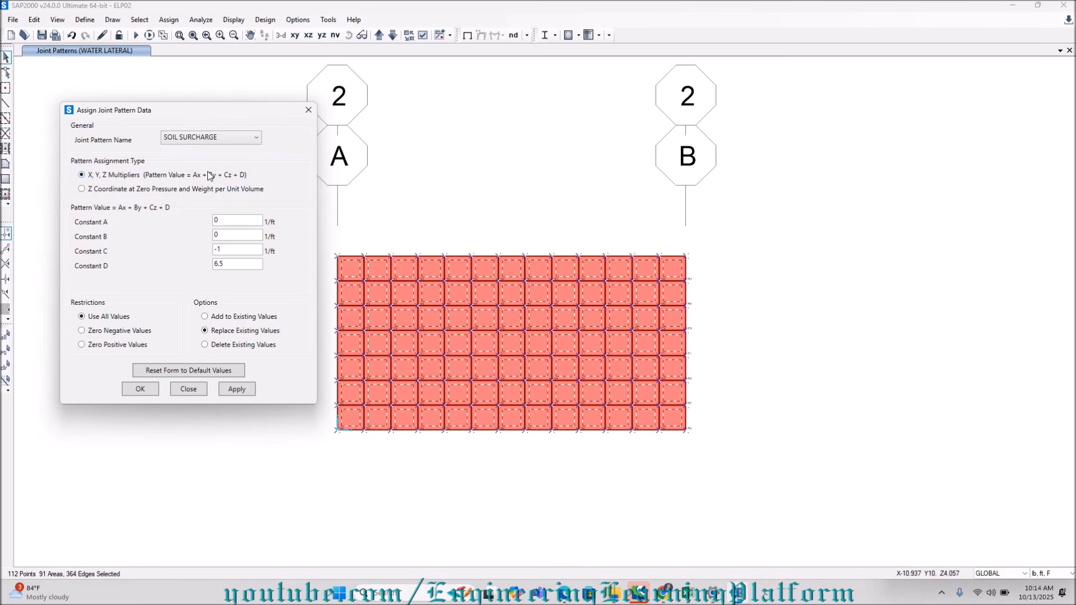
{"action": "double_click", "coordinate": [221, 250]}
{"action": "key", "text": "BackSpace"}
{"action": "type", "text": "0"}
{"action": "double_click", "coordinate": [229, 269]}
{"action": "type", "text": "1"}
{"action": "left_click", "coordinate": [237, 390]}
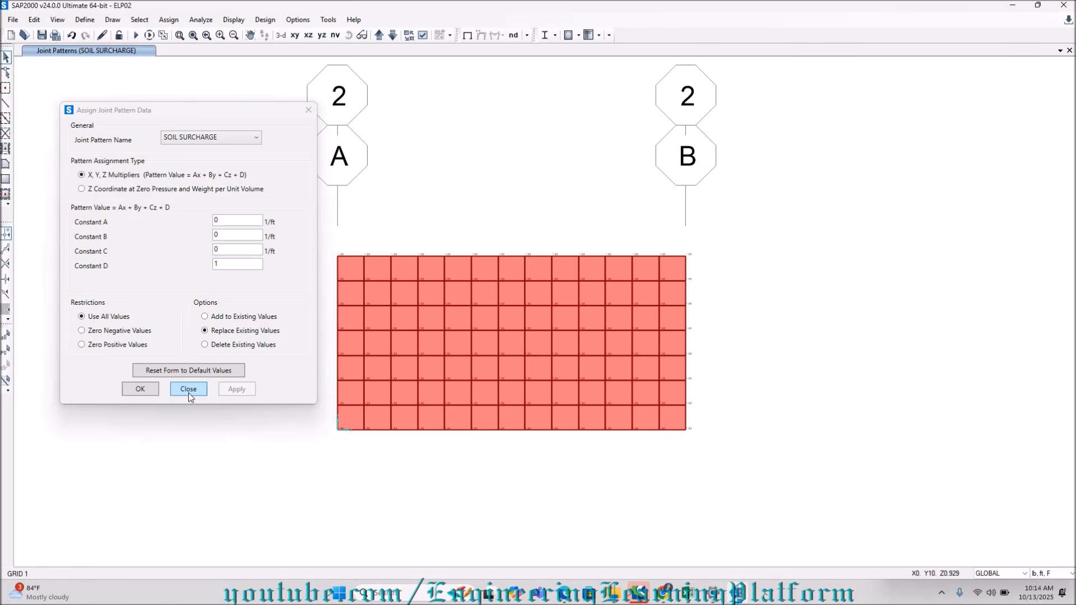
{"action": "left_click", "coordinate": [136, 390]}
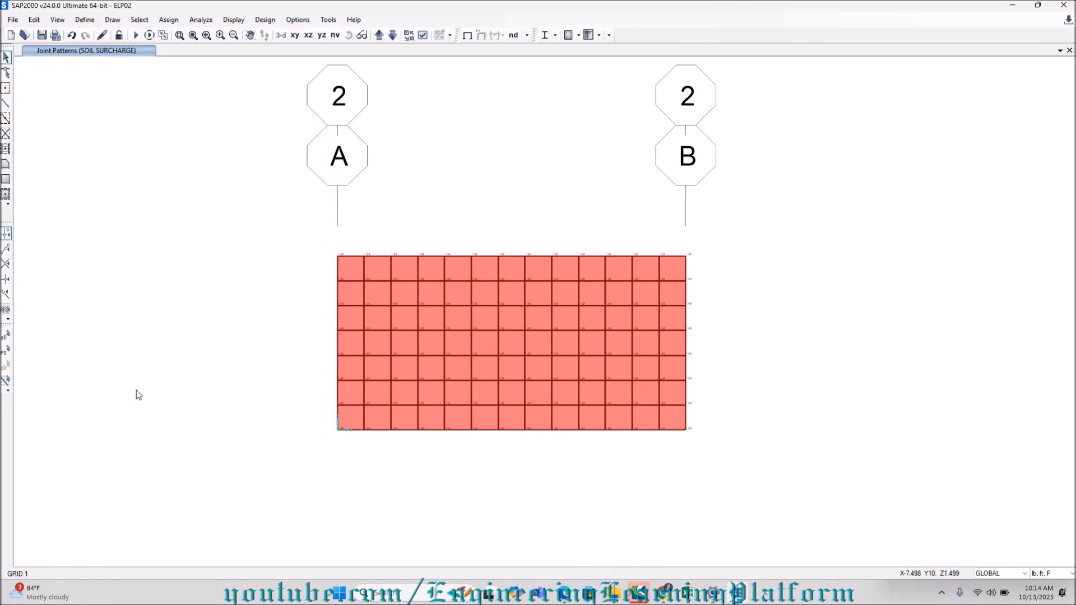
{"action": "left_click", "coordinate": [337, 35]}
{"action": "left_click", "coordinate": [467, 280]}
{"action": "left_click", "coordinate": [617, 284]}
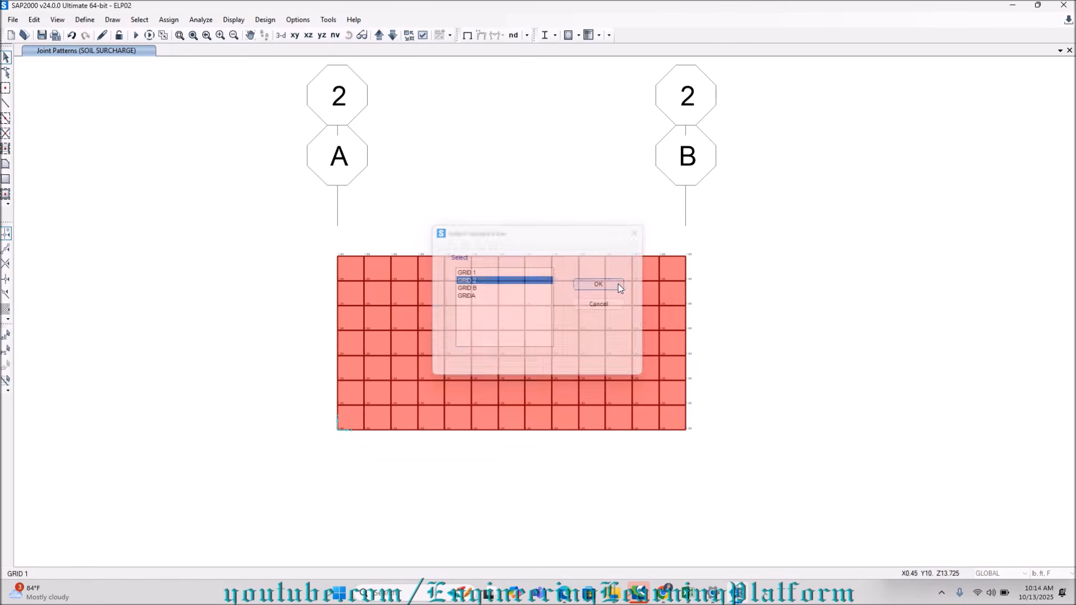
Open the named view GRID B and select all joints and areas of its wall.
{"action": "left_click", "coordinate": [337, 35]}
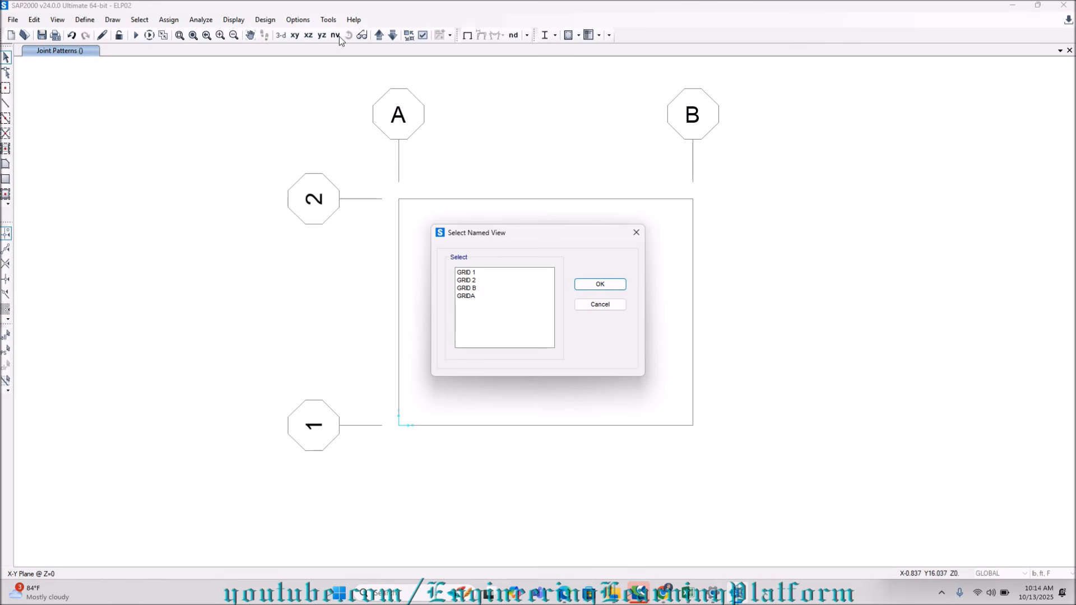
{"action": "left_click", "coordinate": [467, 288]}
{"action": "left_click", "coordinate": [580, 287]}
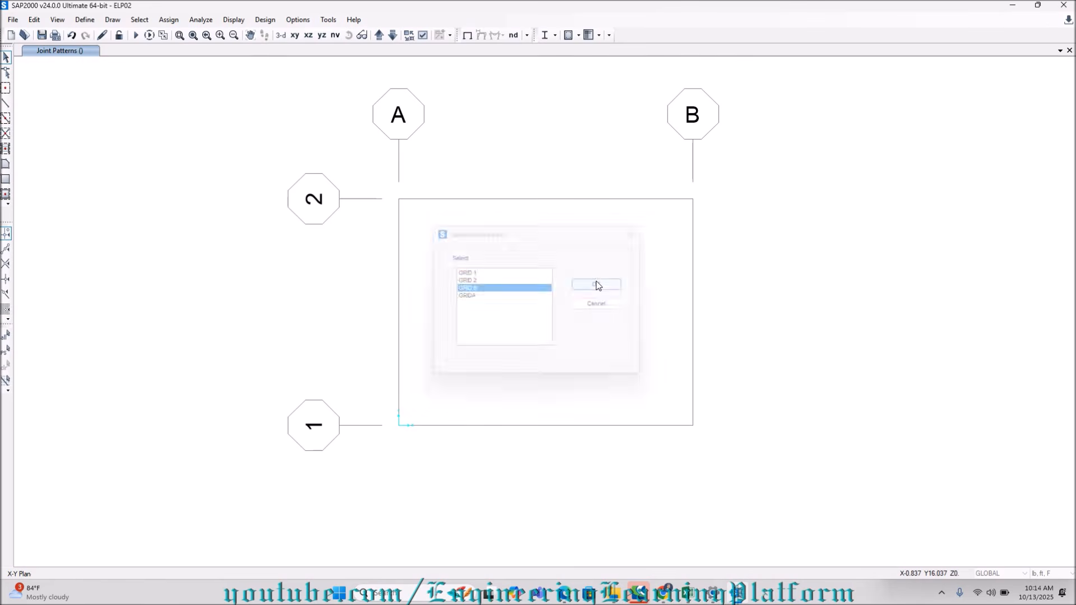
{"action": "middle_click_drag", "start_coordinate": [509, 180], "coordinate": [489, 229]}
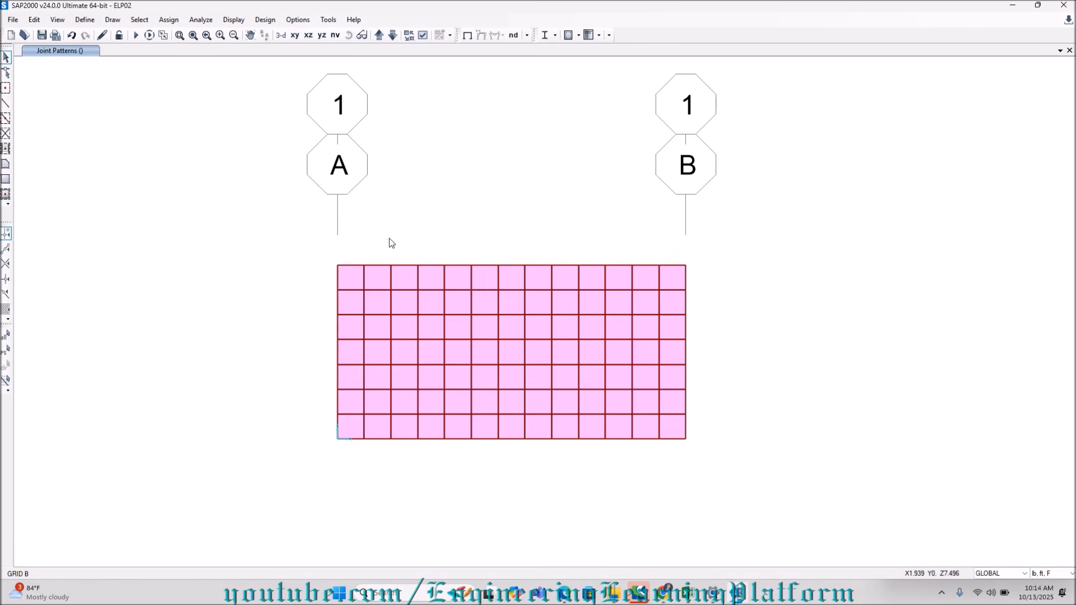
{"action": "left_click_drag", "start_coordinate": [328, 253], "coordinate": [695, 449]}
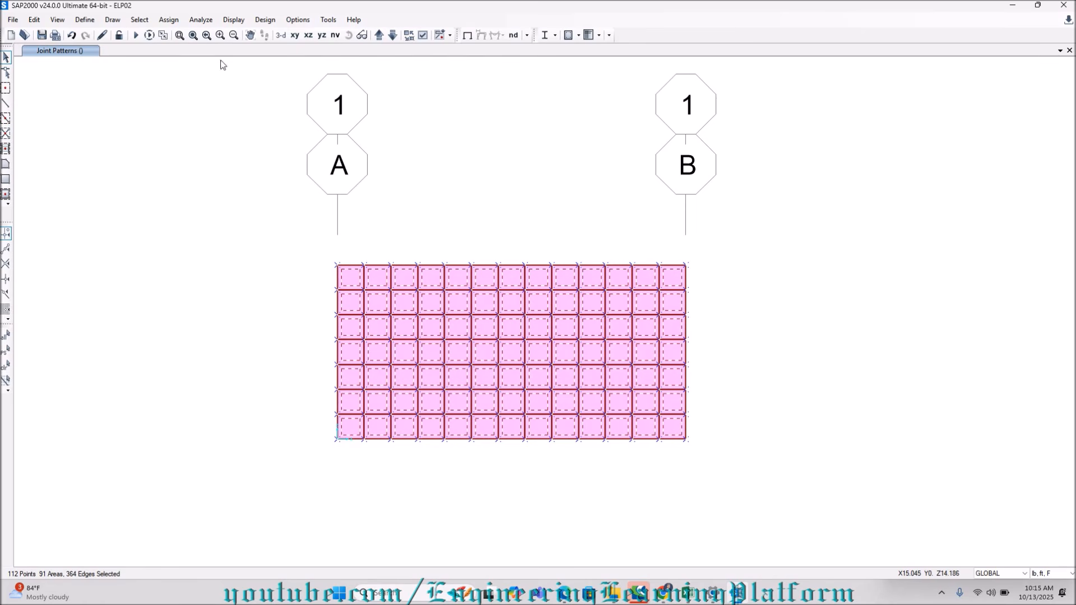
Assign the SOIL SURCHARGE joint pattern with constant C of 0 and constant D of 1 to the selected wall, replacing existing values.
{"action": "left_click", "coordinate": [169, 20]}
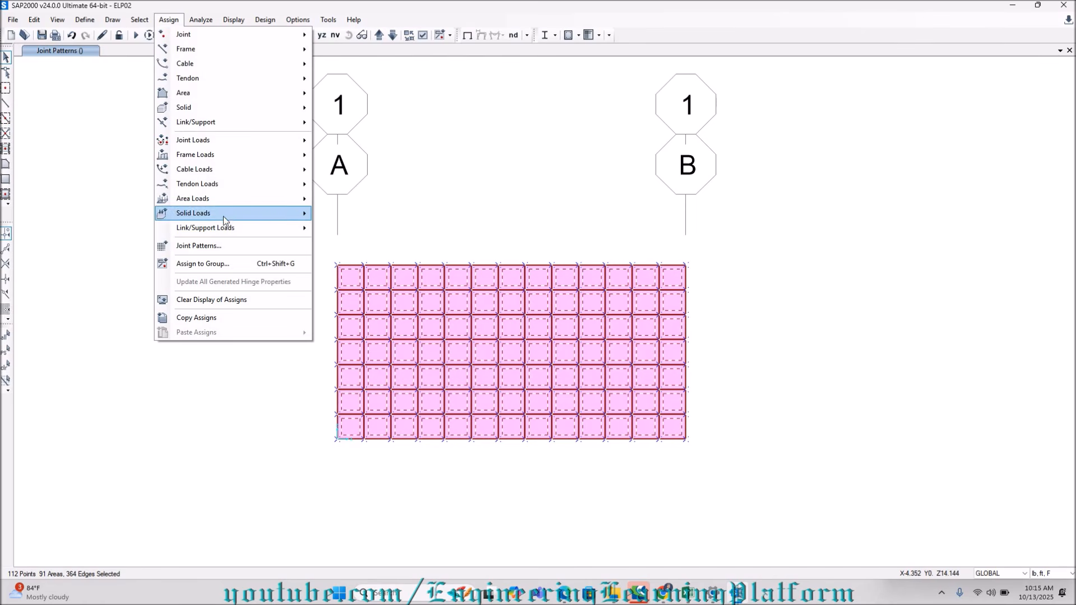
{"action": "left_click", "coordinate": [227, 246]}
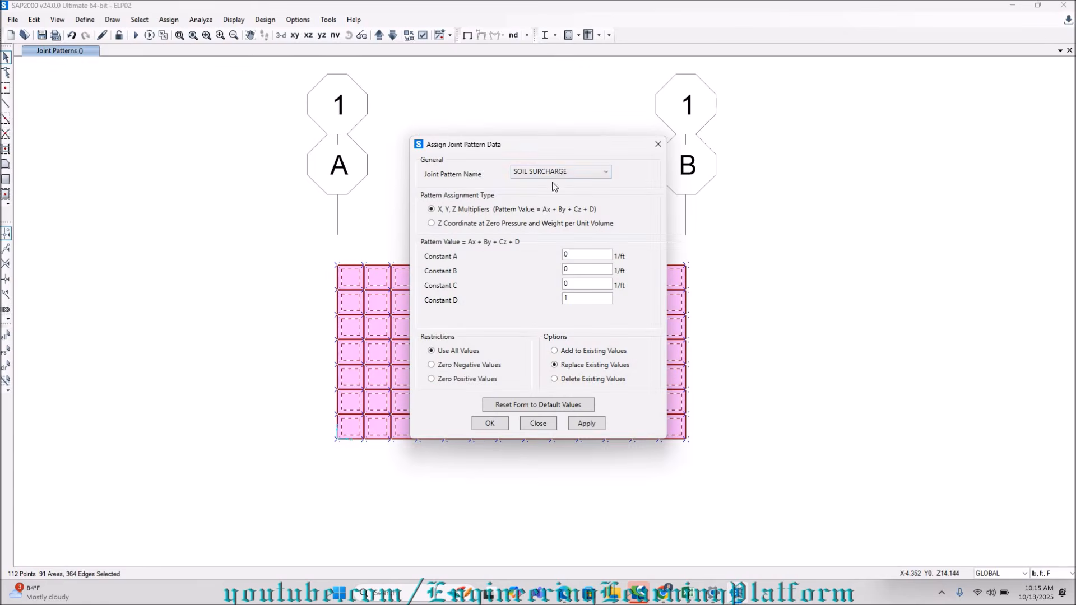
{"action": "left_click_drag", "start_coordinate": [515, 128], "coordinate": [157, 128]}
{"action": "left_click", "coordinate": [209, 150]}
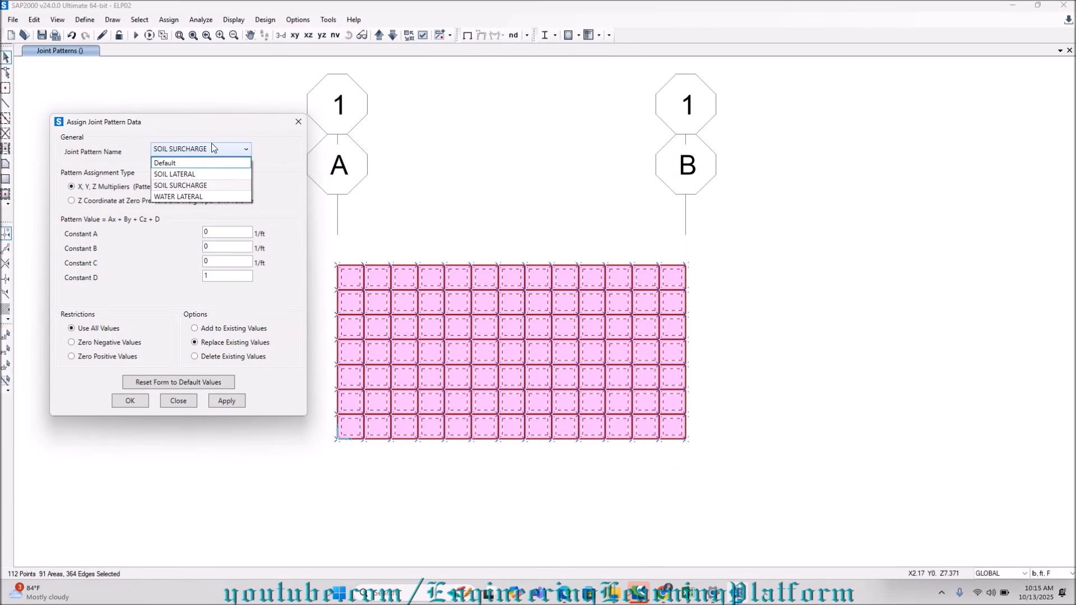
{"action": "left_click", "coordinate": [217, 278]}
{"action": "left_click", "coordinate": [225, 402]}
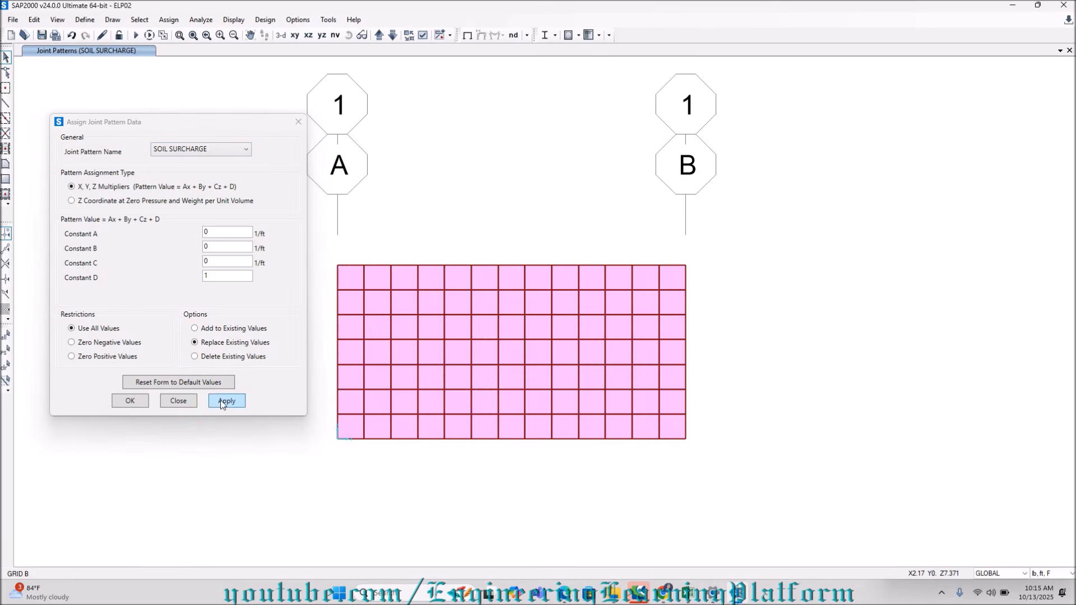
Restore the previous wall selection and assign the SOIL LATERAL joint pattern with constant C of -1 and constant D of 6.5.
{"action": "left_click", "coordinate": [191, 157]}
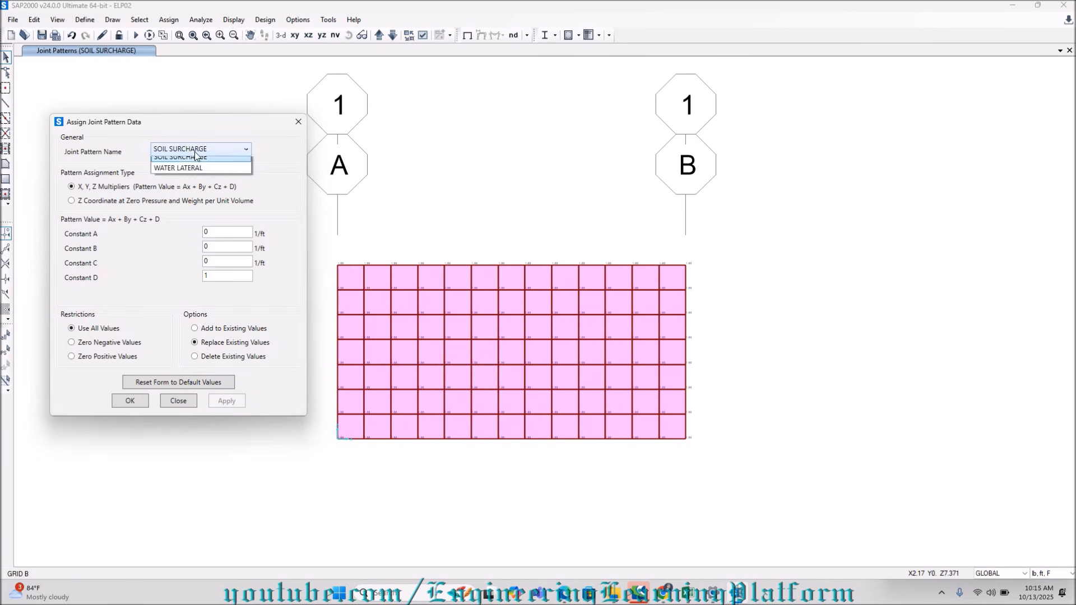
{"action": "left_click", "coordinate": [191, 179]}
{"action": "left_click", "coordinate": [202, 262]}
{"action": "left_click", "coordinate": [216, 275]}
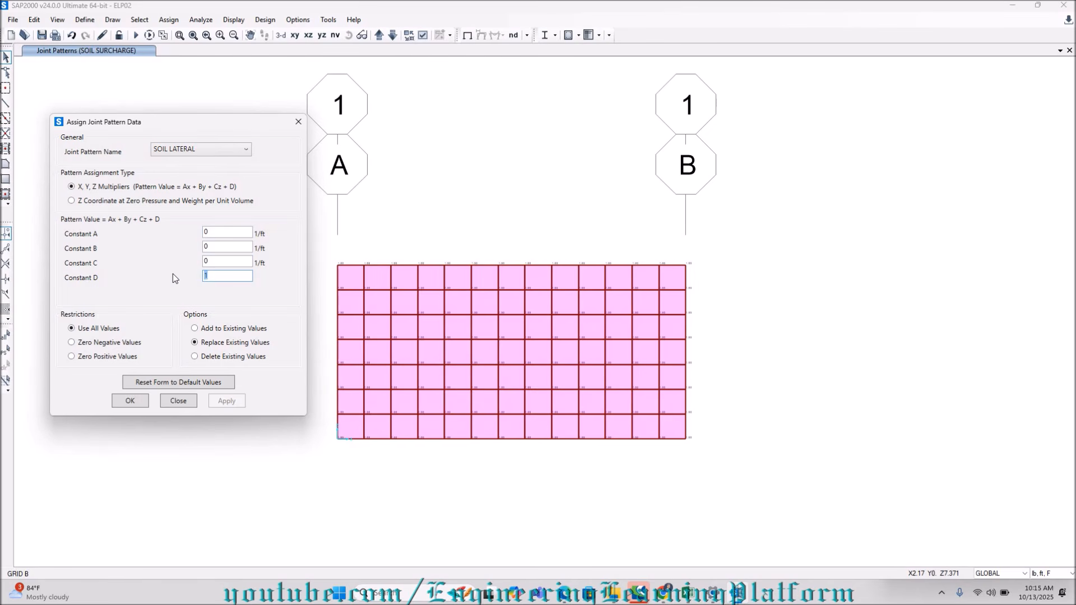
{"action": "type", "text": "6.5"}
{"action": "left_click", "coordinate": [213, 260]}
{"action": "left_click", "coordinate": [6, 355]}
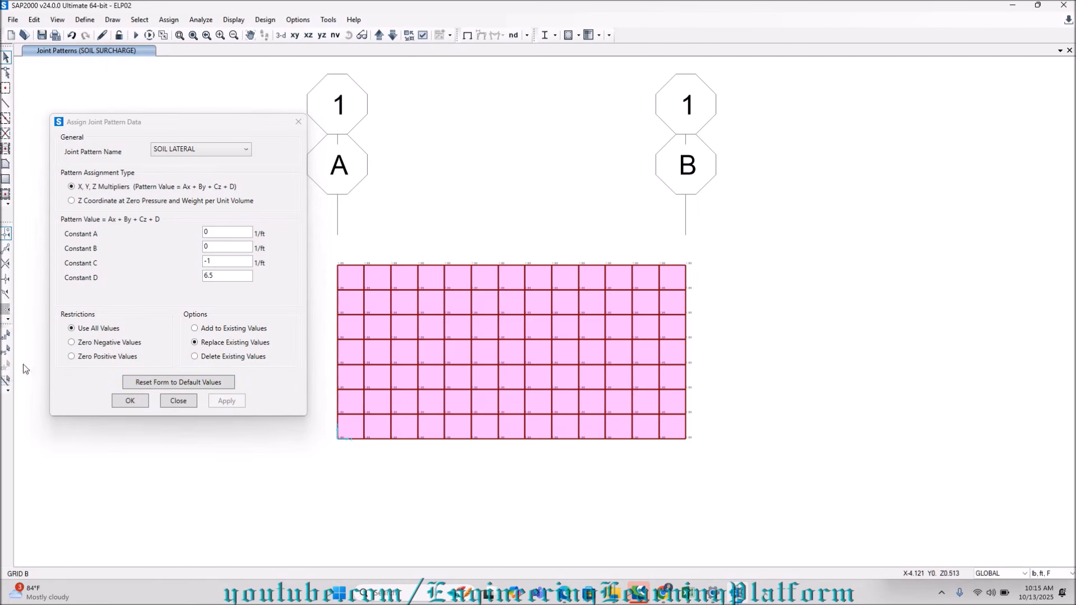
{"action": "left_click", "coordinate": [6, 353]}
{"action": "left_click", "coordinate": [227, 401]}
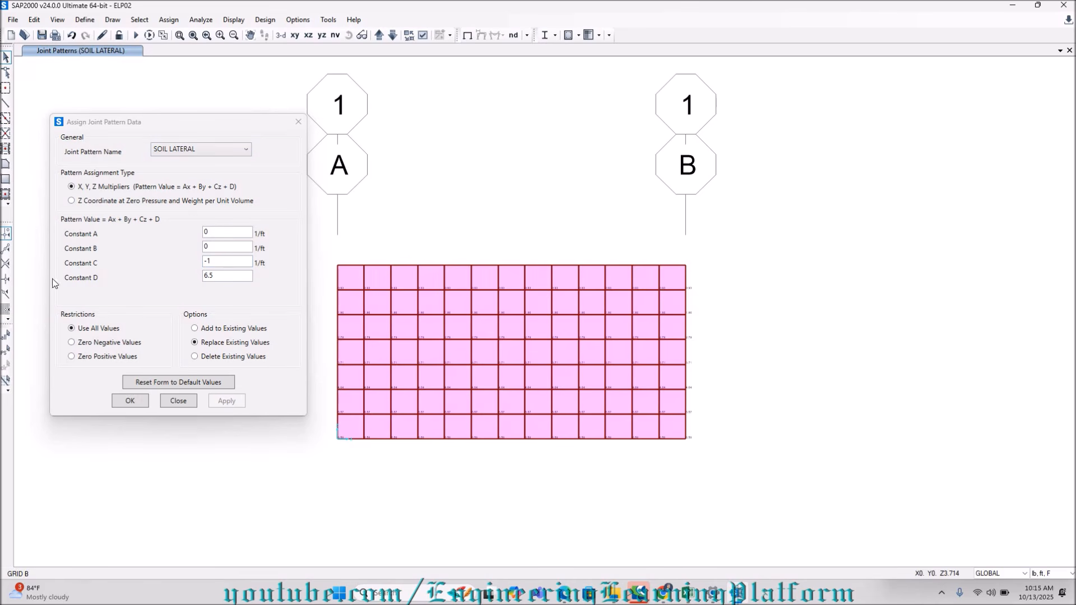
Restore the previous wall selection and assign the WATER LATERAL joint pattern with constant C of -1 and constant D of 6.5.
{"action": "left_click", "coordinate": [6, 350]}
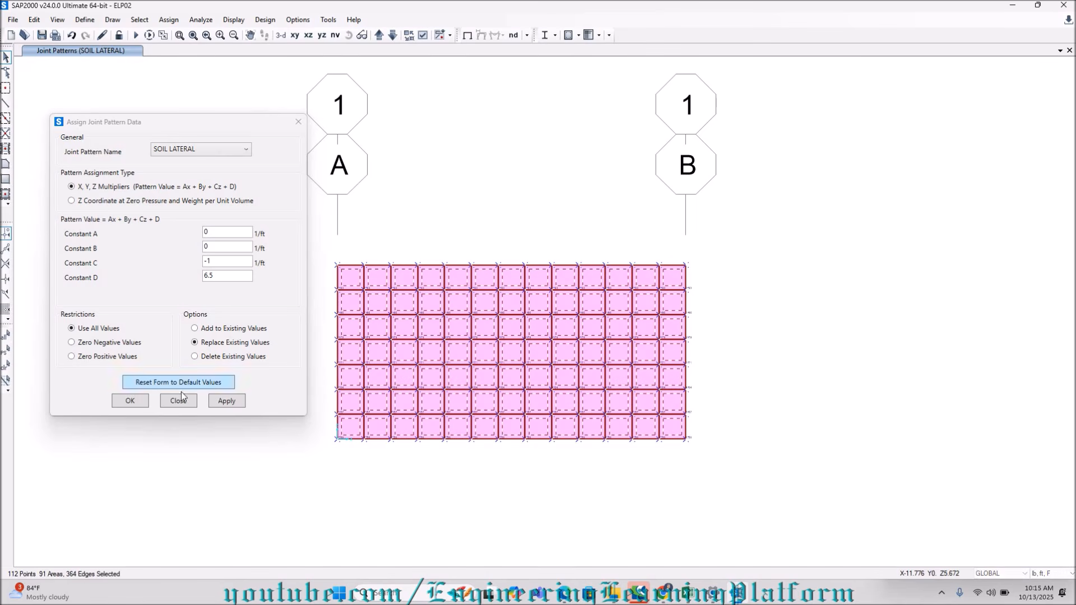
{"action": "left_click", "coordinate": [226, 409]}
{"action": "left_click", "coordinate": [187, 152]}
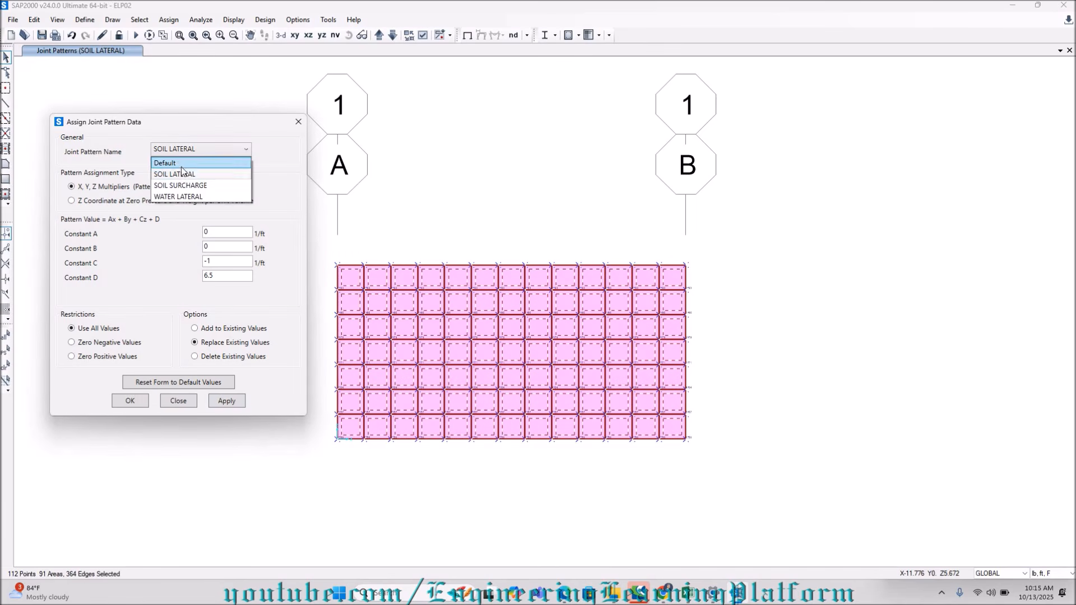
{"action": "left_click", "coordinate": [181, 196]}
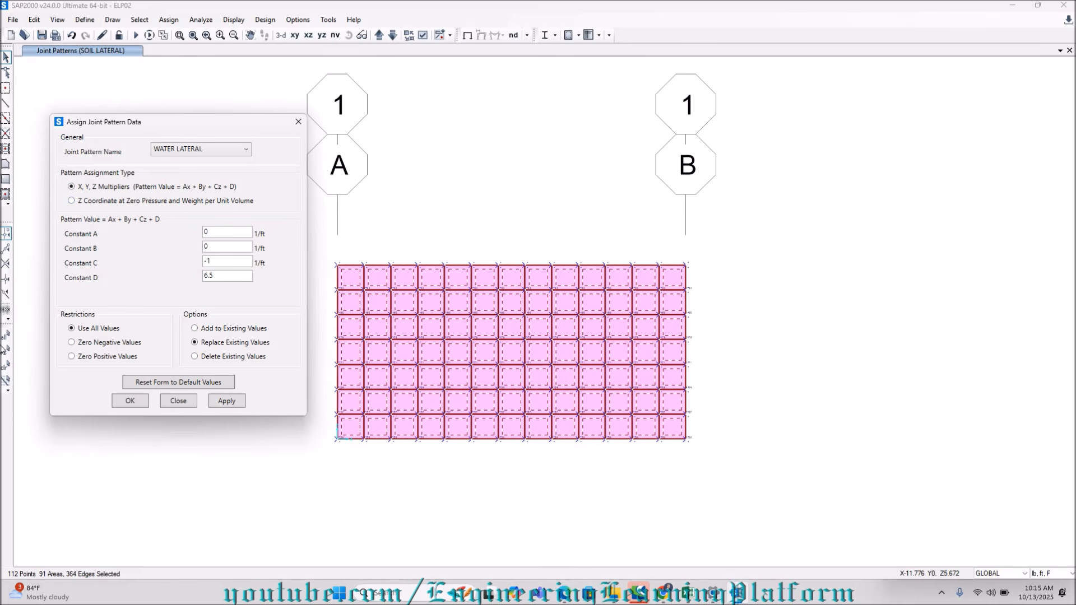
{"action": "left_click", "coordinate": [6, 350]}
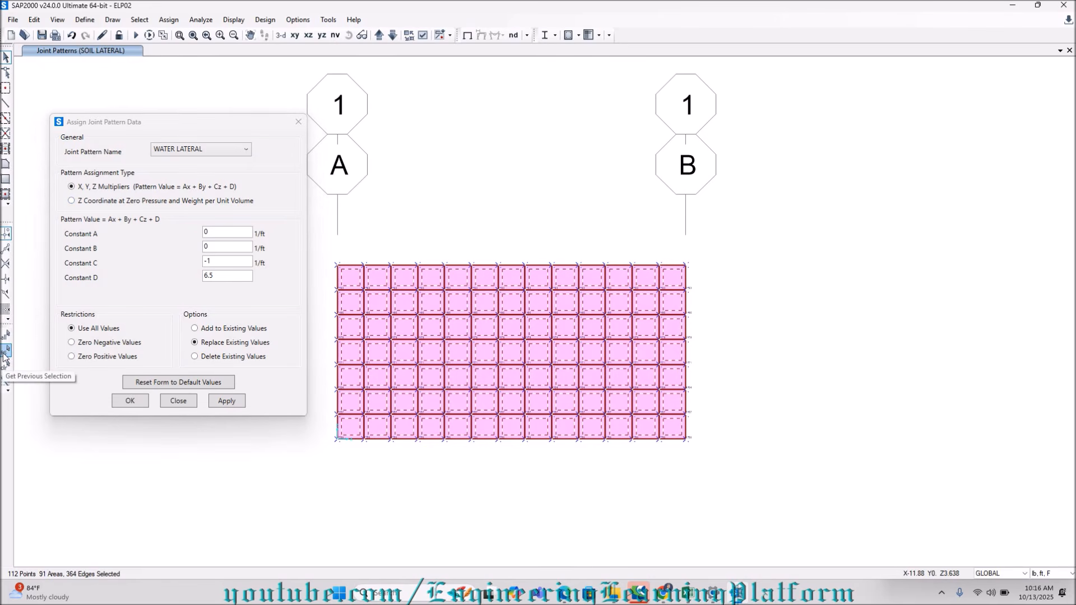
{"action": "left_click", "coordinate": [226, 401]}
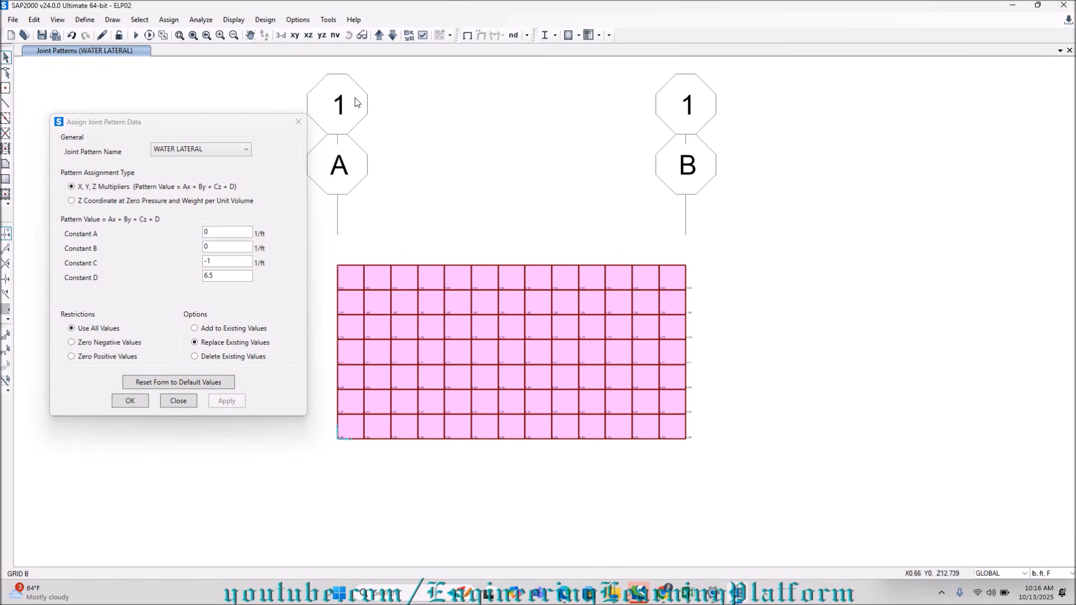
{"action": "left_click", "coordinate": [132, 401]}
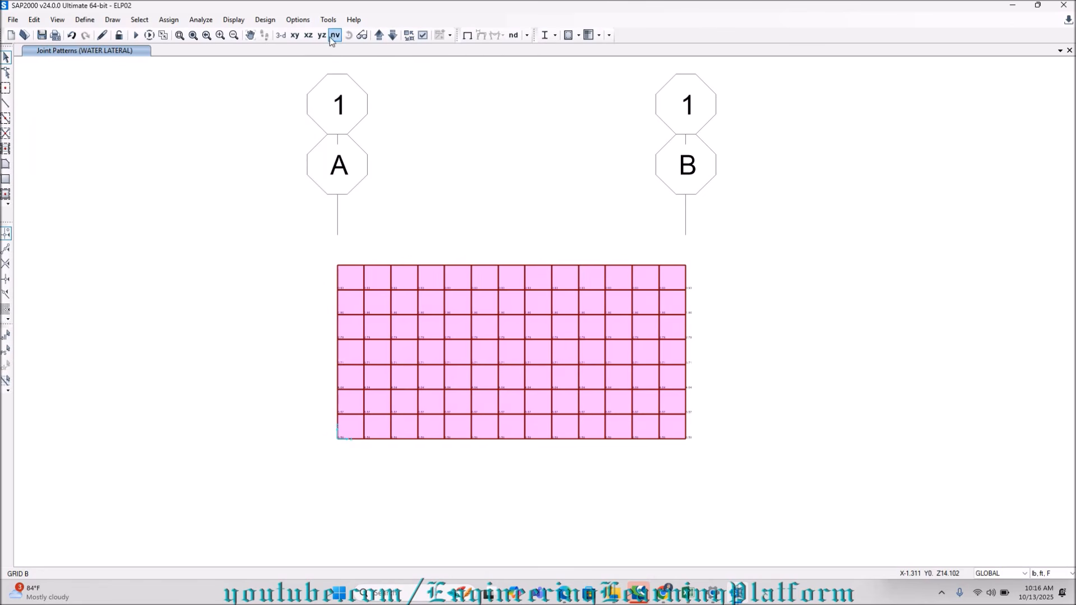
Open the named view GRIDA and select all joints and areas of its wall.
{"action": "left_click", "coordinate": [334, 35]}
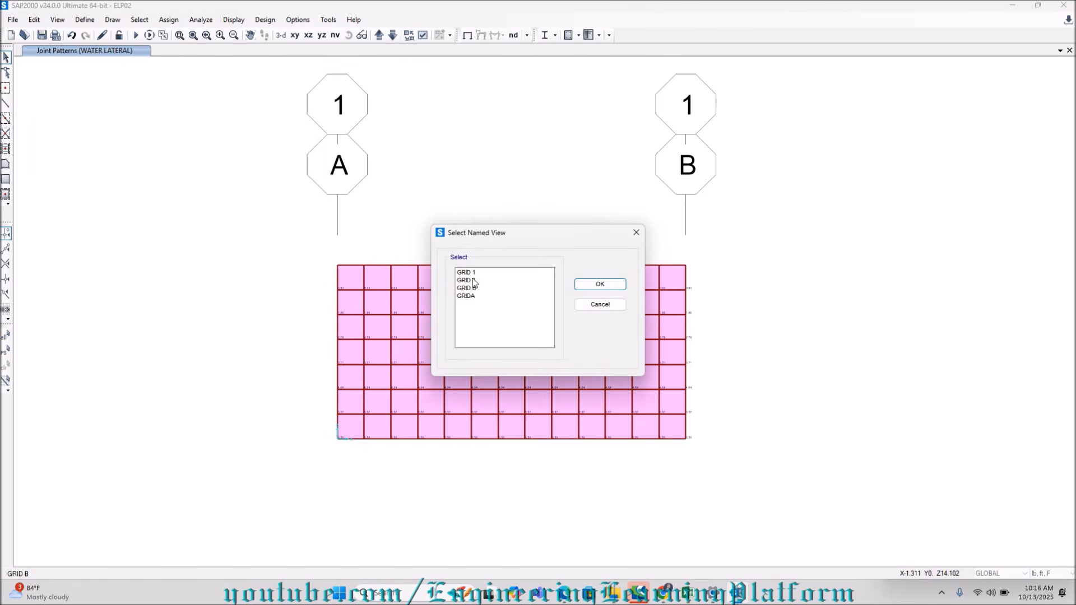
{"action": "left_click", "coordinate": [468, 295]}
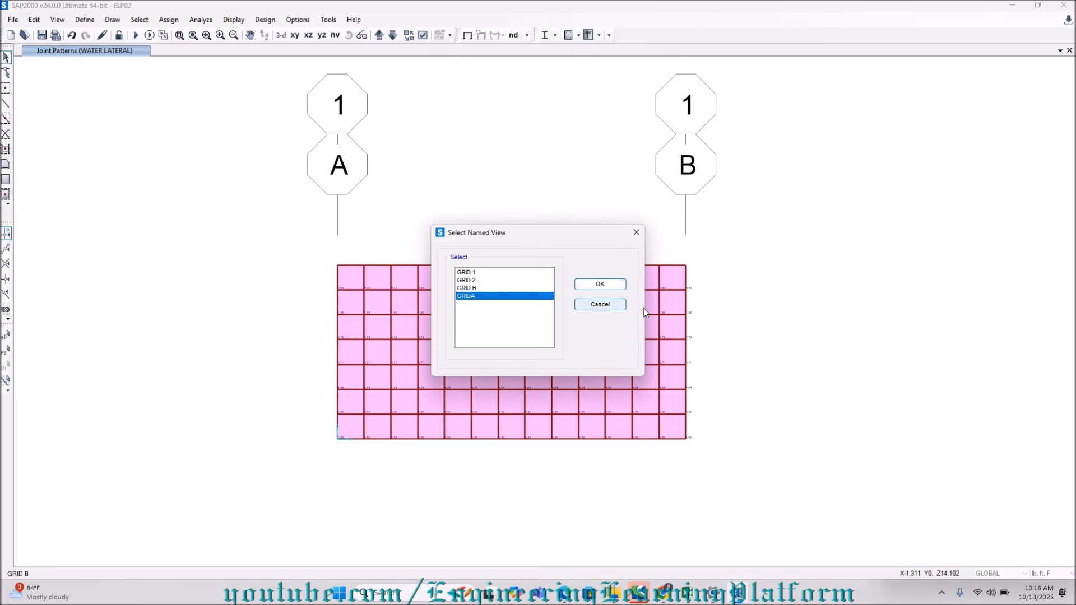
{"action": "left_click", "coordinate": [601, 284]}
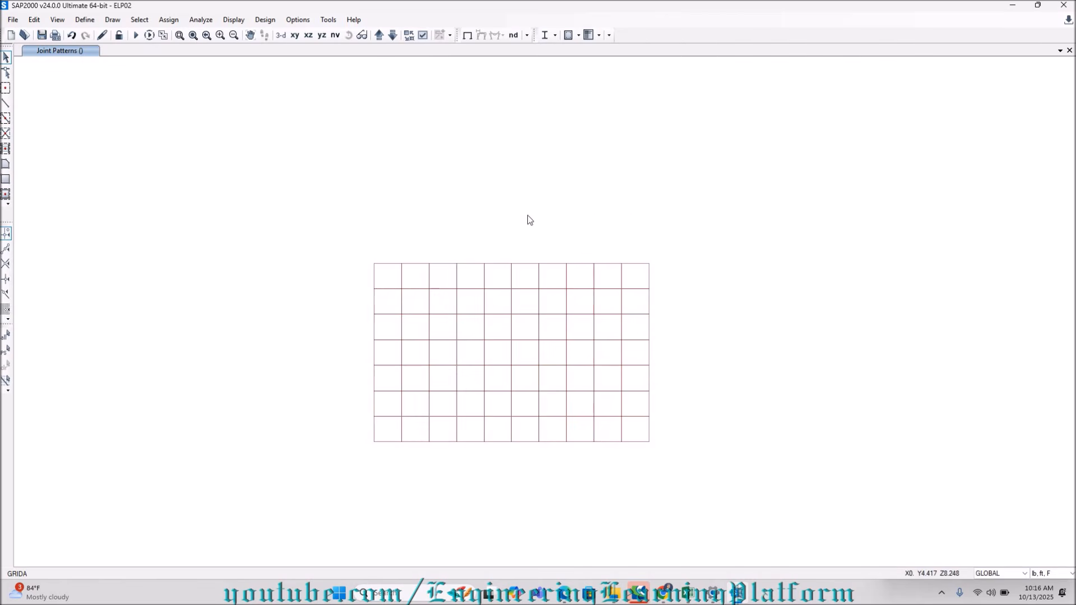
{"action": "left_click_drag", "start_coordinate": [357, 253], "coordinate": [656, 453]}
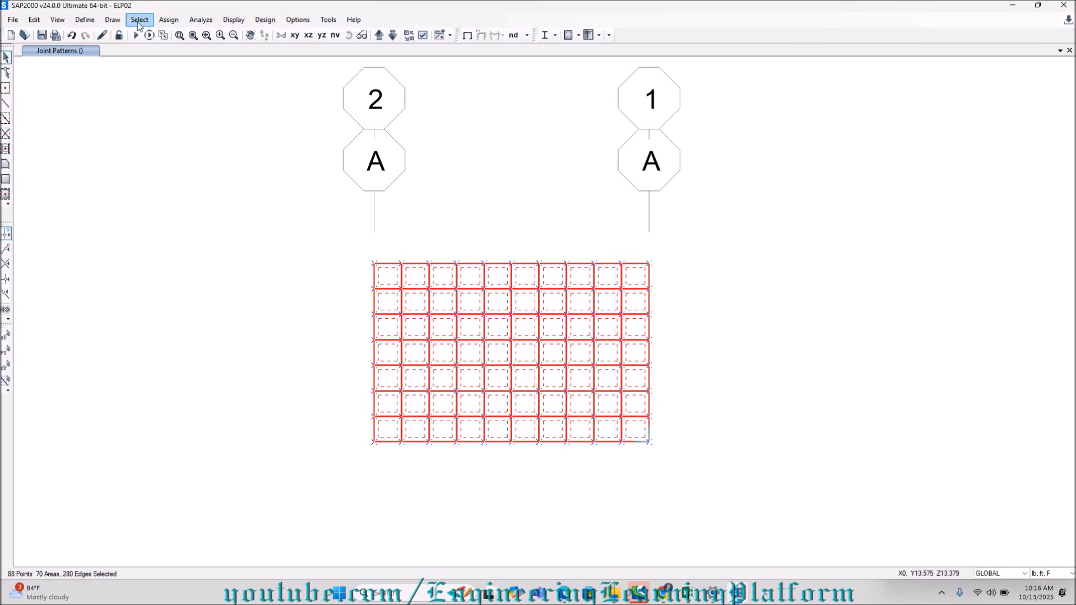
Assign the WATER LATERAL joint pattern with constant C of -1 and constant D of 6.5 to the selected wall.
{"action": "left_click", "coordinate": [168, 20]}
{"action": "left_click", "coordinate": [199, 246]}
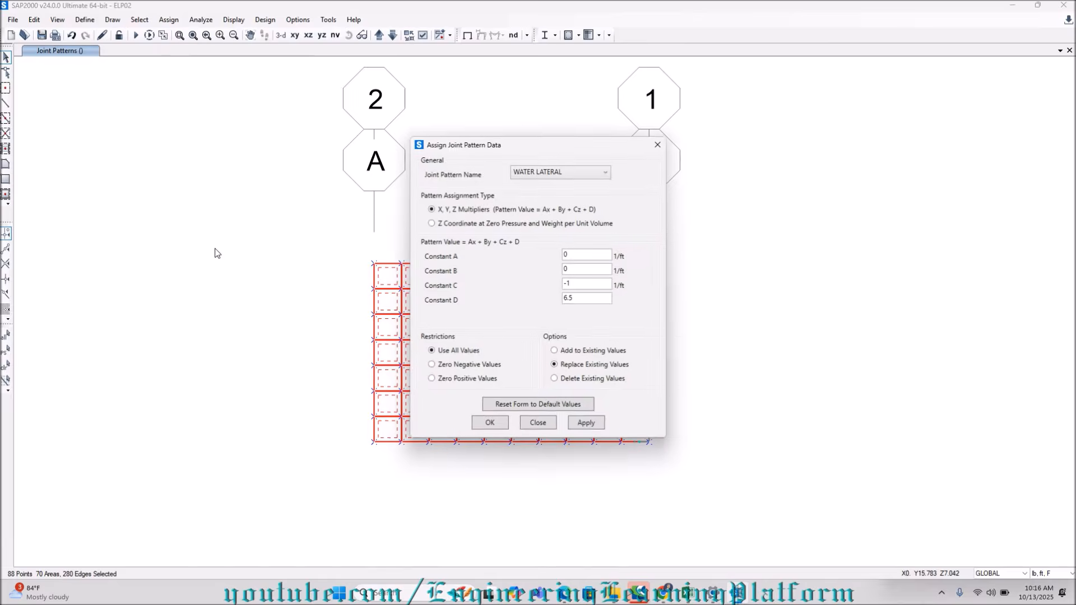
{"action": "left_click", "coordinate": [568, 177]}
{"action": "left_click", "coordinate": [566, 171]}
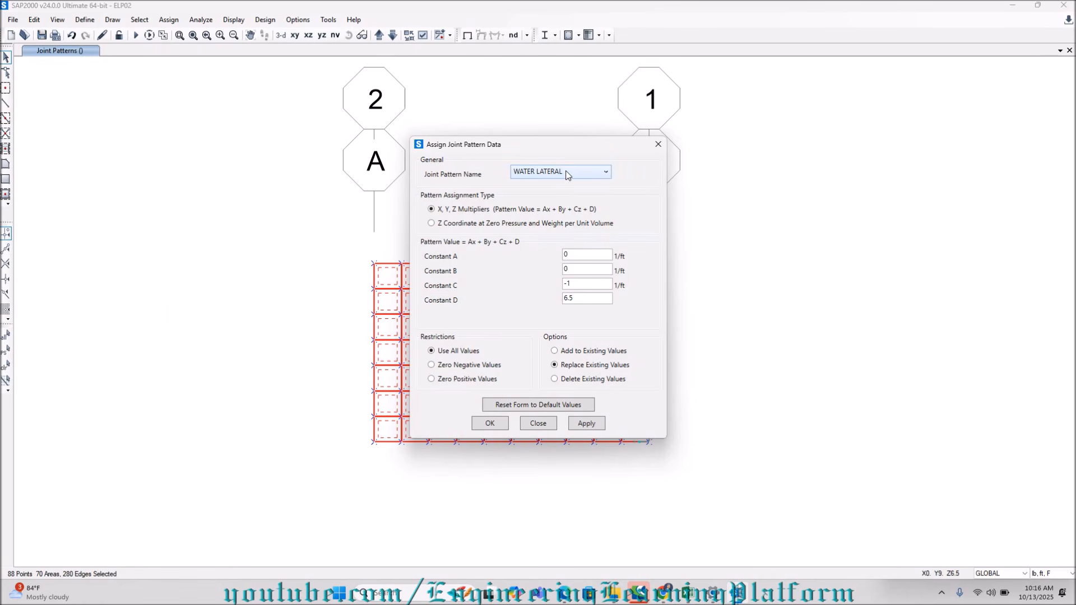
{"action": "left_click", "coordinate": [567, 175]}
{"action": "left_click", "coordinate": [568, 176]}
{"action": "left_click_drag", "start_coordinate": [560, 150], "coordinate": [247, 137]}
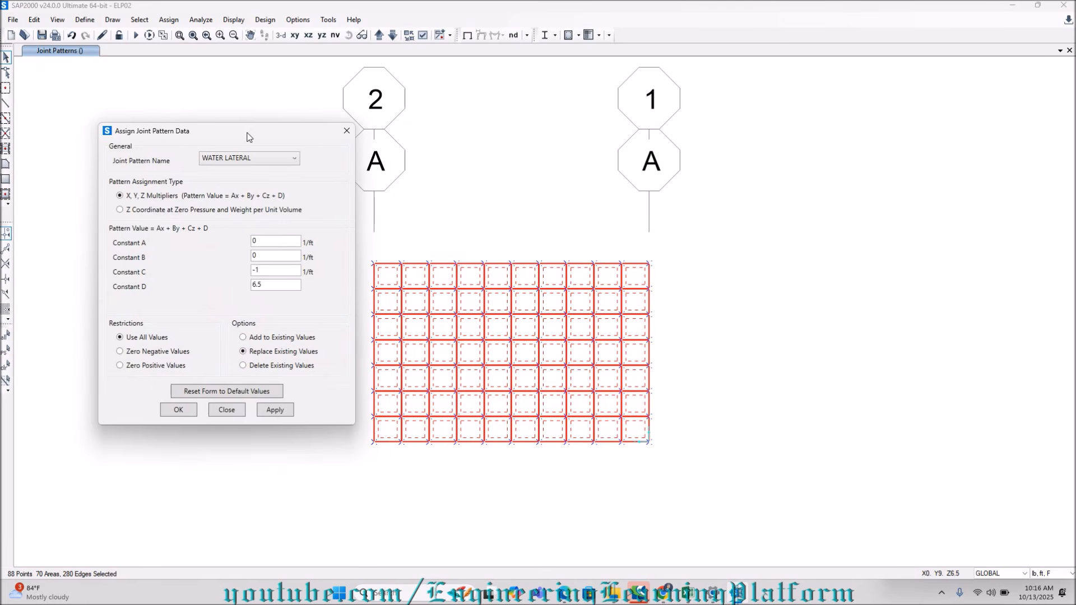
{"action": "left_click", "coordinate": [274, 411]}
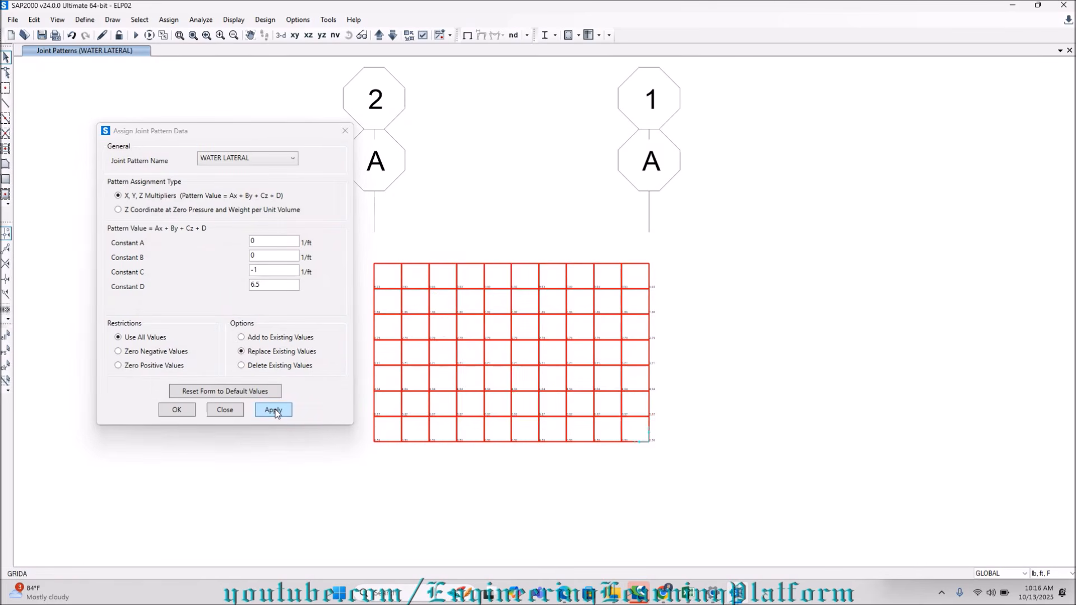
Reselect the grid A wall and assign the SOIL LATERAL joint pattern with constant C of -1 and constant D of 6.5.
{"action": "left_click", "coordinate": [7, 350]}
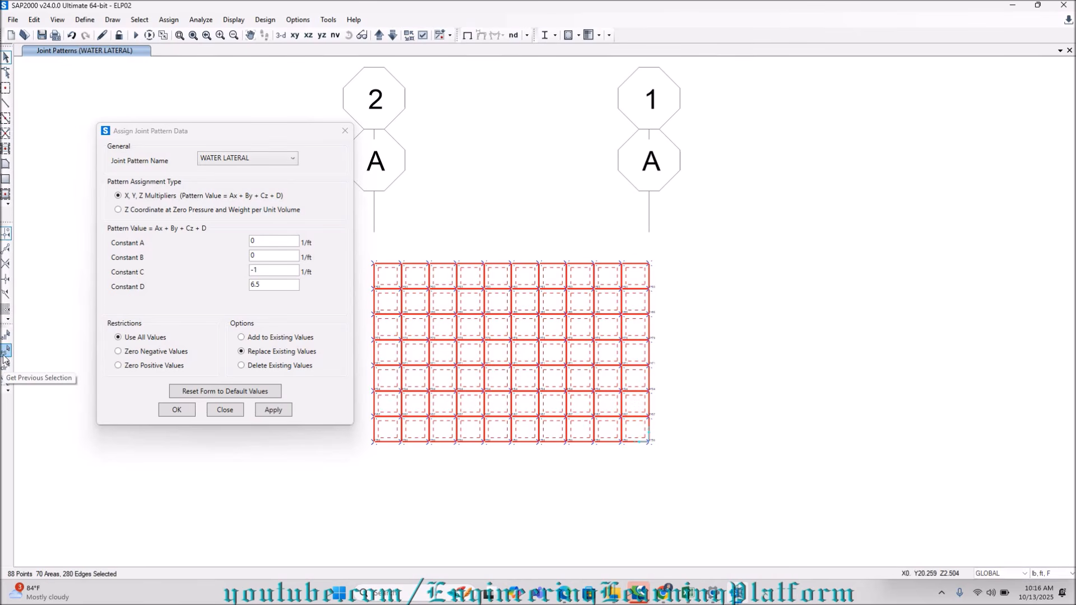
{"action": "left_click", "coordinate": [258, 159]}
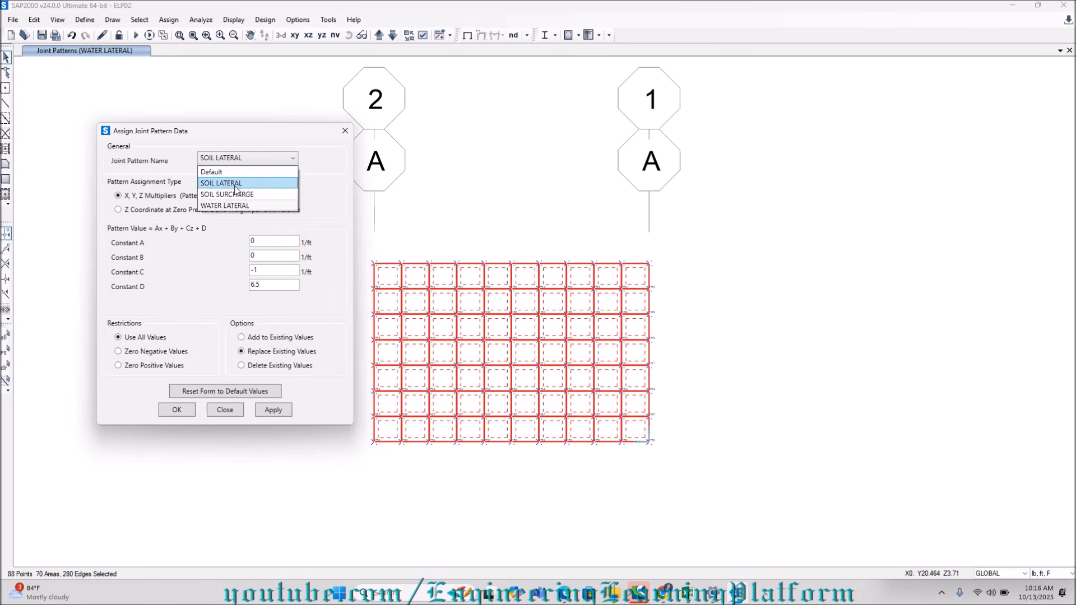
{"action": "left_click", "coordinate": [235, 178]}
{"action": "left_click", "coordinate": [272, 410]}
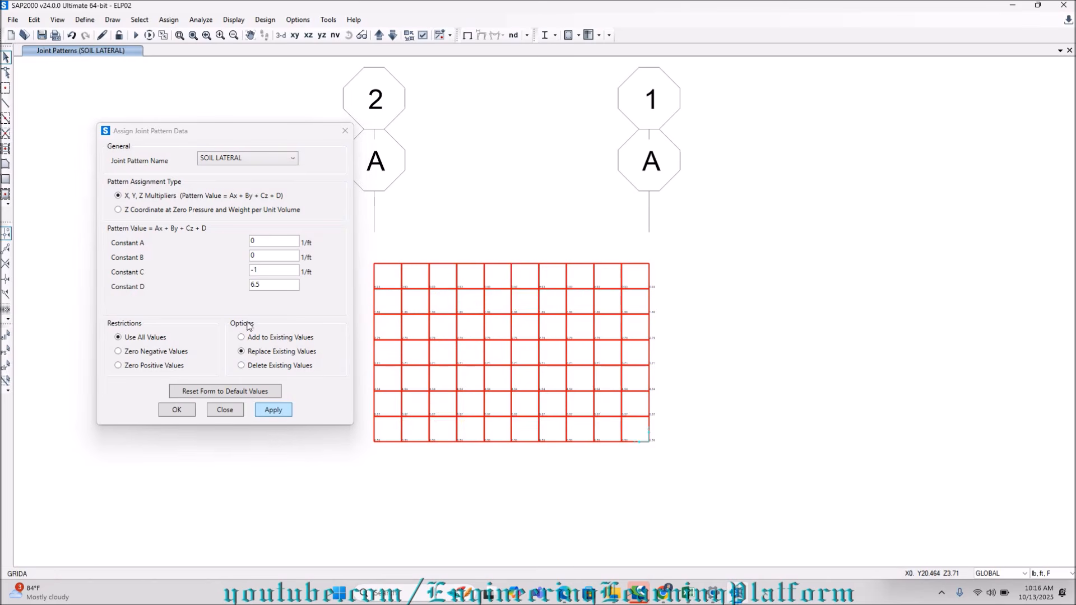
Restore the grid A wall selection and assign the SOIL SURCHARGE joint pattern with constant C of 0 and constant D of 1.
{"action": "left_click", "coordinate": [5, 352]}
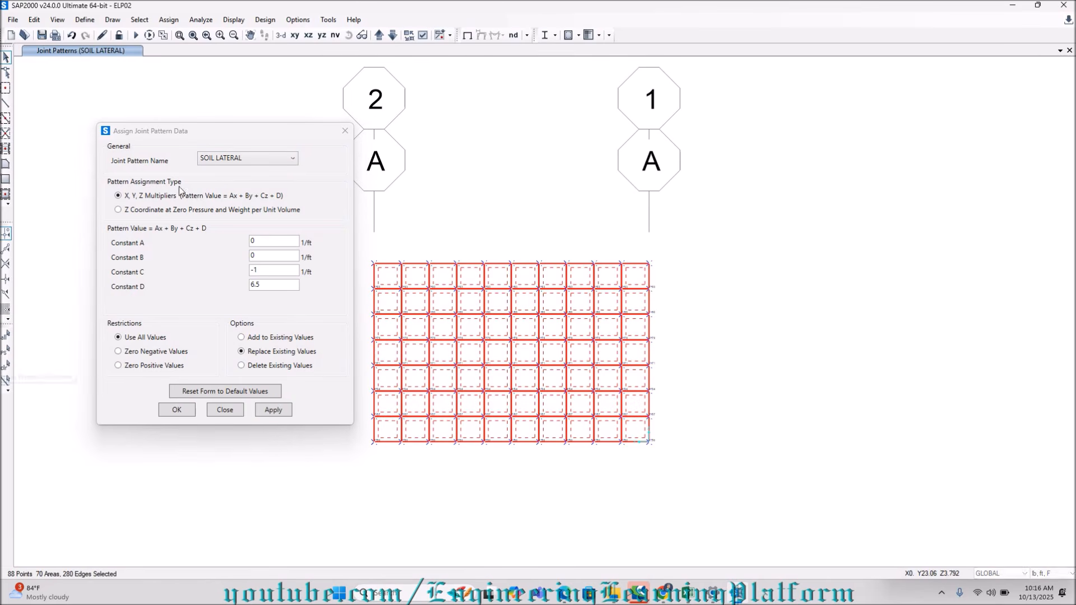
{"action": "left_click", "coordinate": [209, 160]}
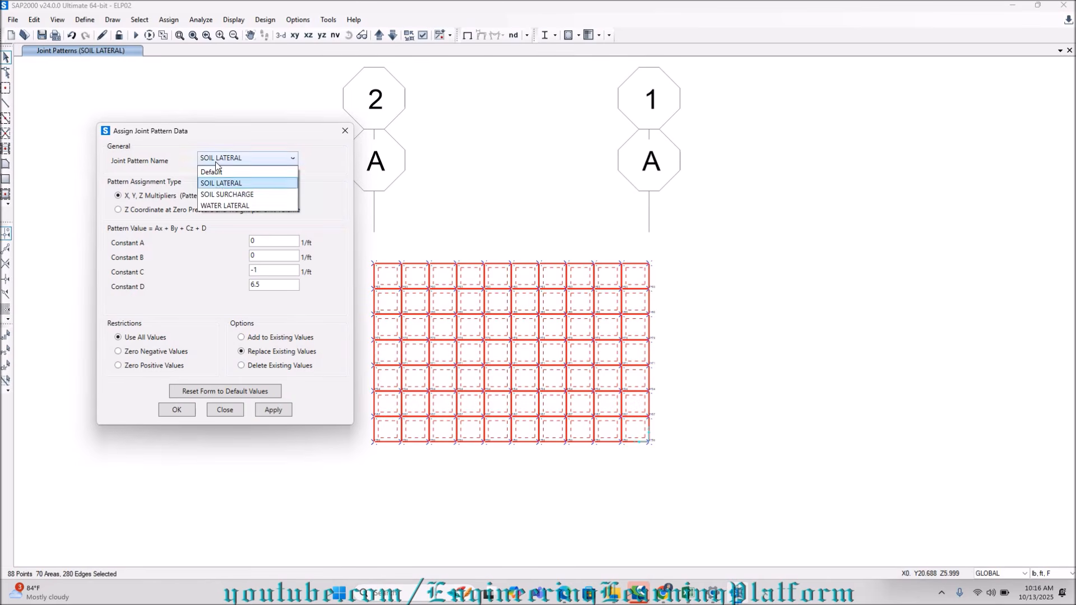
{"action": "left_click", "coordinate": [230, 195]}
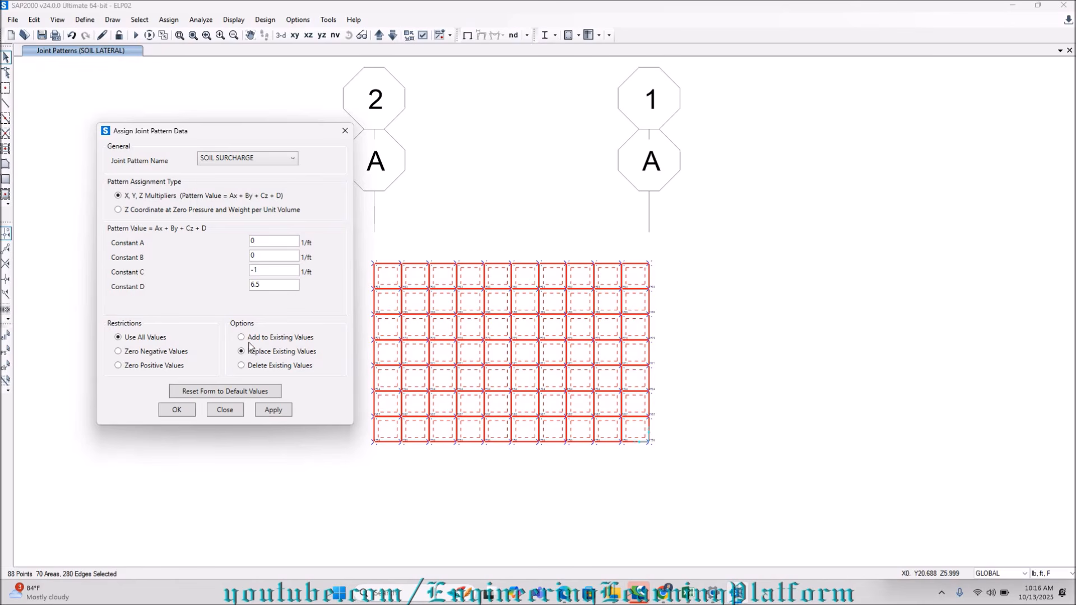
{"action": "left_click_drag", "start_coordinate": [274, 270], "coordinate": [209, 274]}
{"action": "type", "text": "0"}
{"action": "left_click_drag", "start_coordinate": [267, 281], "coordinate": [214, 288]}
{"action": "type", "text": "1"}
{"action": "left_click", "coordinate": [273, 409]}
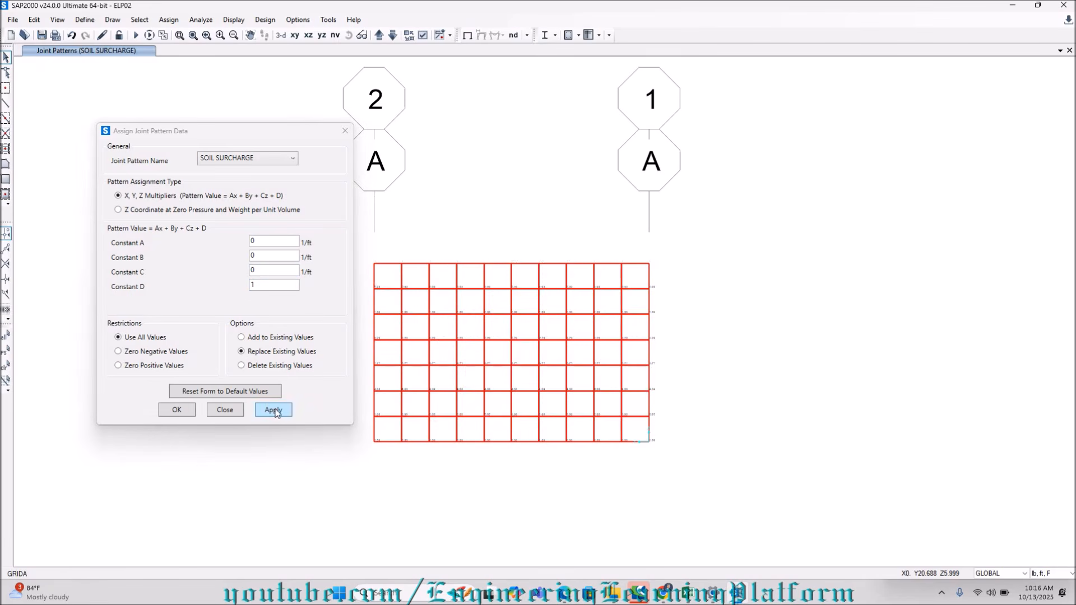
{"action": "left_click", "coordinate": [177, 409]}
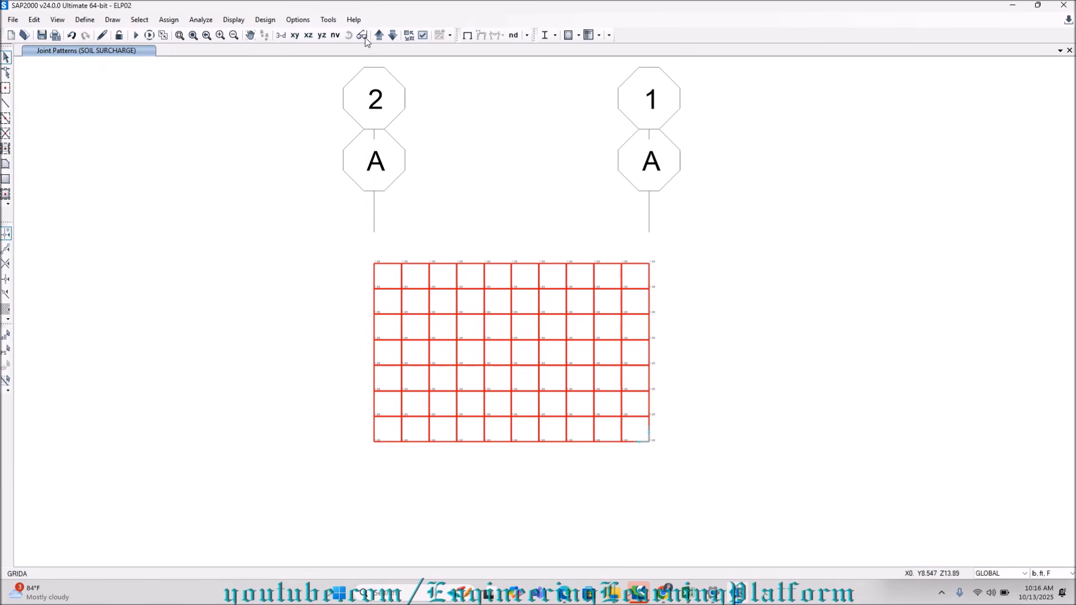
Look through the named views GRID B, GRIDA, GRID 1 and GRID 2 for the remaining wall on grid B.
{"action": "left_click", "coordinate": [333, 38]}
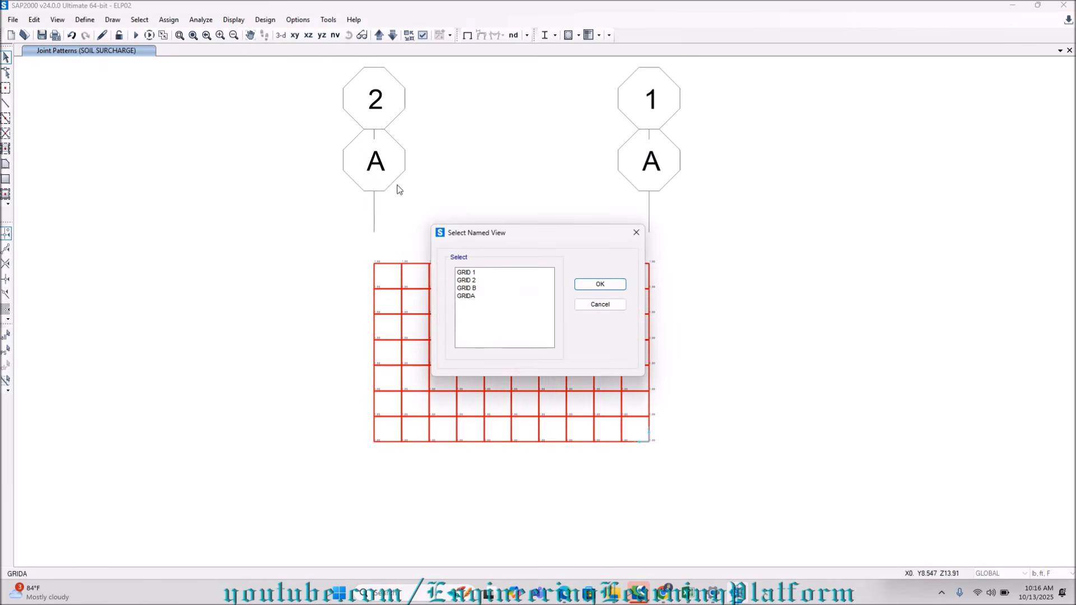
{"action": "left_click", "coordinate": [466, 288]}
{"action": "left_click", "coordinate": [600, 284]}
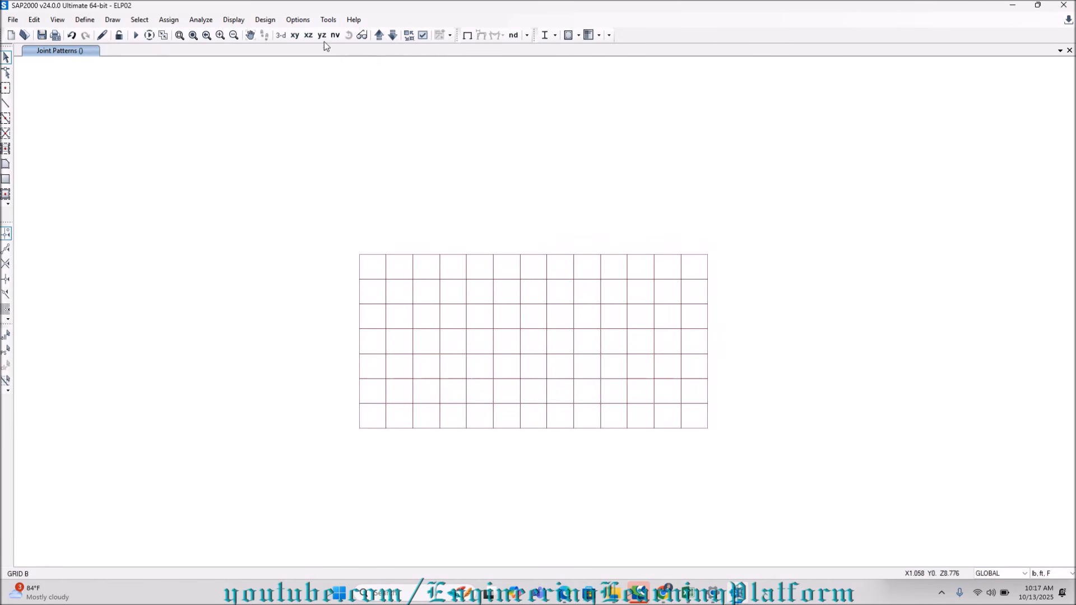
{"action": "left_click", "coordinate": [334, 36]}
{"action": "left_click", "coordinate": [465, 296]}
{"action": "left_click", "coordinate": [598, 285]}
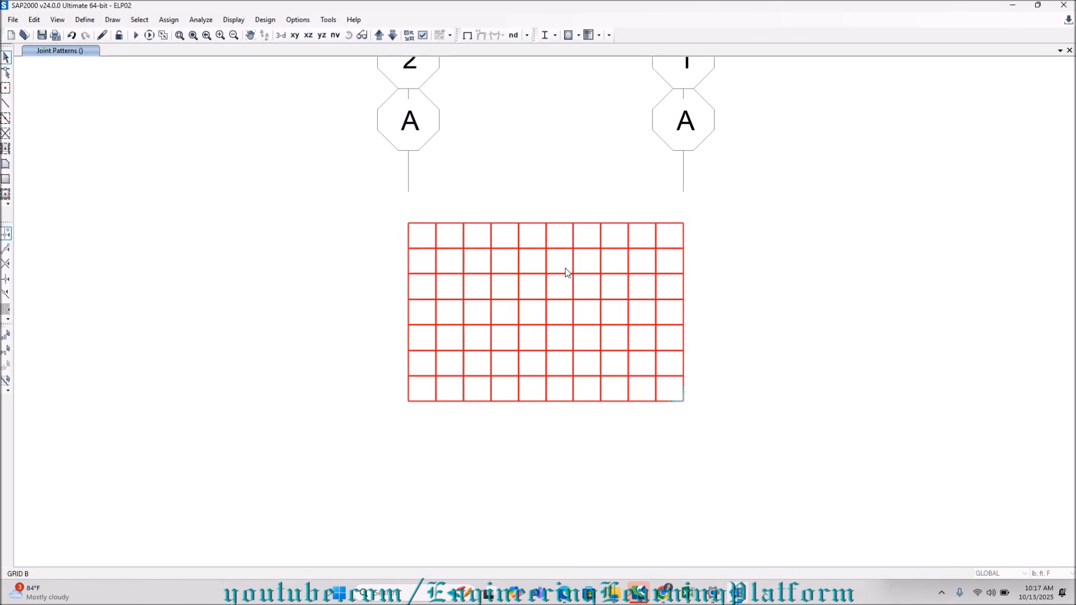
{"action": "left_click", "coordinate": [335, 36]}
{"action": "left_click", "coordinate": [465, 274]}
{"action": "left_click", "coordinate": [585, 286]}
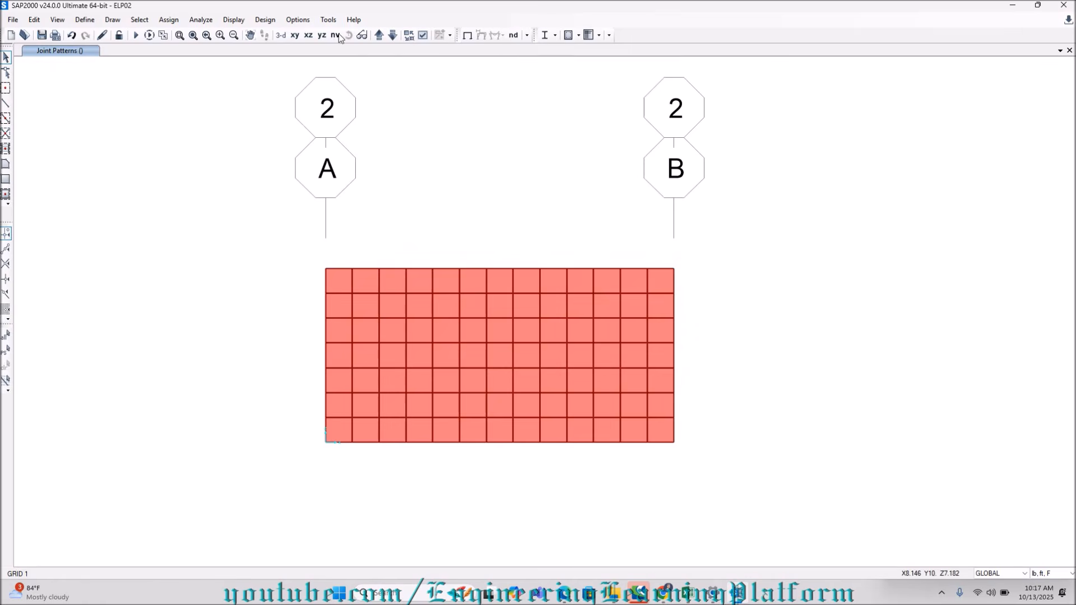
{"action": "left_click", "coordinate": [335, 35]}
{"action": "left_click", "coordinate": [469, 280]}
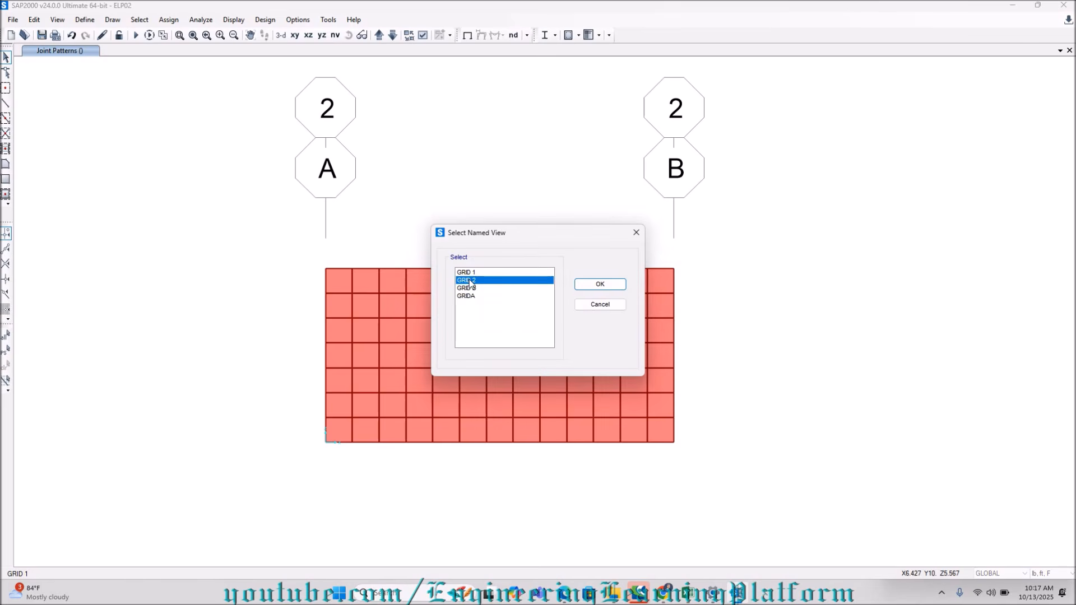
{"action": "left_click", "coordinate": [614, 286]}
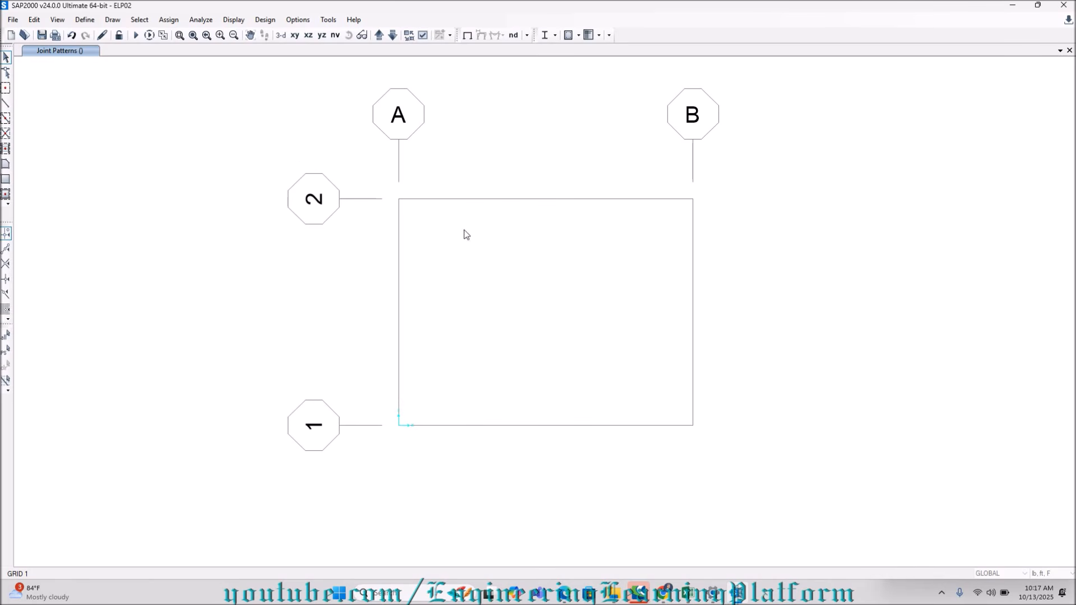
Show the Y-Z plane at X=13 and select all joints and areas of the wall on grid B.
{"action": "left_click", "coordinate": [309, 35]}
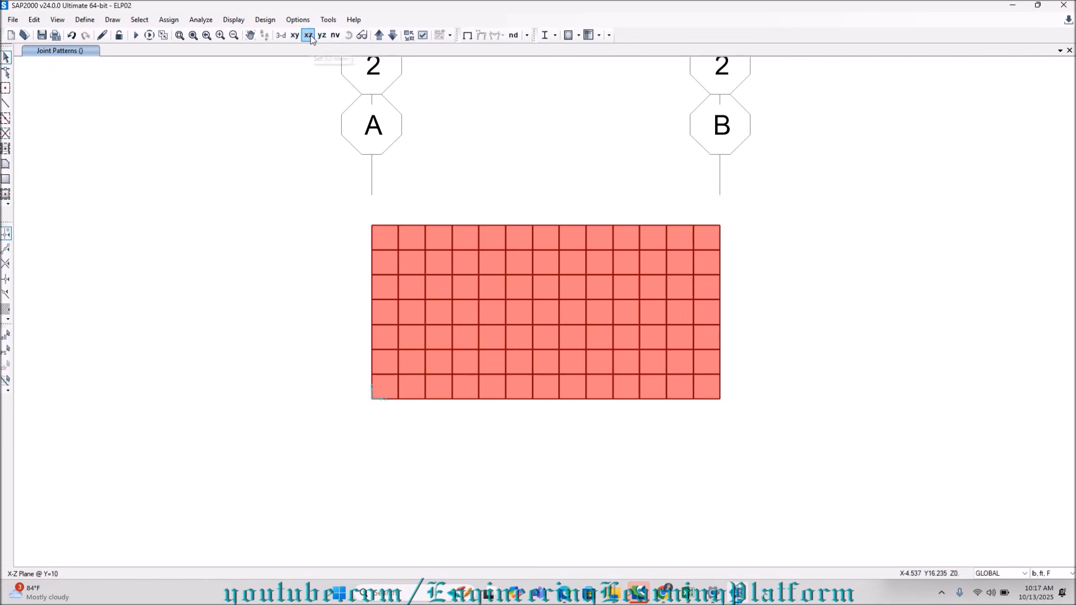
{"action": "left_click", "coordinate": [322, 35]}
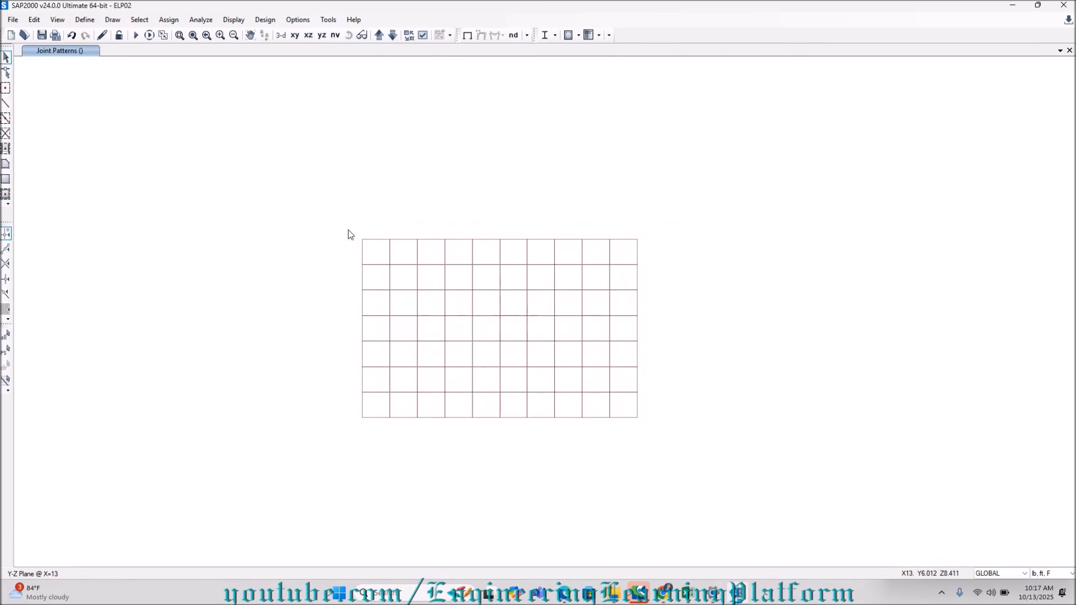
{"action": "left_click_drag", "start_coordinate": [343, 234], "coordinate": [634, 426]}
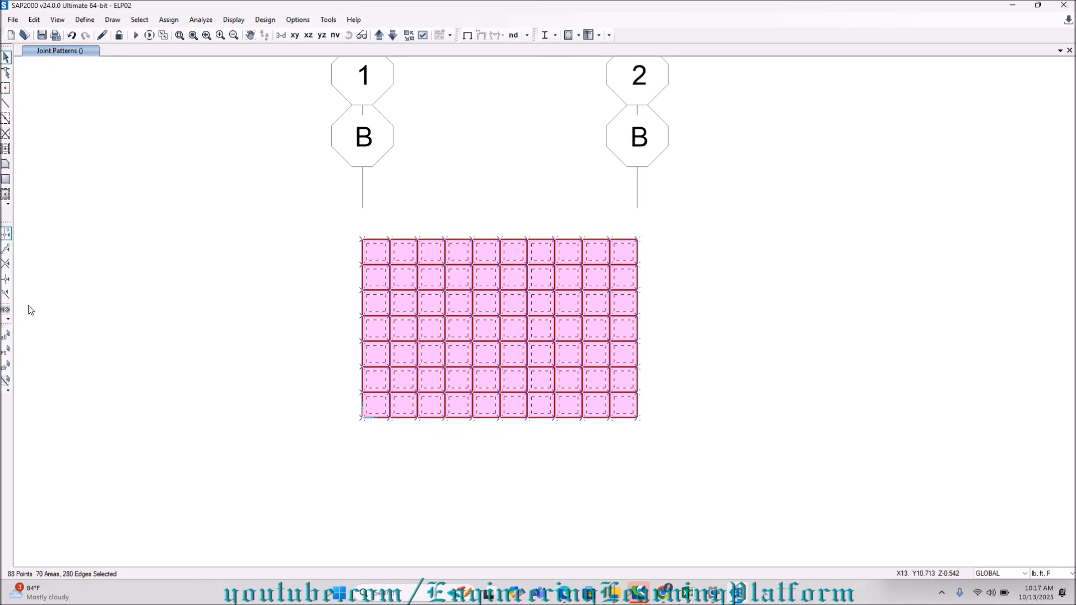
Assign the SOIL SURCHARGE joint pattern with constant C of 0 and constant D of 1 to the selected grid B wall.
{"action": "left_click", "coordinate": [169, 21]}
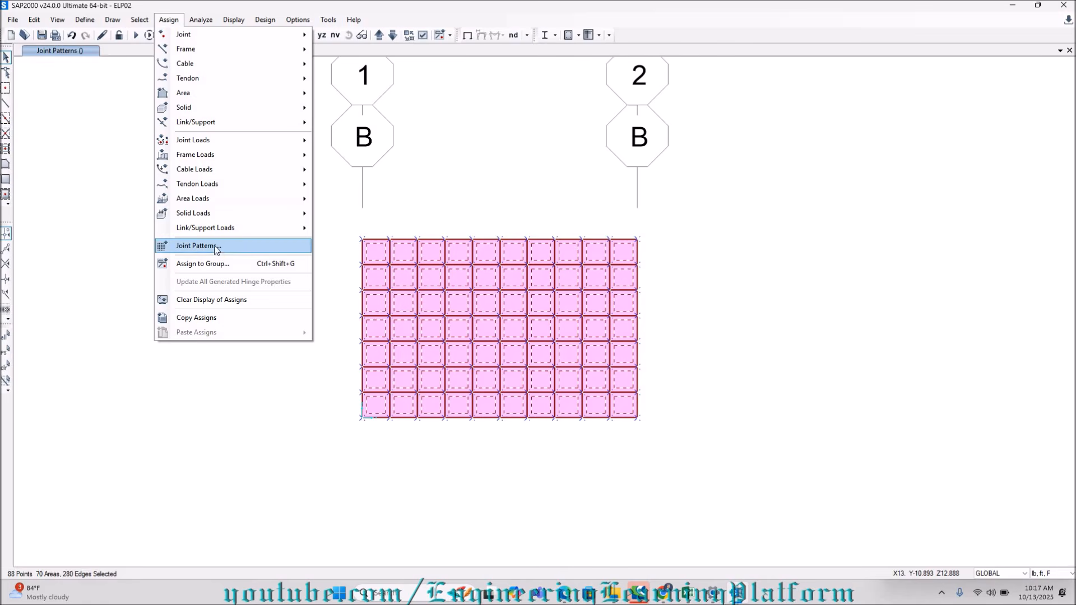
{"action": "left_click", "coordinate": [213, 246]}
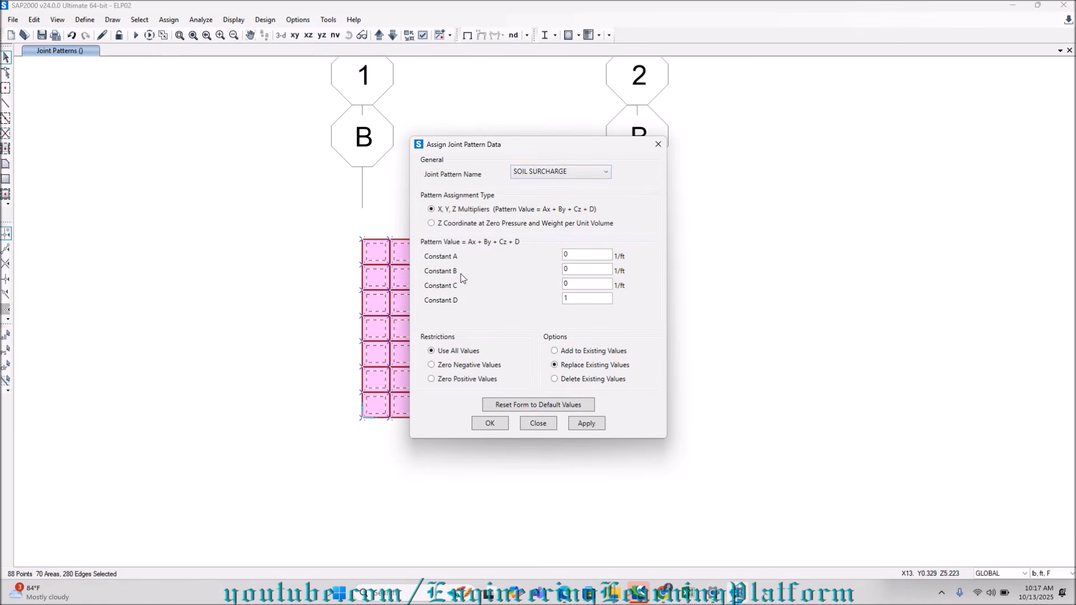
{"action": "left_click", "coordinate": [586, 423]}
Restore the grid B wall selection and assign the SOIL LATERAL joint pattern with constant C of -1 and constant D of 6.5.
{"action": "left_click_drag", "start_coordinate": [492, 145], "coordinate": [154, 129]}
{"action": "left_click", "coordinate": [224, 155]}
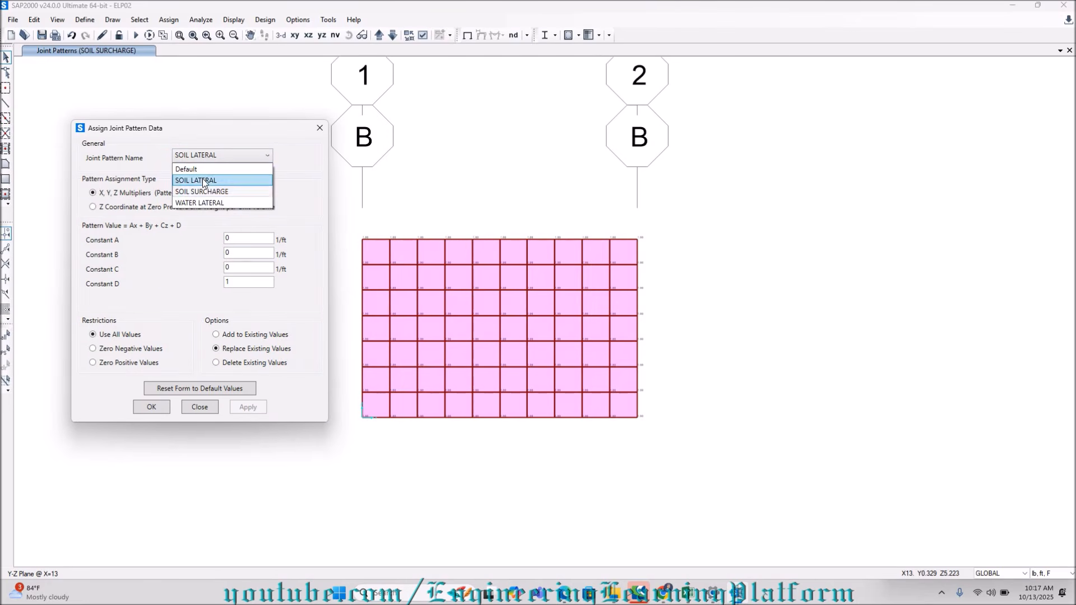
{"action": "left_click", "coordinate": [196, 179]}
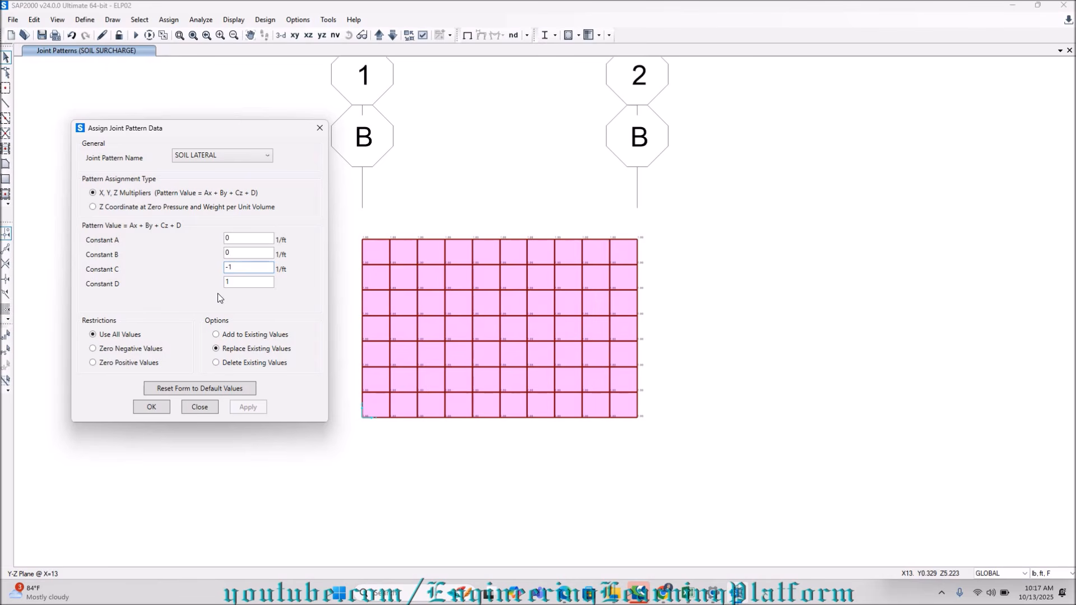
{"action": "key", "text": "Tab"}
{"action": "type", "text": "6.5"}
{"action": "left_click", "coordinate": [6, 350]}
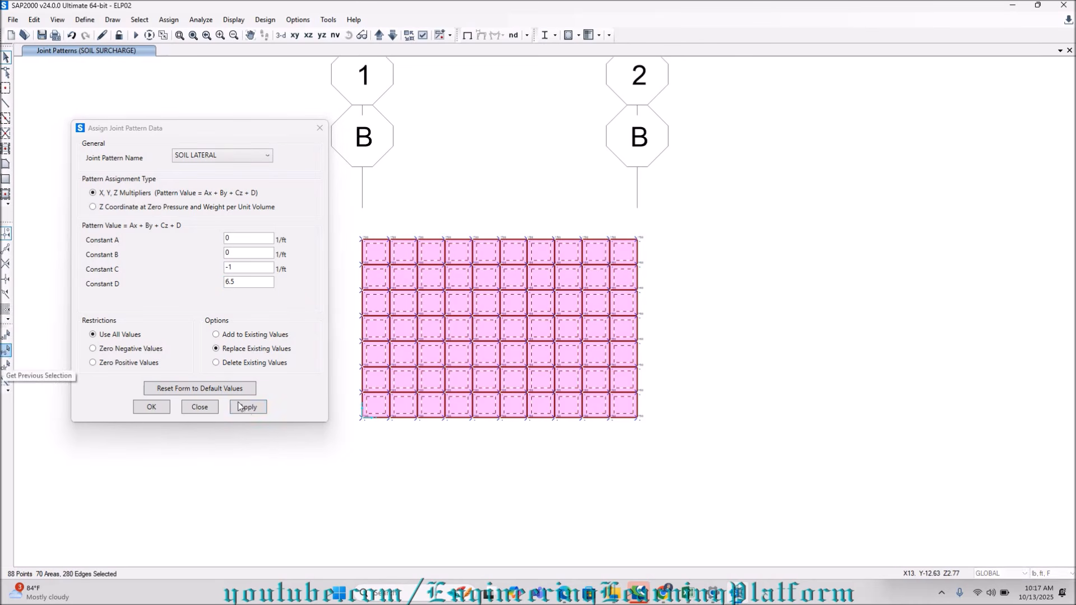
{"action": "left_click", "coordinate": [248, 407]}
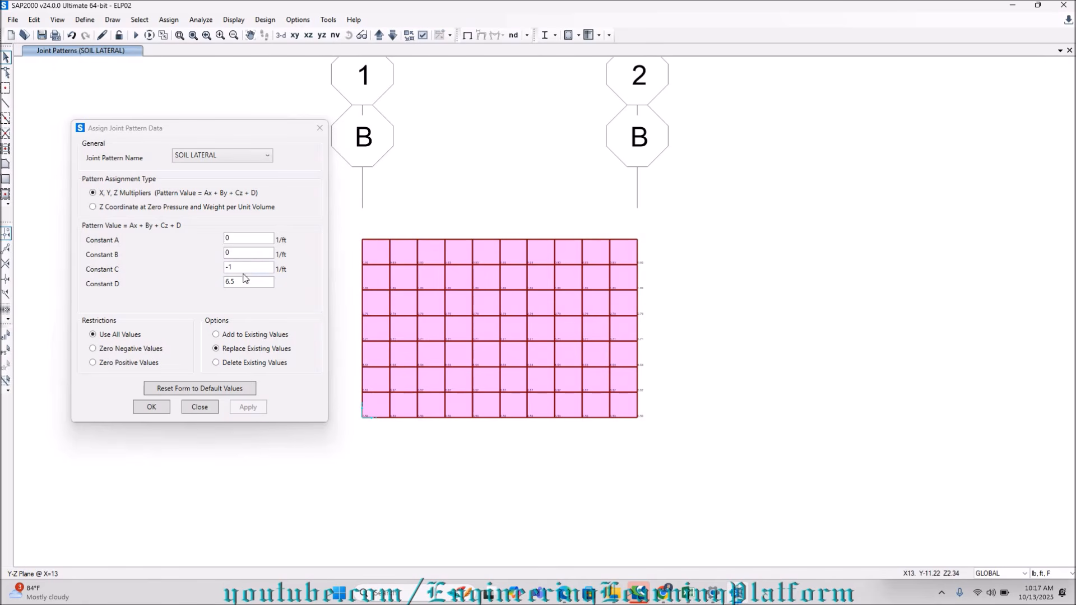
Reselect the grid B wall, assign the WATER LATERAL joint pattern with constant C of -1 and constant D of 6.5, and finish the pattern assignment.
{"action": "left_click", "coordinate": [222, 161]}
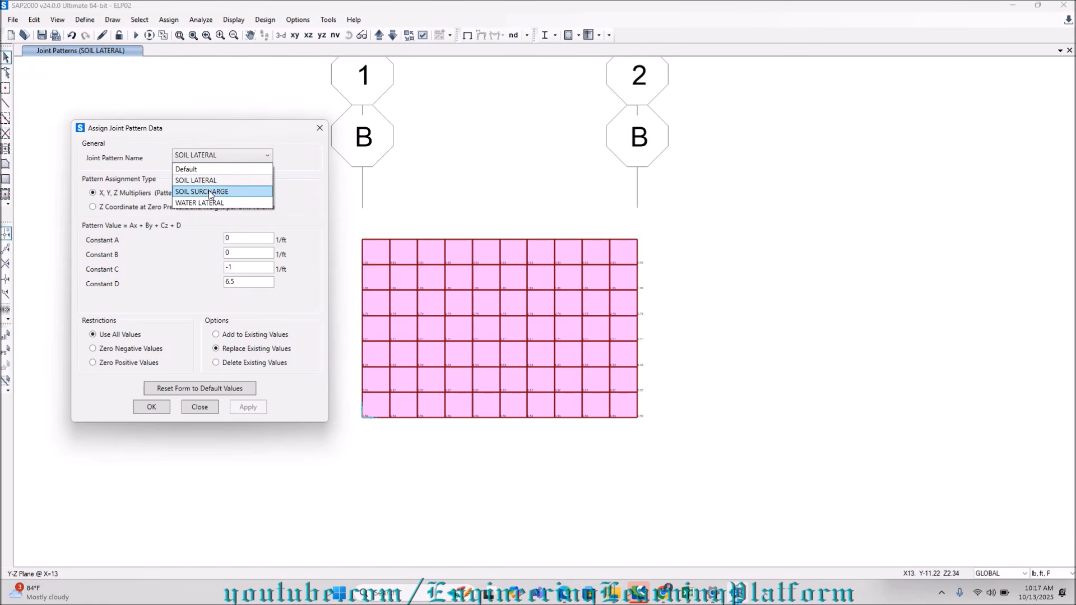
{"action": "left_click", "coordinate": [210, 154]}
{"action": "left_click", "coordinate": [209, 154]}
{"action": "left_click", "coordinate": [209, 155]}
{"action": "left_click", "coordinate": [209, 154]}
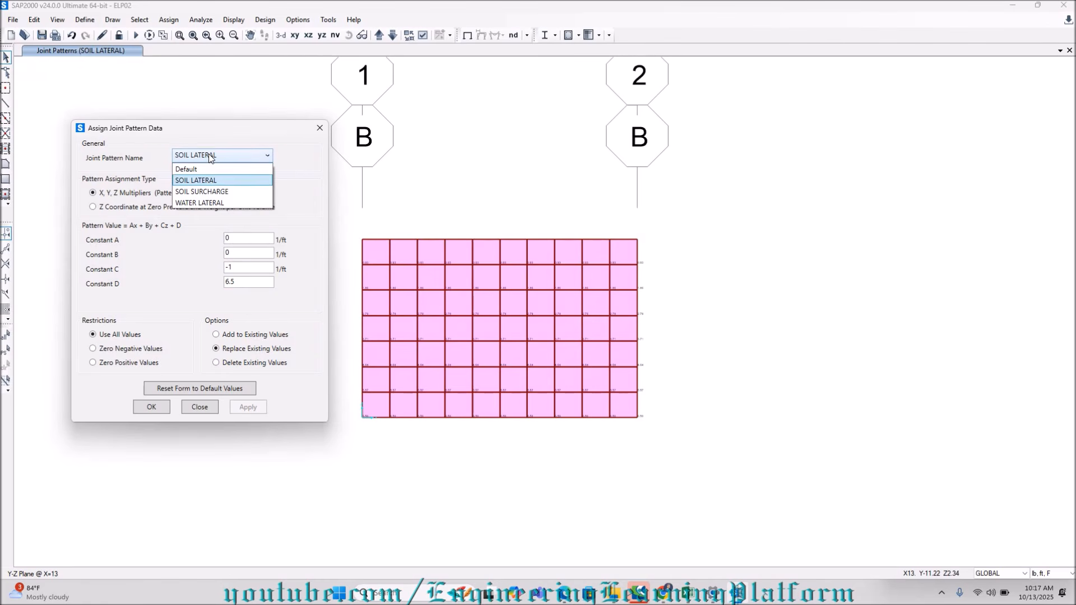
{"action": "left_click", "coordinate": [214, 203]}
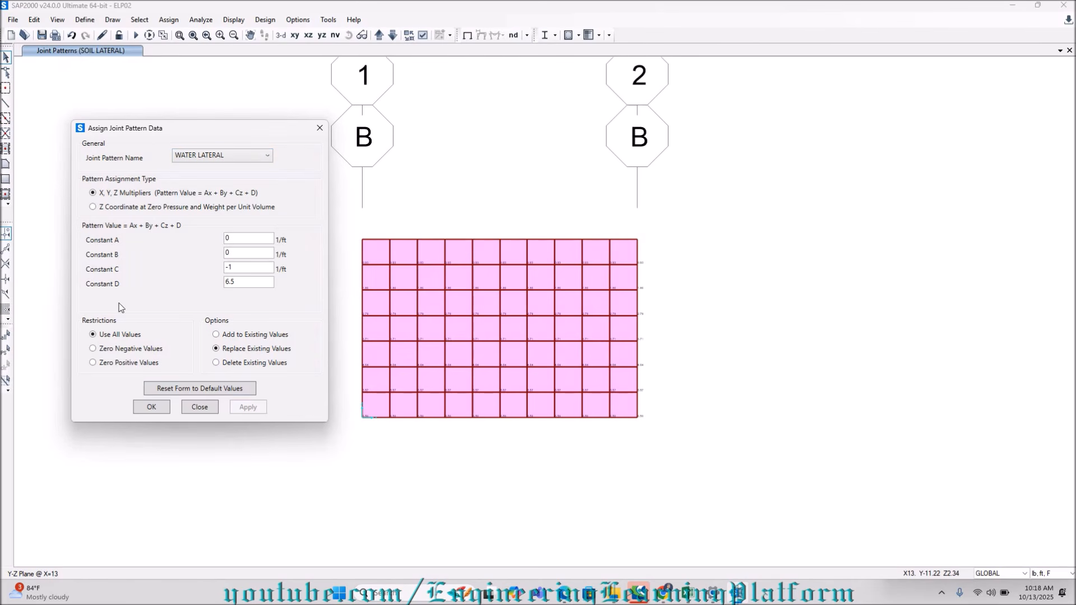
{"action": "left_click", "coordinate": [6, 351]}
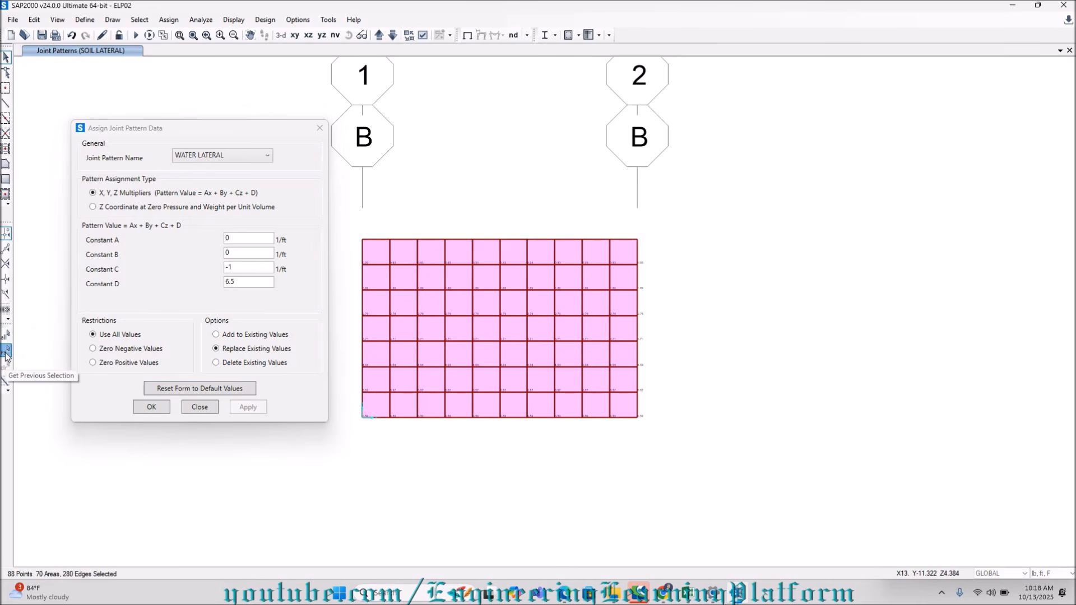
{"action": "left_click", "coordinate": [242, 409]}
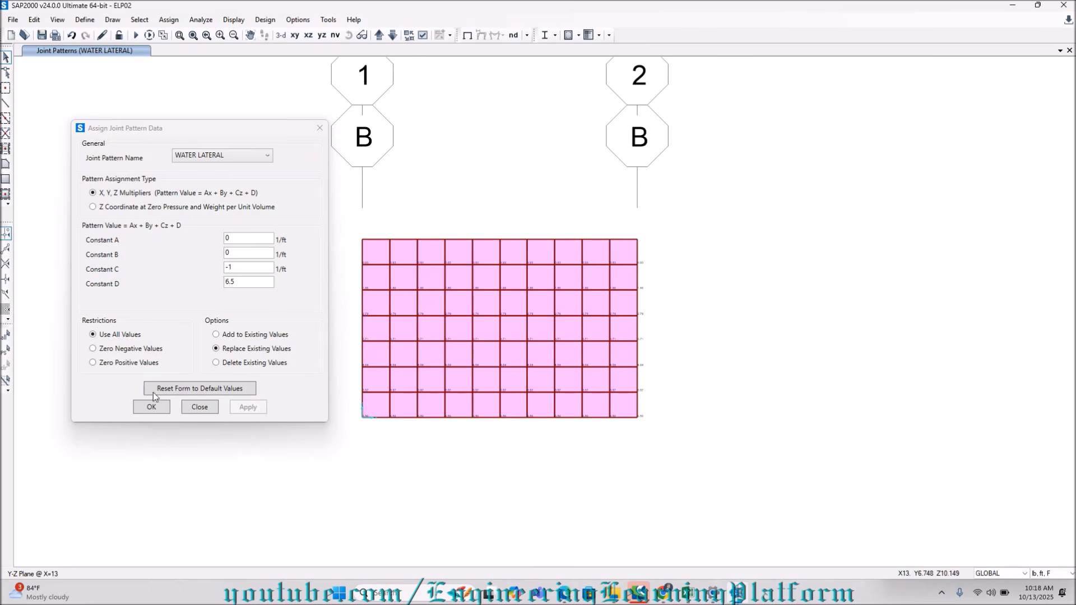
{"action": "left_click", "coordinate": [160, 408]}
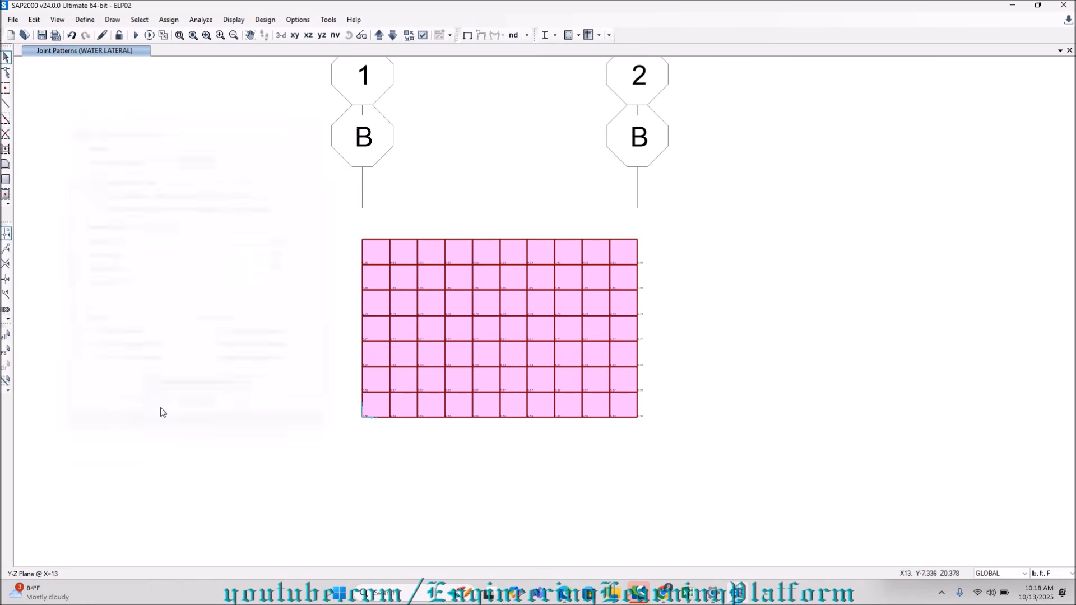
Select all joints and areas of the walls on grids B and A in the Y-Z planes at X=13 and X=0.
{"action": "left_click", "coordinate": [281, 36]}
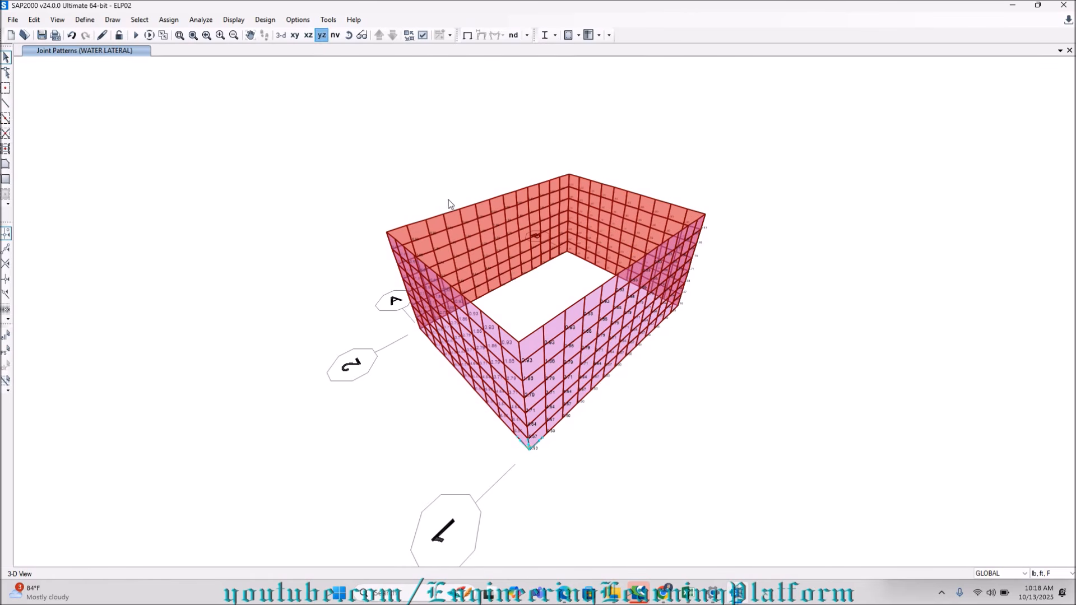
{"action": "left_click_drag", "start_coordinate": [384, 215], "coordinate": [703, 418]}
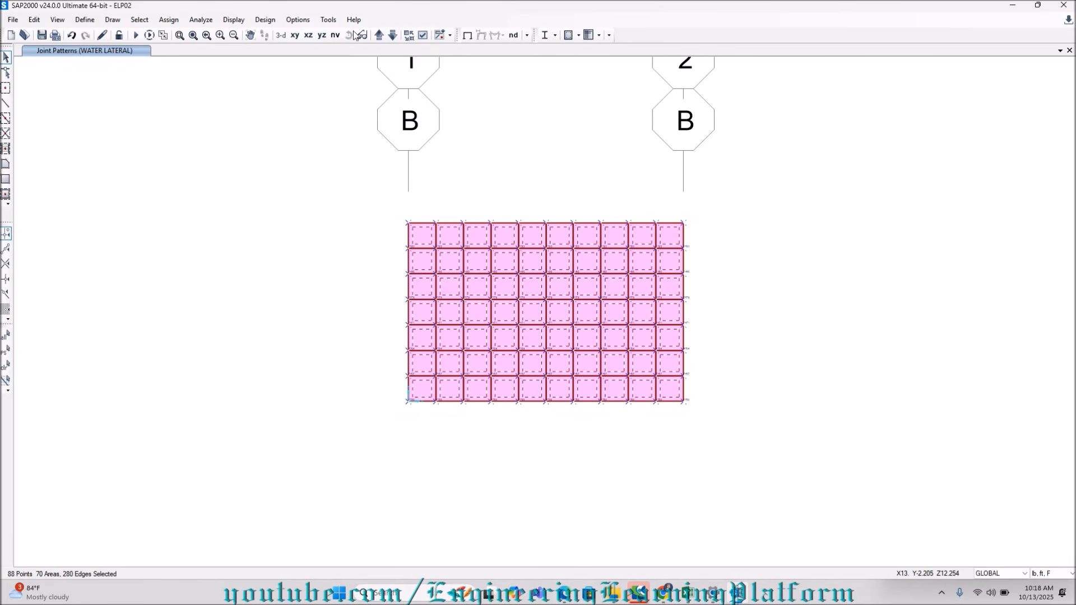
{"action": "left_click", "coordinate": [379, 35]}
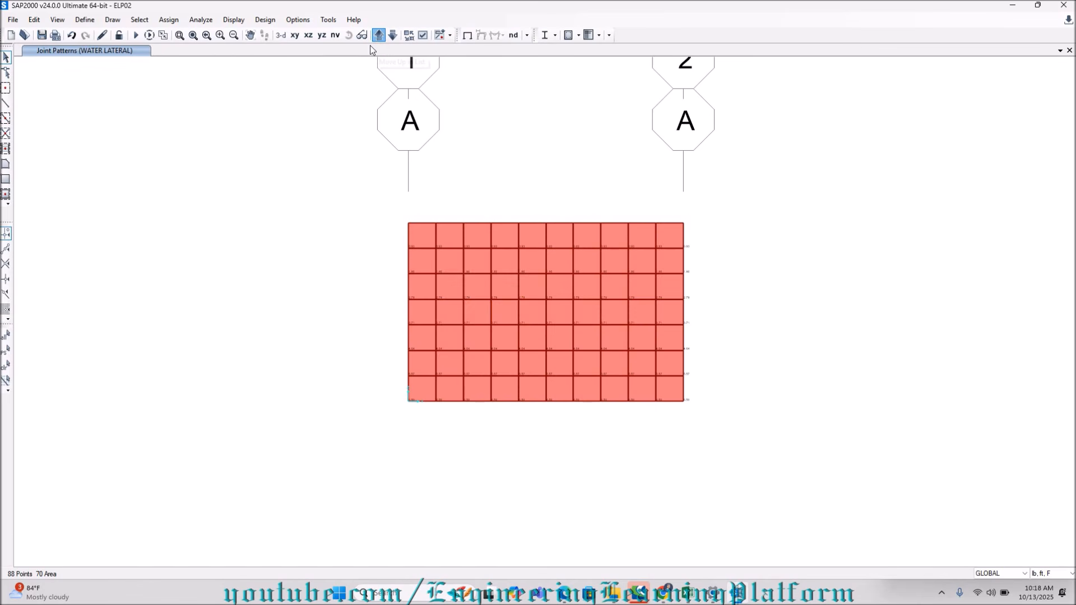
{"action": "left_click_drag", "start_coordinate": [386, 200], "coordinate": [699, 433]}
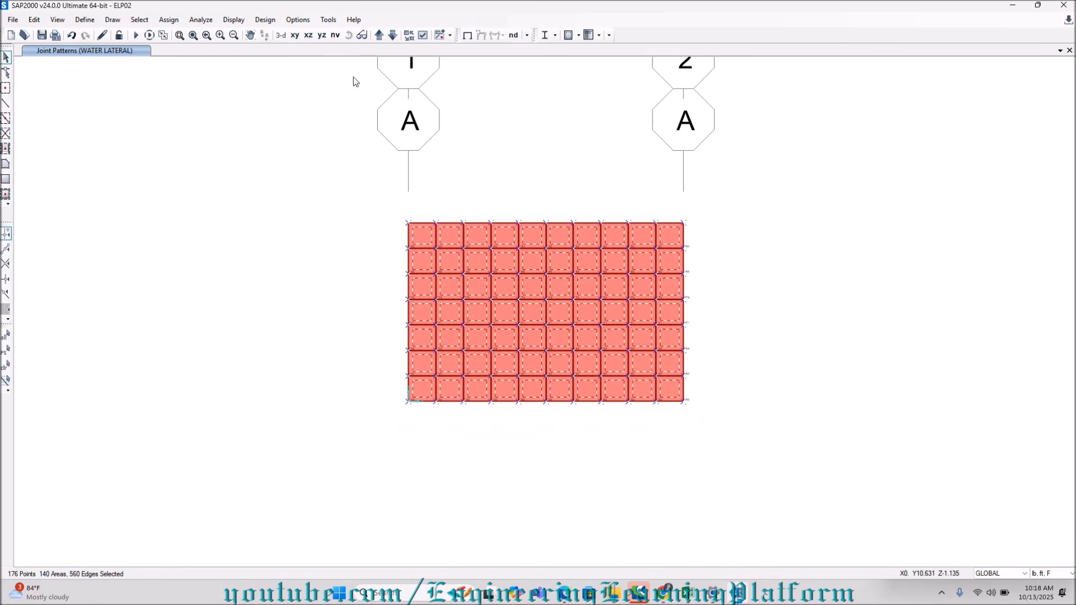
{"action": "left_click", "coordinate": [377, 39]}
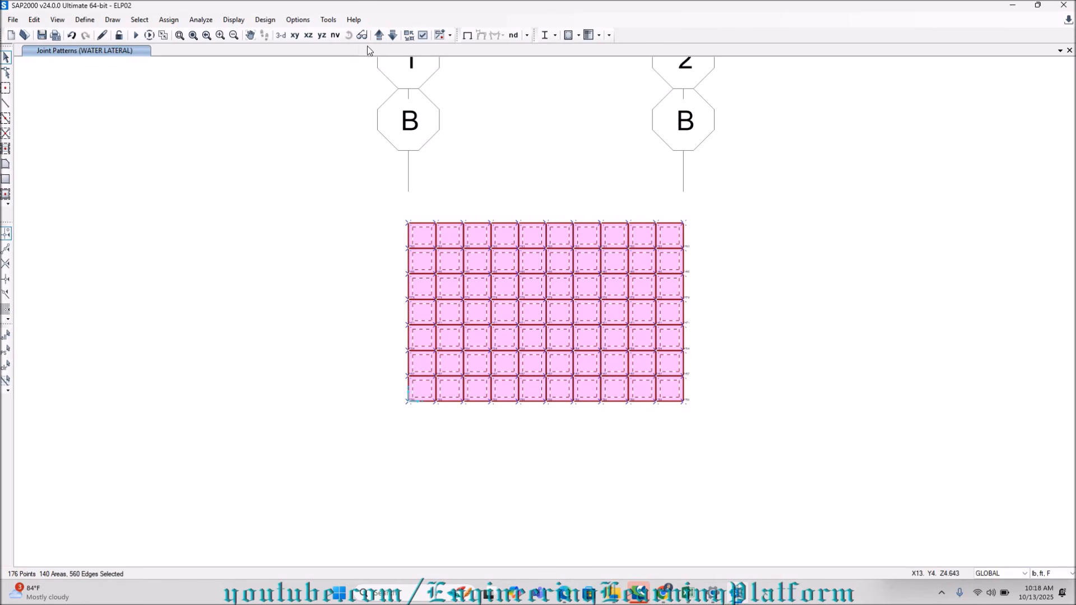
{"action": "left_click", "coordinate": [379, 36]}
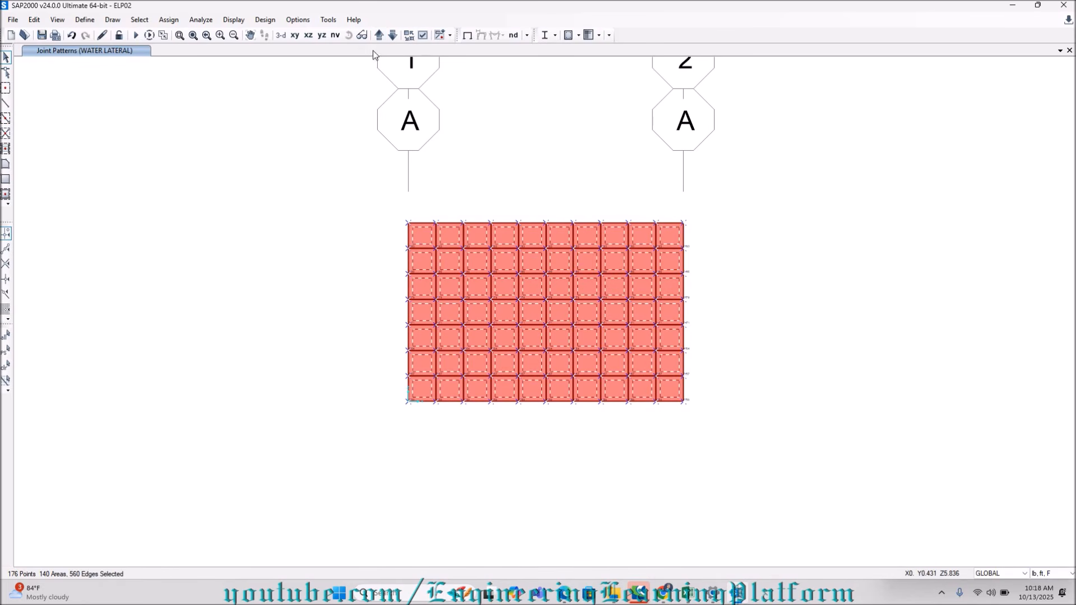
{"action": "left_click", "coordinate": [379, 37]}
{"action": "left_click", "coordinate": [381, 37]}
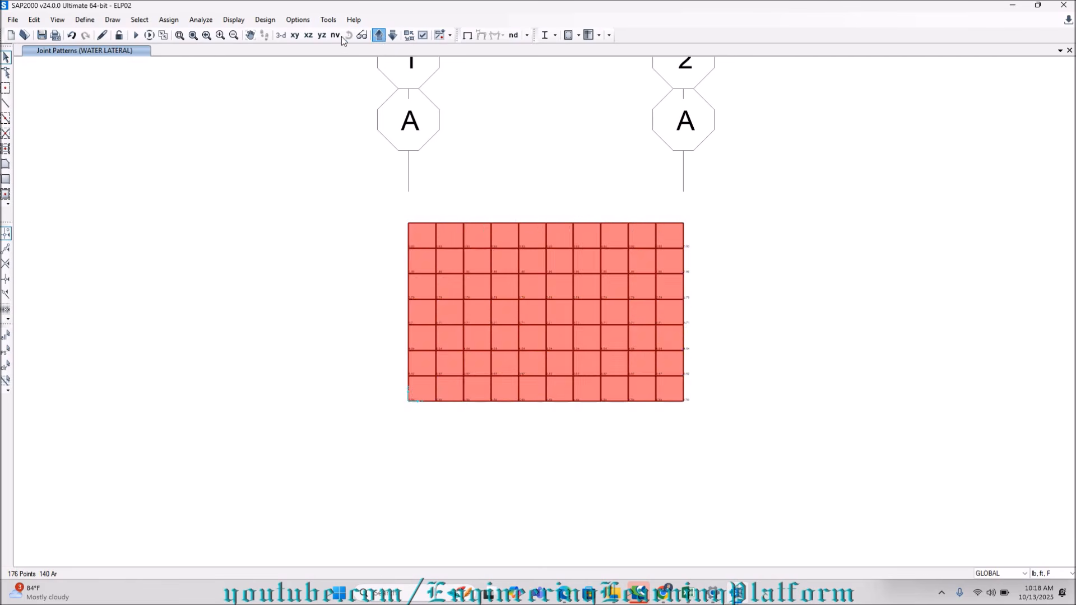
Add all joints and areas of the grid 2 wall at Y=10 to the selection.
{"action": "left_click", "coordinate": [331, 36]}
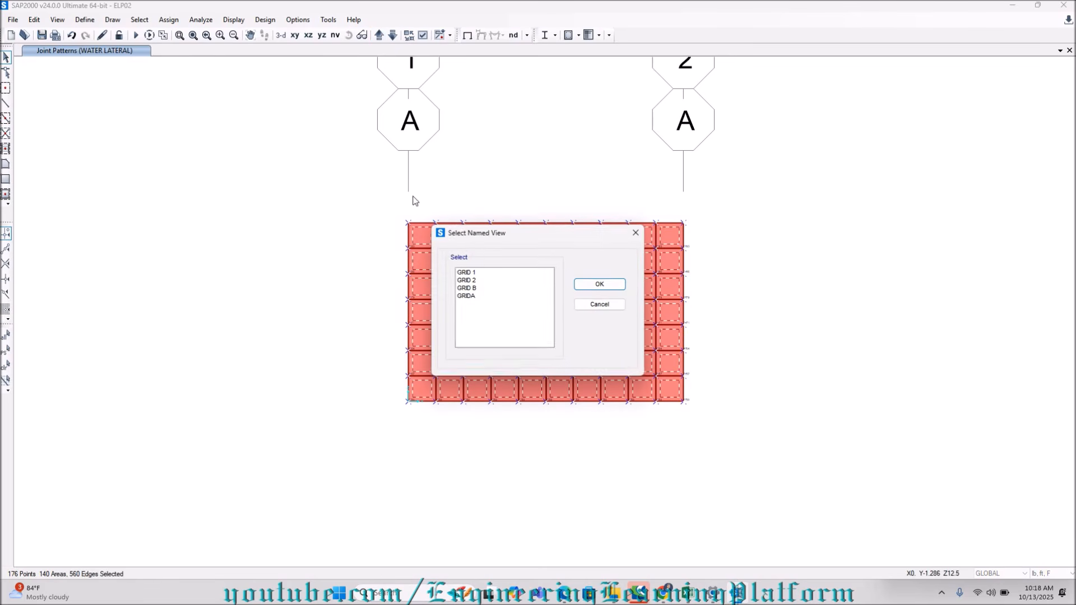
{"action": "left_click", "coordinate": [577, 286]}
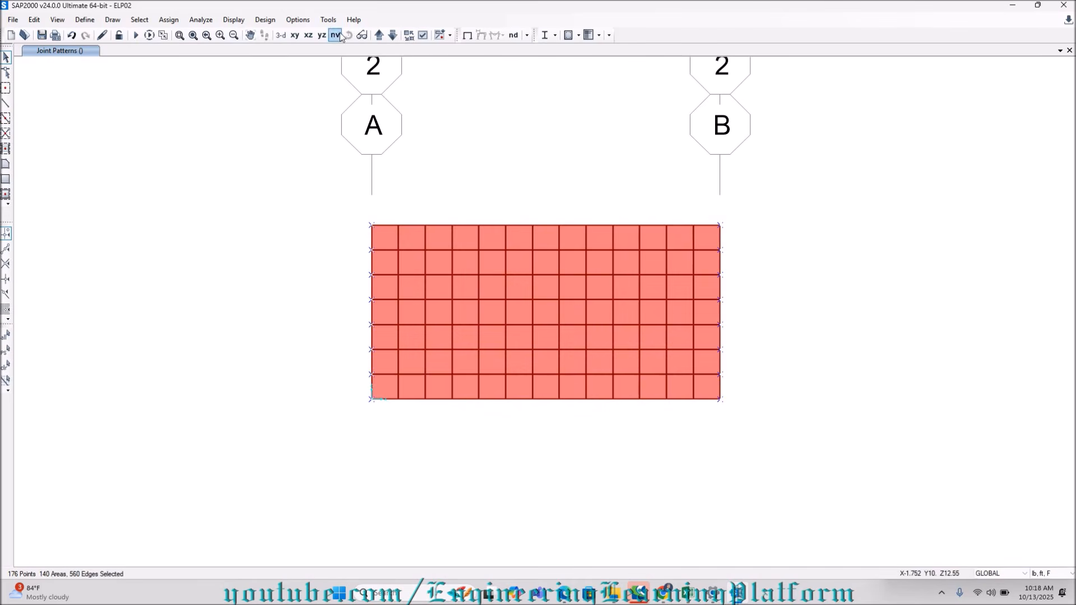
{"action": "left_click_drag", "start_coordinate": [365, 219], "coordinate": [737, 448]}
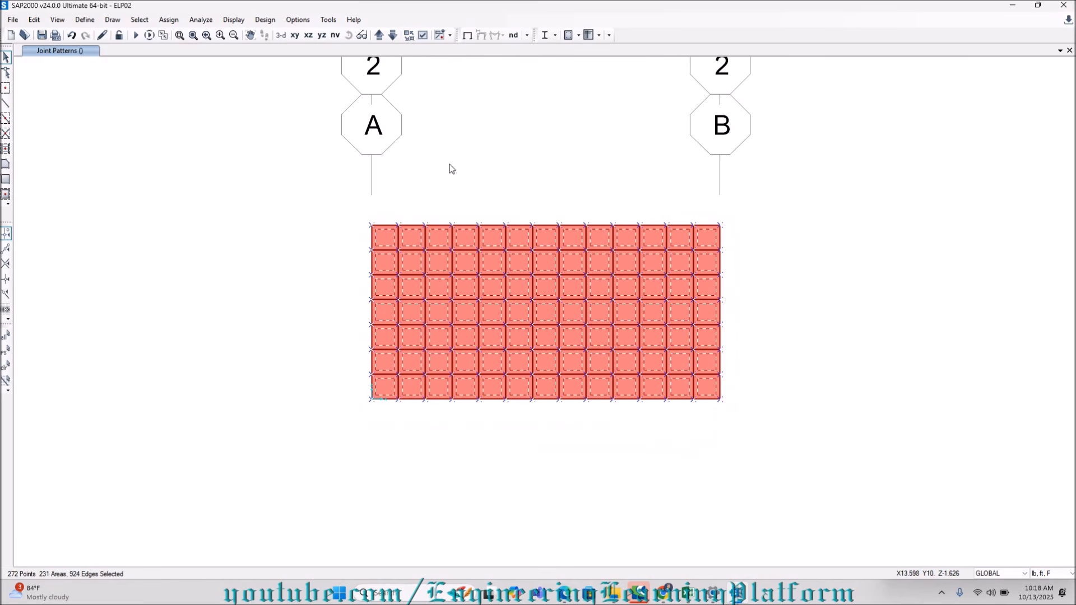
Look through the named views for the elevation of the remaining wall on grid 1.
{"action": "left_click", "coordinate": [338, 36]}
{"action": "left_click", "coordinate": [475, 288]}
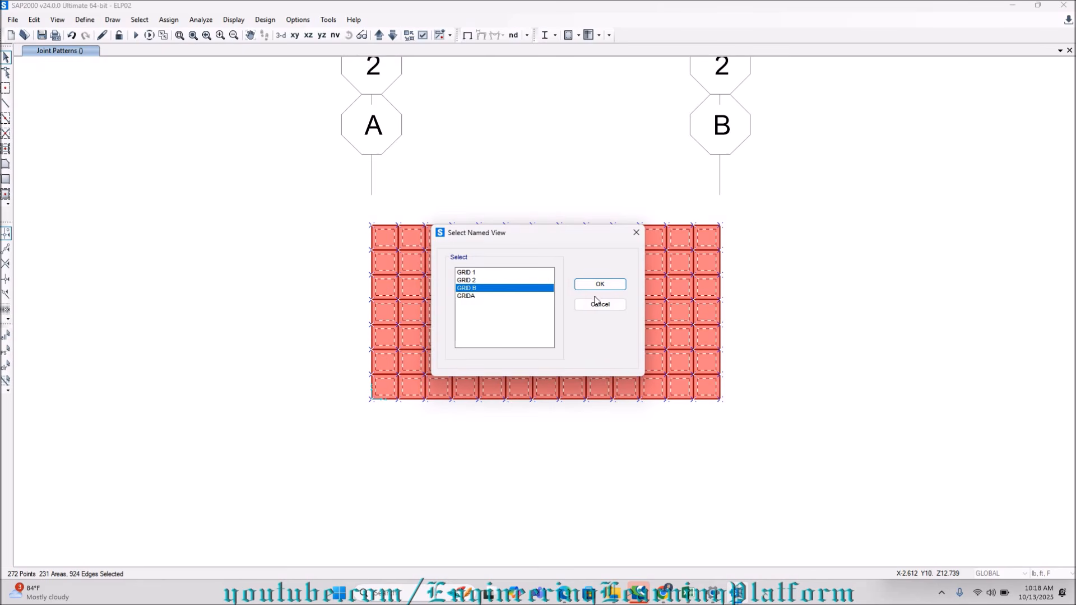
{"action": "left_click", "coordinate": [475, 296]}
{"action": "left_click", "coordinate": [599, 285]}
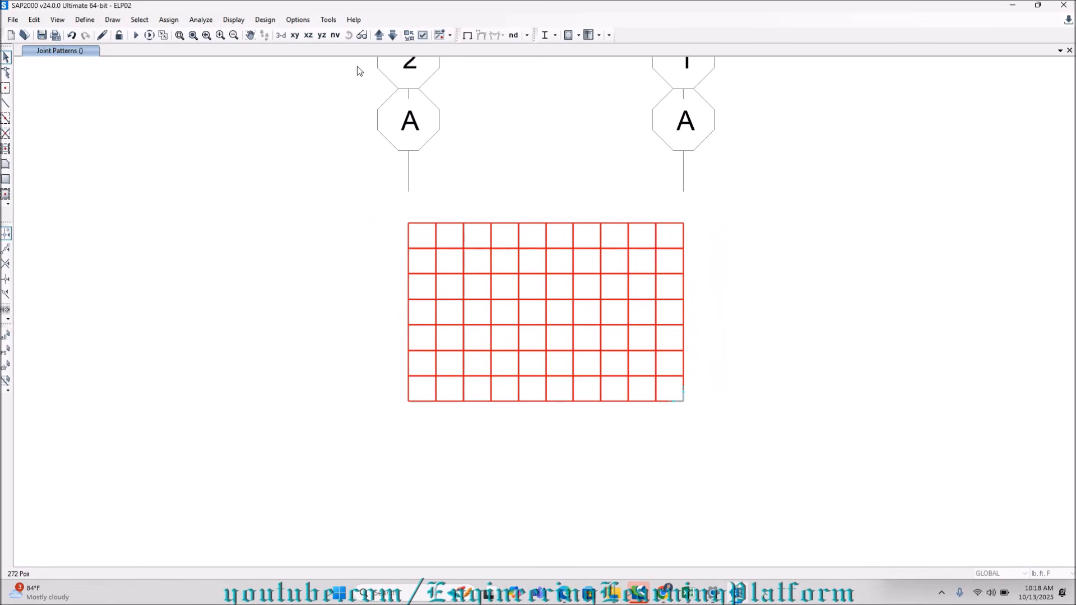
{"action": "key", "text": "ctrl+a"}
{"action": "left_click", "coordinate": [335, 35]}
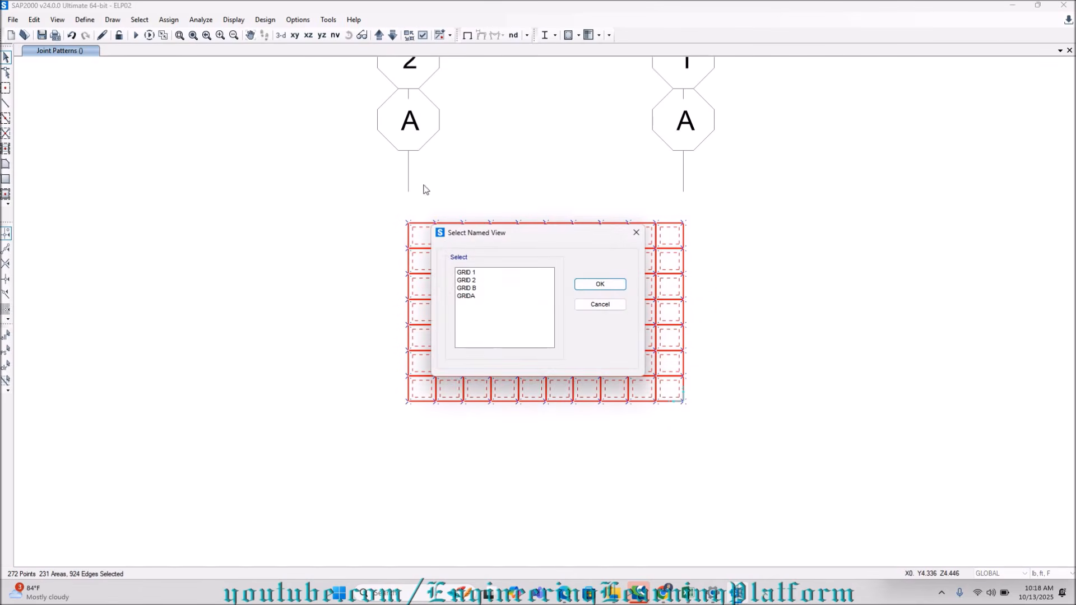
{"action": "left_click", "coordinate": [465, 272]}
{"action": "left_click", "coordinate": [597, 284]}
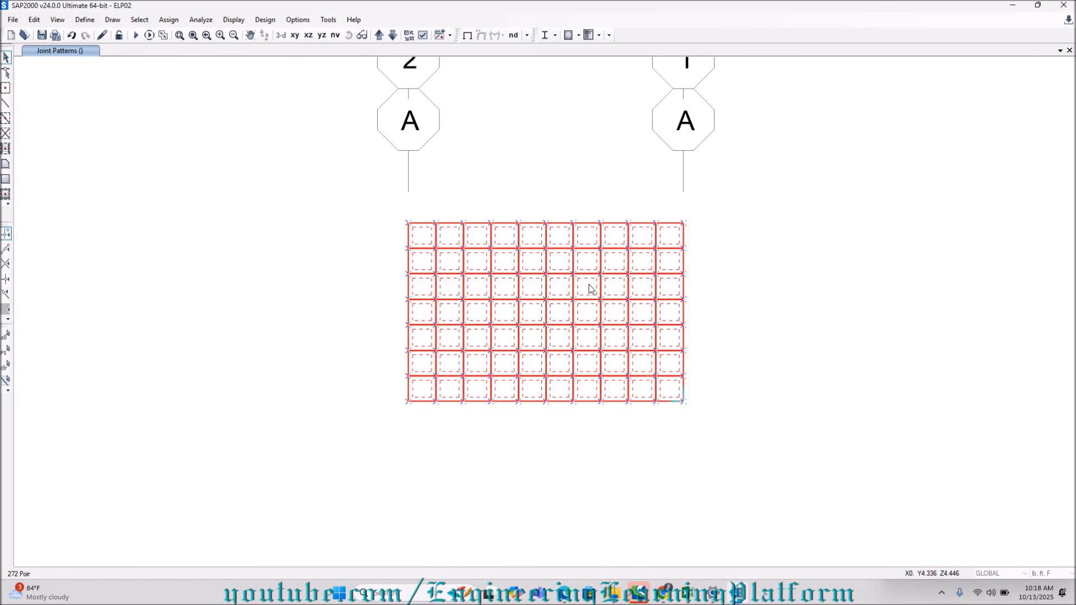
{"action": "left_click", "coordinate": [335, 35]}
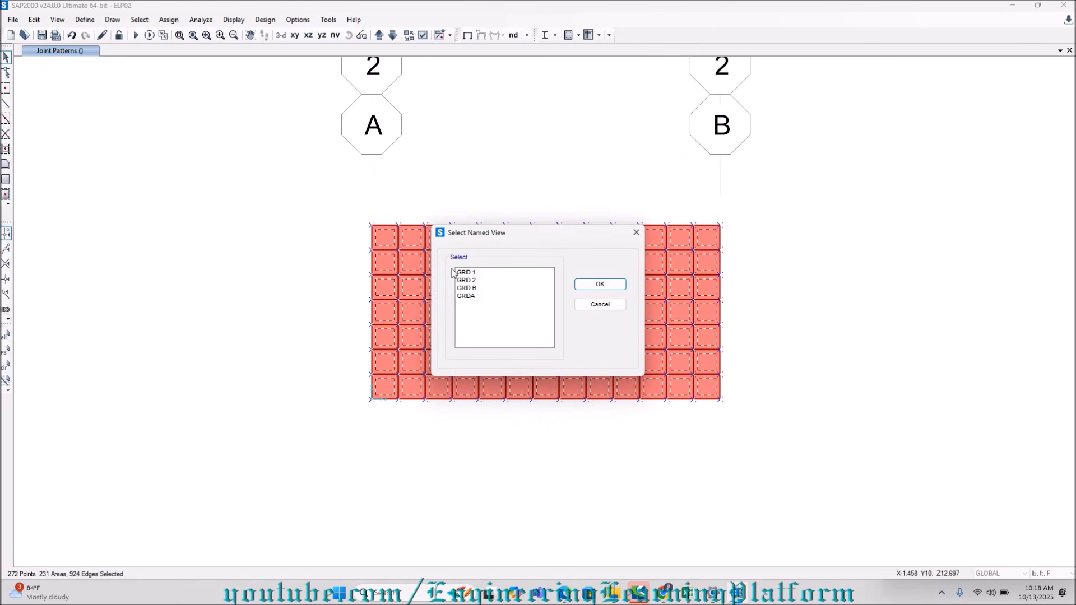
{"action": "left_click", "coordinate": [466, 280]}
{"action": "left_click", "coordinate": [599, 284]}
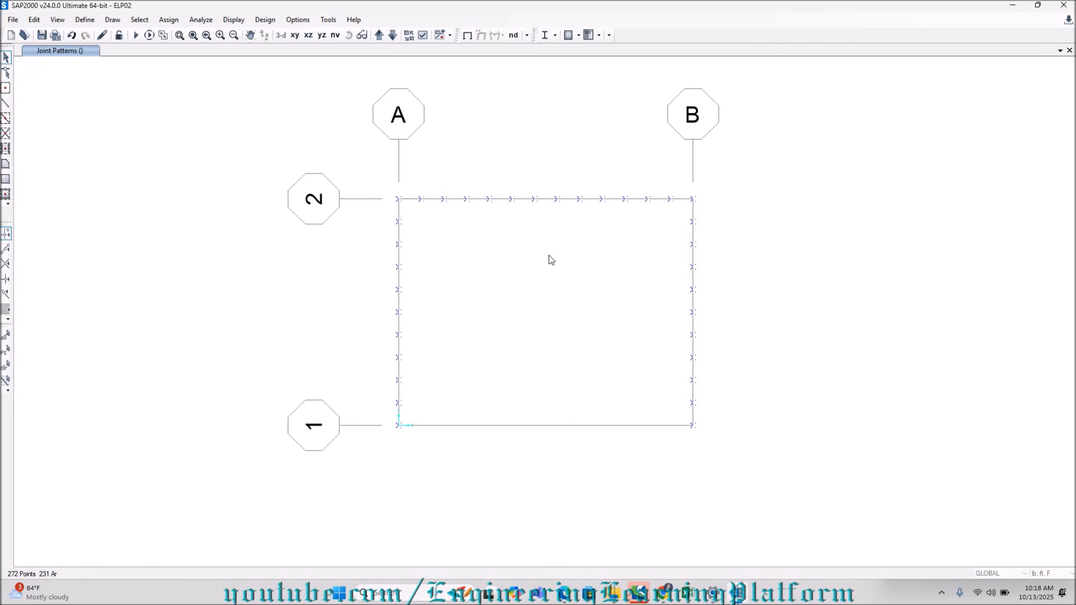
Show the grid 1 elevation, add all joints and areas of its wall to the selection, and return to the 3-D view.
{"action": "left_click", "coordinate": [335, 35]}
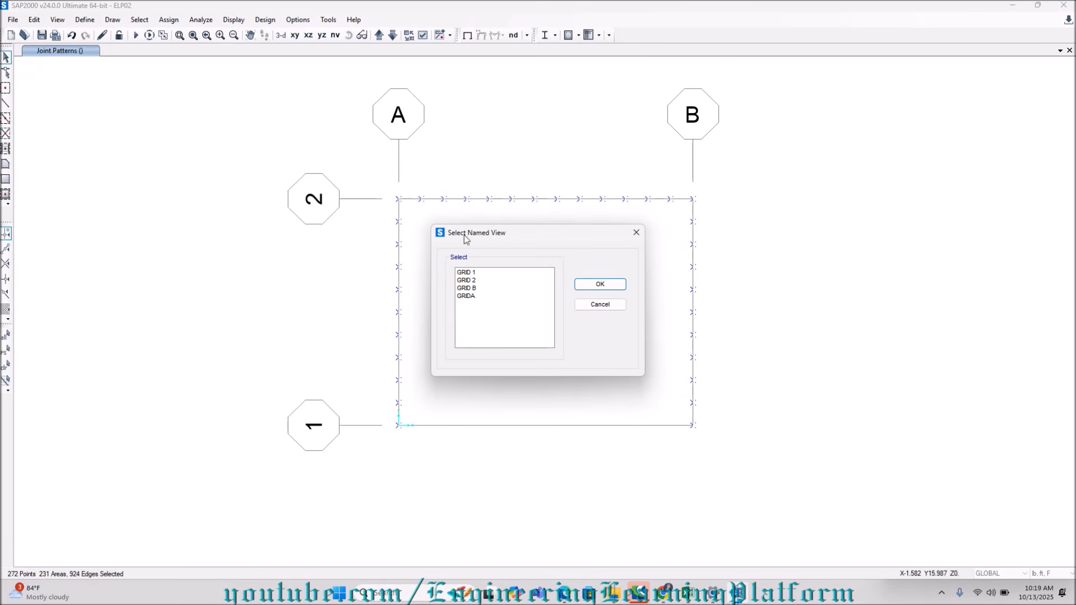
{"action": "left_click", "coordinate": [465, 296]}
{"action": "left_click", "coordinate": [600, 284]}
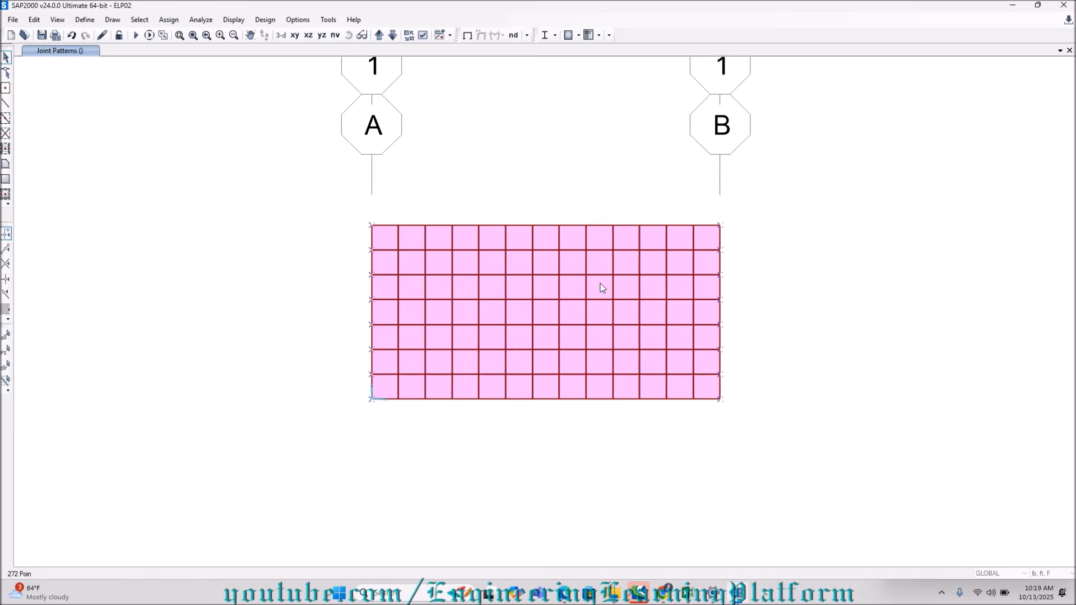
{"action": "left_click_drag", "start_coordinate": [357, 220], "coordinate": [710, 402]}
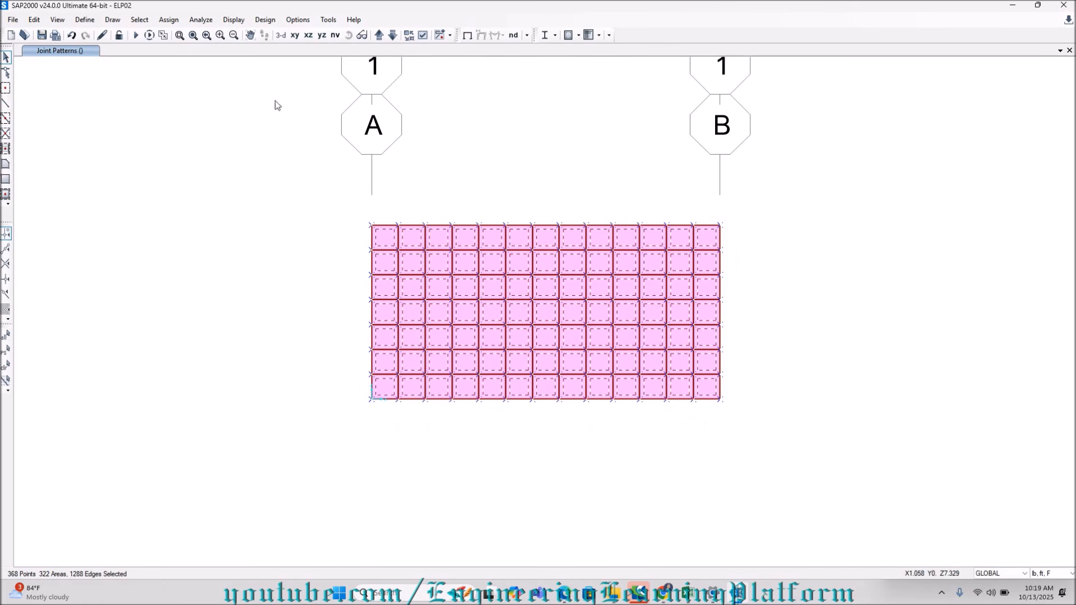
{"action": "left_click", "coordinate": [292, 35]}
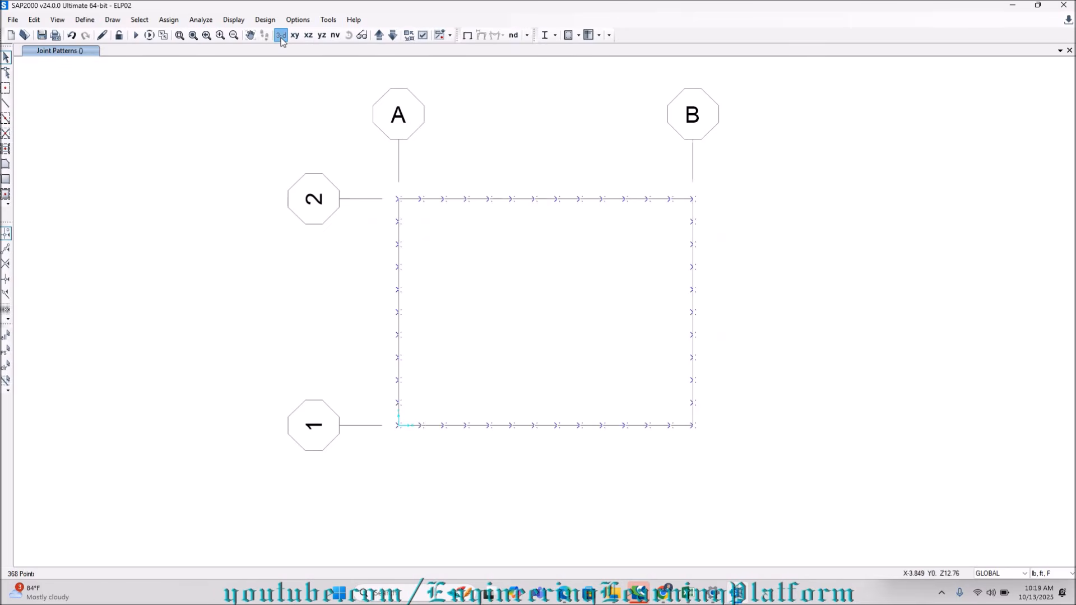
{"action": "left_click", "coordinate": [281, 36]}
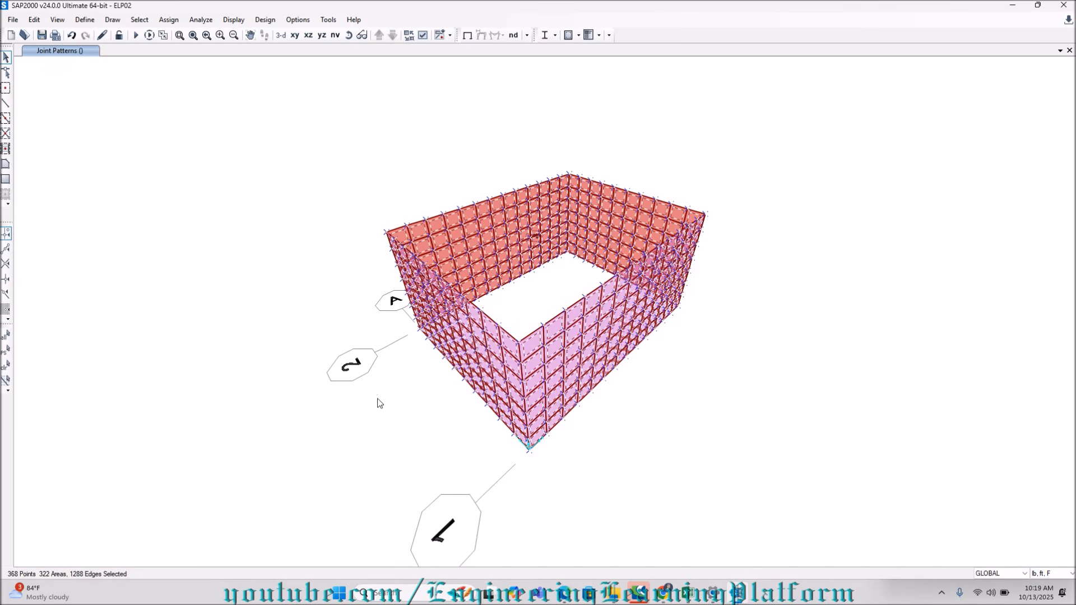
Start a surface pressure load assignment on the selected walls under the SOIL LATERAL load pattern.
{"action": "left_click", "coordinate": [168, 21]}
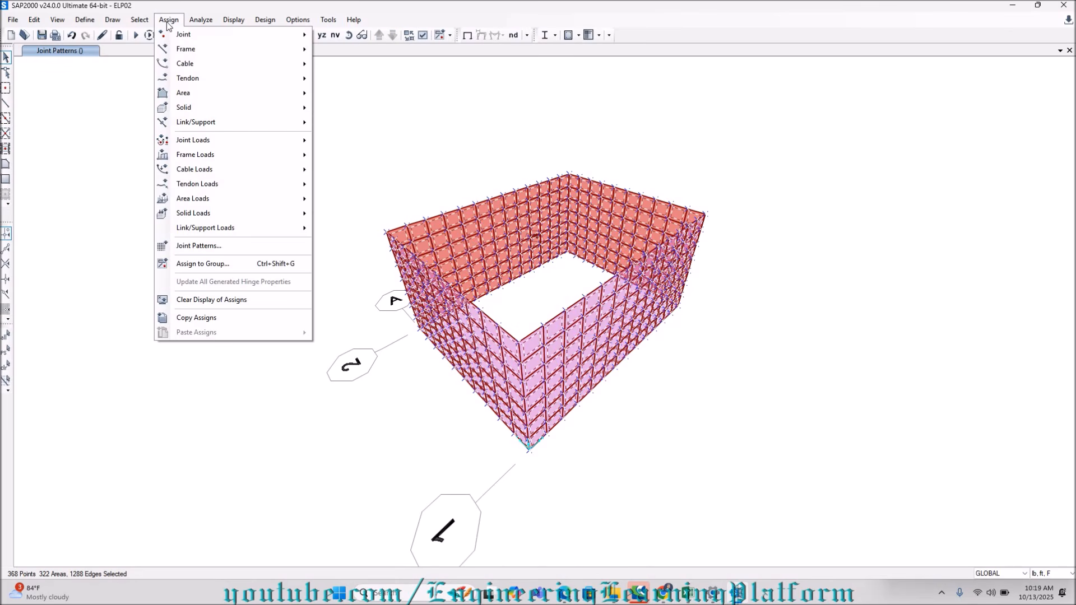
{"action": "mouse_move", "coordinate": [216, 195]}
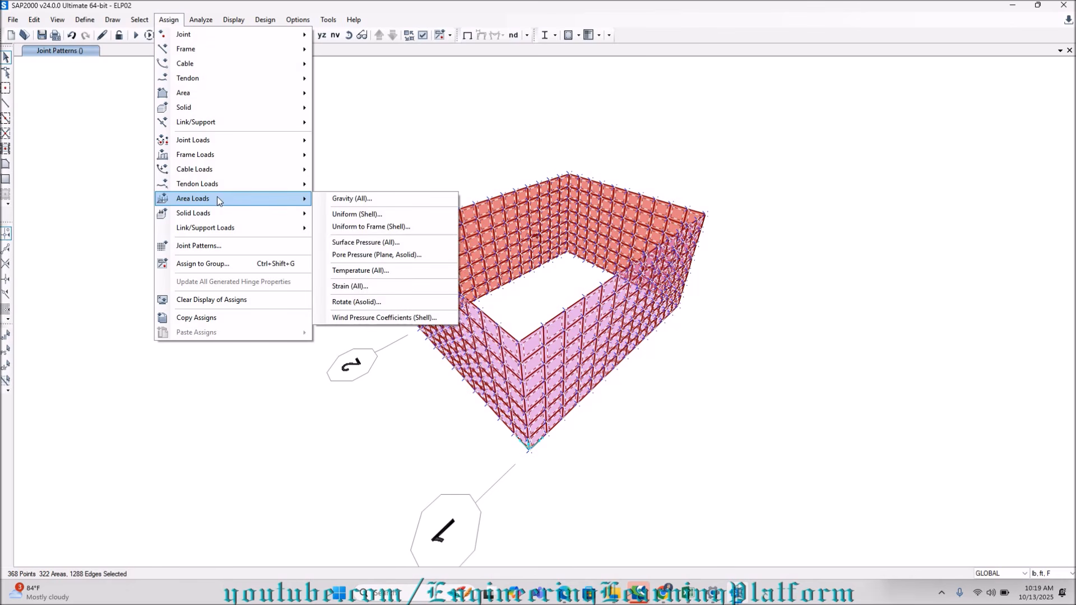
{"action": "left_click", "coordinate": [368, 245]}
{"action": "left_click", "coordinate": [516, 160]}
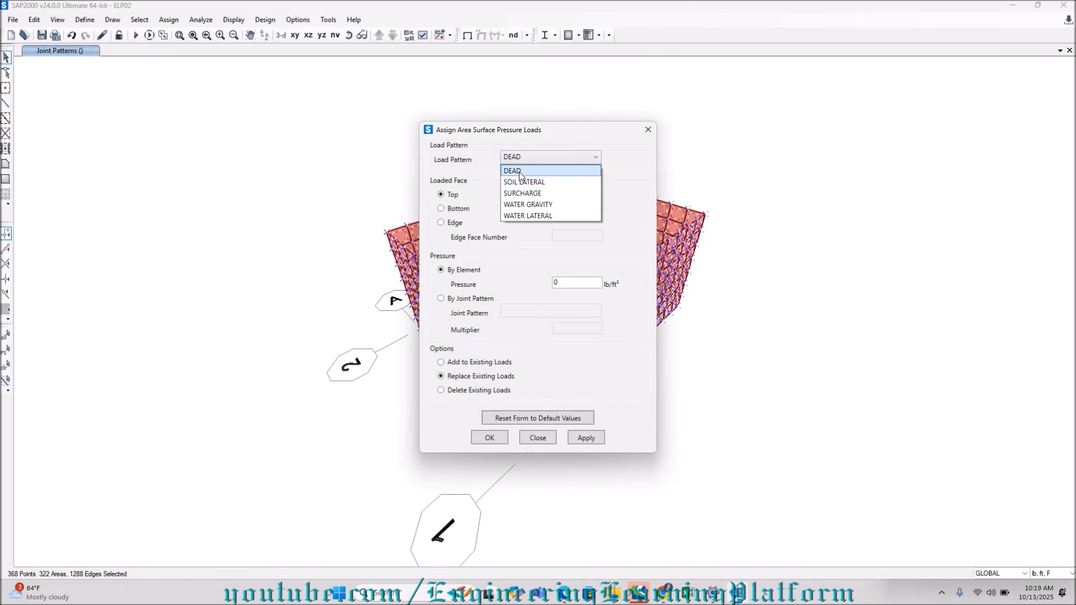
{"action": "left_click", "coordinate": [524, 183]}
{"action": "left_click_drag", "start_coordinate": [505, 124], "coordinate": [190, 75]}
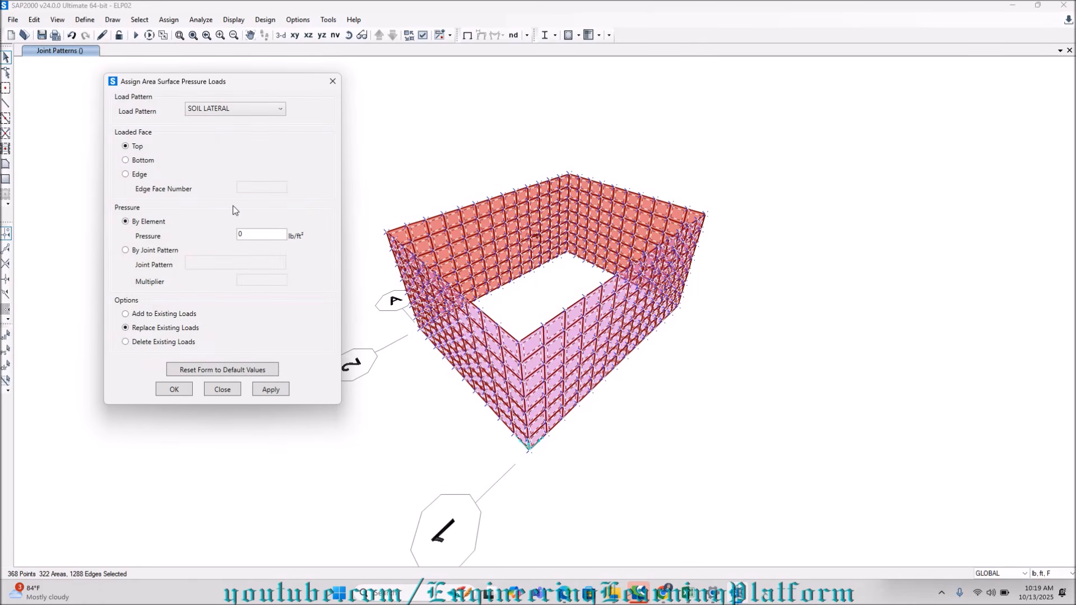
Apply the soil pressure to the walls' bottom face by the SOIL LATERAL joint pattern with a multiplier of 60 lb/ft².
{"action": "double_click", "coordinate": [278, 234]}
{"action": "type", "text": "60"}
{"action": "left_click", "coordinate": [163, 249]}
{"action": "left_click", "coordinate": [265, 282]}
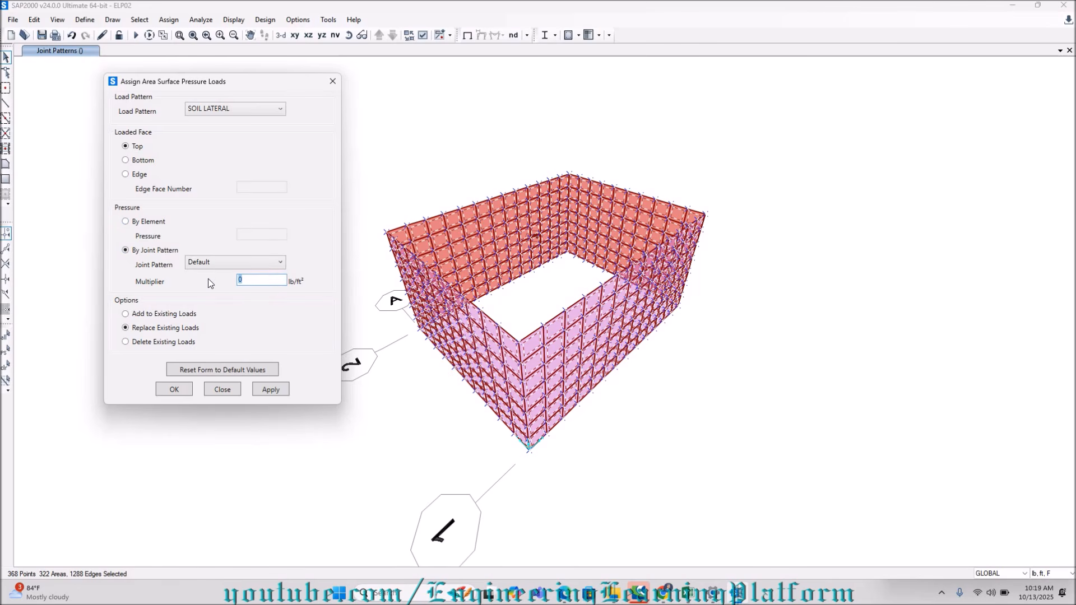
{"action": "left_click", "coordinate": [231, 262]}
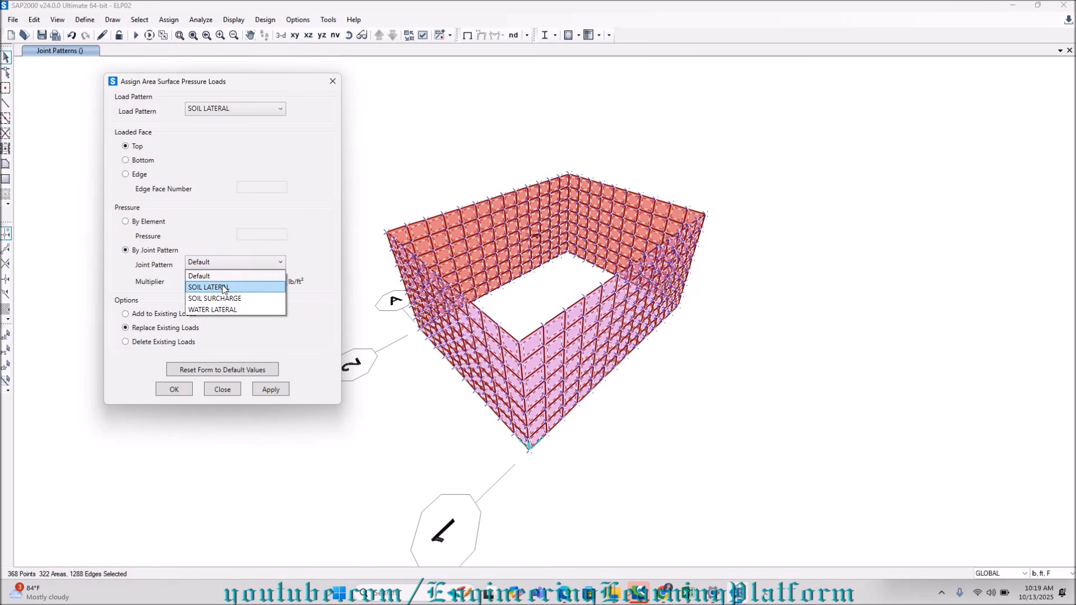
{"action": "left_click", "coordinate": [223, 288]}
{"action": "type", "text": "60"}
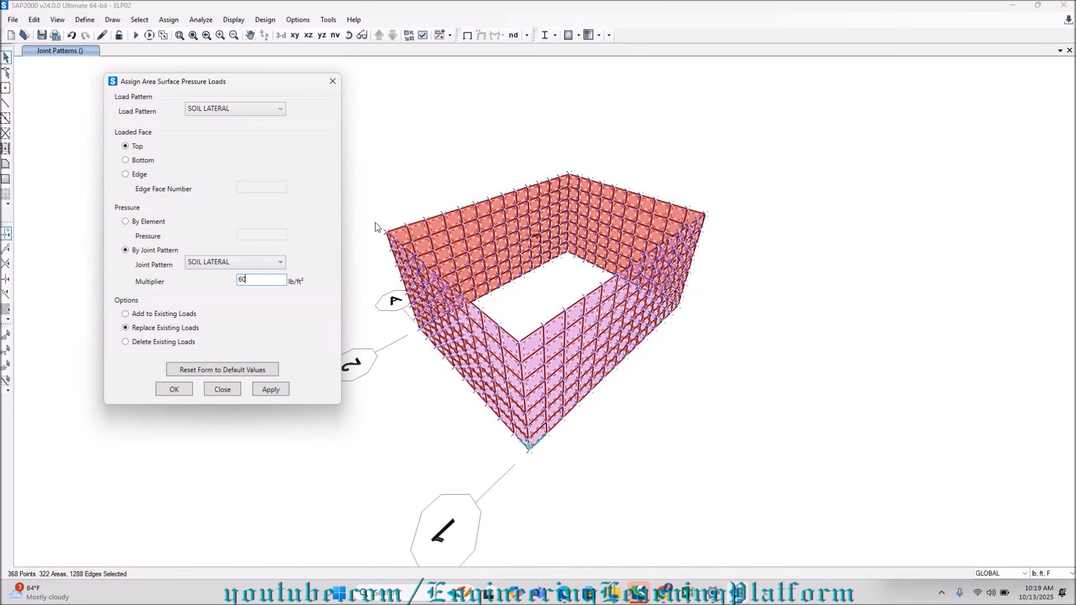
{"action": "left_click", "coordinate": [141, 163]}
{"action": "left_click", "coordinate": [280, 389]}
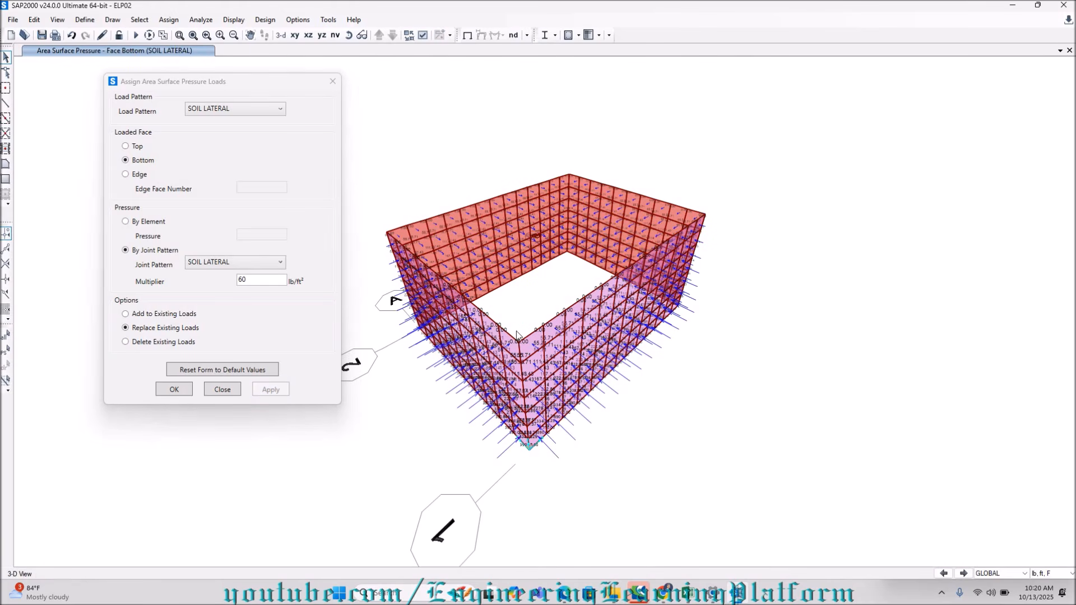
Reselect the walls and apply the SURCHARGE load by the SOIL SURCHARGE joint pattern with a multiplier of 100 lb/ft².
{"action": "left_click", "coordinate": [223, 111]}
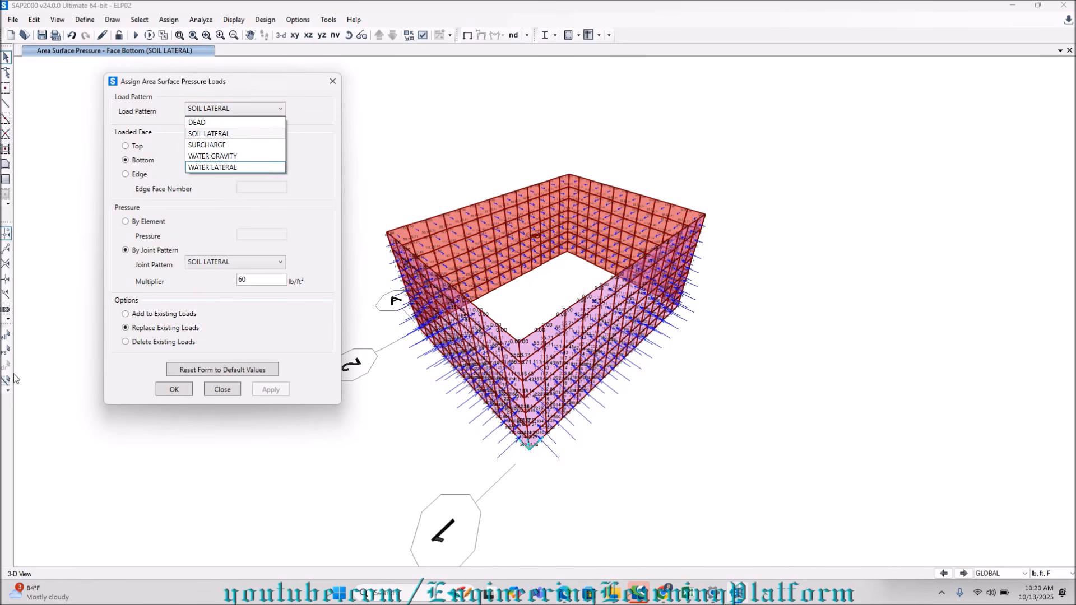
{"action": "left_click", "coordinate": [5, 349]}
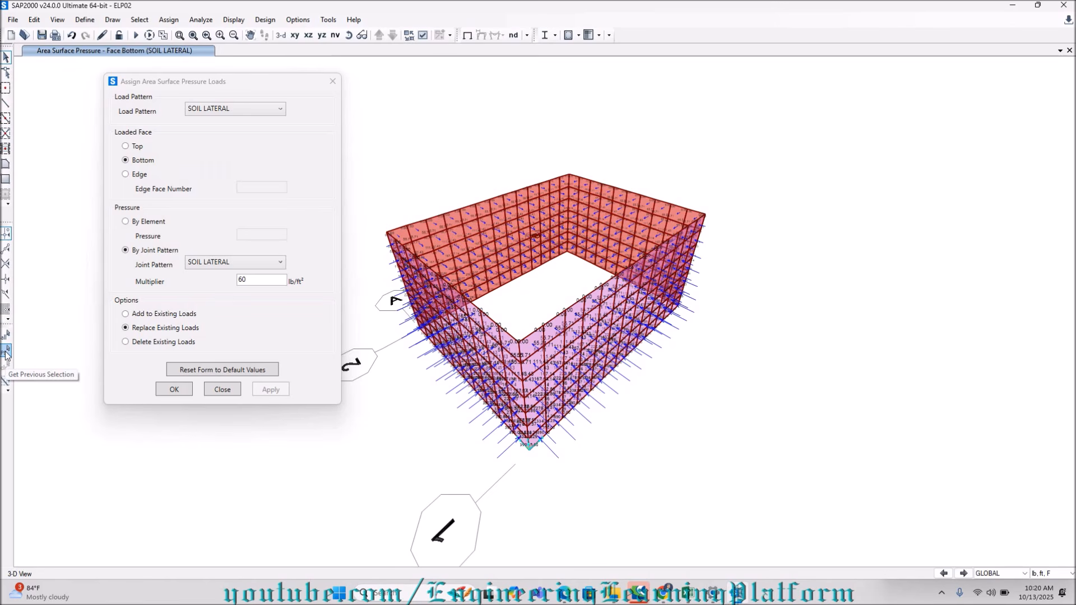
{"action": "left_click", "coordinate": [231, 109]}
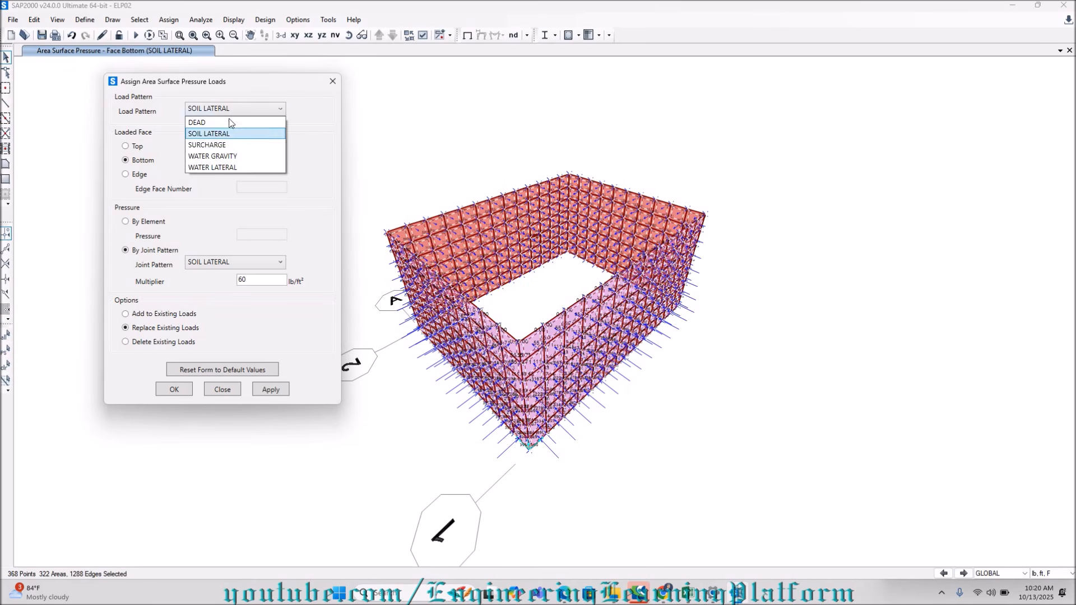
{"action": "left_click", "coordinate": [207, 145]}
{"action": "left_click_drag", "start_coordinate": [266, 280], "coordinate": [199, 280]}
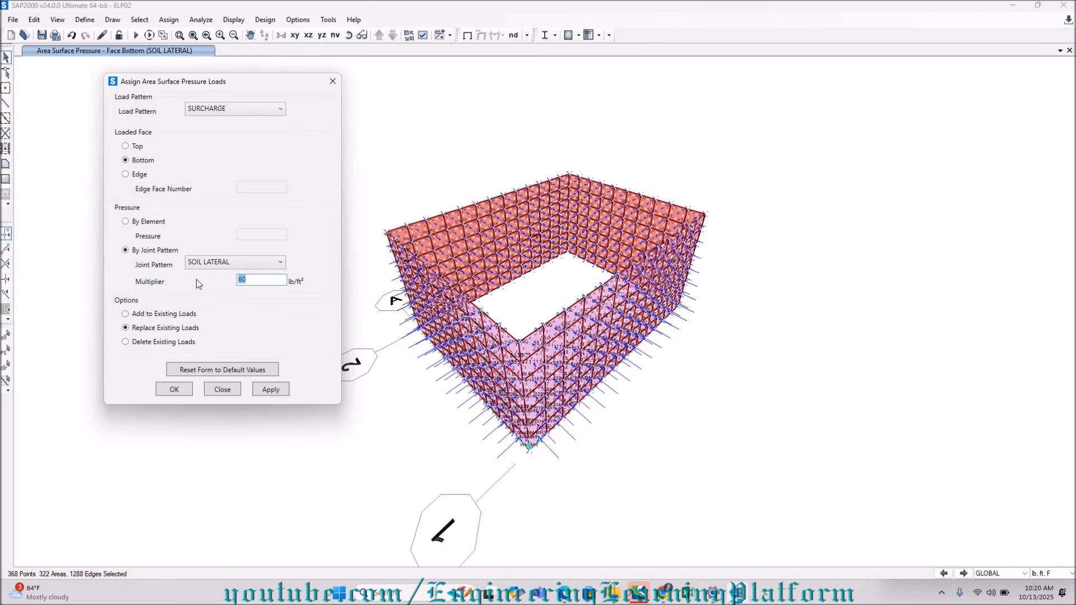
{"action": "type", "text": "100"}
{"action": "left_click", "coordinate": [235, 262]}
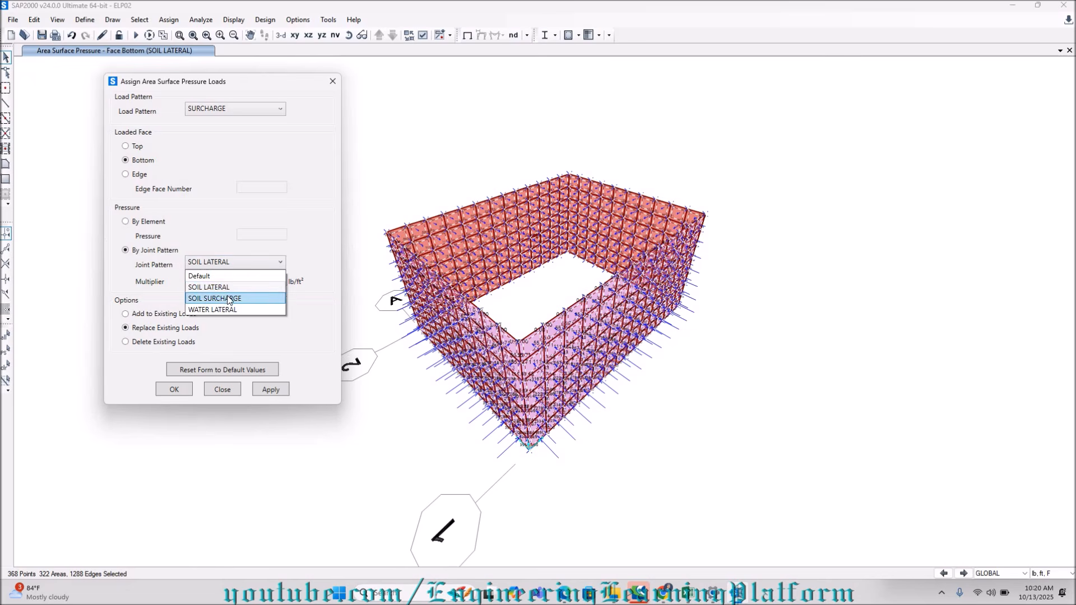
{"action": "left_click", "coordinate": [224, 300]}
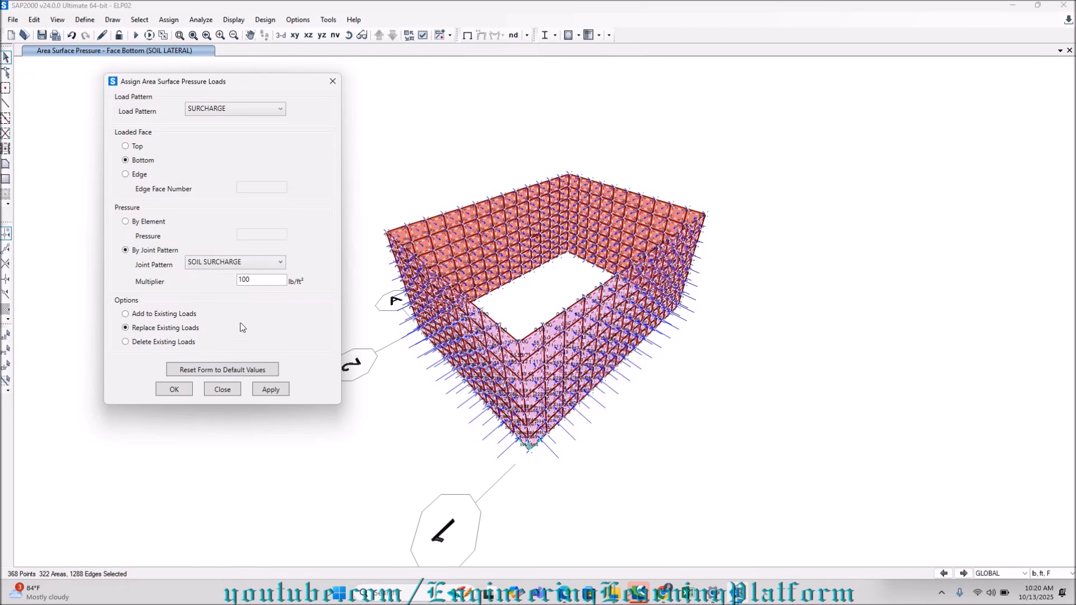
{"action": "left_click", "coordinate": [273, 391]}
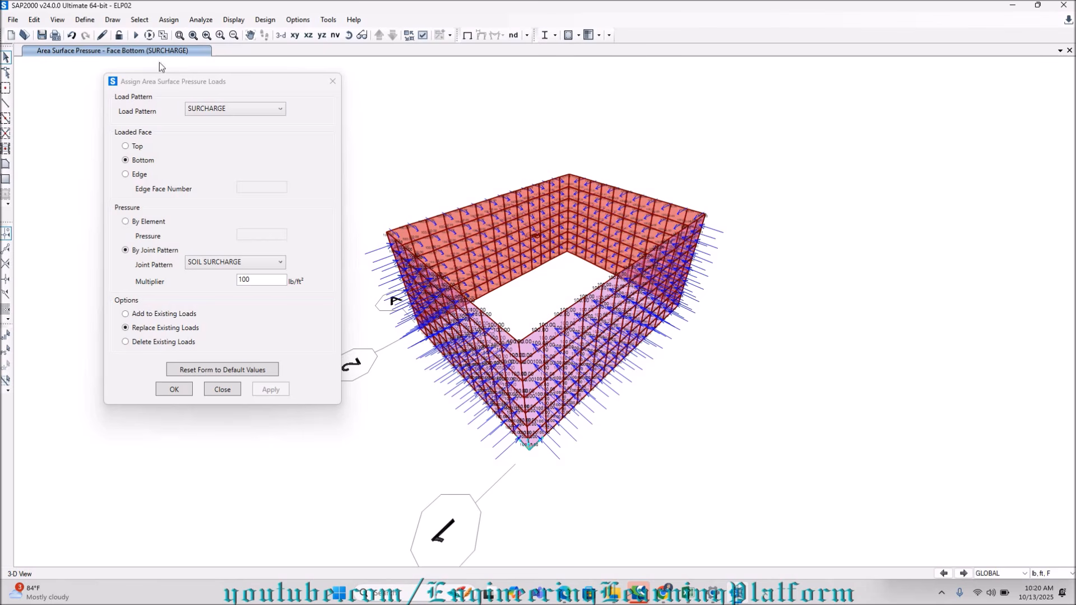
Reselect the walls and apply the WATER LATERAL load by the WATER LATERAL joint pattern with a multiplier of 62.4 lb/ft².
{"action": "left_click", "coordinate": [221, 110]}
{"action": "left_click", "coordinate": [223, 168]}
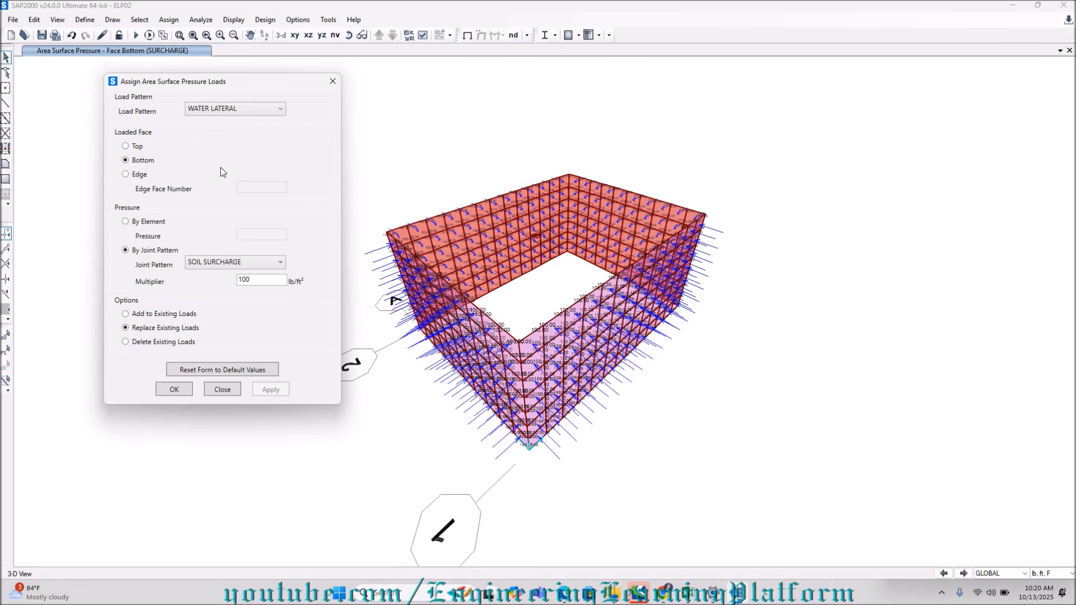
{"action": "left_click", "coordinate": [224, 261]}
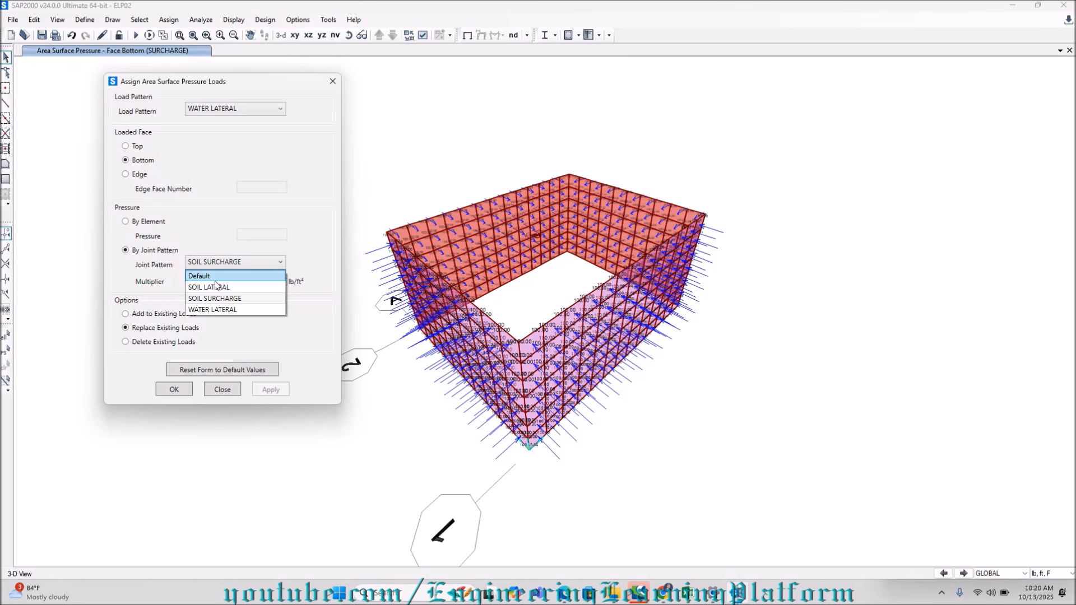
{"action": "left_click", "coordinate": [221, 310]}
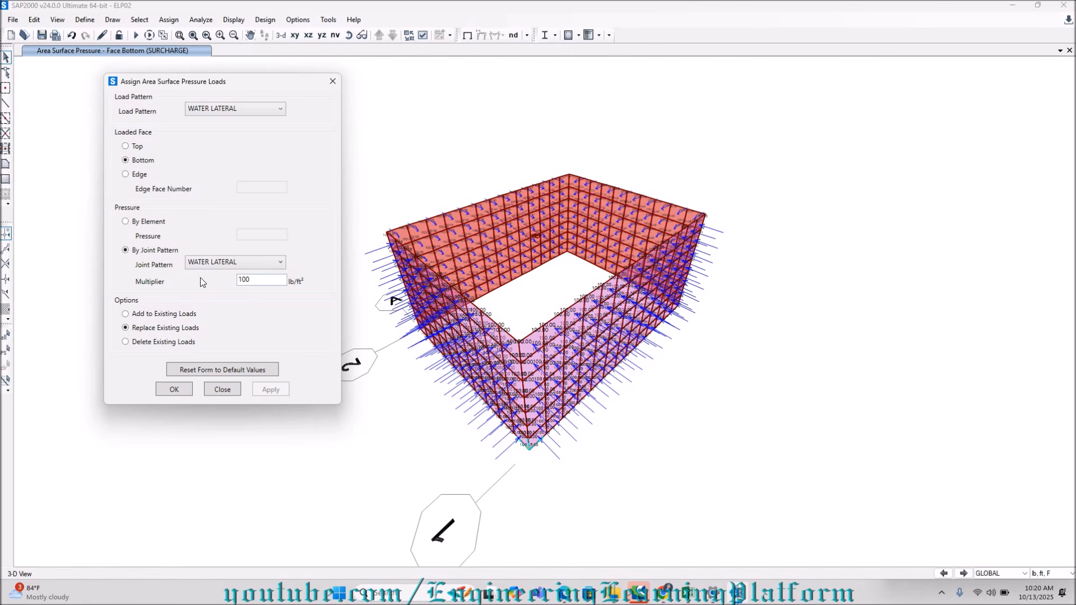
{"action": "double_click", "coordinate": [255, 282]}
{"action": "type", "text": "6."}
{"action": "type", "text": "2.4"}
{"action": "left_click", "coordinate": [5, 350]}
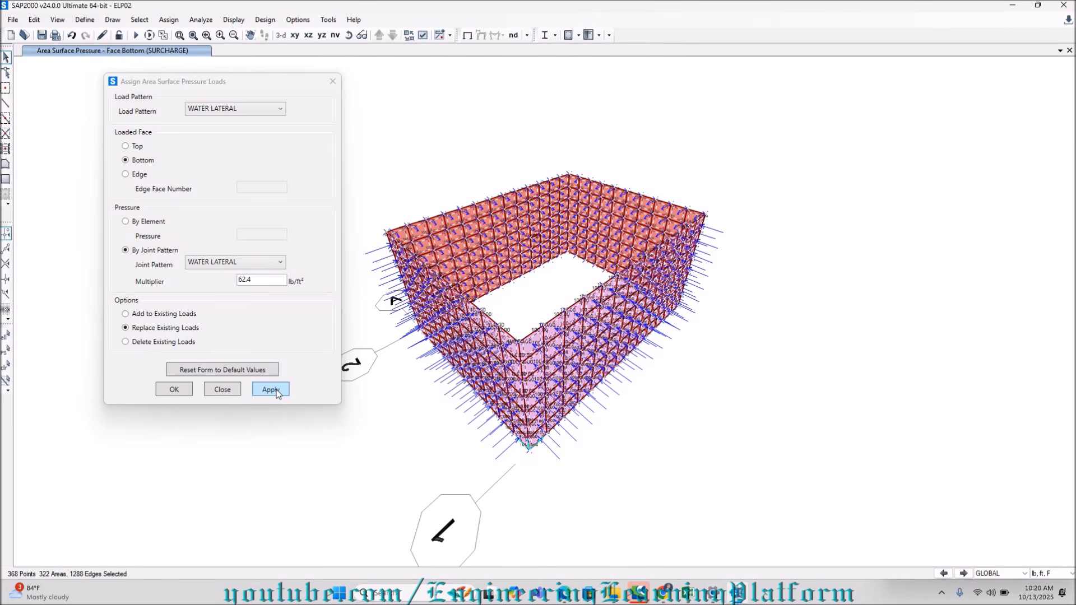
{"action": "left_click", "coordinate": [271, 389]}
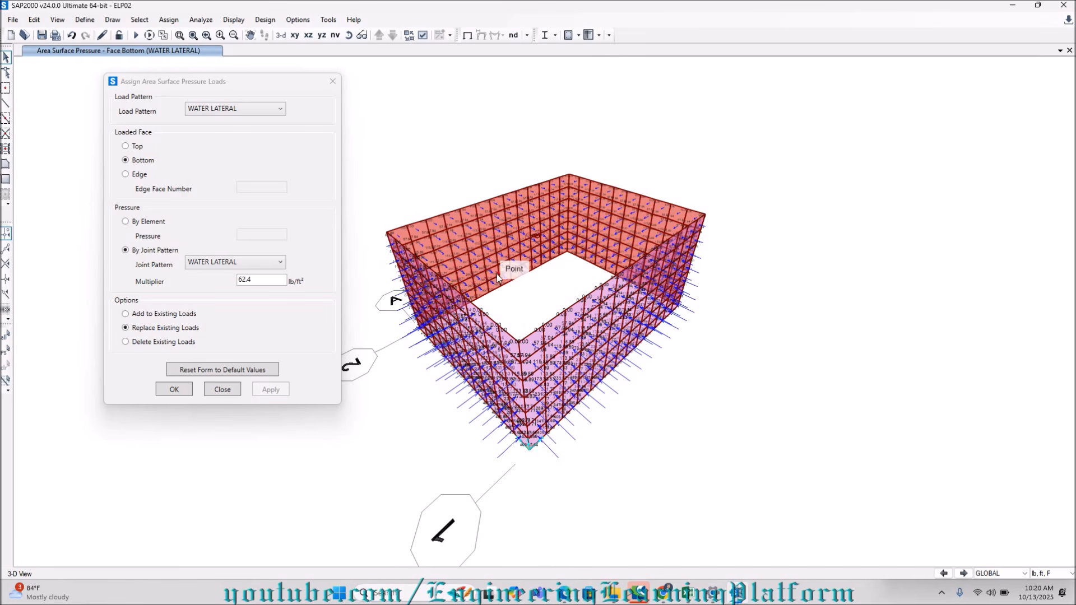
Show the whole tank model again and finish the surface pressure assignment.
{"action": "right_click", "coordinate": [397, 145]}
{"action": "left_click", "coordinate": [431, 275]}
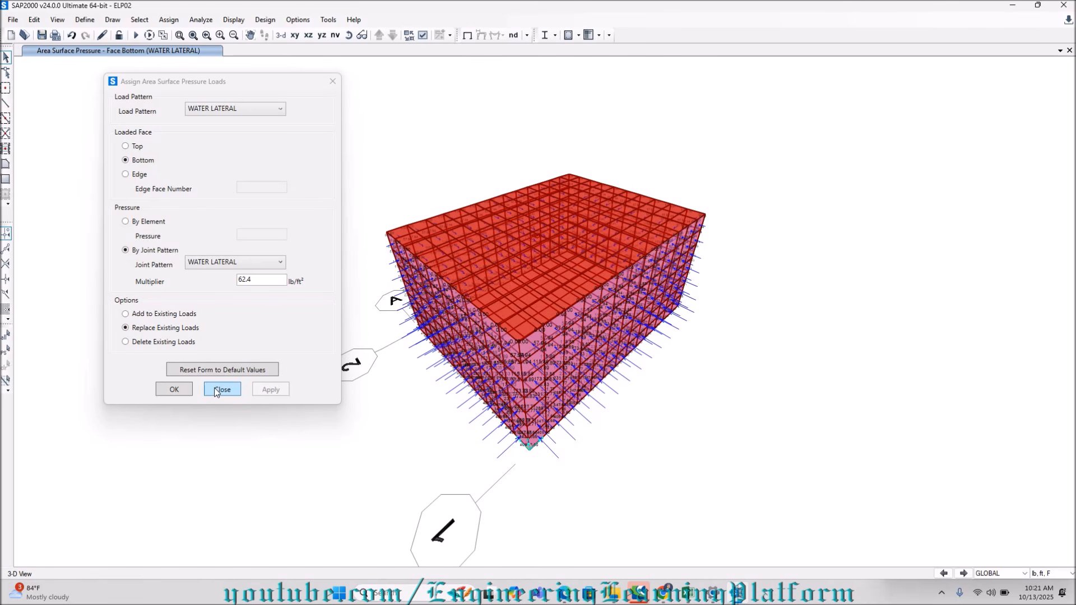
{"action": "left_click", "coordinate": [174, 390]}
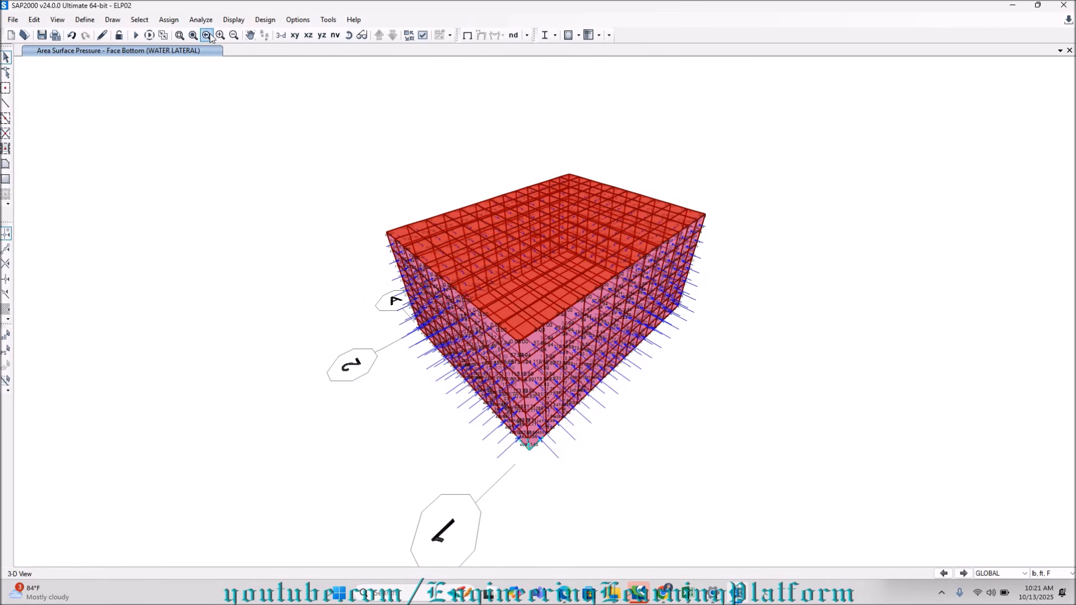
Select all areas with the Bottom 12 section and show only that selection.
{"action": "left_click", "coordinate": [139, 20]}
{"action": "mouse_move", "coordinate": [172, 33]}
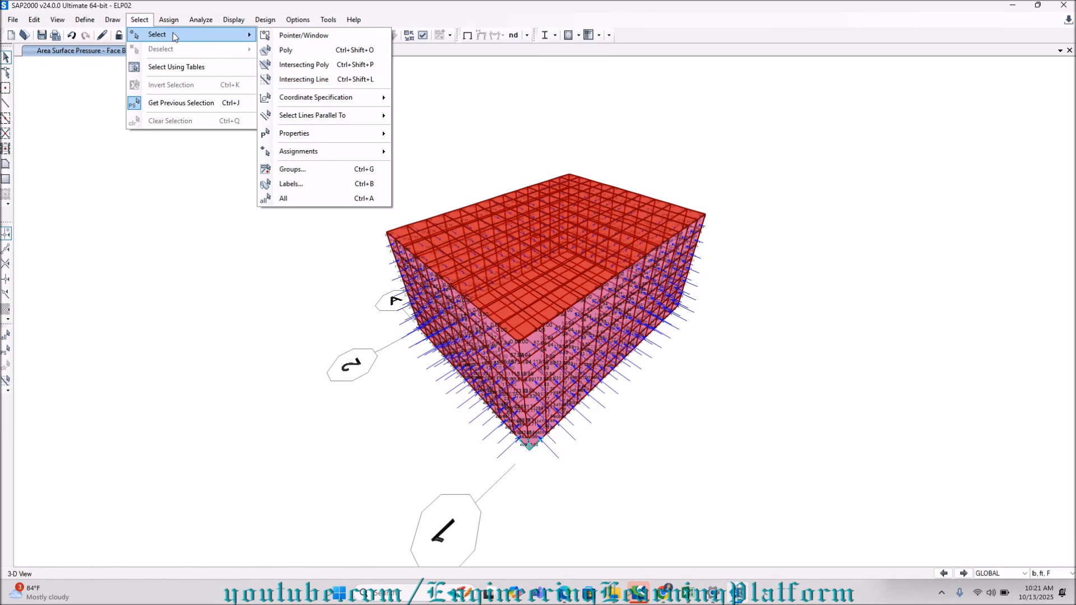
{"action": "mouse_move", "coordinate": [332, 132]}
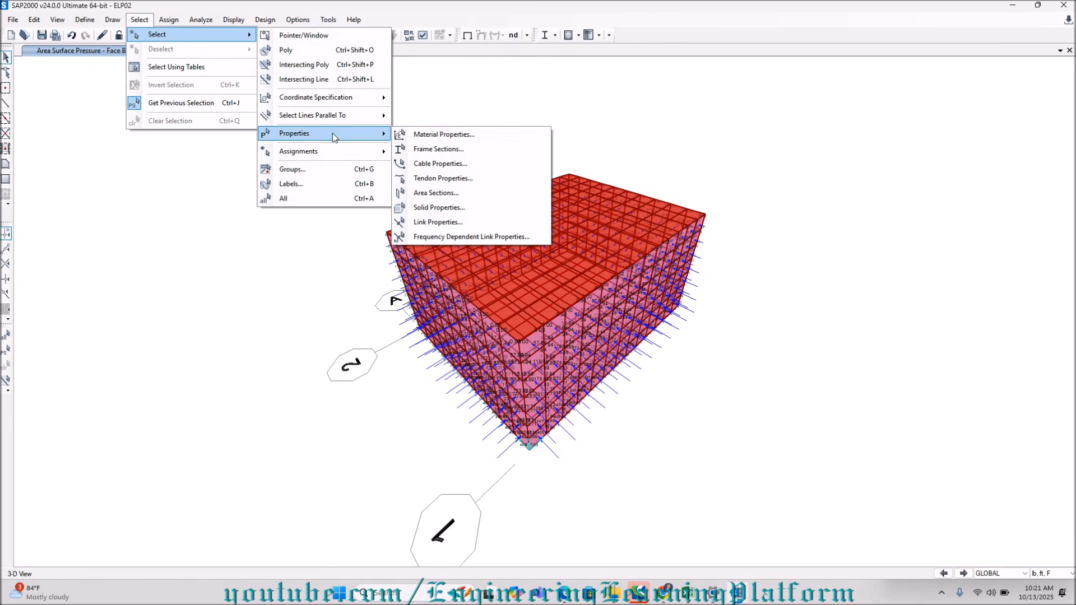
{"action": "left_click", "coordinate": [440, 193]}
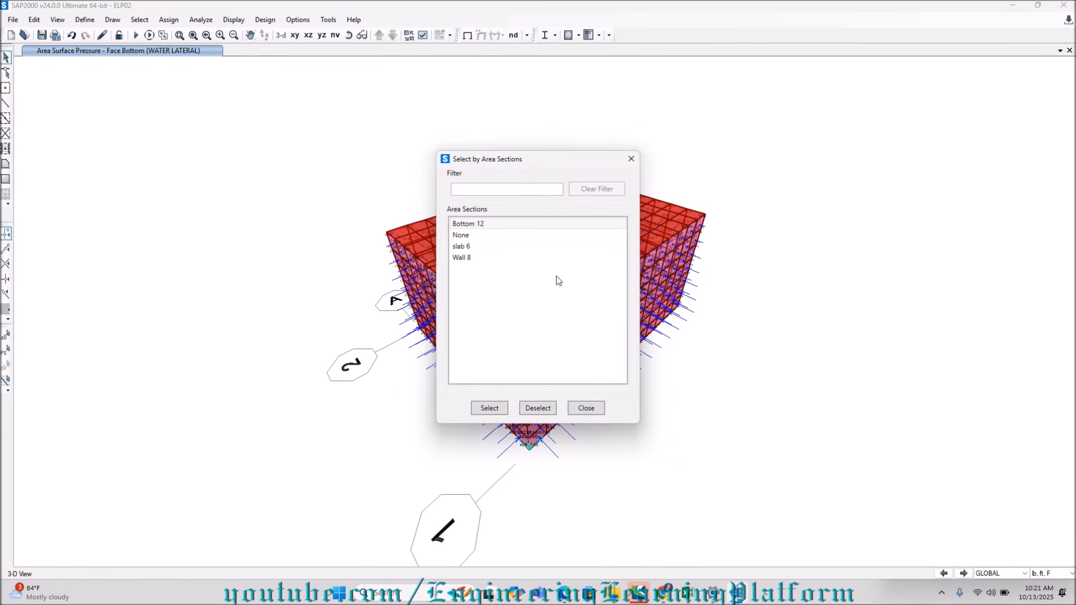
{"action": "left_click", "coordinate": [471, 222]}
{"action": "left_click", "coordinate": [496, 407]}
{"action": "left_click", "coordinate": [585, 409]}
{"action": "right_click", "coordinate": [656, 427]}
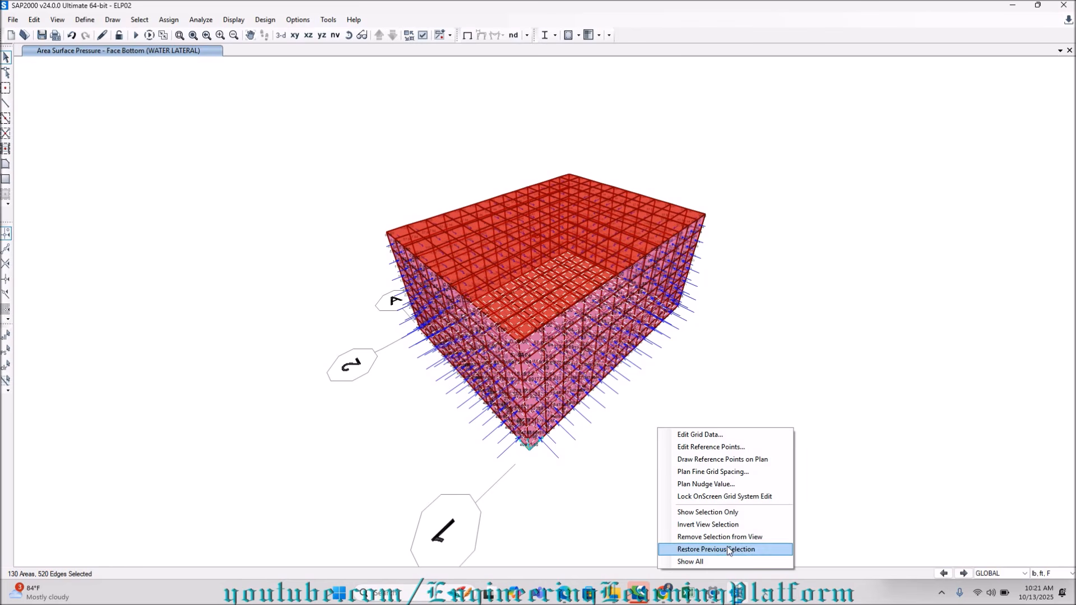
{"action": "left_click", "coordinate": [724, 513]}
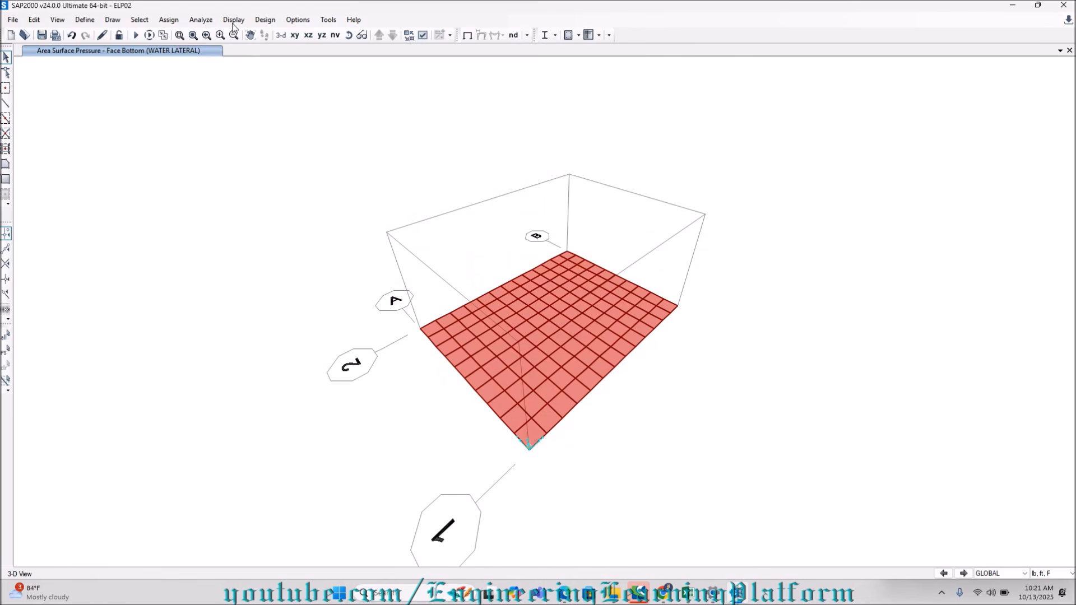
Reselect the base slab areas and open the uniform shell load assignment for them.
{"action": "left_click", "coordinate": [139, 20]}
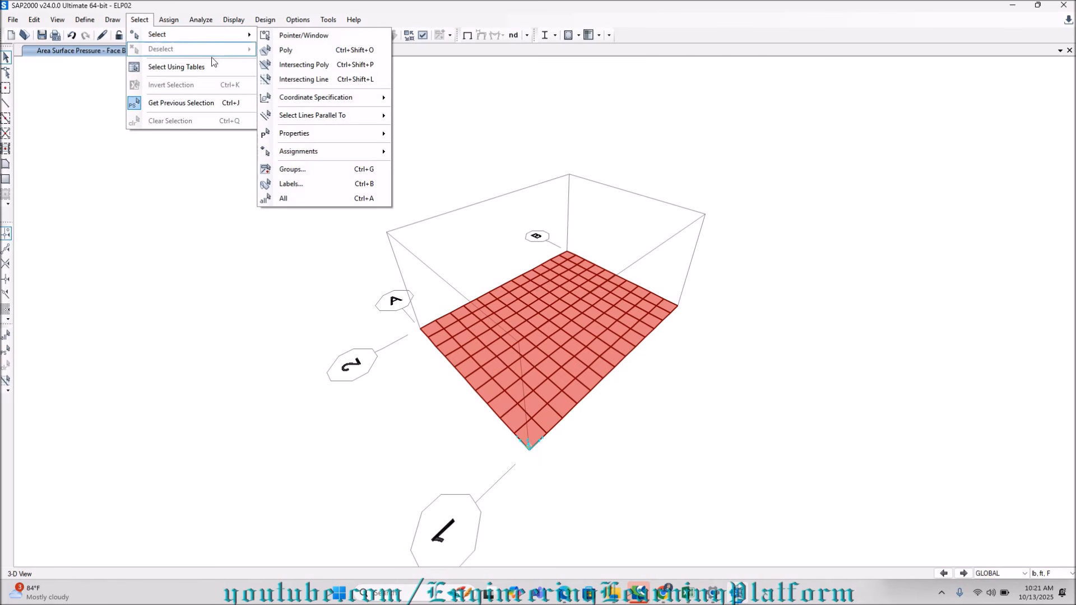
{"action": "left_click", "coordinate": [9, 352]}
{"action": "left_click", "coordinate": [9, 352]}
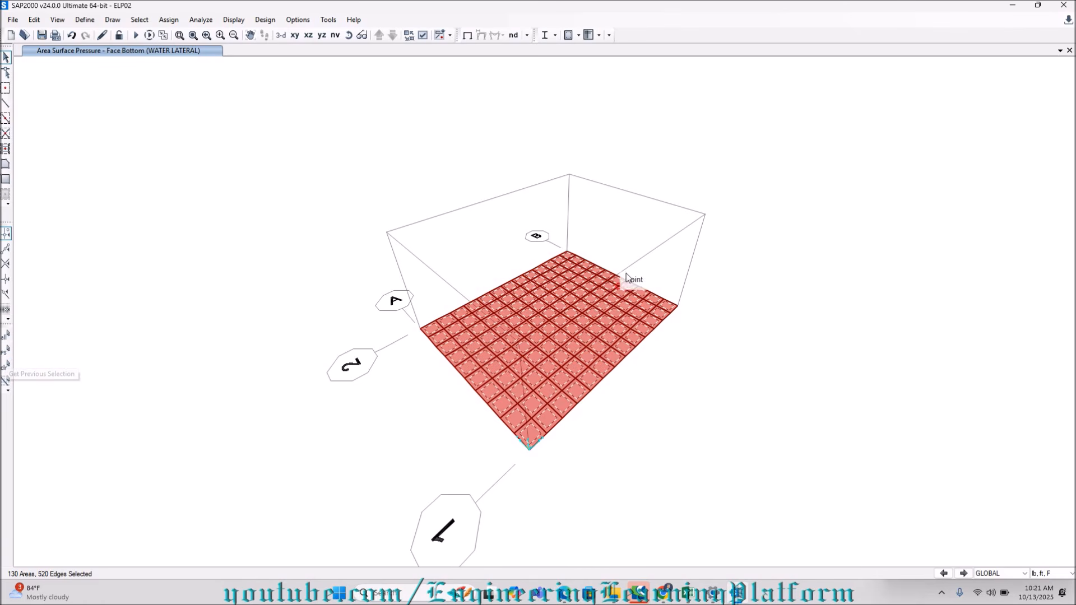
{"action": "left_click", "coordinate": [168, 20]}
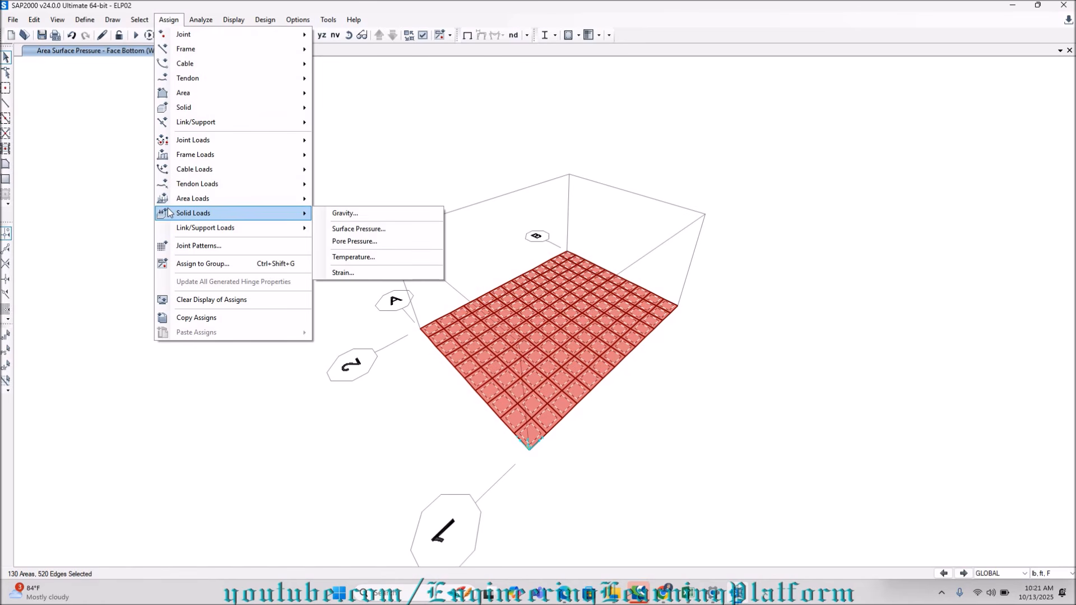
{"action": "mouse_move", "coordinate": [192, 202]}
{"action": "left_click", "coordinate": [357, 215]}
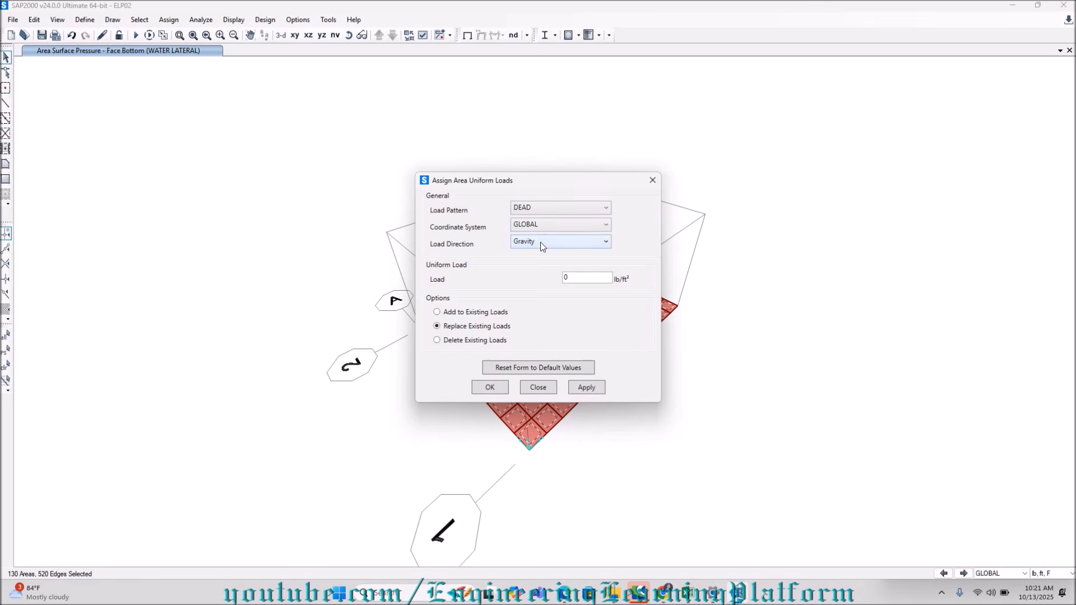
{"action": "left_click", "coordinate": [562, 278]}
Switch to the UGWT design calculation workbook in Excel and examine the dimensions and loading values on the Wall # 1 sheet.
{"action": "left_click", "coordinate": [688, 593]}
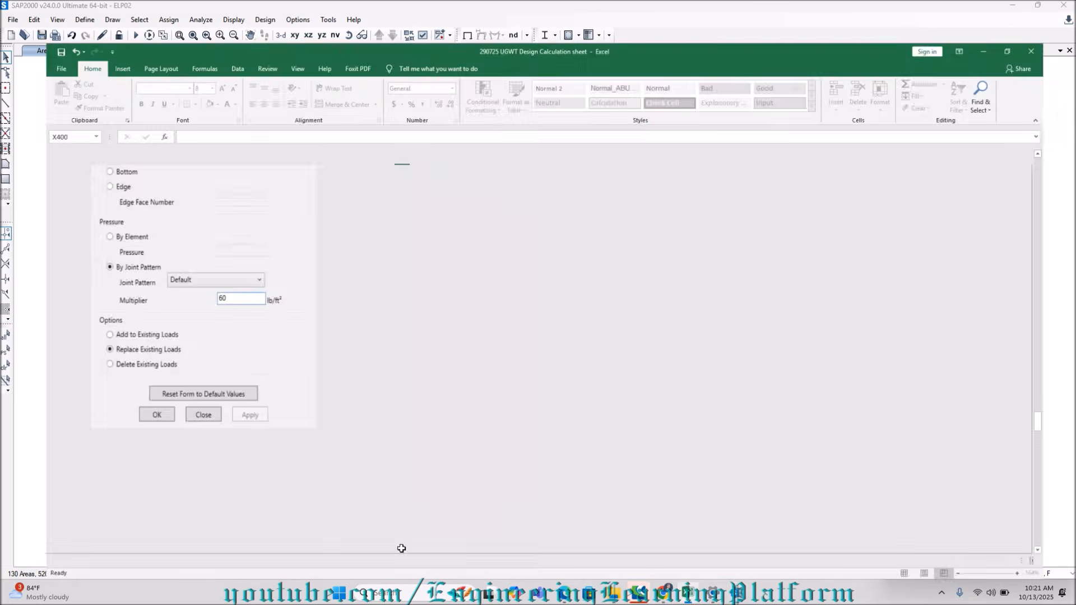
{"action": "left_click", "coordinate": [170, 562]}
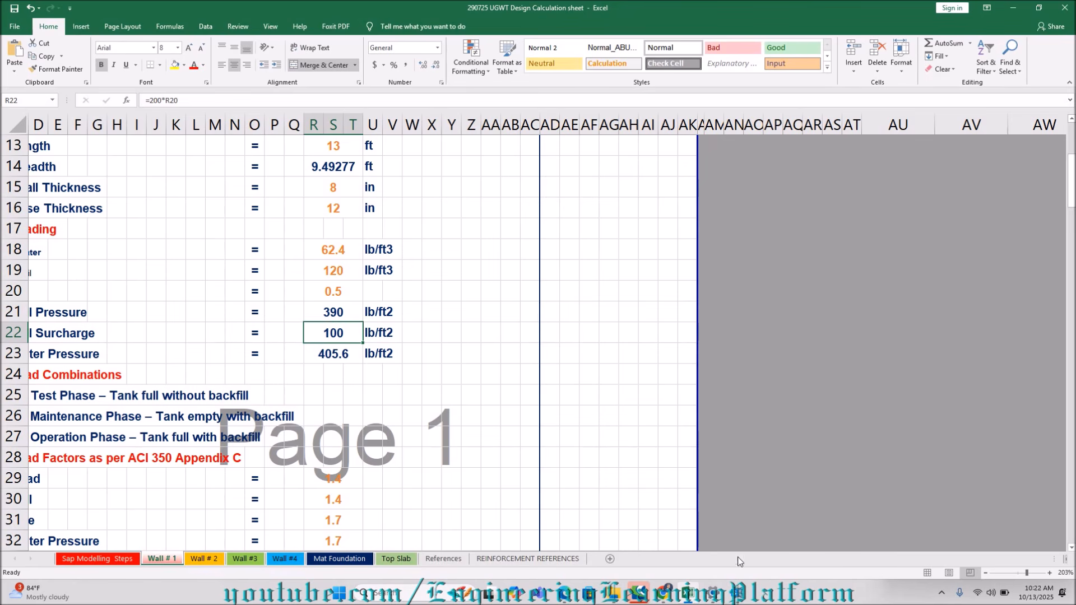
{"action": "scroll", "coordinate": [258, 423], "scroll_direction": "up", "scroll_amount": 2}
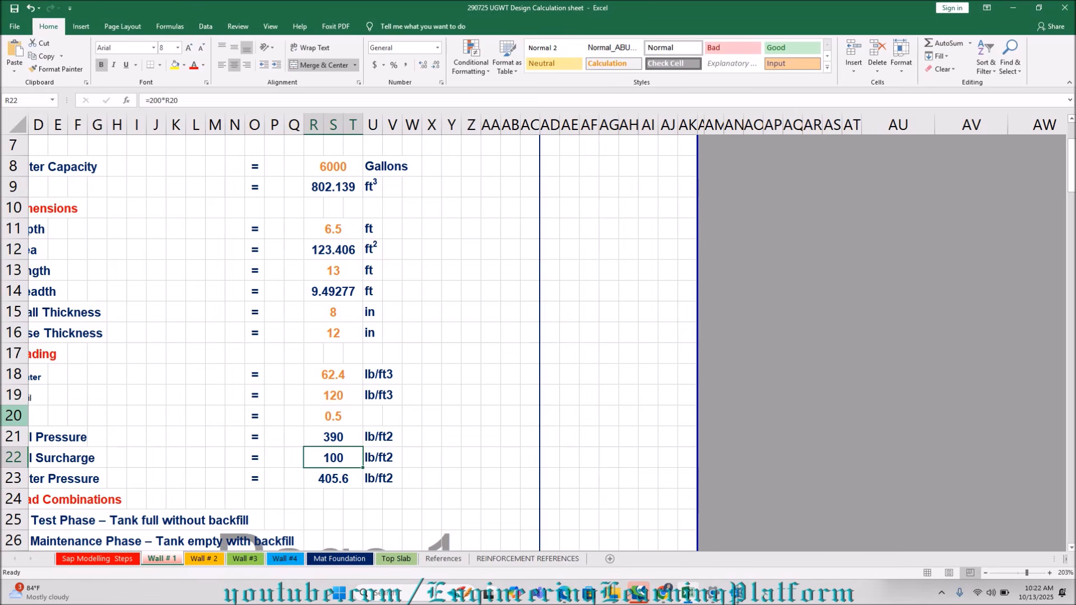
Switch back to SAP2000 and assign a 390 lb/ft² uniform load in the Gravity direction to the base areas under the WATER GRAVITY pattern.
{"action": "scroll", "coordinate": [271, 396], "scroll_direction": "down", "scroll_amount": 2}
{"action": "scroll", "coordinate": [271, 396], "scroll_direction": "left", "scroll_amount": 2}
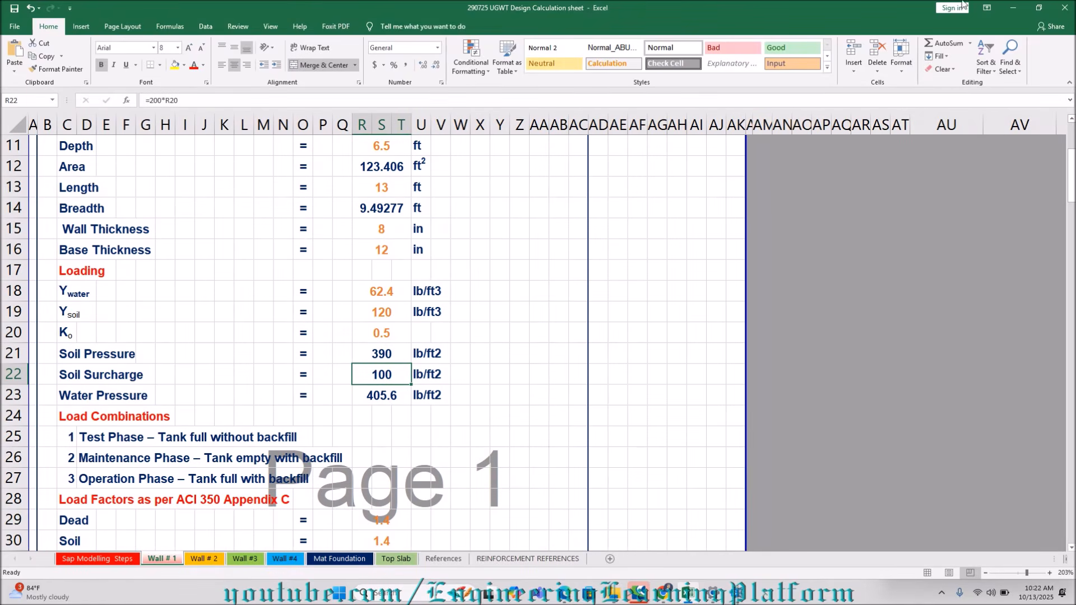
{"action": "left_click", "coordinate": [1013, 8]}
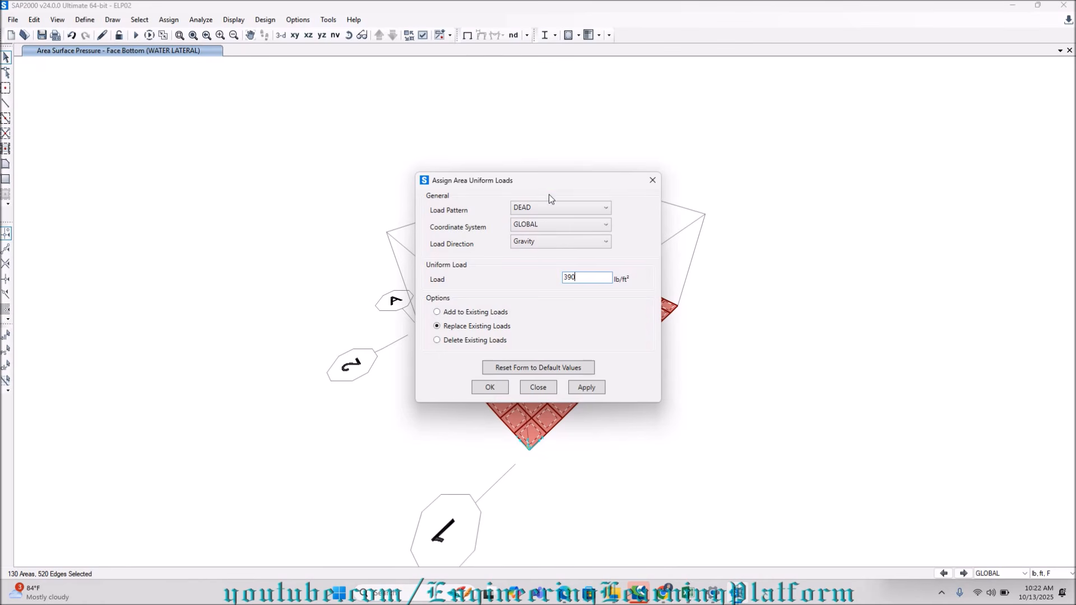
{"action": "left_click", "coordinate": [560, 208]}
{"action": "left_click", "coordinate": [560, 255]}
{"action": "left_click", "coordinate": [583, 389]}
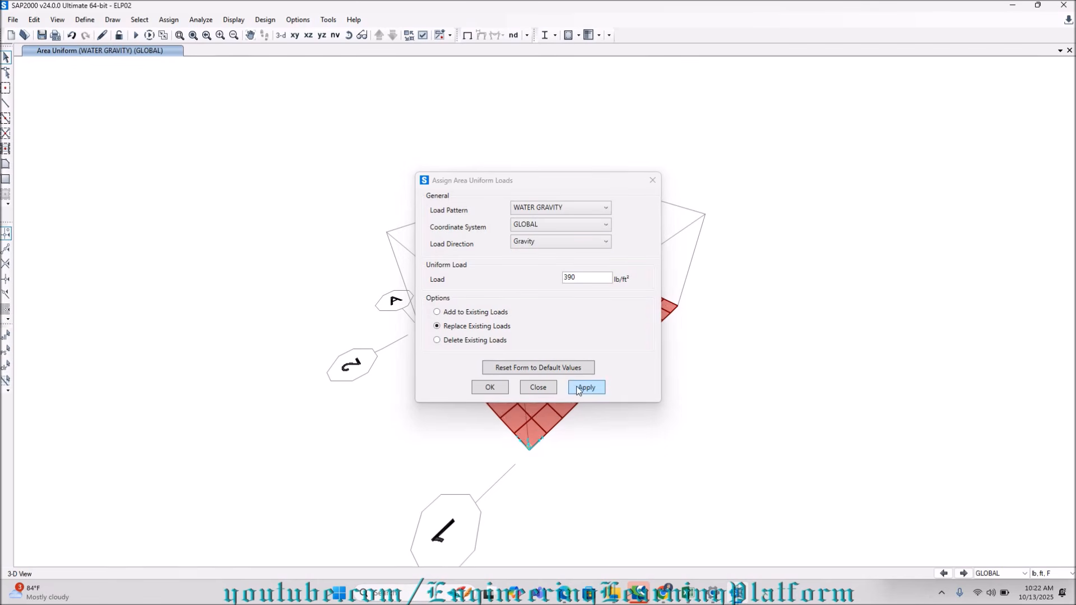
{"action": "left_click", "coordinate": [488, 388]}
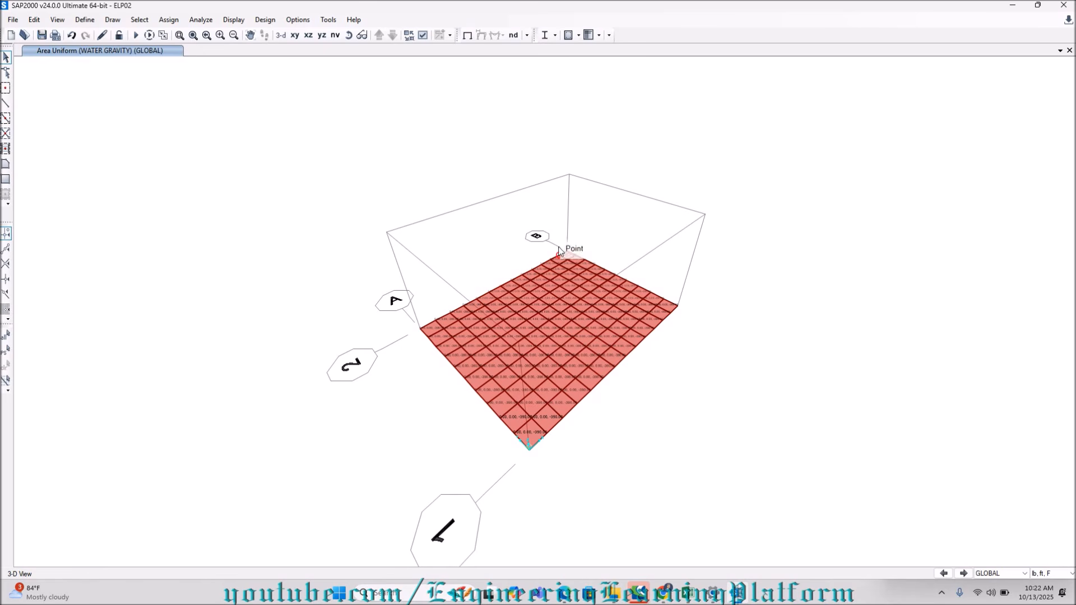
Show the whole tank model again and open the element load display for areas, creating the analysis model.
{"action": "right_click", "coordinate": [168, 176]}
{"action": "left_click", "coordinate": [200, 306]}
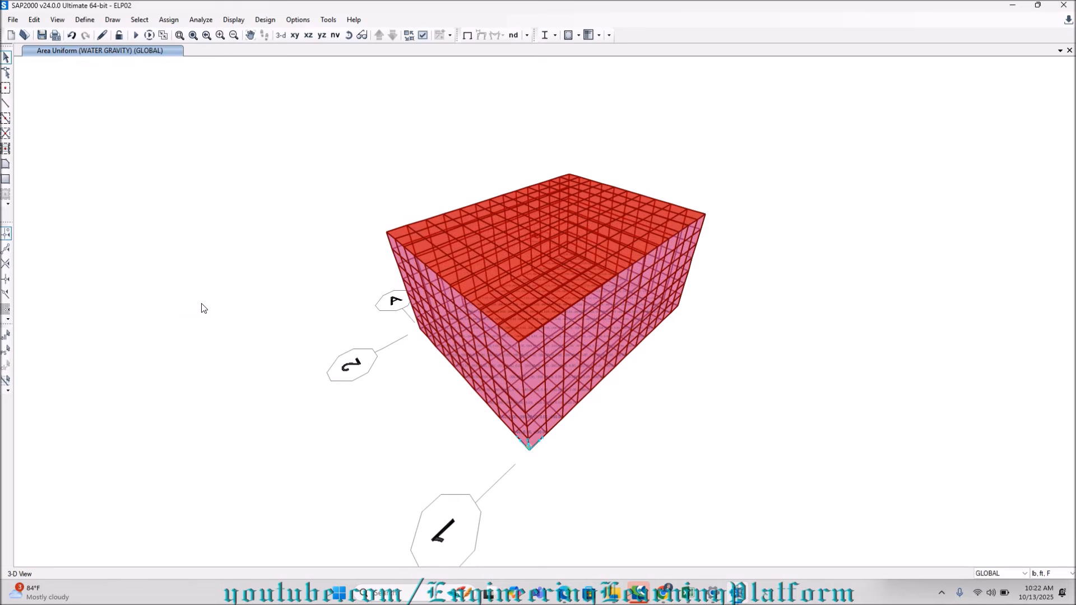
{"action": "left_click", "coordinate": [234, 25]}
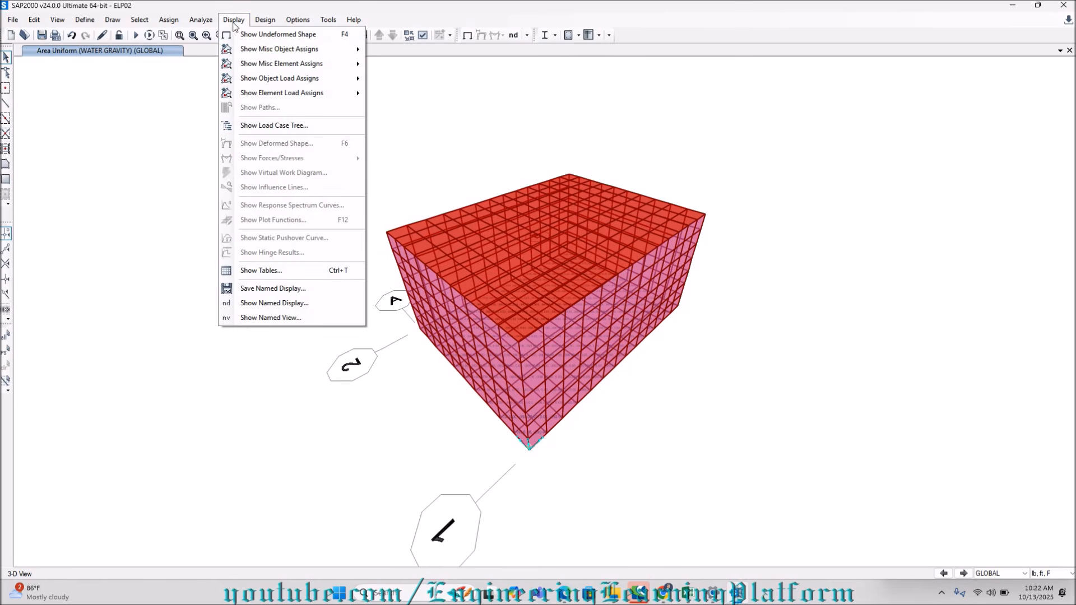
{"action": "mouse_move", "coordinate": [255, 52]}
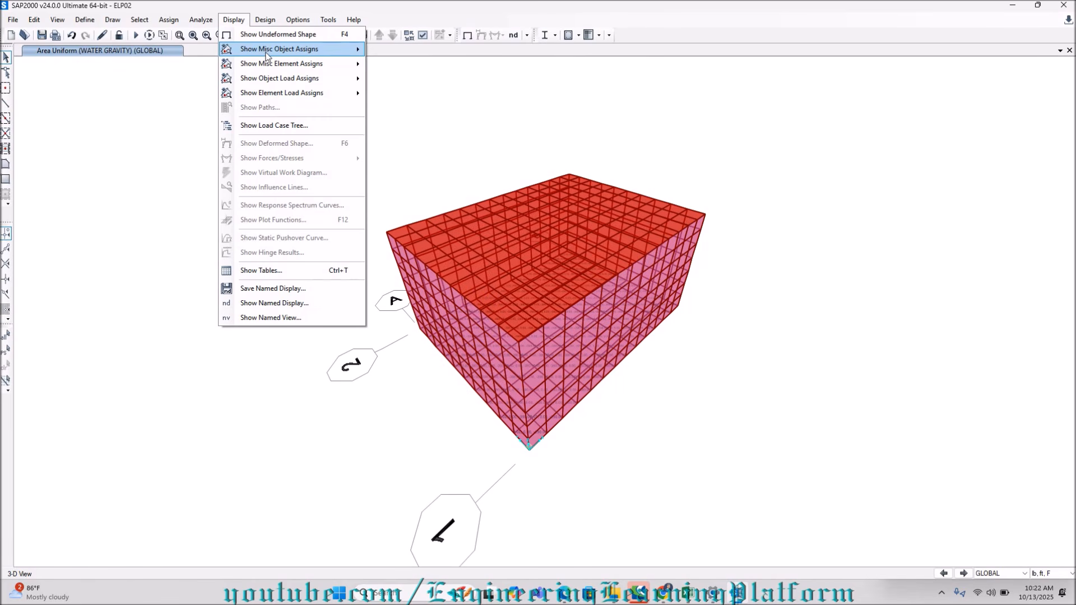
{"action": "mouse_move", "coordinate": [287, 96]}
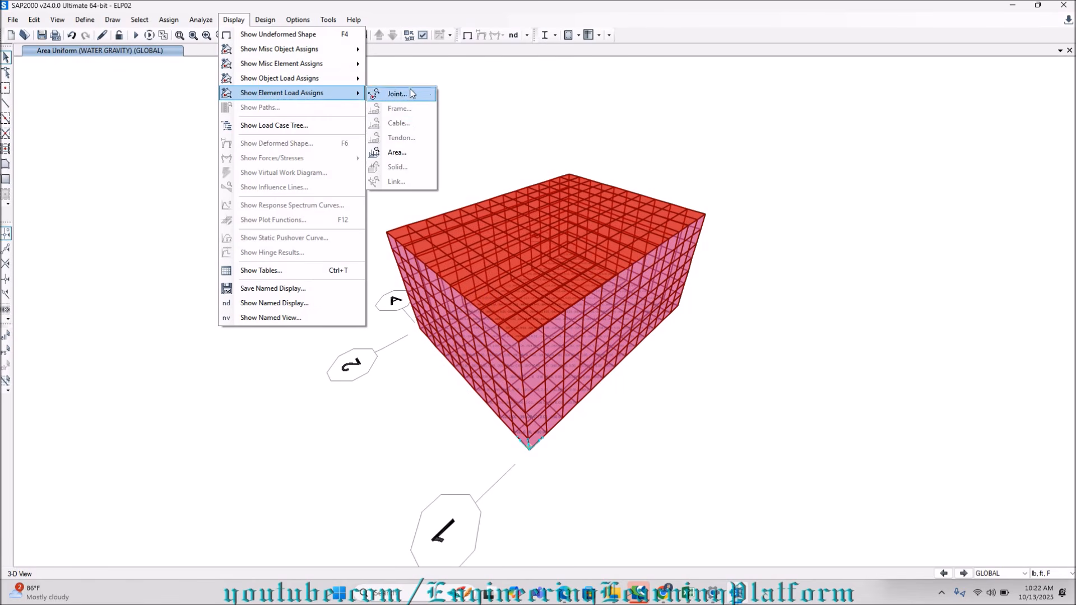
{"action": "left_click", "coordinate": [409, 152]}
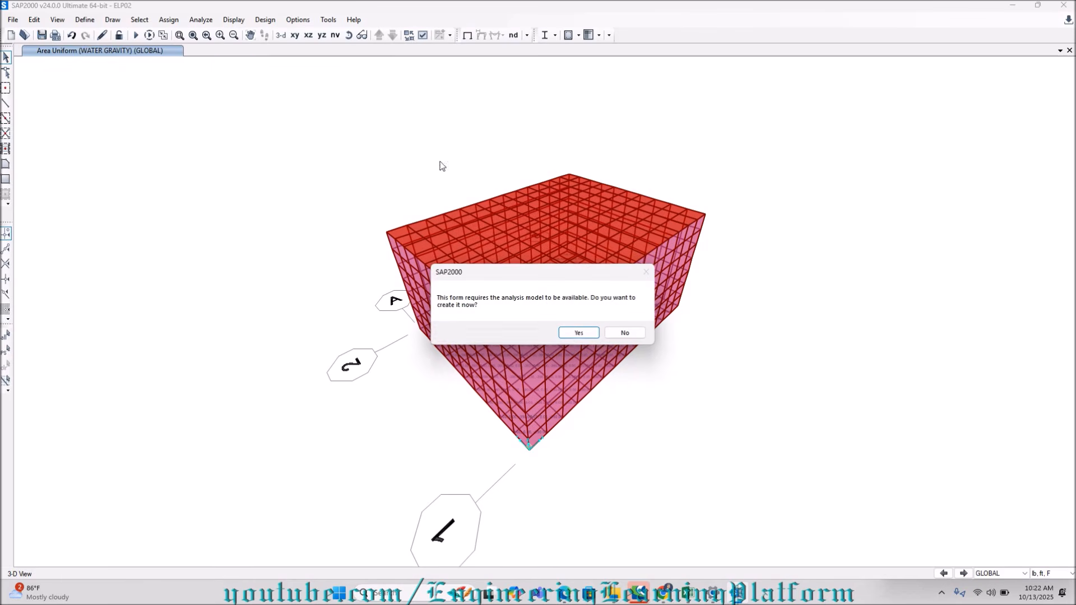
{"action": "left_click", "coordinate": [578, 333]}
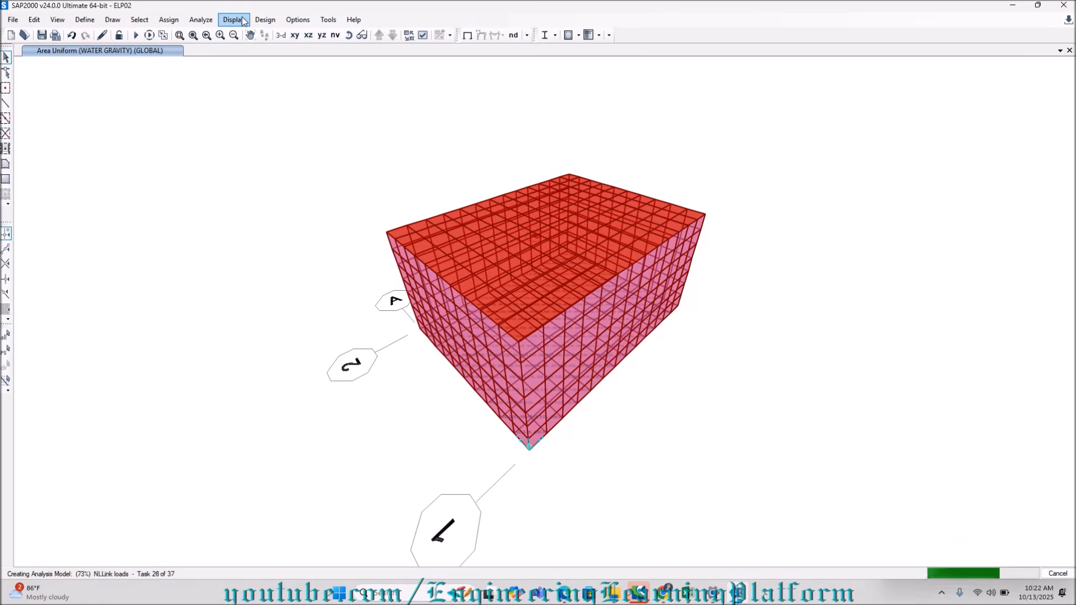
Display the SOIL LATERAL surface pressure values on the Bottom face and examine them at the tank's lowest corner.
{"action": "left_click", "coordinate": [505, 192]}
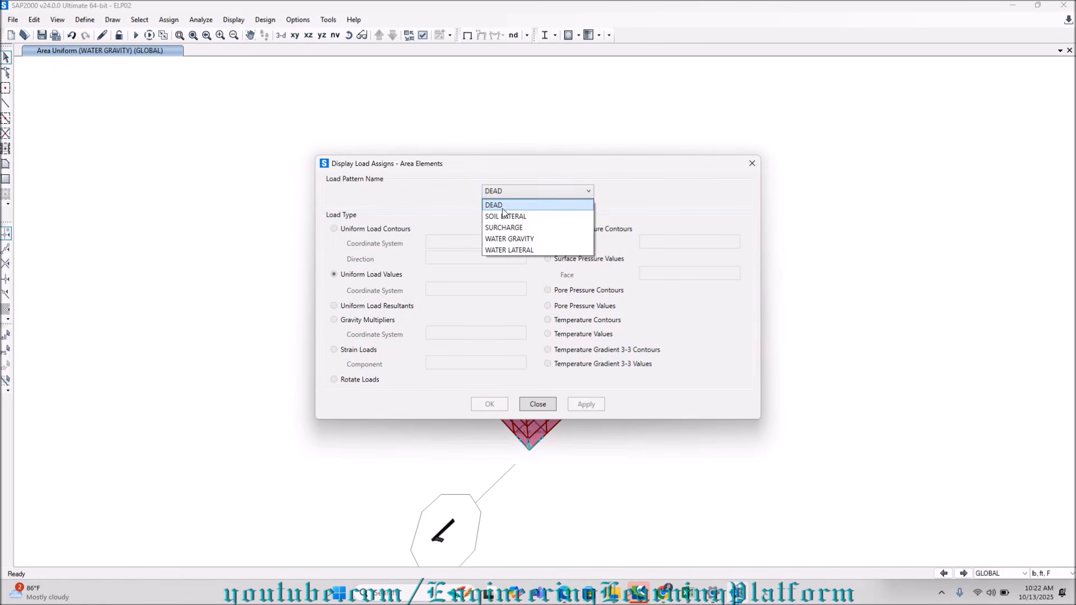
{"action": "left_click", "coordinate": [503, 216]}
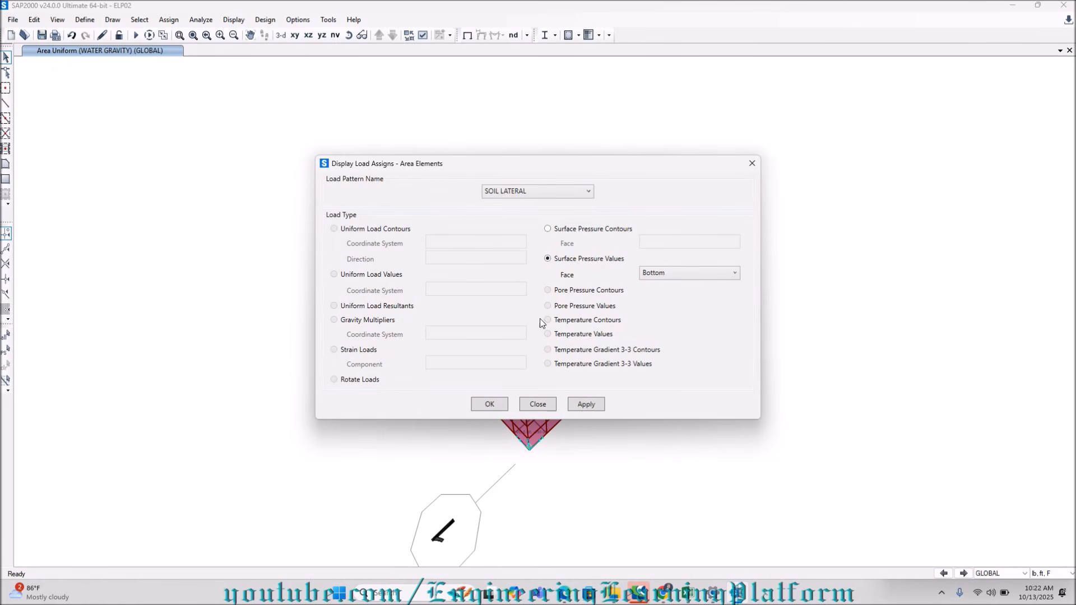
{"action": "left_click", "coordinate": [580, 408]}
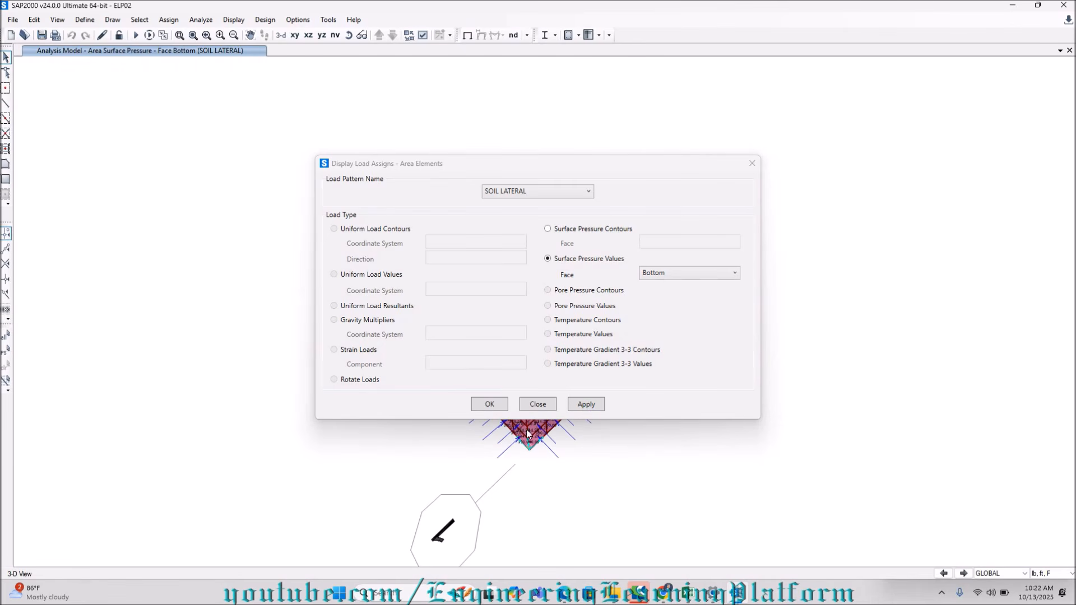
{"action": "left_click_drag", "start_coordinate": [525, 163], "coordinate": [182, 122]}
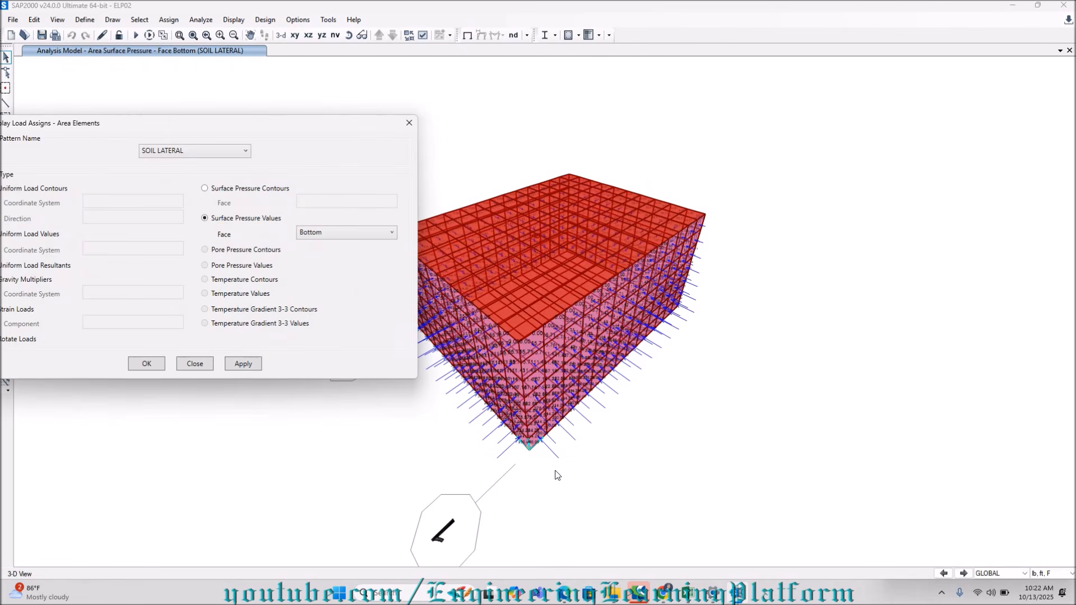
{"action": "scroll", "coordinate": [556, 470], "scroll_direction": "up", "scroll_amount": 10}
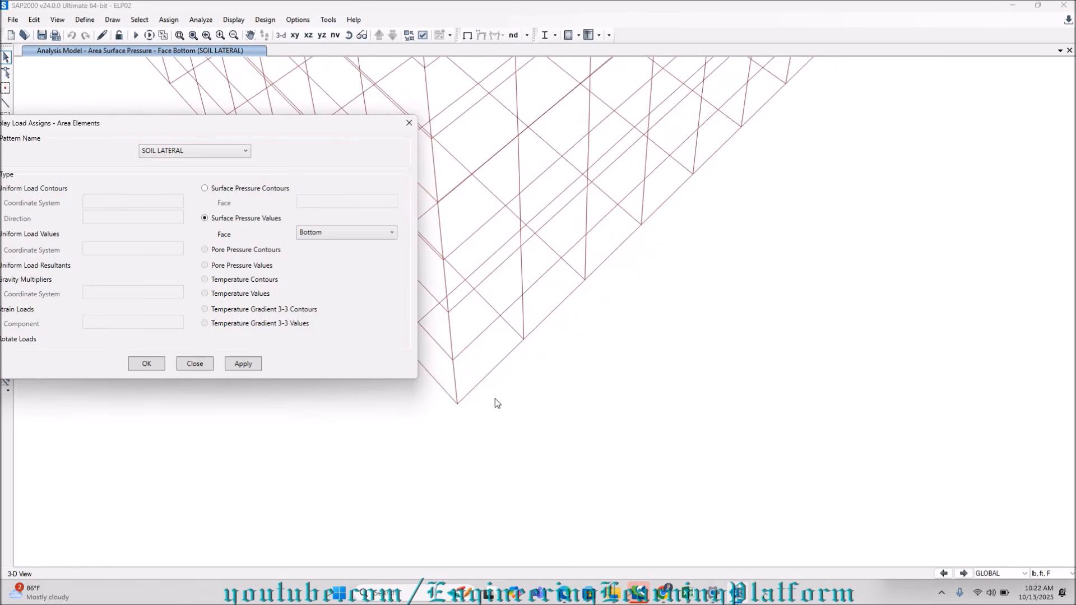
{"action": "left_click_drag", "start_coordinate": [275, 124], "coordinate": [878, 178]}
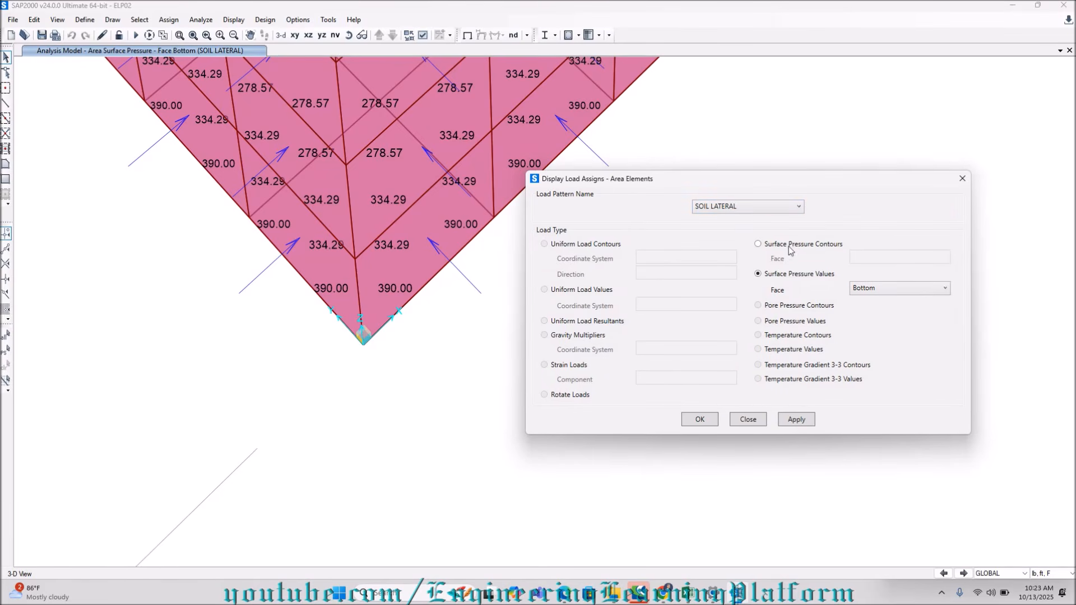
Check the water pressure cell on the Wall # 1 sheet in Excel and return to the SAP2000 load display.
{"action": "left_click", "coordinate": [722, 212]}
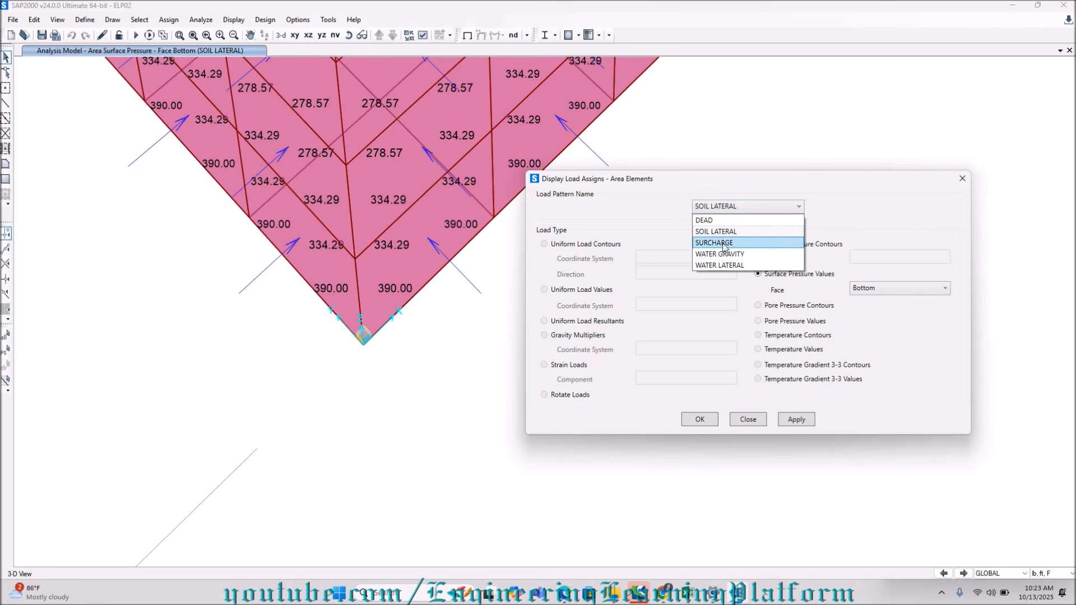
{"action": "left_click", "coordinate": [684, 599]}
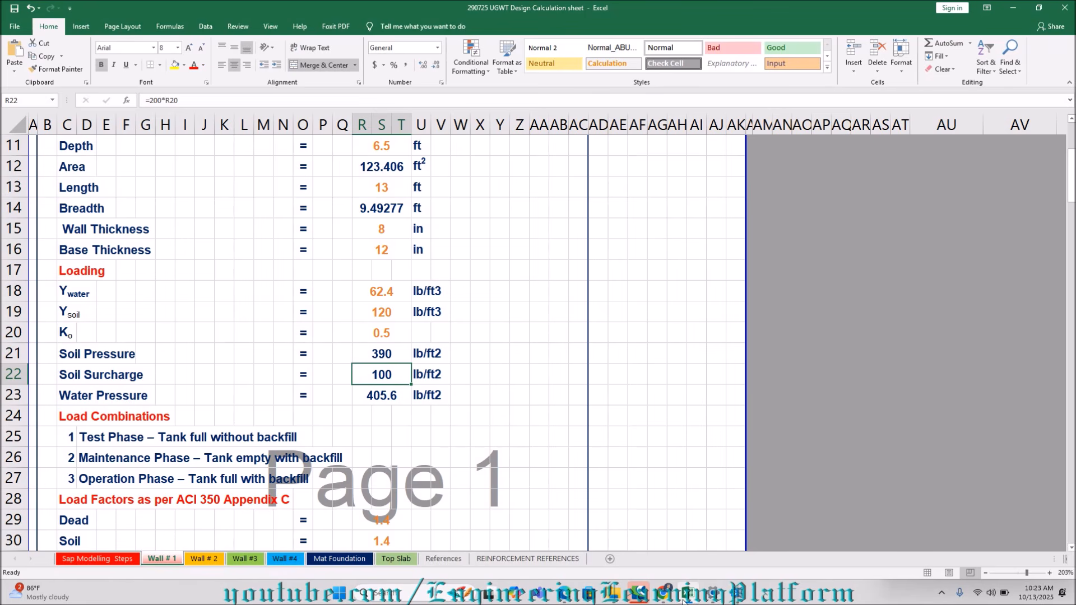
{"action": "left_click", "coordinate": [378, 399]}
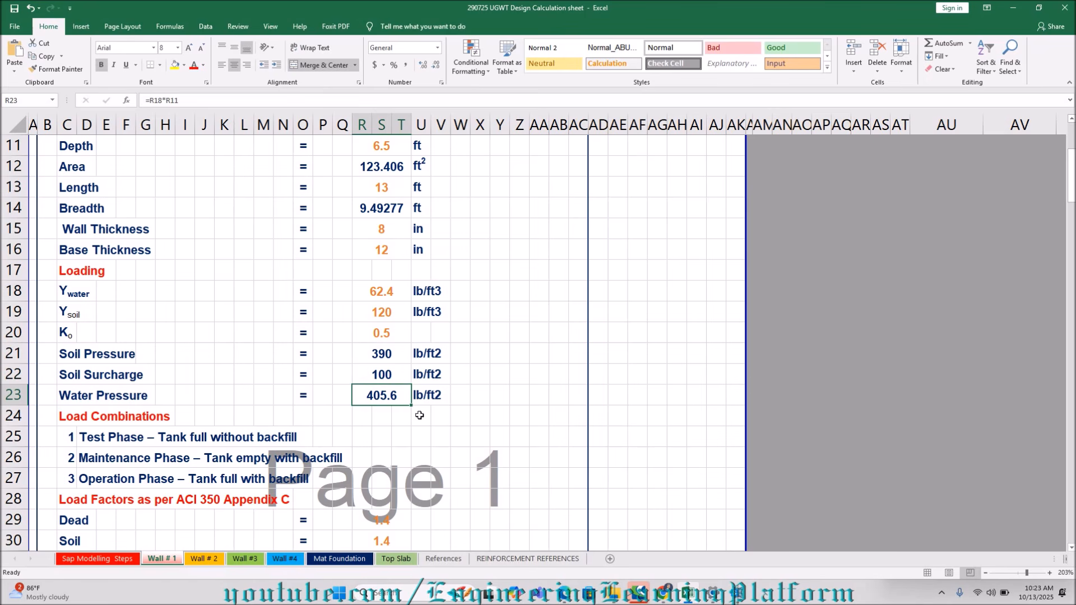
{"action": "mouse_move", "coordinate": [693, 596]}
{"action": "left_click", "coordinate": [737, 593]}
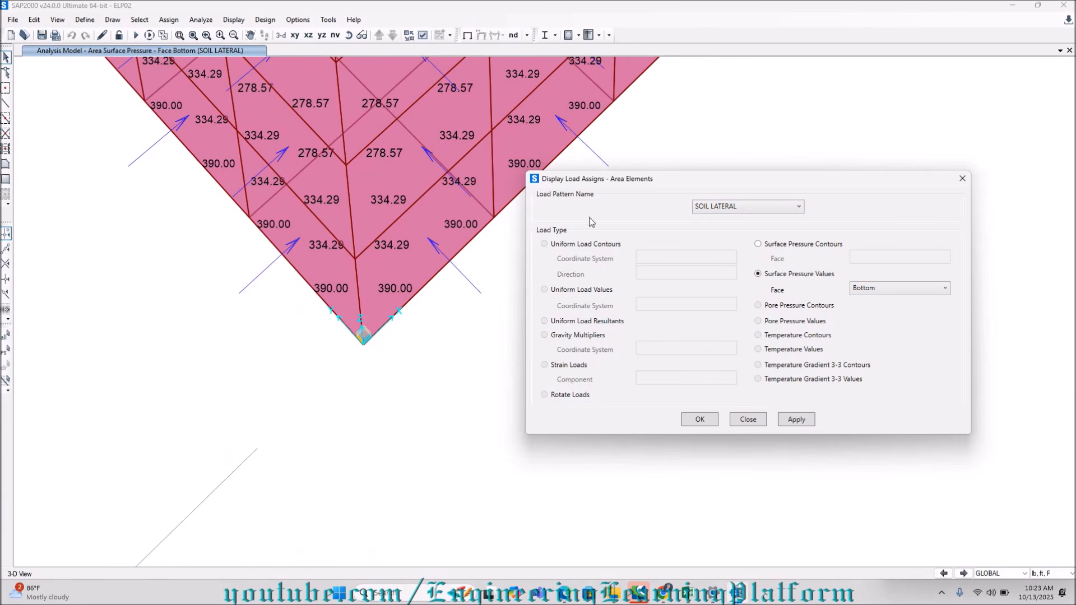
Display the WATER LATERAL surface pressure values on the Bottom face of the wall elements.
{"action": "left_click", "coordinate": [709, 208]}
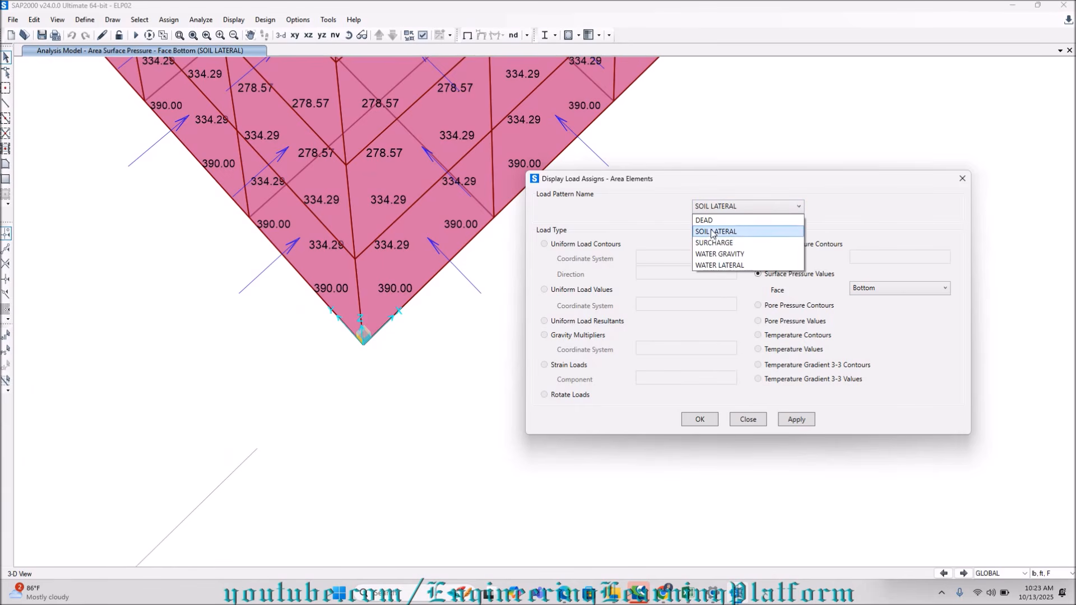
{"action": "left_click", "coordinate": [719, 265]}
{"action": "left_click", "coordinate": [795, 421]}
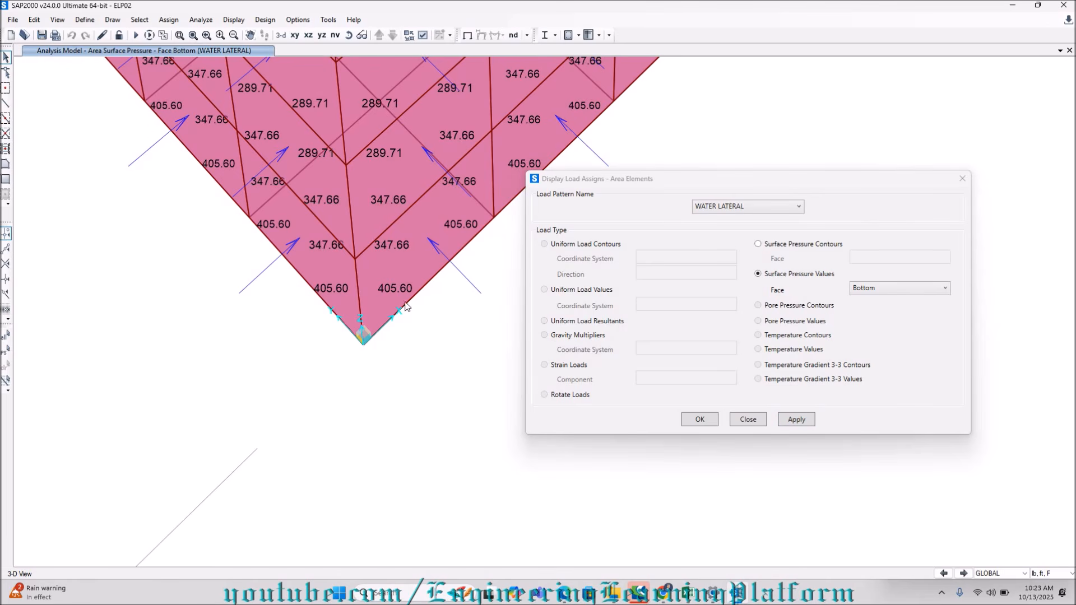
Display the SURCHARGE surface pressure values on the Bottom face and examine them near the tank's lowest corner.
{"action": "left_click", "coordinate": [779, 205]}
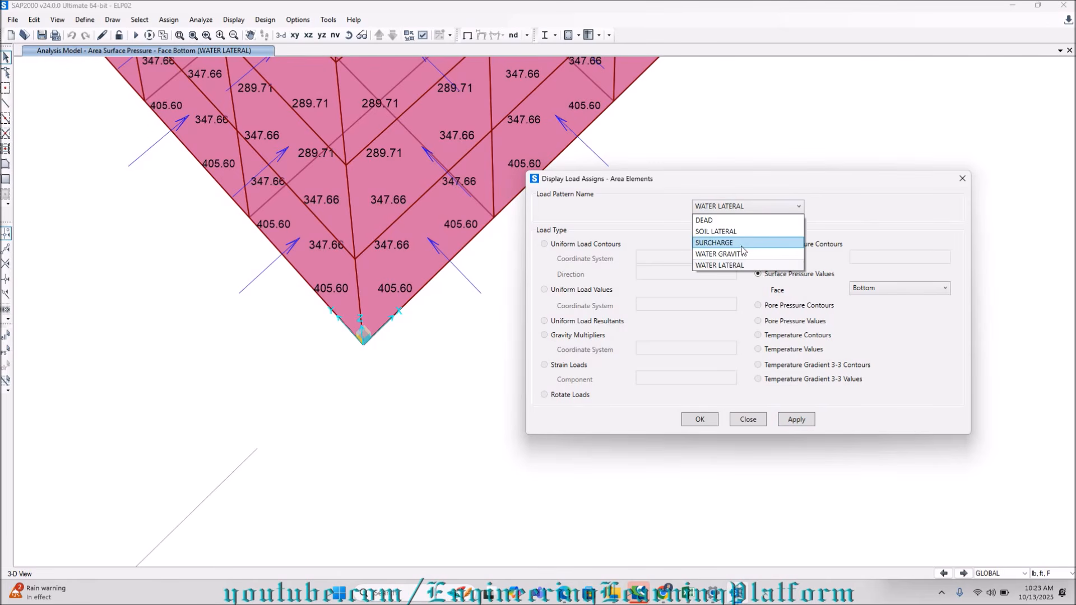
{"action": "left_click", "coordinate": [719, 244]}
{"action": "left_click", "coordinate": [797, 420]}
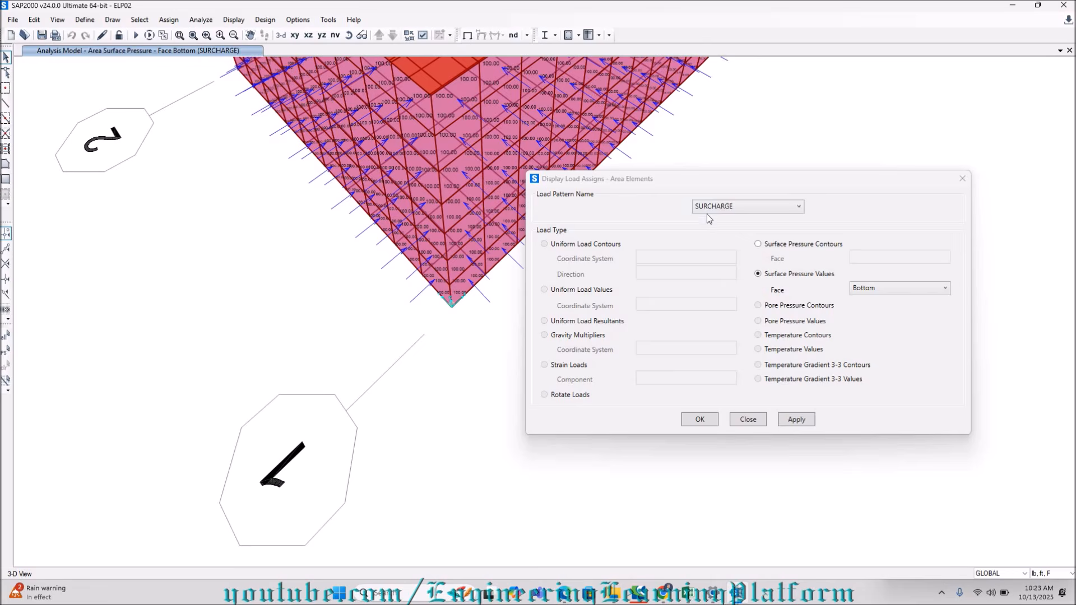
{"action": "scroll", "coordinate": [464, 262], "scroll_direction": "up", "scroll_amount": 2}
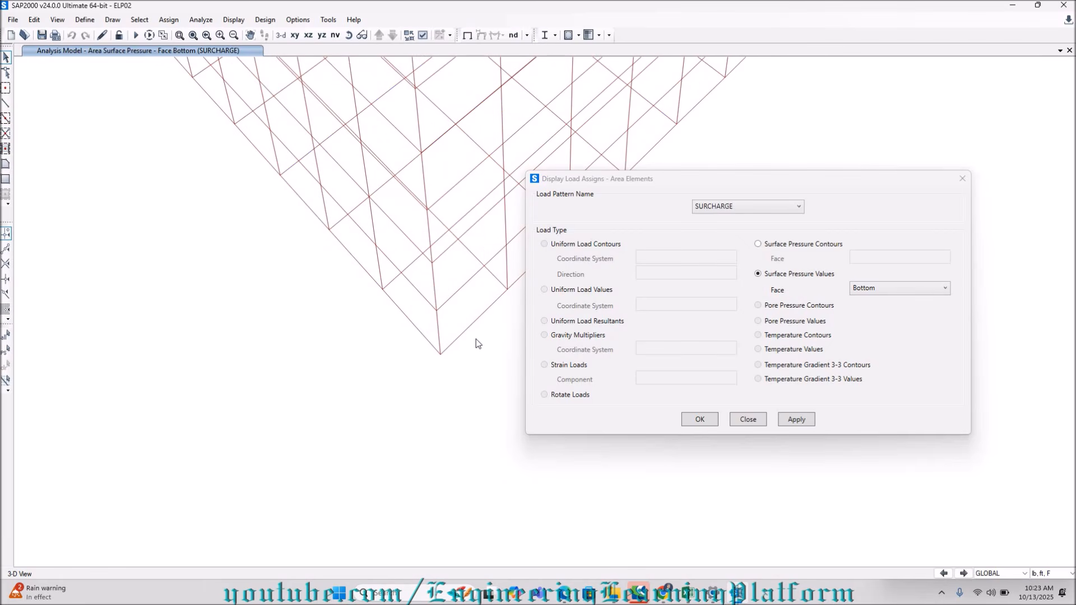
Compare the SOIL LATERAL and WATER LATERAL surface pressure values again and close the area load display.
{"action": "left_click", "coordinate": [766, 207]}
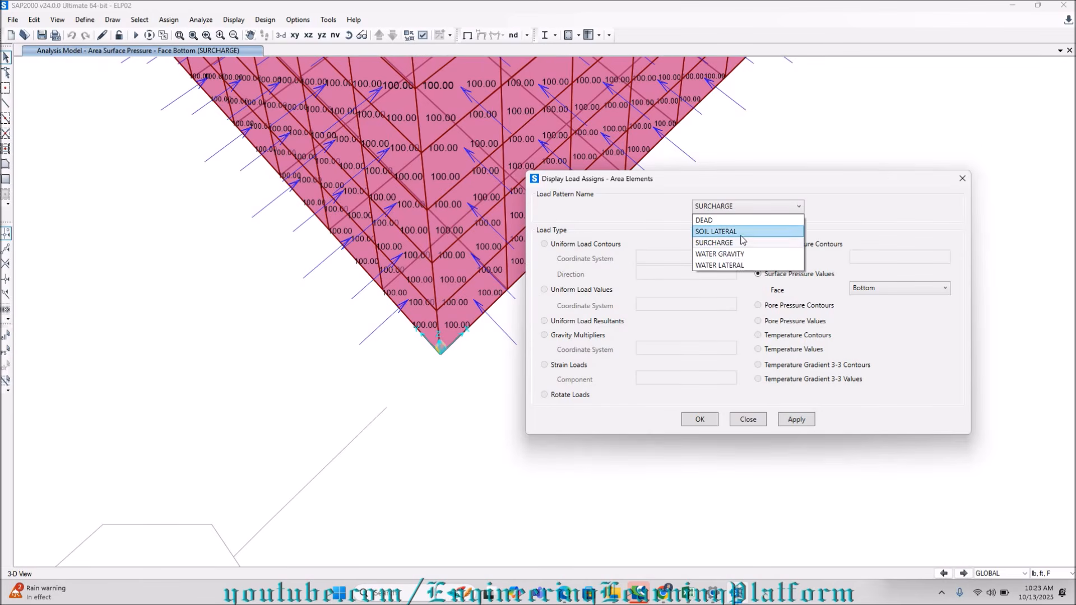
{"action": "left_click", "coordinate": [723, 231]}
{"action": "left_click", "coordinate": [792, 419]}
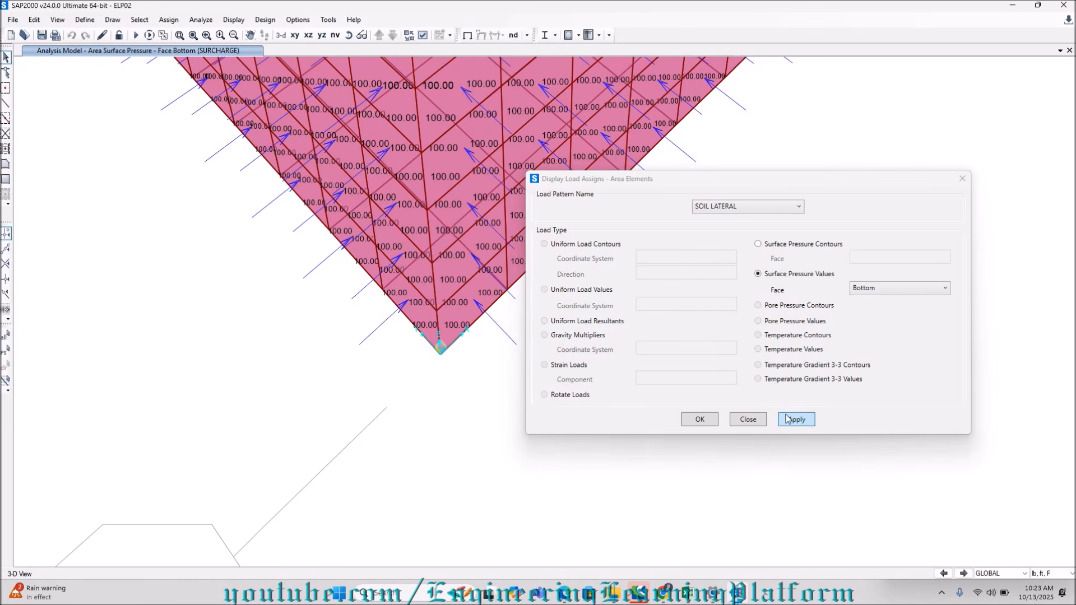
{"action": "left_click", "coordinate": [735, 208]}
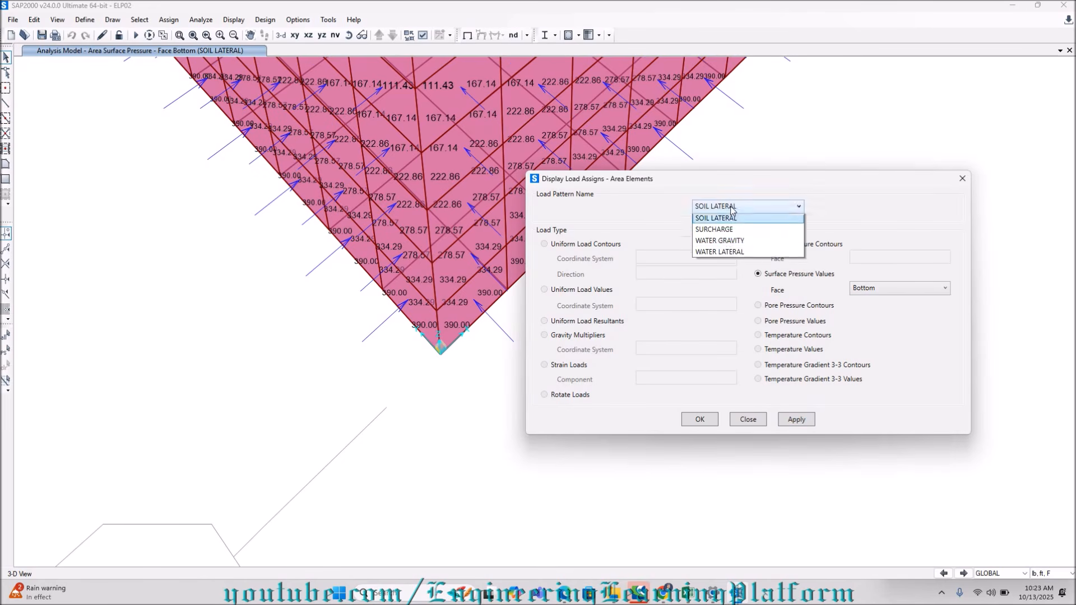
{"action": "left_click", "coordinate": [727, 267]}
{"action": "left_click", "coordinate": [787, 422]}
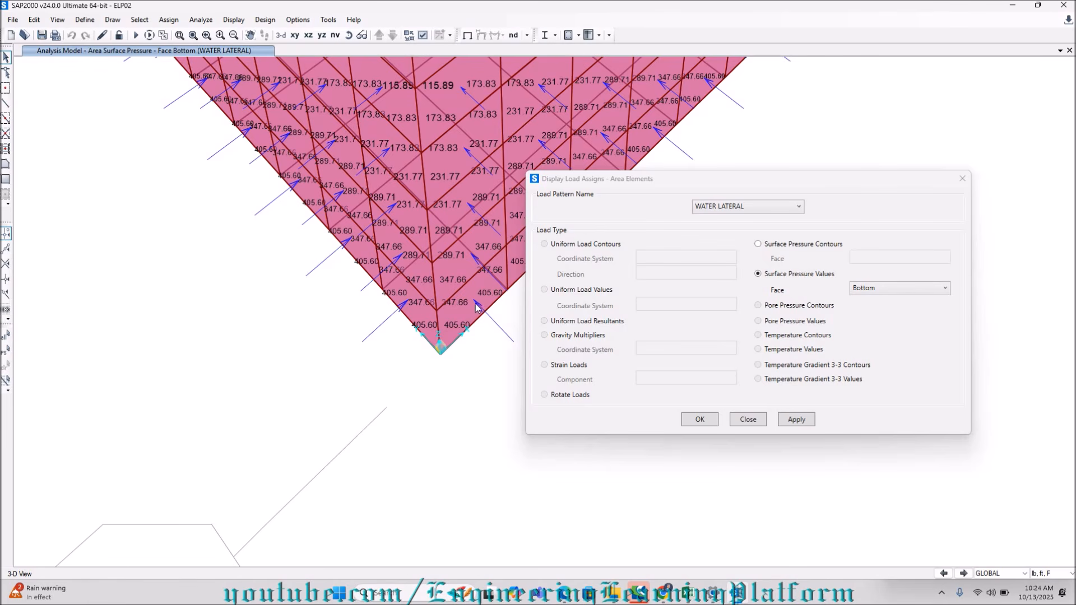
{"action": "left_click", "coordinate": [748, 420]}
{"action": "key", "text": "F4"}
{"action": "scroll", "coordinate": [611, 386], "scroll_direction": "down", "scroll_amount": 5}
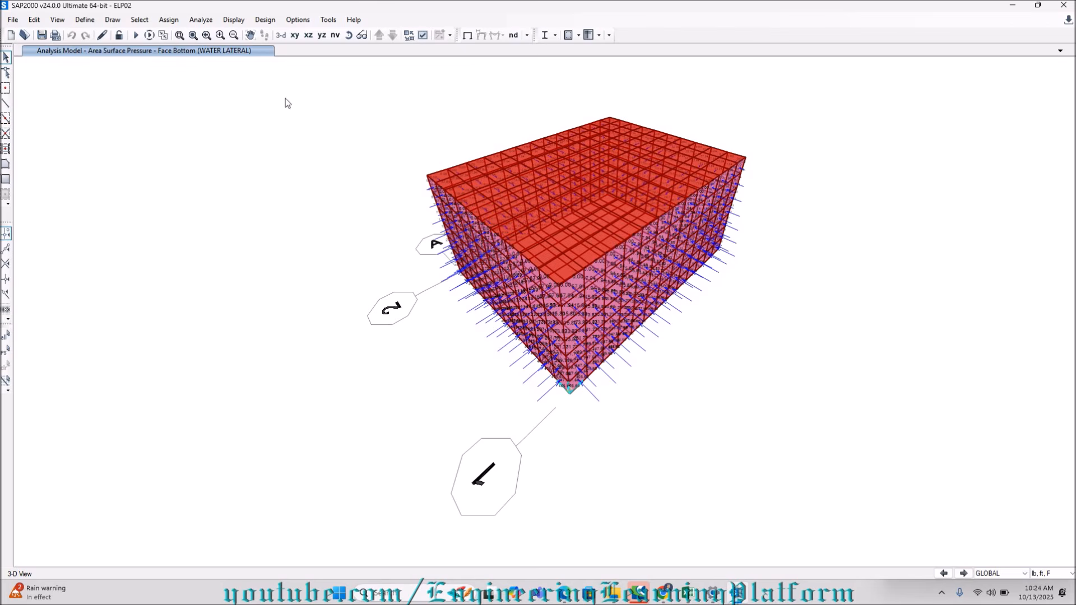
{"action": "middle_click_drag", "start_coordinate": [793, 248], "coordinate": [720, 298]}
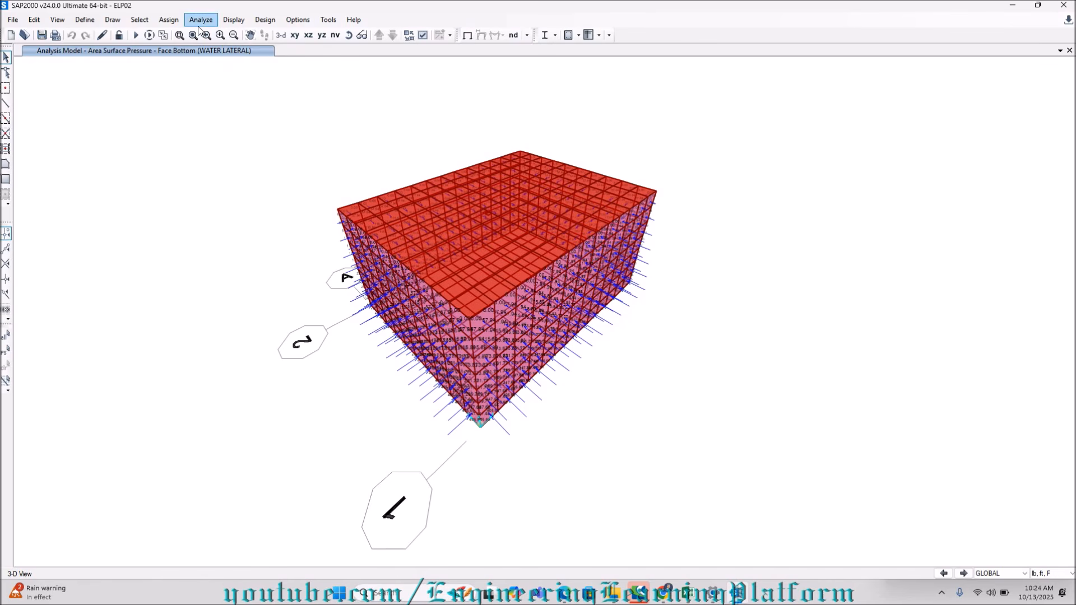
Reselect the base slab areas and review the WATER LATERAL surface pressure assignment settings without applying them.
{"action": "left_click", "coordinate": [3, 355]}
{"action": "left_click", "coordinate": [202, 22]}
{"action": "mouse_move", "coordinate": [168, 20]}
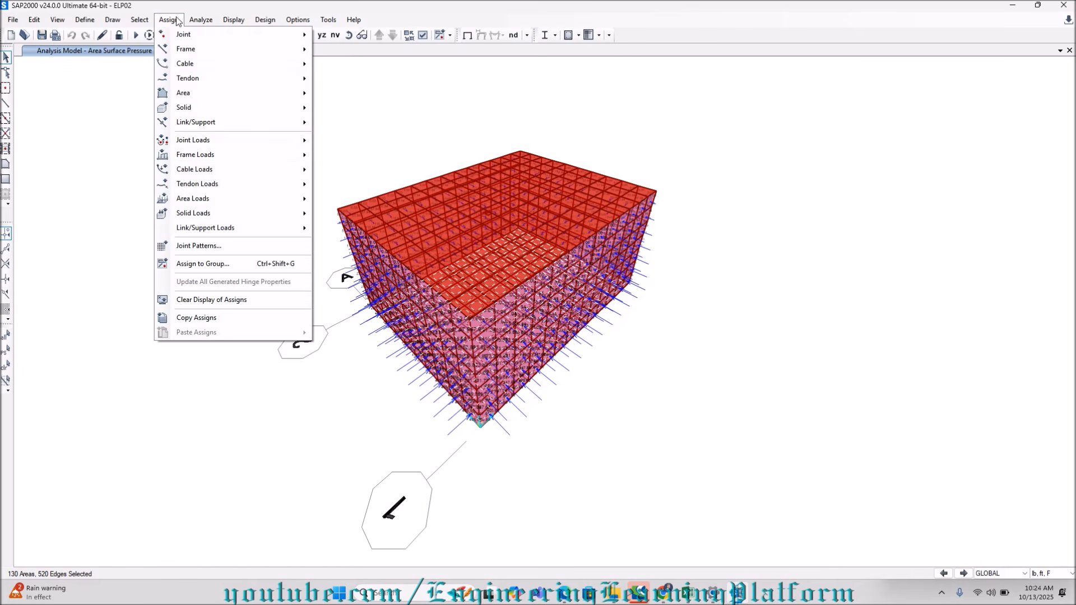
{"action": "mouse_move", "coordinate": [208, 208]}
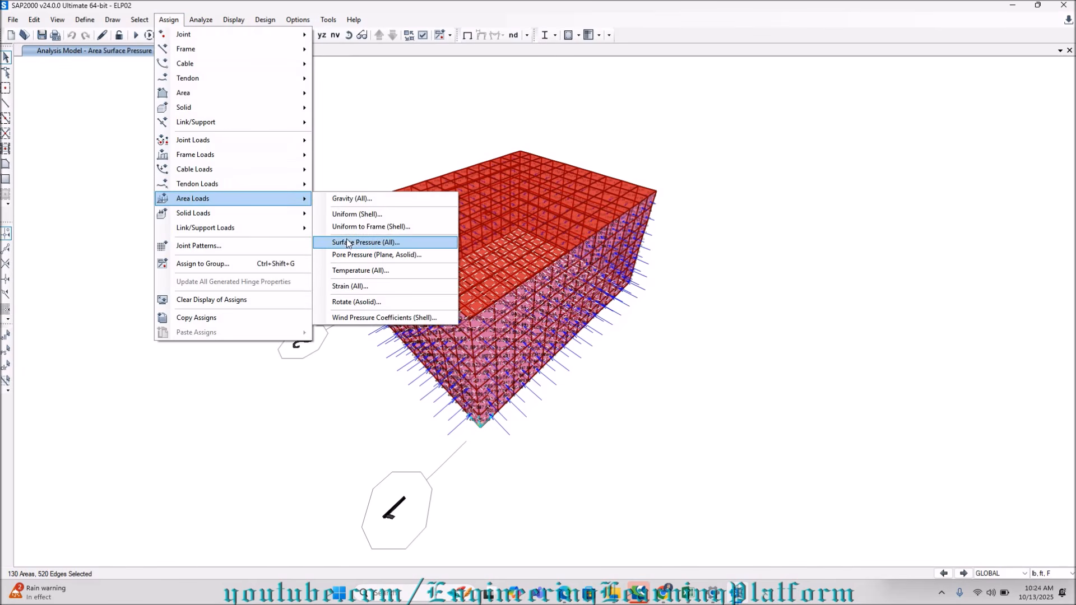
{"action": "left_click", "coordinate": [362, 245]}
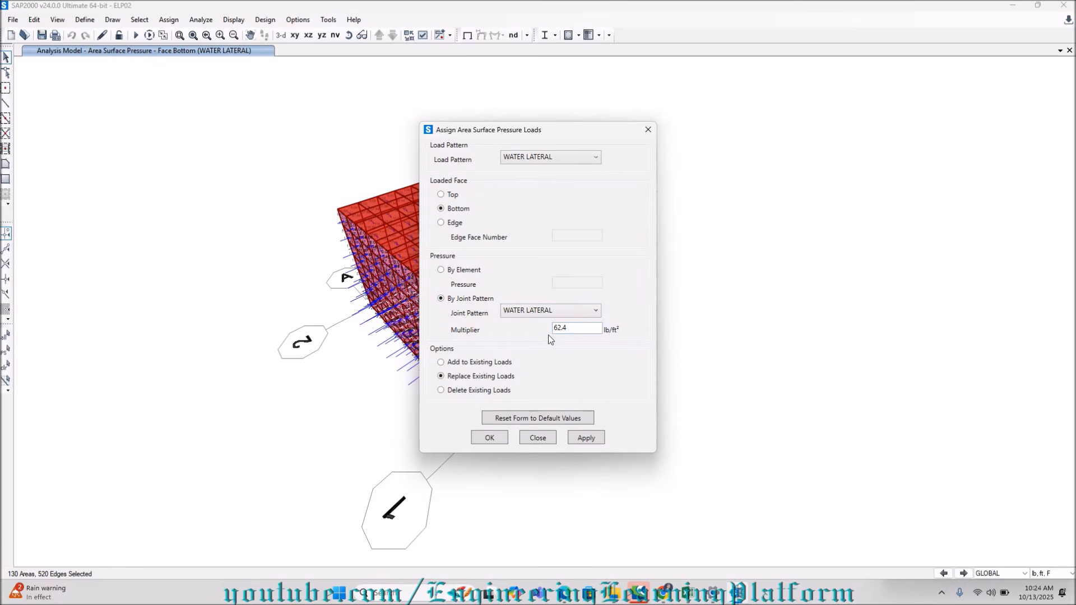
{"action": "left_click", "coordinate": [648, 130]}
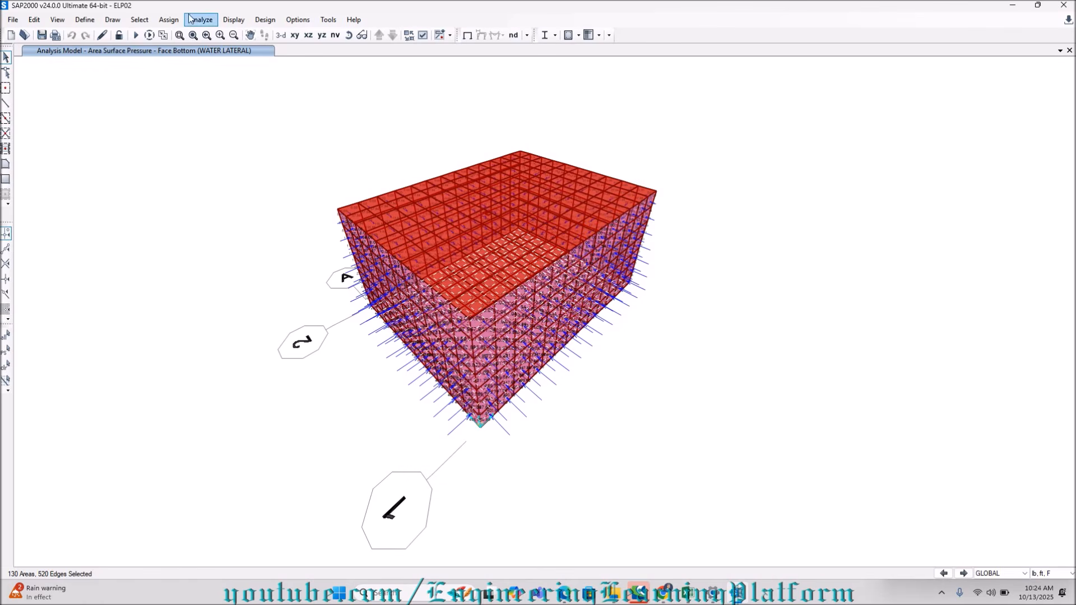
{"action": "left_click", "coordinate": [169, 20]}
{"action": "mouse_move", "coordinate": [197, 198]}
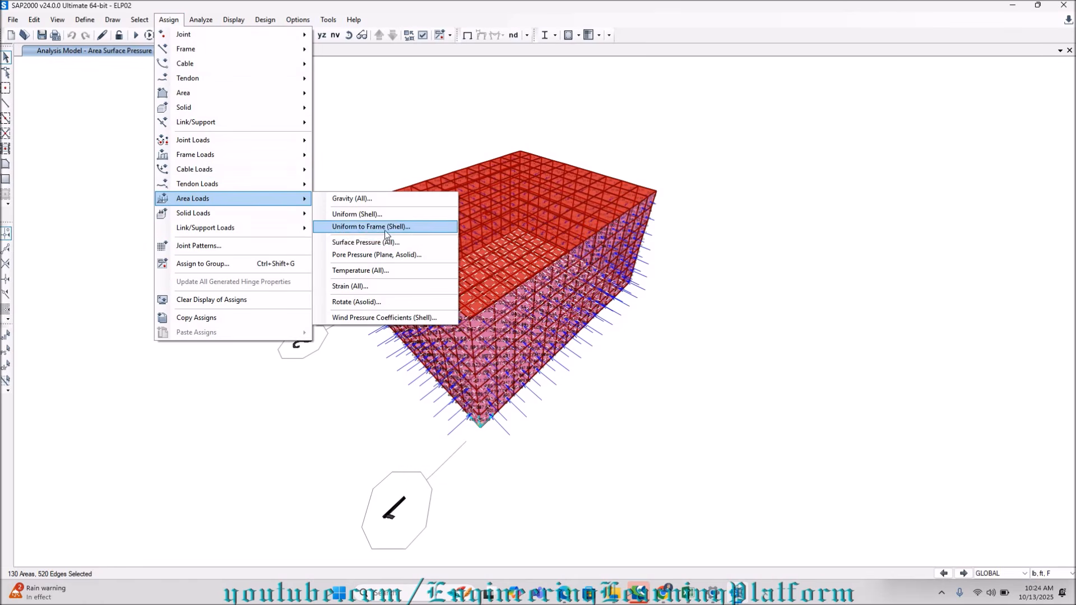
{"action": "left_click", "coordinate": [385, 244]}
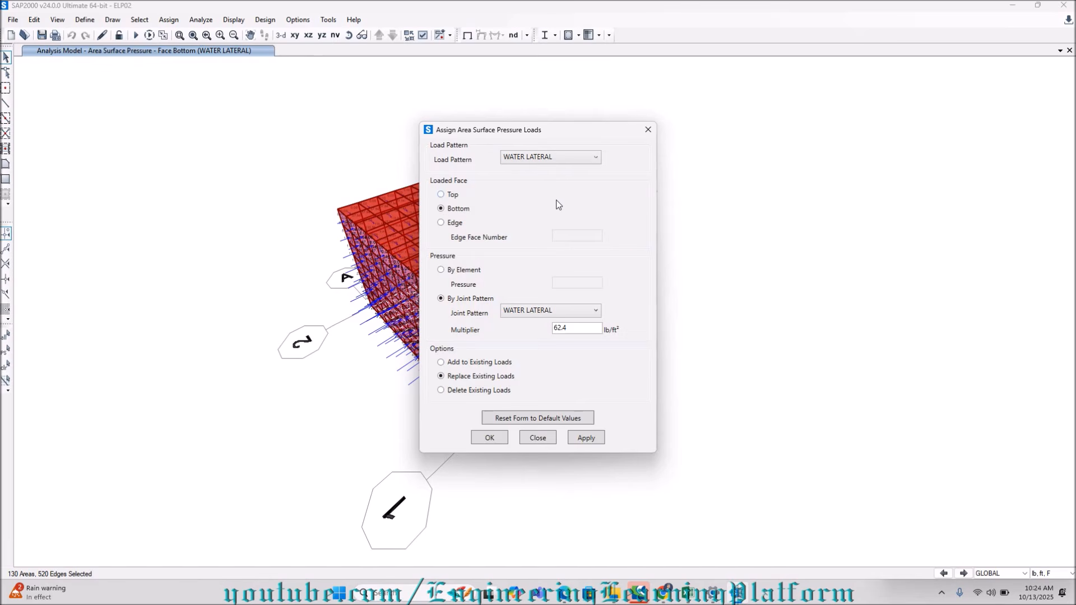
{"action": "left_click", "coordinate": [647, 130]}
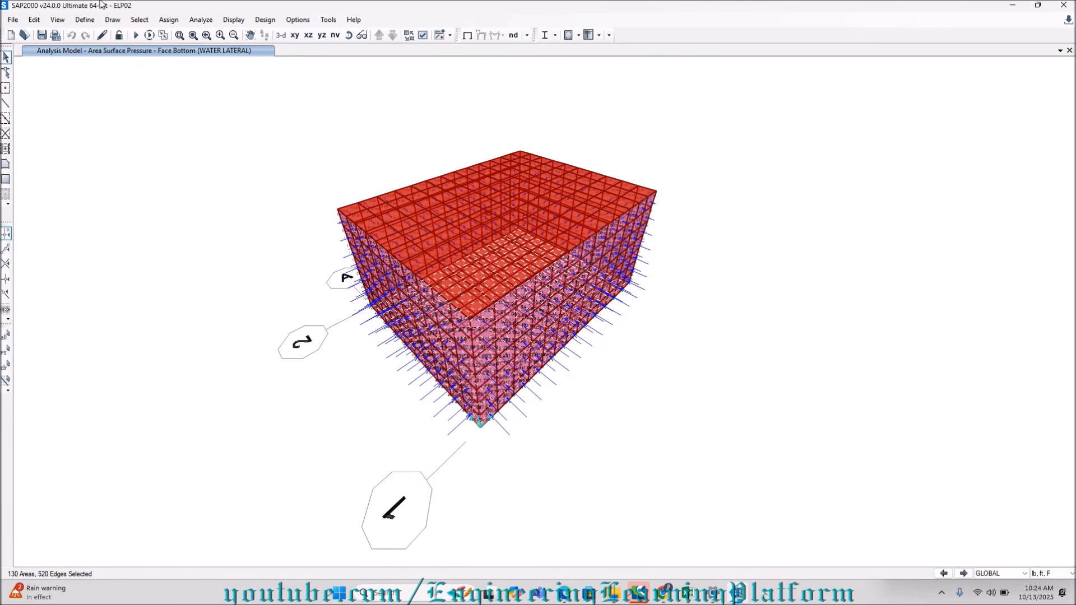
Assign a uniform WATER GRAVITY load of 405.6 lb/ft² in the Gravity direction to the selected base slab areas, replacing existing loads.
{"action": "left_click", "coordinate": [164, 22]}
{"action": "mouse_move", "coordinate": [248, 199]}
{"action": "left_click", "coordinate": [355, 216]}
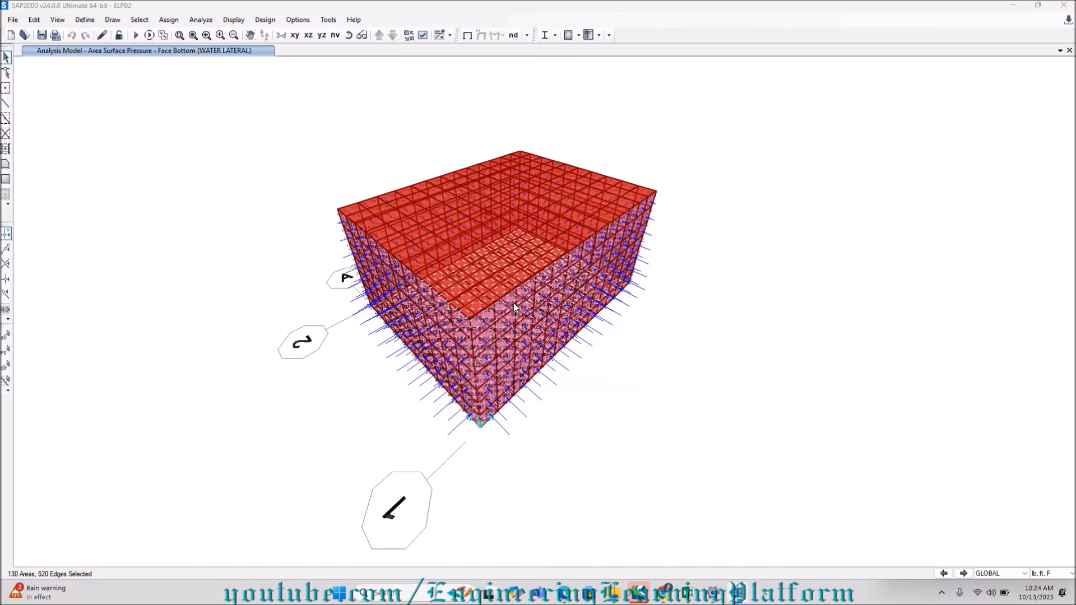
{"action": "left_click_drag", "start_coordinate": [579, 273], "coordinate": [505, 271]}
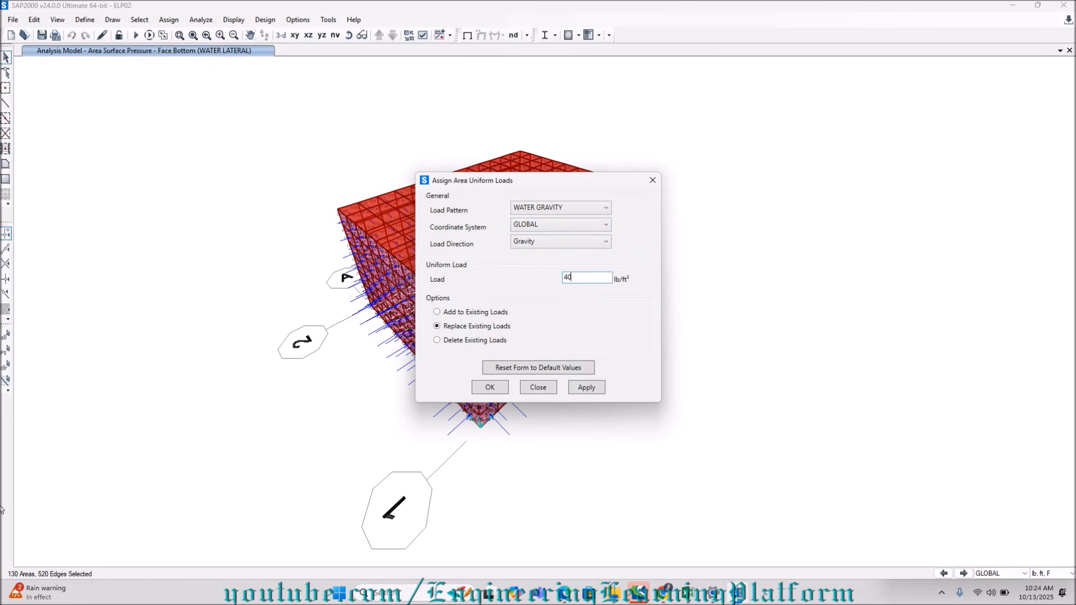
{"action": "type", "text": "405.6"}
{"action": "left_click", "coordinate": [586, 389]}
{"action": "left_click", "coordinate": [492, 389]}
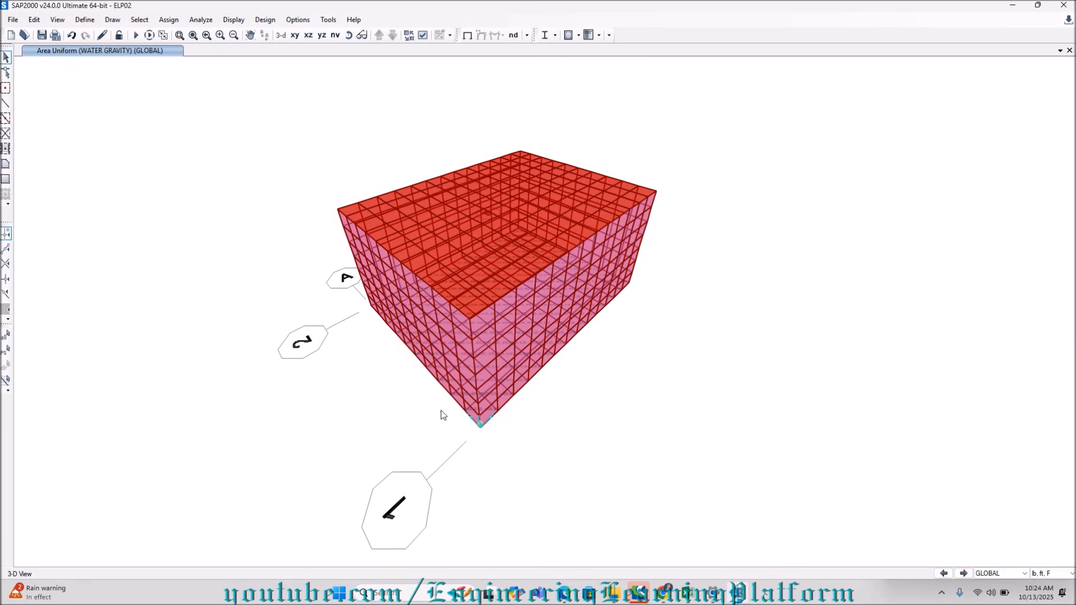
Select all elements of one long wall in the XZ view and the grid B wall in the YZ view, and check the GRID 1 named view.
{"action": "left_click", "coordinate": [304, 37]}
{"action": "left_click_drag", "start_coordinate": [363, 214], "coordinate": [723, 409]}
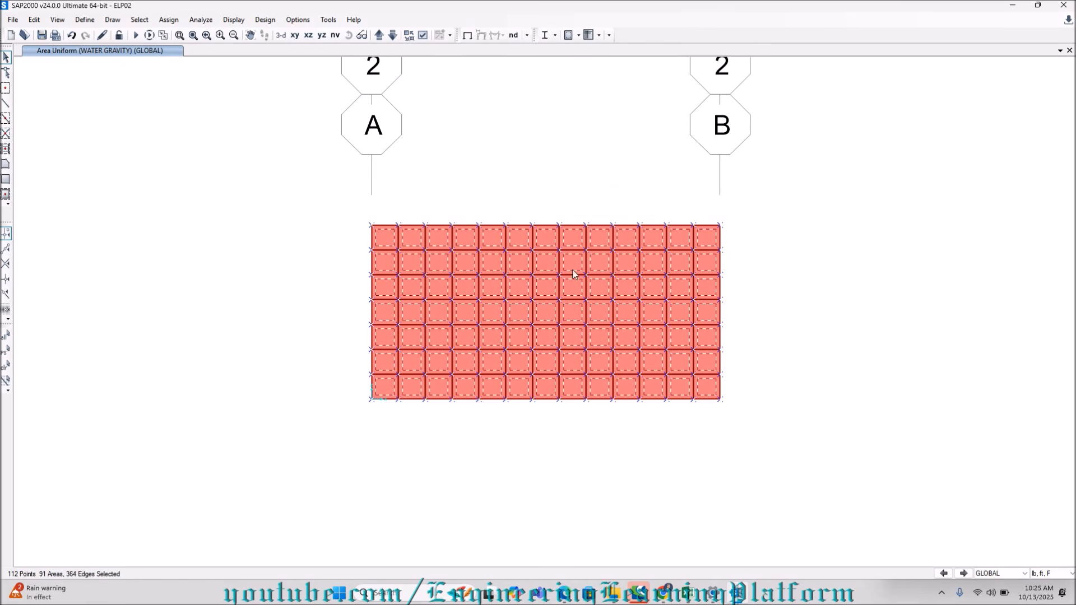
{"action": "left_click", "coordinate": [322, 36]}
{"action": "left_click_drag", "start_coordinate": [389, 214], "coordinate": [709, 414]}
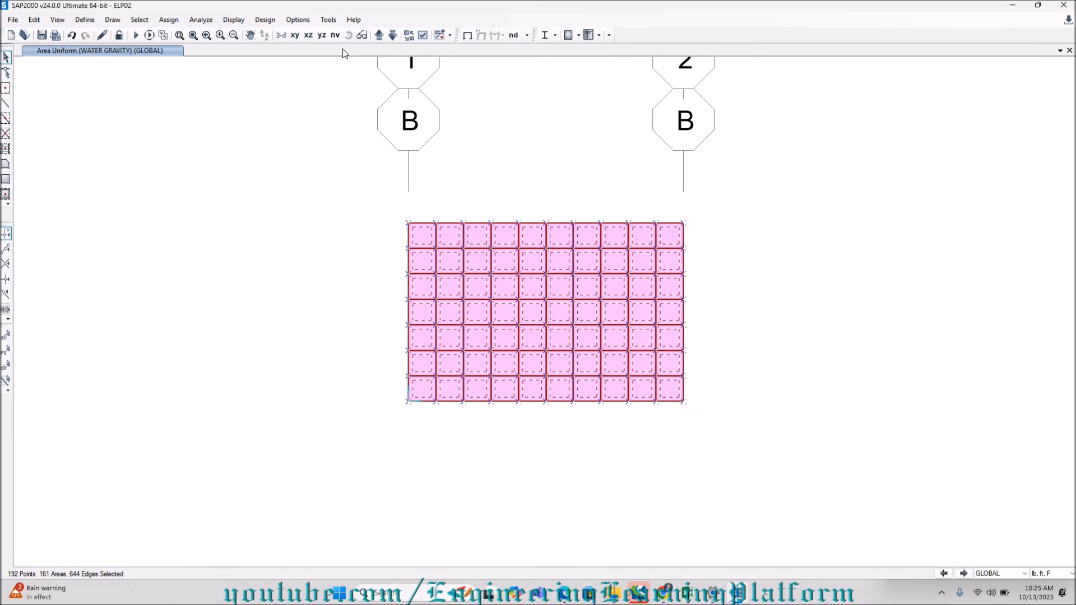
{"action": "left_click", "coordinate": [334, 35]}
{"action": "left_click", "coordinate": [496, 273]}
{"action": "left_click", "coordinate": [602, 286]}
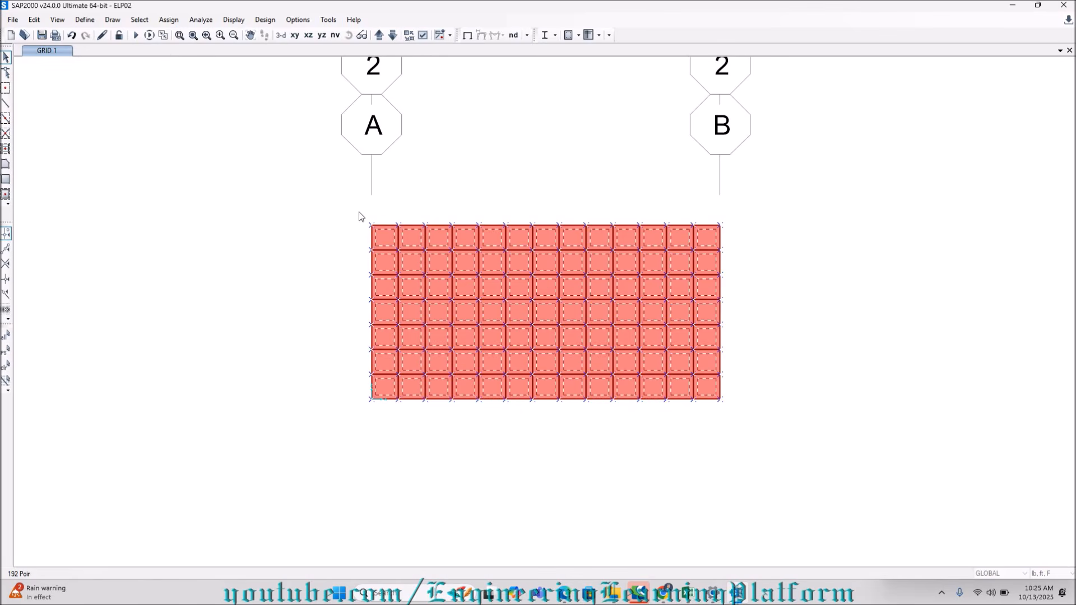
Add the remaining two walls to the selection using the GRIDA and GRID B named views.
{"action": "left_click", "coordinate": [335, 35]}
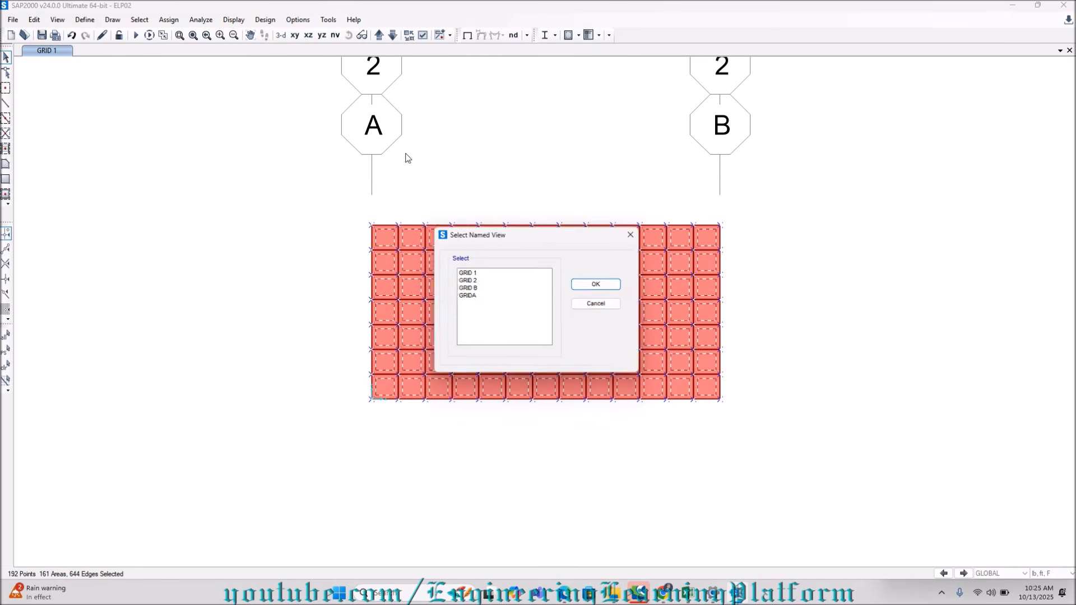
{"action": "left_click", "coordinate": [471, 295]}
{"action": "left_click", "coordinate": [600, 284]}
{"action": "left_click_drag", "start_coordinate": [383, 209], "coordinate": [706, 435]}
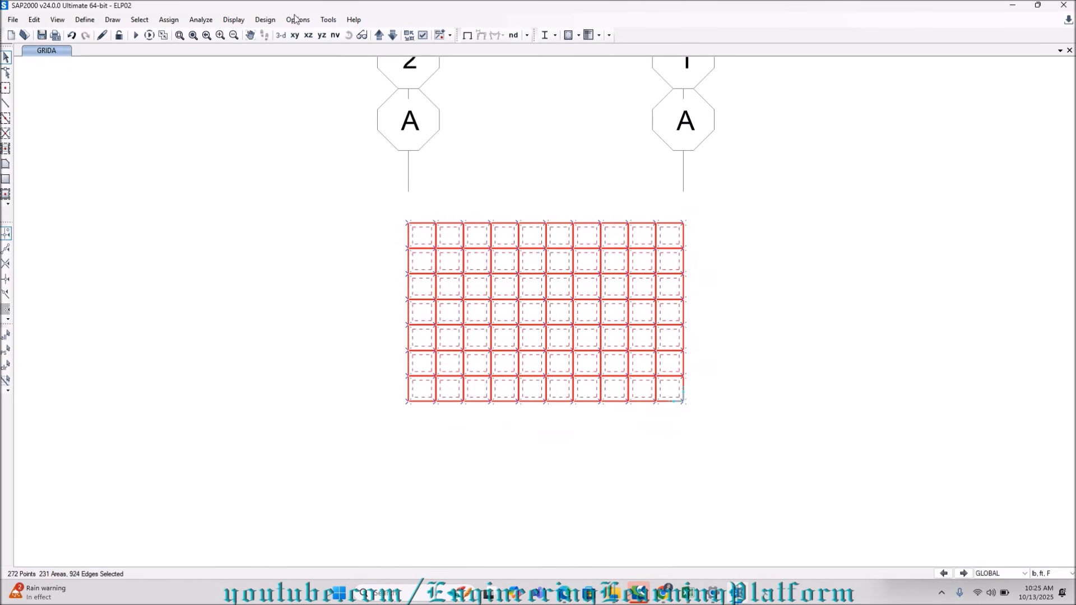
{"action": "left_click", "coordinate": [335, 35]}
{"action": "left_click", "coordinate": [487, 288]}
{"action": "left_click", "coordinate": [599, 284]}
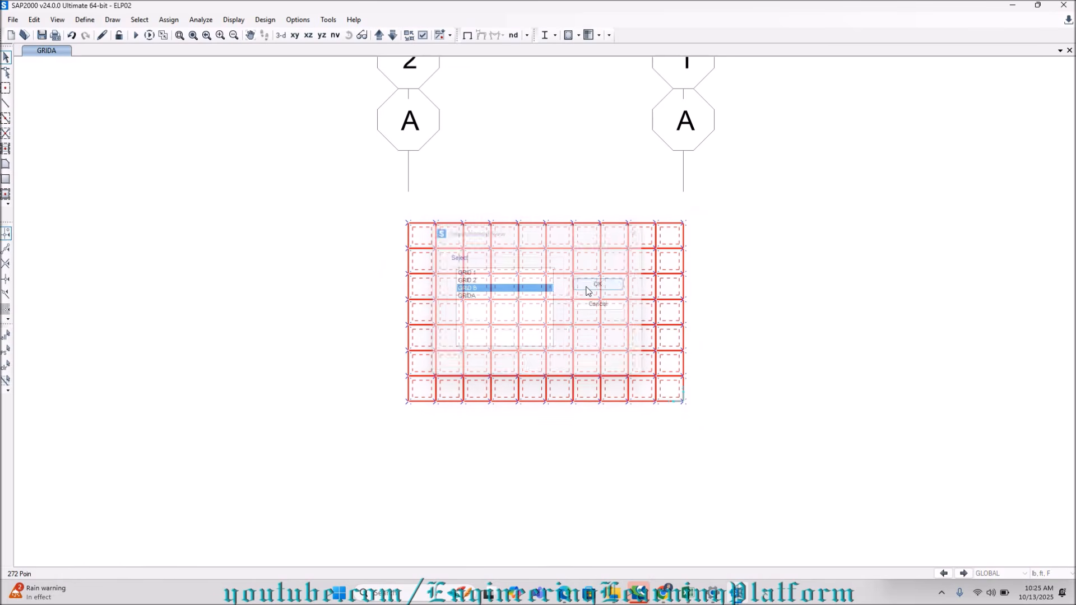
{"action": "left_click_drag", "start_coordinate": [360, 209], "coordinate": [736, 421]}
Assign WATER LATERAL surface pressure to the Top face of the selected walls, using the WATER LATERAL joint pattern with multiplier 62.4 and replacing existing loads.
{"action": "left_click", "coordinate": [281, 35]}
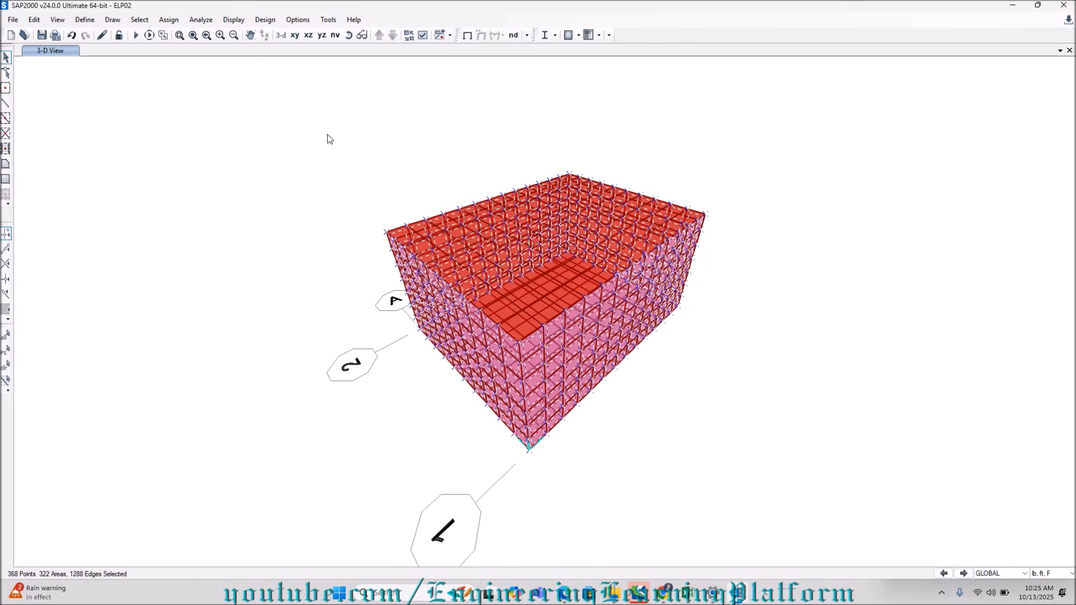
{"action": "left_click", "coordinate": [168, 20]}
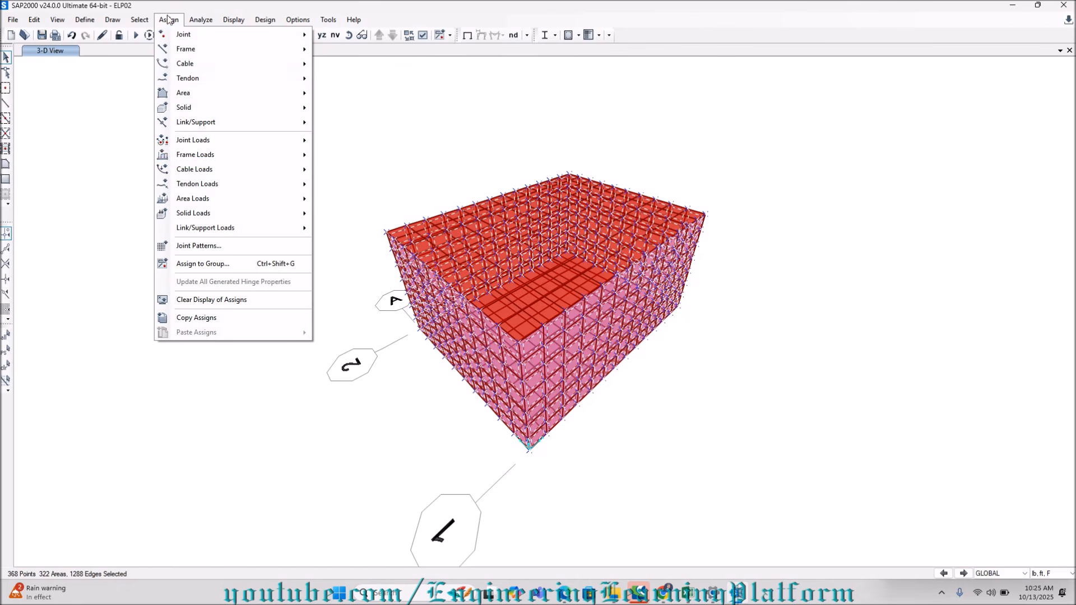
{"action": "mouse_move", "coordinate": [221, 198]}
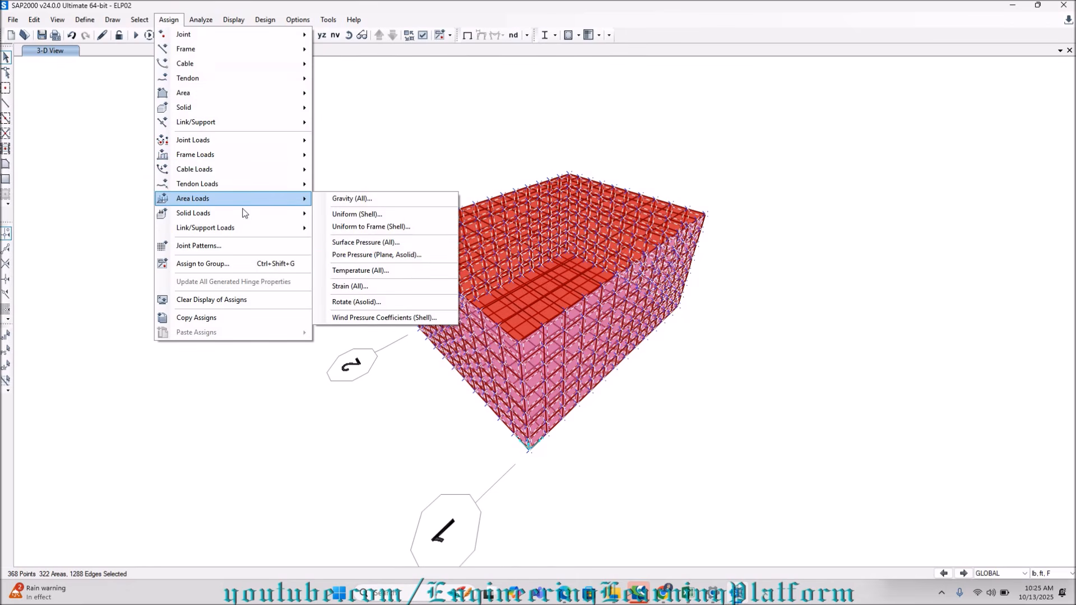
{"action": "left_click", "coordinate": [339, 243]}
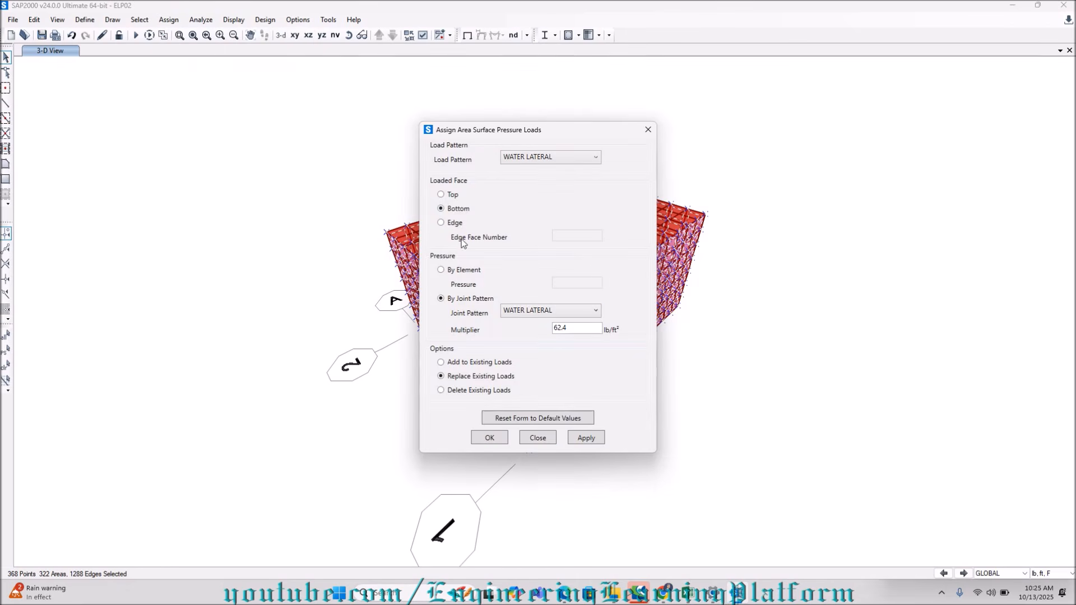
{"action": "left_click", "coordinate": [452, 195]}
{"action": "left_click_drag", "start_coordinate": [470, 128], "coordinate": [152, 130]}
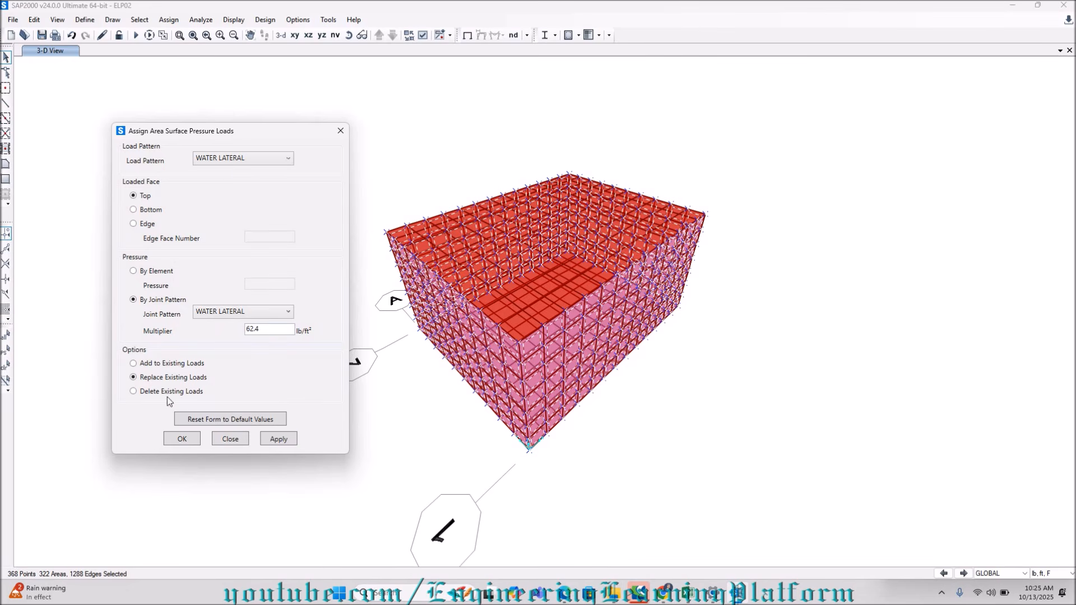
{"action": "left_click", "coordinate": [275, 440]}
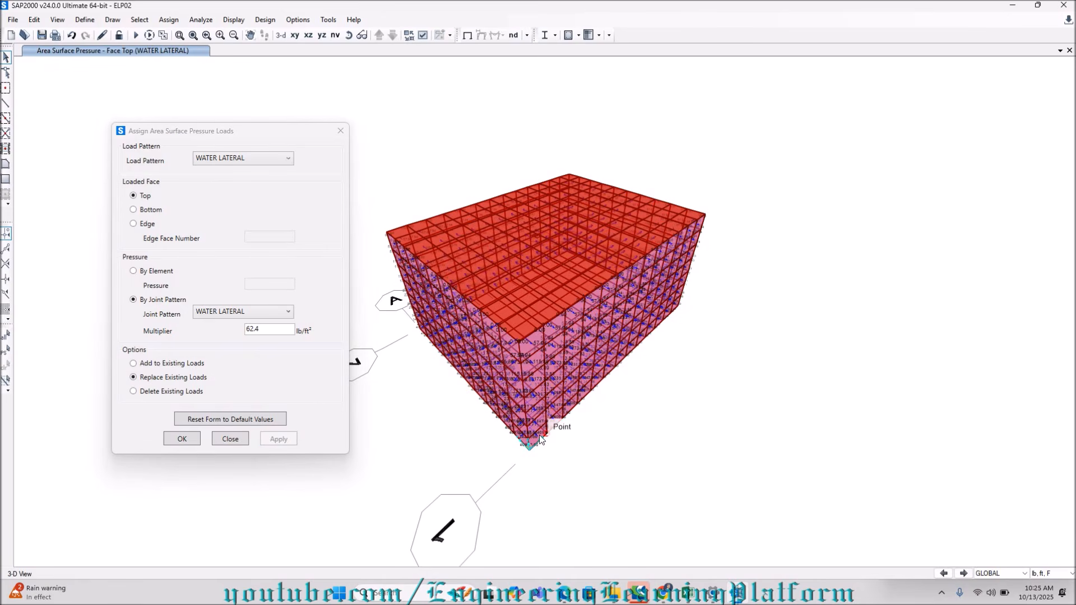
{"action": "scroll", "coordinate": [539, 438], "scroll_direction": "up", "scroll_amount": 5}
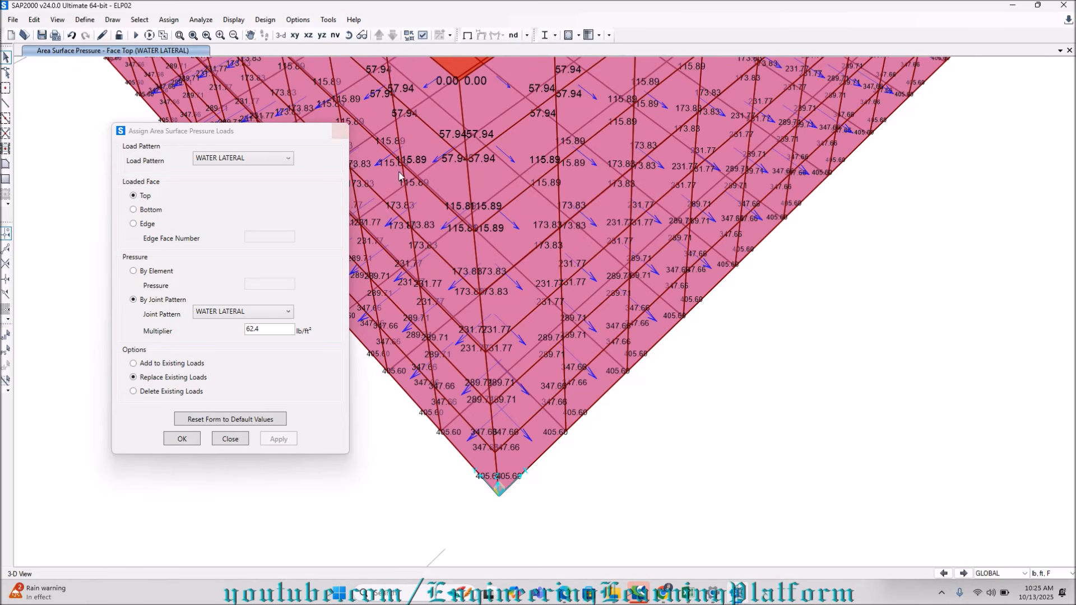
{"action": "scroll", "coordinate": [643, 341], "scroll_direction": "down", "scroll_amount": 3}
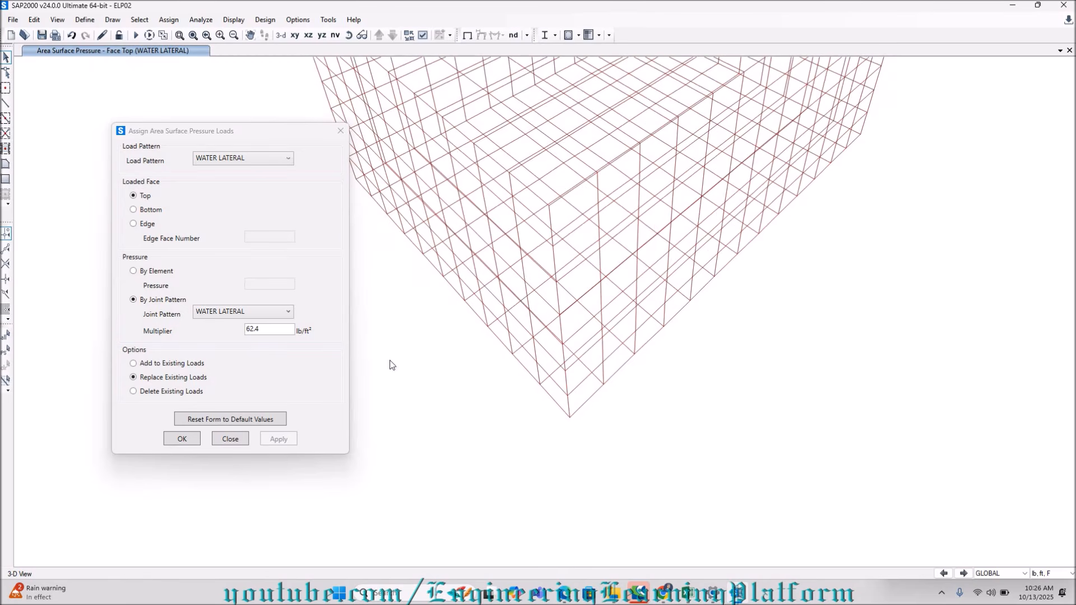
{"action": "left_click", "coordinate": [181, 439]}
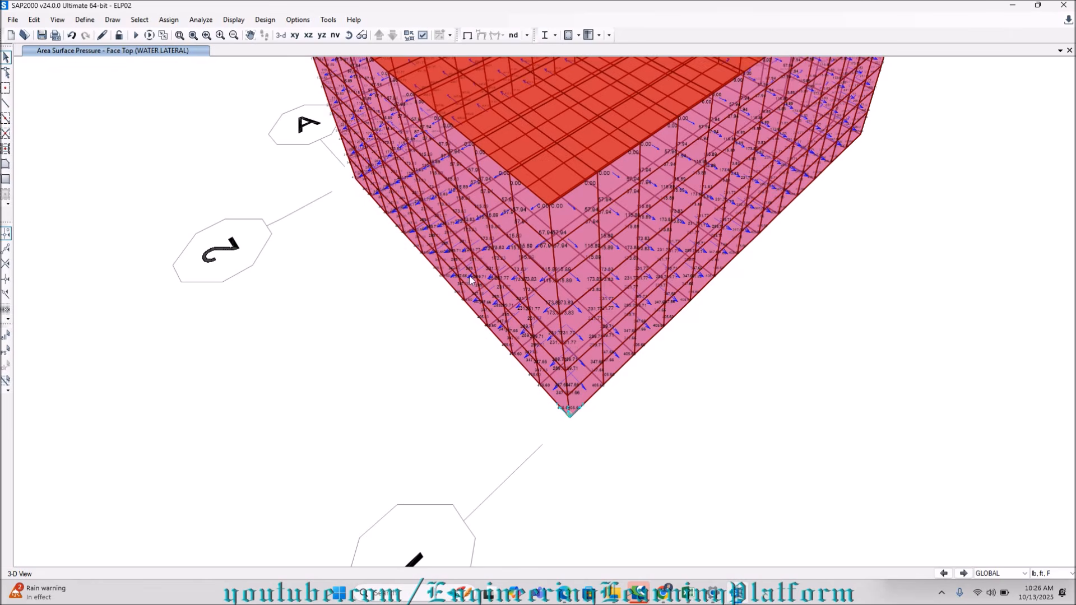
Examine the Top-face WATER LATERAL pressure values along the walls' vertical edge down to the tank's lowest corner.
{"action": "scroll", "coordinate": [507, 382], "scroll_direction": "down", "scroll_amount": 6}
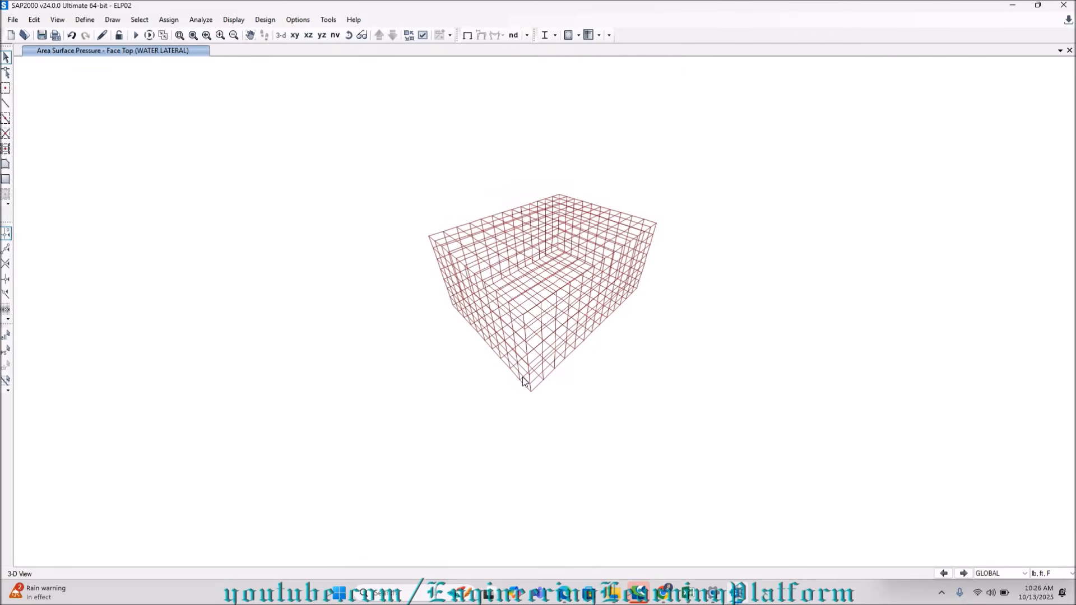
{"action": "scroll", "coordinate": [523, 381], "scroll_direction": "up", "scroll_amount": 6}
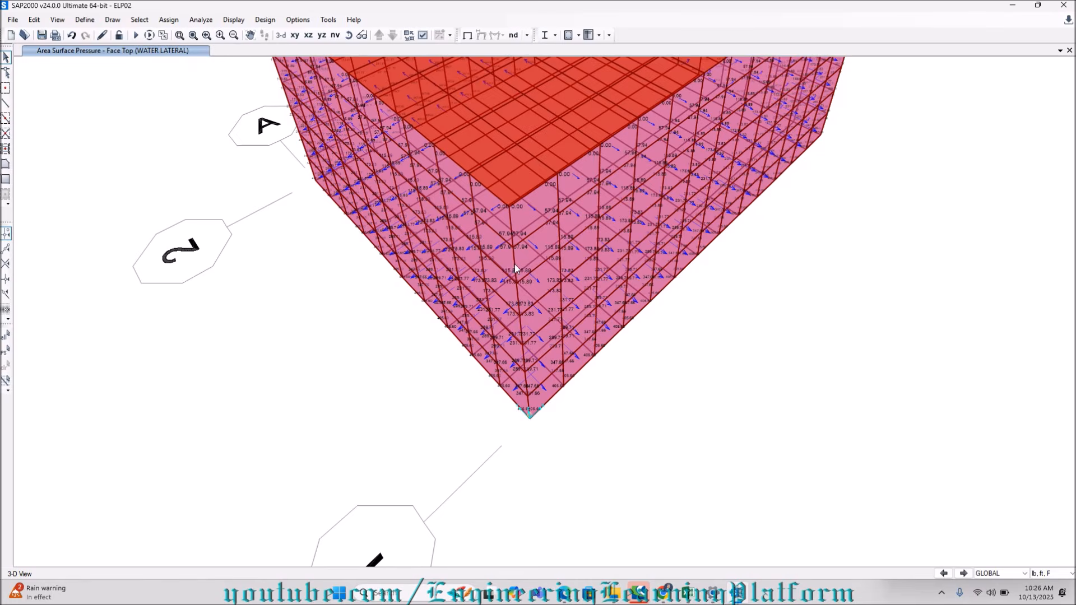
{"action": "scroll", "coordinate": [512, 288], "scroll_direction": "up", "scroll_amount": 3}
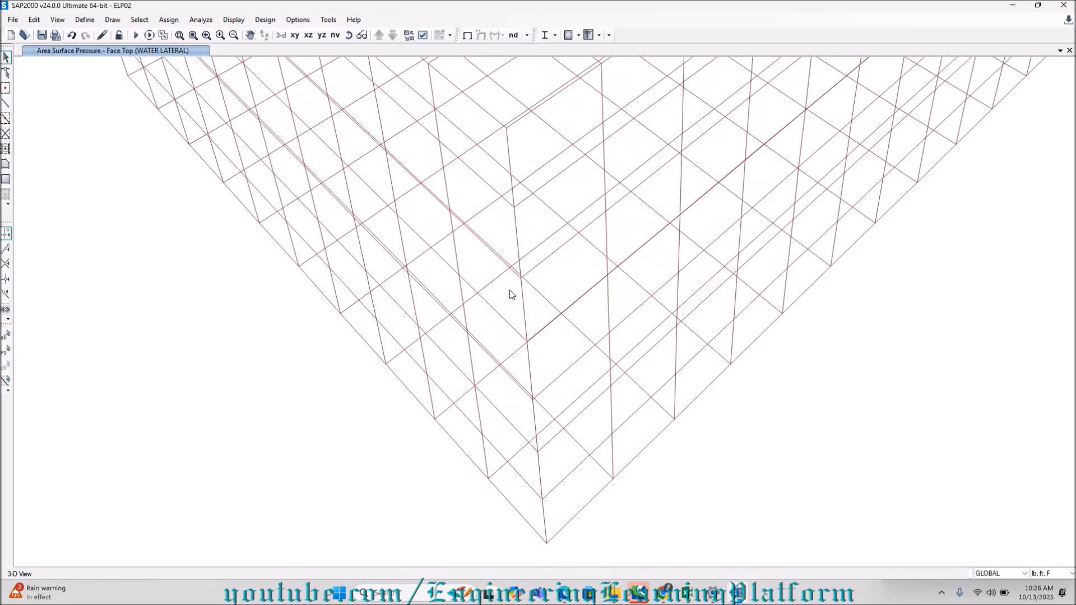
{"action": "scroll", "coordinate": [510, 290], "scroll_direction": "down", "scroll_amount": 3}
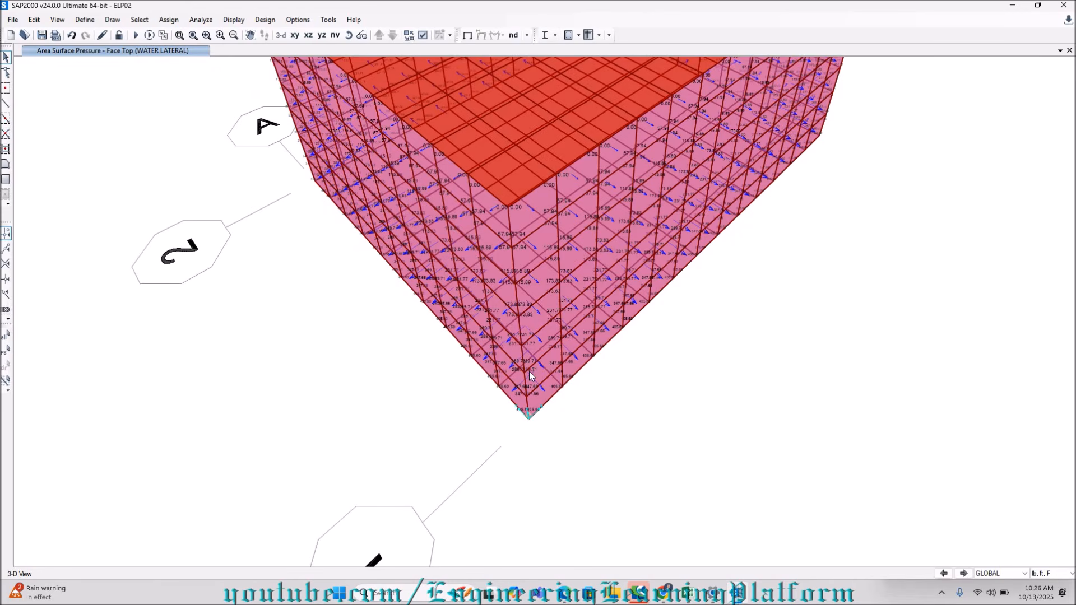
{"action": "scroll", "coordinate": [510, 339], "scroll_direction": "up", "scroll_amount": 3}
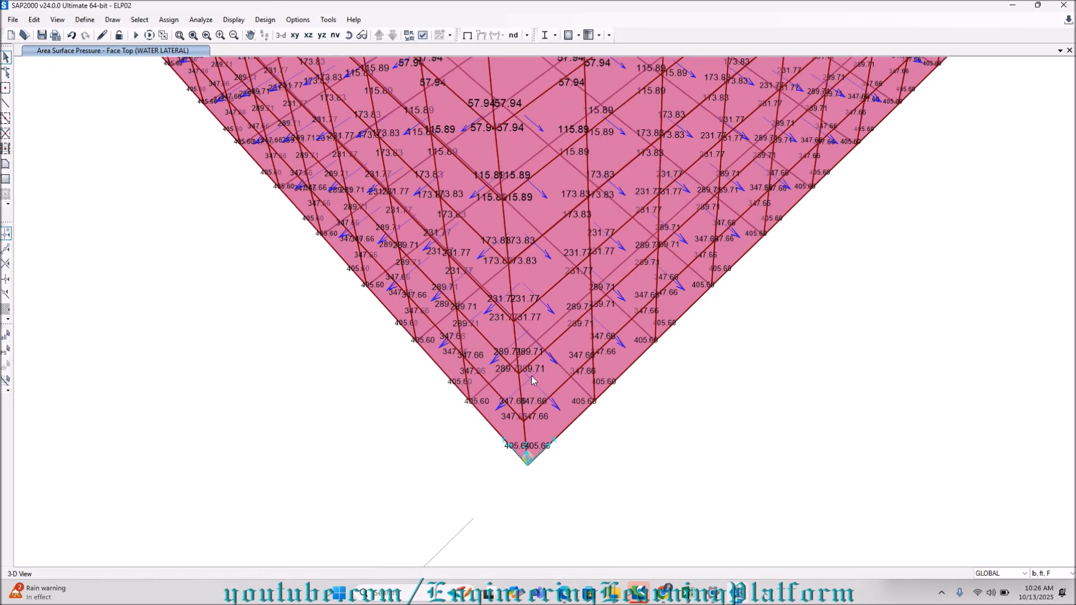
{"action": "scroll", "coordinate": [621, 430], "scroll_direction": "down", "scroll_amount": 2}
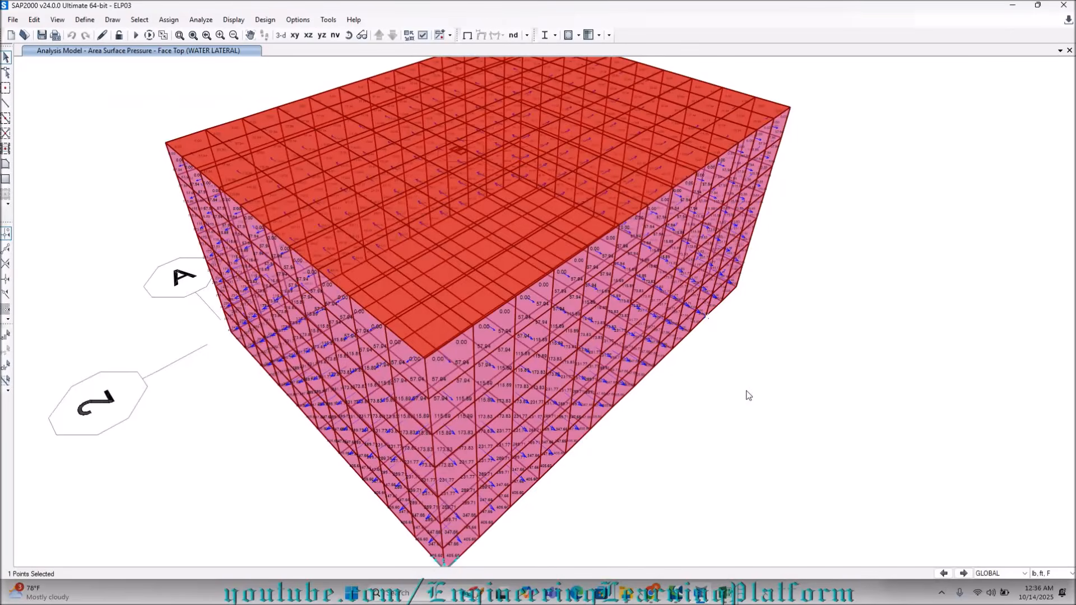
Switch to the Excel design workbook, review the load combinations and load factors on Wall # 1, and return to SAP2000.
{"action": "left_click", "coordinate": [735, 595]}
{"action": "scroll", "coordinate": [162, 430], "scroll_direction": "down", "scroll_amount": 1}
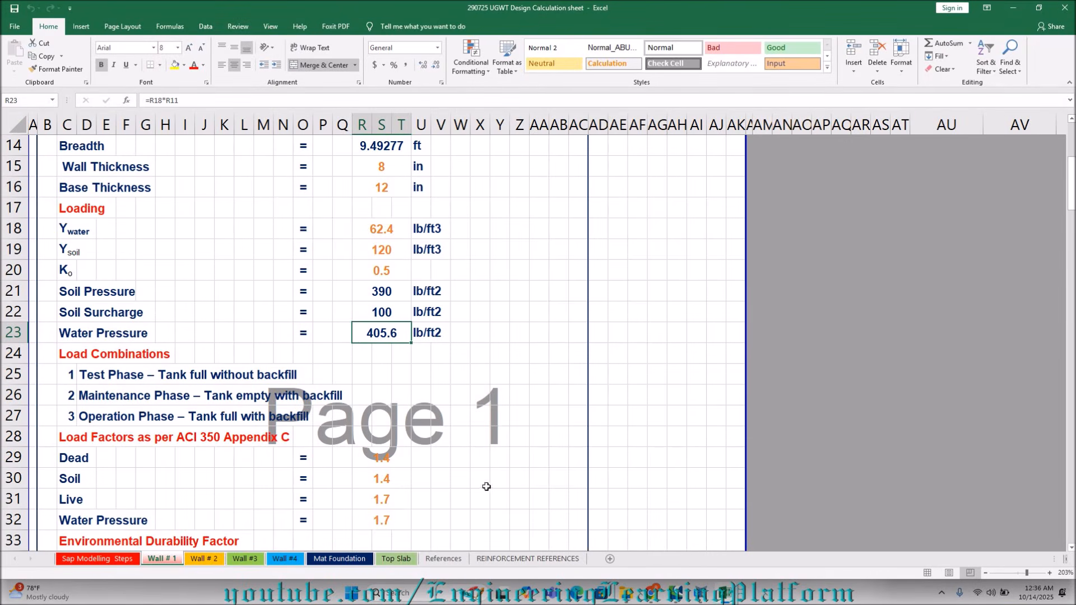
{"action": "left_click", "coordinate": [698, 595]}
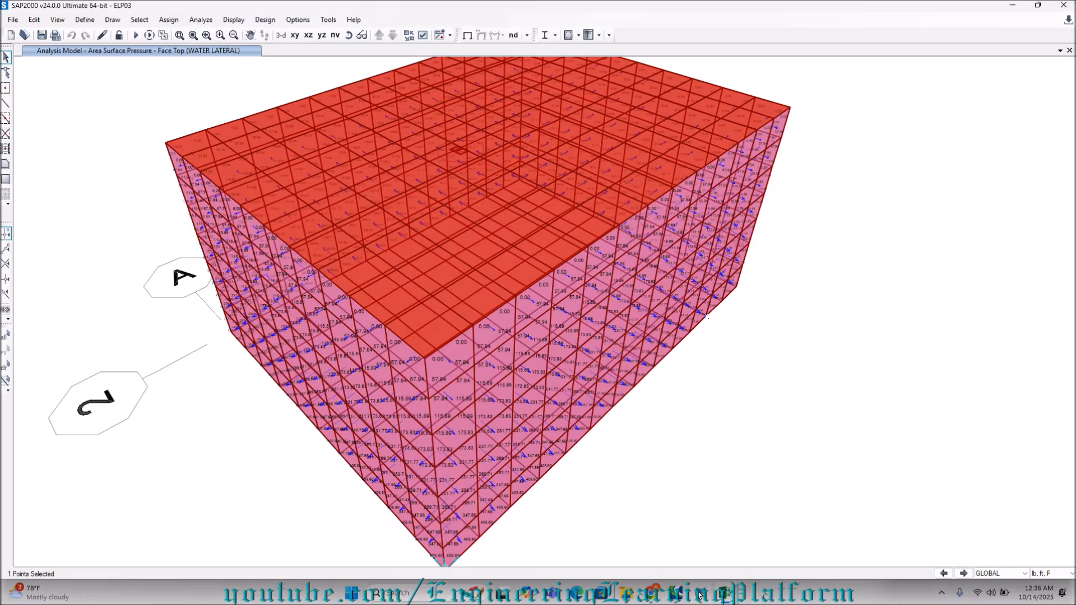
Start defining a new load combination and select its default name for replacement.
{"action": "left_click", "coordinate": [90, 19]}
{"action": "left_click", "coordinate": [122, 284]}
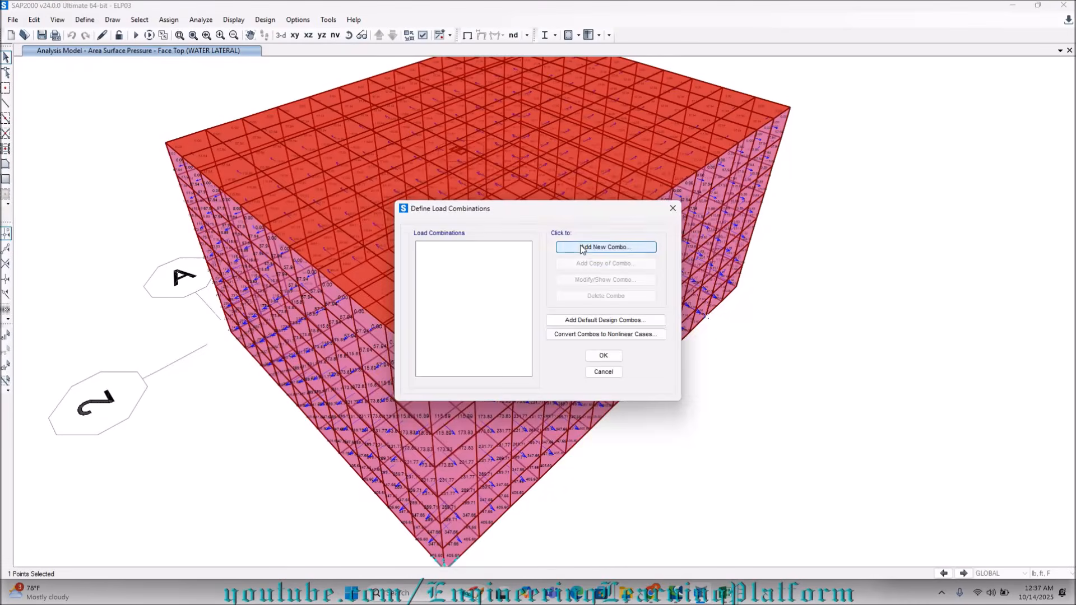
{"action": "left_click", "coordinate": [581, 249]}
{"action": "double_click", "coordinate": [577, 200]}
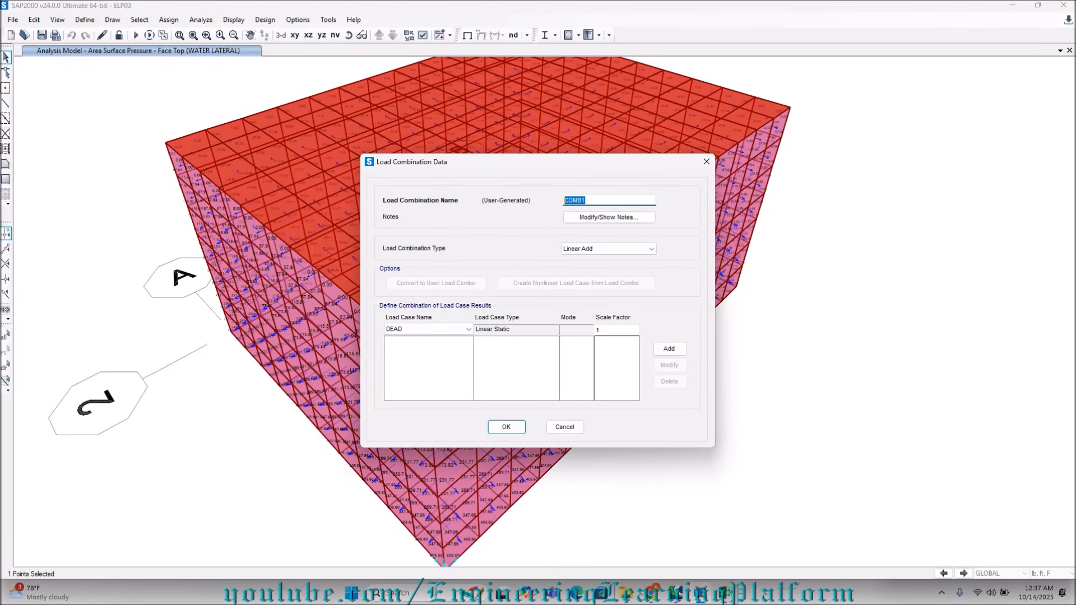
Copy the text "Test Phase – Tank full without backfill" from cell D25 of the Excel design workbook and return to SAP2000's load combination form.
{"action": "left_click", "coordinate": [725, 593]}
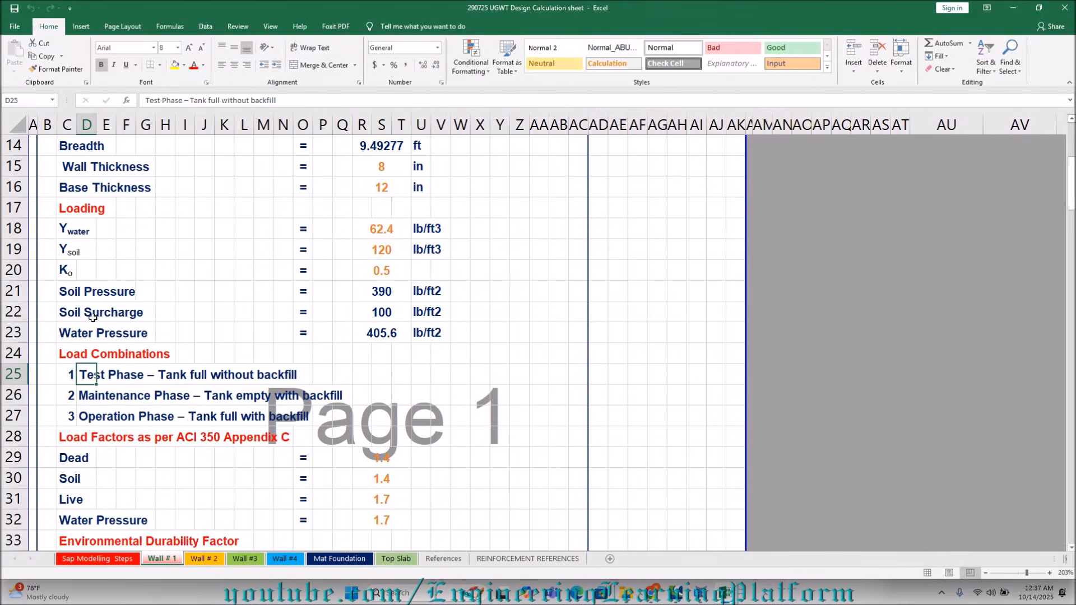
{"action": "left_click_drag", "start_coordinate": [300, 101], "coordinate": [145, 100]}
{"action": "right_click", "coordinate": [207, 105]}
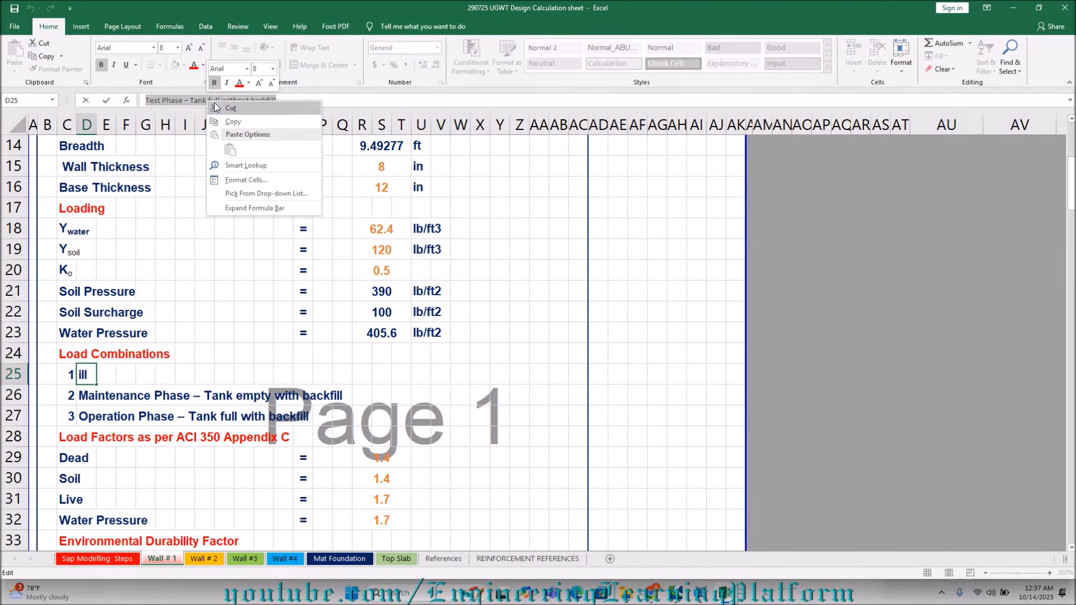
{"action": "left_click", "coordinate": [233, 121]}
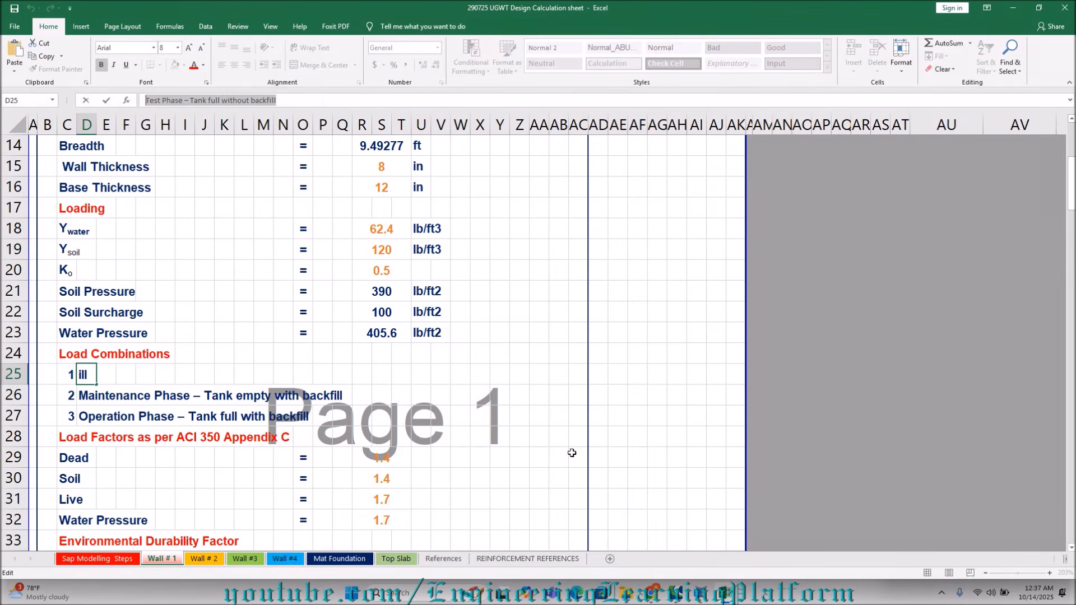
{"action": "left_click", "coordinate": [701, 593]}
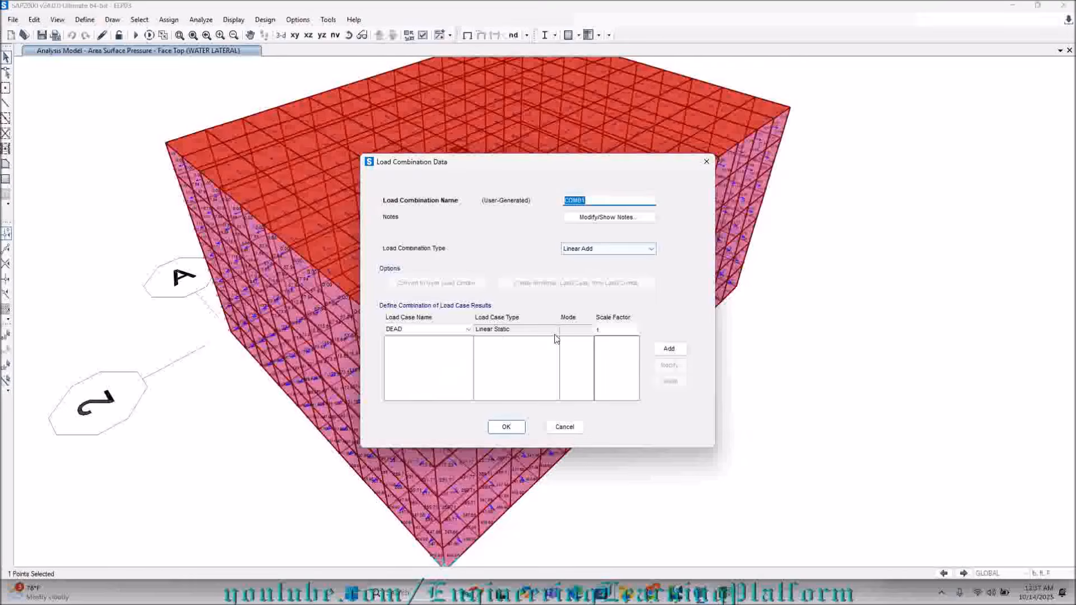
Name the load combination "Test Phase – Tank full without backfill" and add DEAD, WATER LATERAL and WATER GRAVITY with scale factor 1.
{"action": "key", "text": "ctrl+v"}
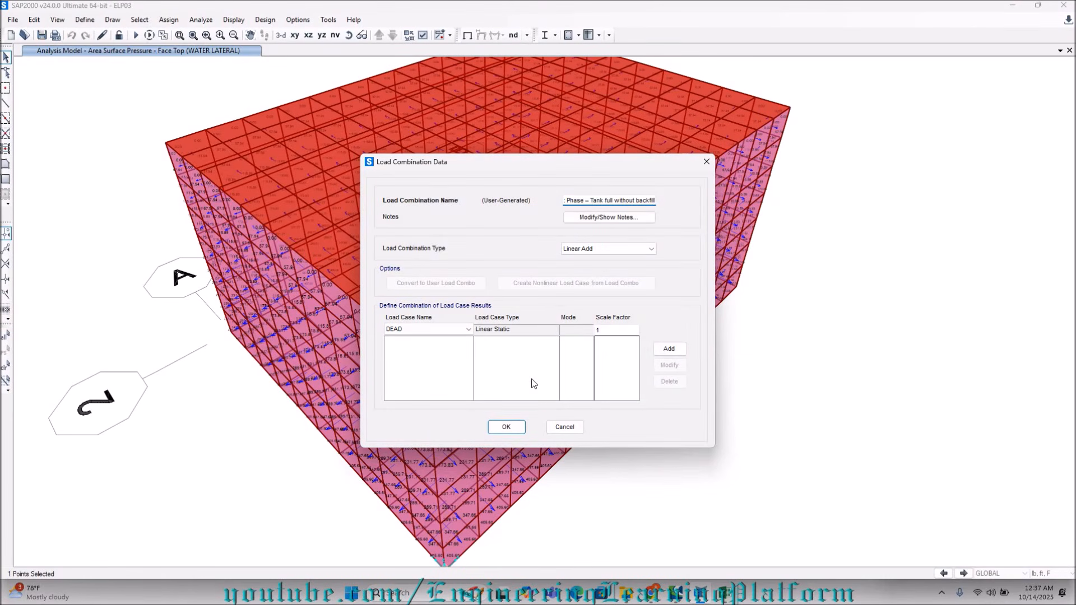
{"action": "mouse_move", "coordinate": [728, 595]}
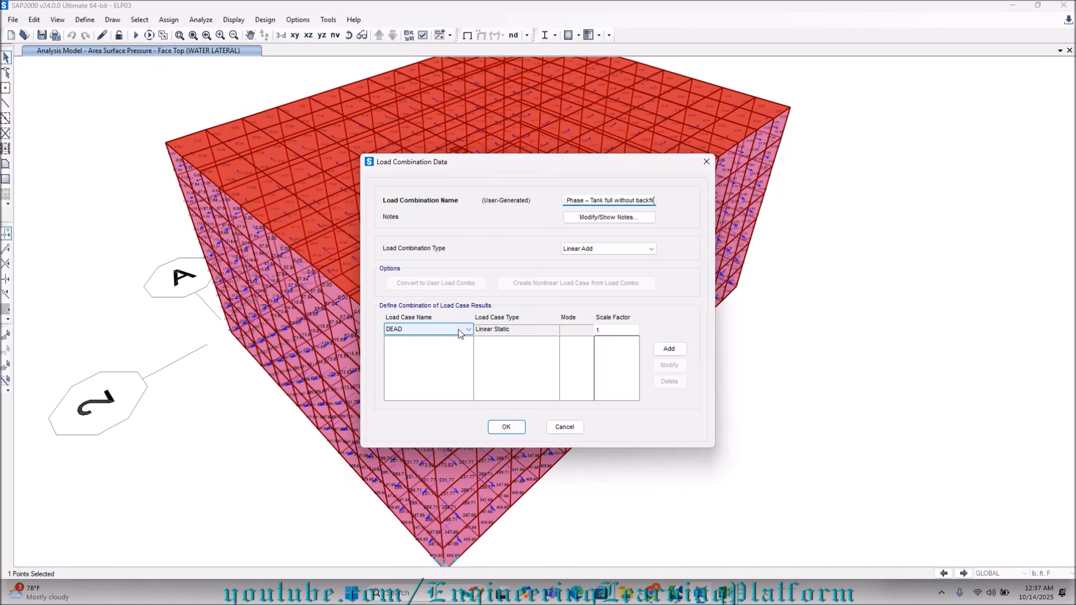
{"action": "left_click", "coordinate": [678, 353]}
{"action": "left_click", "coordinate": [420, 332]}
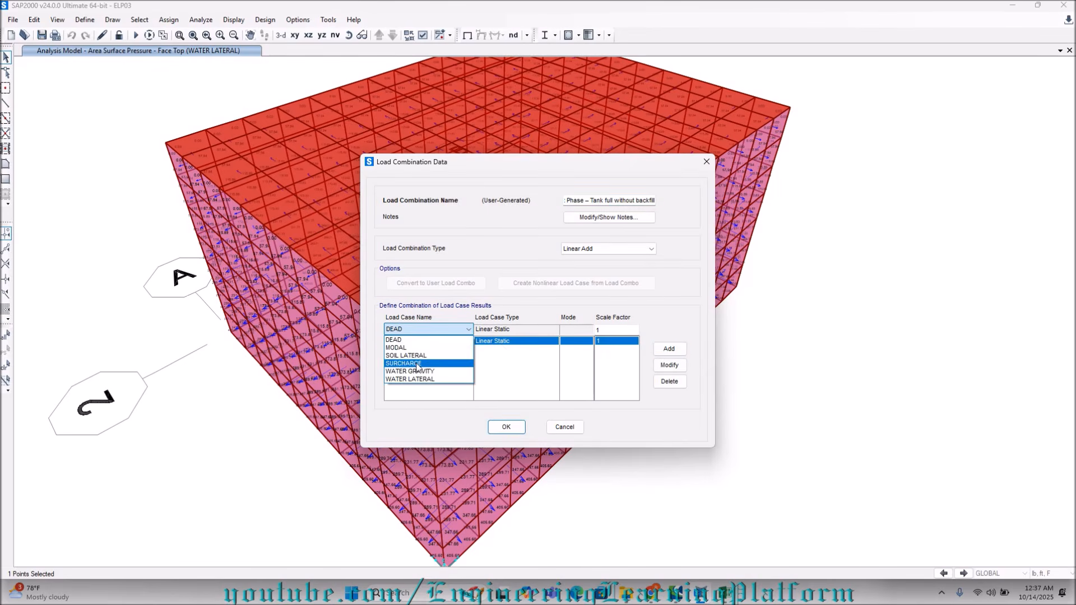
{"action": "left_click", "coordinate": [424, 379]}
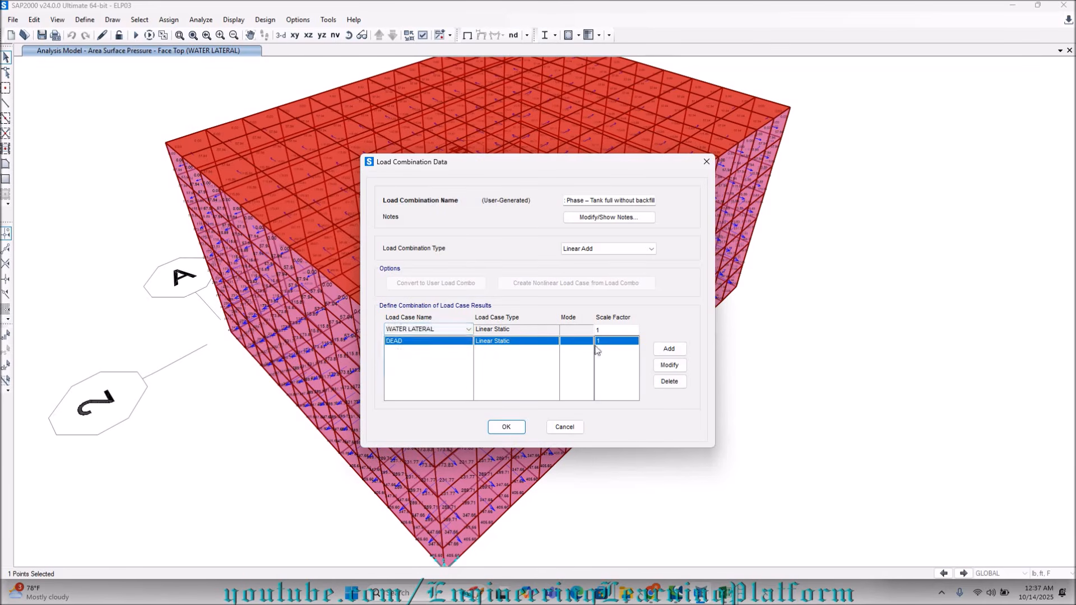
{"action": "left_click", "coordinate": [669, 348]}
{"action": "left_click", "coordinate": [448, 328]}
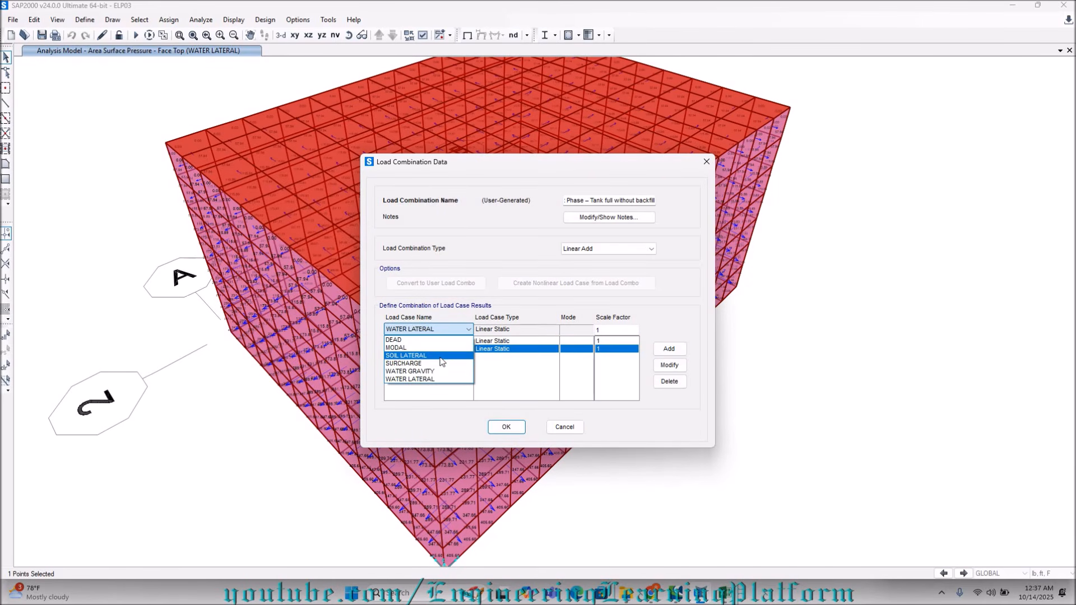
{"action": "left_click", "coordinate": [439, 371]}
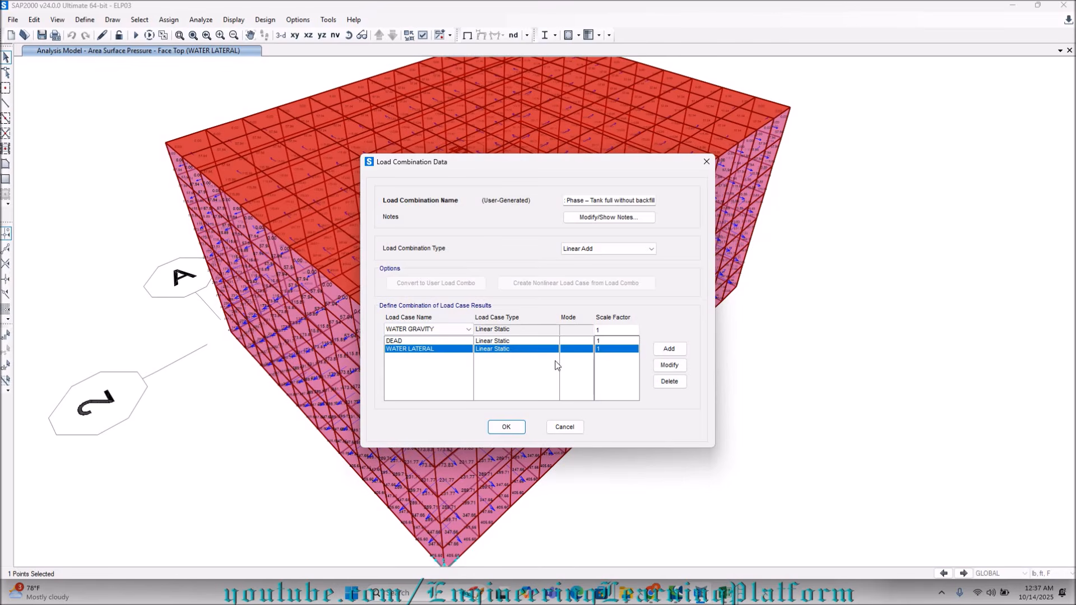
{"action": "left_click", "coordinate": [668, 351]}
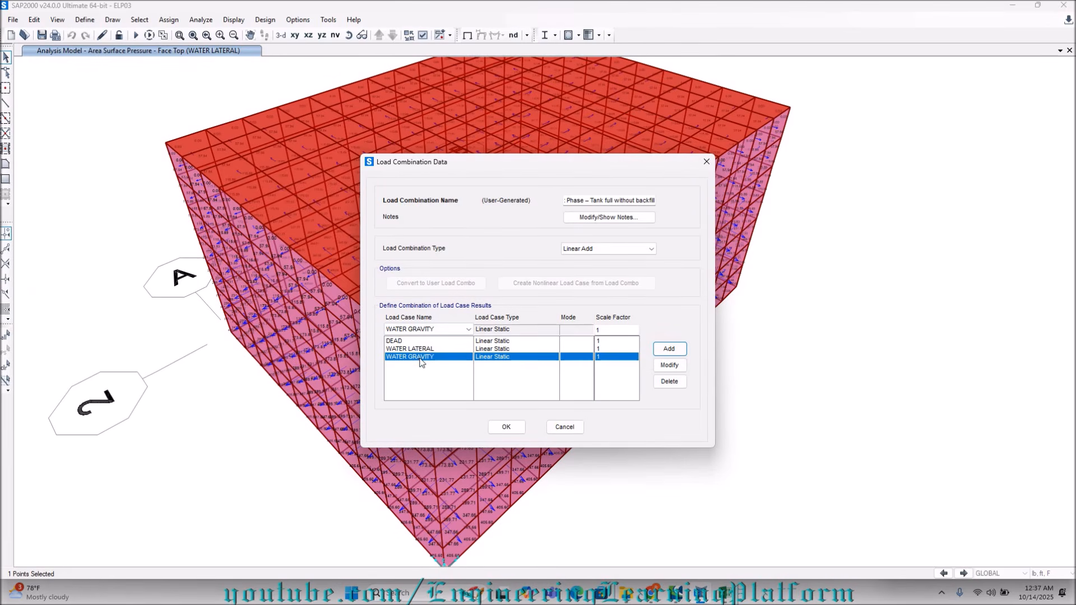
{"action": "left_click", "coordinate": [507, 428]}
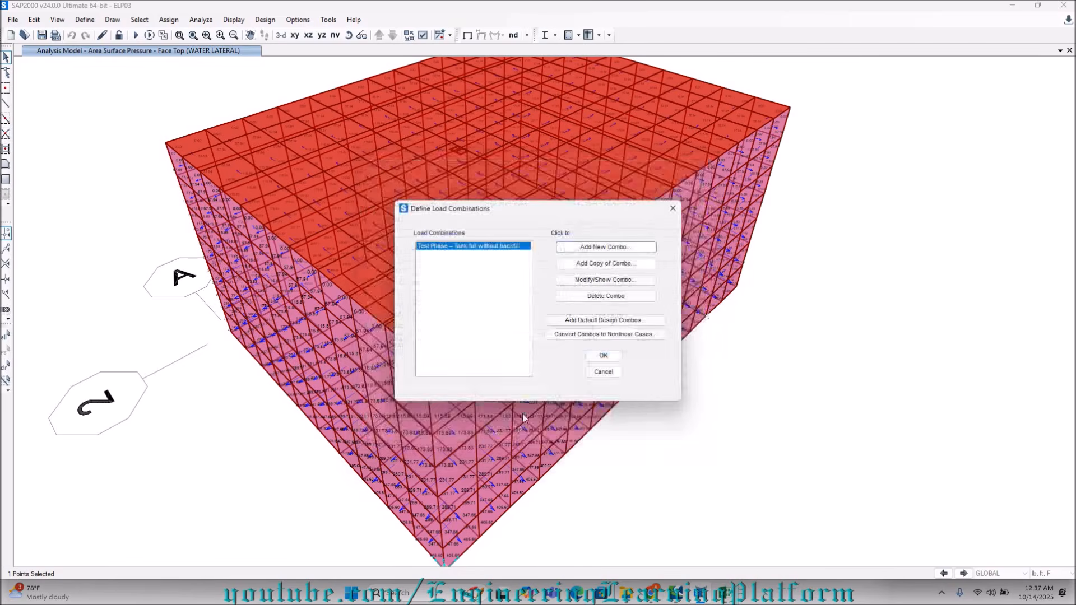
Open the Test Phase combination for editing, and review the ACI 350 load factors and environmental durability factors in the Excel design workbook.
{"action": "left_click", "coordinate": [606, 279]}
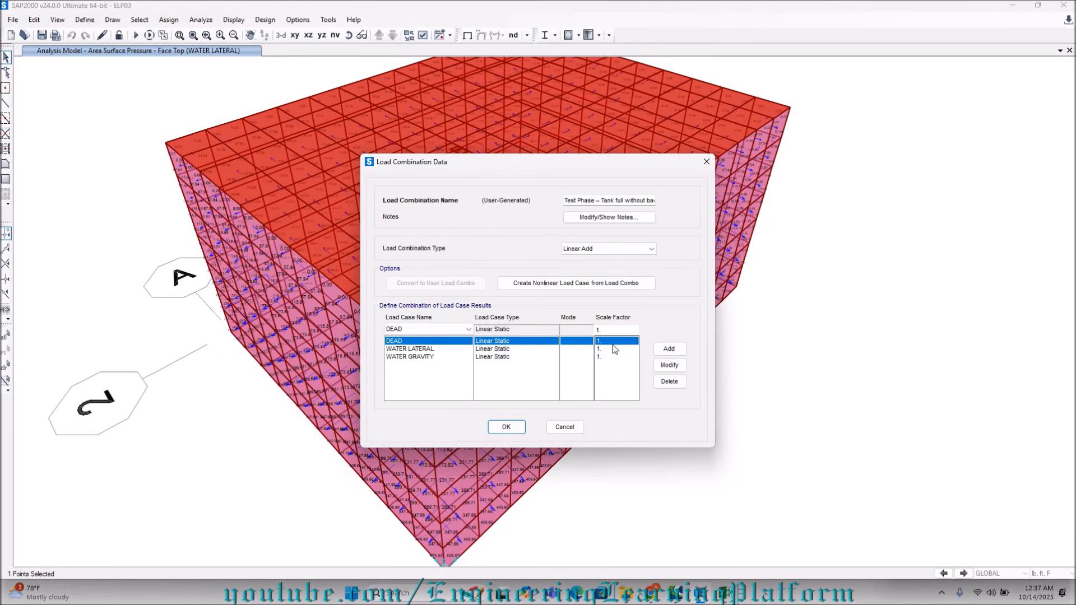
{"action": "left_click", "coordinate": [726, 599]}
{"action": "scroll", "coordinate": [187, 401], "scroll_direction": "down", "scroll_amount": 2}
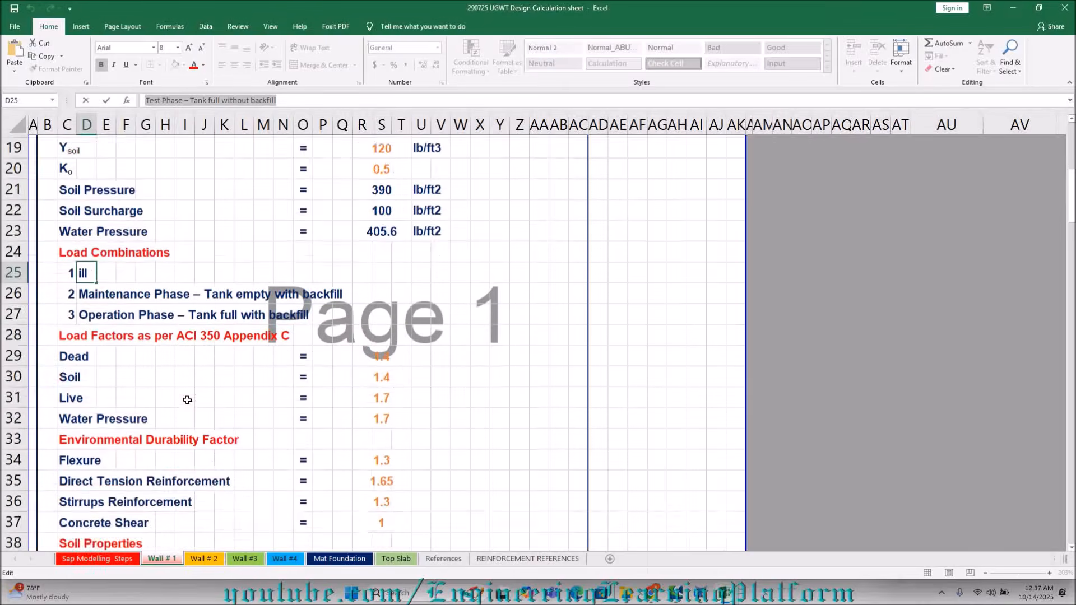
{"action": "scroll", "coordinate": [188, 400], "scroll_direction": "down", "scroll_amount": 1}
{"action": "scroll", "coordinate": [370, 324], "scroll_direction": "up", "scroll_amount": 2}
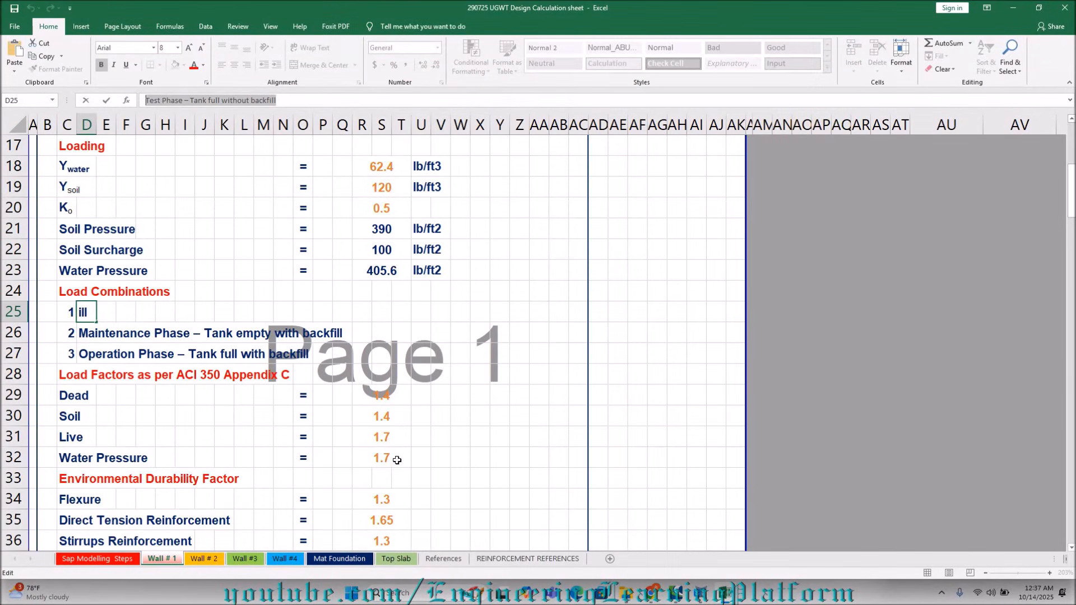
{"action": "scroll", "coordinate": [385, 497], "scroll_direction": "down", "scroll_amount": 1}
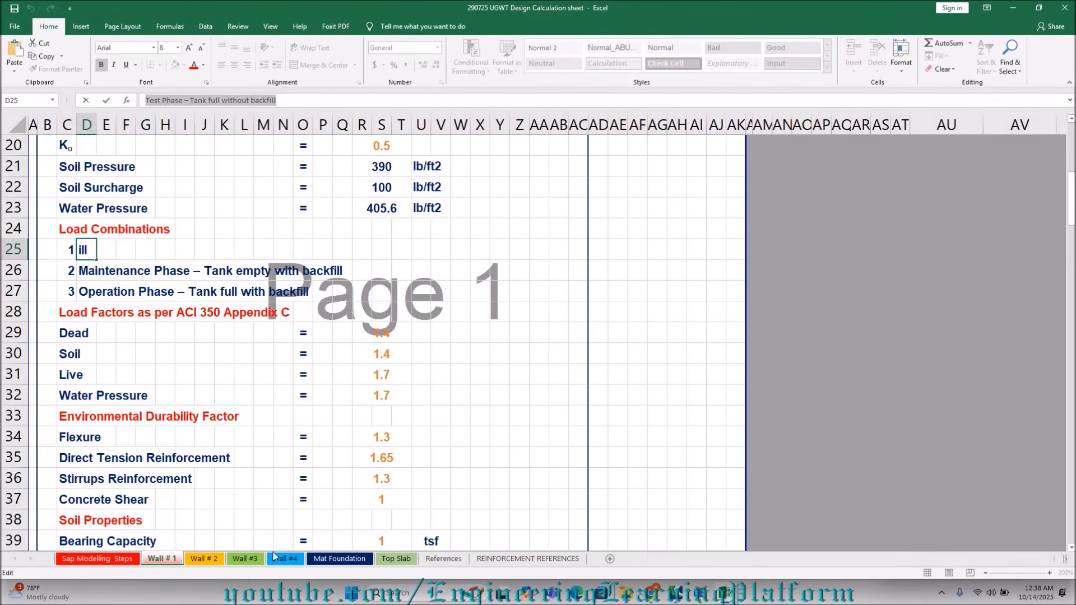
Open Calculator, multiply the dead load factor 1.4 by the flexure durability factor 1.3, and minimize Calculator.
{"action": "left_click", "coordinate": [400, 595]}
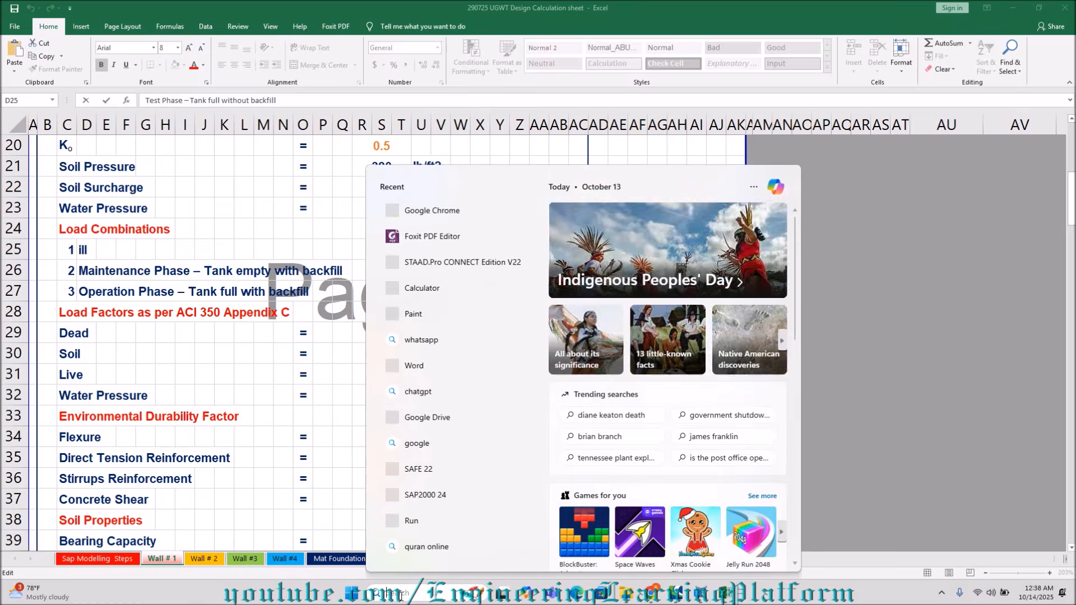
{"action": "type", "text": "ca"}
{"action": "key", "text": "Return"}
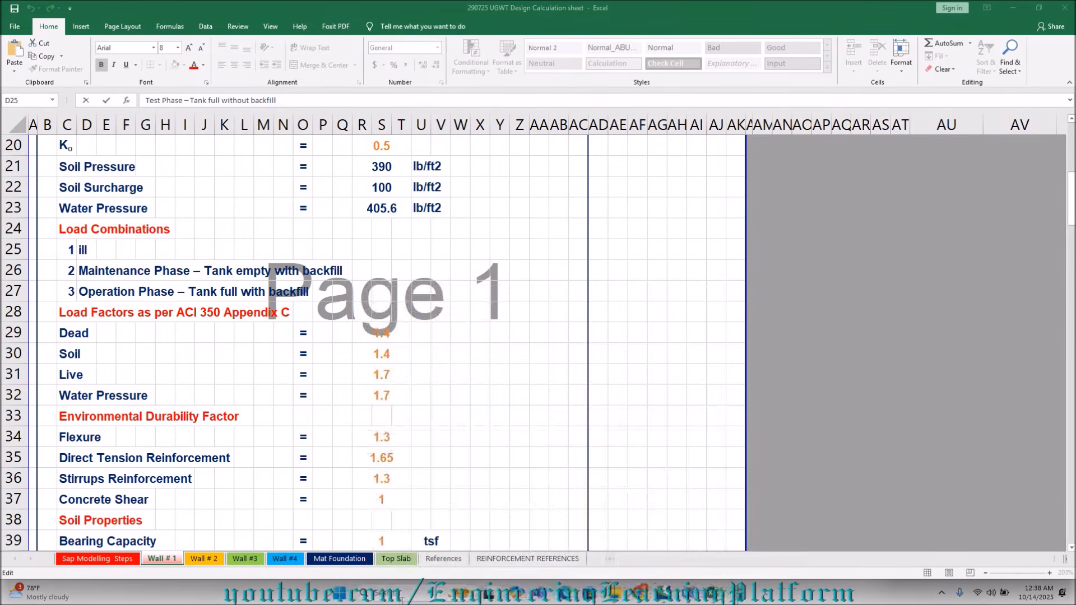
{"action": "type", "text": "1.4*1.3"}
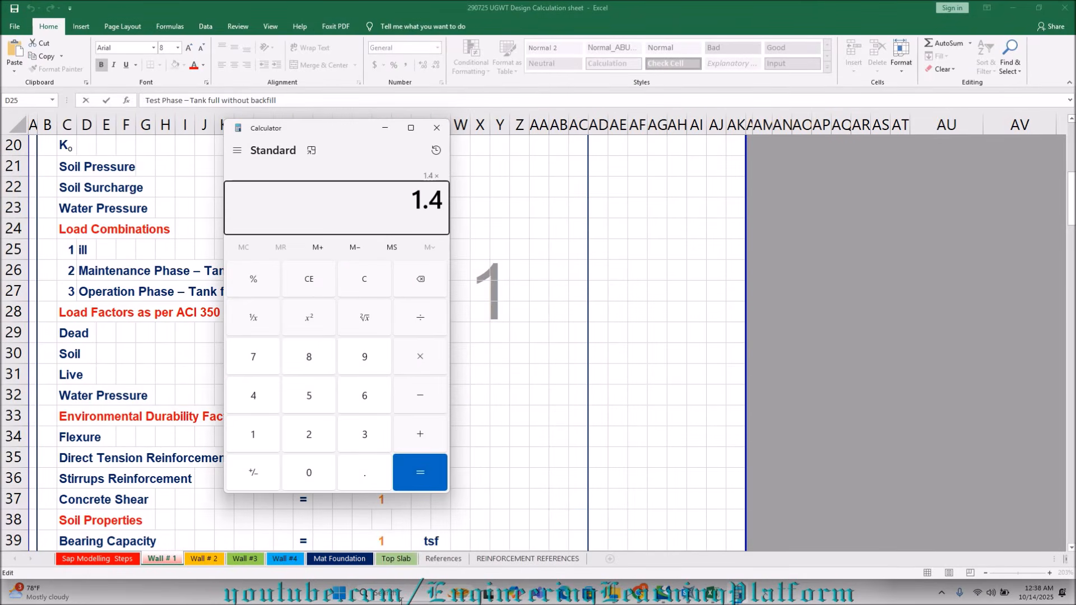
{"action": "key", "text": "Return"}
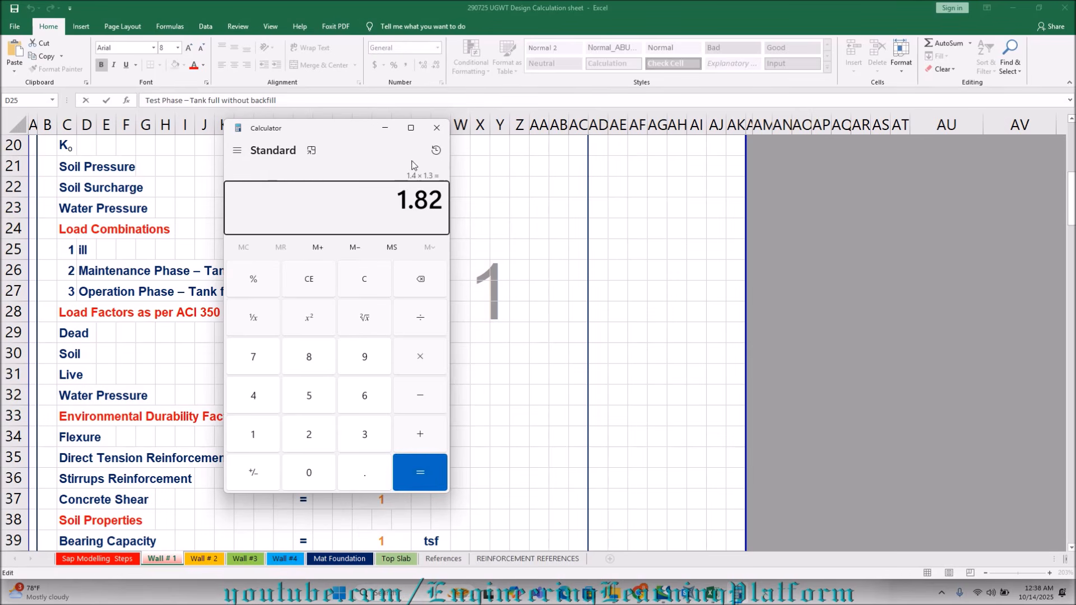
{"action": "left_click", "coordinate": [395, 126]}
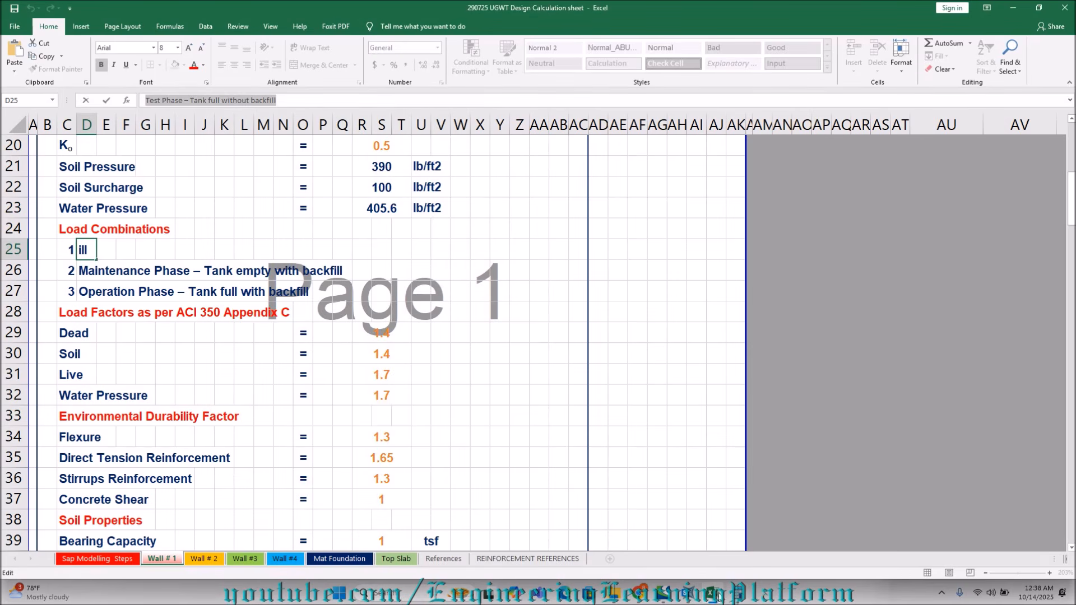
Switch to SAP2000, set the DEAD scale factor to 1.82 in the Test Phase combination, and select its WATER LATERAL entry.
{"action": "left_click", "coordinate": [699, 600]}
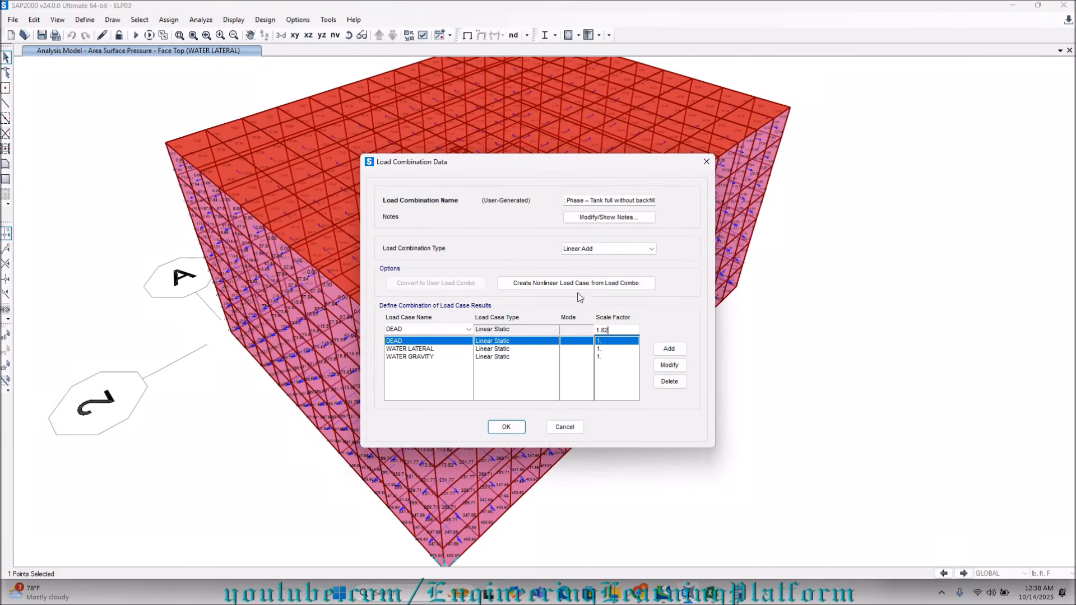
{"action": "left_click", "coordinate": [669, 365]}
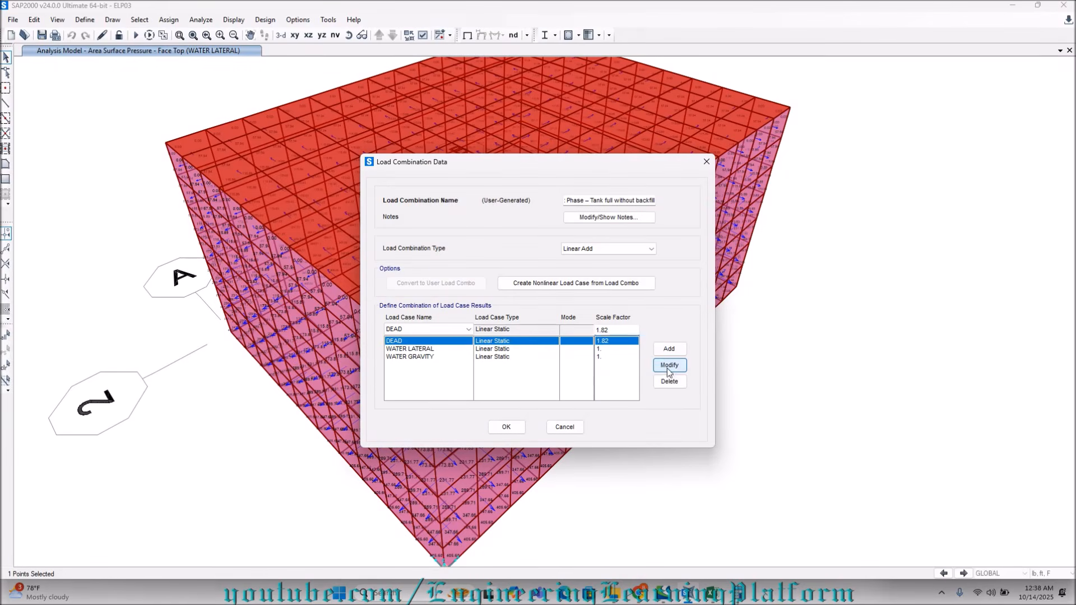
{"action": "left_click", "coordinate": [600, 349]}
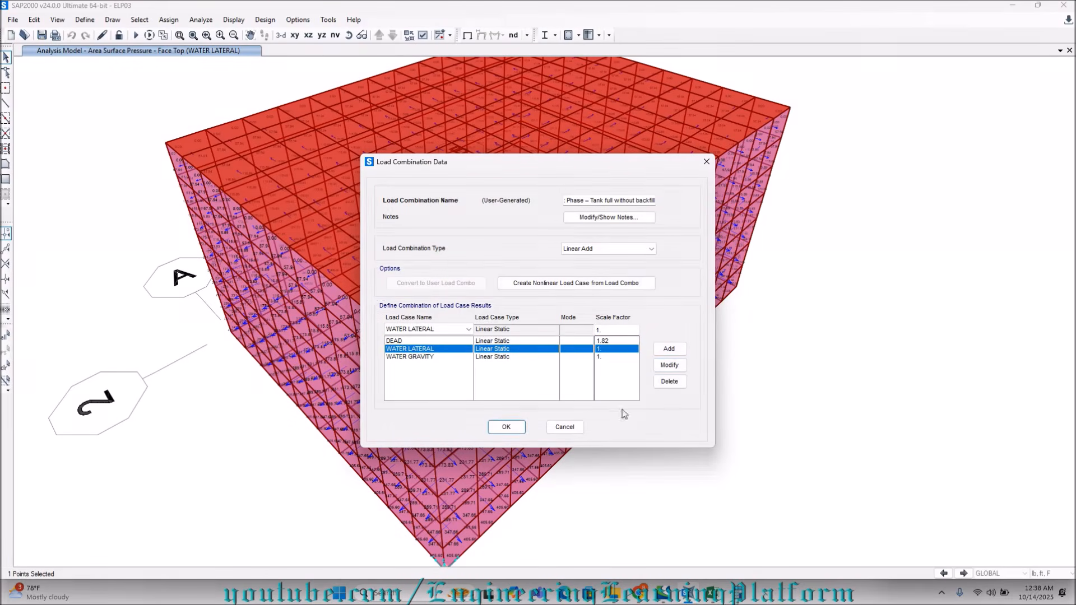
Switch to Calculator and multiply the water pressure load factor 1.7 by the flexure durability factor 1.3.
{"action": "mouse_move", "coordinate": [711, 593]}
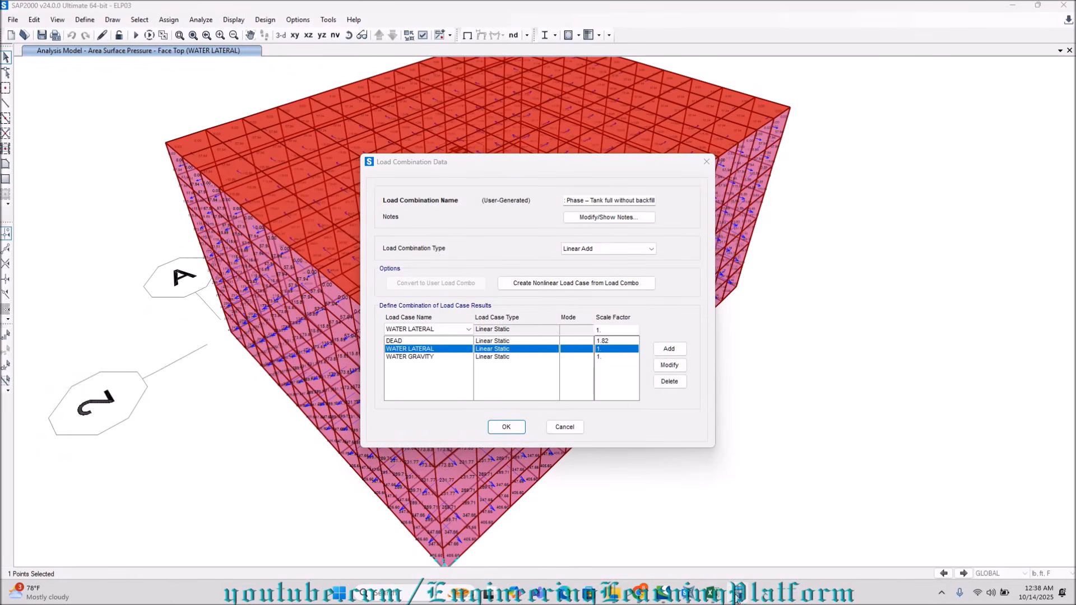
{"action": "left_click", "coordinate": [712, 595]}
{"action": "left_click", "coordinate": [739, 595]}
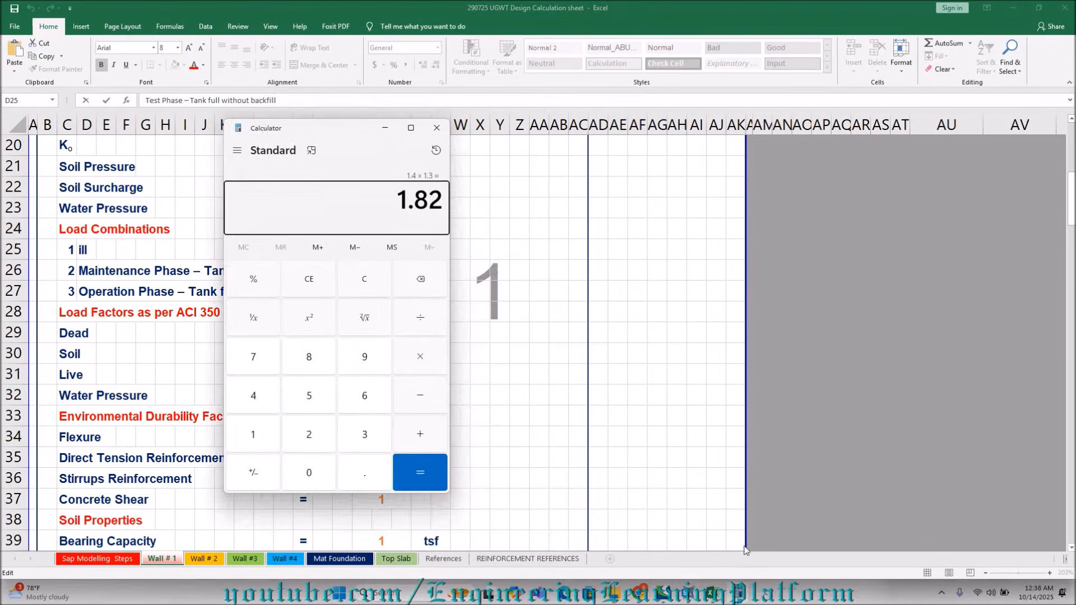
{"action": "type", "text": "1"}
{"action": "key", "text": "7"}
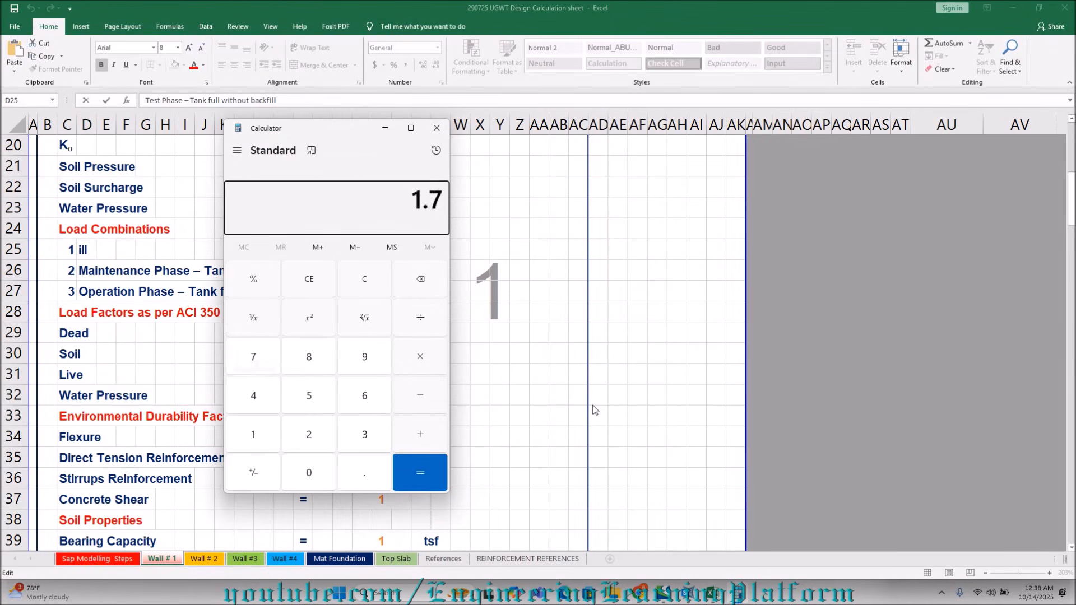
{"action": "type", "text": "1.3"}
{"action": "key", "text": "Return"}
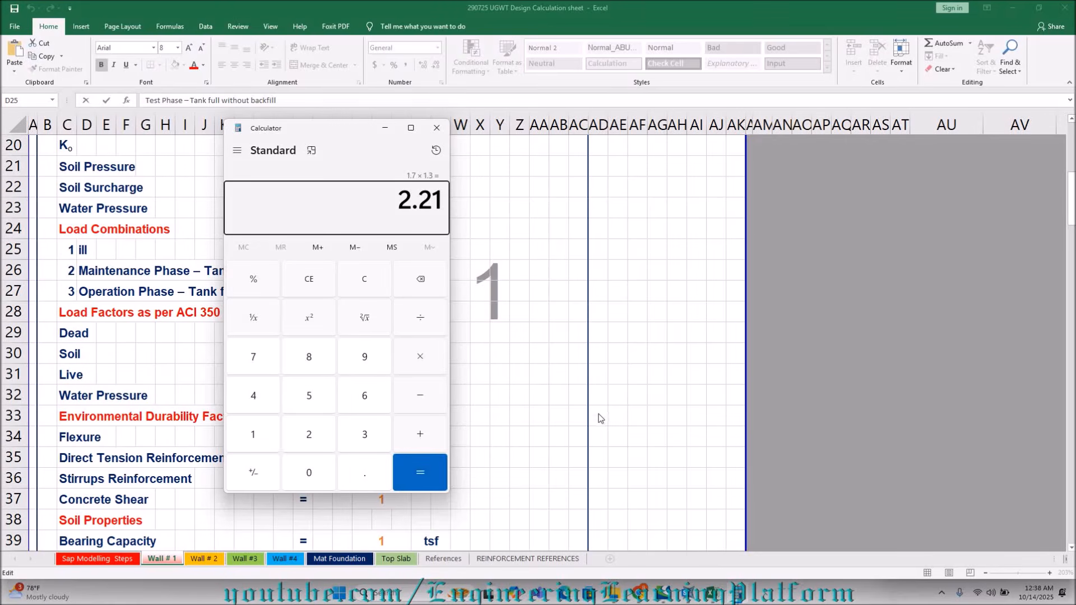
{"action": "key", "text": "alt+Tab"}
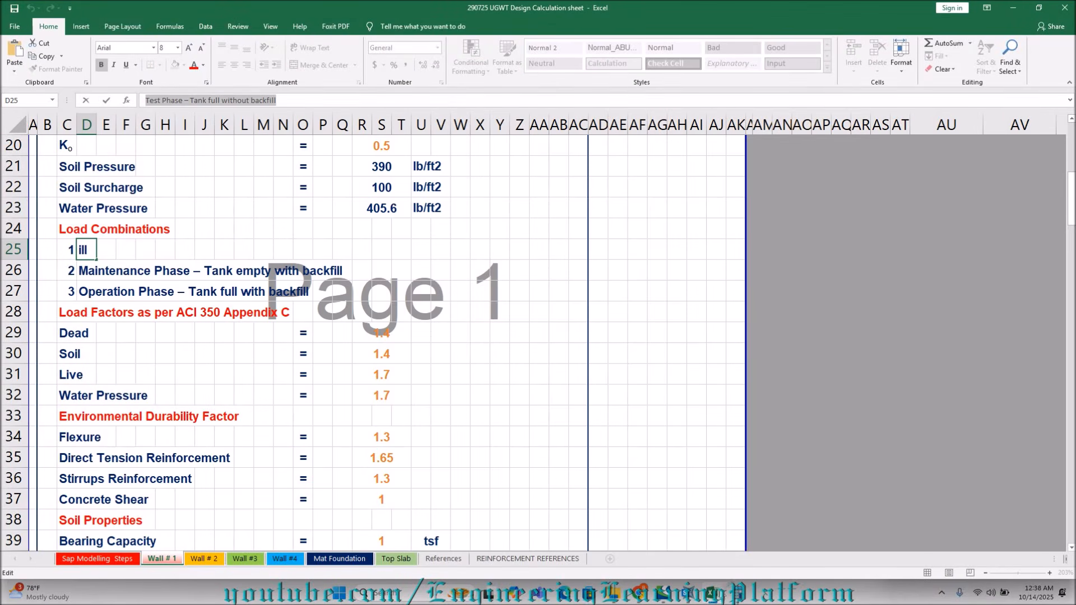
Return to SAP2000, set the WATER LATERAL and WATER GRAVITY scale factors to 2.21, and accept the Test Phase combination.
{"action": "left_click", "coordinate": [688, 600]}
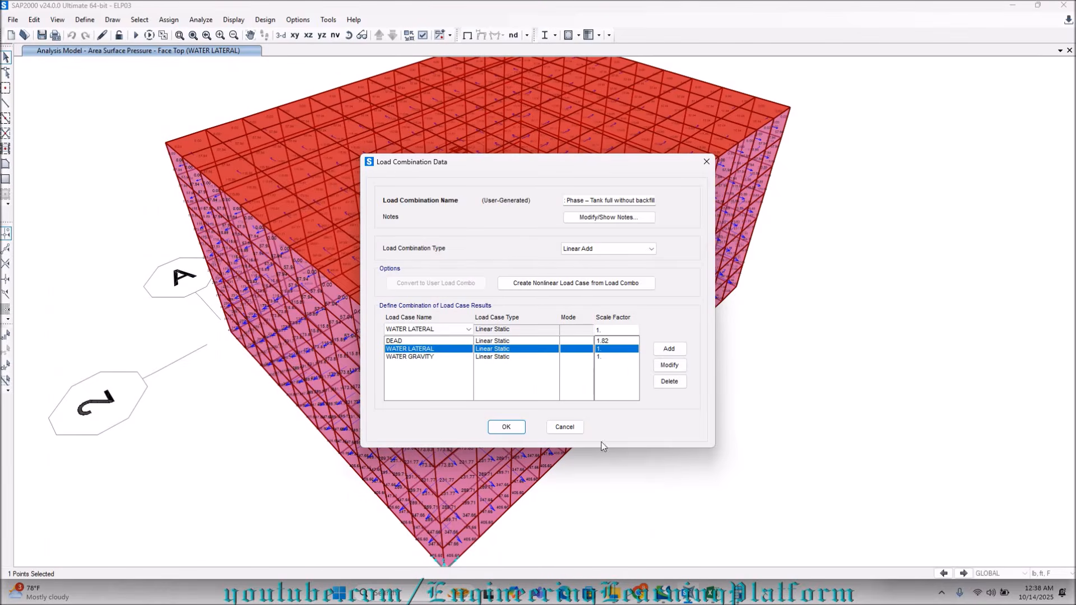
{"action": "double_click", "coordinate": [617, 330]}
{"action": "type", "text": "2.2"}
{"action": "left_click", "coordinate": [669, 365]}
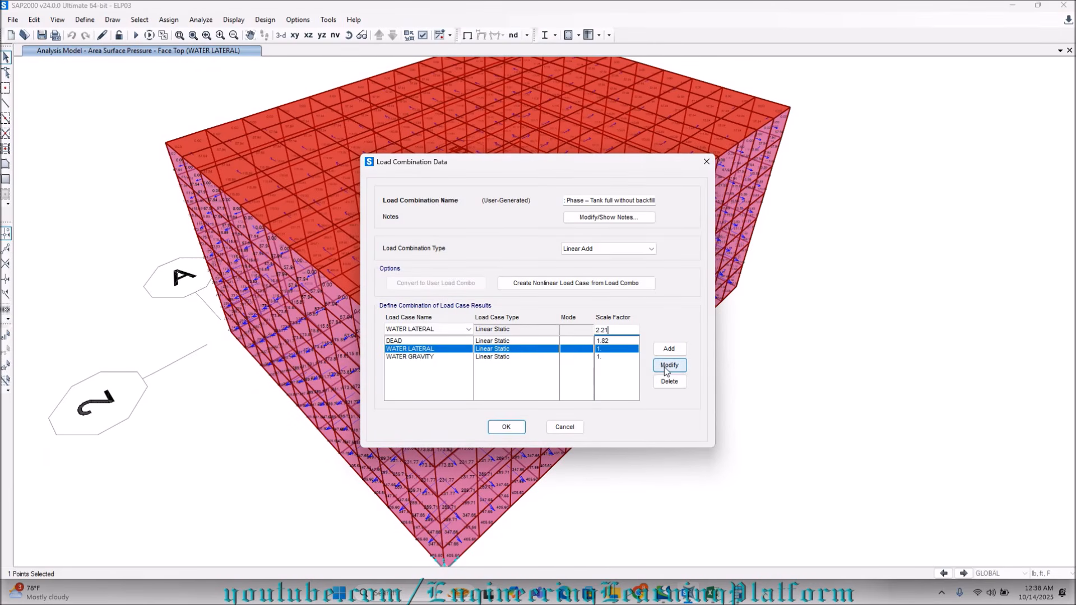
{"action": "left_click", "coordinate": [611, 357]}
{"action": "double_click", "coordinate": [621, 330]}
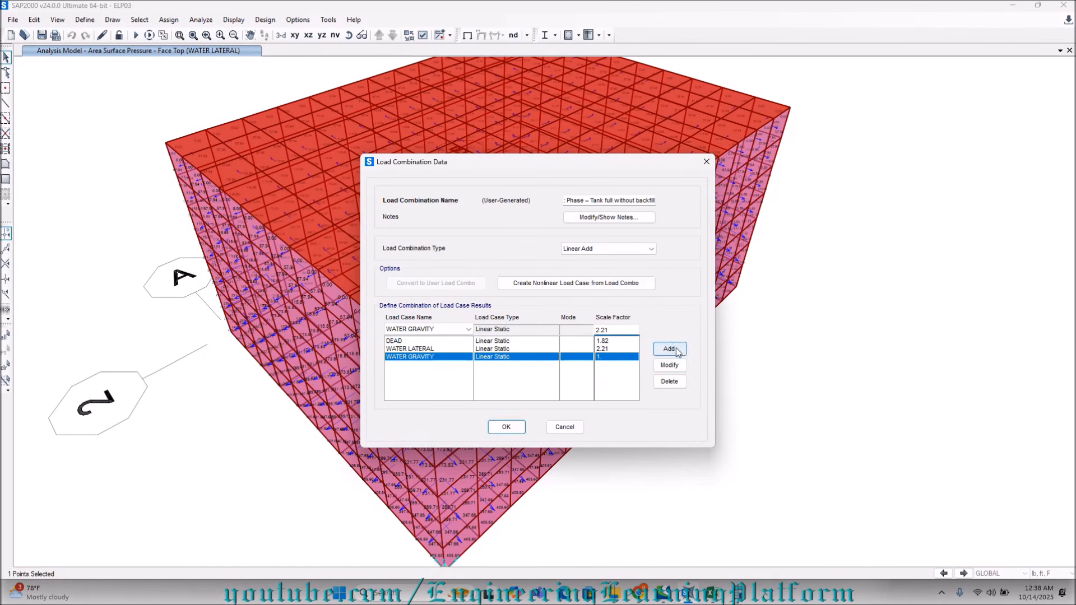
{"action": "left_click", "coordinate": [669, 365]}
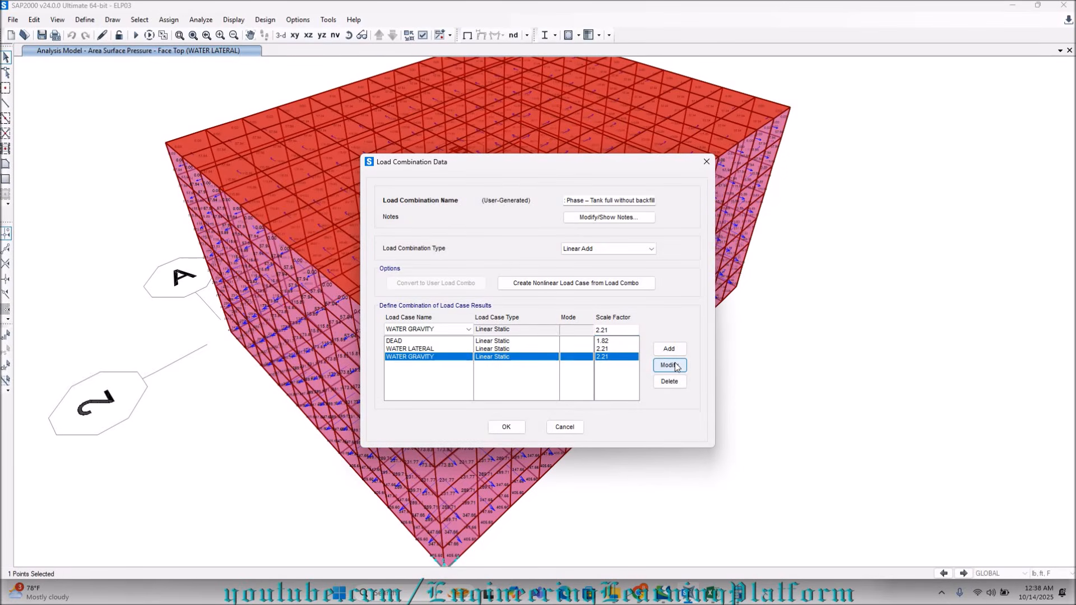
{"action": "left_click", "coordinate": [514, 430]}
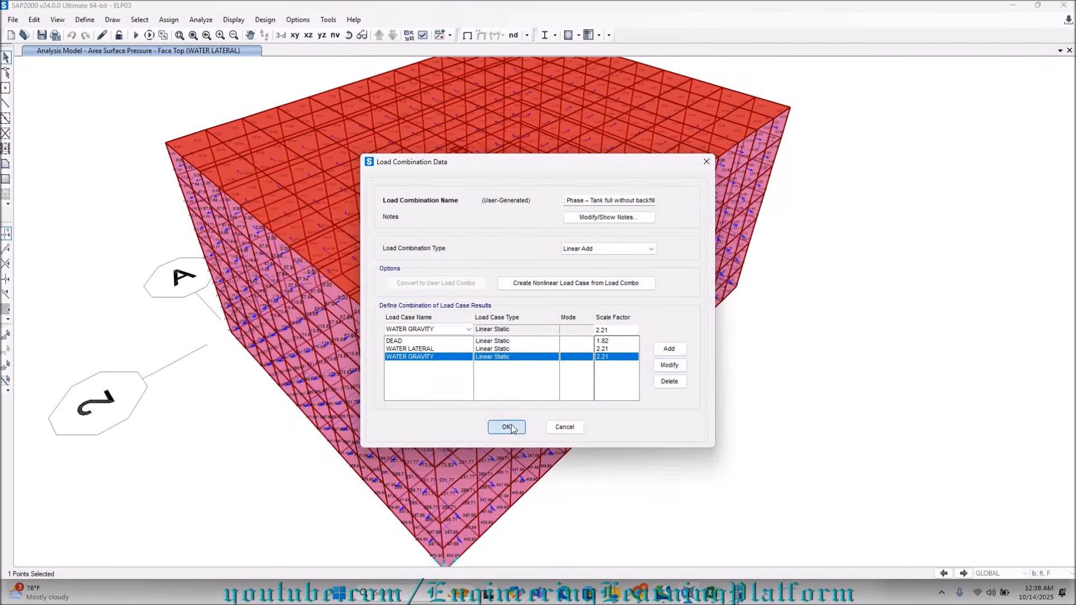
Add a new load combination named "Maintenance Phase – Tank empty with backfill", copying the name from cell D26 of the Excel design workbook.
{"action": "left_click", "coordinate": [593, 248]}
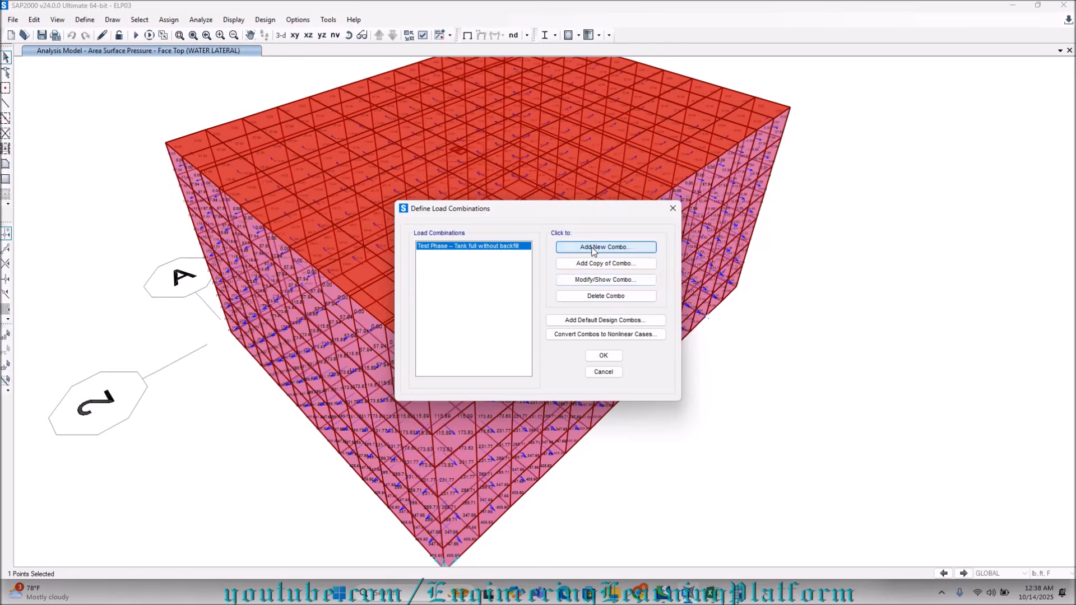
{"action": "left_click", "coordinate": [719, 601]}
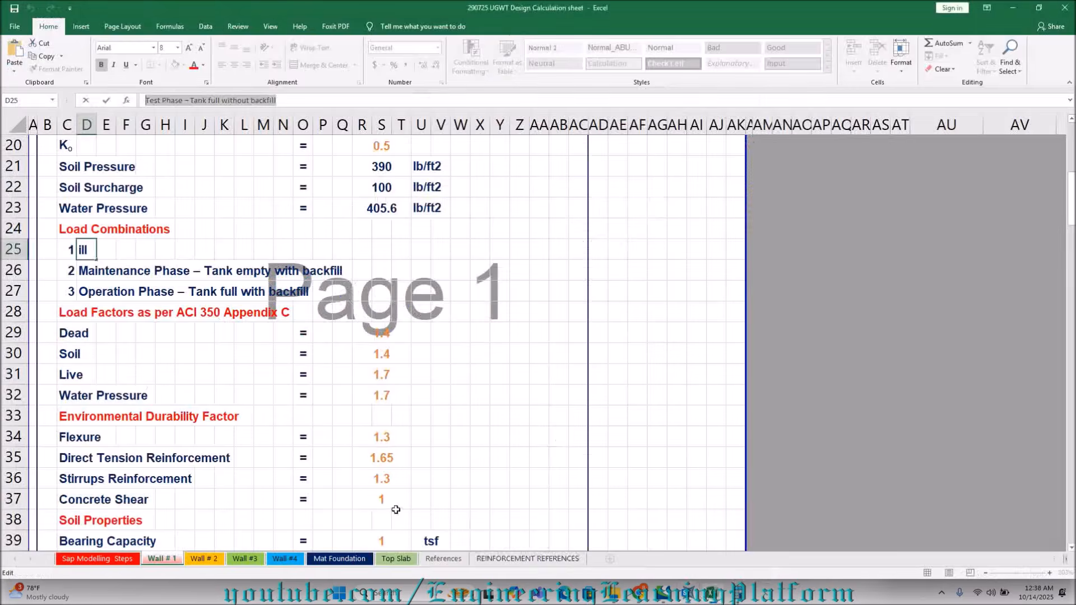
{"action": "left_click", "coordinate": [84, 272]}
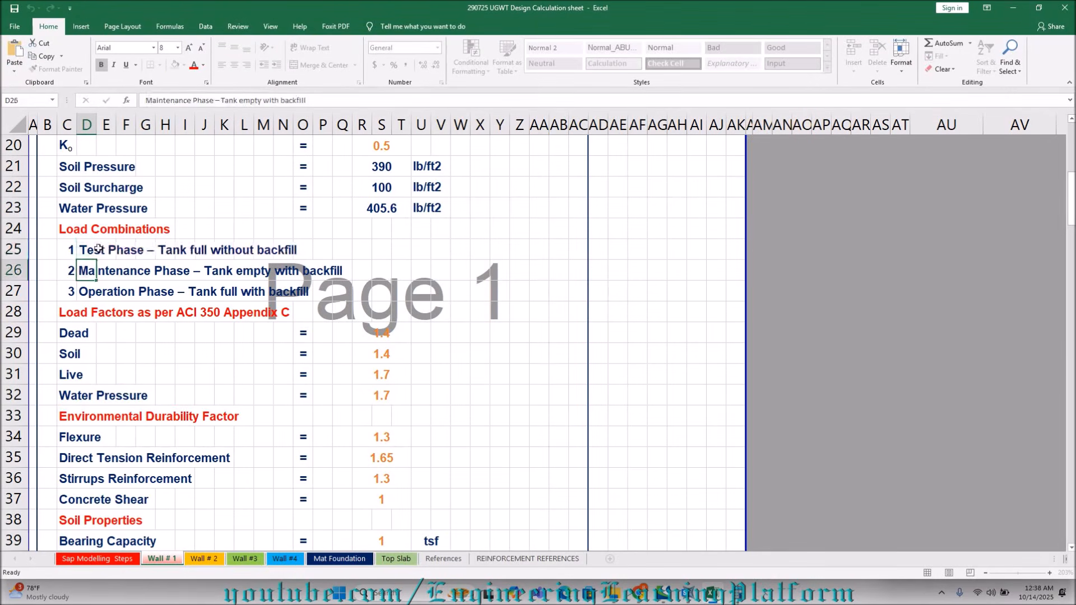
{"action": "left_click_drag", "start_coordinate": [325, 100], "coordinate": [128, 102]}
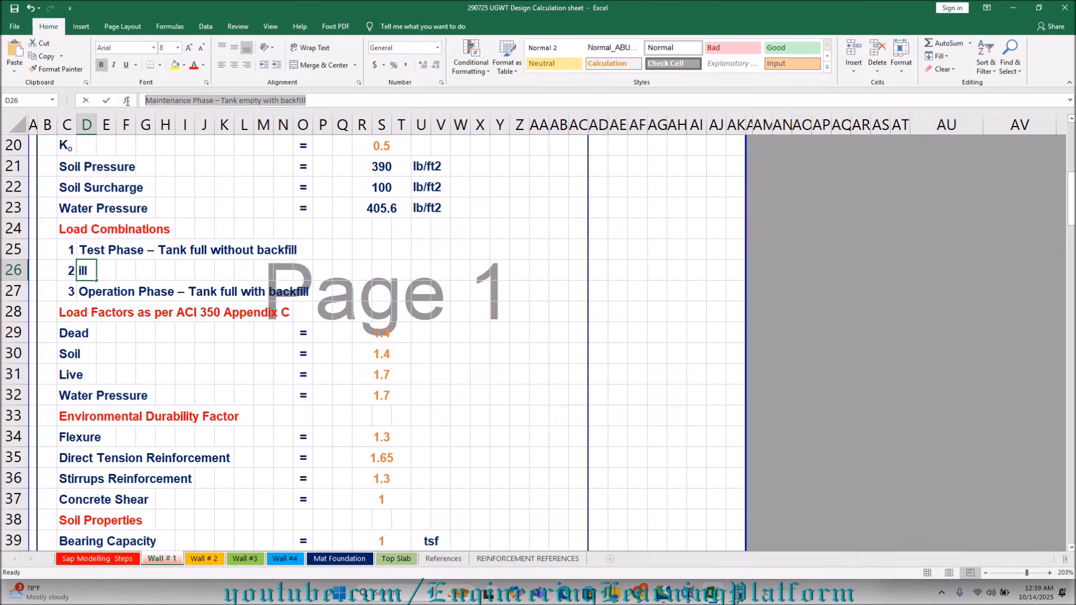
{"action": "right_click", "coordinate": [208, 101]}
{"action": "left_click", "coordinate": [237, 121]}
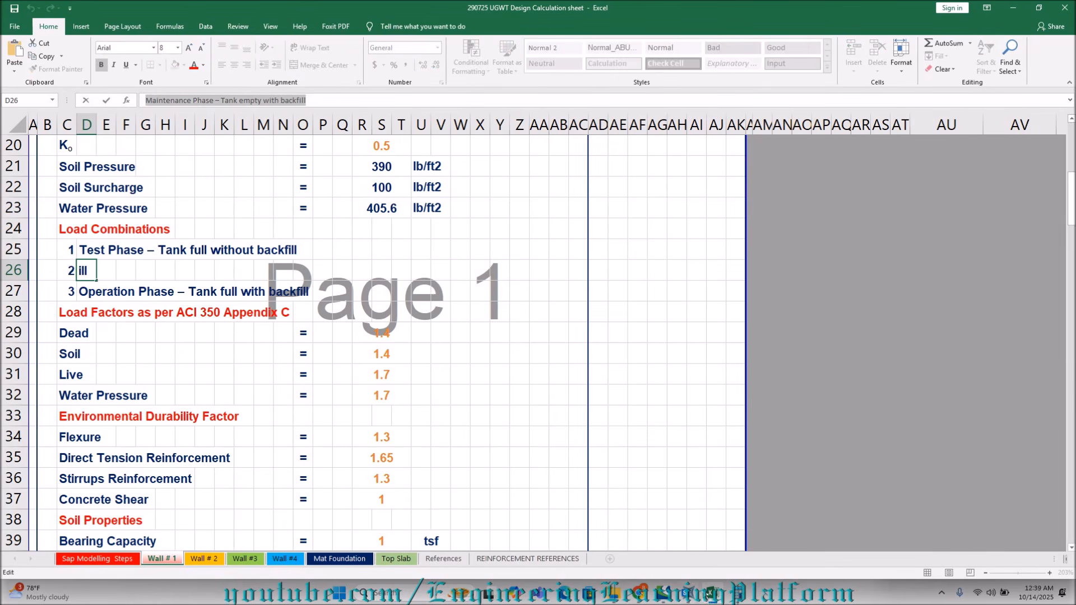
{"action": "left_click", "coordinate": [688, 597]}
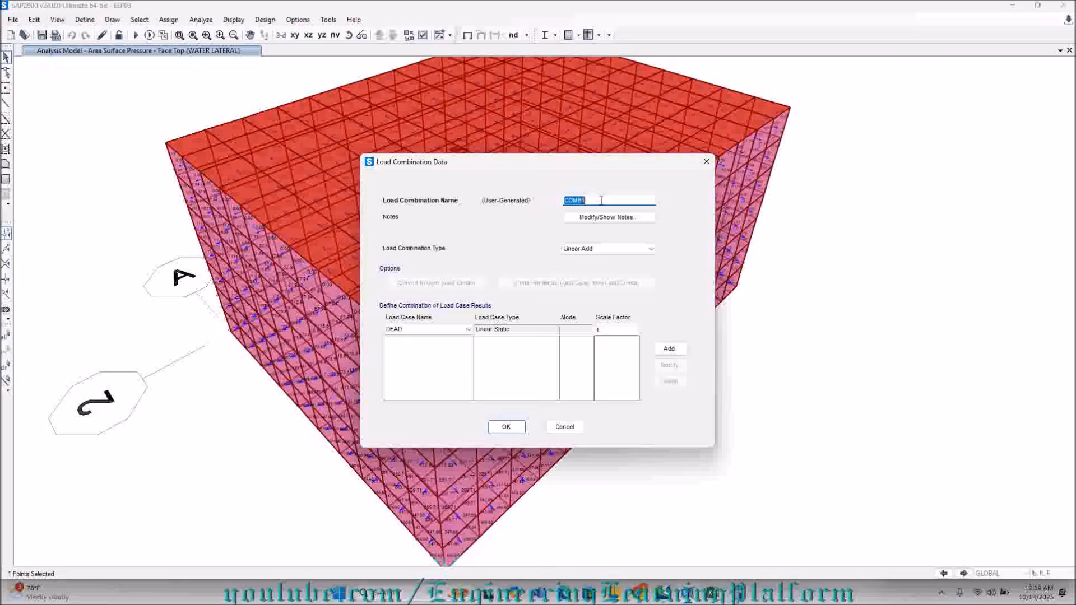
{"action": "key", "text": "ctrl+v"}
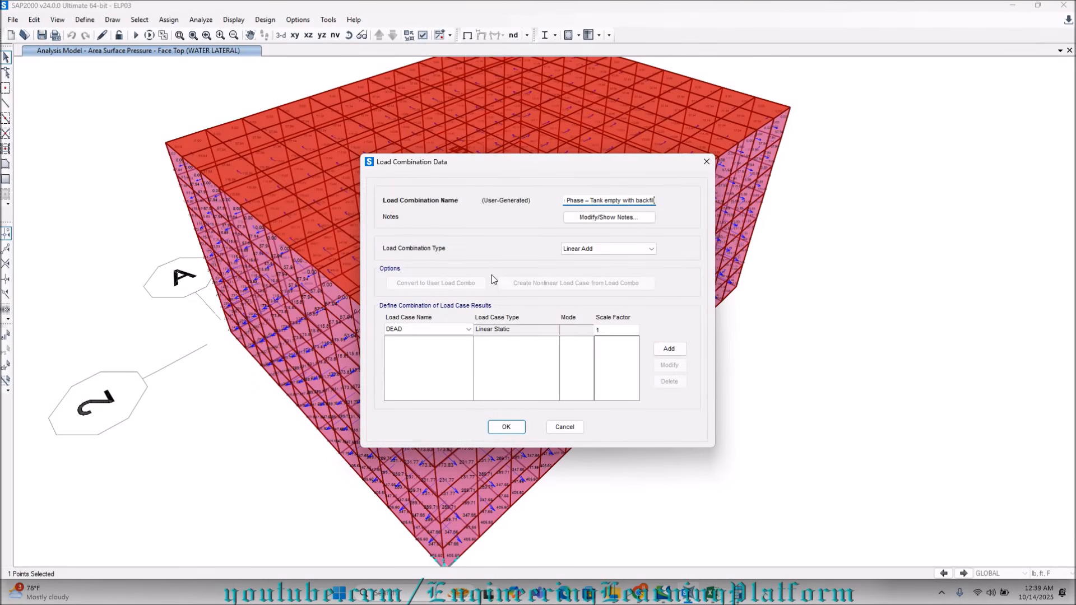
Choose the DEAD load case for the Maintenance Phase combination, and switch to Calculator to multiply 1.4 by 1.3.
{"action": "left_click", "coordinate": [436, 330]}
{"action": "left_click", "coordinate": [439, 338]}
{"action": "left_click", "coordinate": [613, 329]}
{"action": "left_click", "coordinate": [728, 593]}
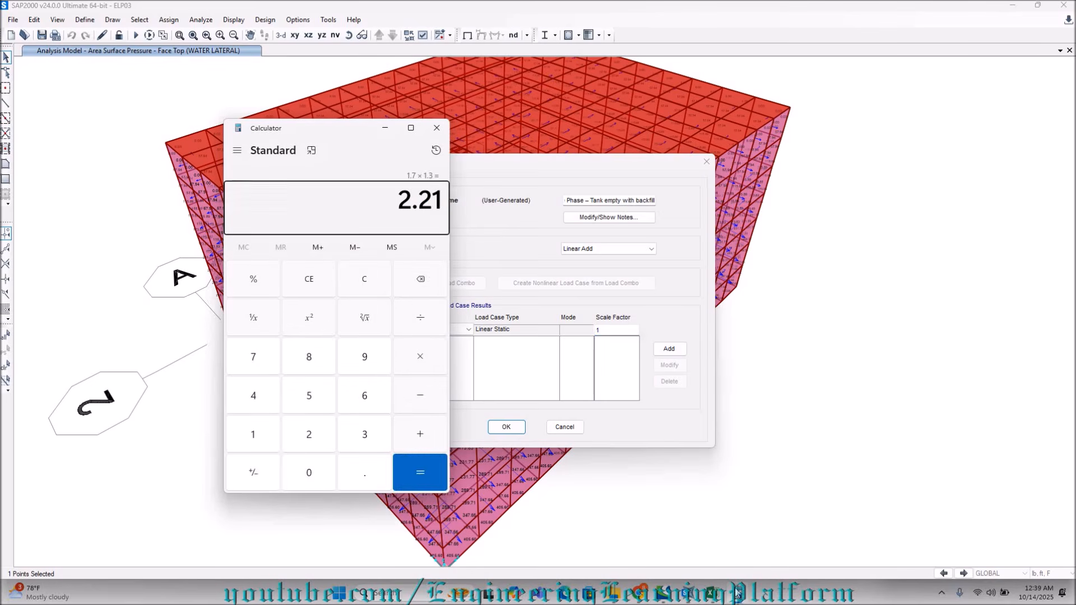
{"action": "type", "text": "1.4*1.3"}
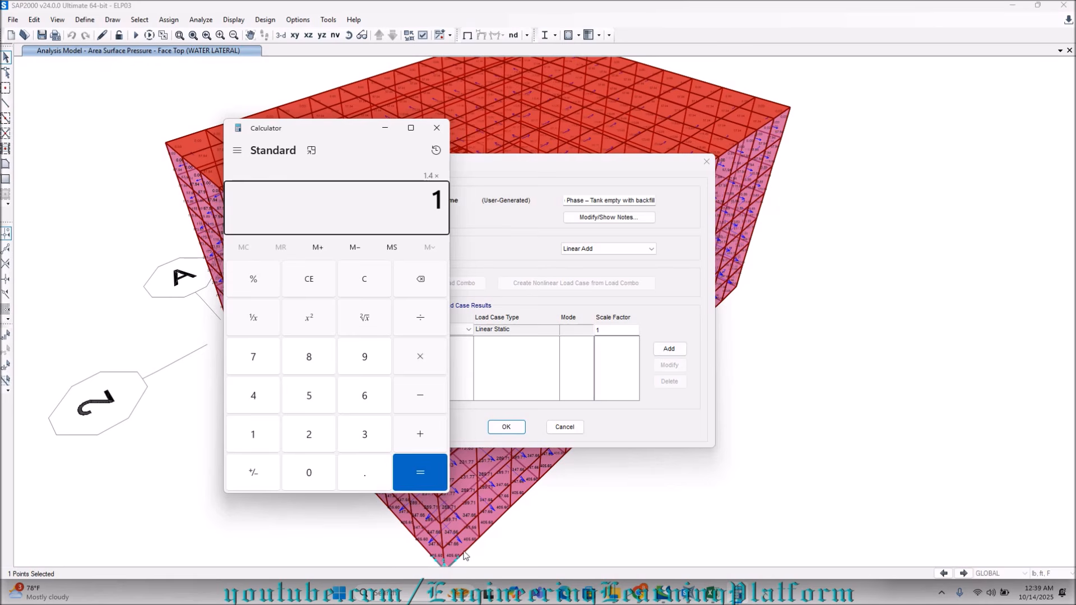
{"action": "key", "text": "Return"}
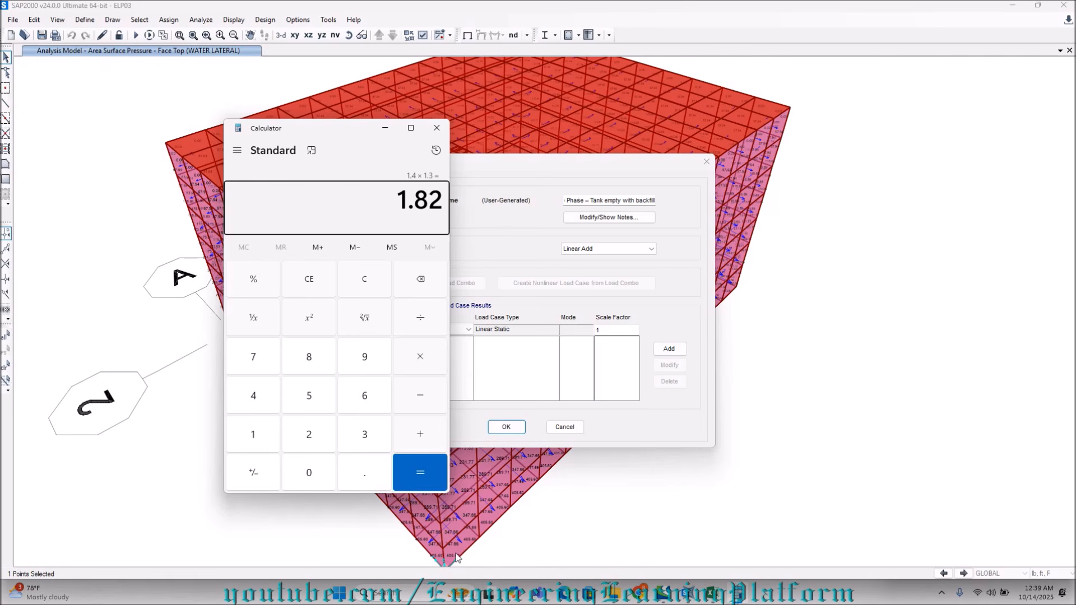
Return to SAP2000 and add the DEAD and SOIL LATERAL load cases to the Maintenance Phase combination, each with scale factor 1.82.
{"action": "left_click", "coordinate": [709, 594]}
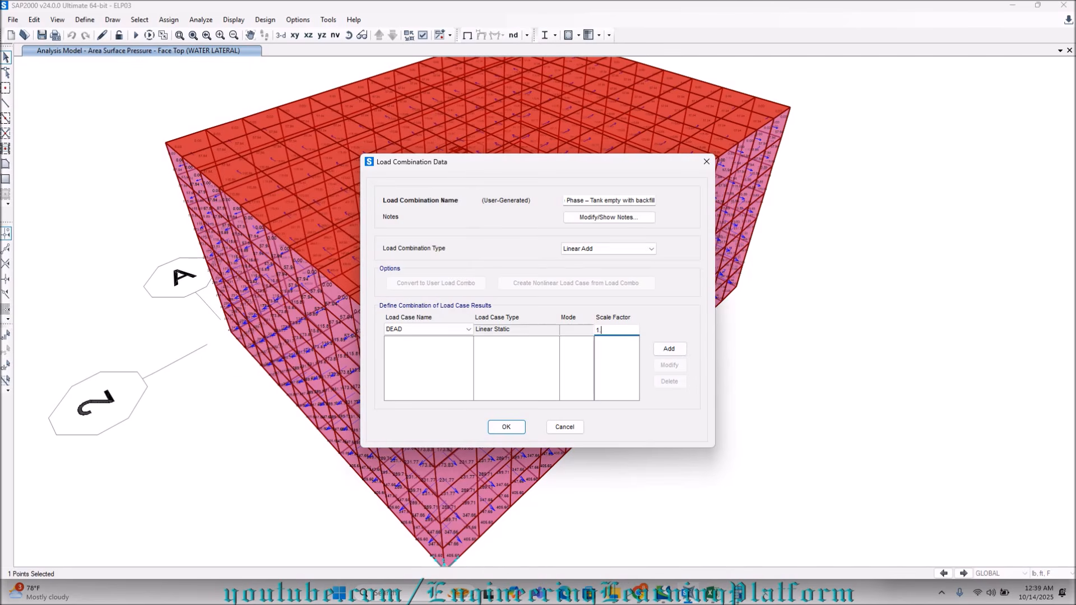
{"action": "type", "text": "1.82"}
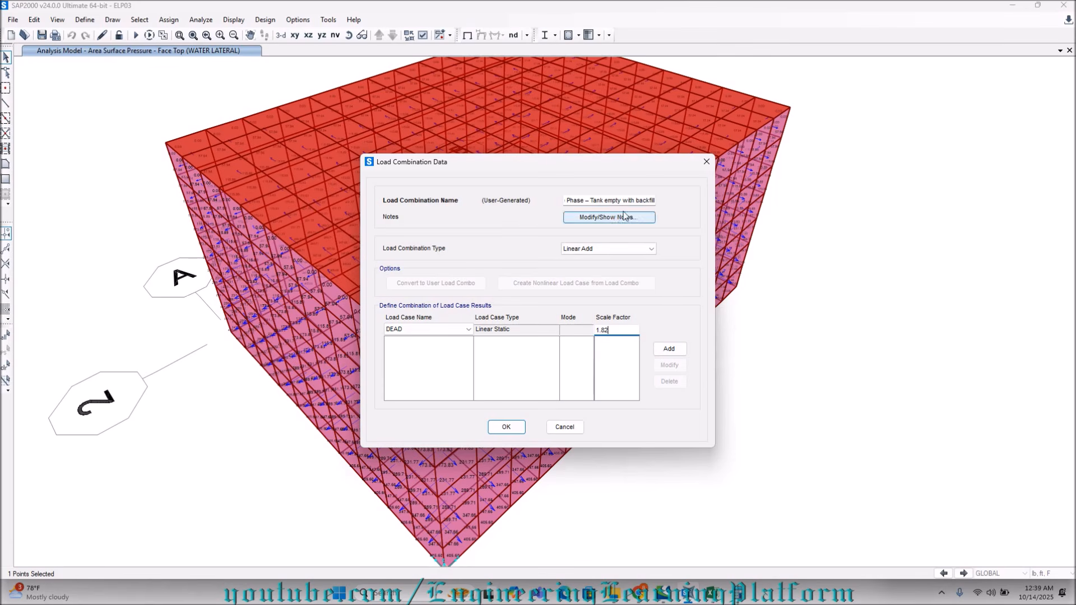
{"action": "left_click", "coordinate": [669, 349]}
{"action": "left_click", "coordinate": [443, 330]}
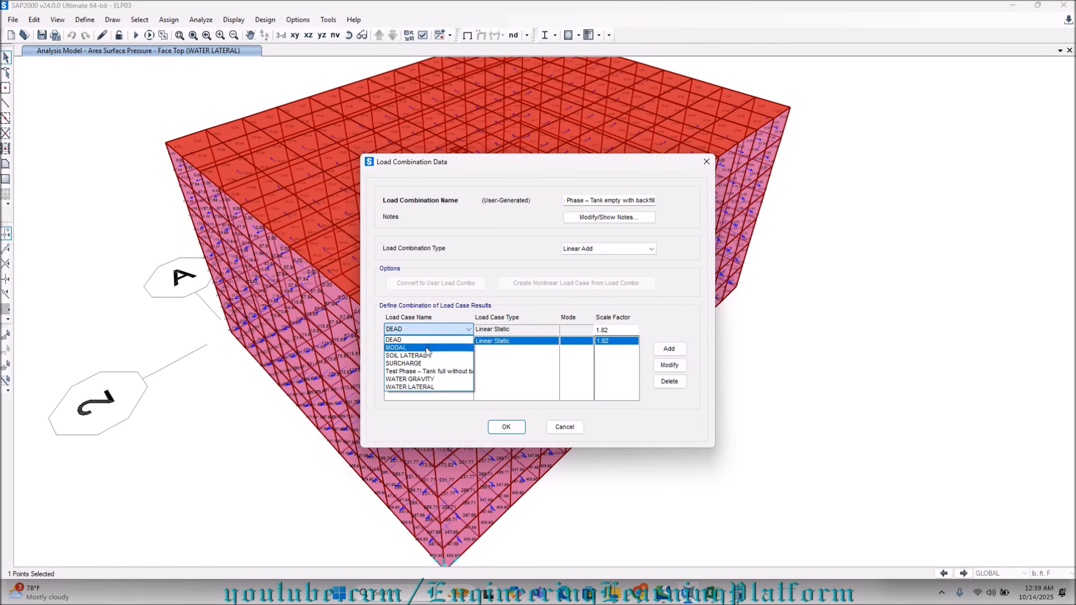
{"action": "left_click", "coordinate": [414, 361]}
{"action": "left_click_drag", "start_coordinate": [618, 333], "coordinate": [589, 328]}
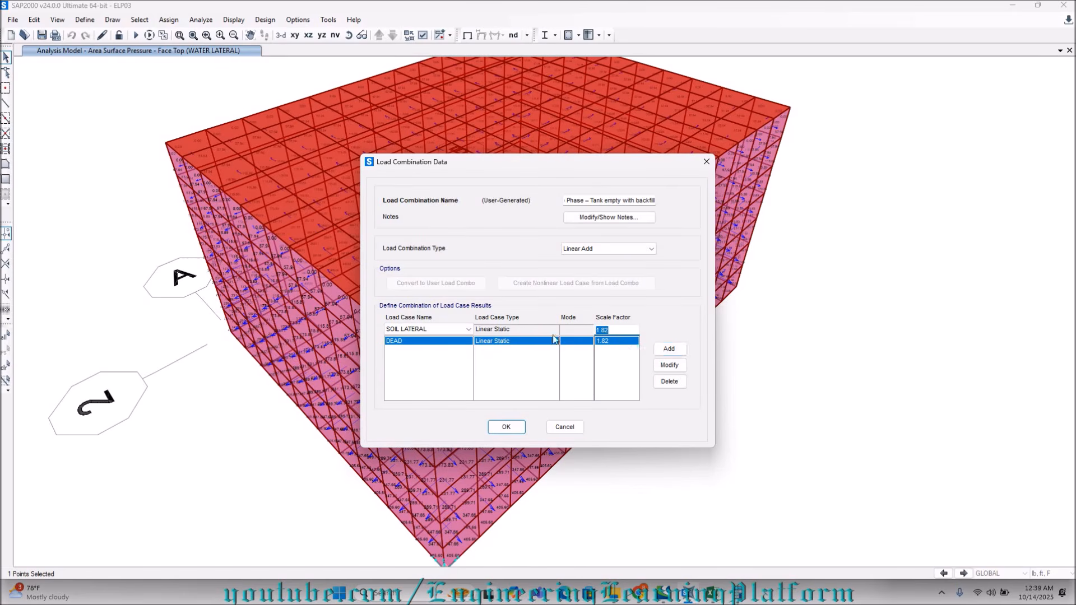
{"action": "left_click", "coordinate": [669, 349]}
Add the SURCHARGE load case with scale factor 2.21 and accept the Maintenance Phase combination.
{"action": "left_click", "coordinate": [423, 330]}
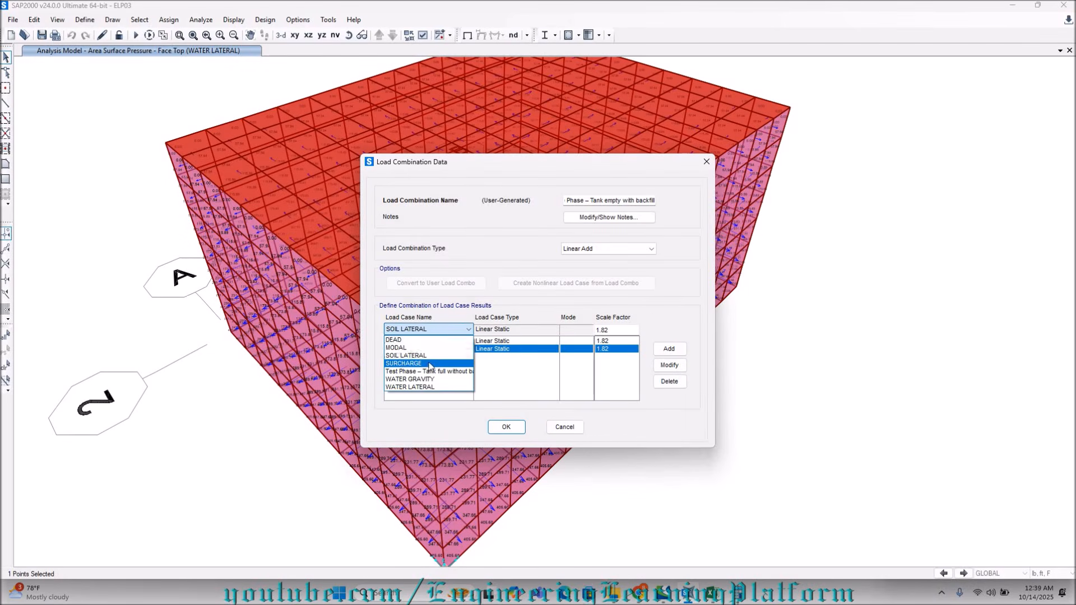
{"action": "left_click", "coordinate": [430, 364]}
{"action": "left_click_drag", "start_coordinate": [614, 330], "coordinate": [559, 329]}
{"action": "type", "text": "2.21"}
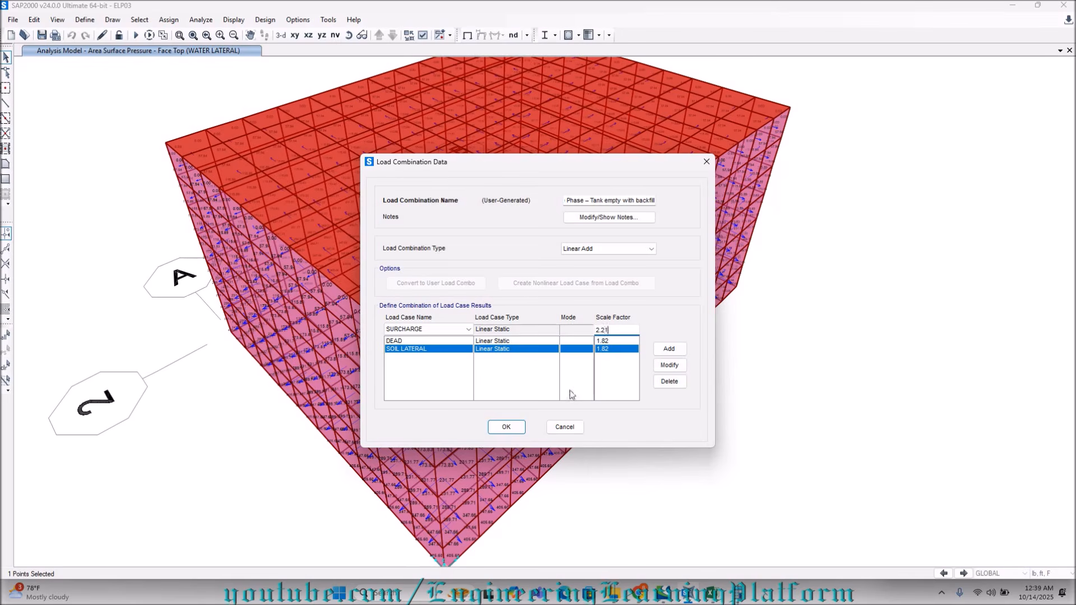
{"action": "left_click", "coordinate": [667, 349]}
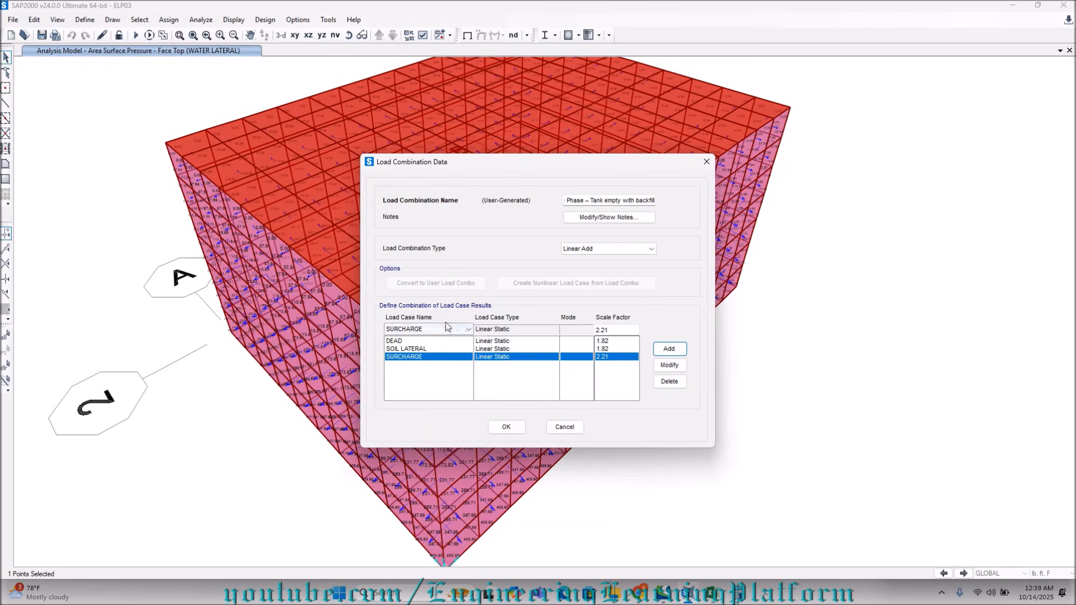
{"action": "left_click", "coordinate": [506, 427]}
Add a new load combination named "Operation Phase – Tank full with backfill", copying the name from cell D27 of the Excel design workbook.
{"action": "left_click", "coordinate": [594, 254]}
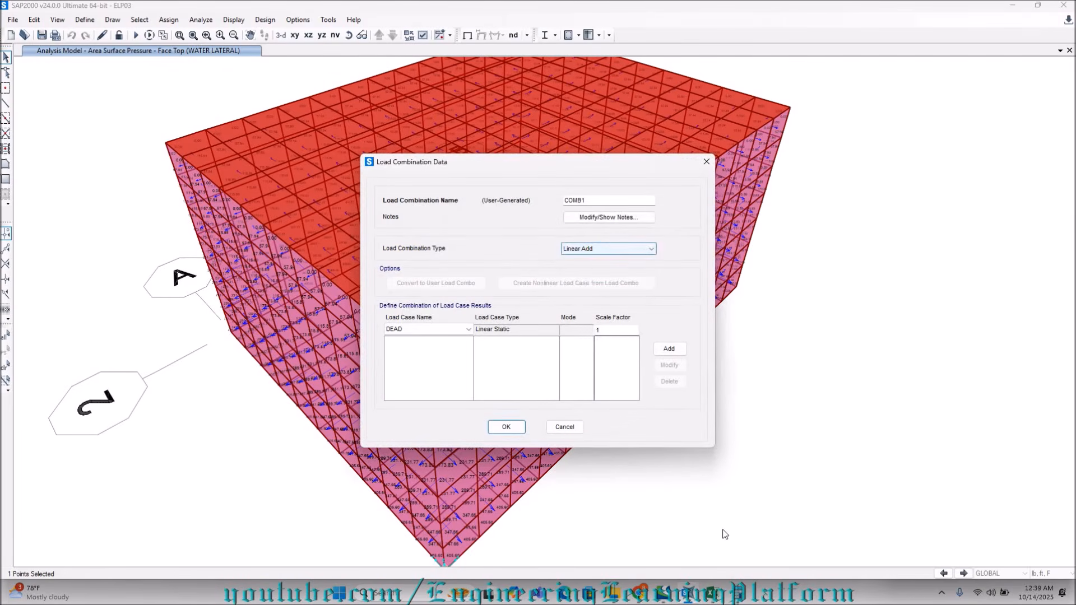
{"action": "left_click", "coordinate": [710, 593]}
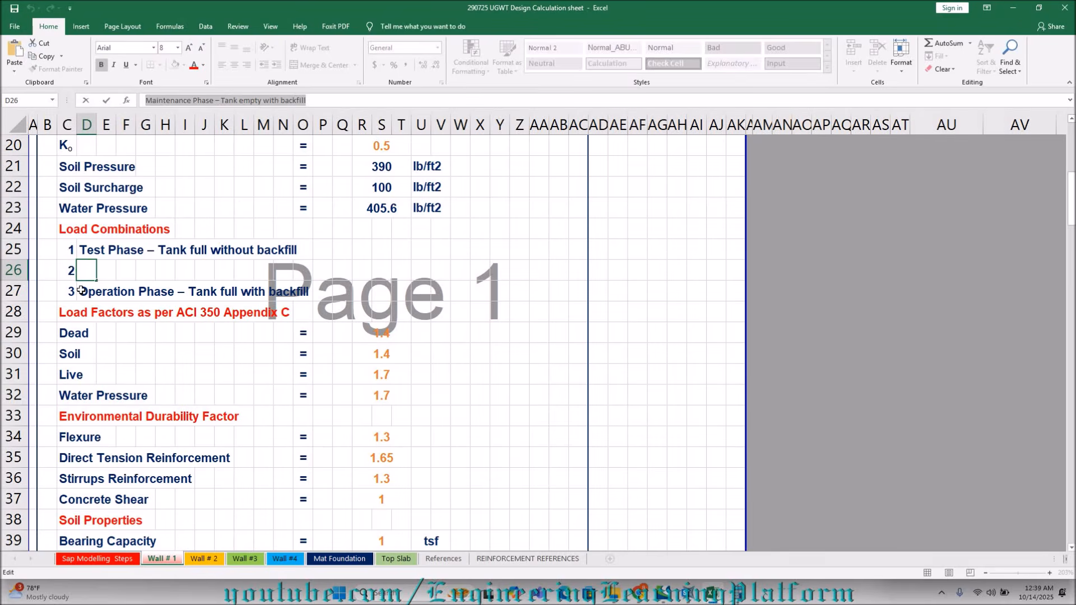
{"action": "key", "text": "Return"}
{"action": "left_click_drag", "start_coordinate": [295, 100], "coordinate": [136, 102]}
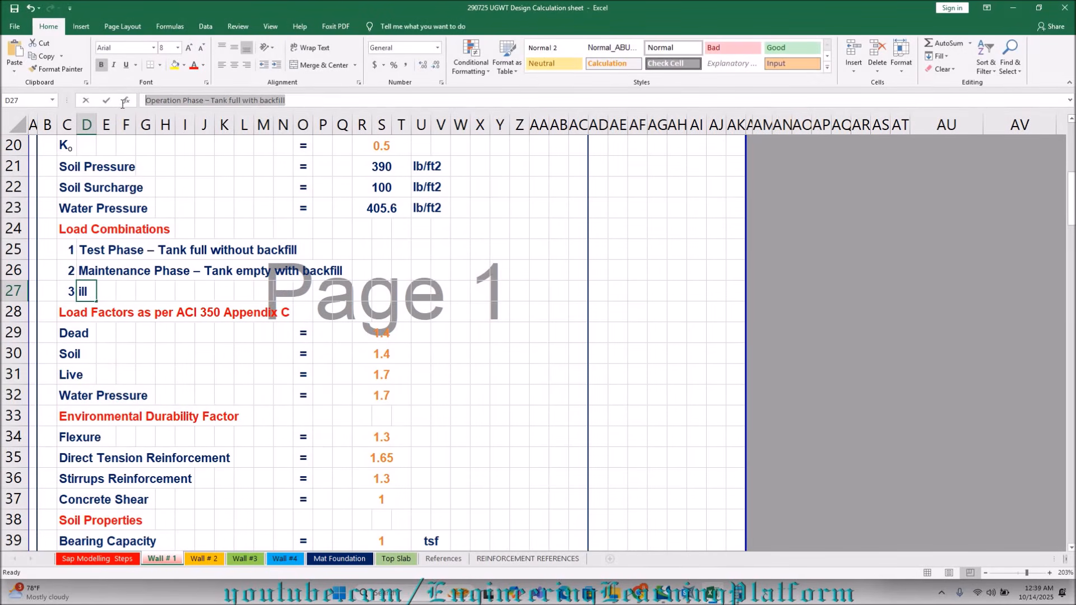
{"action": "right_click", "coordinate": [204, 98]}
{"action": "left_click", "coordinate": [226, 122]}
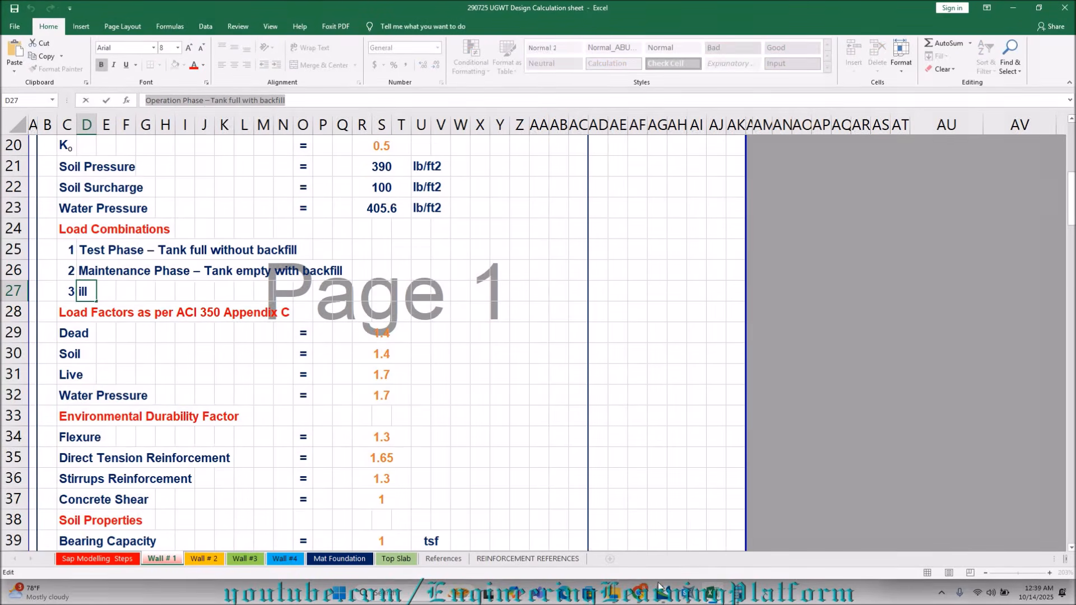
{"action": "left_click", "coordinate": [712, 591]}
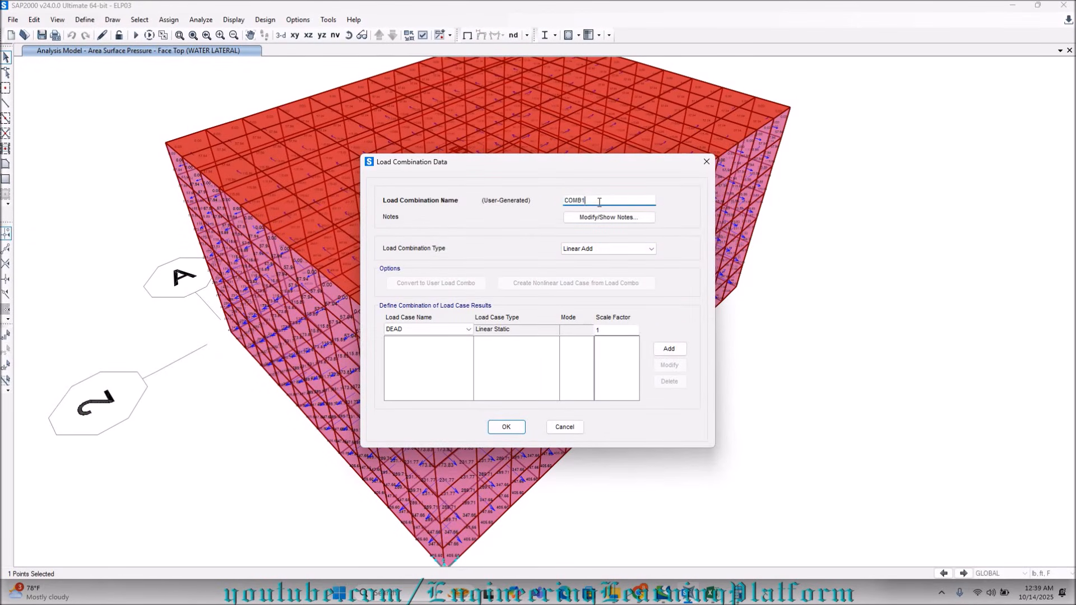
{"action": "key", "text": "ctrl+v"}
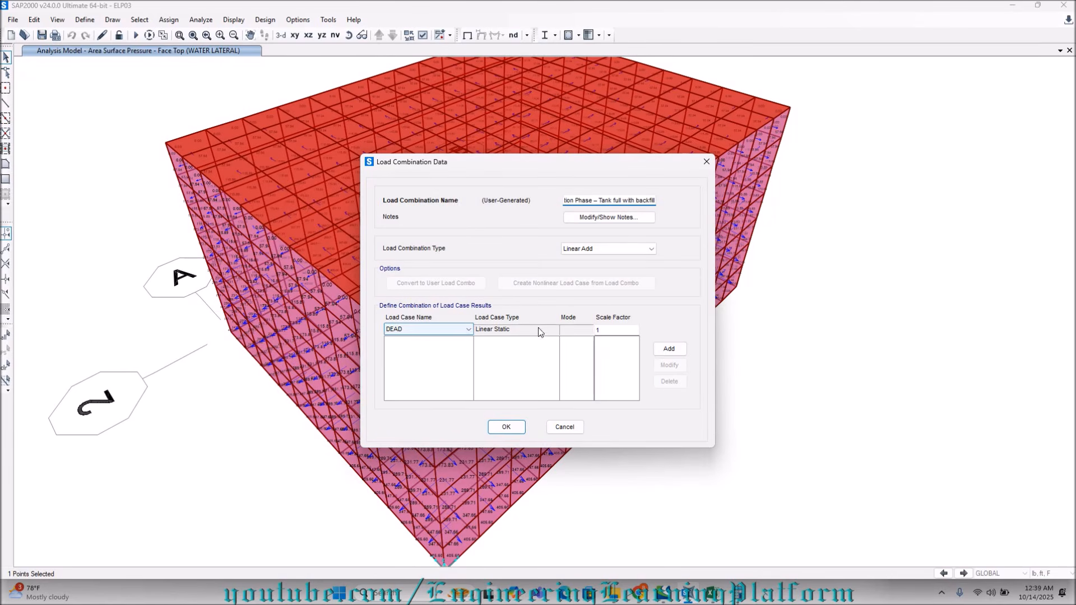
Add the DEAD and SOIL LATERAL load cases to the Operation Phase combination, each with scale factor 1.82.
{"action": "left_click", "coordinate": [613, 331]}
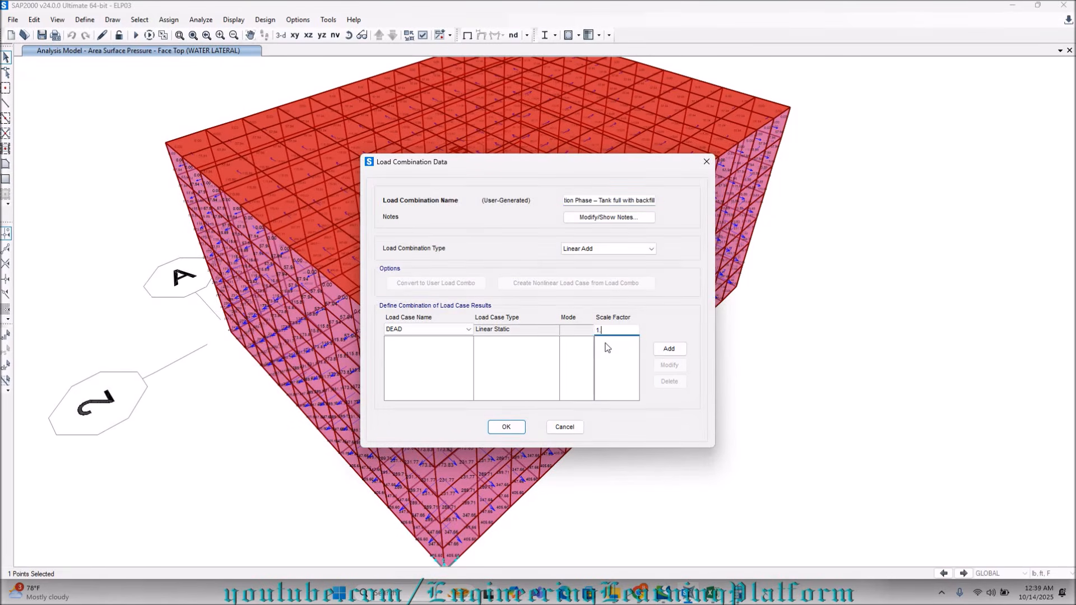
{"action": "type", "text": ".82"}
{"action": "left_click", "coordinate": [669, 348]}
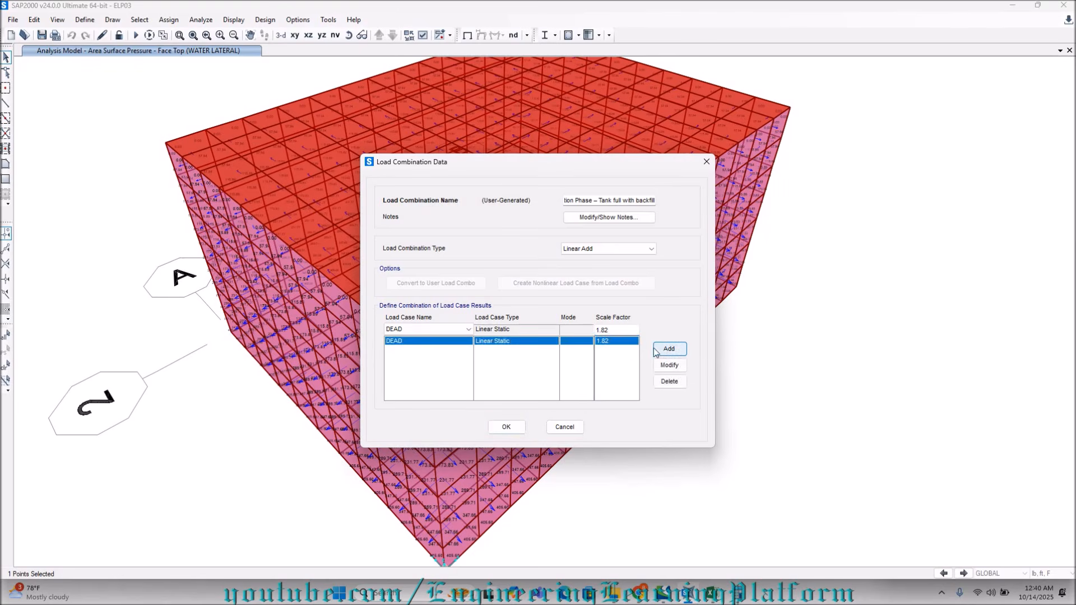
{"action": "left_click", "coordinate": [456, 331]}
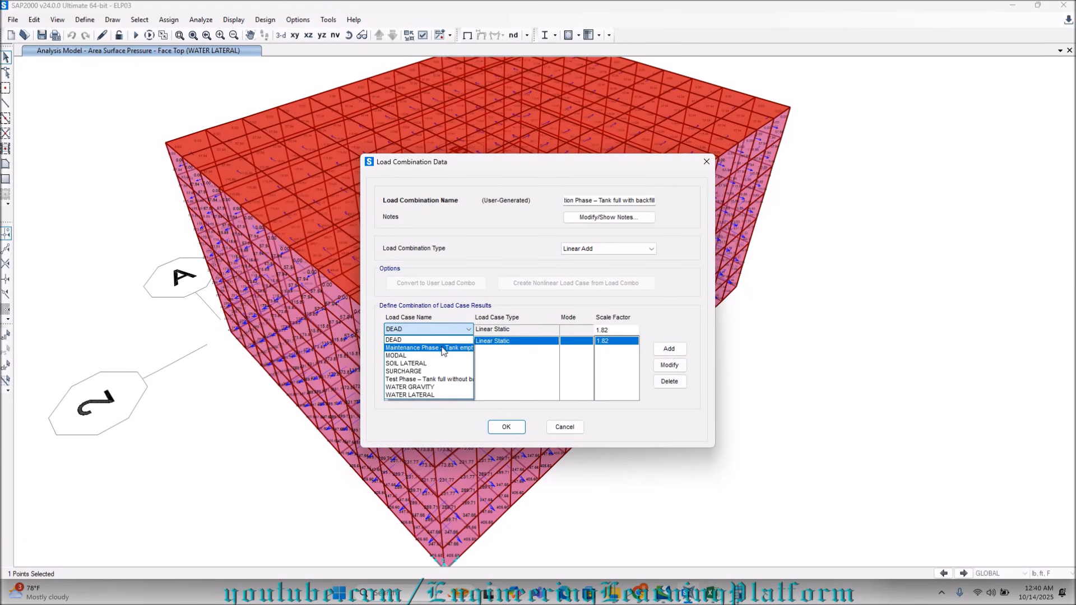
{"action": "left_click", "coordinate": [437, 363]}
{"action": "left_click", "coordinate": [669, 348]}
Add the SURCHARGE load case to the Operation Phase combination with scale factor 2.21.
{"action": "left_click", "coordinate": [452, 330]}
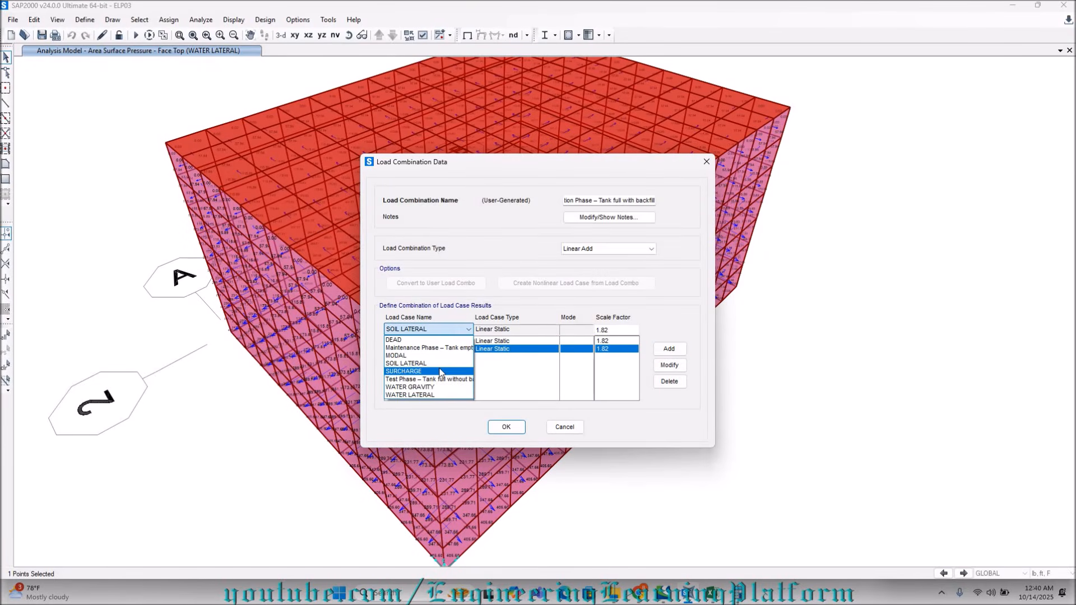
{"action": "left_click", "coordinate": [444, 379]}
{"action": "double_click", "coordinate": [617, 330]}
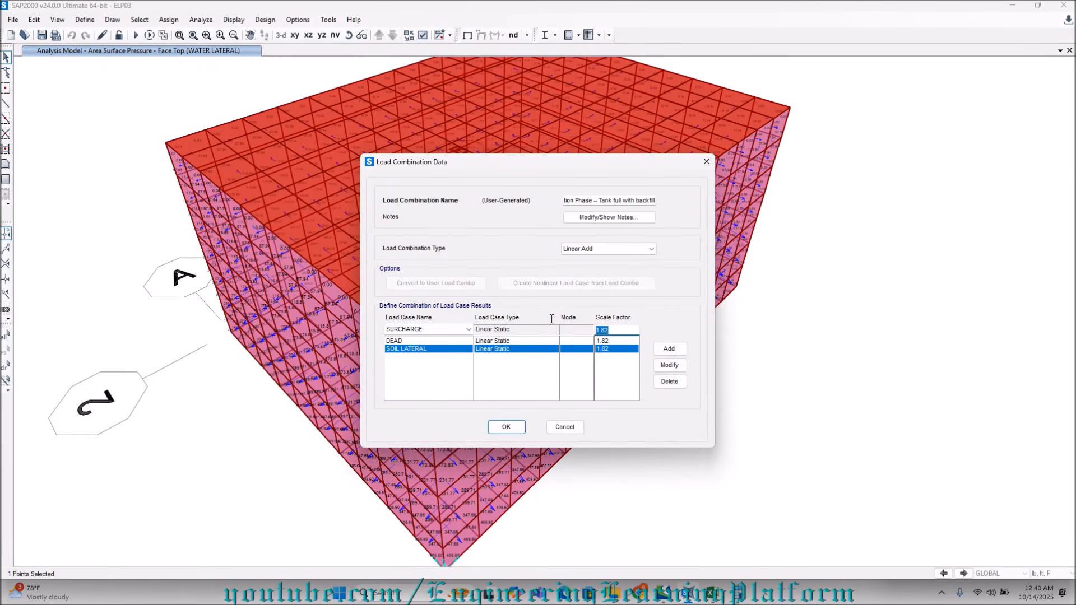
{"action": "type", "text": "2.21"}
{"action": "left_click", "coordinate": [668, 349]}
Add the WATER GRAVITY and WATER LATERAL load cases to the Operation Phase combination, each with scale factor 2.21.
{"action": "left_click", "coordinate": [443, 329]}
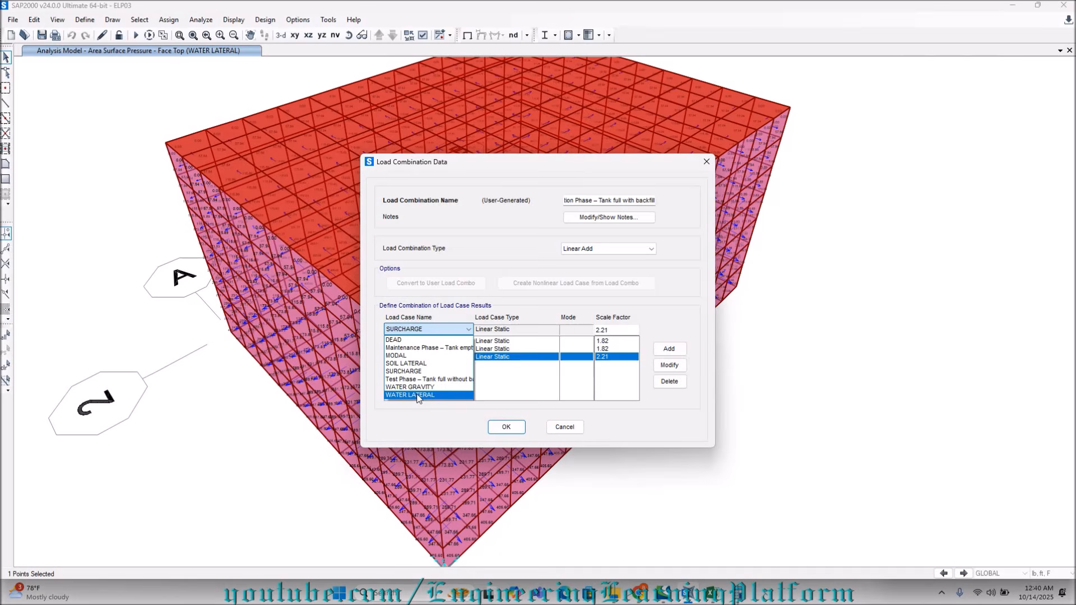
{"action": "left_click", "coordinate": [421, 388]}
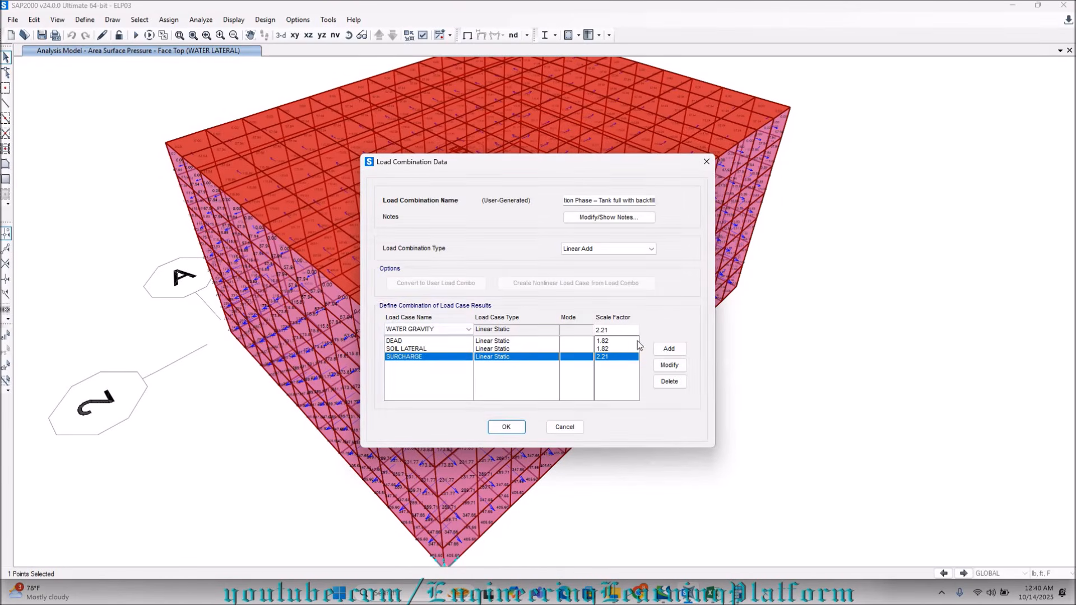
{"action": "left_click", "coordinate": [669, 349]}
{"action": "left_click", "coordinate": [469, 330]}
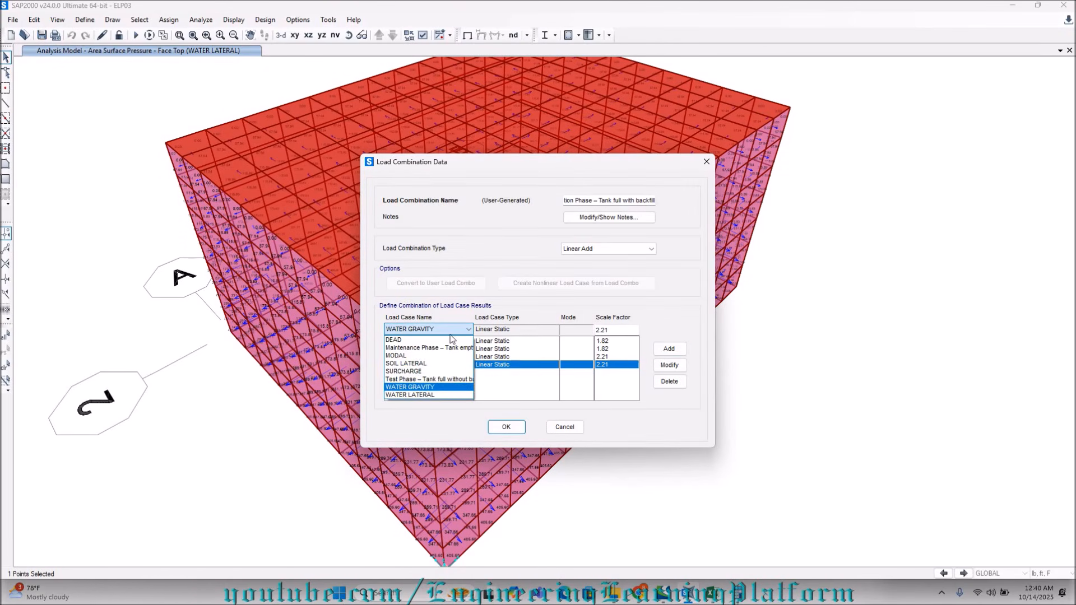
{"action": "left_click", "coordinate": [453, 395]}
{"action": "left_click", "coordinate": [669, 349]}
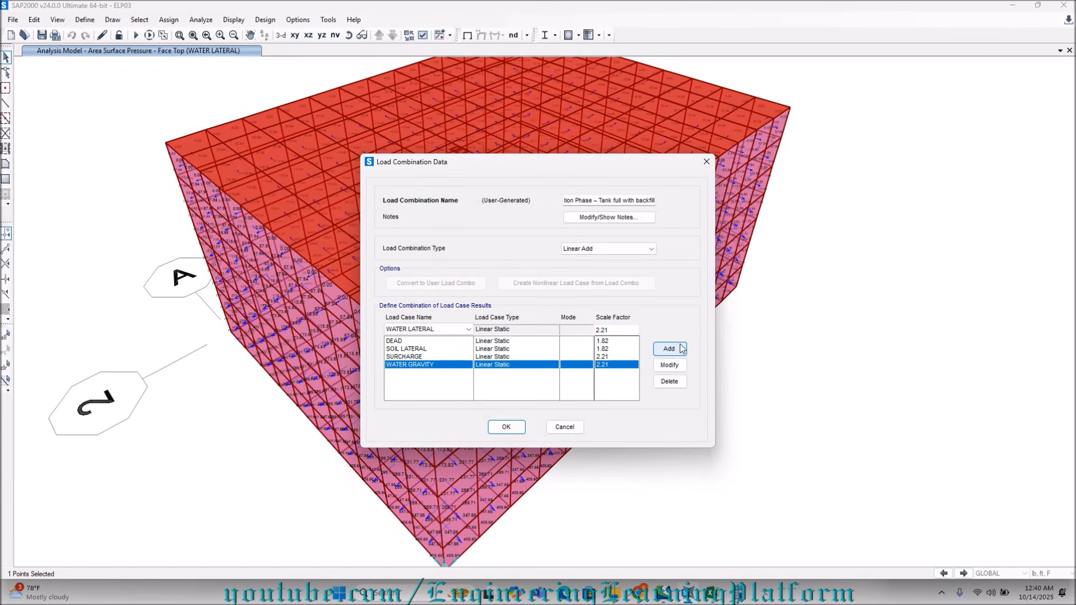
{"action": "left_click", "coordinate": [669, 350]}
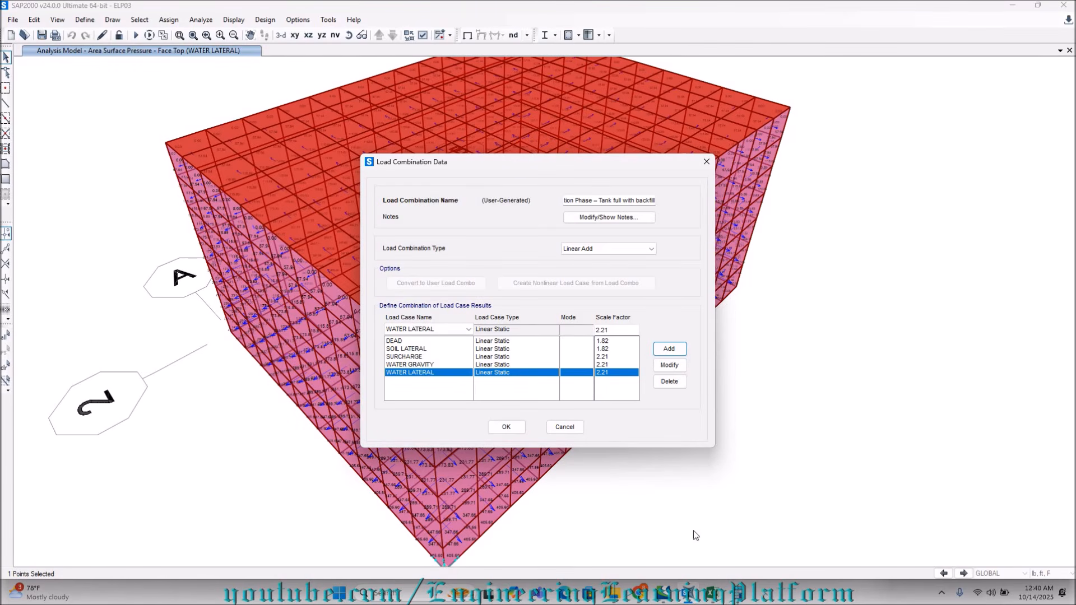
Check the load combination list in the Excel workbook, and return to SAP2000 to accept the Operation Phase combination and finish defining combinations.
{"action": "mouse_move", "coordinate": [716, 598]}
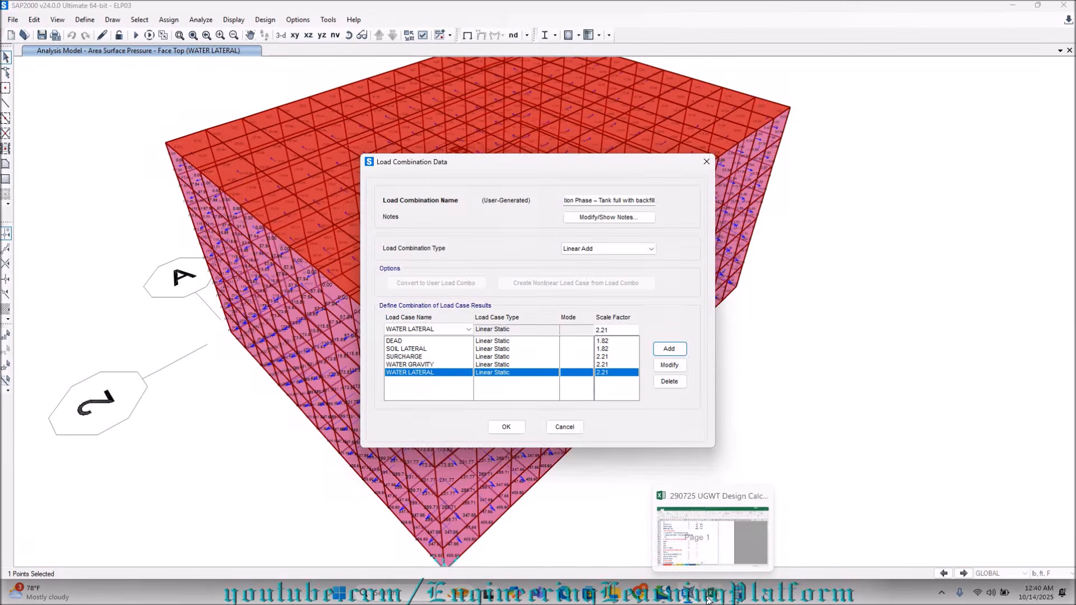
{"action": "left_click", "coordinate": [711, 594]}
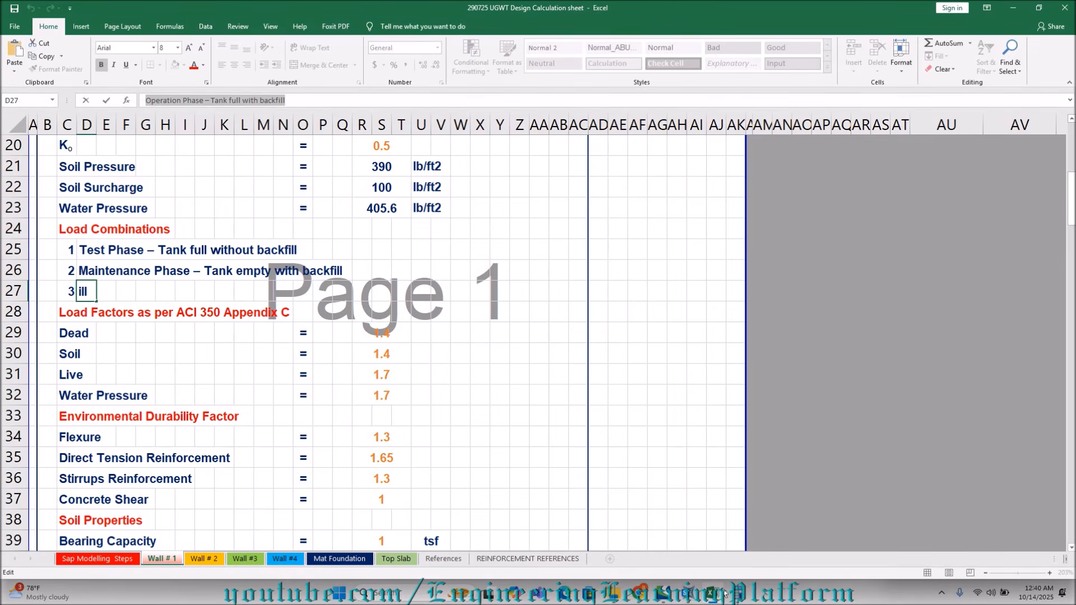
{"action": "left_click", "coordinate": [686, 598]}
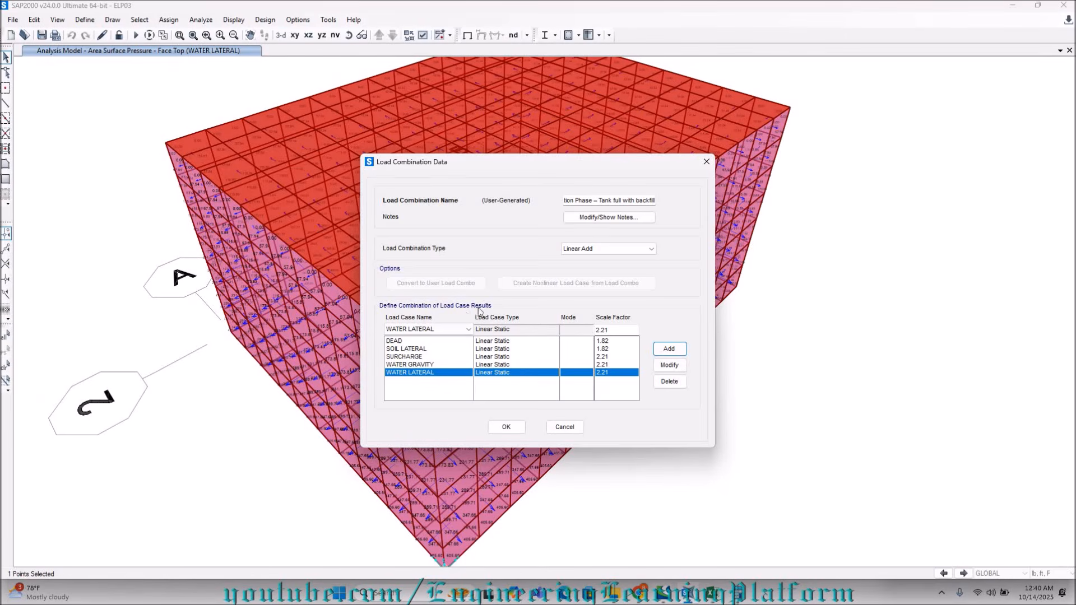
{"action": "left_click", "coordinate": [506, 427]}
{"action": "left_click", "coordinate": [603, 357]}
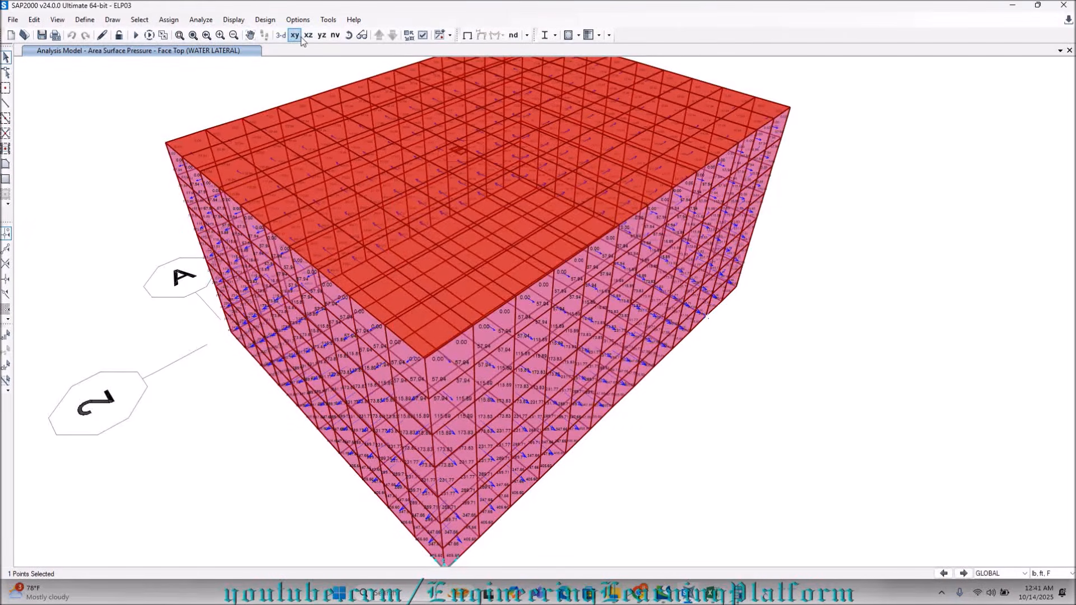
Select all areas of the tank model that have the Bottom 12 area section.
{"action": "left_click", "coordinate": [139, 20]}
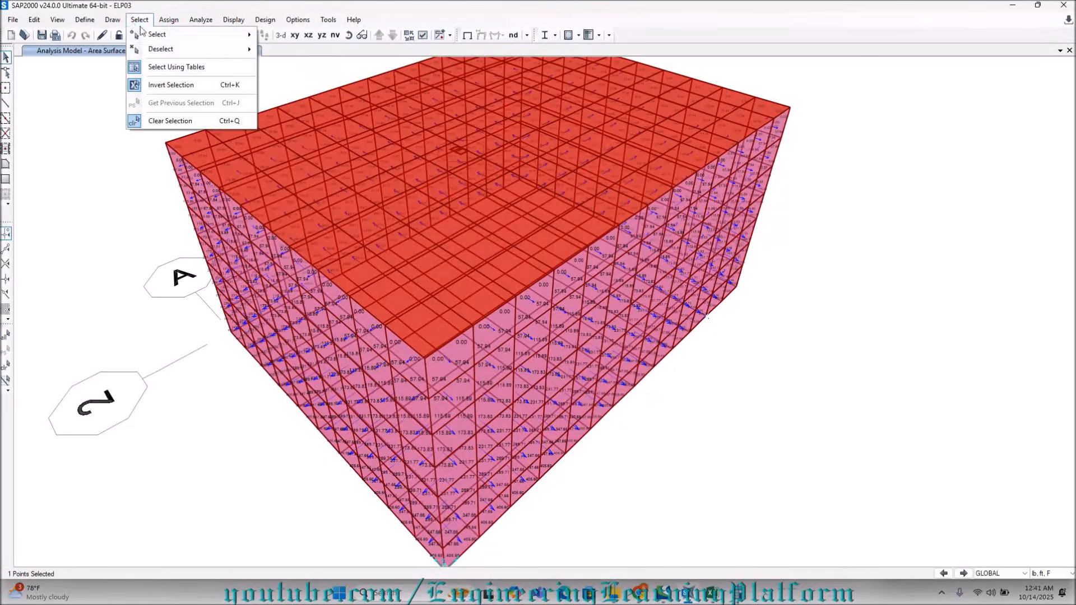
{"action": "mouse_move", "coordinate": [163, 34]}
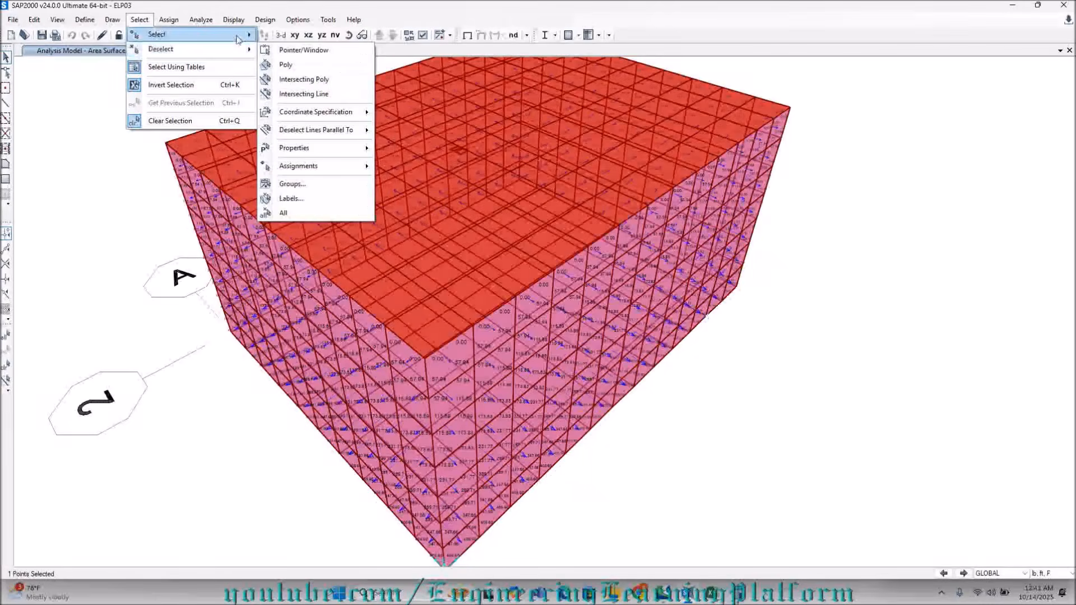
{"action": "mouse_move", "coordinate": [310, 133]}
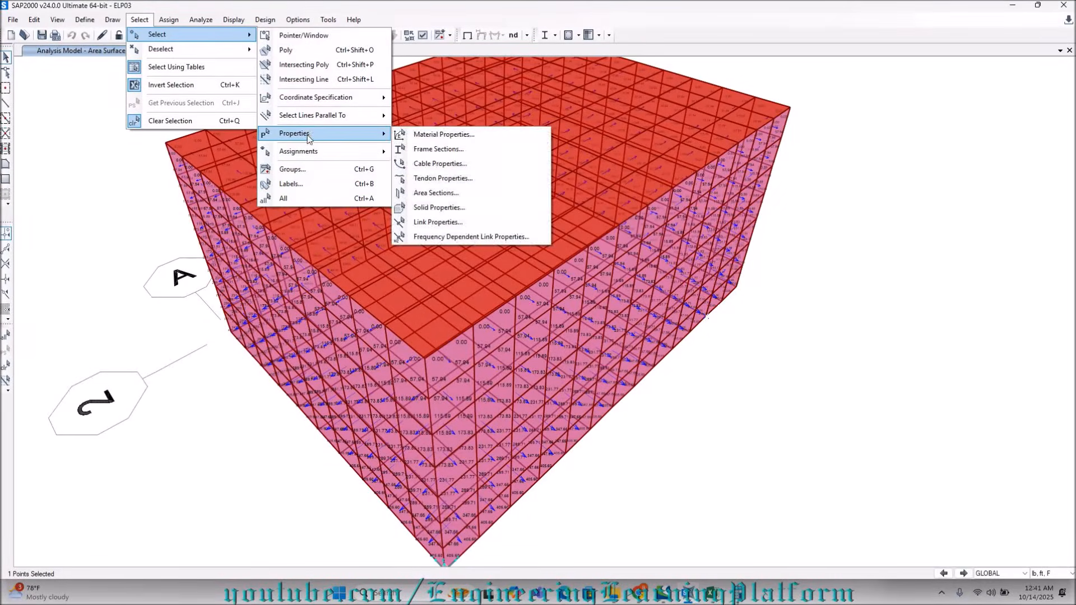
{"action": "left_click", "coordinate": [424, 193]}
{"action": "left_click", "coordinate": [468, 223]}
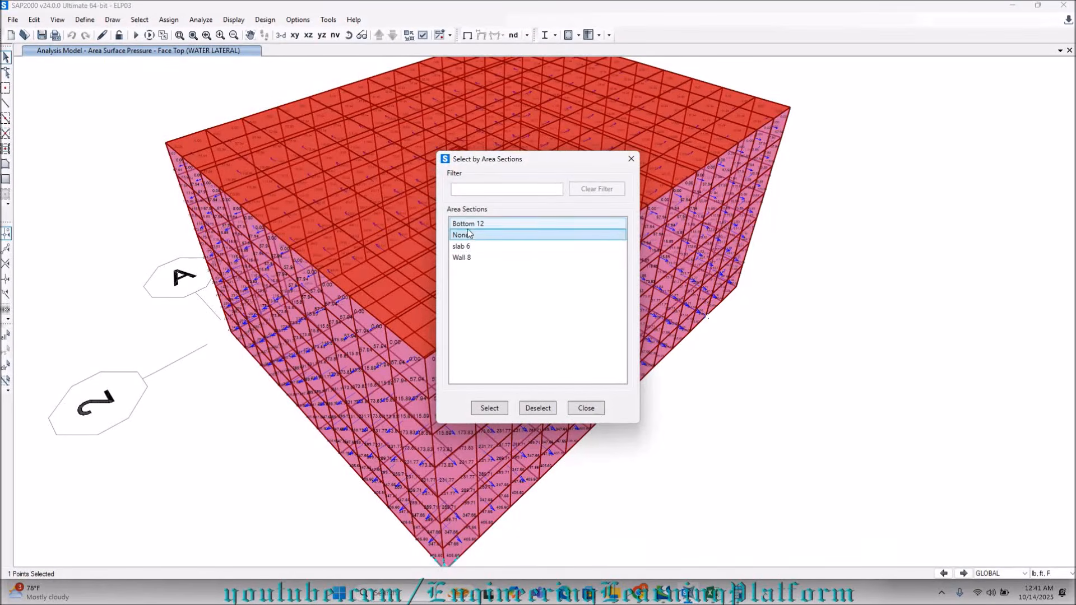
{"action": "left_click", "coordinate": [489, 408]}
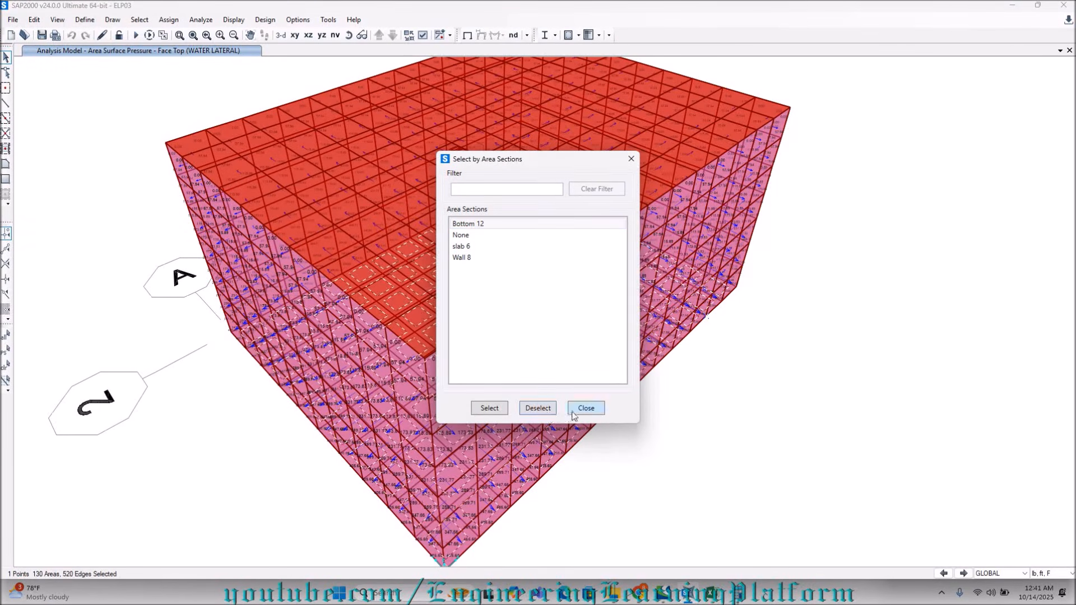
Isolate the selected Bottom 12 areas so only they are shown, and display them in the XY plan view.
{"action": "left_click", "coordinate": [575, 412]}
{"action": "right_click", "coordinate": [749, 397]}
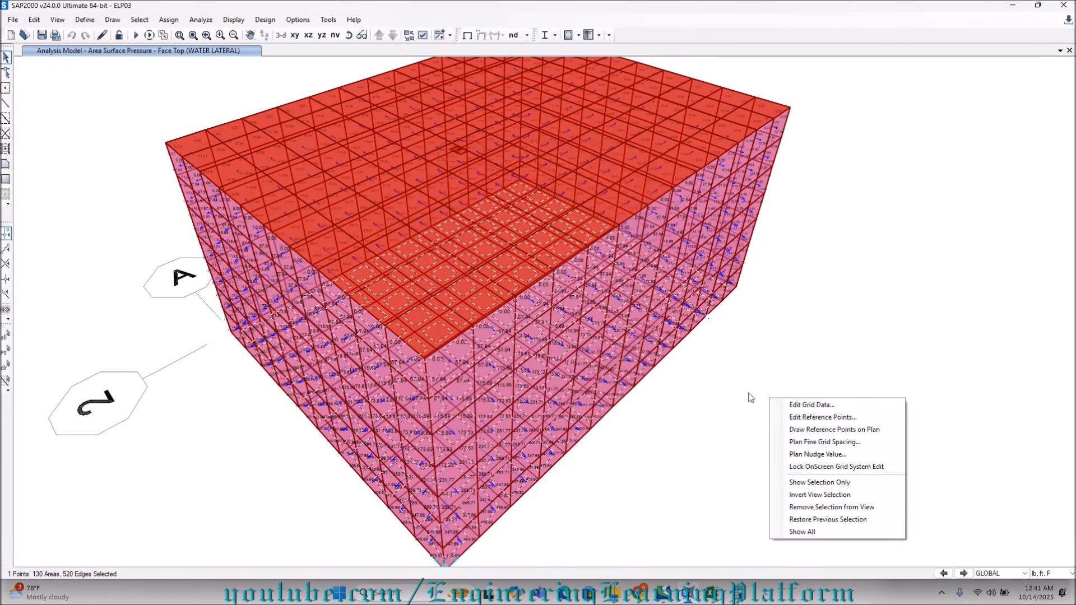
{"action": "left_click", "coordinate": [820, 482]}
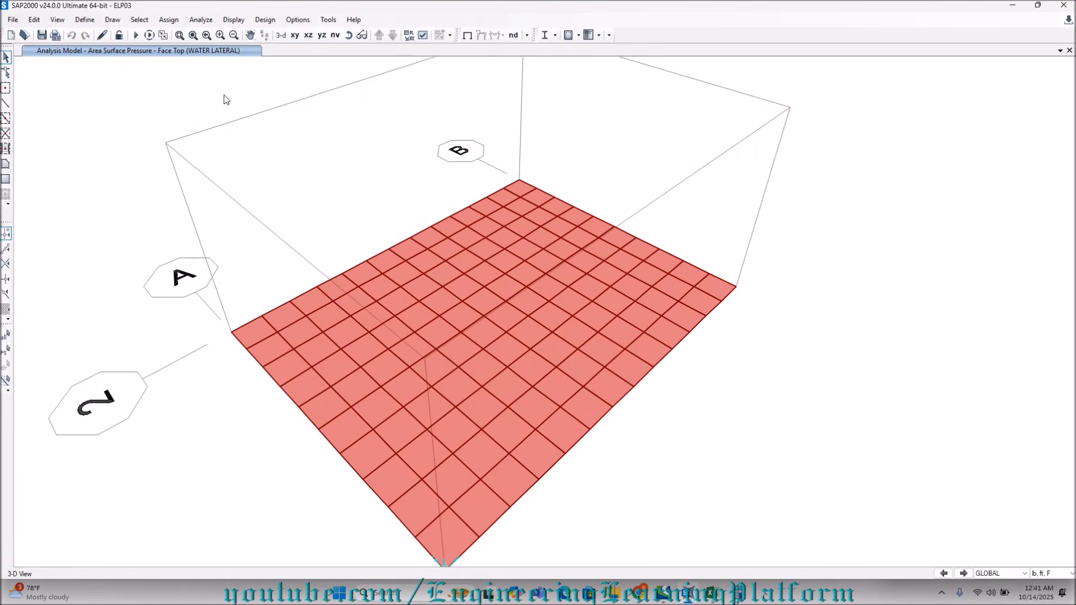
{"action": "left_click", "coordinate": [295, 35]}
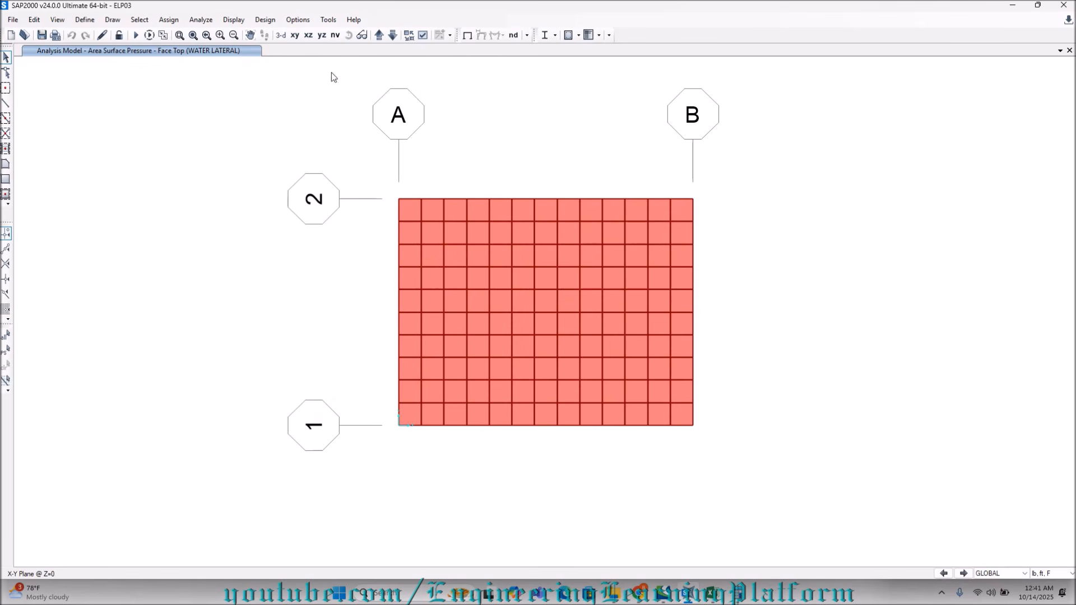
{"action": "left_click", "coordinate": [408, 208]}
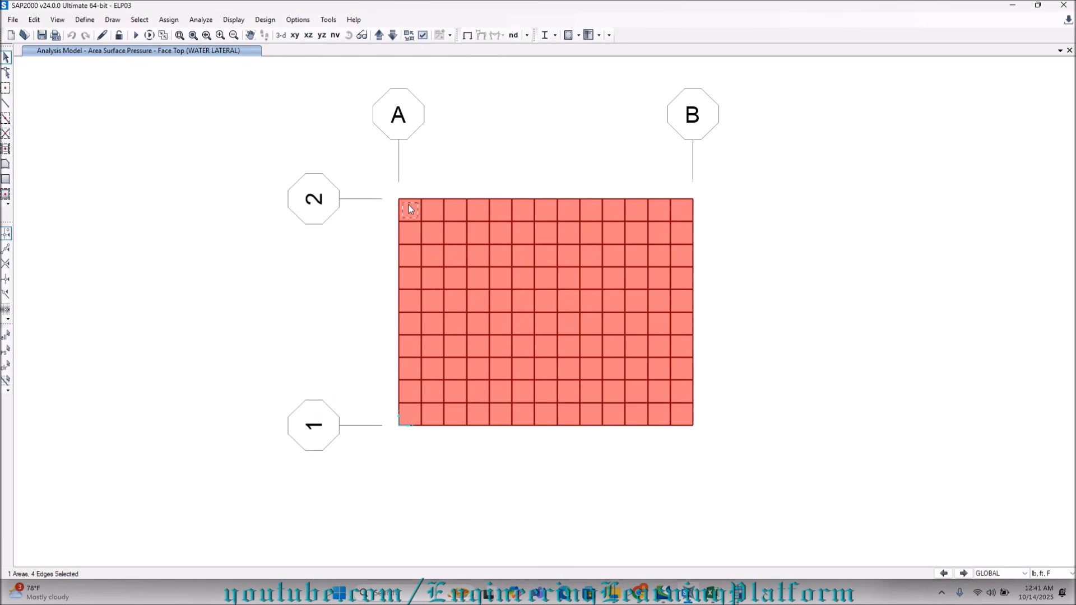
{"action": "left_click", "coordinate": [283, 36]}
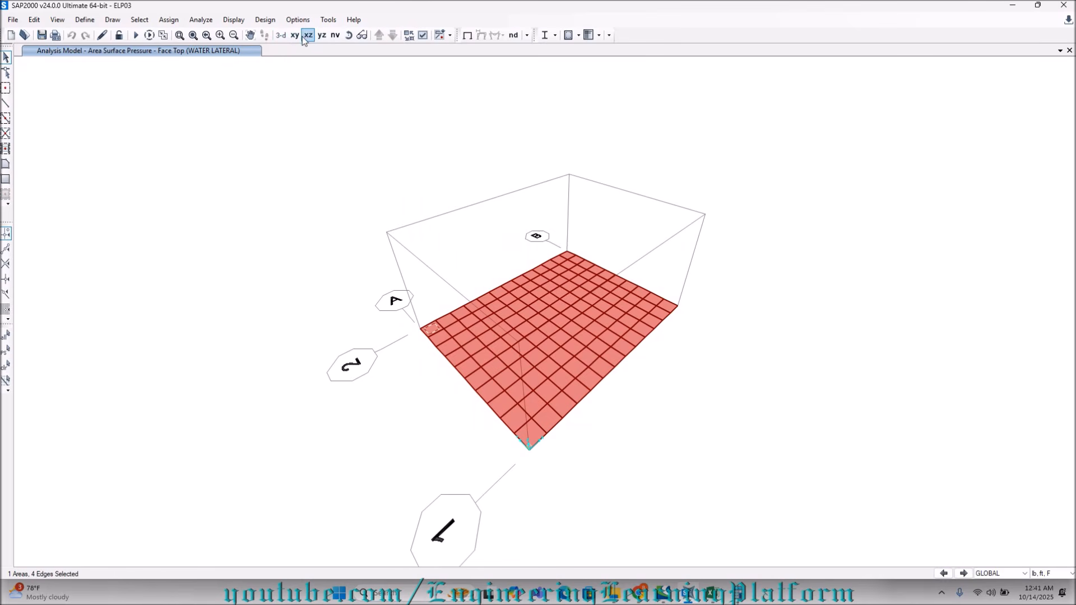
{"action": "left_click", "coordinate": [296, 36]}
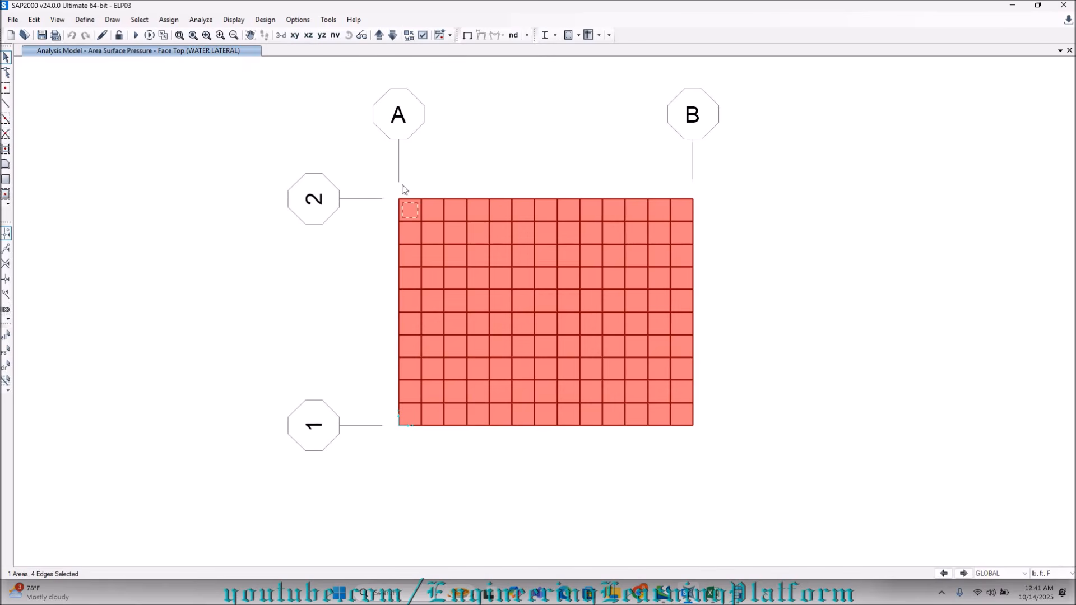
{"action": "left_click", "coordinate": [411, 218]}
{"action": "mouse_move", "coordinate": [390, 194]}
{"action": "left_mouse_down"}
{"action": "mouse_move", "coordinate": [465, 198]}
{"action": "mouse_move", "coordinate": [386, 172]}
{"action": "mouse_move", "coordinate": [394, 197]}
{"action": "left_mouse_up"}
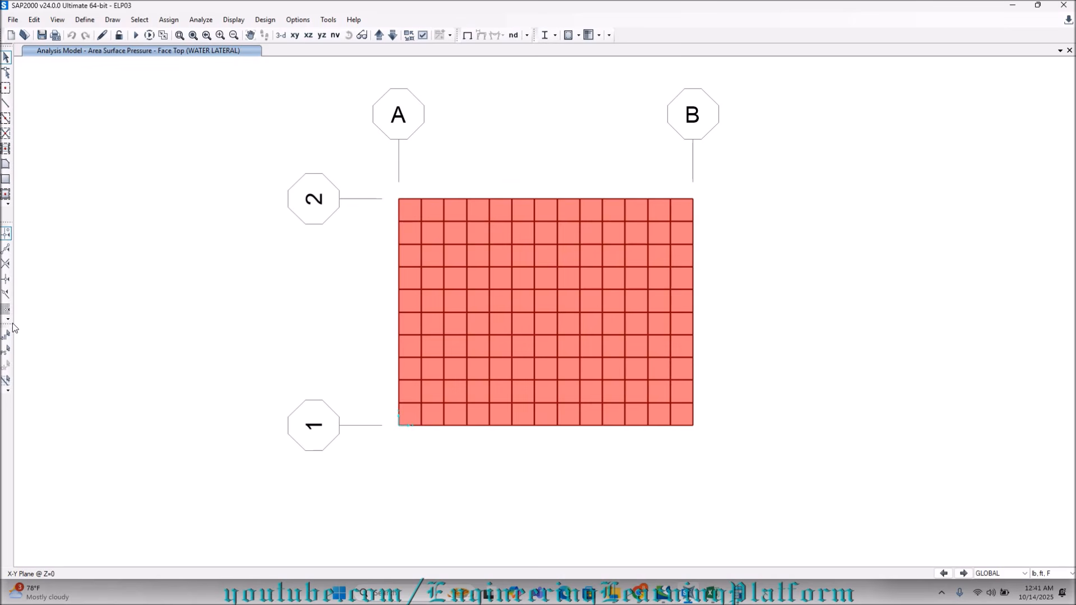
{"action": "left_click", "coordinate": [5, 351]}
Select all areas with the Bottom 12 section in the plan view of the bottom slab.
{"action": "left_click", "coordinate": [141, 21]}
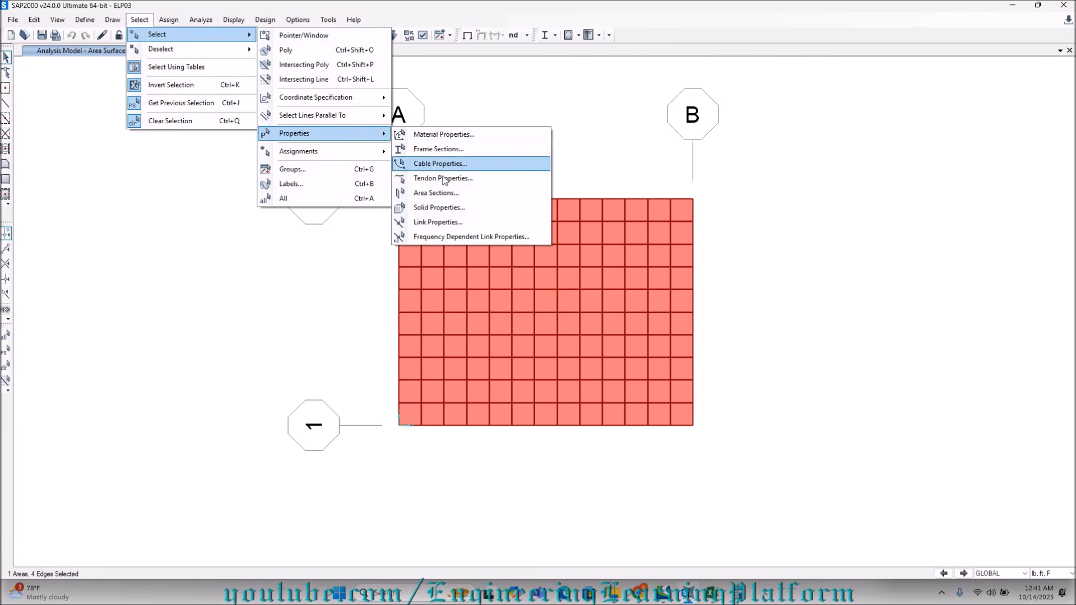
{"action": "left_click", "coordinate": [443, 195]}
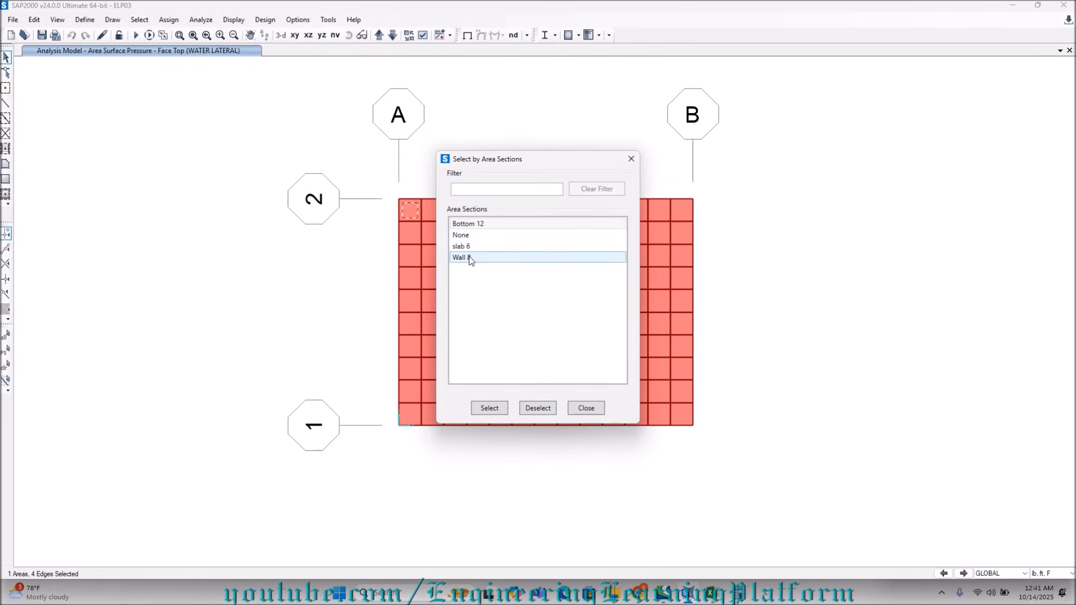
{"action": "left_click", "coordinate": [473, 224]}
{"action": "left_click", "coordinate": [491, 408]}
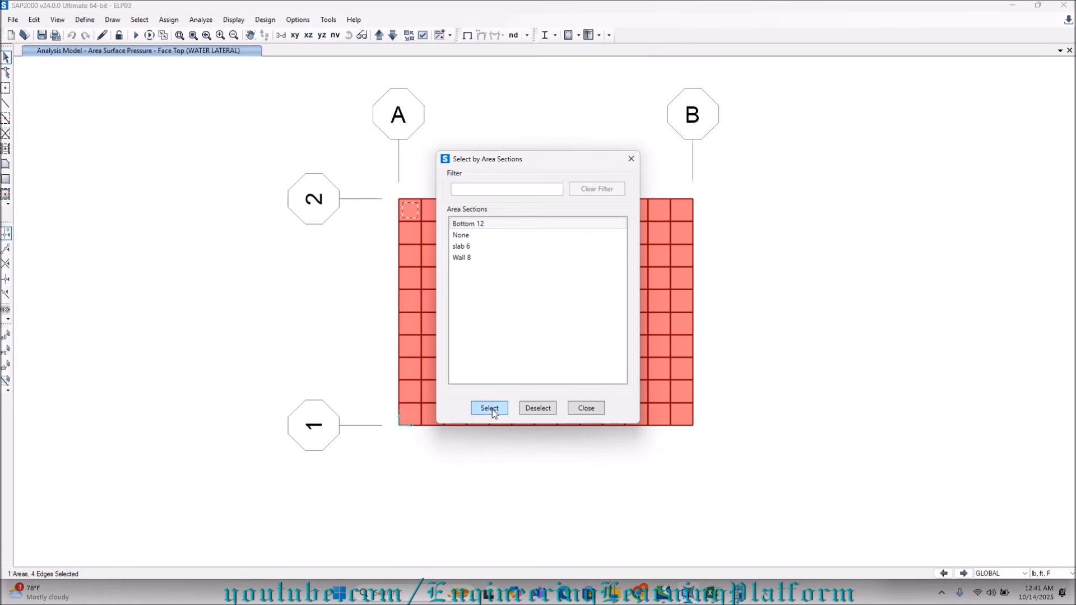
{"action": "left_click", "coordinate": [586, 408]}
{"action": "right_click", "coordinate": [494, 196]}
{"action": "left_click", "coordinate": [481, 175]}
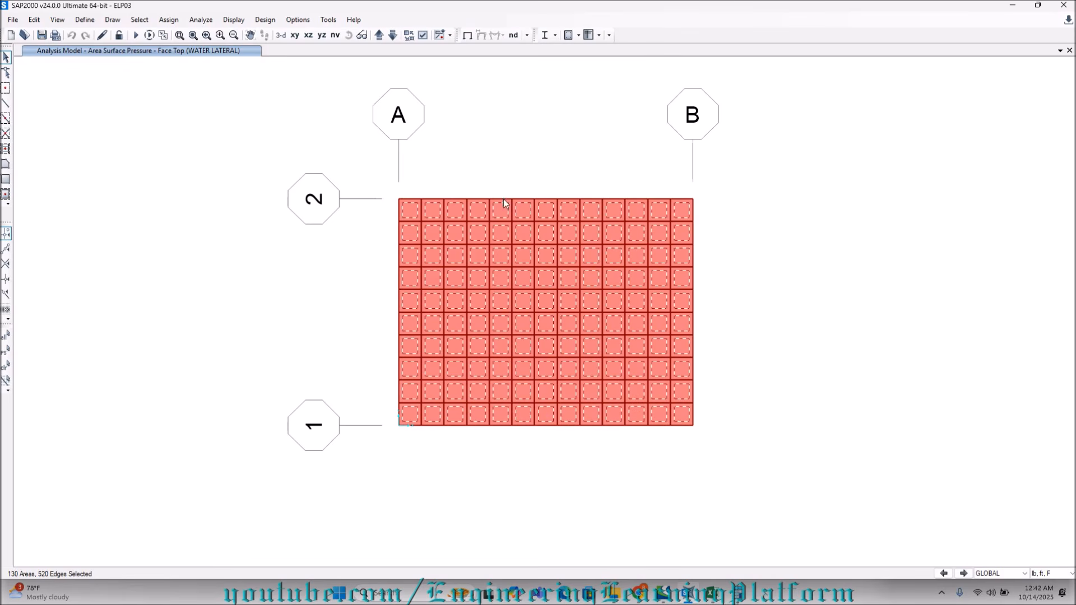
Open the area spring assignment for the selected bottom slab areas.
{"action": "left_click", "coordinate": [169, 20]}
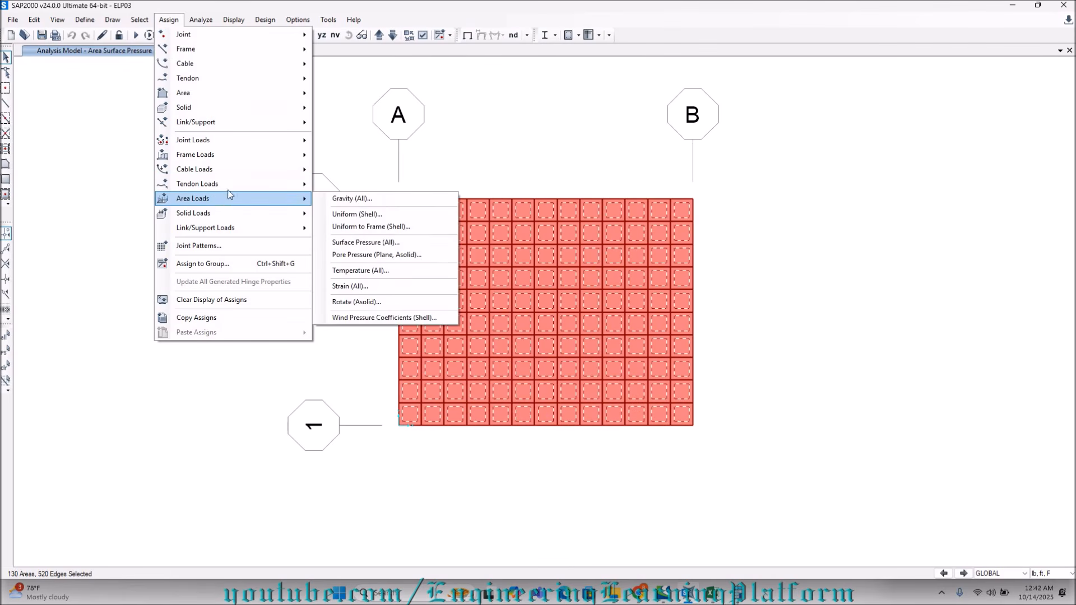
{"action": "mouse_move", "coordinate": [240, 92]}
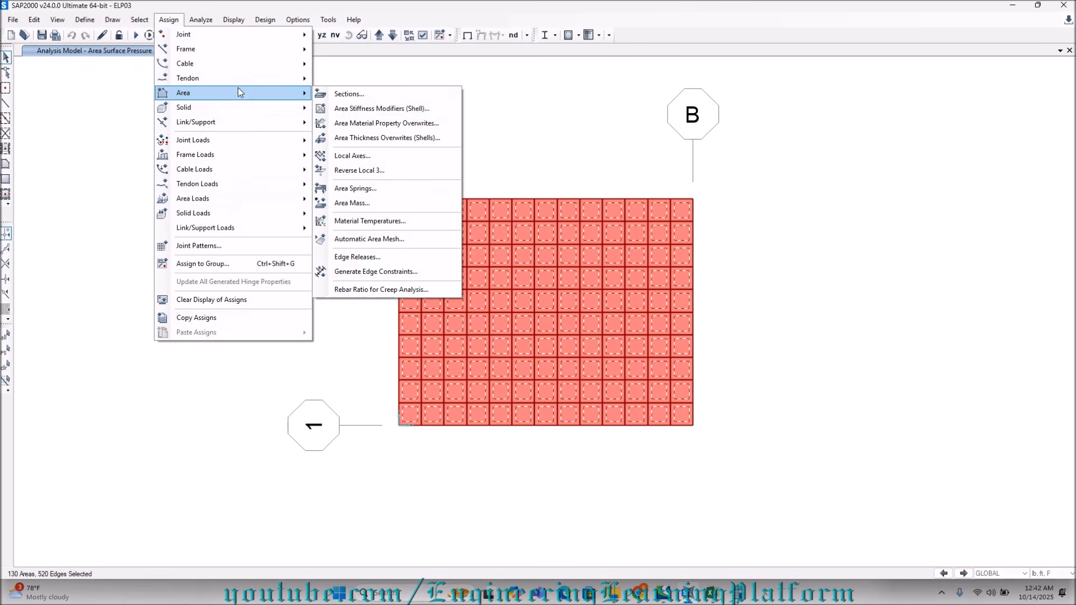
{"action": "left_click", "coordinate": [365, 185]}
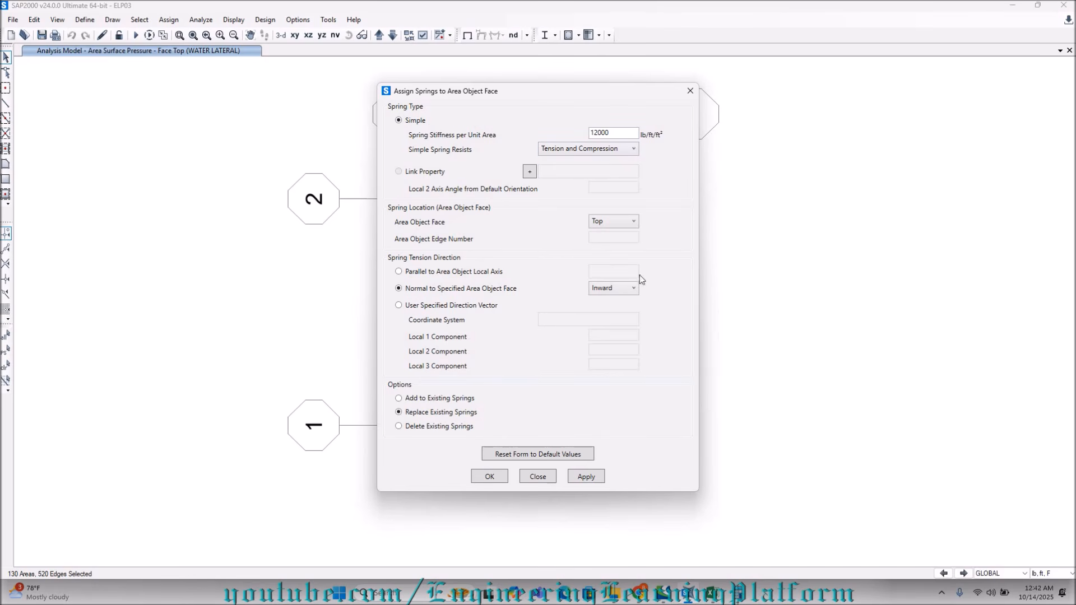
Switch to the Excel design workbook and look up the calculated subgrade modulus under the soil properties.
{"action": "left_click", "coordinate": [709, 595]}
{"action": "scroll", "coordinate": [274, 417], "scroll_direction": "down", "scroll_amount": 3}
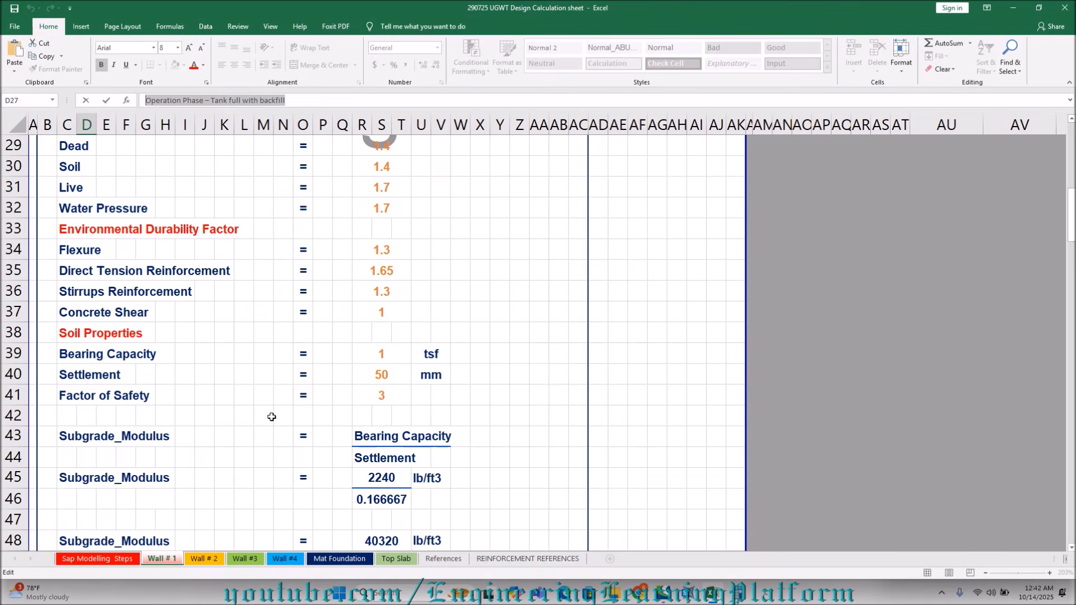
{"action": "scroll", "coordinate": [371, 459], "scroll_direction": "down", "scroll_amount": 1}
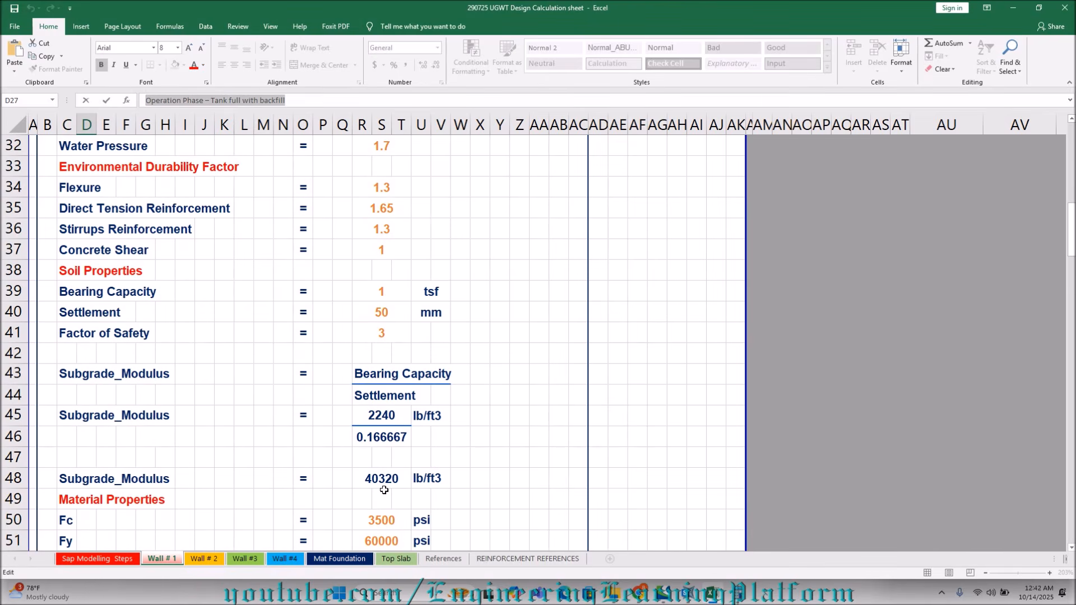
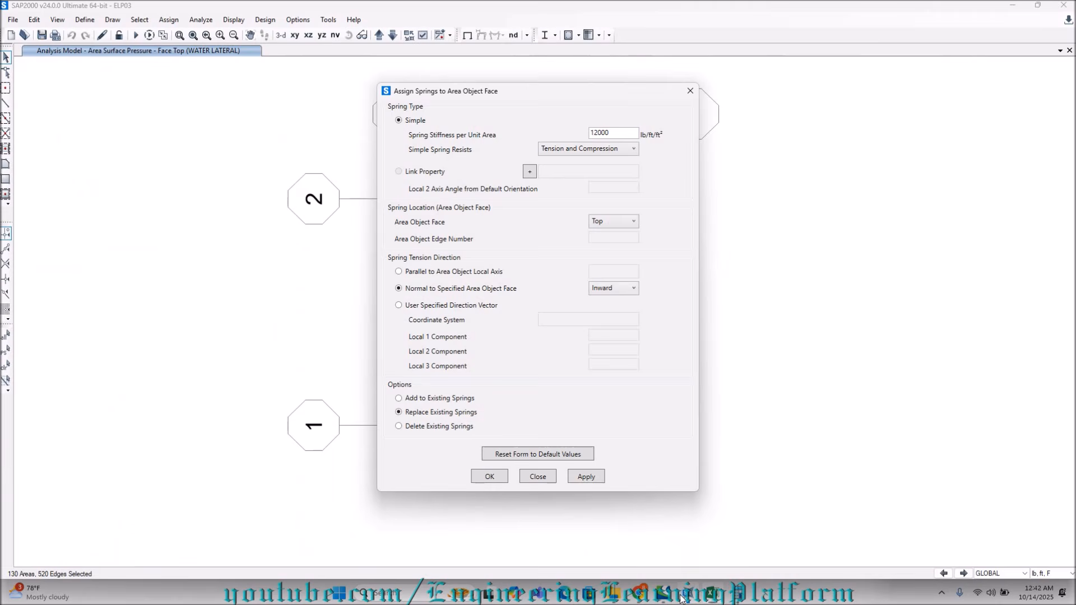
{"action": "left_click", "coordinate": [689, 592]}
{"action": "double_click", "coordinate": [617, 130]}
{"action": "type", "text": "40320"}
{"action": "left_click", "coordinate": [569, 151]}
{"action": "left_click", "coordinate": [569, 165]}
{"action": "mouse_move", "coordinate": [694, 599]}
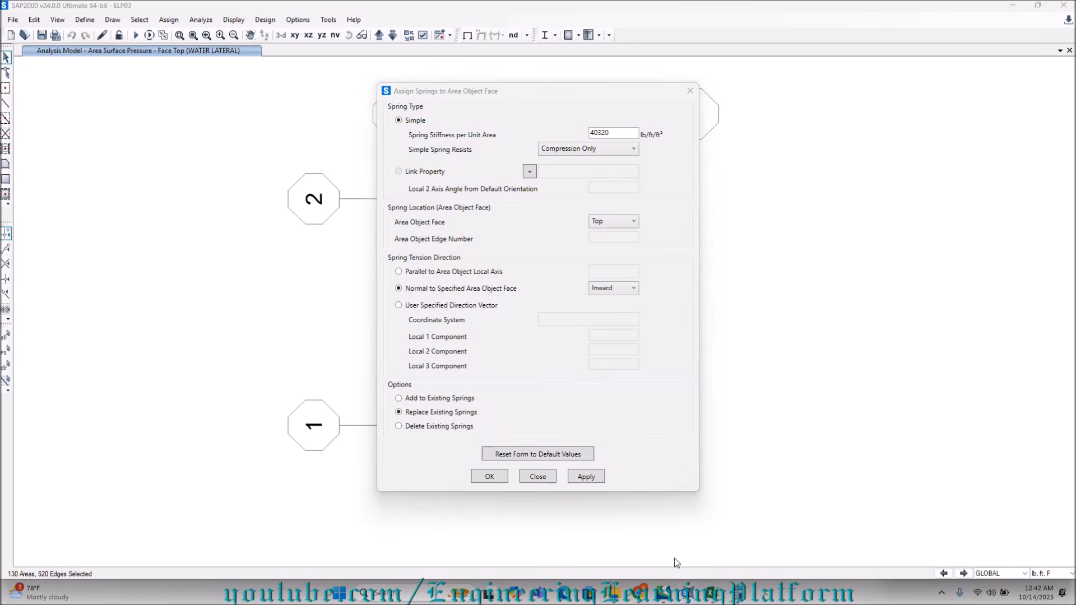
{"action": "left_click_drag", "start_coordinate": [488, 98], "coordinate": [79, 107]}
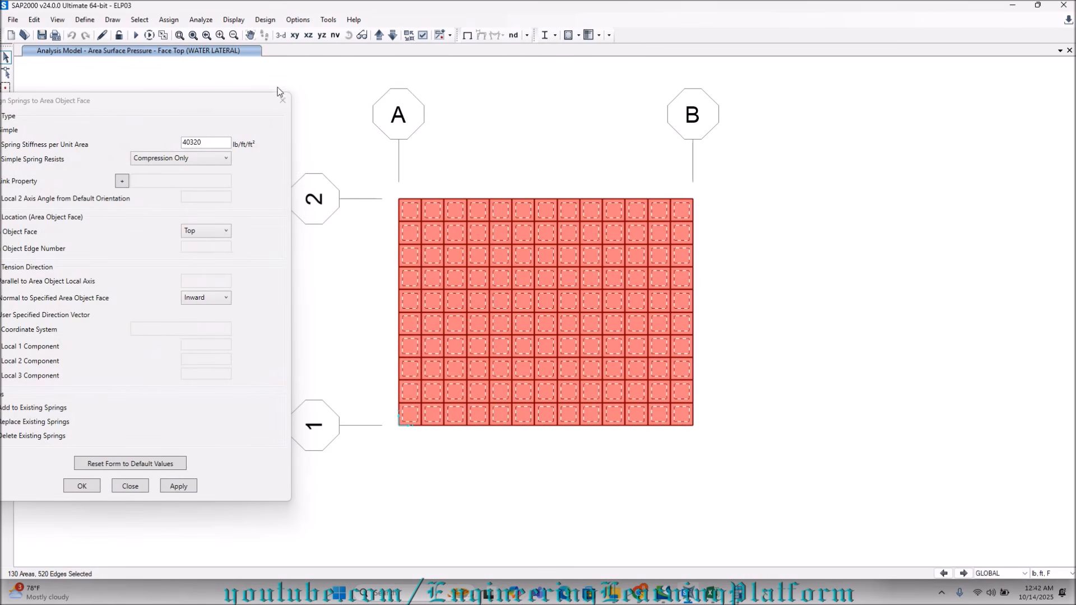
{"action": "left_click", "coordinate": [283, 100]}
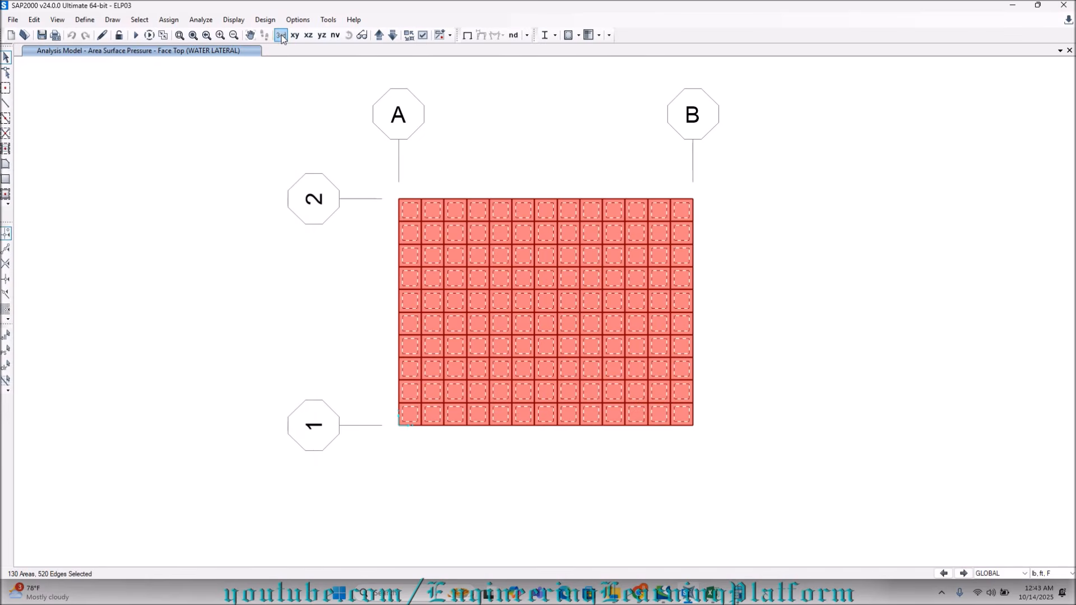
Show the bottom slab in the 3D view with area local axes turned on and inspect the axes at the slab corner.
{"action": "left_click", "coordinate": [282, 34]}
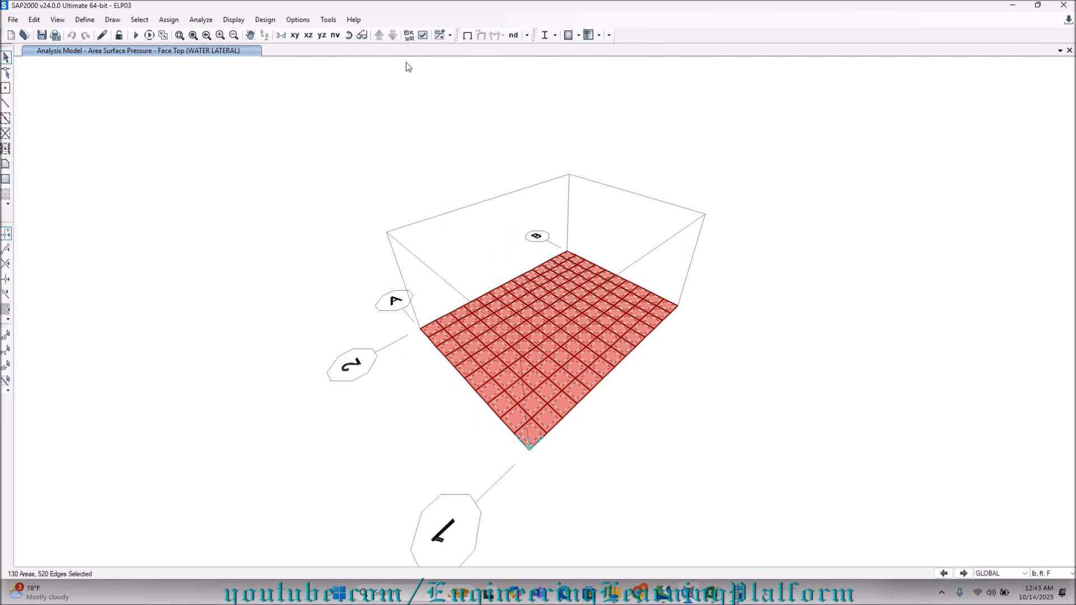
{"action": "left_click", "coordinate": [423, 35]}
{"action": "left_click", "coordinate": [528, 338]}
{"action": "left_click", "coordinate": [586, 436]}
{"action": "left_click_drag", "start_coordinate": [516, 137], "coordinate": [237, 87]}
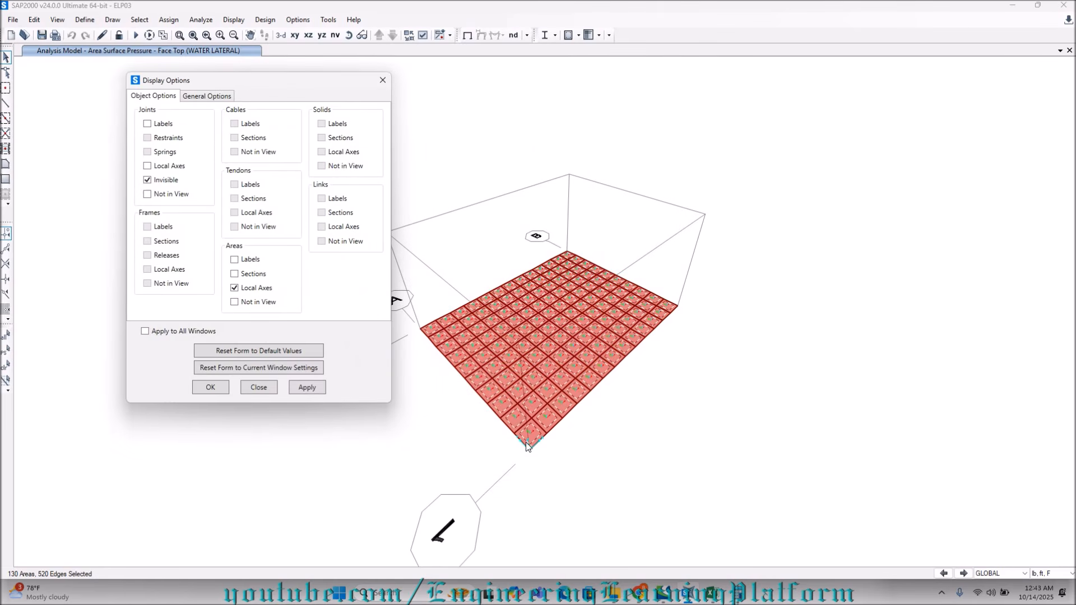
{"action": "scroll", "coordinate": [526, 442], "scroll_direction": "up", "scroll_amount": 5}
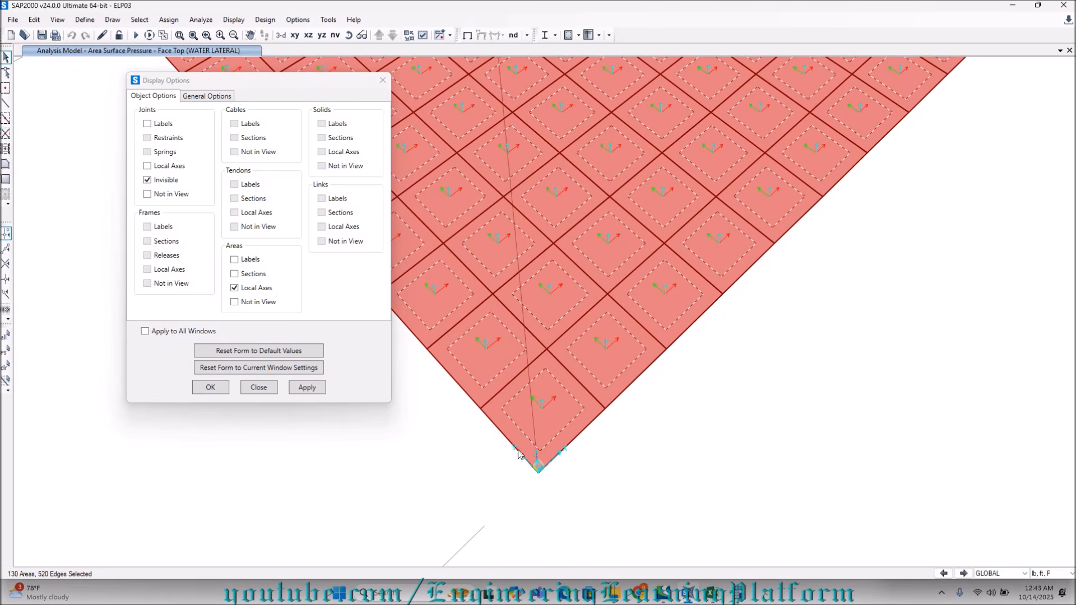
{"action": "left_click", "coordinate": [270, 387]}
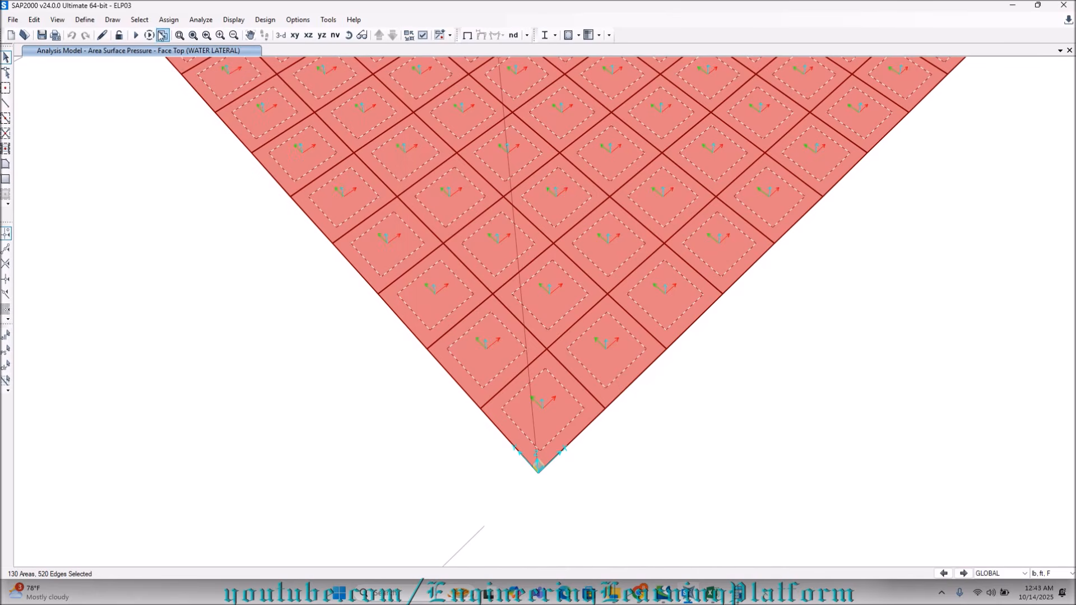
Open the area spring assignment for the selected slab areas and set the spring stiffness per unit area to the workbook's subgrade modulus, 40320 lb/ft/ft².
{"action": "left_click", "coordinate": [169, 19]}
{"action": "mouse_move", "coordinate": [231, 96]}
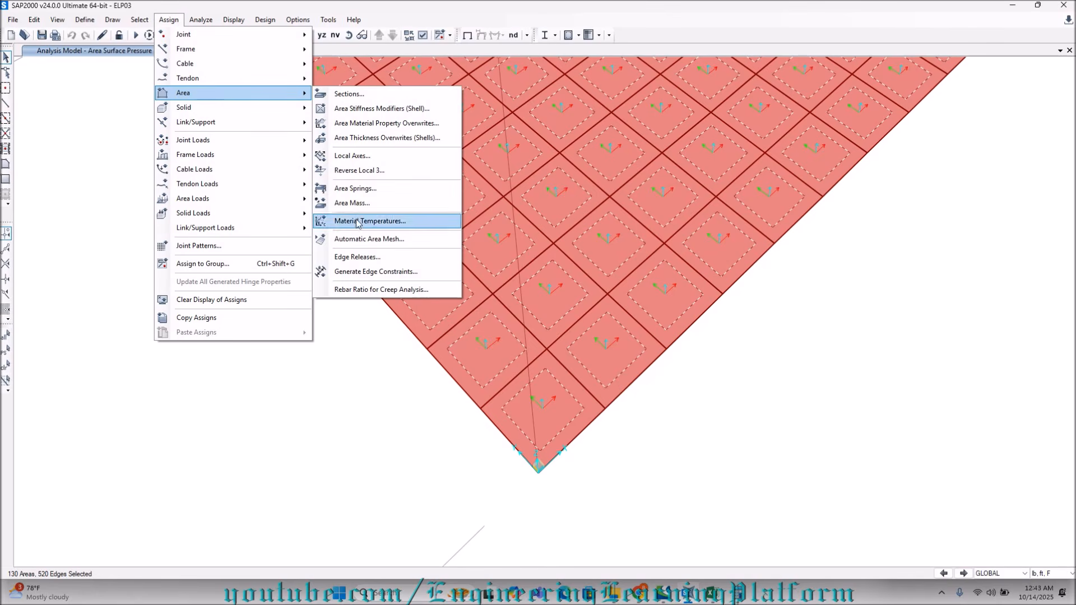
{"action": "left_click", "coordinate": [355, 189]}
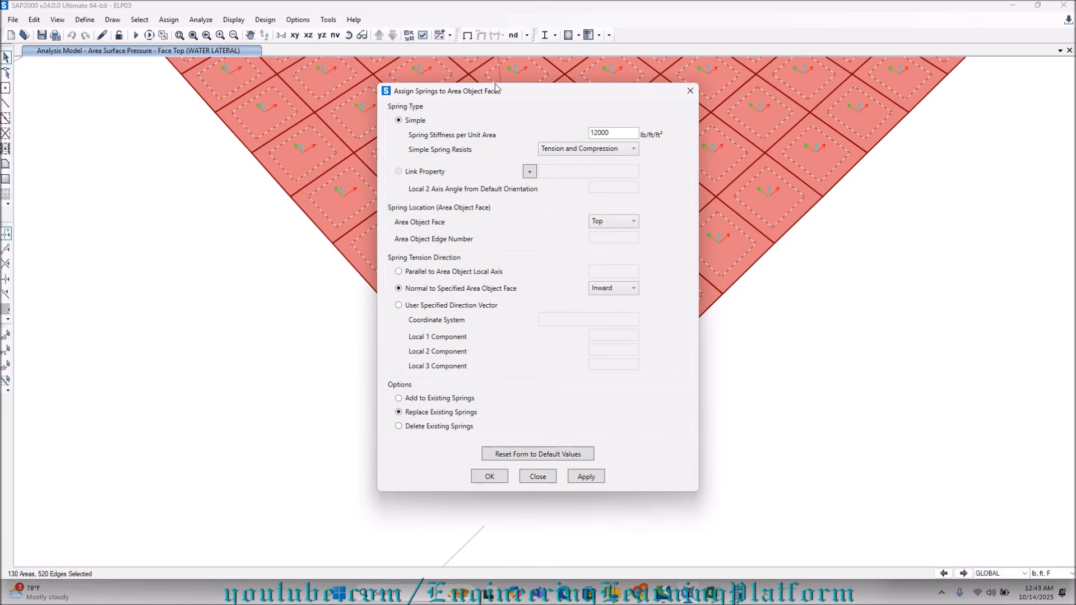
{"action": "left_click_drag", "start_coordinate": [494, 91], "coordinate": [180, 101]}
{"action": "double_click", "coordinate": [312, 143]}
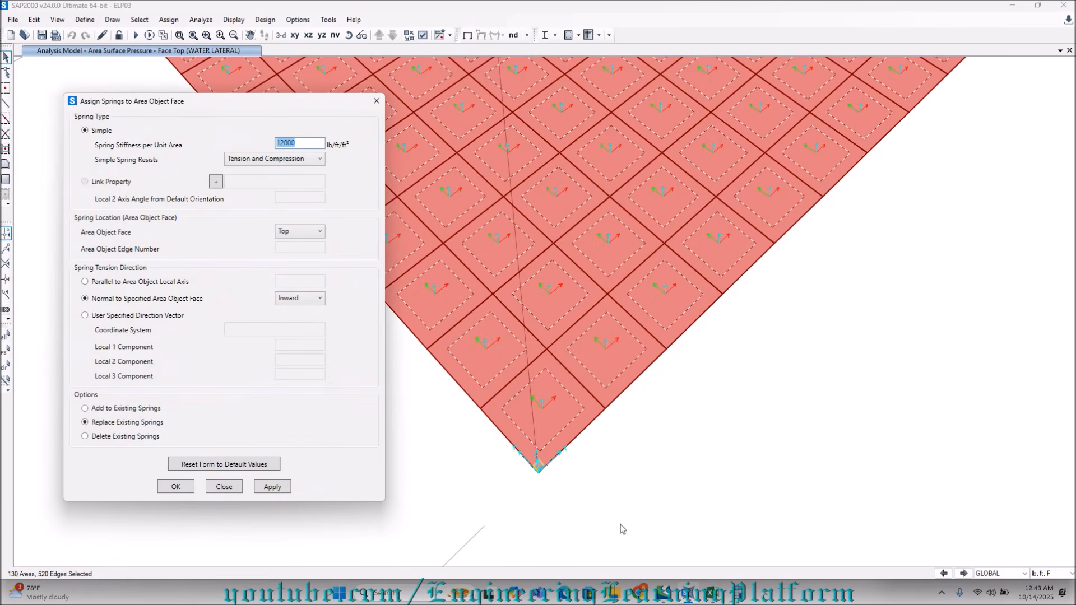
{"action": "left_click", "coordinate": [712, 593]}
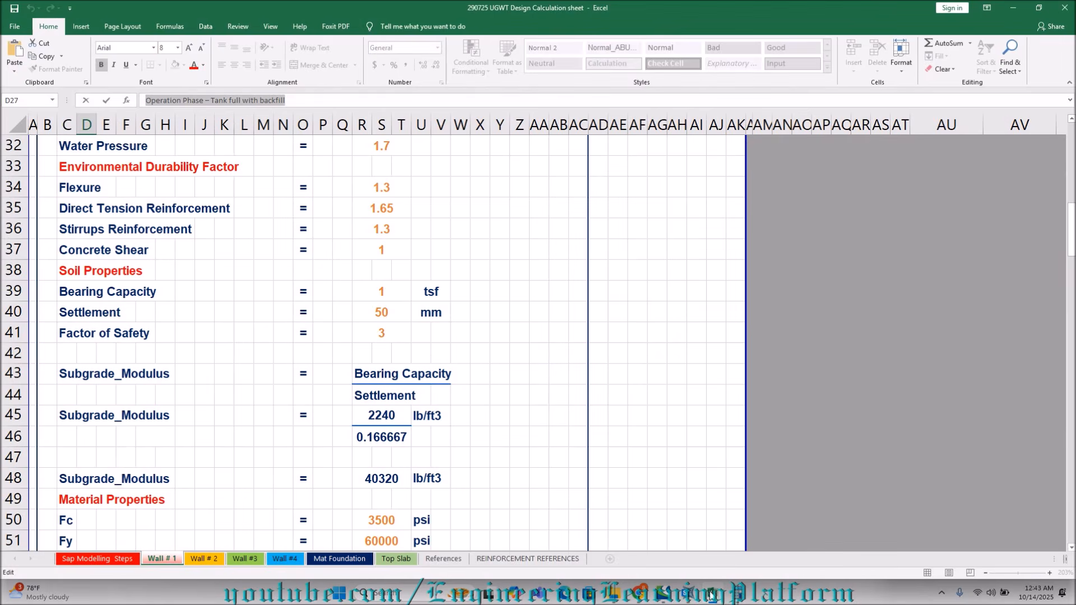
{"action": "left_click", "coordinate": [712, 594]}
{"action": "type", "text": "40320"}
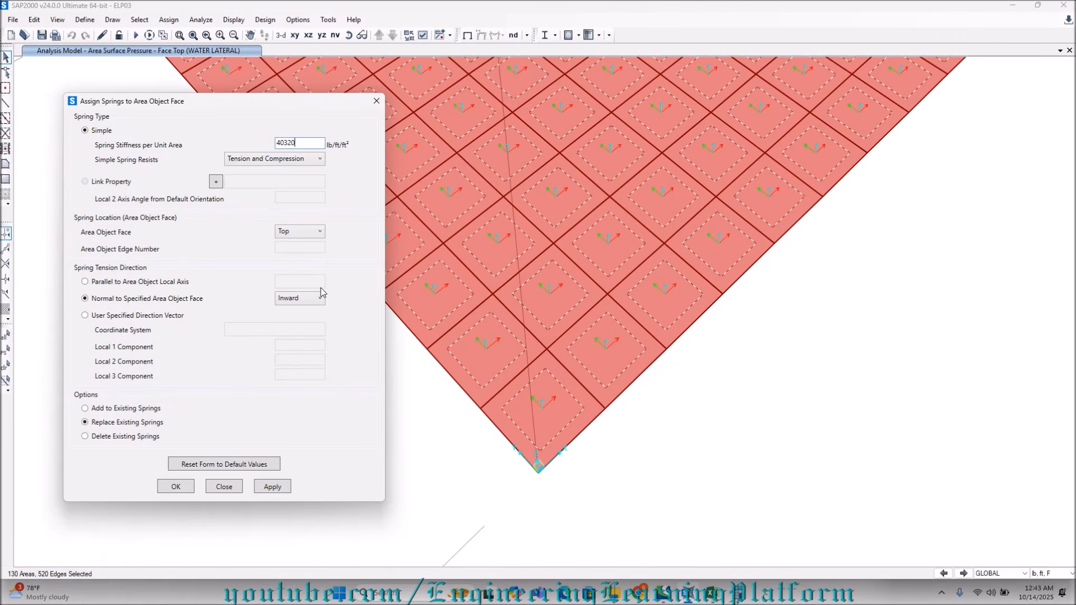
Make the simple springs compression only, locate them on the bottom face, and assign them to the selected slab areas.
{"action": "left_click", "coordinate": [292, 160]}
{"action": "left_click", "coordinate": [287, 178]}
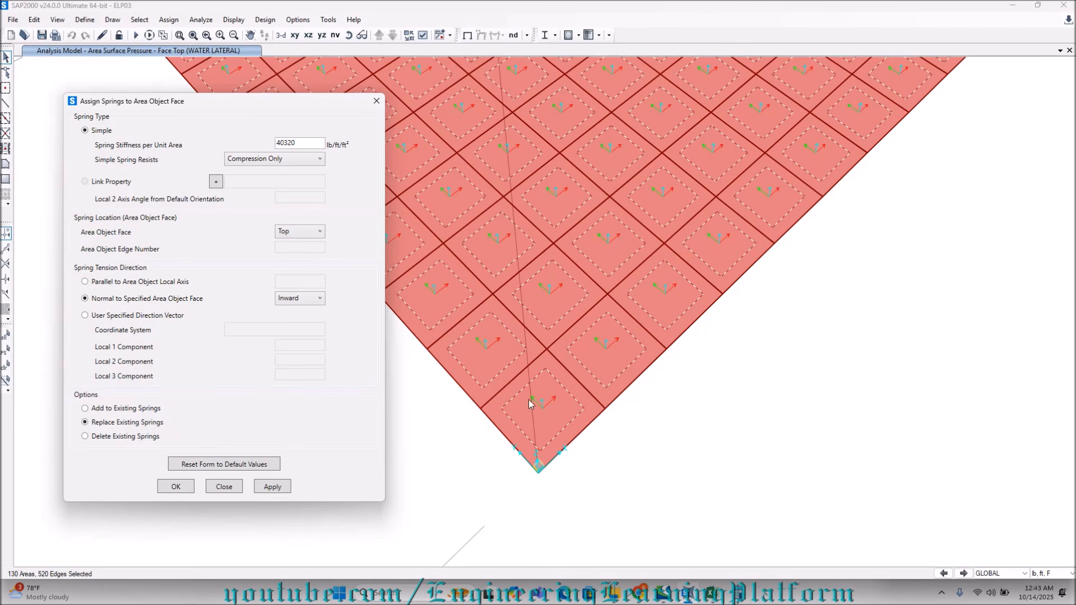
{"action": "left_click", "coordinate": [287, 232]}
{"action": "left_click", "coordinate": [287, 258]}
{"action": "left_click", "coordinate": [260, 487]}
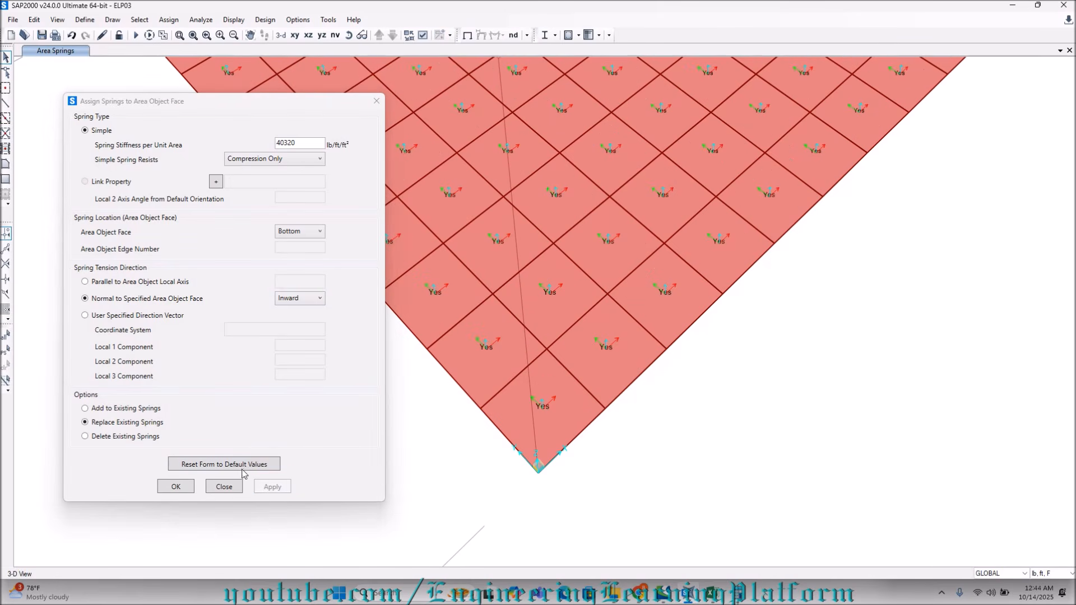
{"action": "left_click", "coordinate": [176, 486]}
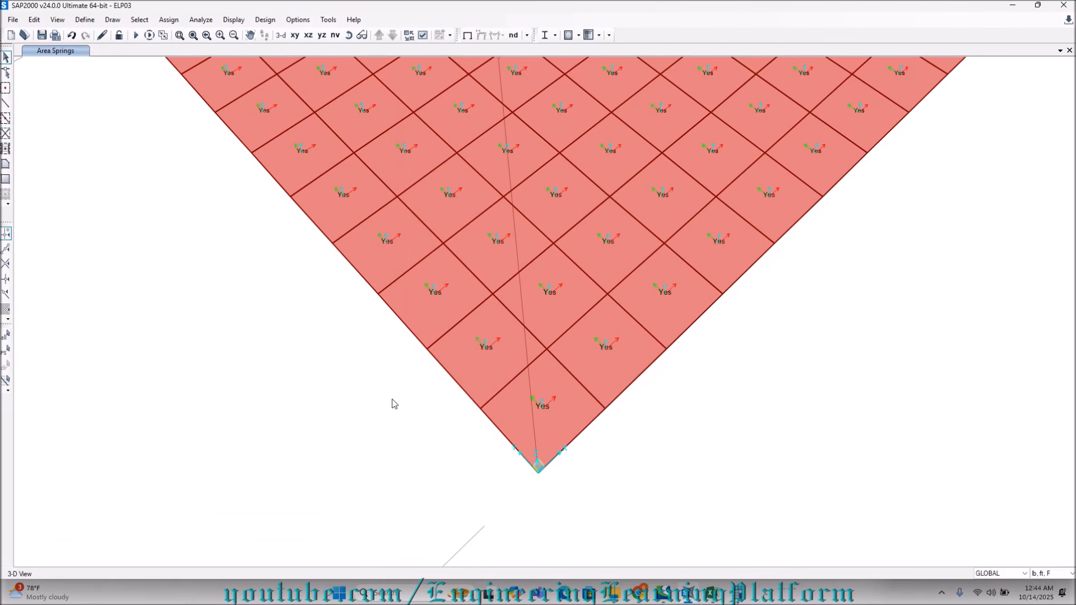
Select the joints along all four edges of the bottom slab in the XY plan view.
{"action": "left_click", "coordinate": [295, 35]}
{"action": "left_click_drag", "start_coordinate": [389, 193], "coordinate": [707, 210]}
{"action": "left_click_drag", "start_coordinate": [392, 191], "coordinate": [707, 440]}
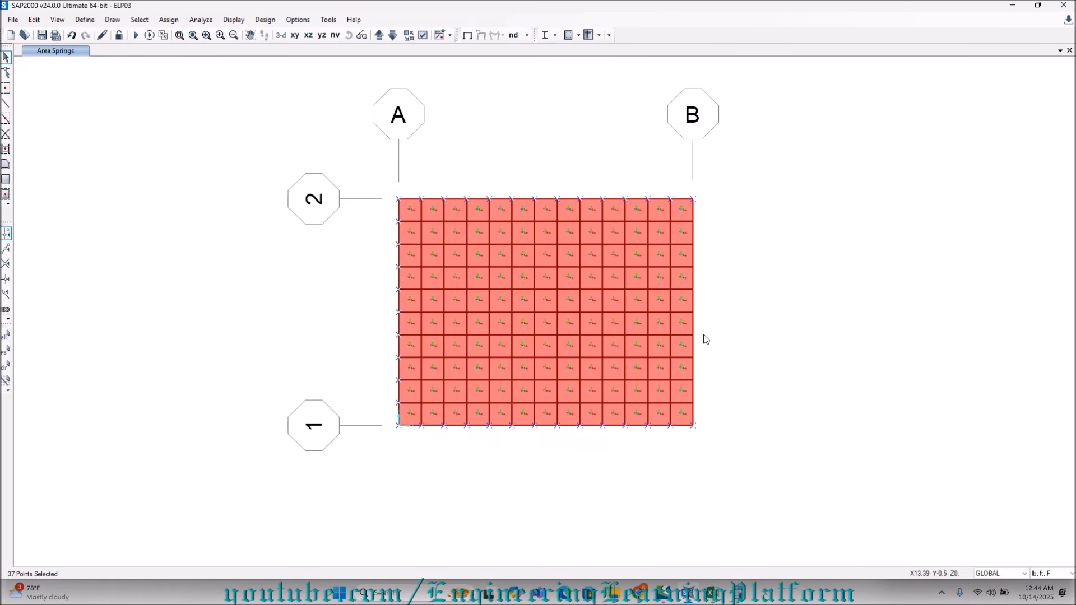
{"action": "right_click", "coordinate": [703, 330]}
{"action": "left_click", "coordinate": [692, 189]}
{"action": "left_click_drag", "start_coordinate": [691, 190], "coordinate": [705, 433]}
Return to the 3D view and show all objects of the tank again.
{"action": "left_click", "coordinate": [281, 34]}
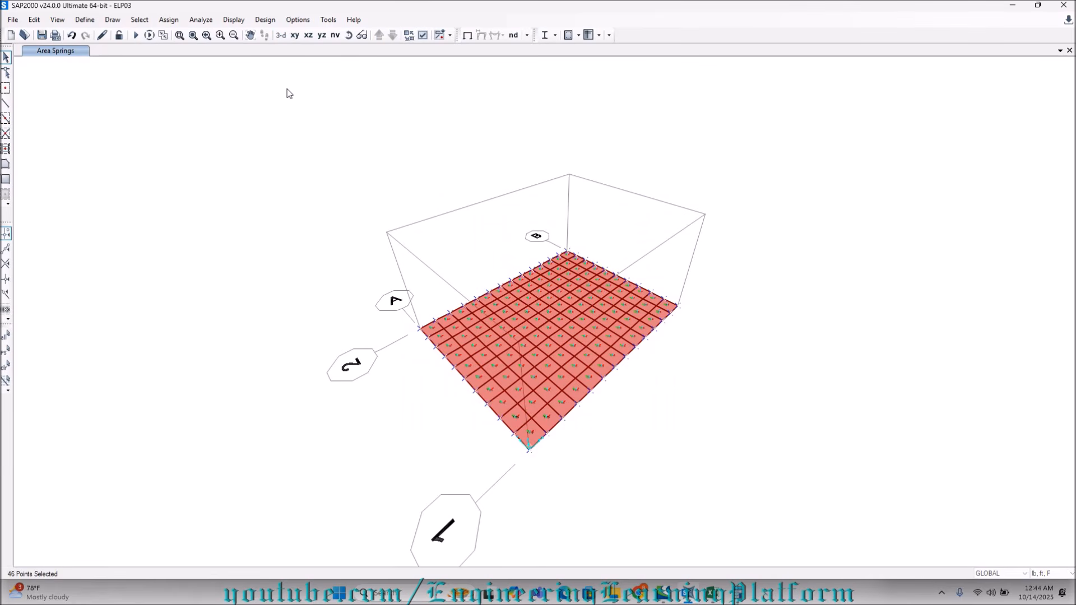
{"action": "right_click", "coordinate": [295, 133]}
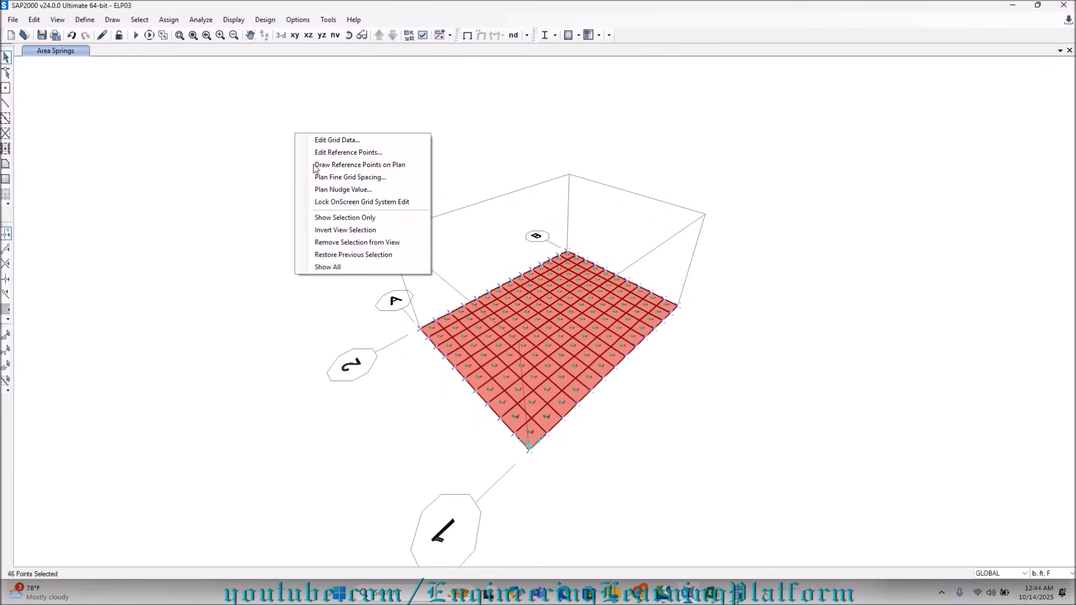
{"action": "left_click", "coordinate": [353, 264]}
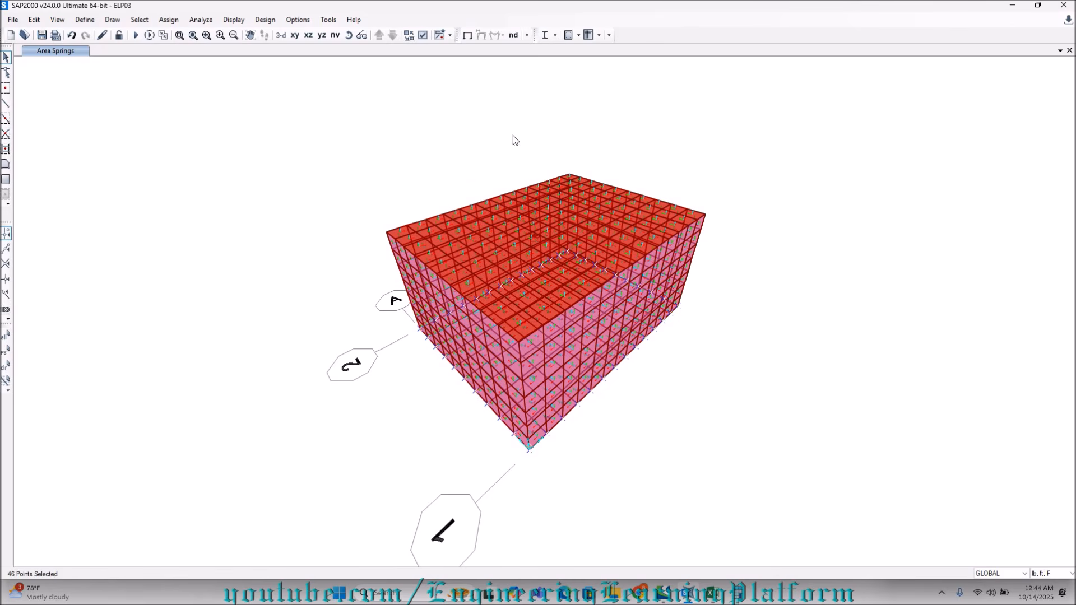
Assign joint restraints in translations 1, 2 and 3 to the selected edge joints of the bottom slab.
{"action": "left_click", "coordinate": [169, 20]}
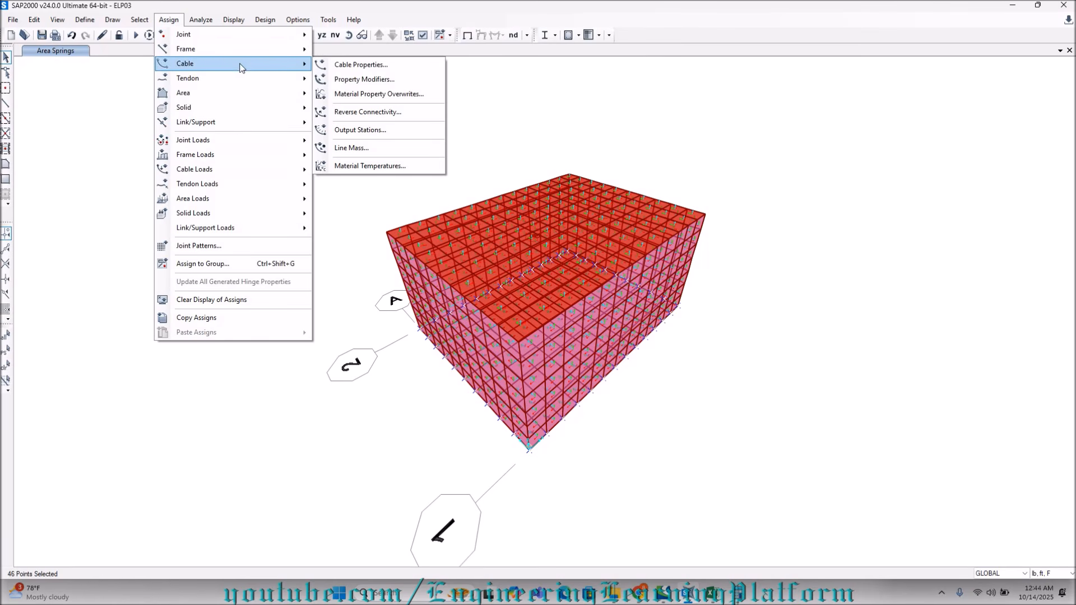
{"action": "mouse_move", "coordinate": [256, 39]}
{"action": "left_click", "coordinate": [359, 35]}
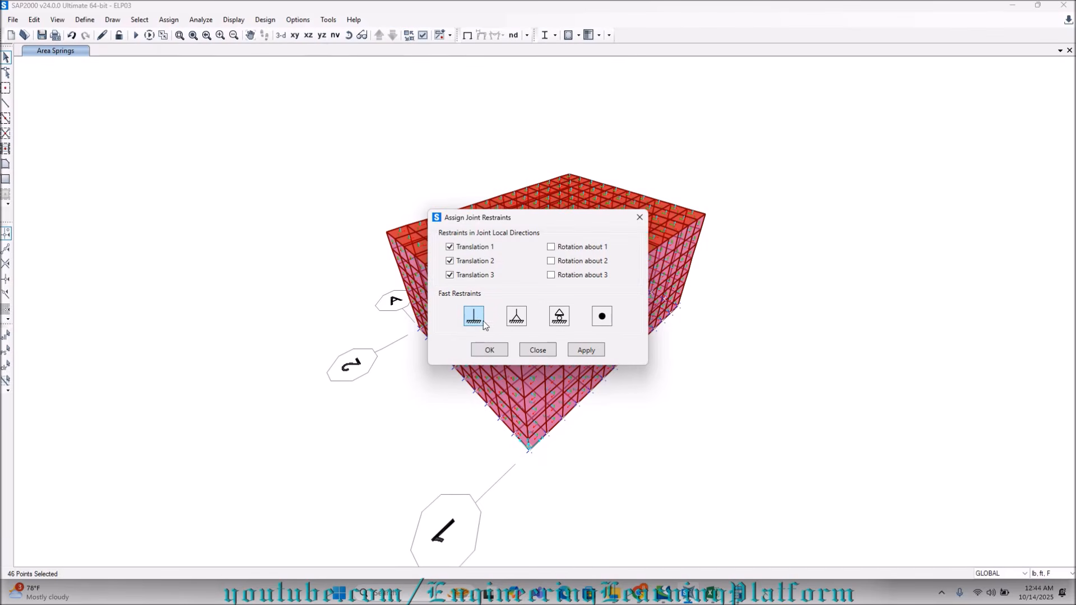
{"action": "left_click", "coordinate": [490, 349]}
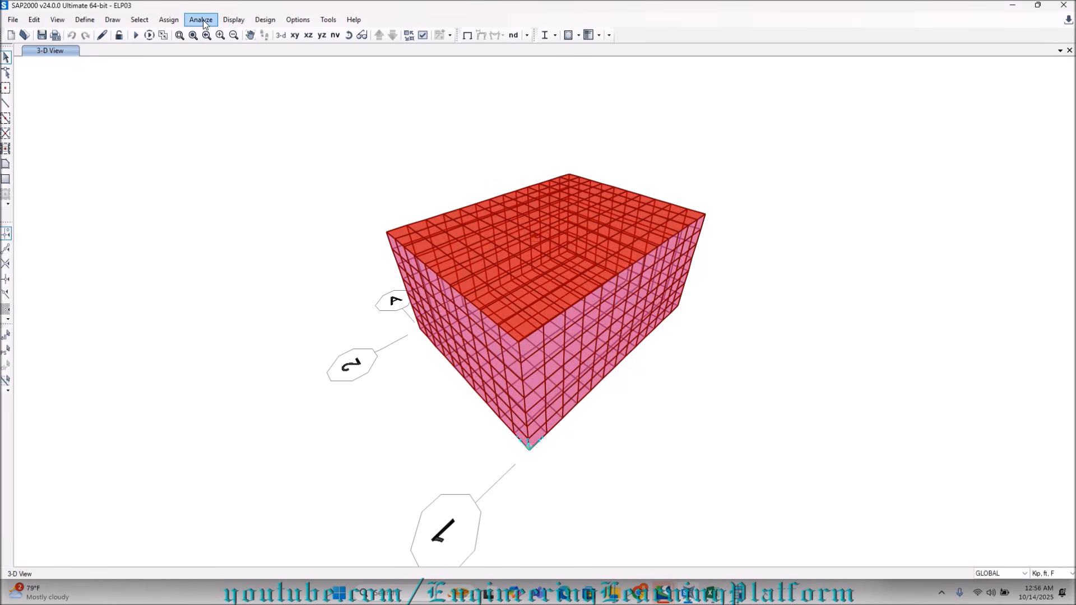
Run the analysis for all load cases.
{"action": "left_click", "coordinate": [200, 20]}
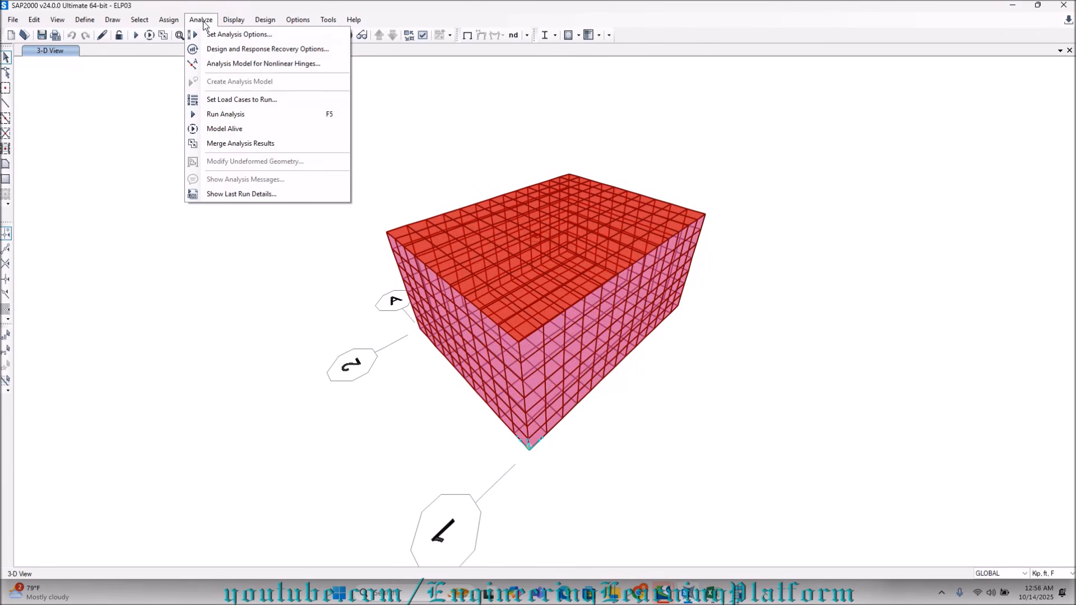
{"action": "left_click", "coordinate": [230, 115]}
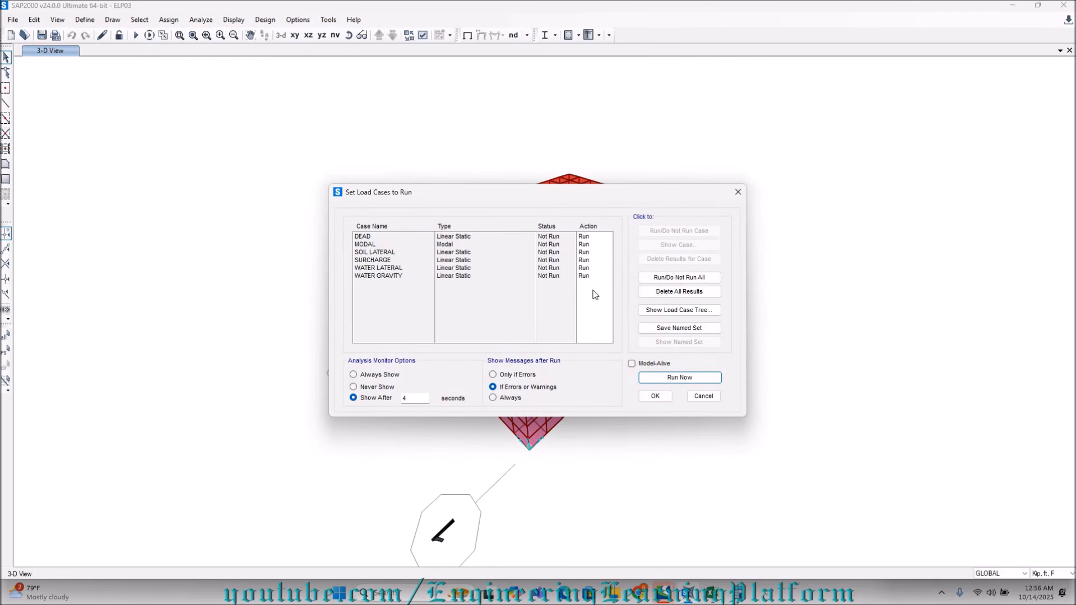
{"action": "left_click", "coordinate": [679, 379]}
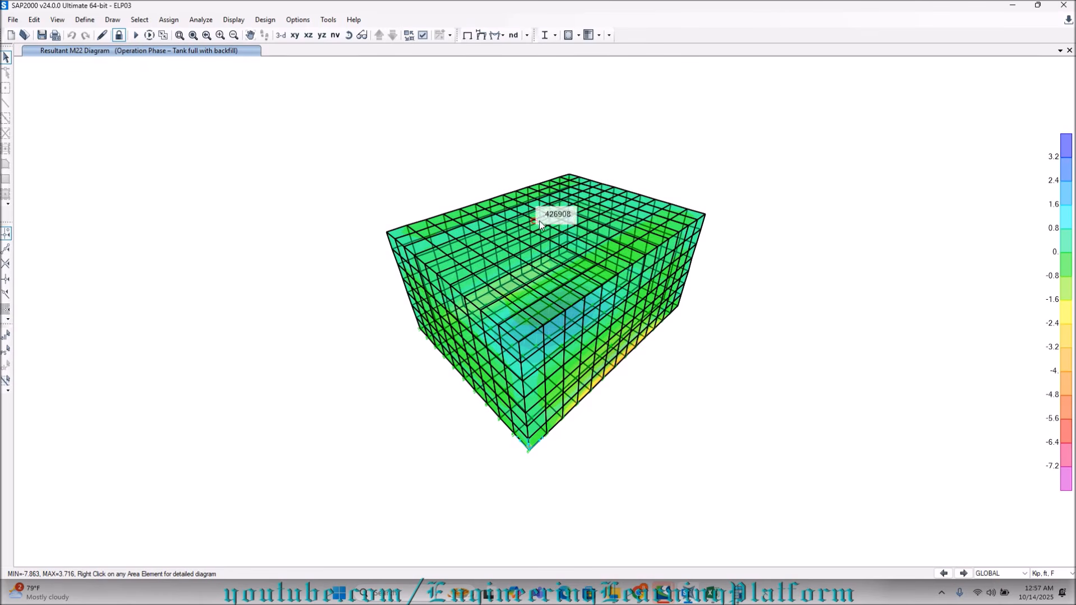
View the M22 moment contours of the tank wall in the XZ elevation.
{"action": "mouse_move", "coordinate": [607, 276]}
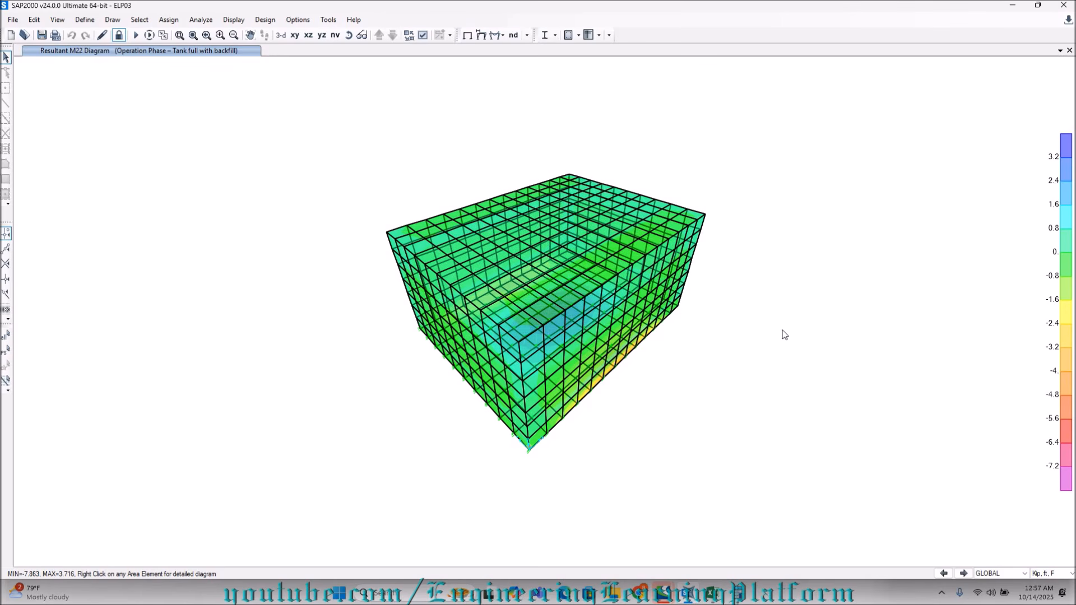
{"action": "right_click", "coordinate": [495, 3]}
{"action": "left_click", "coordinate": [250, 45]}
{"action": "left_click", "coordinate": [309, 35]}
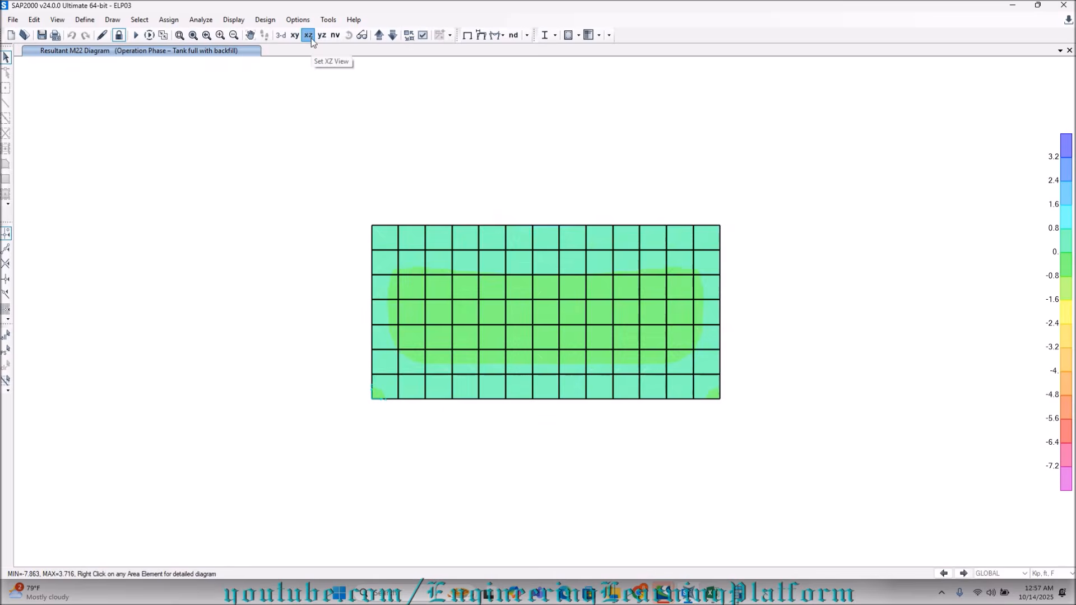
{"action": "left_click", "coordinate": [322, 35]}
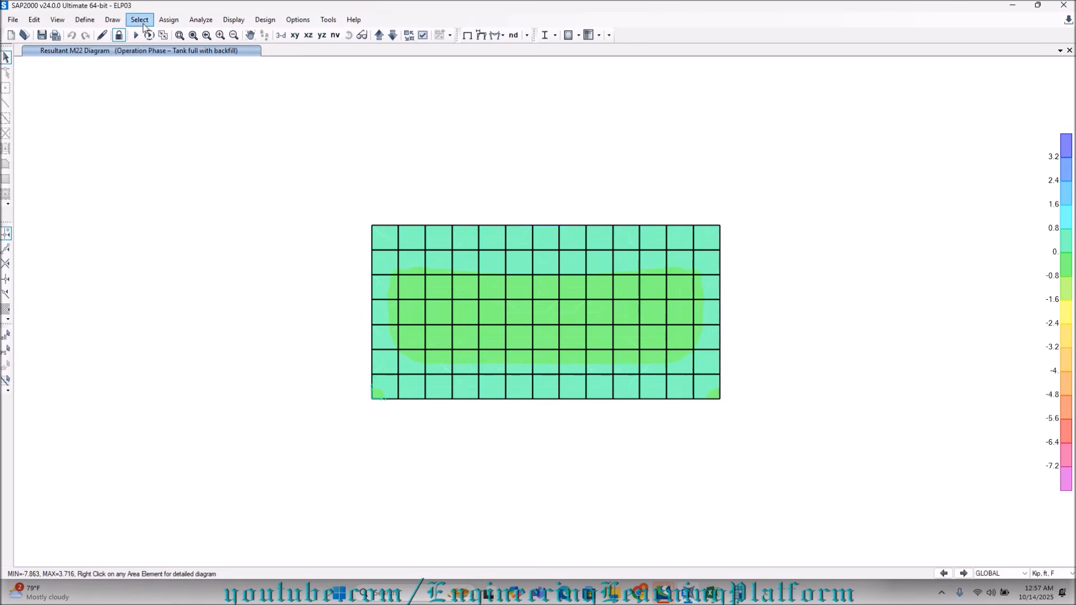
Open the shell stress display settings and arrange the dialog and the wall elevation side by side.
{"action": "left_click", "coordinate": [234, 20]}
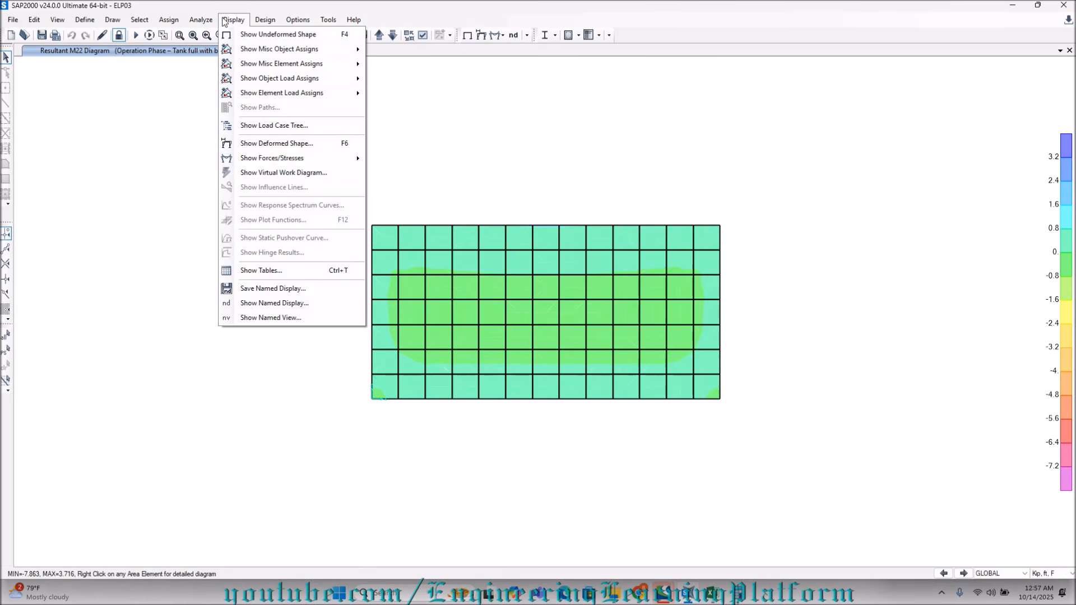
{"action": "mouse_move", "coordinate": [290, 158]}
{"action": "left_click", "coordinate": [392, 188]}
{"action": "left_click_drag", "start_coordinate": [421, 108], "coordinate": [34, 119]}
{"action": "middle_click_drag", "start_coordinate": [507, 159], "coordinate": [726, 167]}
{"action": "left_click_drag", "start_coordinate": [280, 121], "coordinate": [472, 111]}
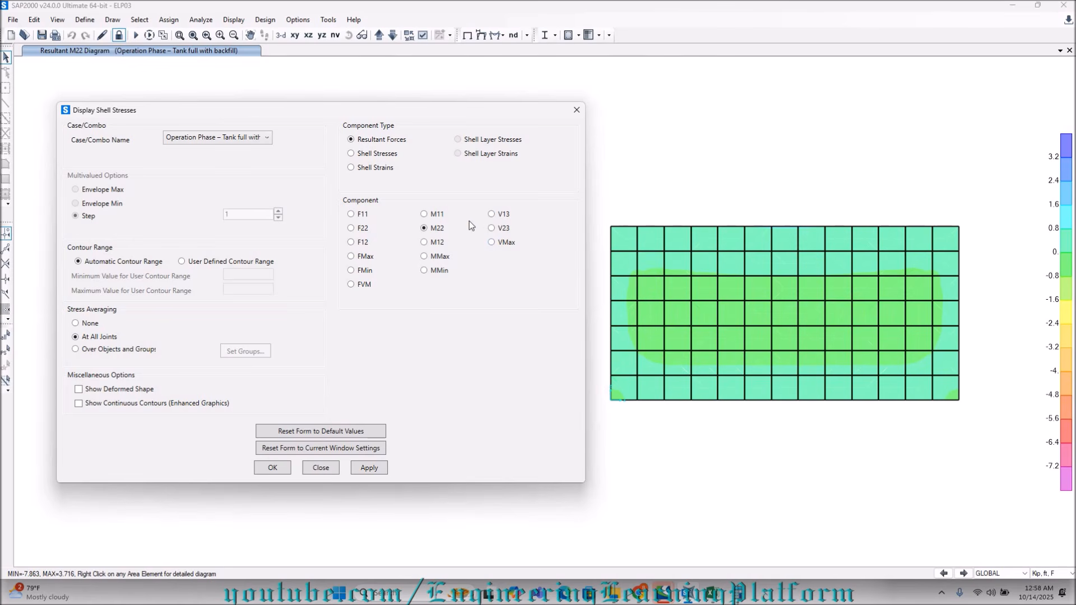
Display the M11 resultant contours on the wall for the Test Phase – Tank full without backfill combination.
{"action": "left_click", "coordinate": [259, 137]}
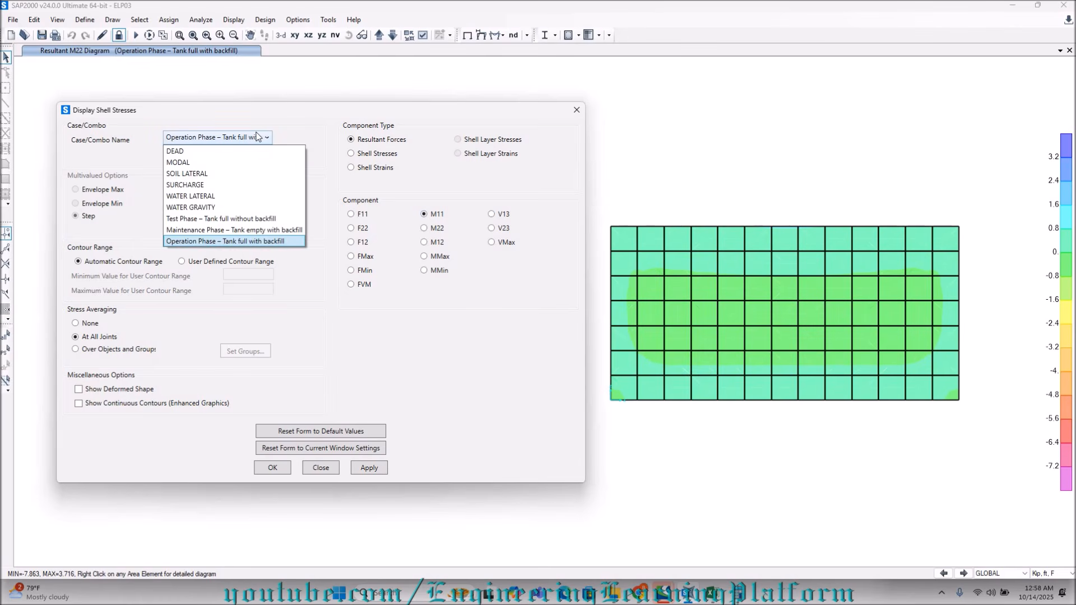
{"action": "left_click", "coordinate": [251, 220]}
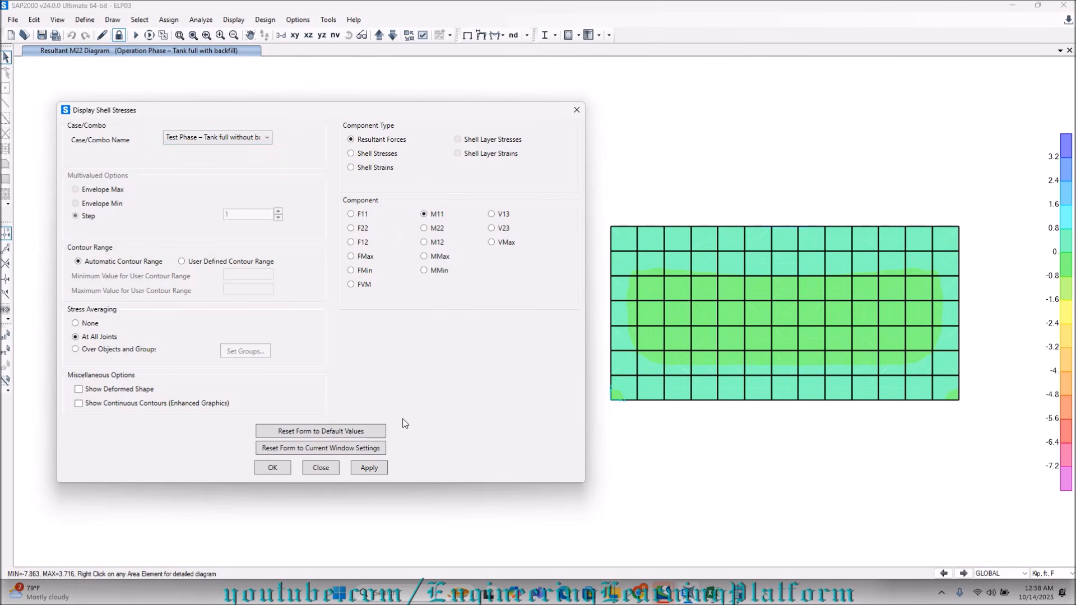
{"action": "left_click", "coordinate": [363, 469]}
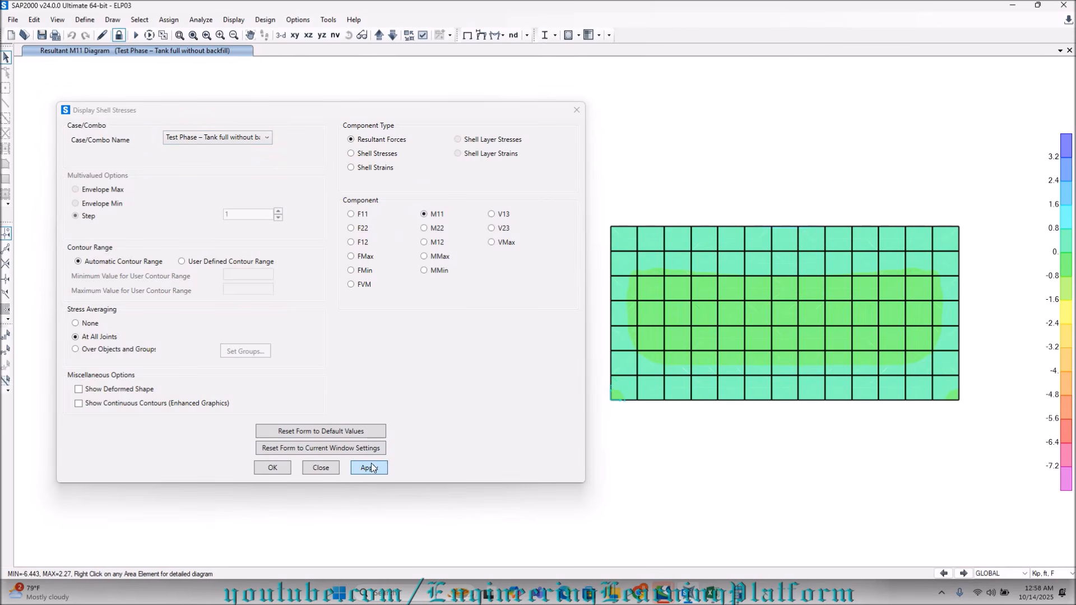
{"action": "right_click", "coordinate": [751, 437]}
{"action": "left_click", "coordinate": [941, 464]}
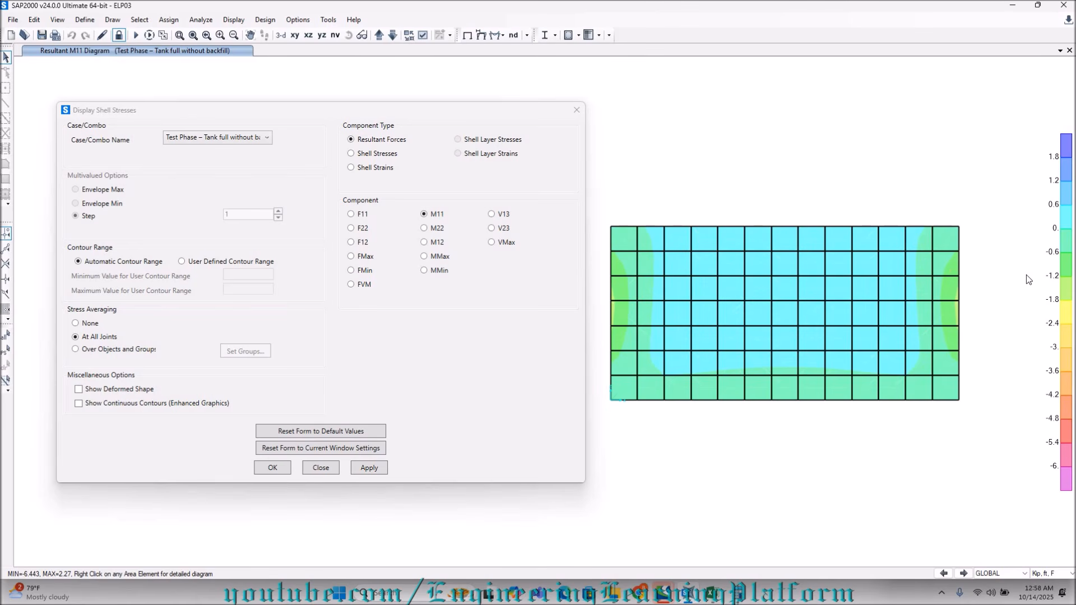
Display the wall's M22 resultant contours for the Test Phase combination and read moments at the wall's middle, side edge and base.
{"action": "left_click", "coordinate": [432, 230]}
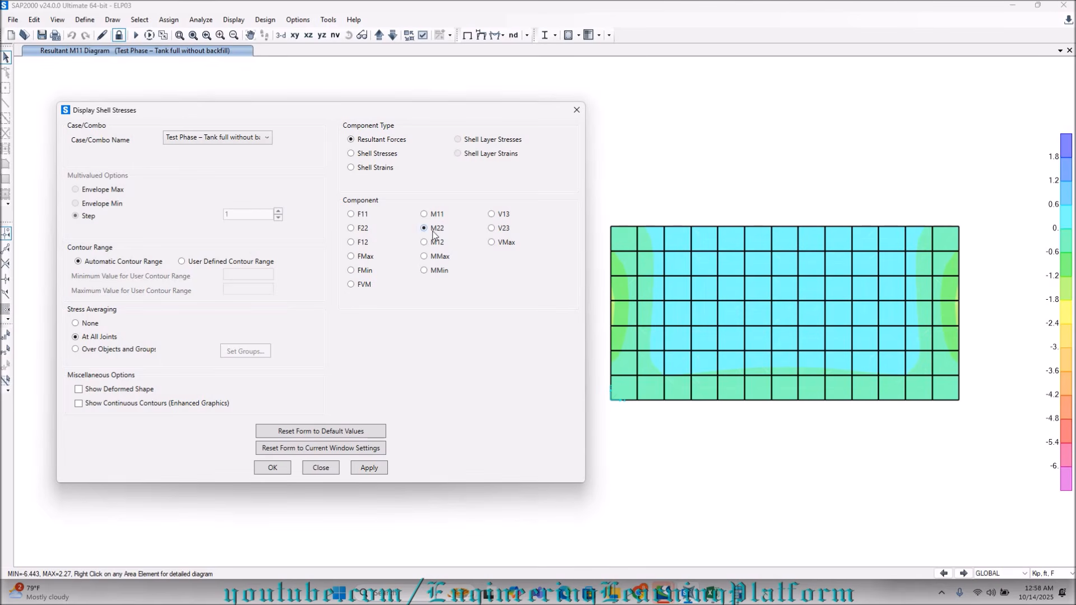
{"action": "left_click", "coordinate": [369, 467]}
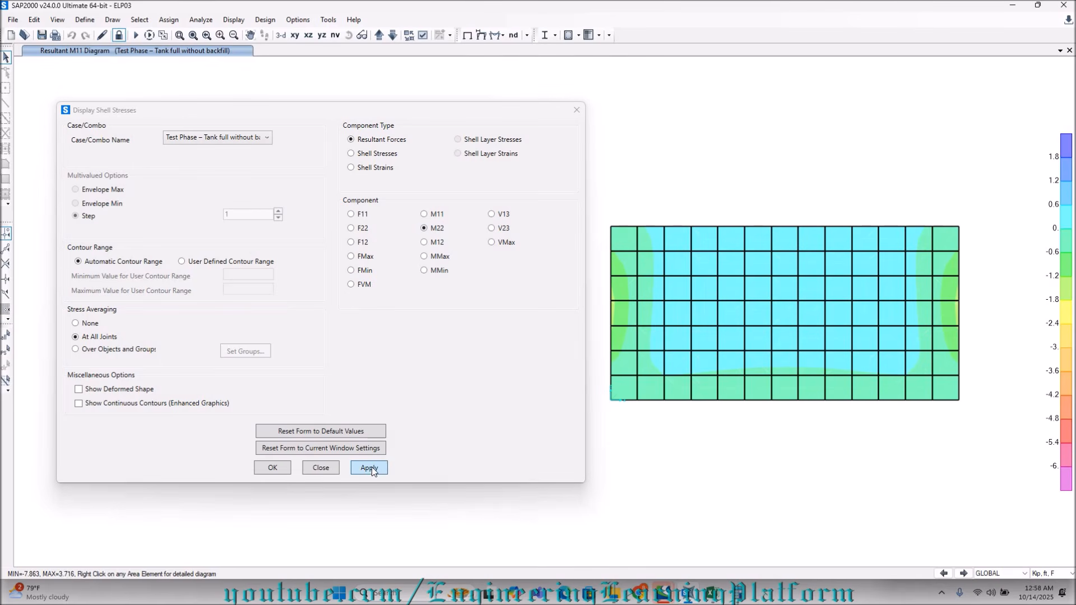
{"action": "mouse_move", "coordinate": [759, 351]}
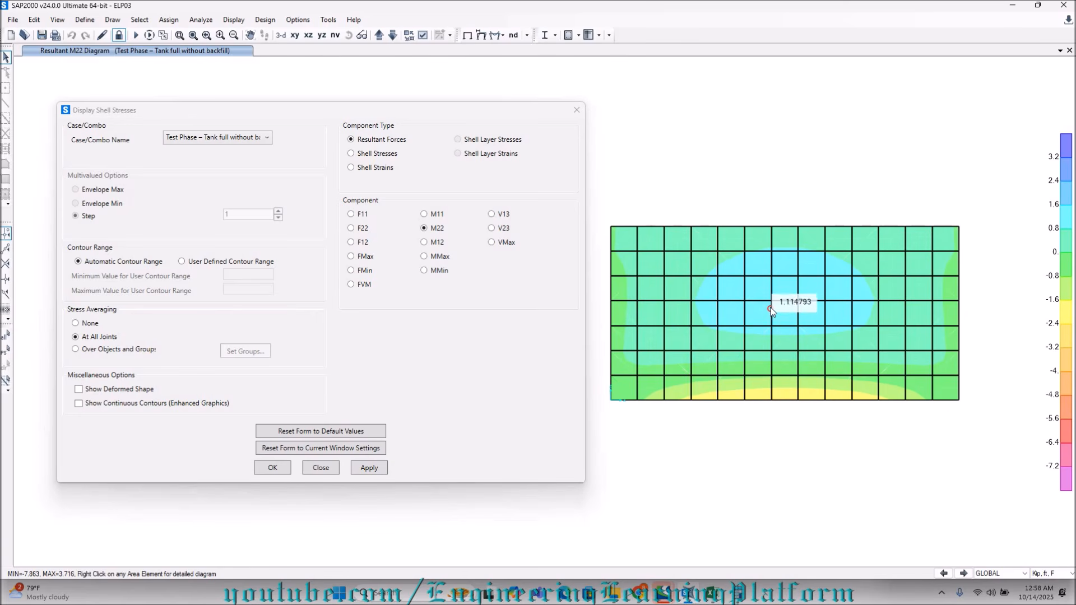
{"action": "mouse_move", "coordinate": [793, 293]}
{"action": "mouse_move", "coordinate": [649, 352]}
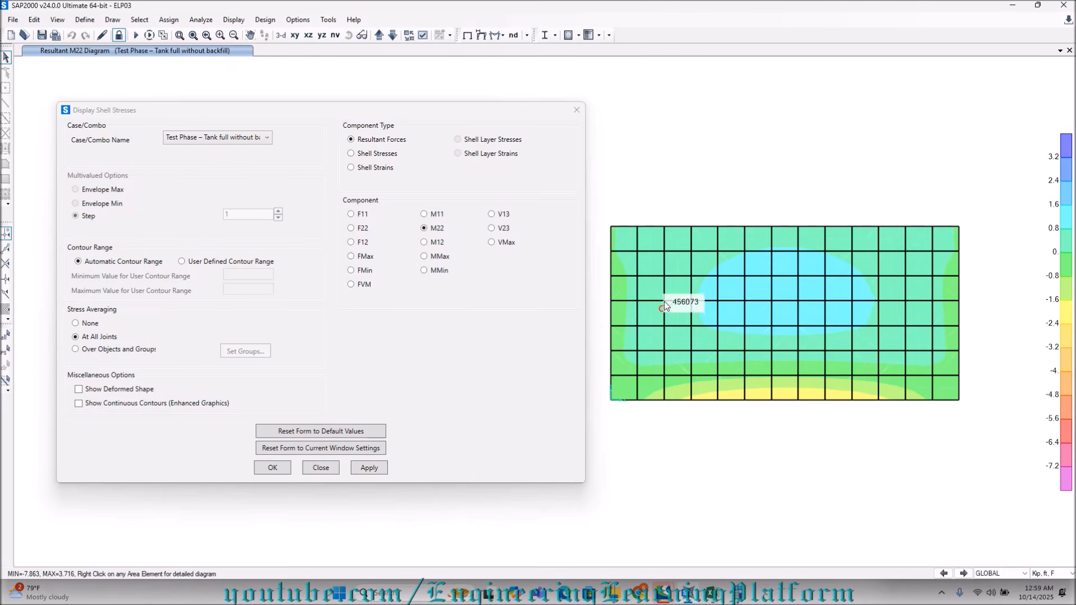
{"action": "mouse_move", "coordinate": [633, 271]}
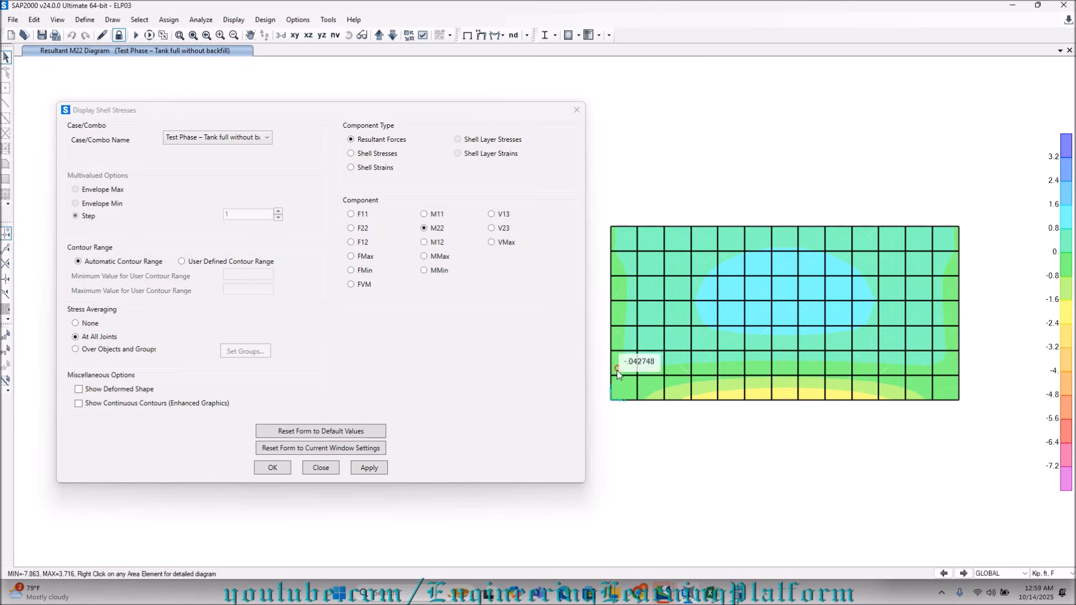
{"action": "mouse_move", "coordinate": [861, 379]}
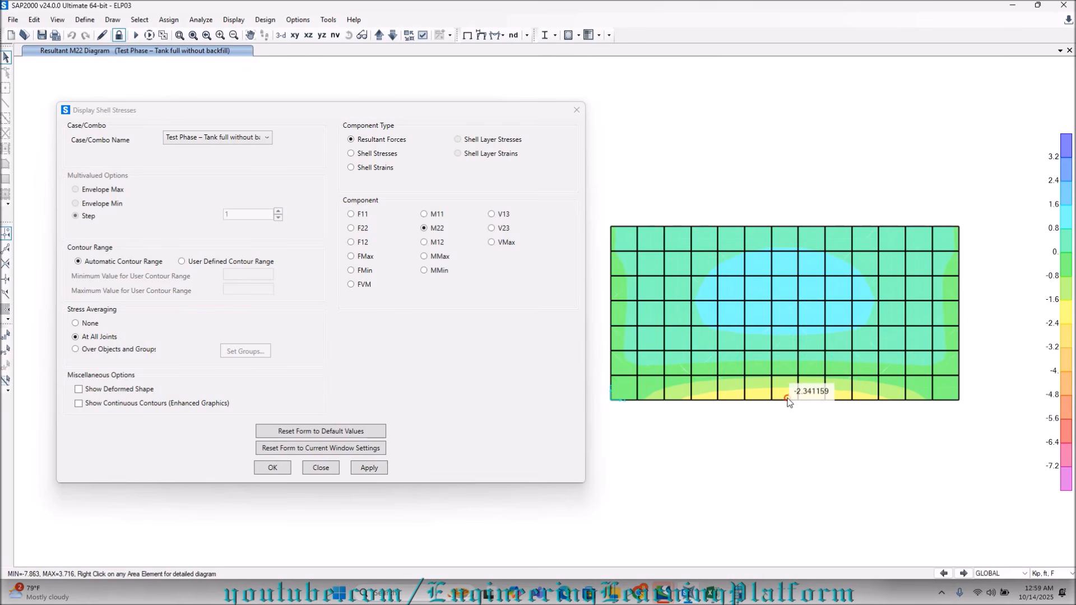
{"action": "mouse_move", "coordinate": [752, 398]}
{"action": "mouse_move", "coordinate": [813, 400]}
{"action": "mouse_move", "coordinate": [773, 238]}
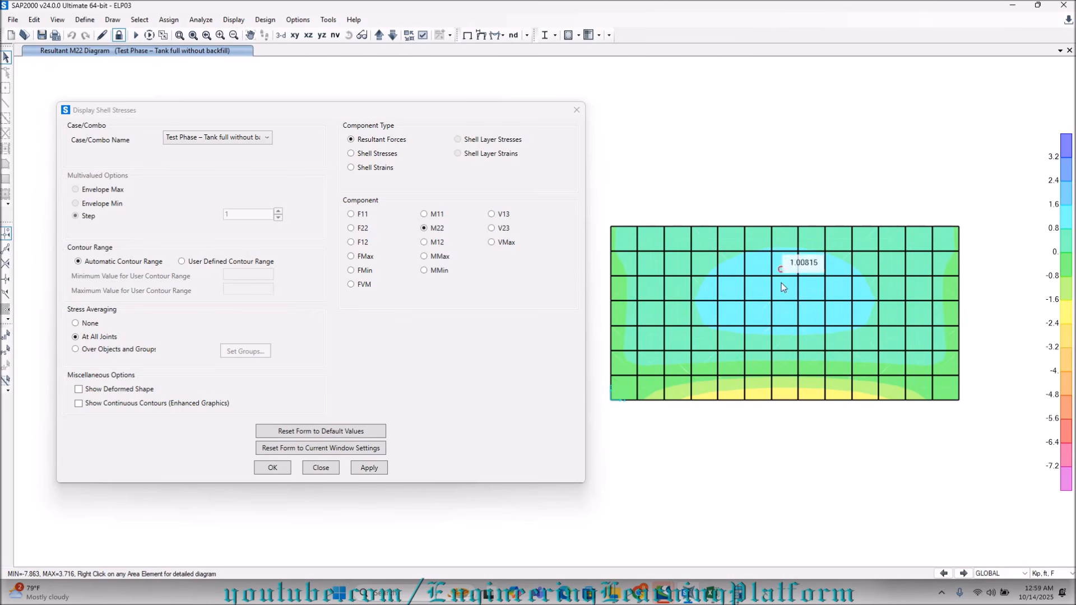
{"action": "mouse_move", "coordinate": [766, 373]}
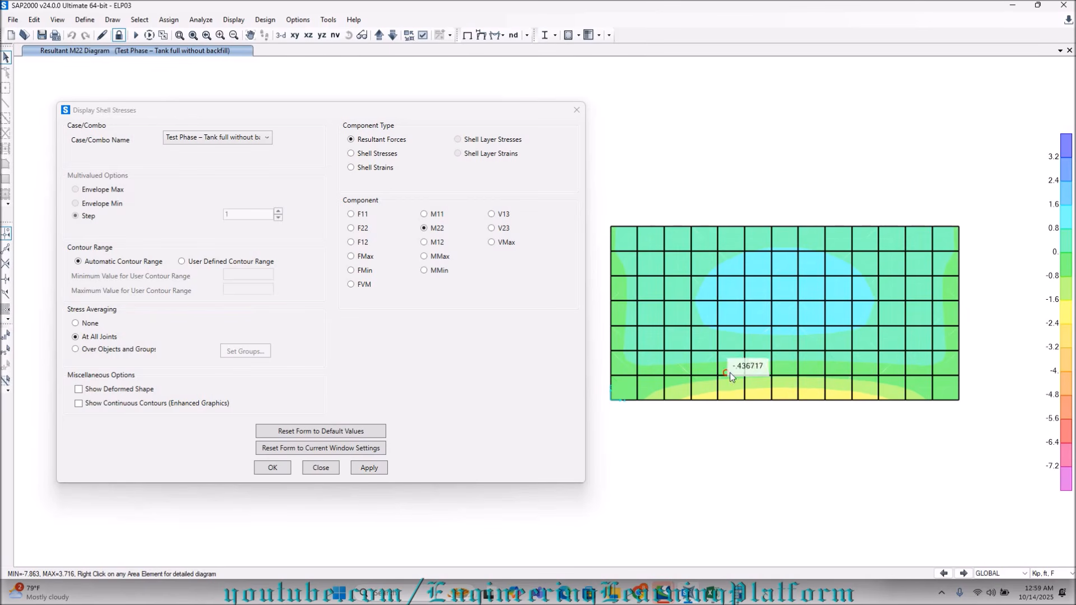
Display the wall's M22 and M11 contours in turn for the Maintenance Phase – Tank empty with backfill combination.
{"action": "left_click", "coordinate": [227, 140]}
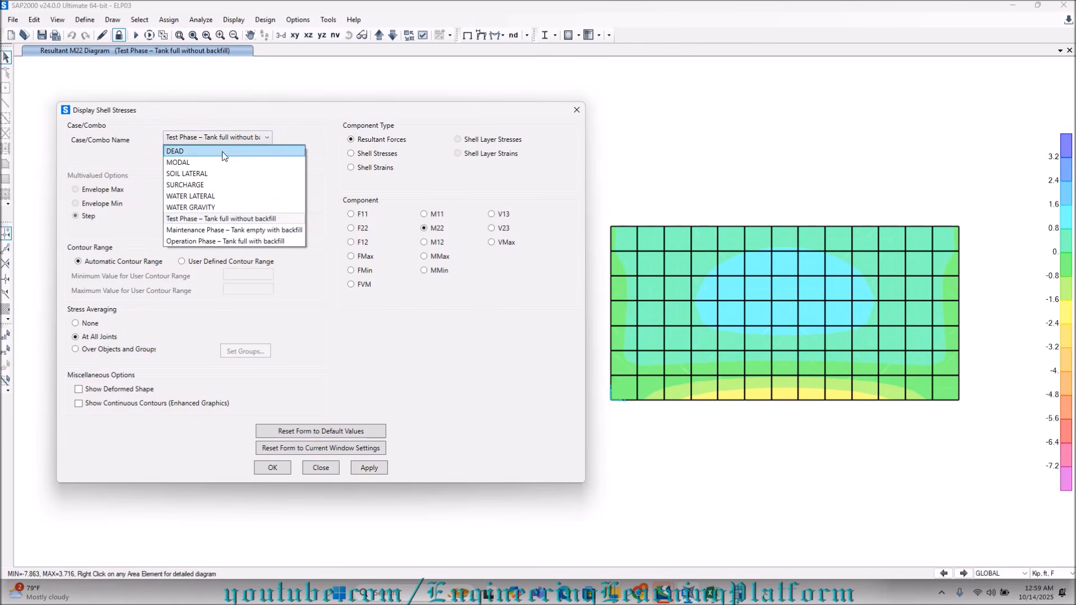
{"action": "left_click", "coordinate": [229, 230]}
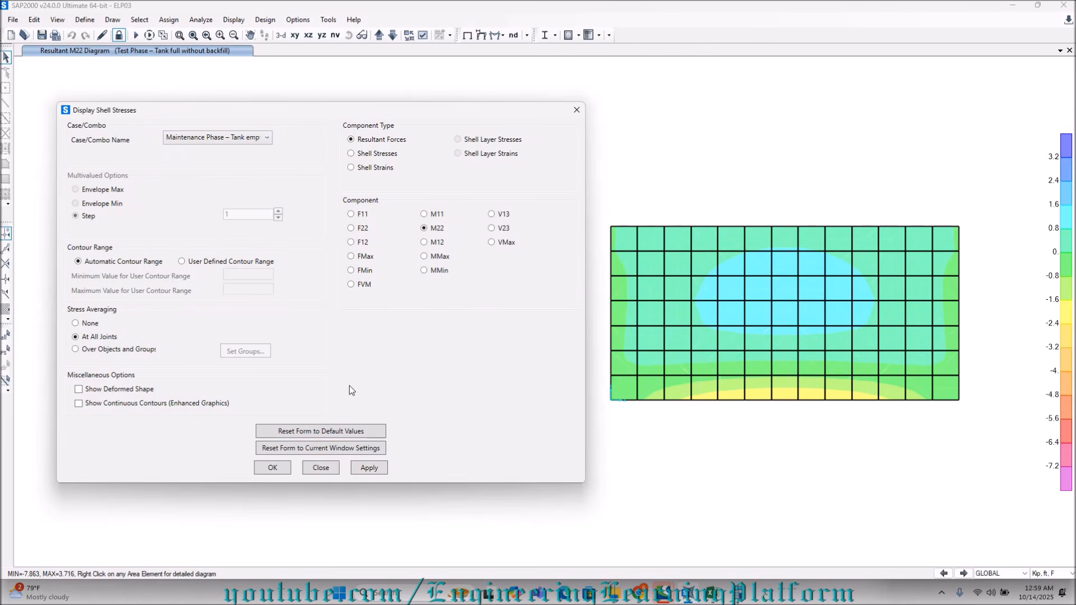
{"action": "left_click", "coordinate": [368, 467]}
{"action": "left_click", "coordinate": [436, 214]}
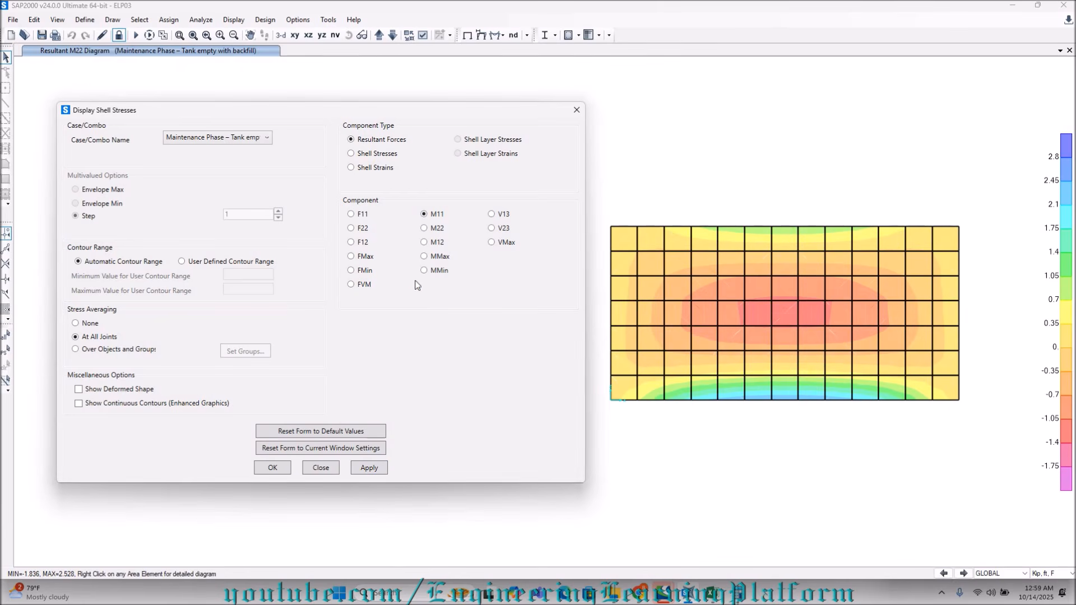
{"action": "left_click", "coordinate": [369, 467]}
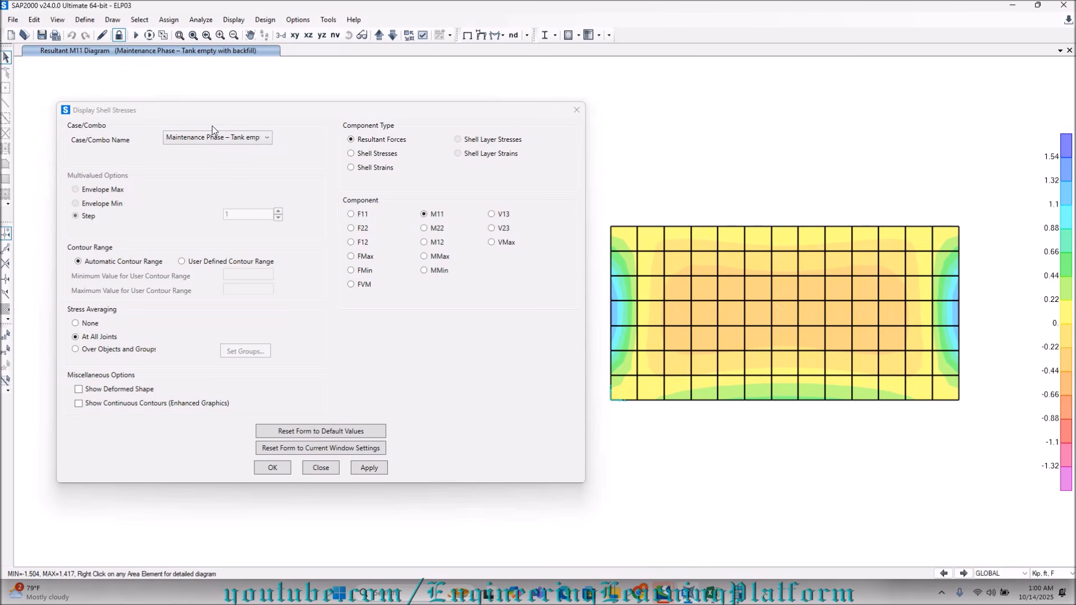
Switch the Maintenance Phase wall contours back to M22 and read the moments around the middle of the wall.
{"action": "left_click", "coordinate": [435, 228]}
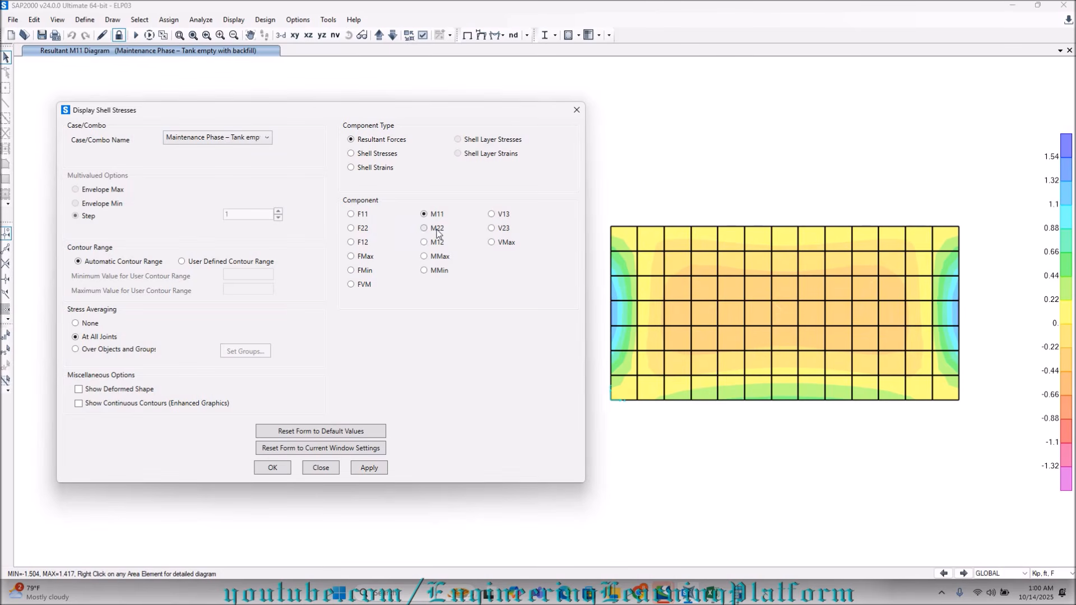
{"action": "left_click", "coordinate": [370, 468]}
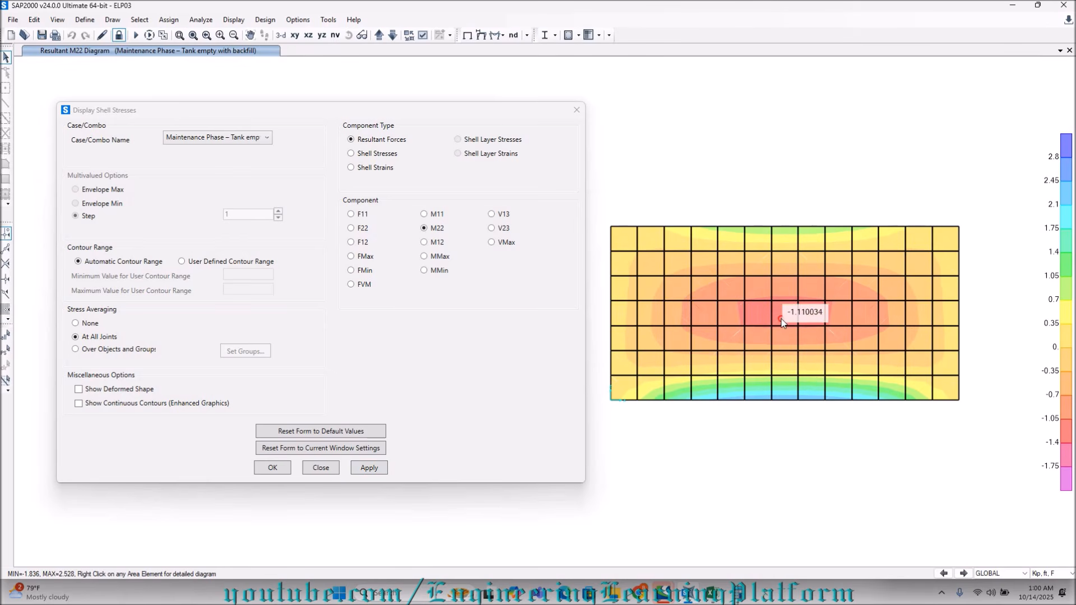
{"action": "mouse_move", "coordinate": [799, 313]}
{"action": "right_click", "coordinate": [720, 301]}
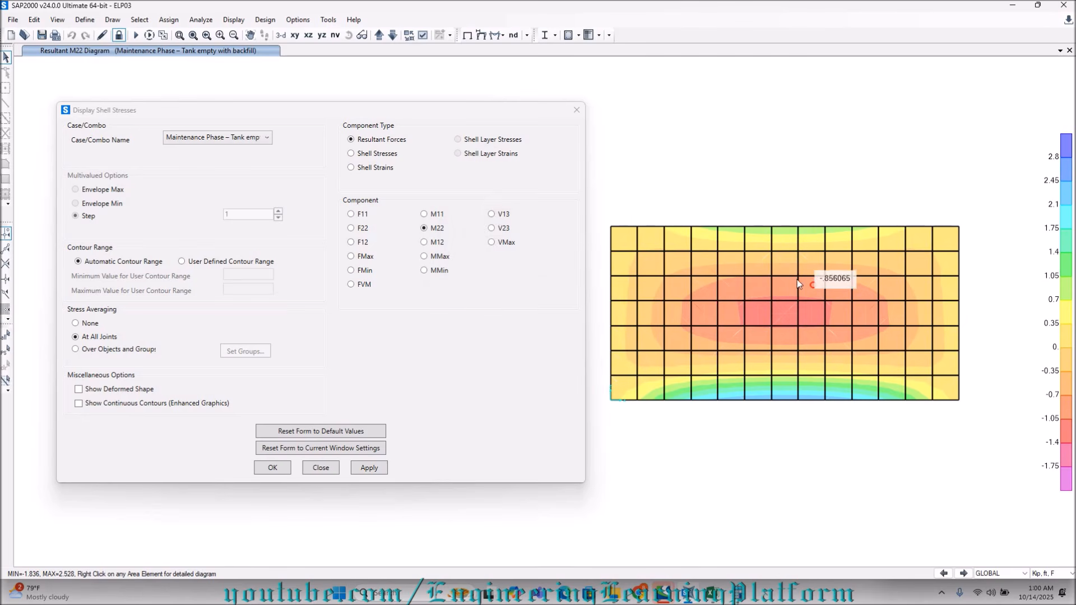
{"action": "mouse_move", "coordinate": [775, 294]}
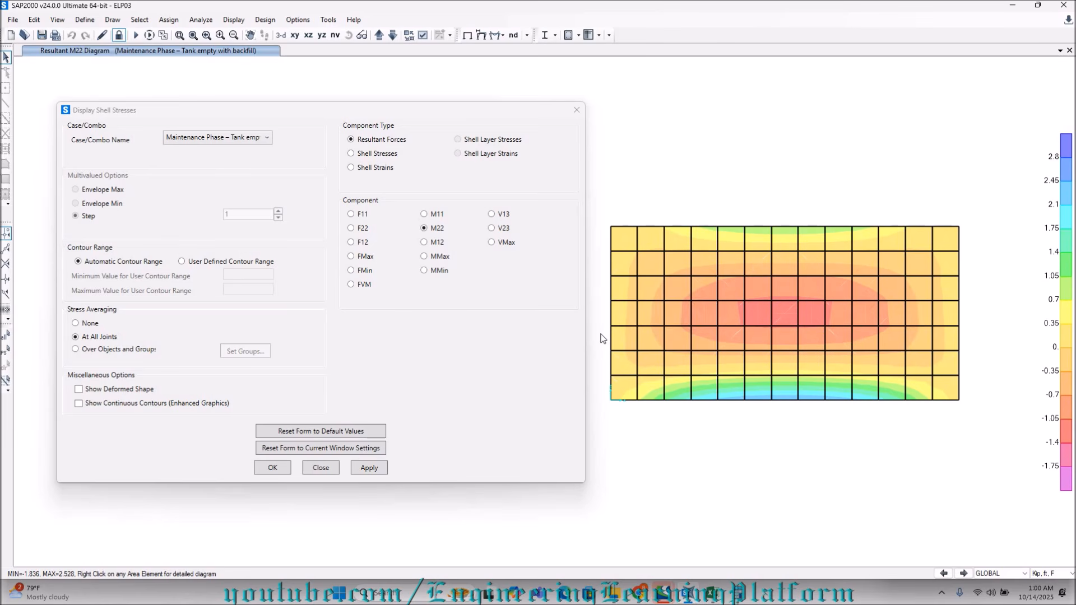
Display the wall's M11 resultant contours for the Operation Phase – Tank full with backfill combination.
{"action": "left_click", "coordinate": [259, 144]}
{"action": "left_click", "coordinate": [239, 242]}
{"action": "left_click", "coordinate": [424, 213]}
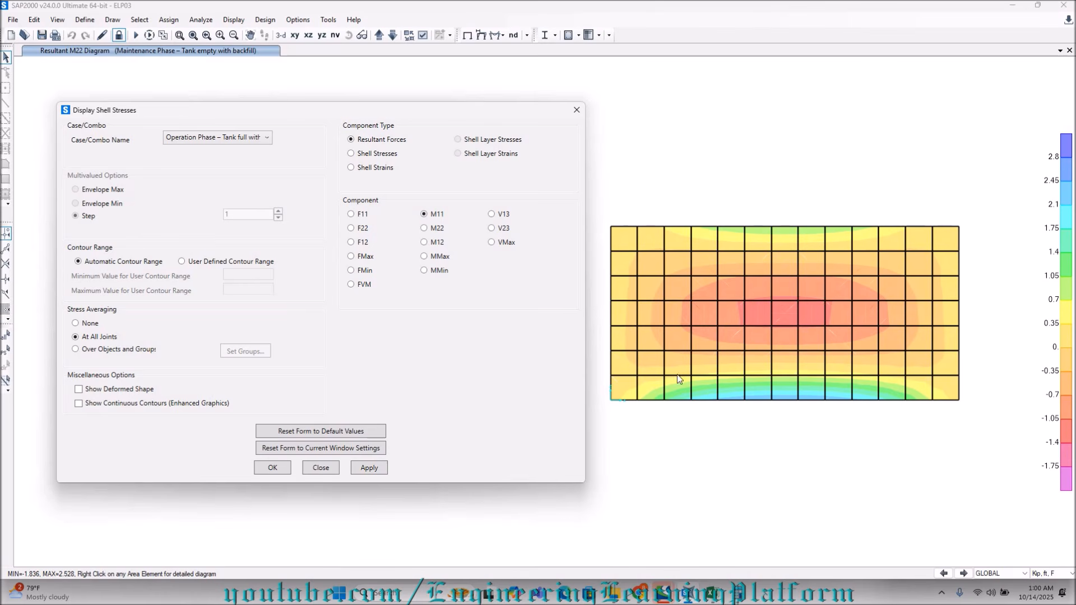
{"action": "left_click", "coordinate": [372, 469]}
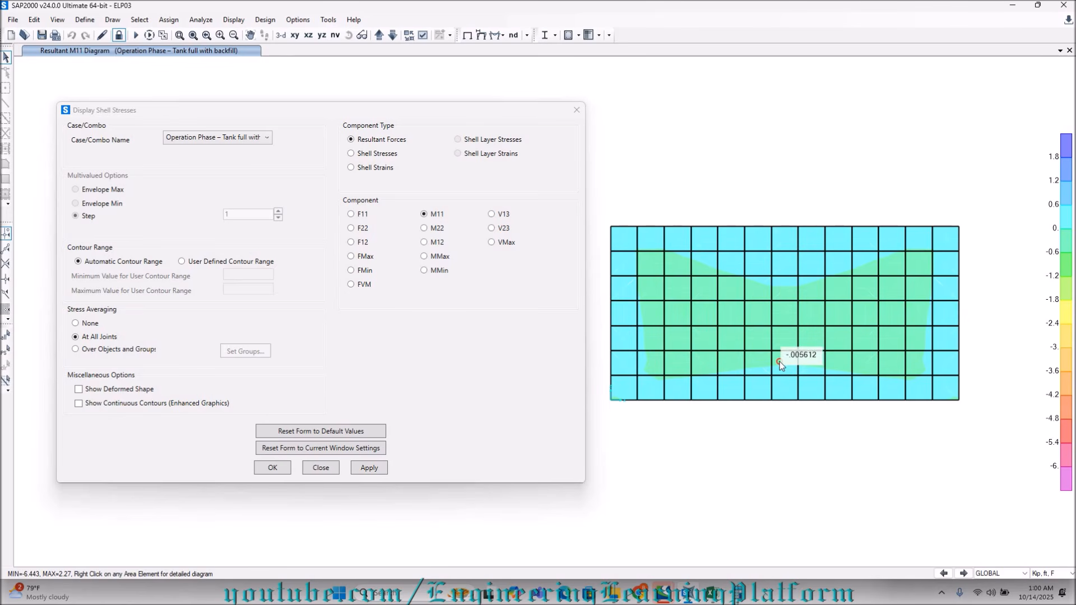
Display the wall's M22 contours for the Operation Phase, inspect the force diagram of an element near mid-wall, and close it.
{"action": "left_click", "coordinate": [434, 231]}
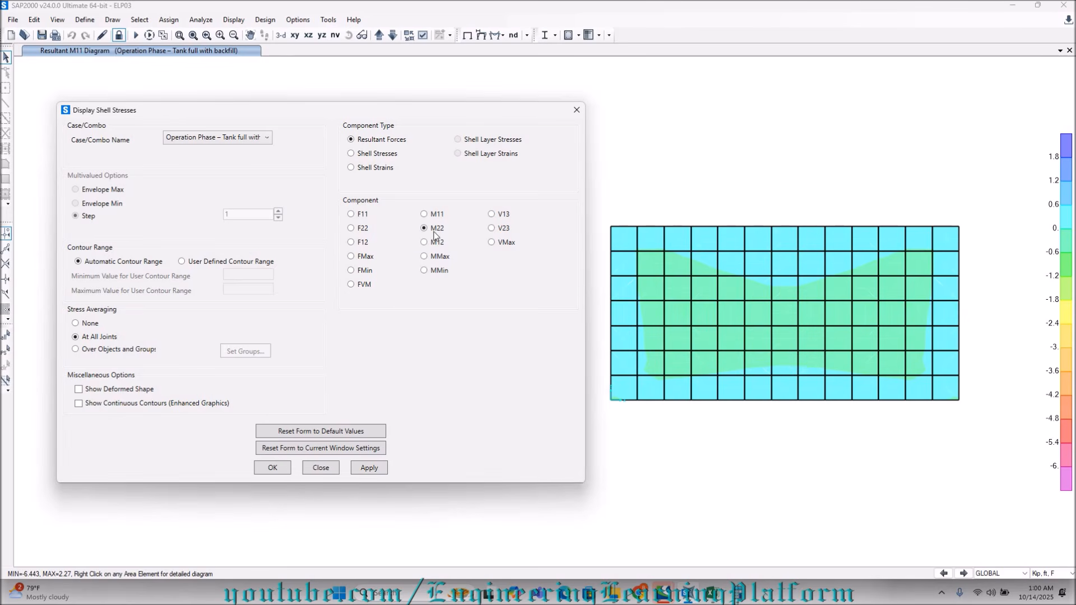
{"action": "left_click", "coordinate": [385, 465]}
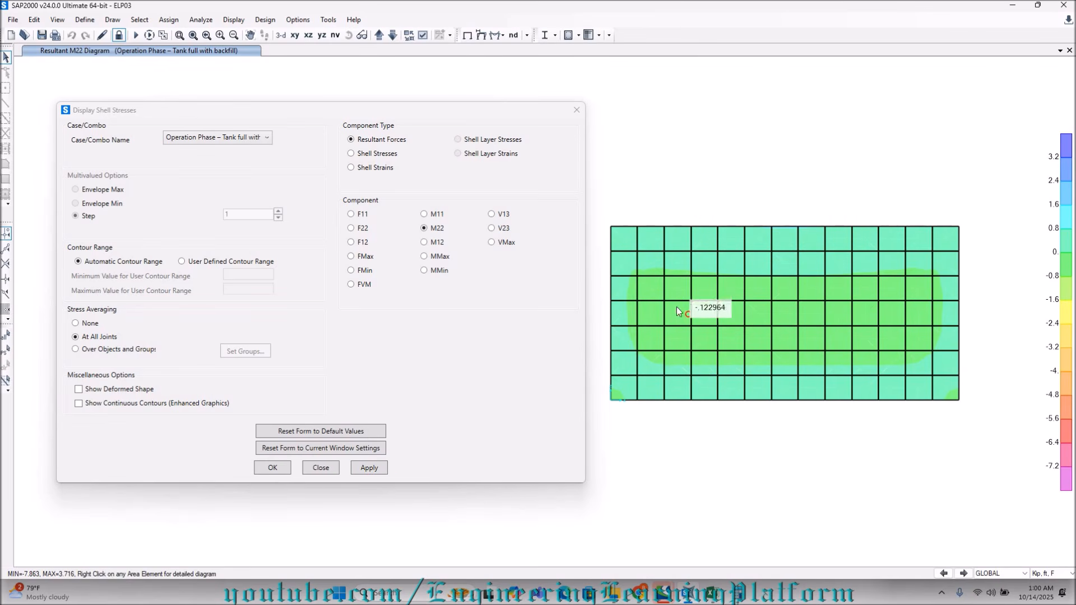
{"action": "right_click", "coordinate": [800, 294]}
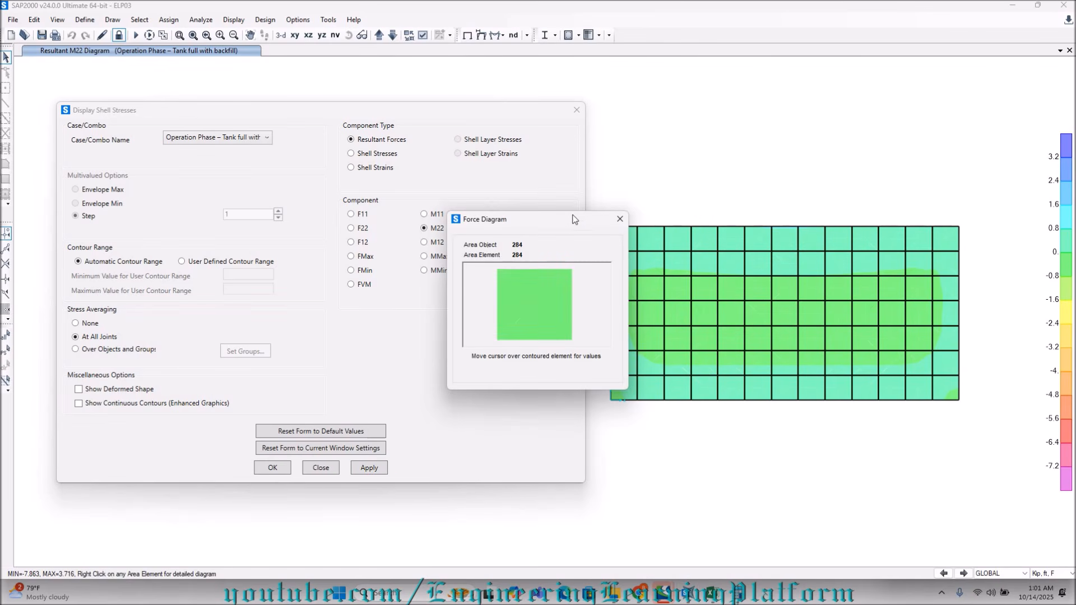
{"action": "left_click", "coordinate": [619, 220]}
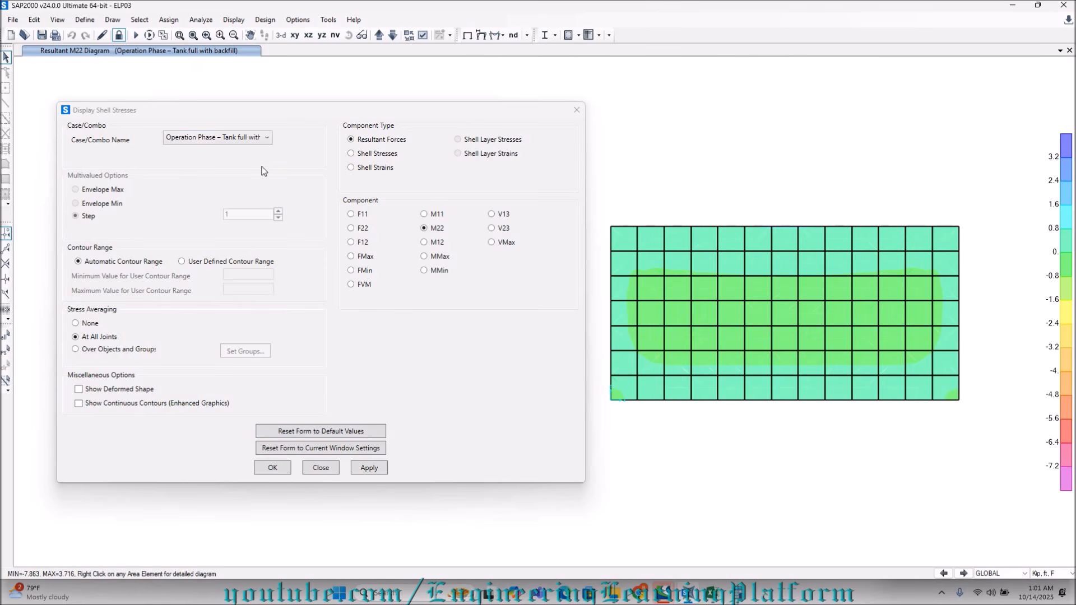
Show the tank wall in the YZ elevation clear of the dialog and inspect its Operation Phase M22 contours.
{"action": "left_click", "coordinate": [322, 36]}
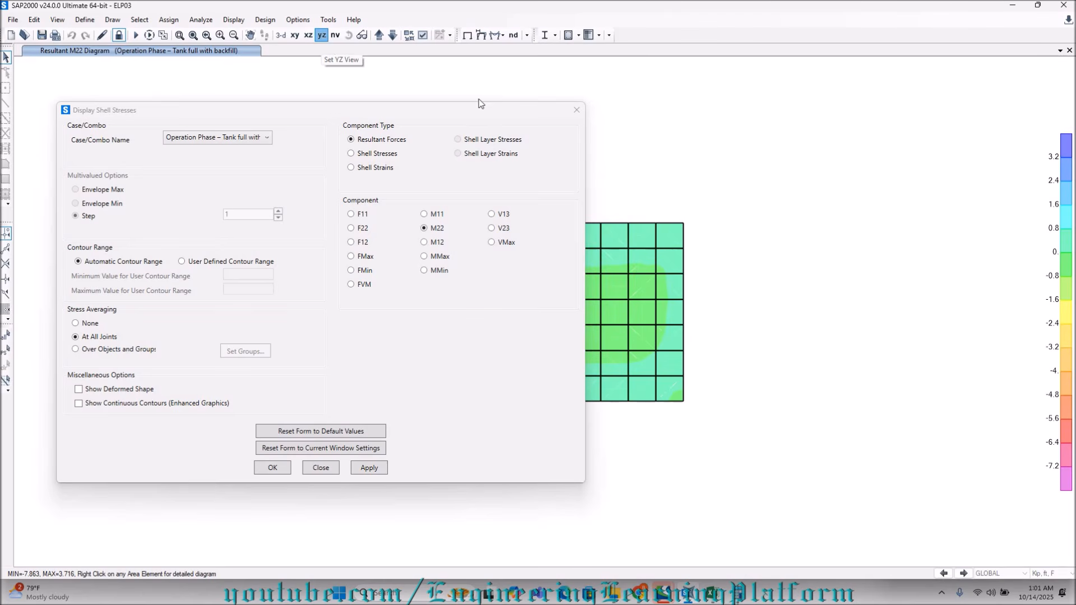
{"action": "middle_click_drag", "start_coordinate": [694, 150], "coordinate": [984, 167]}
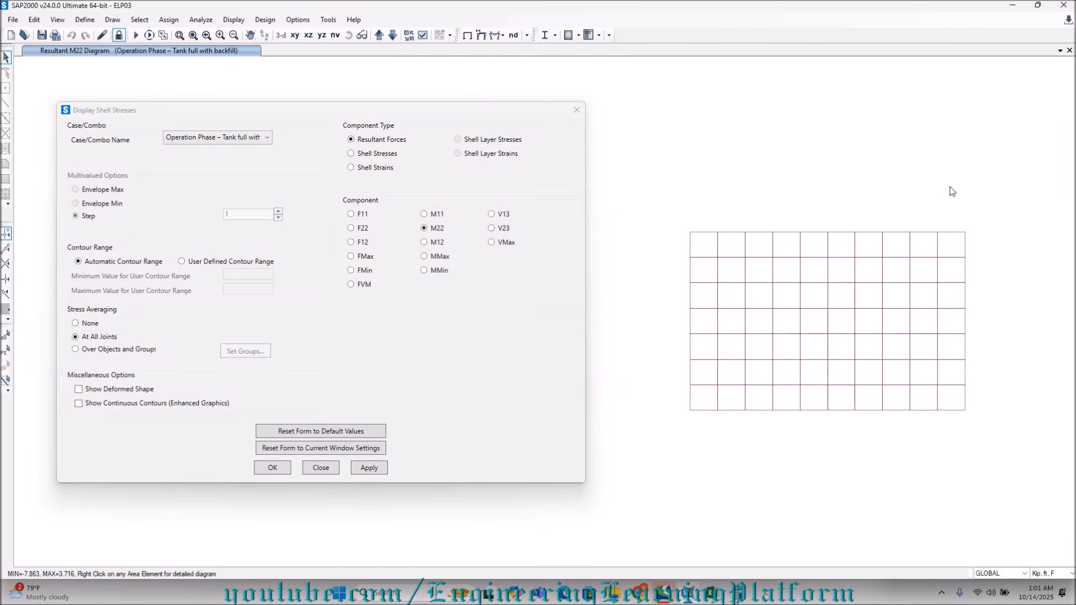
{"action": "scroll", "coordinate": [927, 275], "scroll_direction": "up", "scroll_amount": 2}
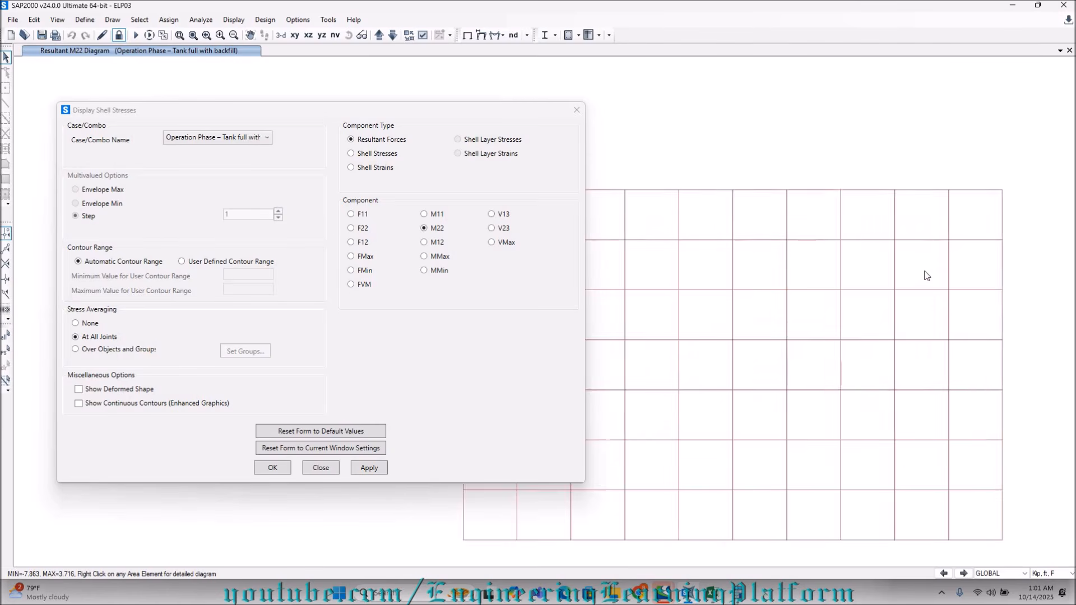
{"action": "scroll", "coordinate": [926, 275], "scroll_direction": "down", "scroll_amount": 2}
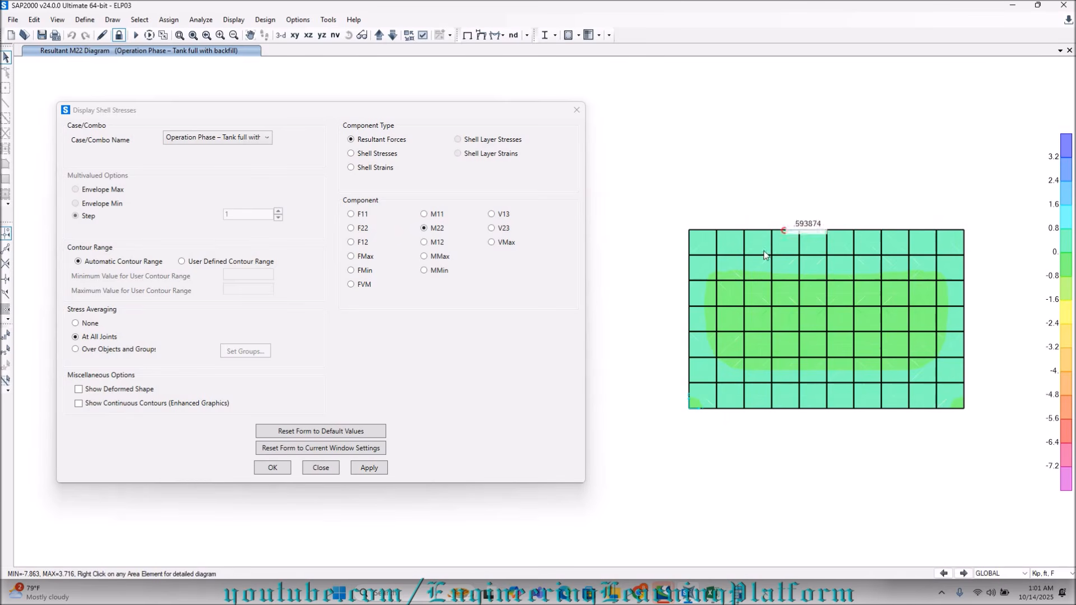
{"action": "mouse_move", "coordinate": [850, 359]}
{"action": "right_click", "coordinate": [356, 75]}
{"action": "left_click", "coordinate": [431, 75]}
Display M11 contours on the slab in the XY plan for Test Phase – Tank full without backfill, and read moments at midspan and side edges.
{"action": "left_click", "coordinate": [294, 36]}
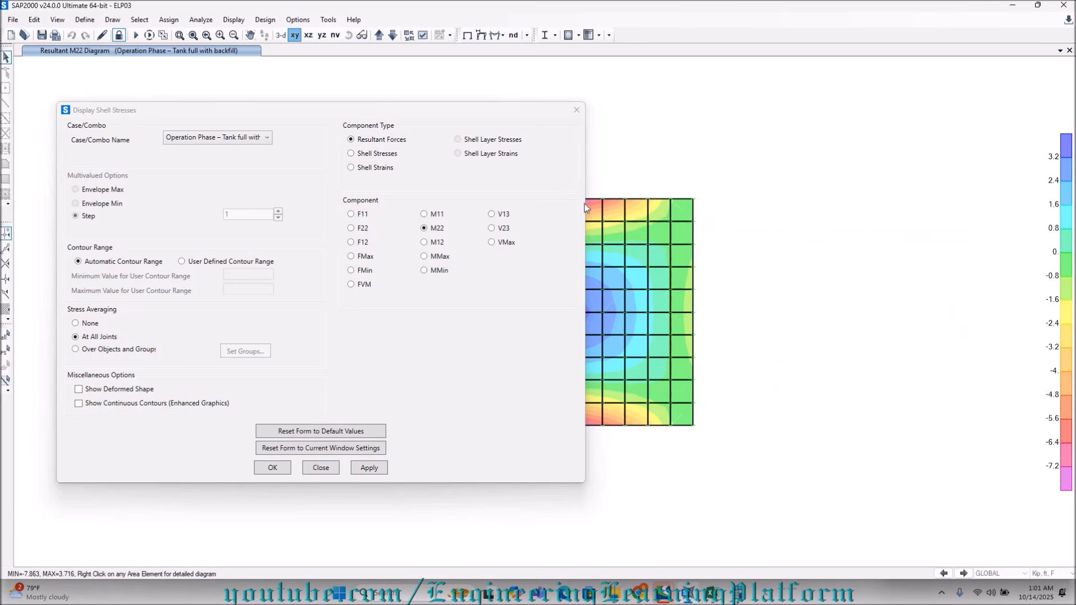
{"action": "middle_click_drag", "start_coordinate": [772, 275], "coordinate": [1016, 273]}
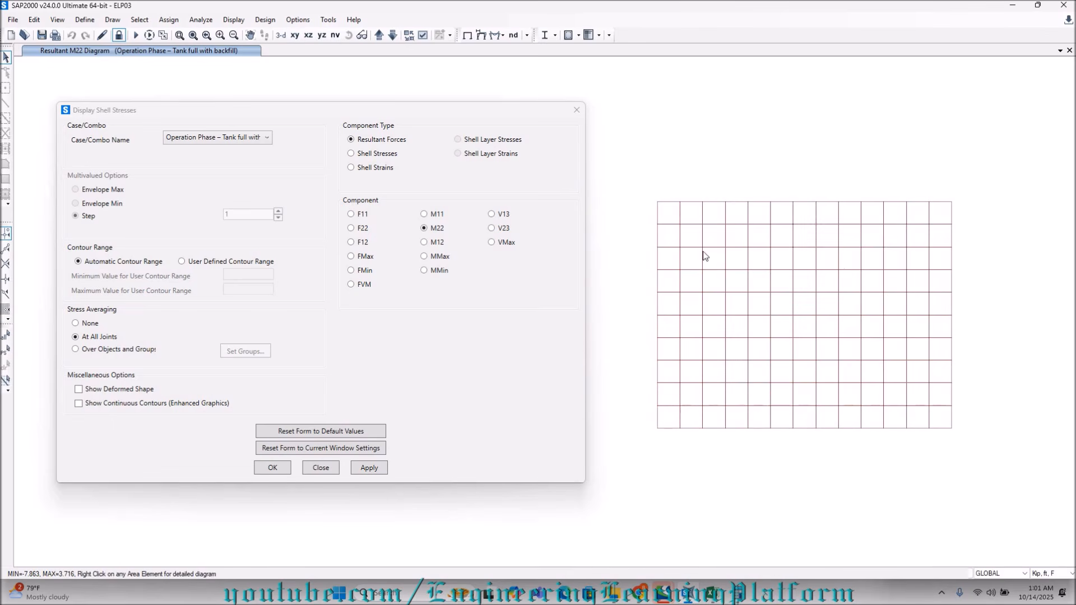
{"action": "left_click", "coordinate": [194, 137]}
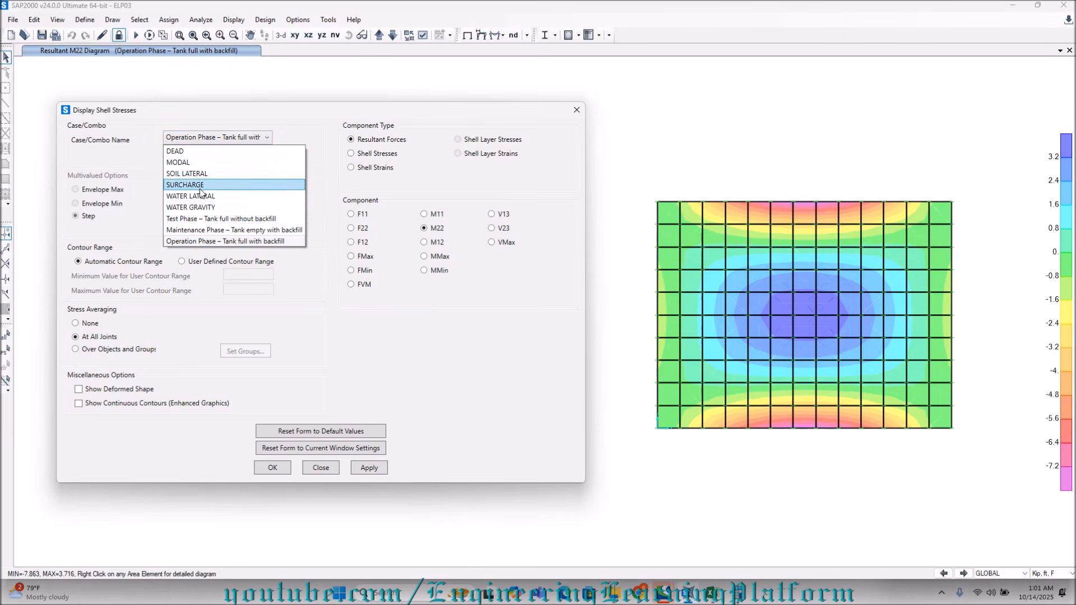
{"action": "left_click", "coordinate": [203, 221]}
{"action": "left_click", "coordinate": [440, 219]}
{"action": "left_click", "coordinate": [369, 468]}
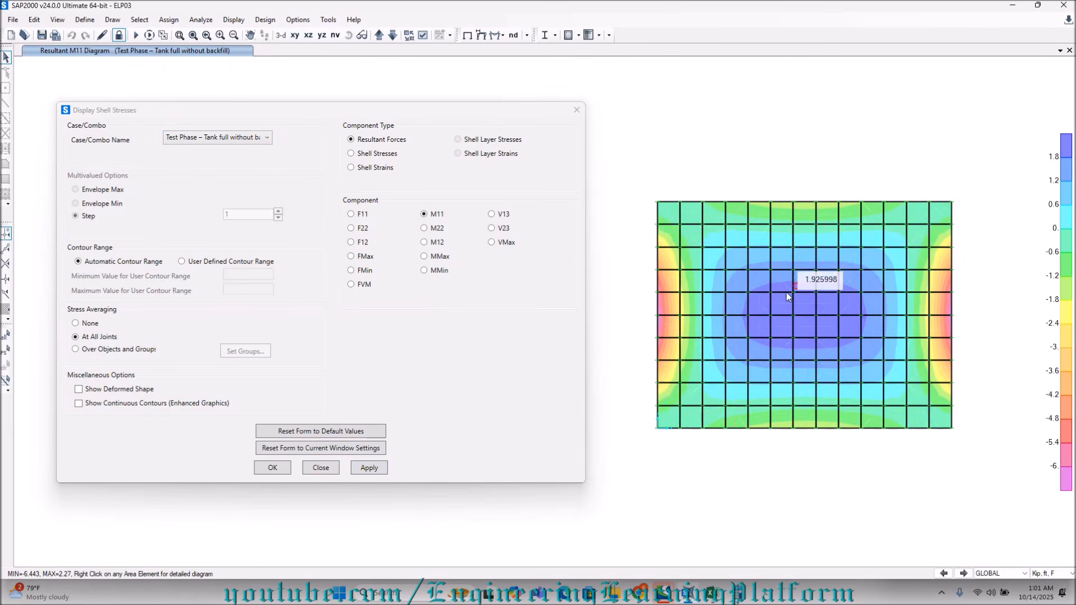
{"action": "mouse_move", "coordinate": [807, 311]}
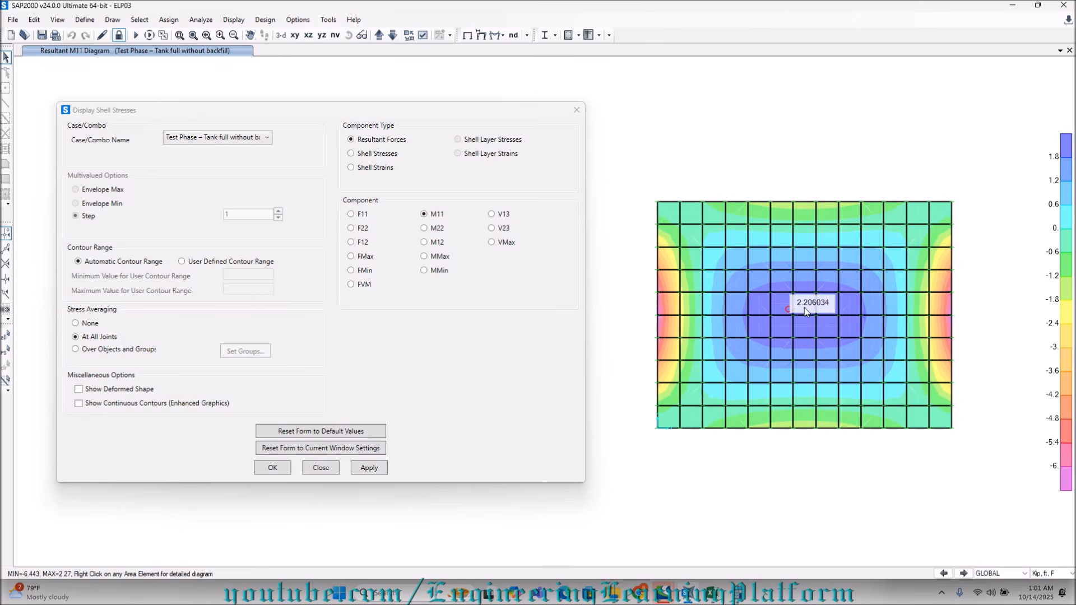
{"action": "mouse_move", "coordinate": [661, 314]}
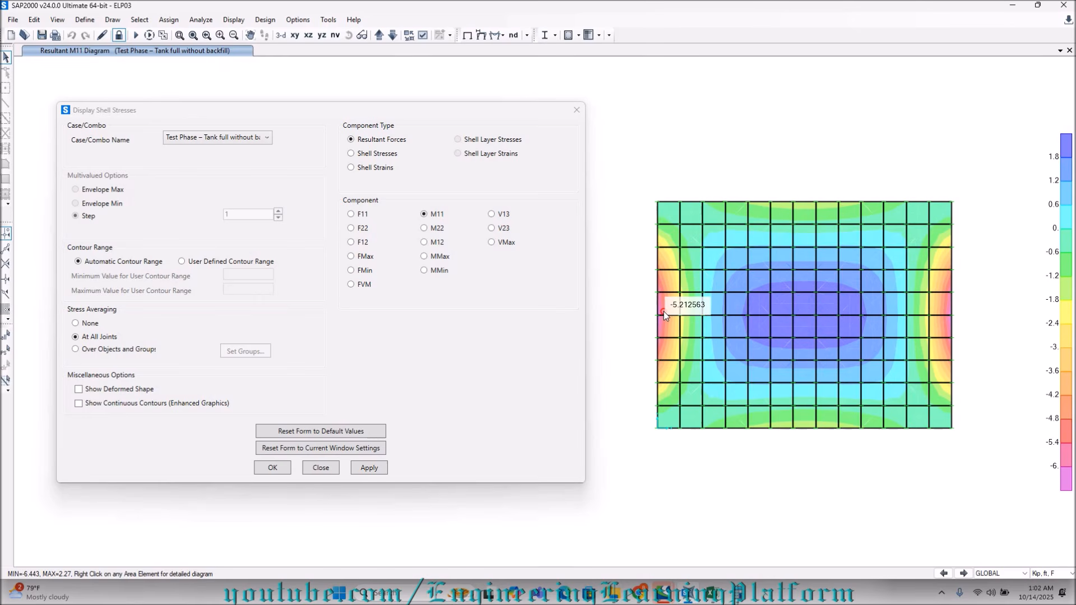
{"action": "mouse_move", "coordinate": [928, 315]}
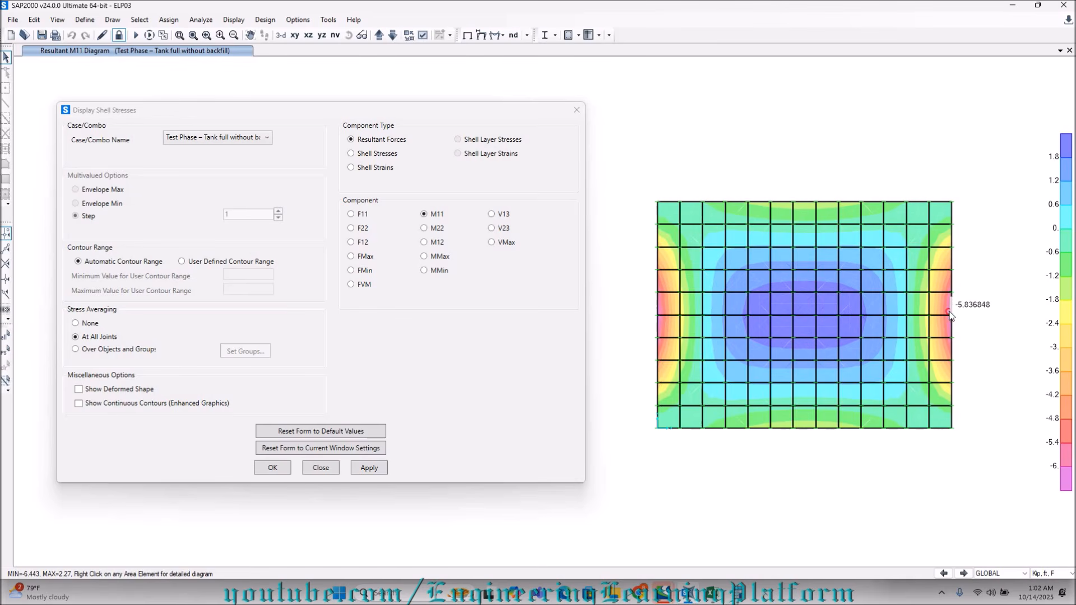
Switch the slab contours to M22 for the Test Phase combination and read the moment at the middle of a long edge.
{"action": "left_click", "coordinate": [435, 230]}
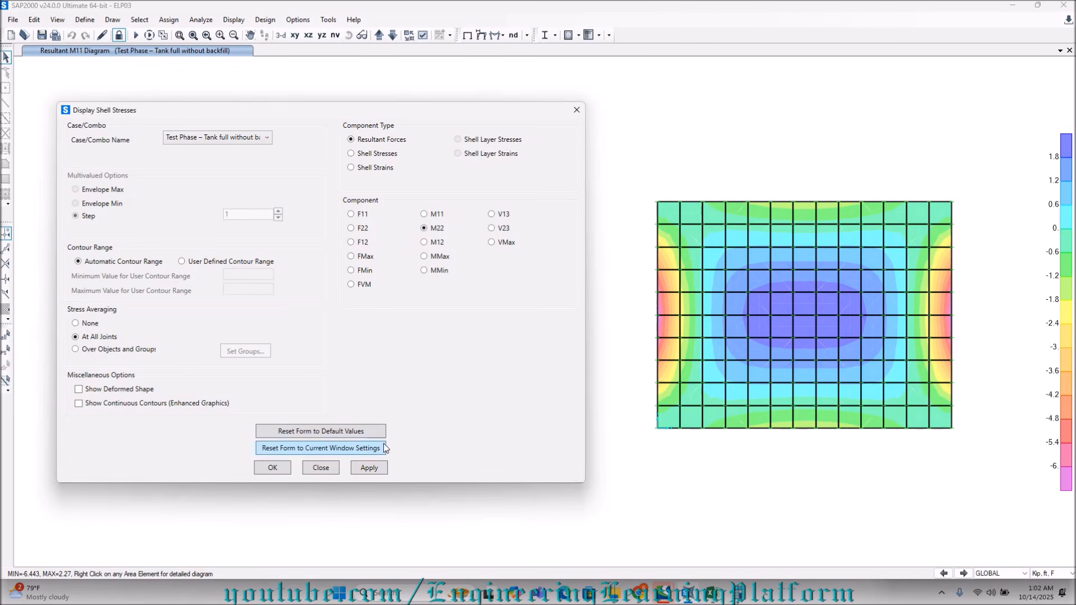
{"action": "left_click", "coordinate": [378, 469]}
{"action": "mouse_move", "coordinate": [815, 428]}
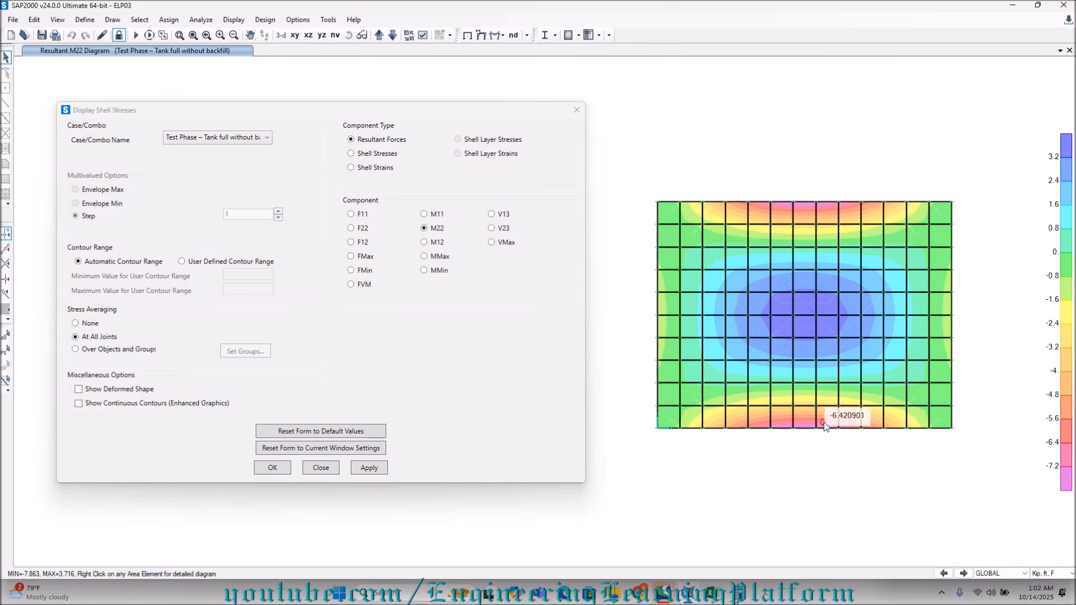
Inspect the force diagram of a slab element near the long edge, close it, and read the Test Phase M22 moments at midspan.
{"action": "right_click", "coordinate": [844, 229]}
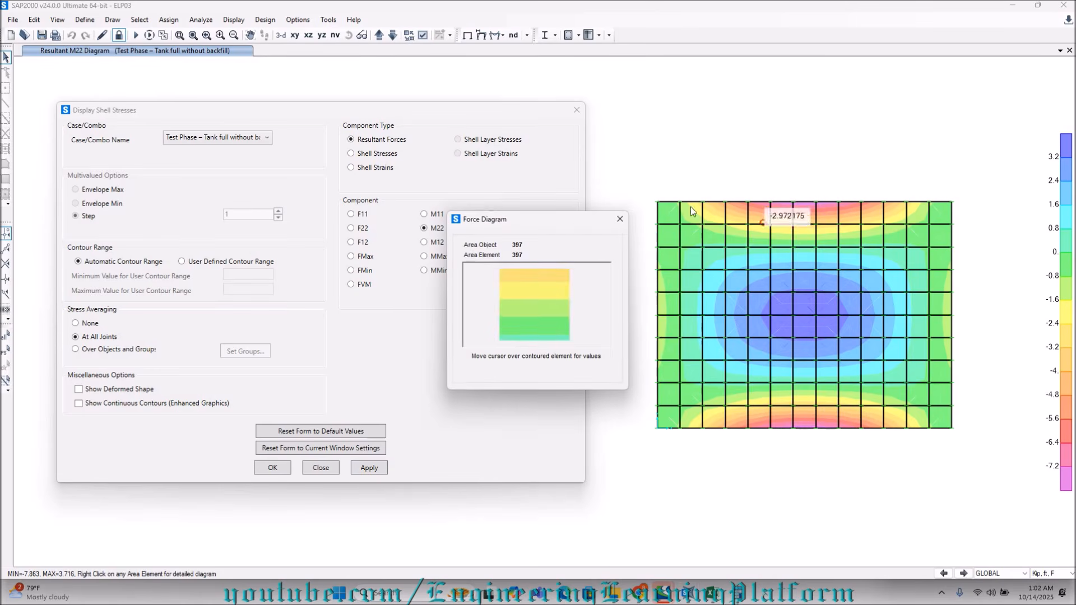
{"action": "left_click", "coordinate": [620, 219]}
{"action": "mouse_move", "coordinate": [741, 312]}
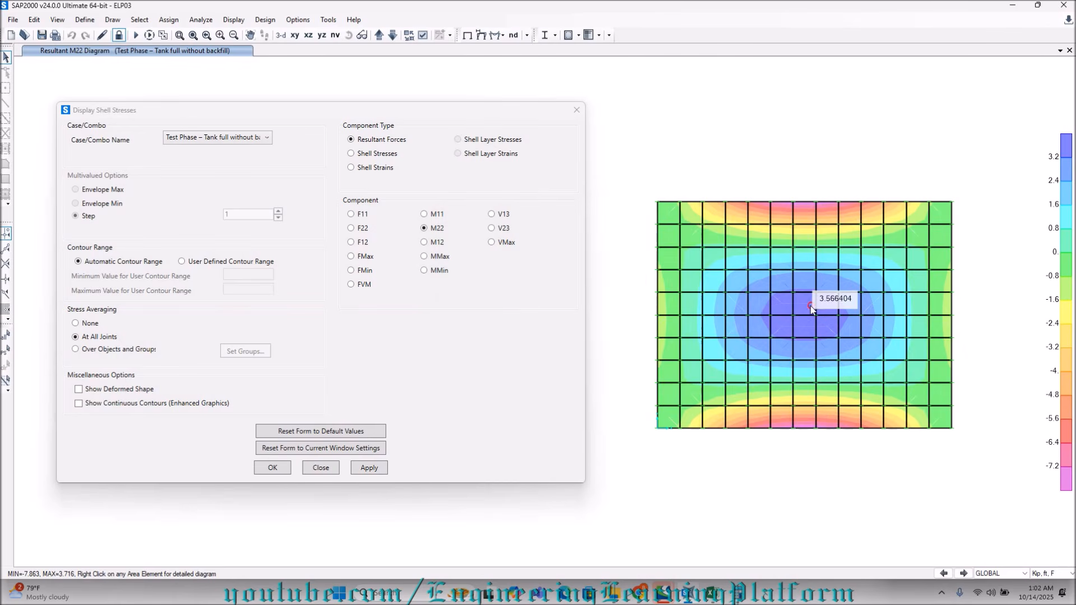
{"action": "mouse_move", "coordinate": [817, 239]}
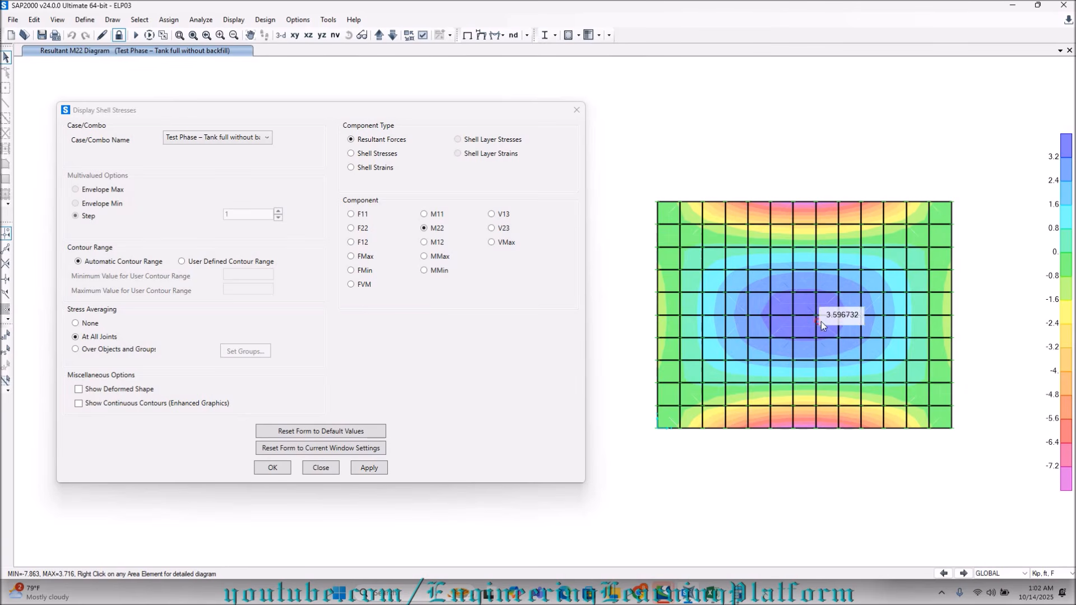
Display the slab's M22 and M11 contours for Maintenance Phase – Tank empty with backfill, and read the M11 moments at midspan and a side edge.
{"action": "left_click", "coordinate": [250, 137]}
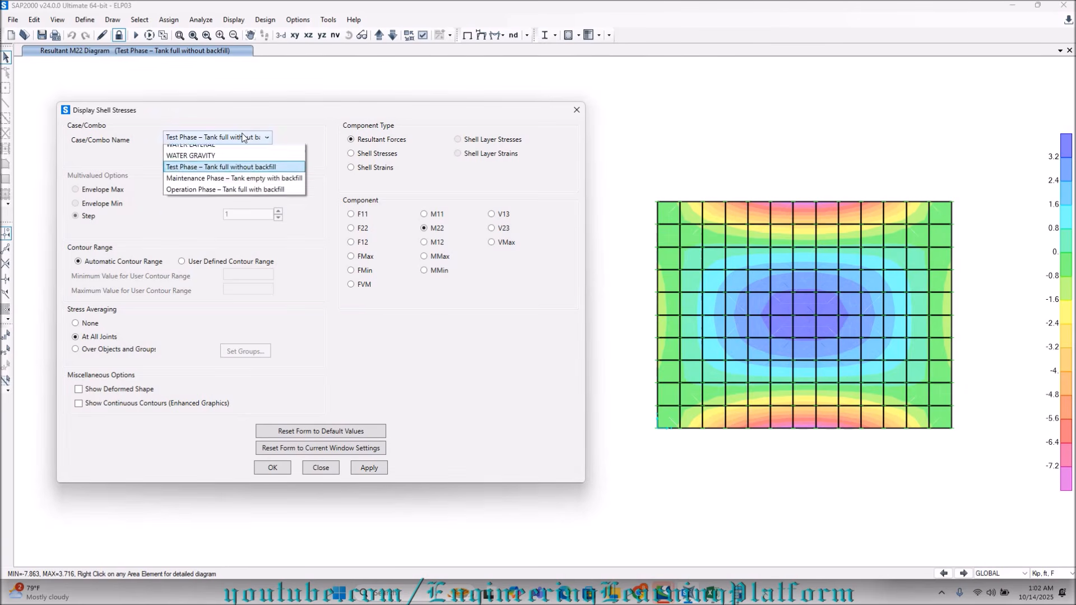
{"action": "left_click", "coordinate": [224, 230]}
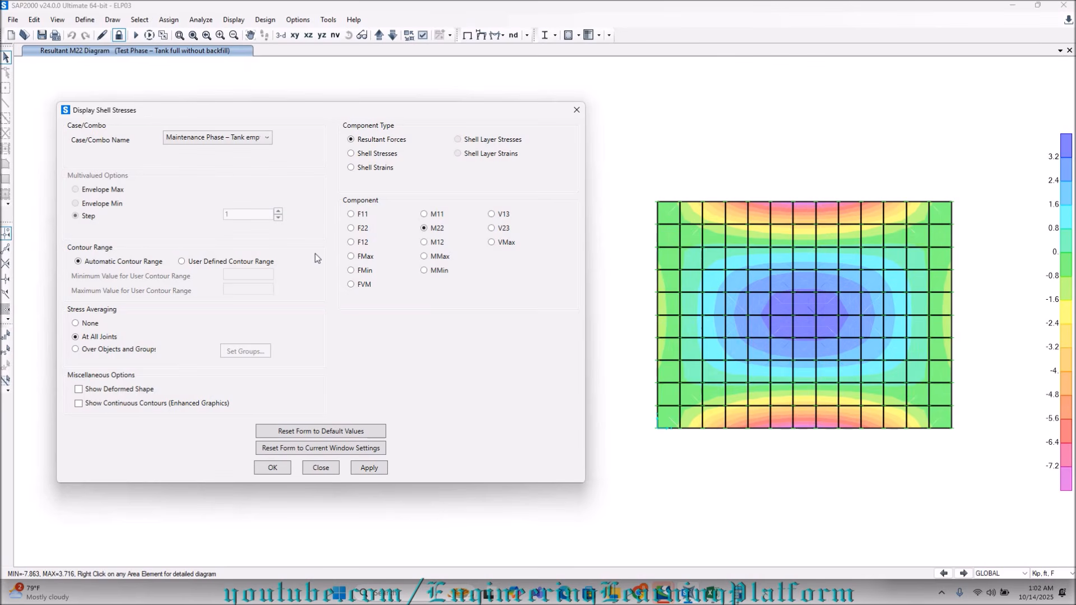
{"action": "left_click", "coordinate": [385, 473]}
{"action": "left_click", "coordinate": [424, 214]}
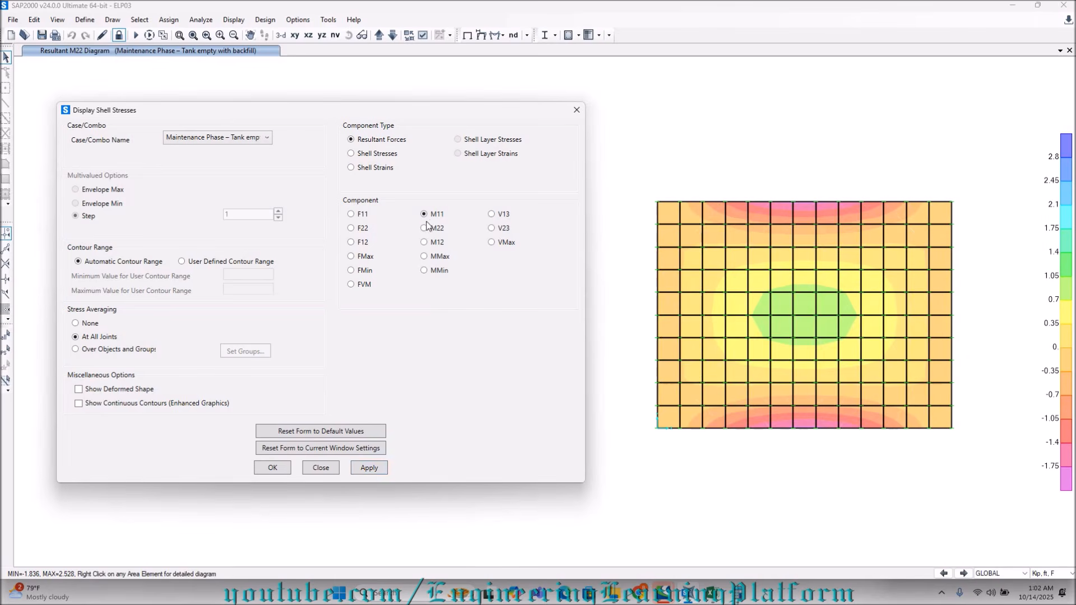
{"action": "left_click", "coordinate": [355, 472]}
{"action": "mouse_move", "coordinate": [804, 317]}
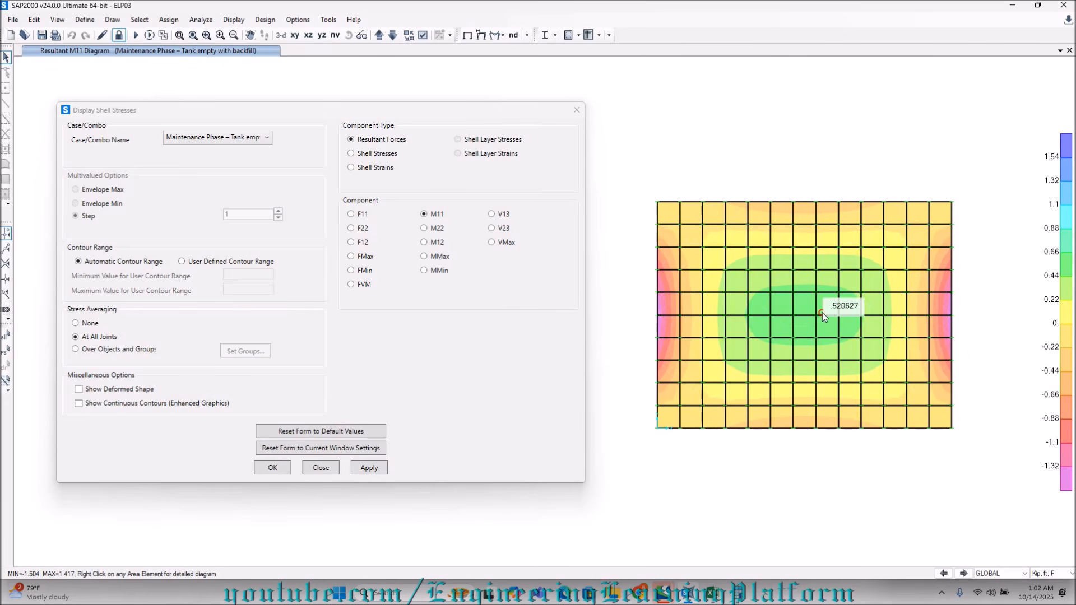
{"action": "mouse_move", "coordinate": [668, 279]}
Display the slab's M11 contours for Operation Phase – Tank full with backfill and read the moments near a short edge.
{"action": "left_click", "coordinate": [248, 140]}
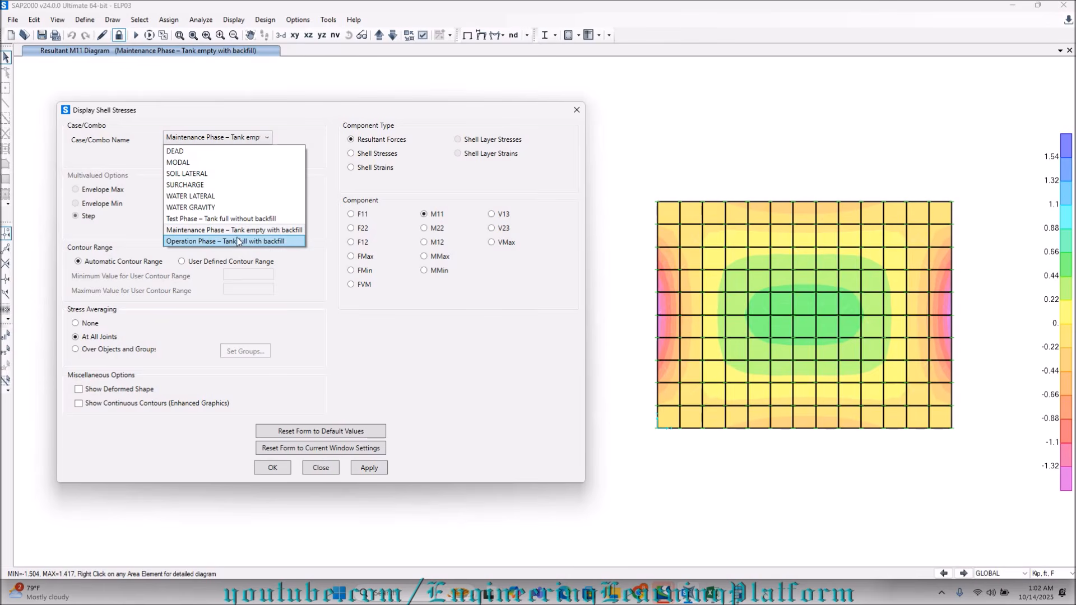
{"action": "left_click", "coordinate": [240, 242]}
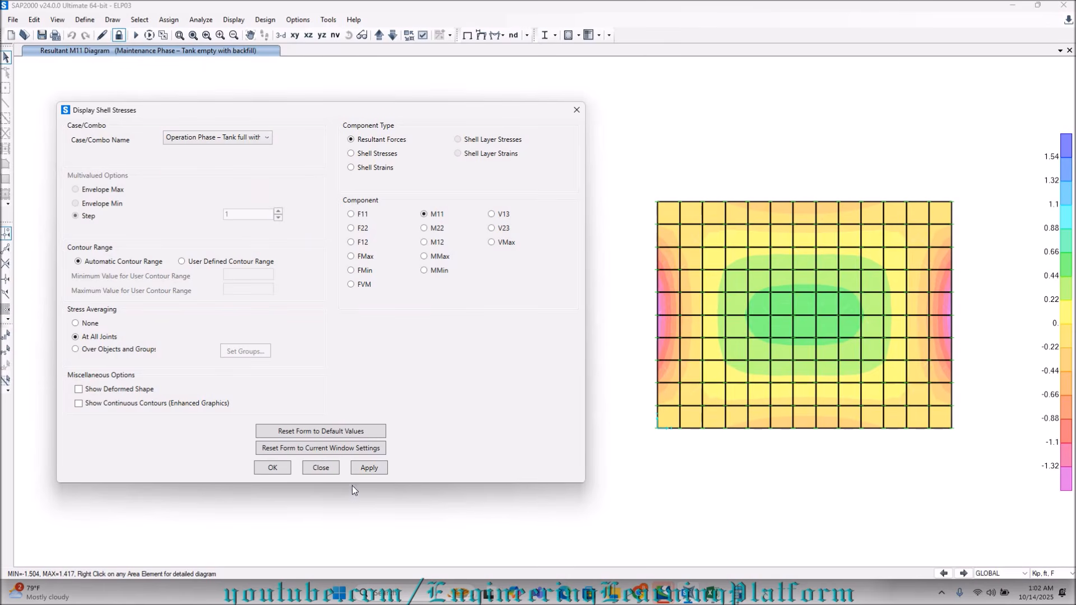
{"action": "left_click", "coordinate": [367, 467]}
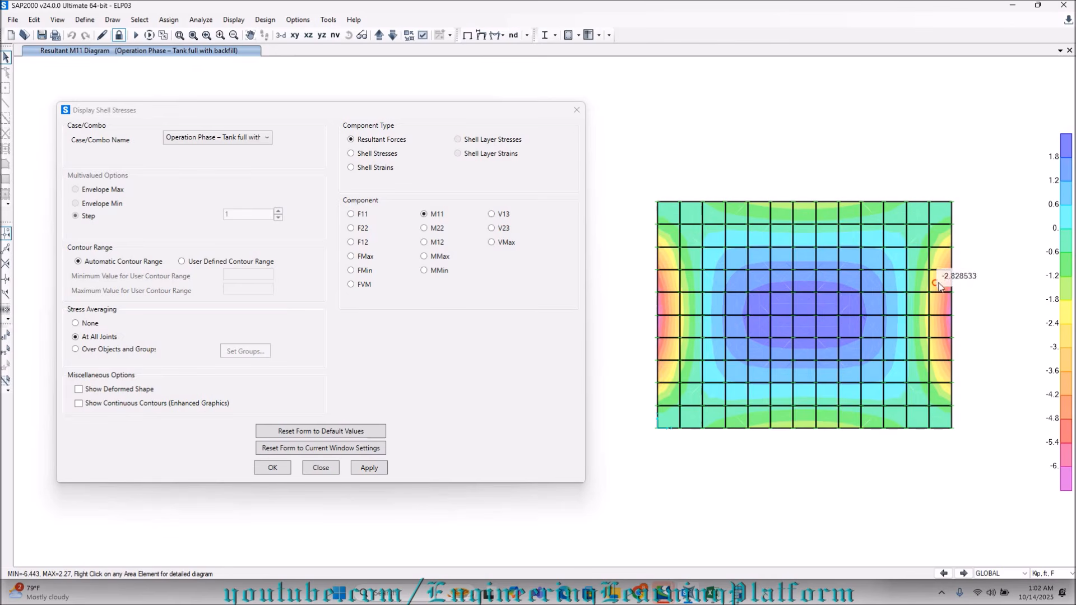
Switch the slab contours to M22 for the Operation Phase combination and inspect the moments along the long edges.
{"action": "left_click", "coordinate": [239, 141]}
{"action": "left_click", "coordinate": [362, 168]}
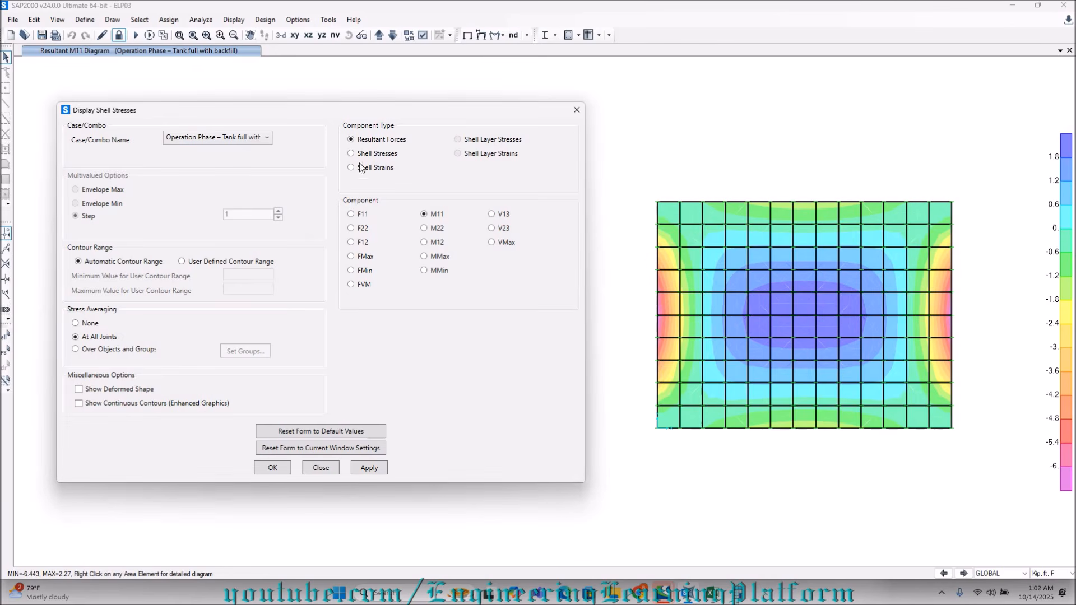
{"action": "left_click", "coordinate": [369, 467]}
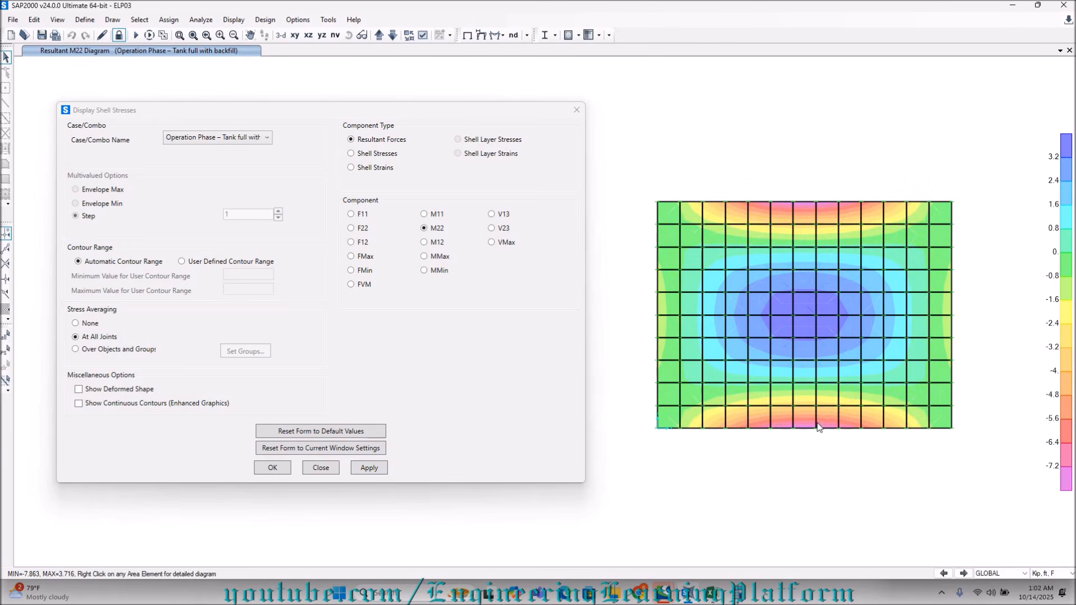
{"action": "mouse_move", "coordinate": [763, 253]}
{"action": "mouse_move", "coordinate": [789, 220]}
Display F12 contours for the Operation Phase and inspect them on the tank wall in the XZ elevation, clear of the dialog.
{"action": "left_click", "coordinate": [352, 242]}
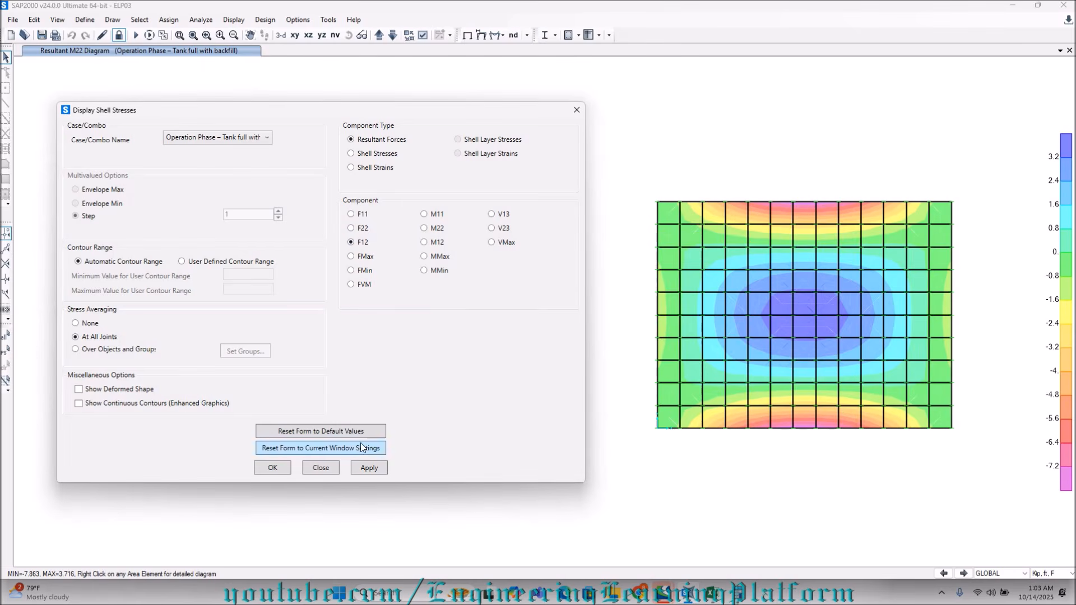
{"action": "left_click", "coordinate": [368, 469]}
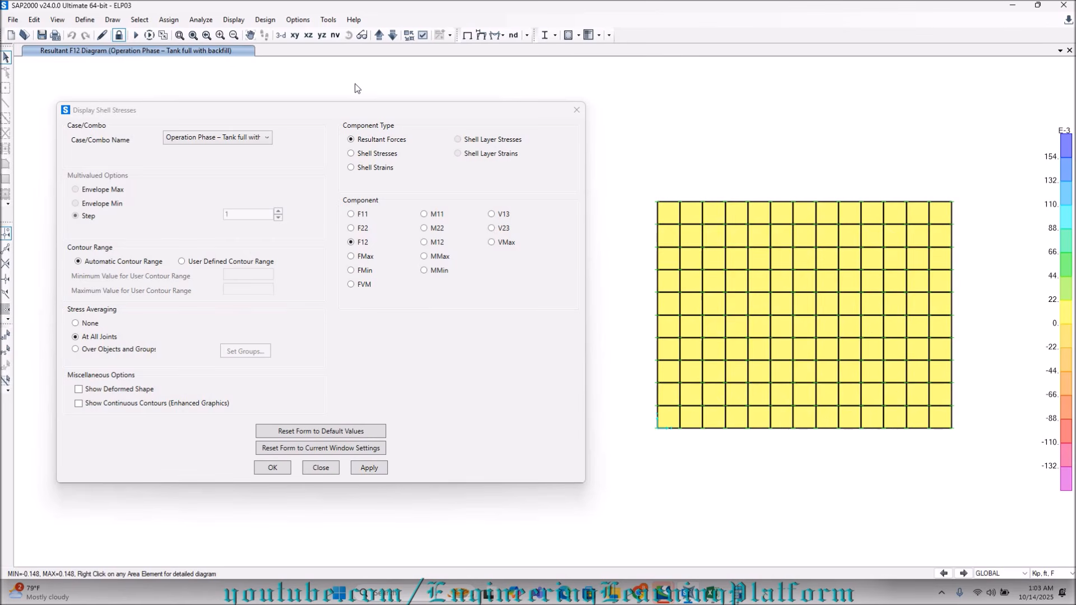
{"action": "right_click", "coordinate": [317, 53]}
{"action": "left_click", "coordinate": [306, 35]}
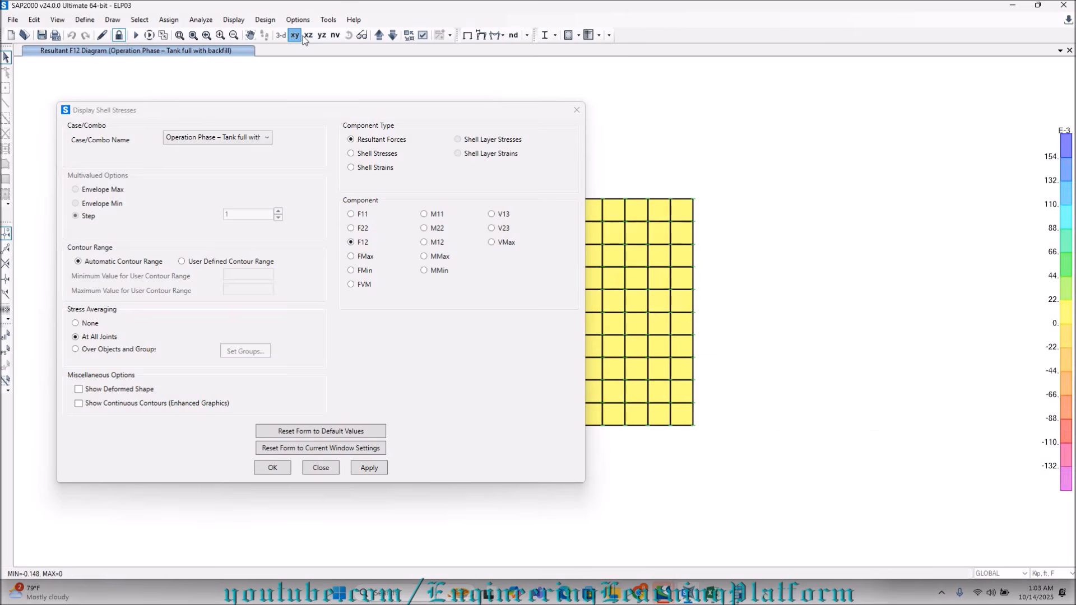
{"action": "left_click_drag", "start_coordinate": [387, 109], "coordinate": [239, 112]}
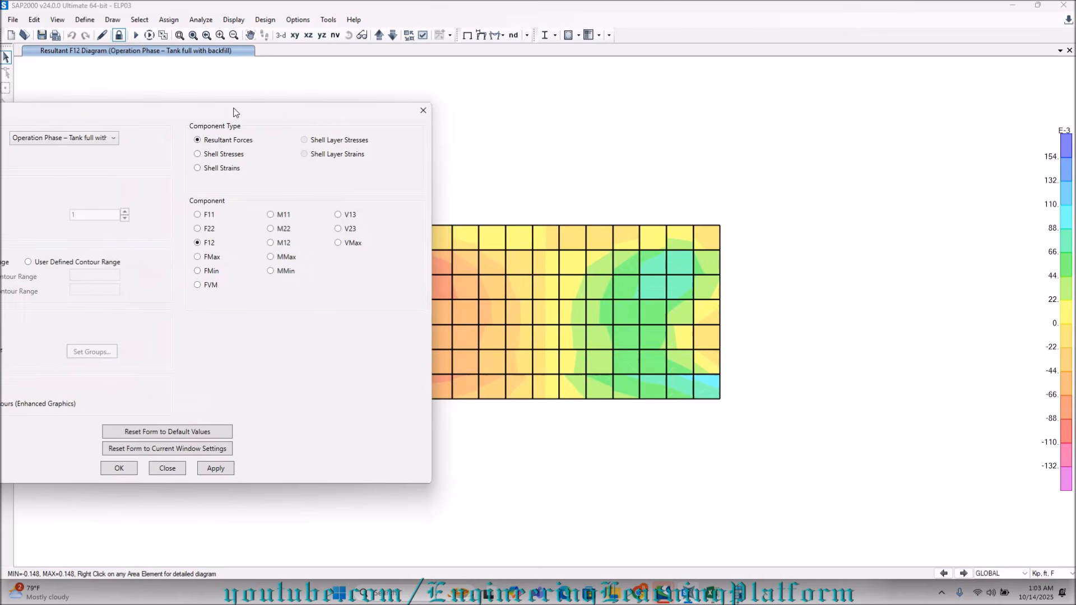
{"action": "middle_click_drag", "start_coordinate": [833, 274], "coordinate": [988, 271]}
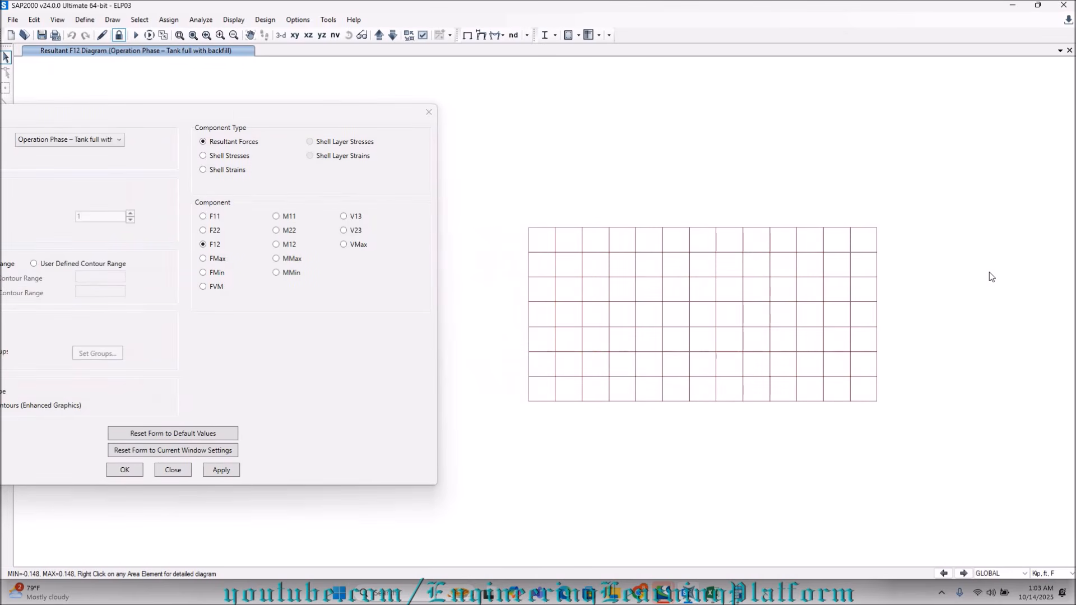
{"action": "left_click_drag", "start_coordinate": [305, 112], "coordinate": [387, 110]}
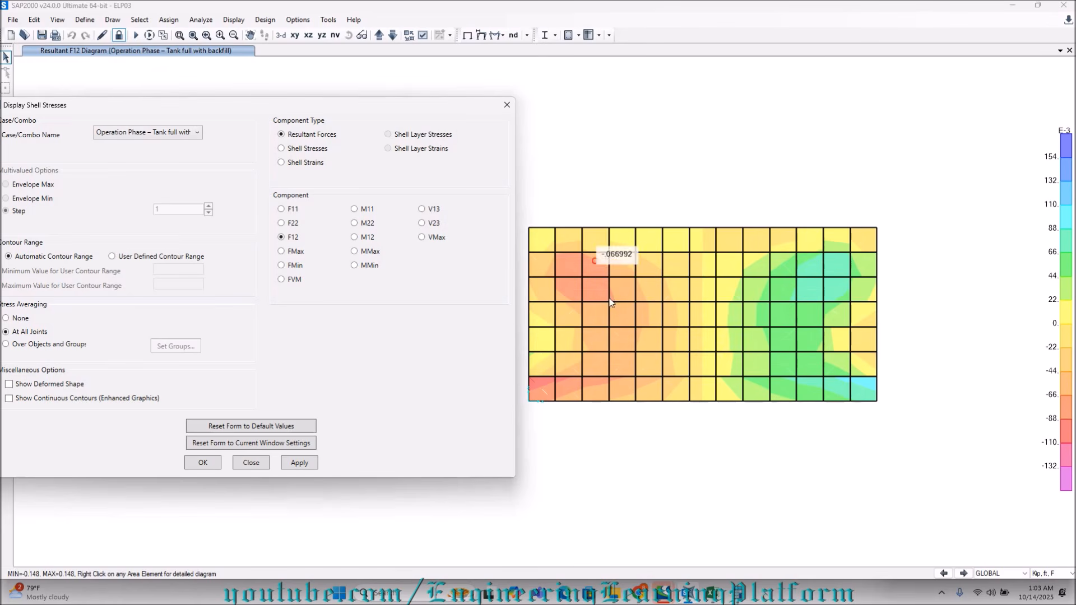
{"action": "left_click_drag", "start_coordinate": [325, 108], "coordinate": [415, 111]}
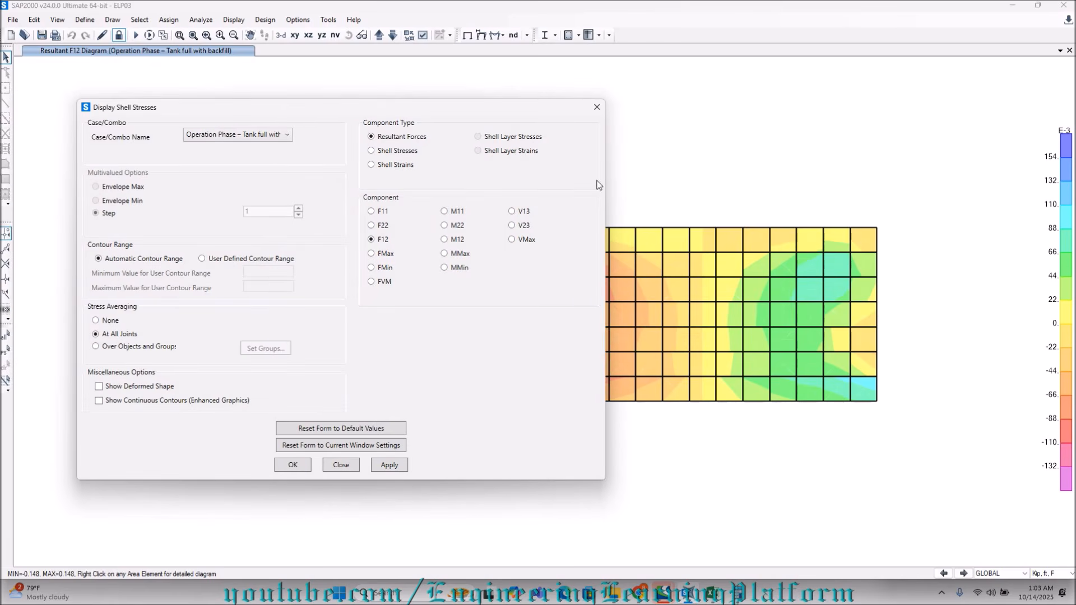